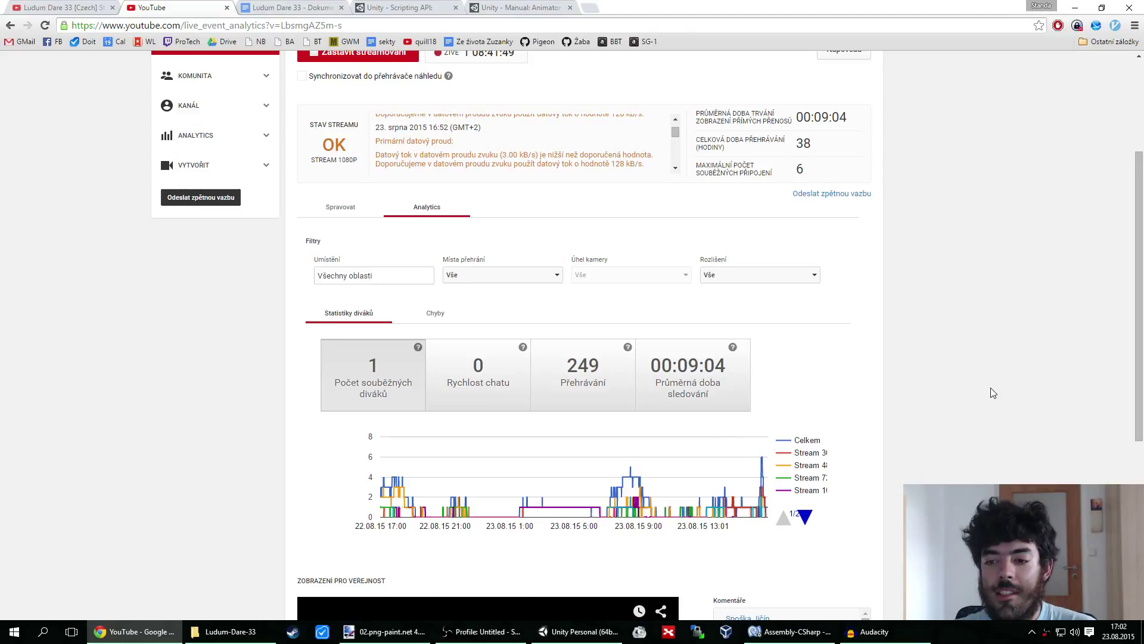
{"action": "scroll", "coordinate": [984, 394], "scroll_direction": "down", "scroll_amount": 3}
{"action": "scroll", "coordinate": [977, 398], "scroll_direction": "up", "scroll_amount": 6}
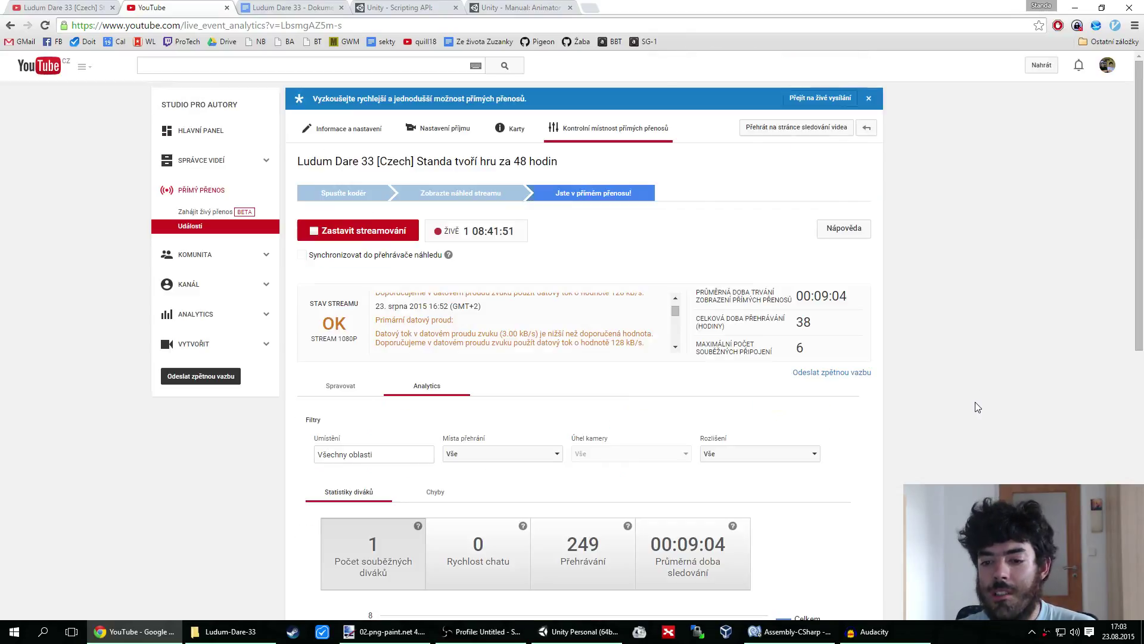
Read the Animator Controller page of the Unity manual, then close that page
{"action": "left_click", "coordinate": [539, 6]}
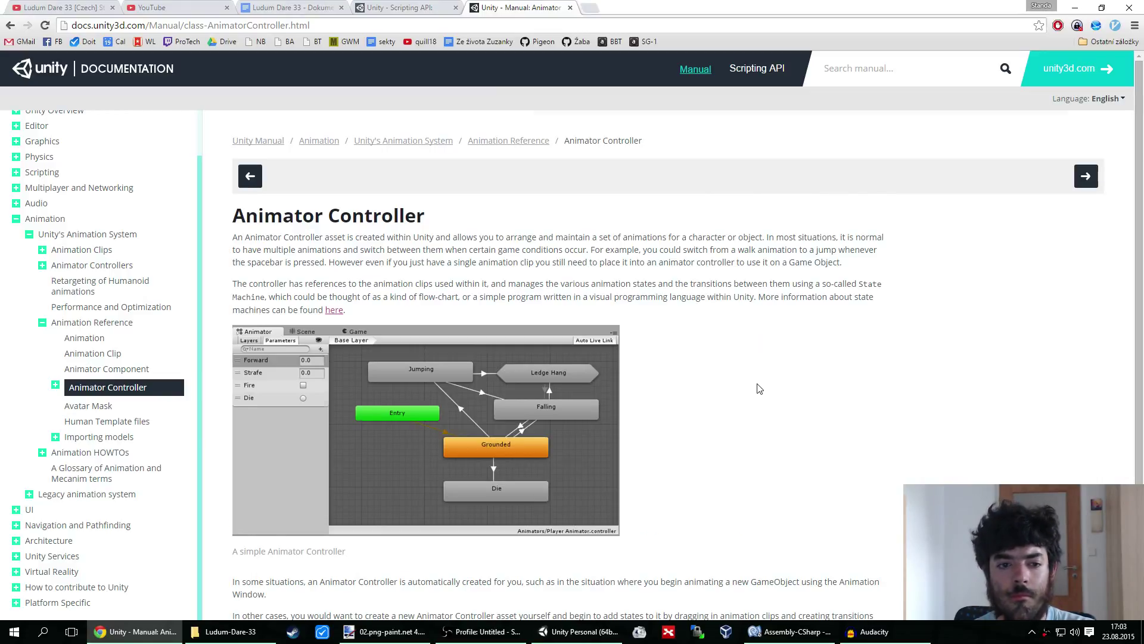
{"action": "scroll", "coordinate": [760, 389], "scroll_direction": "down", "scroll_amount": 3}
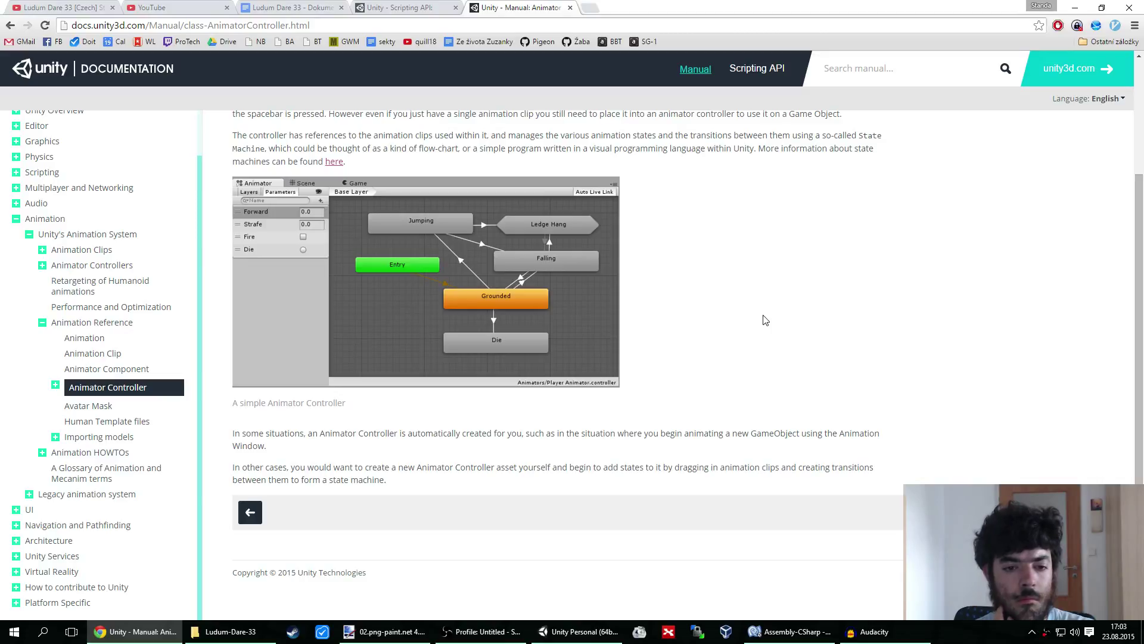
{"action": "middle_click", "coordinate": [529, 7]}
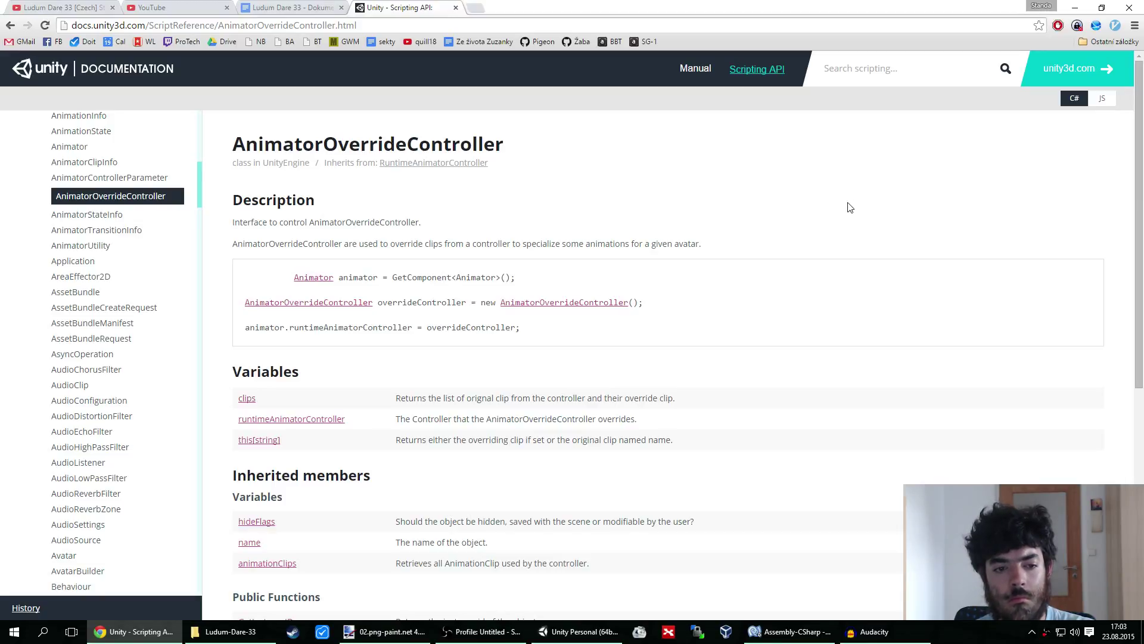
Read through the AnimatorOverrideController scripting reference, covering its variables, inherited members and functions
{"action": "scroll", "coordinate": [850, 207], "scroll_direction": "down", "scroll_amount": 1}
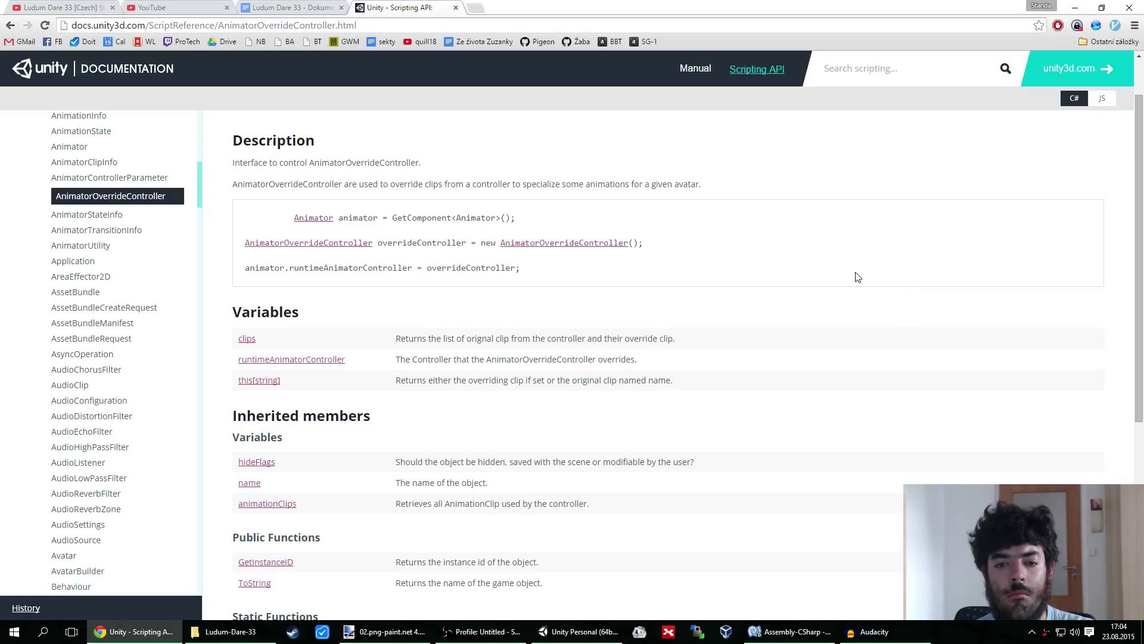
{"action": "scroll", "coordinate": [857, 314], "scroll_direction": "down", "scroll_amount": 2}
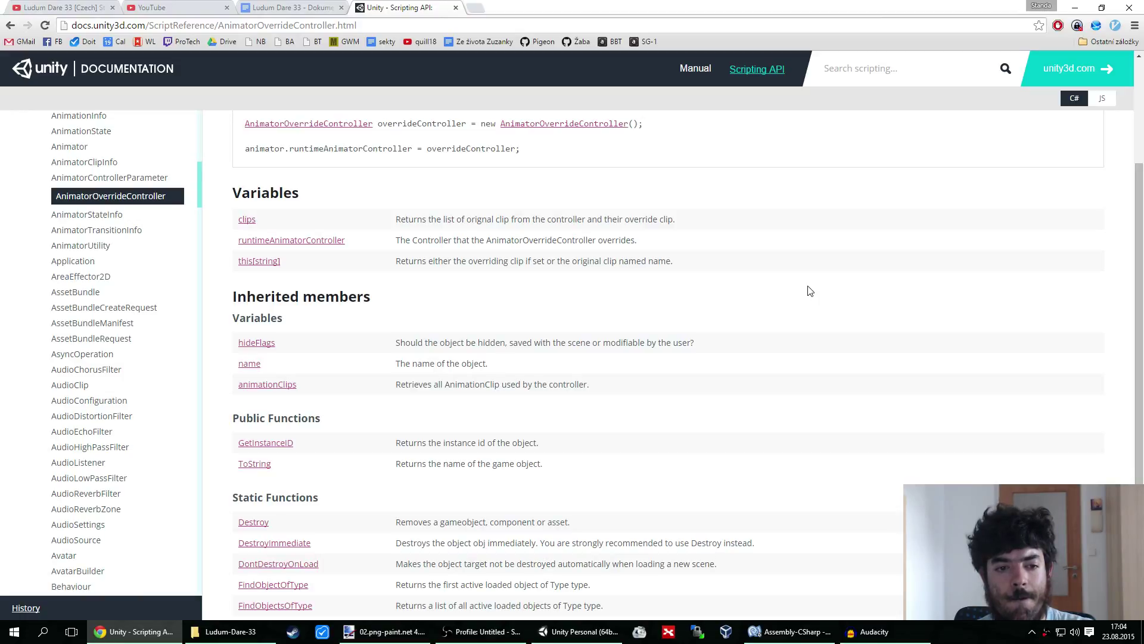
{"action": "scroll", "coordinate": [810, 291], "scroll_direction": "down", "scroll_amount": 1}
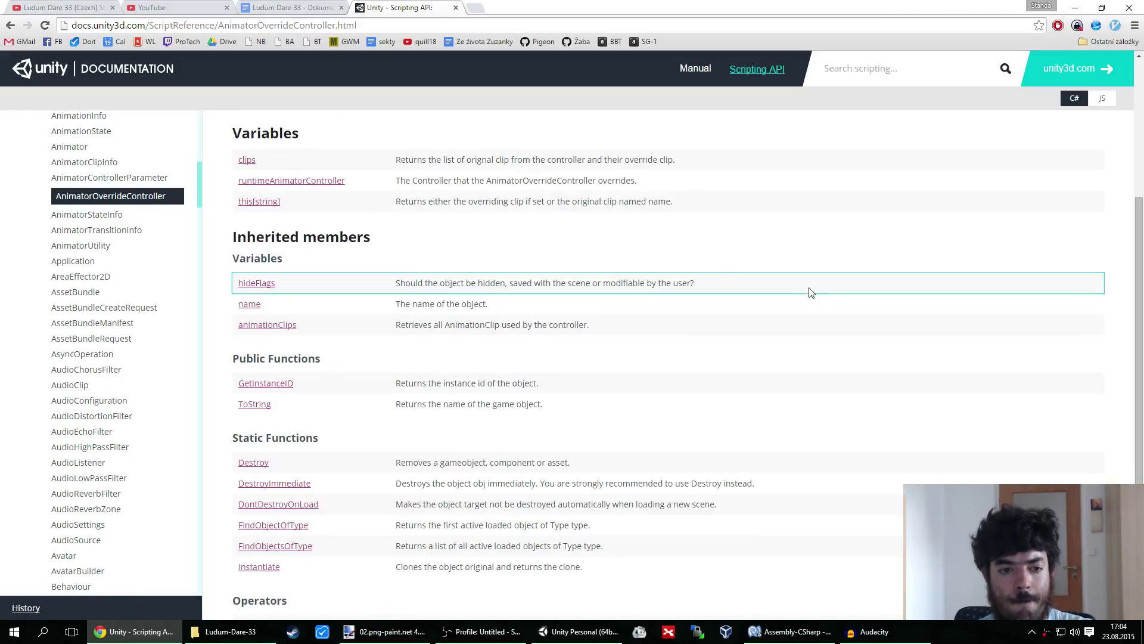
{"action": "scroll", "coordinate": [812, 378], "scroll_direction": "down", "scroll_amount": 1}
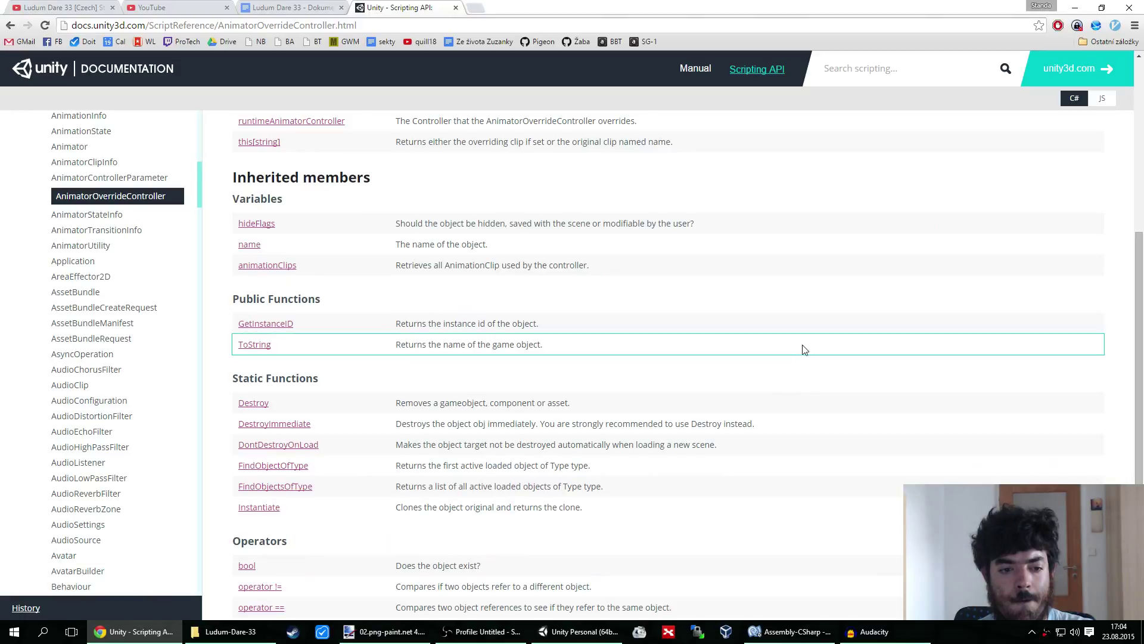
{"action": "scroll", "coordinate": [805, 350], "scroll_direction": "down", "scroll_amount": 2}
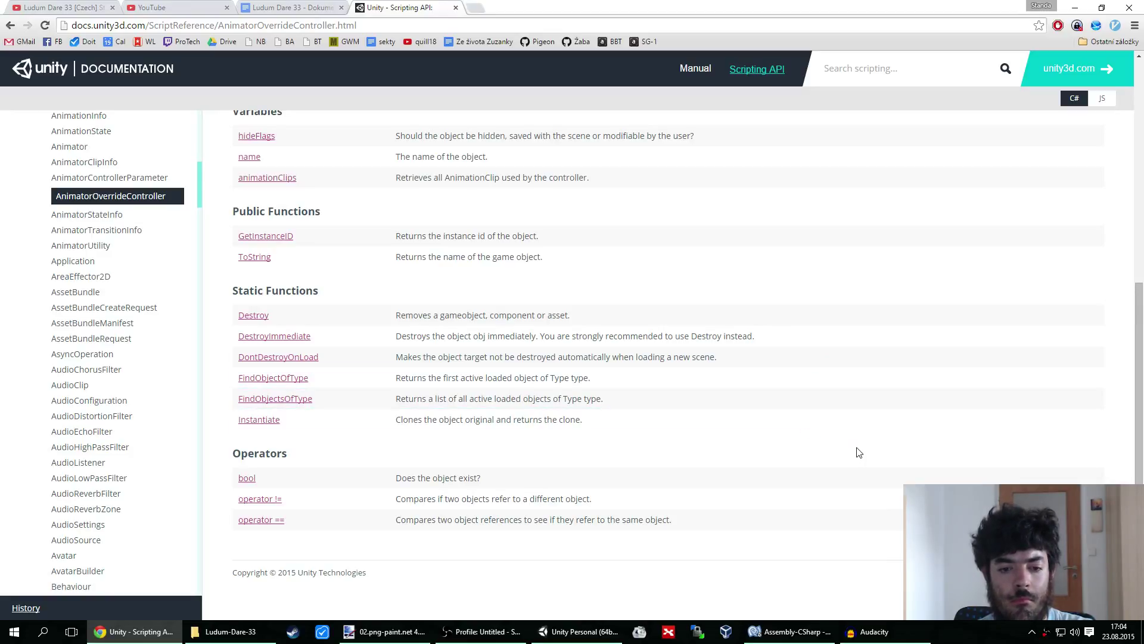
{"action": "scroll", "coordinate": [857, 452], "scroll_direction": "up", "scroll_amount": 6}
Look up the this[string] variable of AnimatorOverrideController and the AnimationClip class reference it links to
{"action": "left_click", "coordinate": [272, 411]}
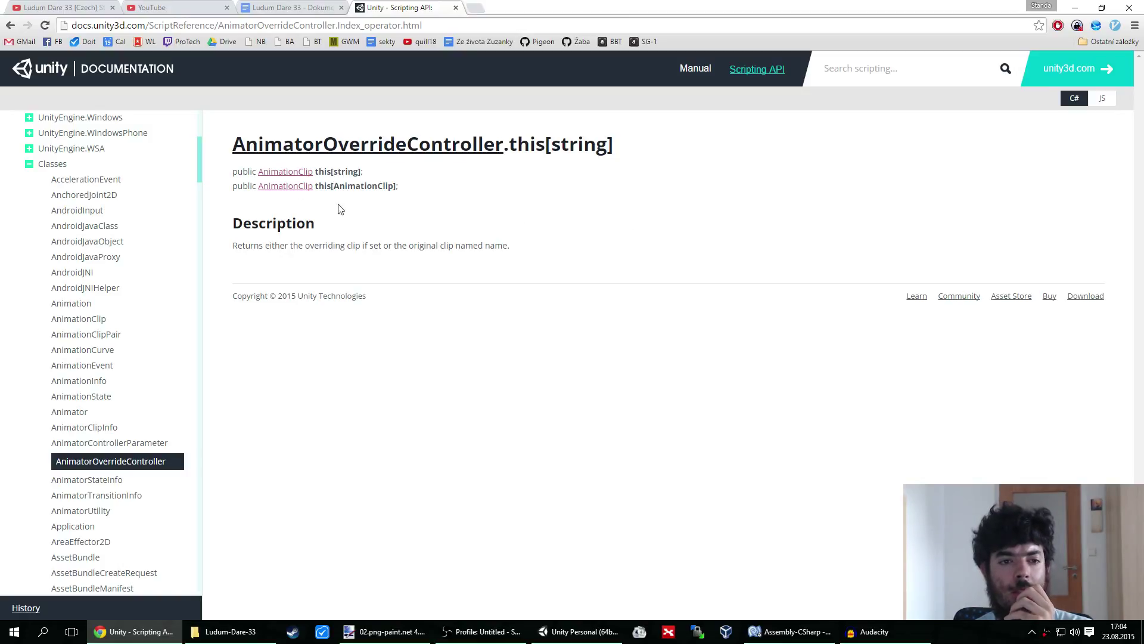
{"action": "left_click", "coordinate": [285, 186]}
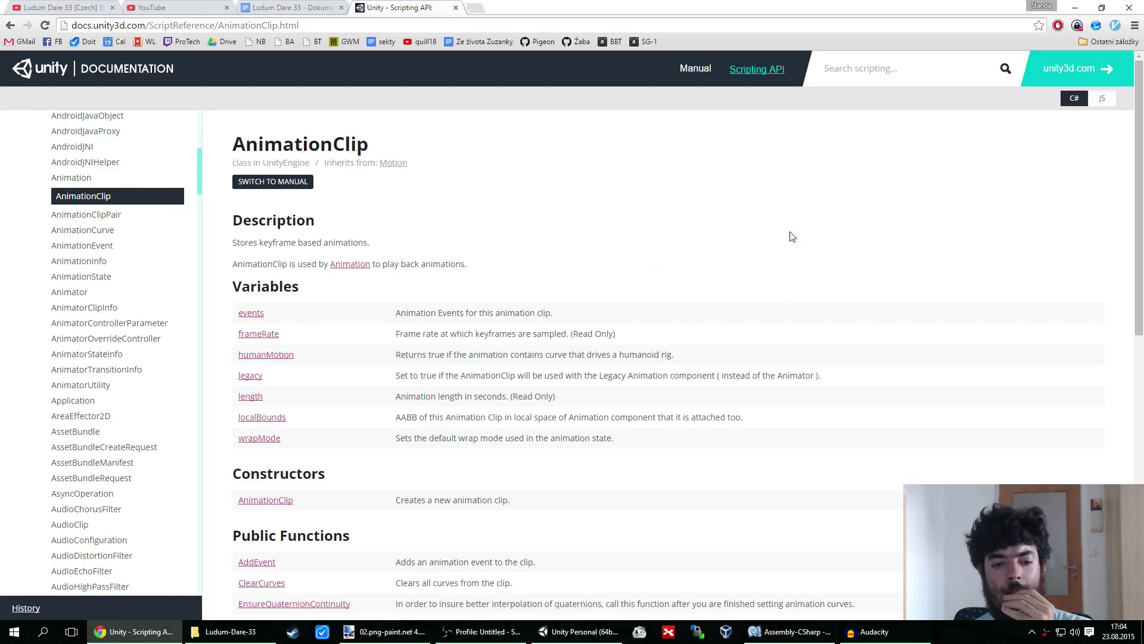
{"action": "scroll", "coordinate": [775, 235], "scroll_direction": "down", "scroll_amount": 3}
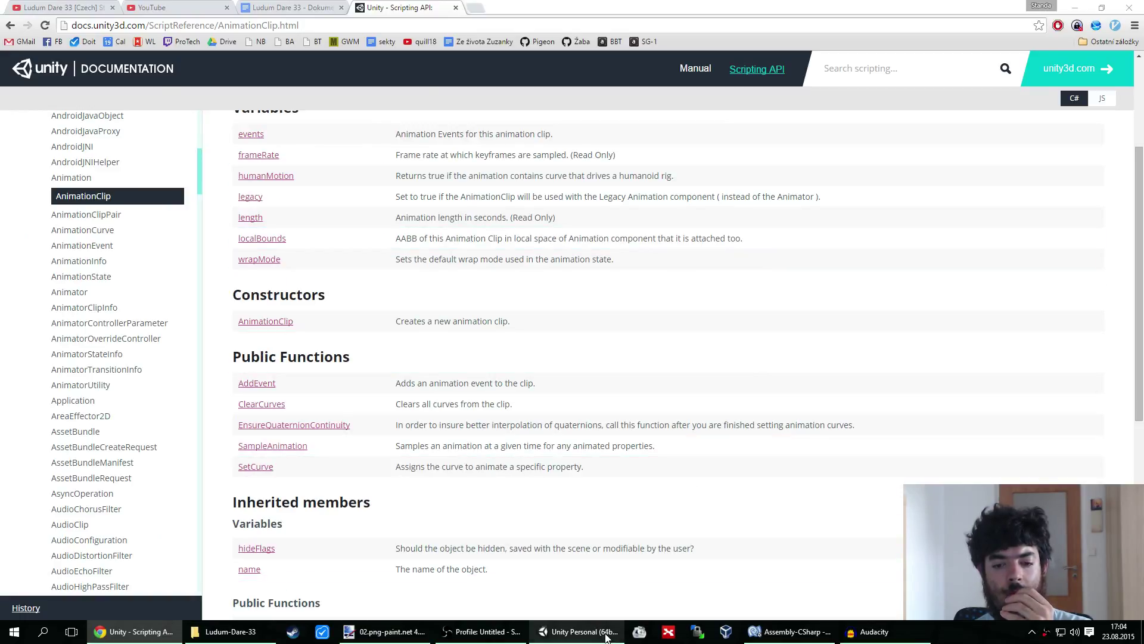
Examine the "Move camera" override line of AnimationInjector.cs in MonoDevelop, then inspect the cutsceneAnimator object's Animator component in Unity
{"action": "left_click", "coordinate": [575, 632]}
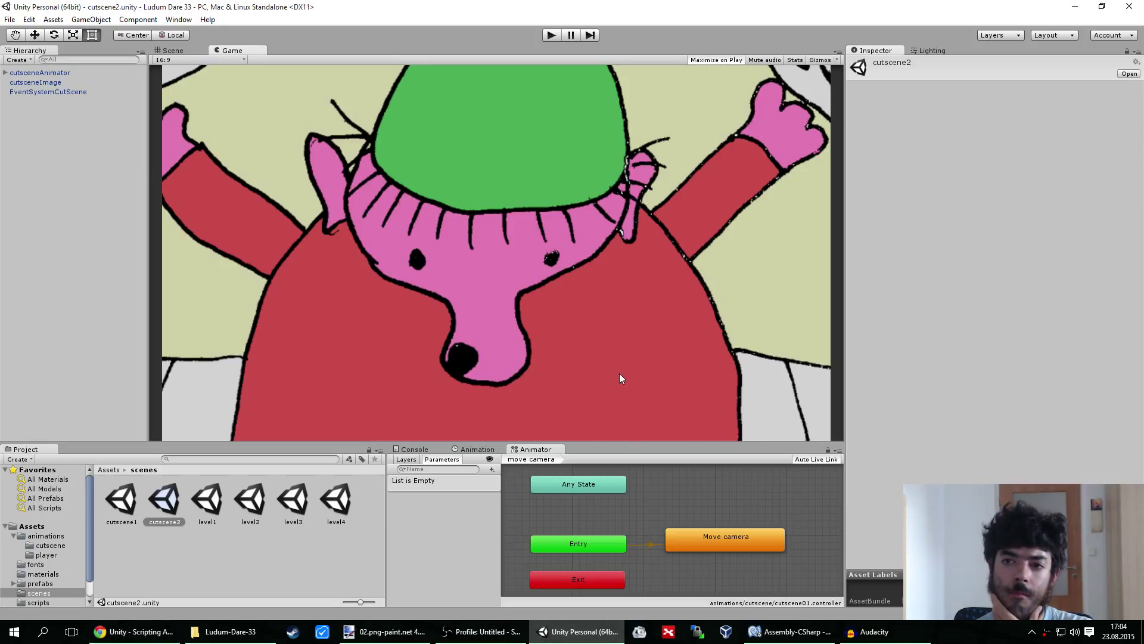
{"action": "left_click", "coordinate": [791, 631]}
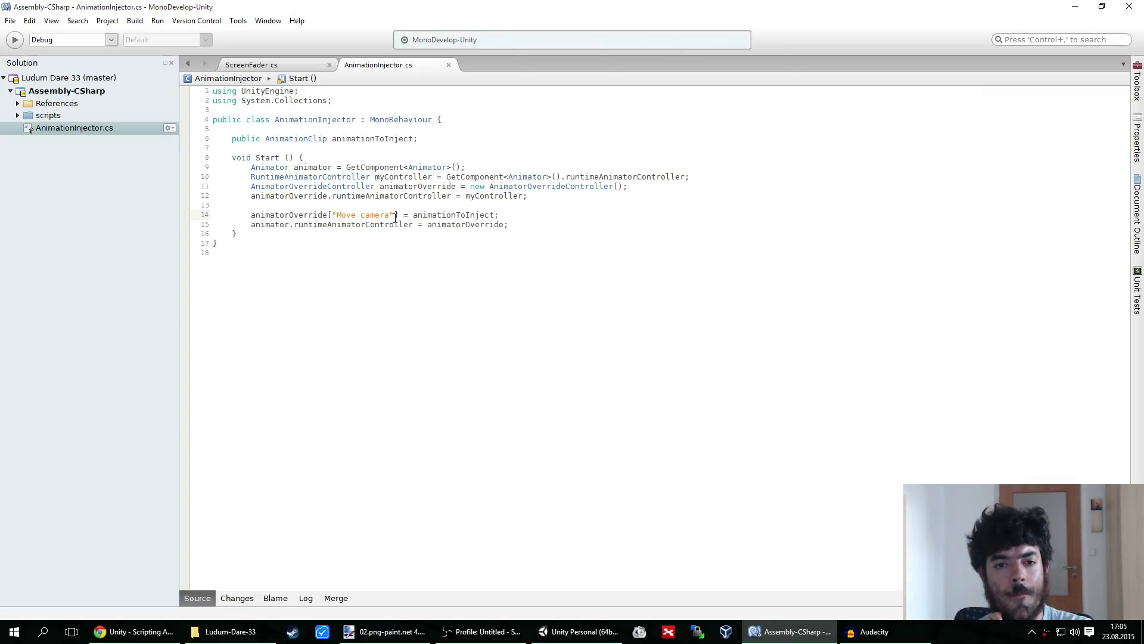
{"action": "mouse_move", "coordinate": [395, 218]}
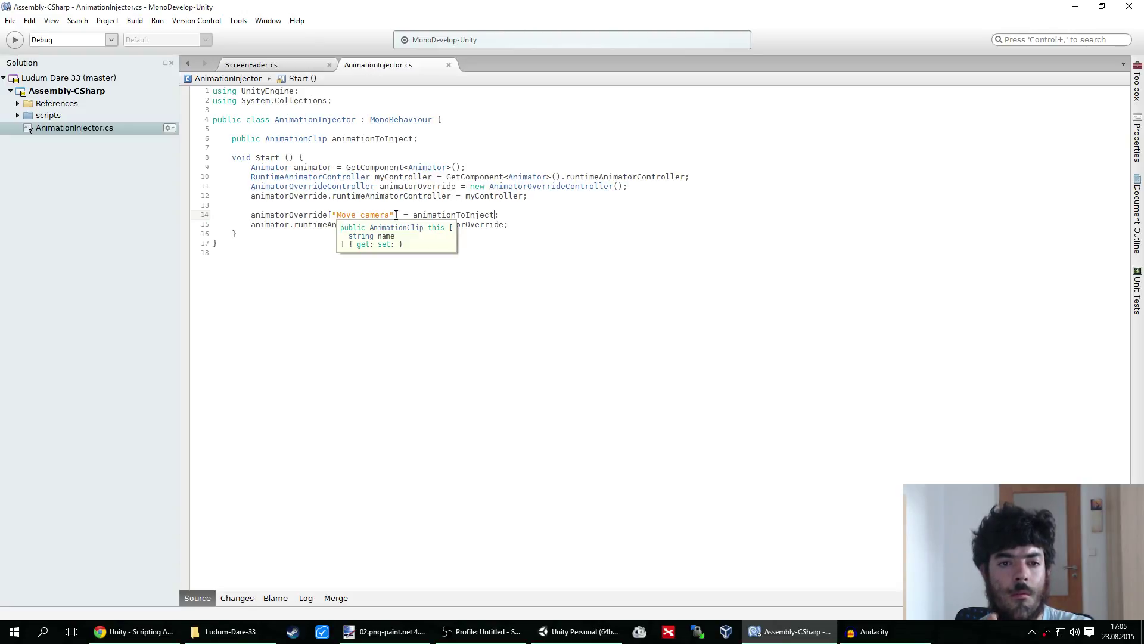
{"action": "key", "text": "alt+Tab"}
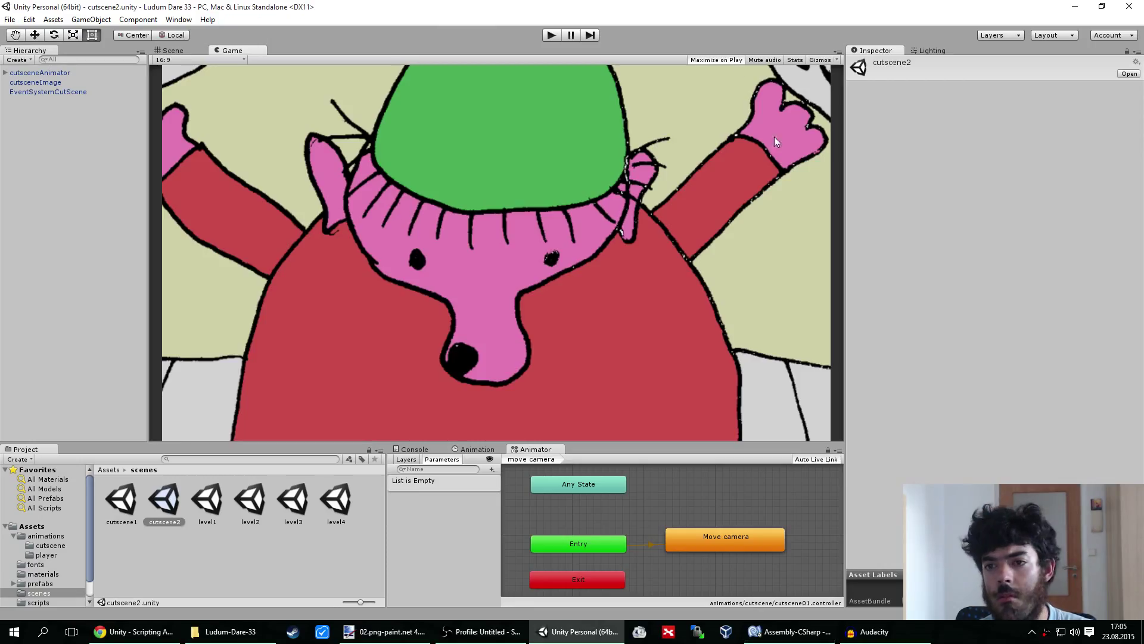
{"action": "left_click", "coordinate": [167, 50]}
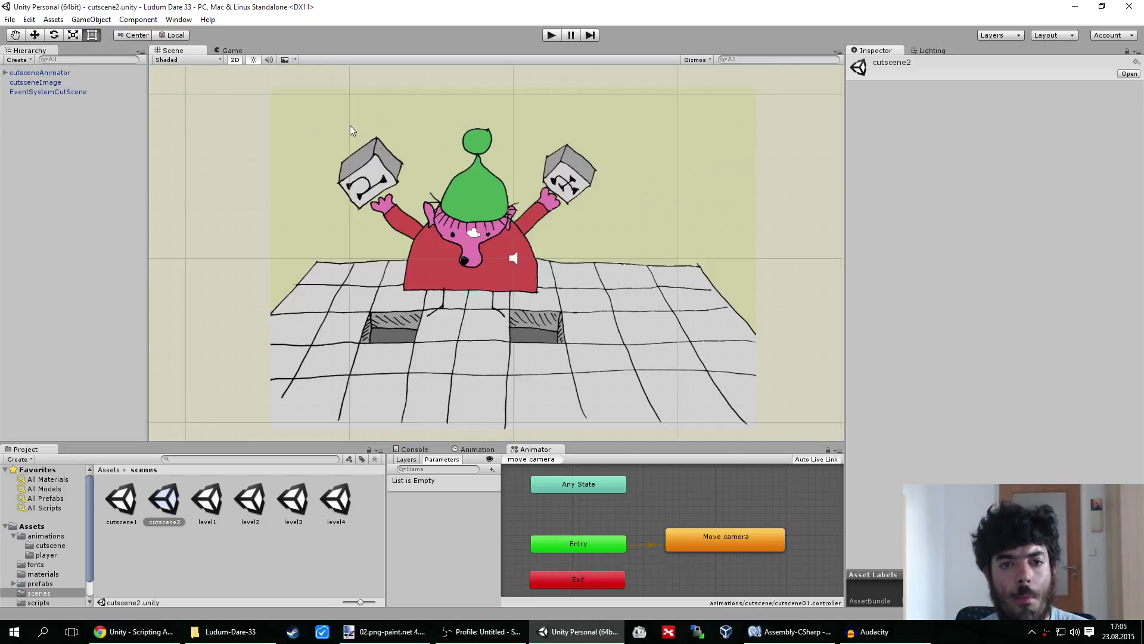
{"action": "left_click", "coordinate": [38, 73]}
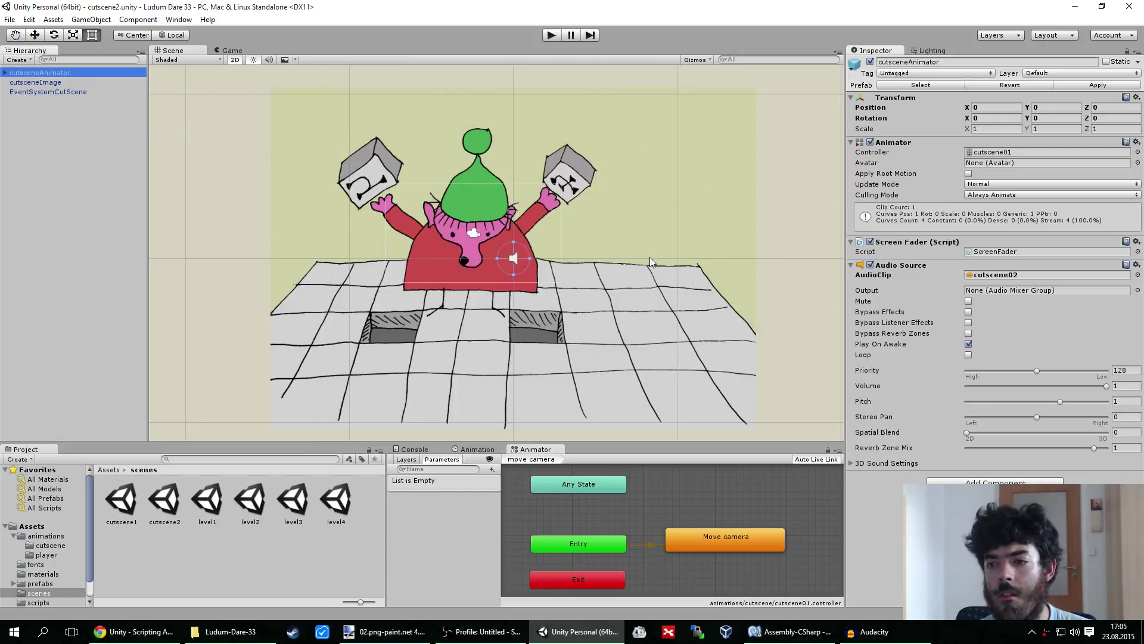
Switch to MonoDevelop, replace the animatorOverride key with "cutscene01" in AnimationInjector.cs, and save the script
{"action": "key", "text": "alt+Tab"}
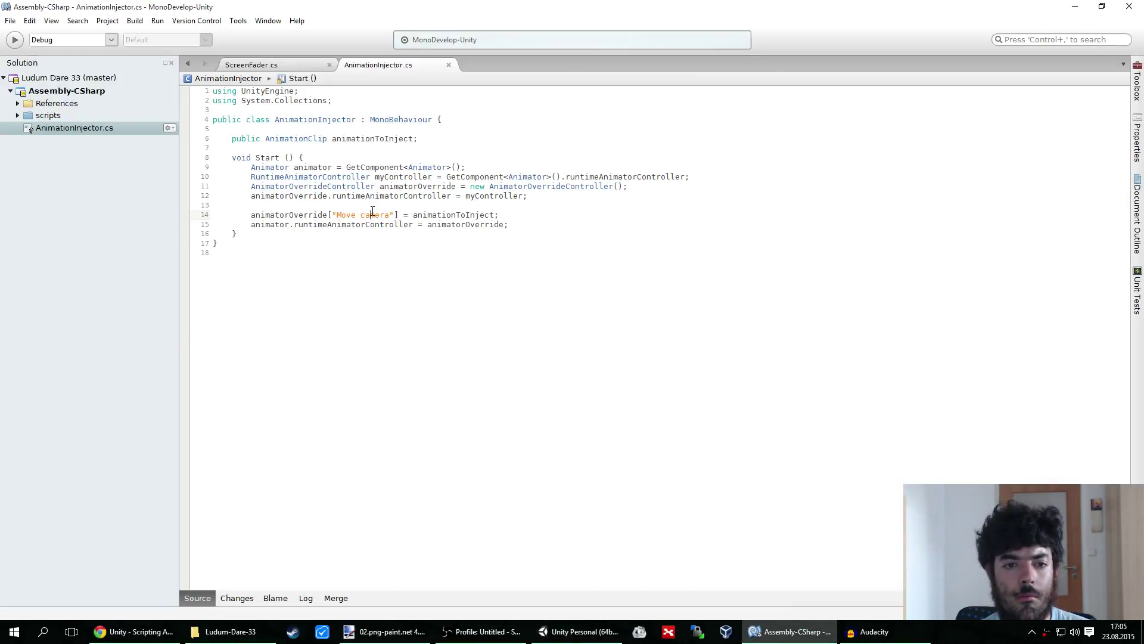
{"action": "left_click_drag", "start_coordinate": [372, 214], "coordinate": [351, 214]}
{"action": "type", "text": "cutscene0"}
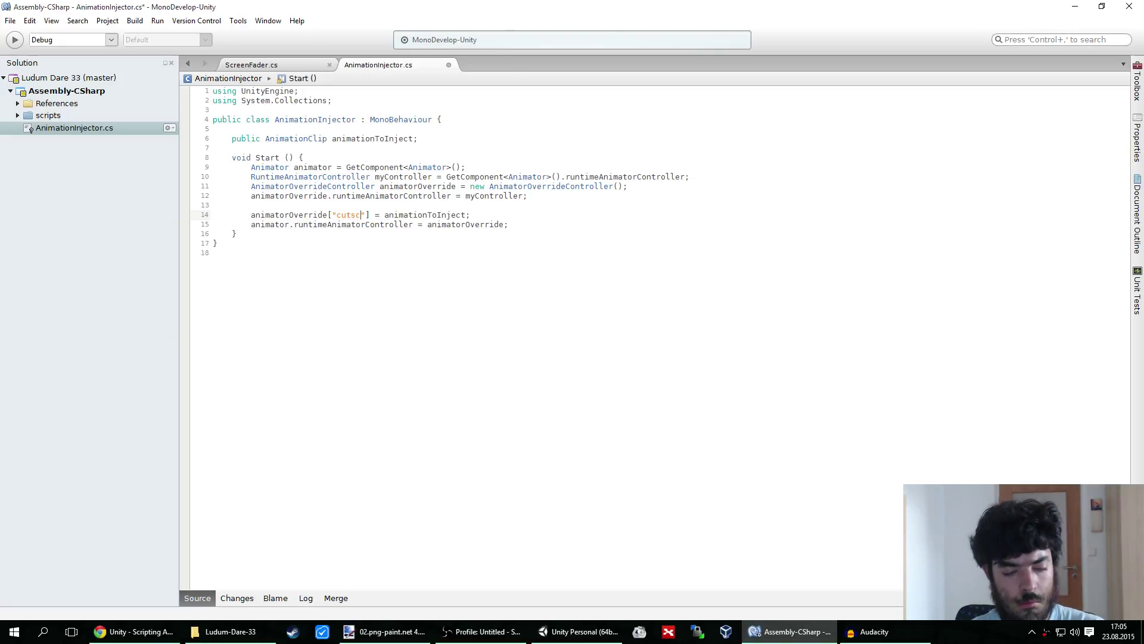
{"action": "type", "text": "1"}
{"action": "key", "text": "ctrl+s"}
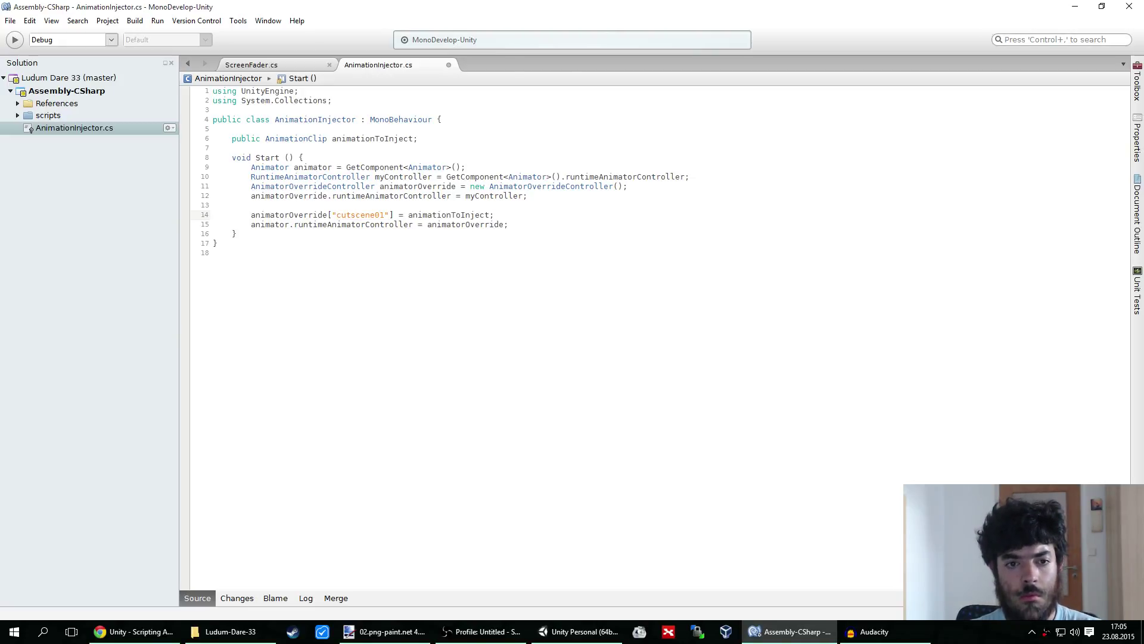
Switch to Unity and briefly play-test the cutscene2 scene, then stop it
{"action": "key", "text": "alt+Tab"}
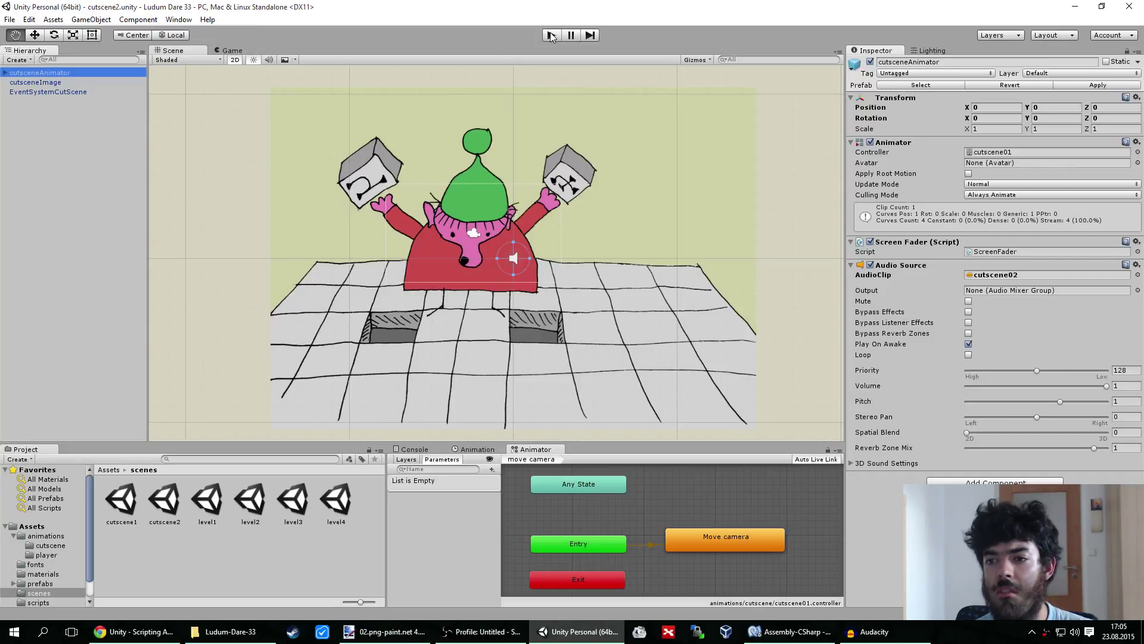
{"action": "left_click", "coordinate": [551, 36]}
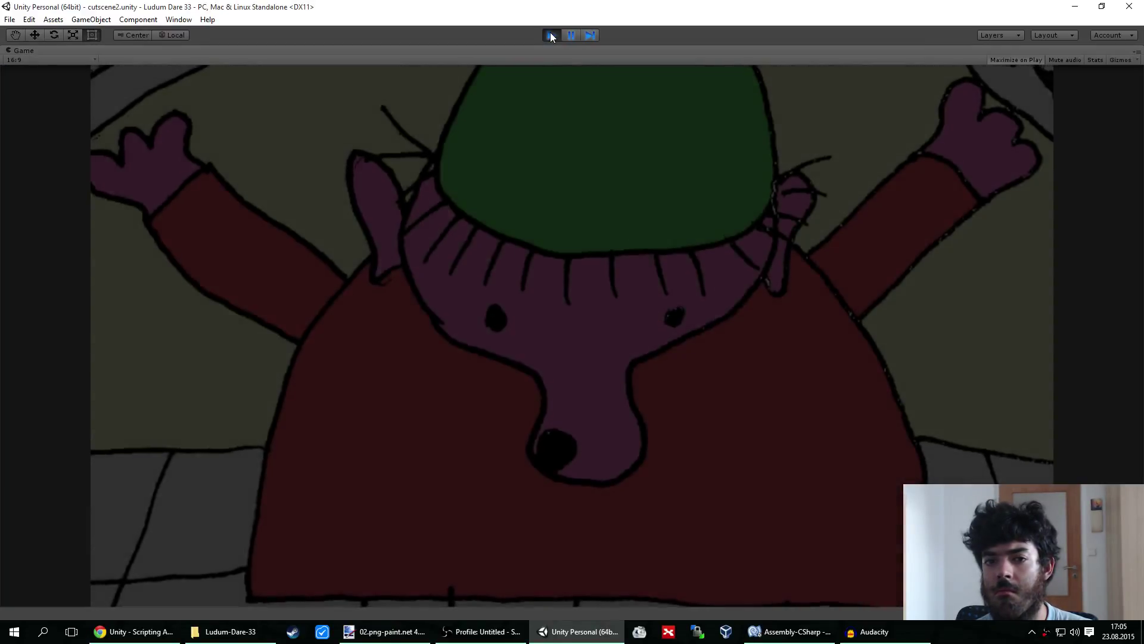
{"action": "left_click", "coordinate": [551, 35]}
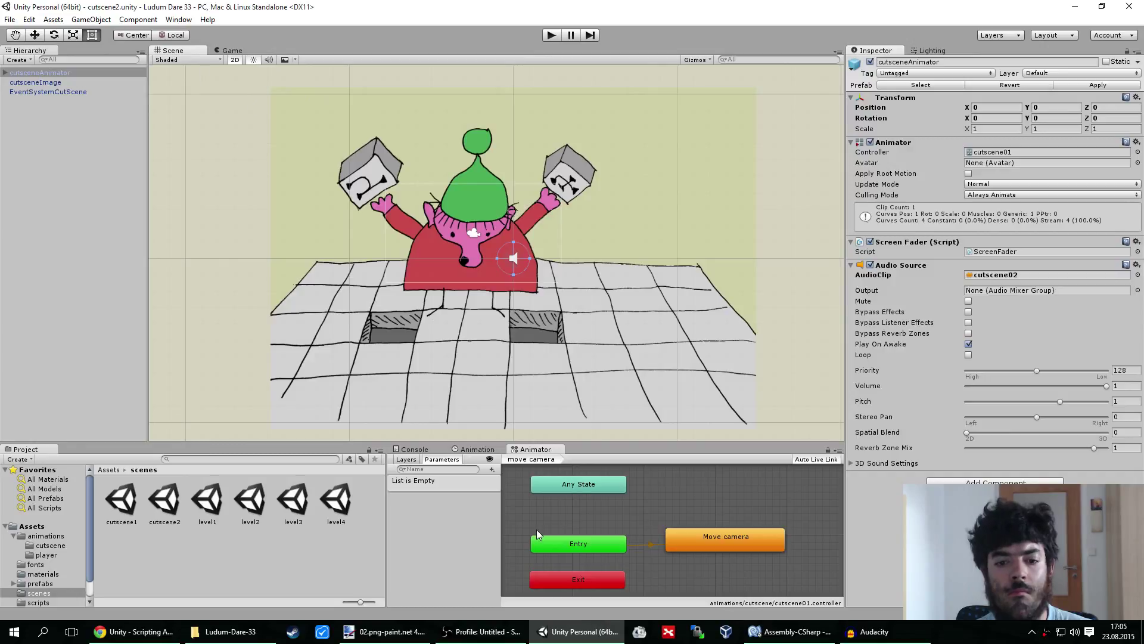
Turn off Maximize on Play for the Game view and run the cutscene again to watch its Animator state, then stop it
{"action": "left_click", "coordinate": [232, 50]}
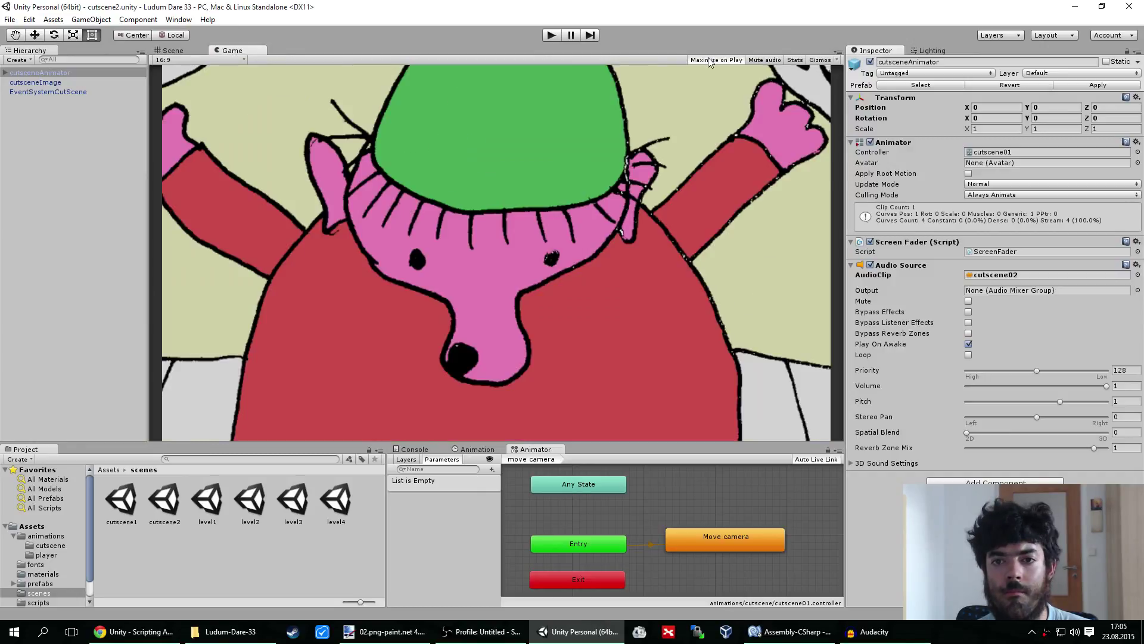
{"action": "left_click", "coordinate": [179, 51]}
{"action": "left_click", "coordinate": [551, 35]}
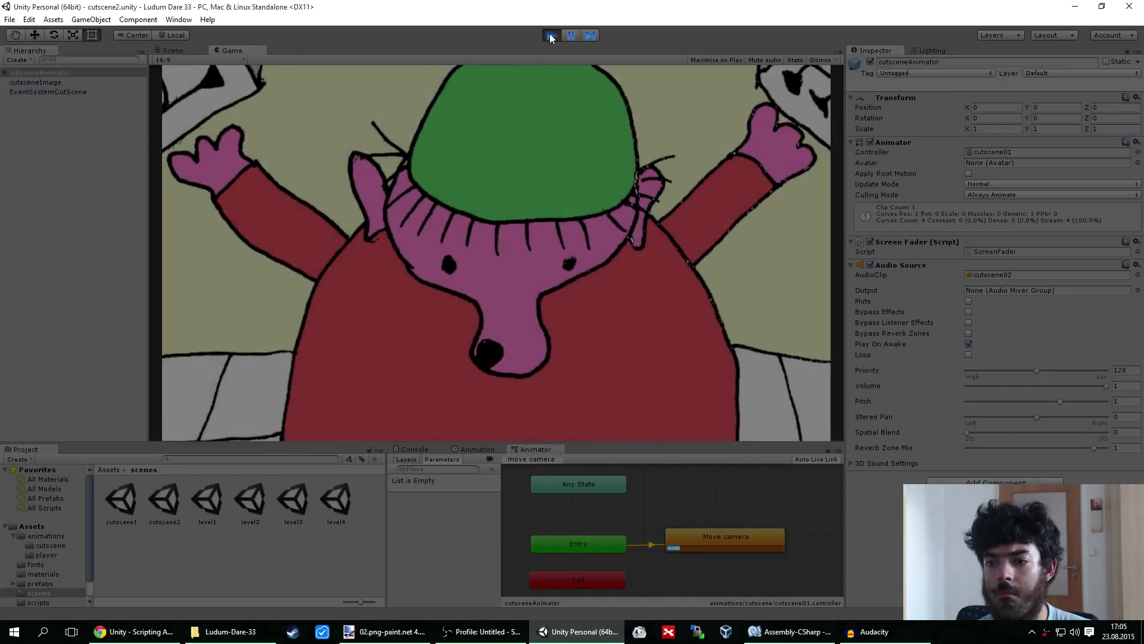
{"action": "left_click", "coordinate": [551, 35]}
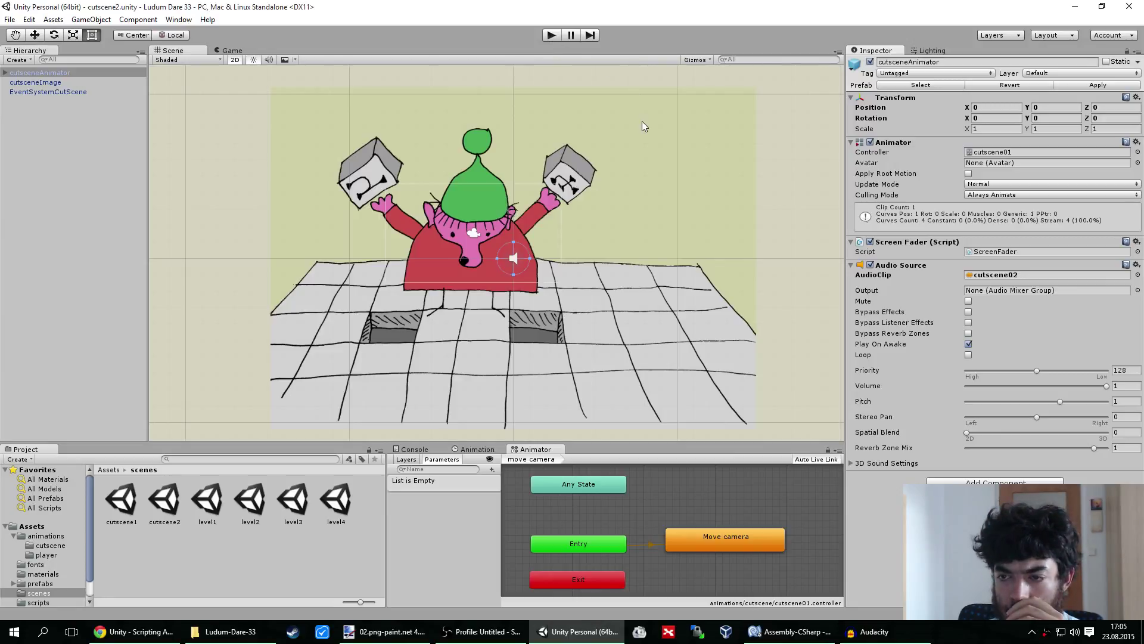
Inspect which motion clip the Move camera state uses, and run the scene briefly with that state selected
{"action": "left_click", "coordinate": [727, 532]}
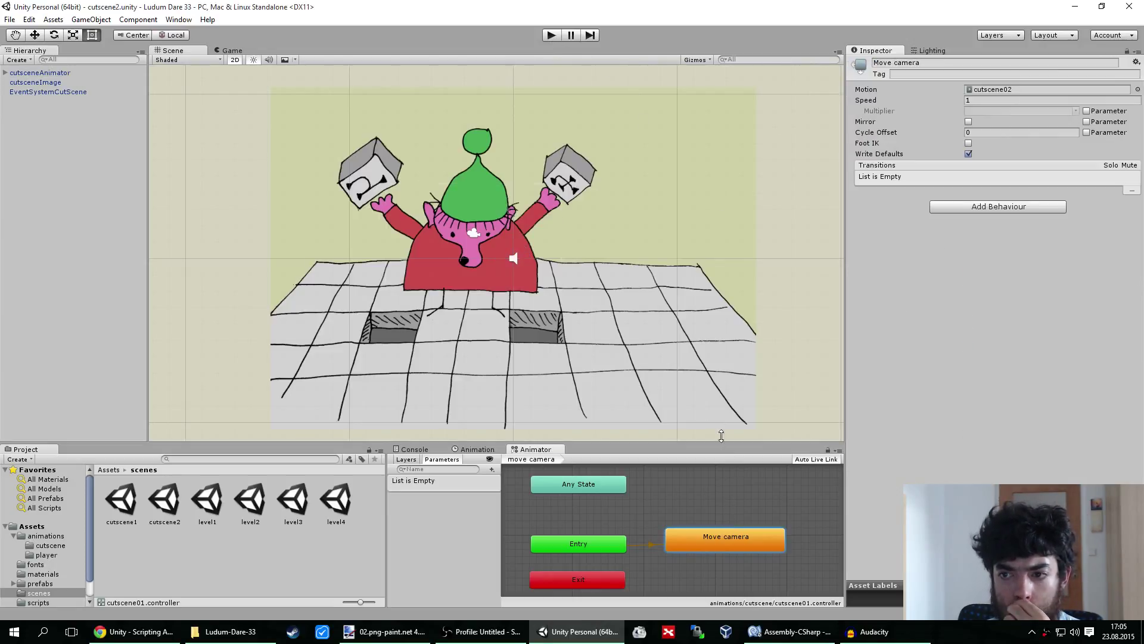
{"action": "left_click", "coordinate": [550, 35]}
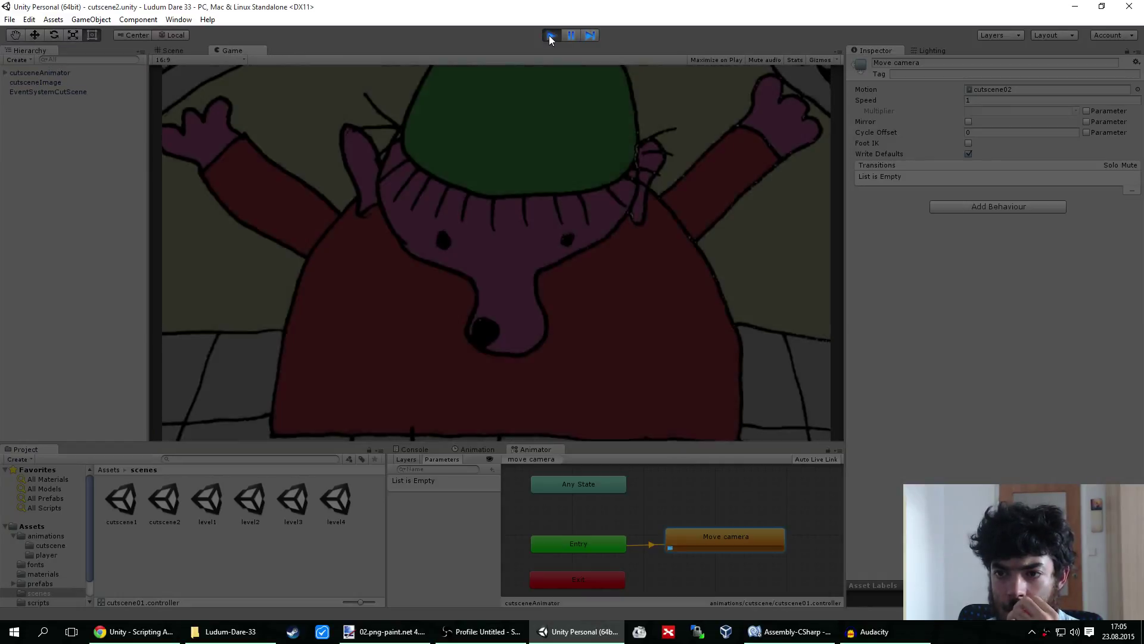
{"action": "left_click", "coordinate": [550, 35]}
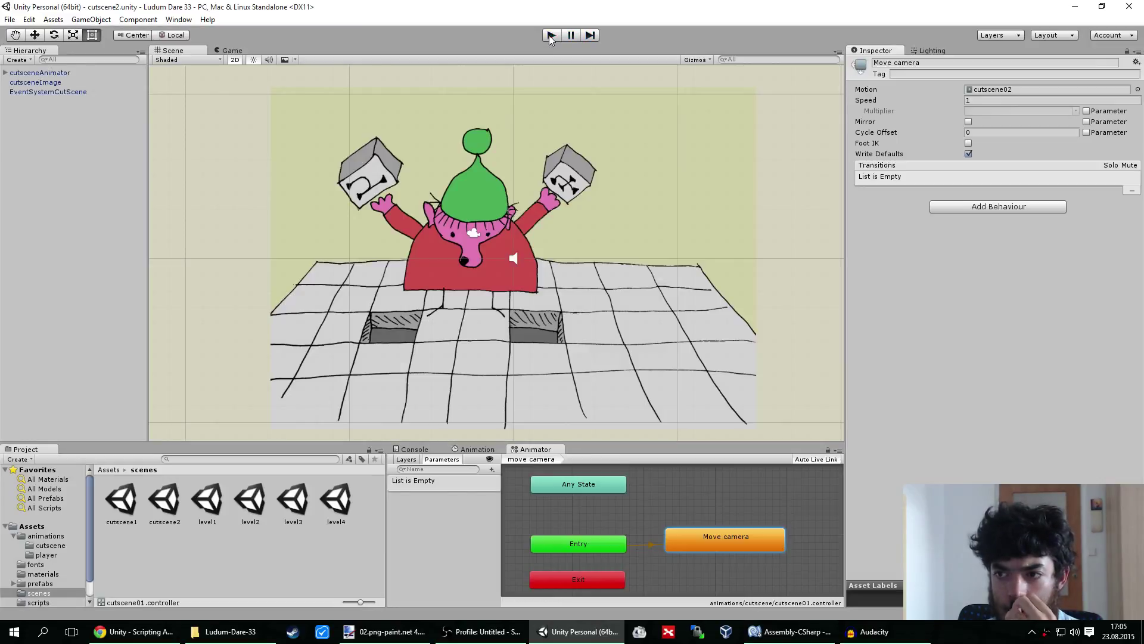
Switch to MonoDevelop, change the animatorOverride key to "cutscene02" in AnimationInjector.cs, and save the script
{"action": "key", "text": "alt+Tab"}
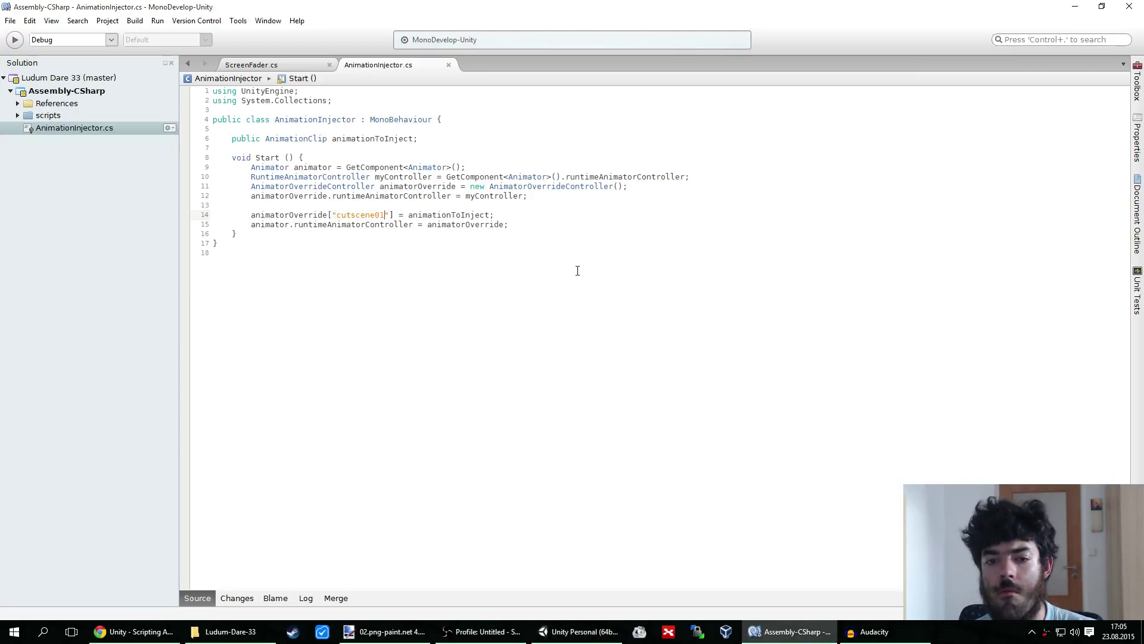
{"action": "key", "text": "BackSpace"}
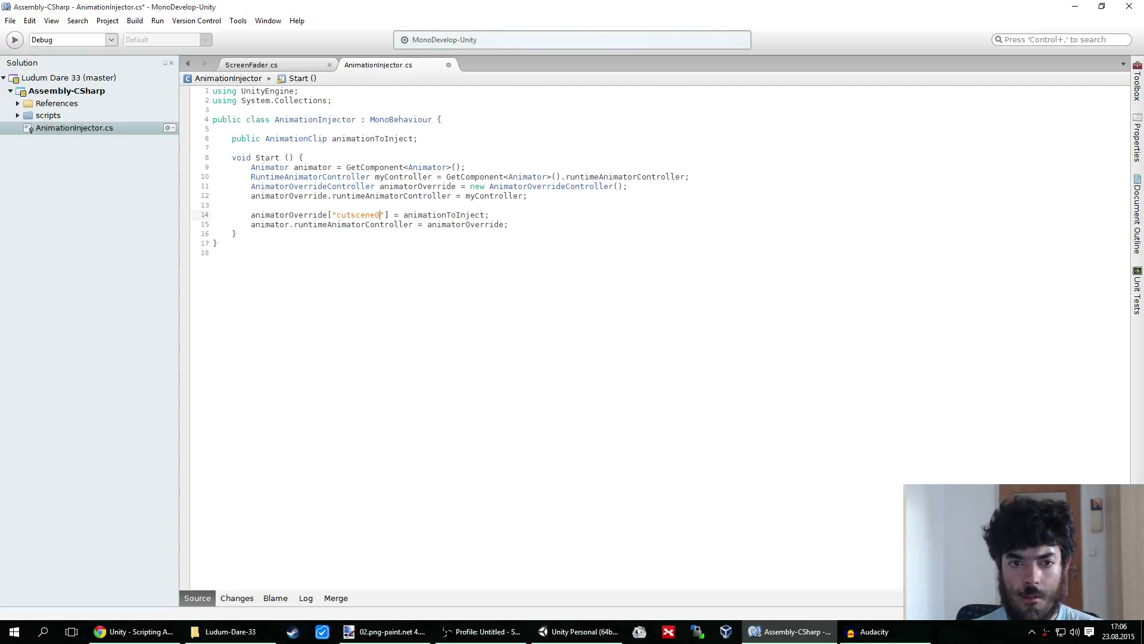
{"action": "type", "text": "2"}
{"action": "key", "text": "ctrl+s"}
Switch to Unity, check the cutsceneAnimator object in cutscene2, and open the cutscene1 scene with its cutsceneAnimator selected
{"action": "key", "text": "alt+Tab"}
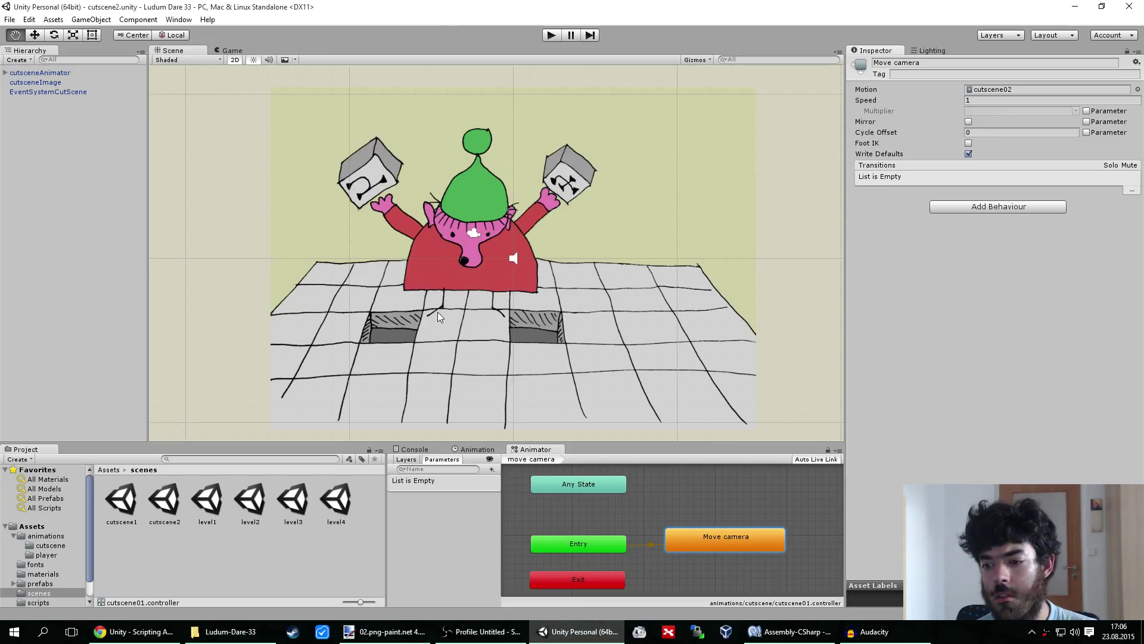
{"action": "left_click", "coordinate": [82, 74]}
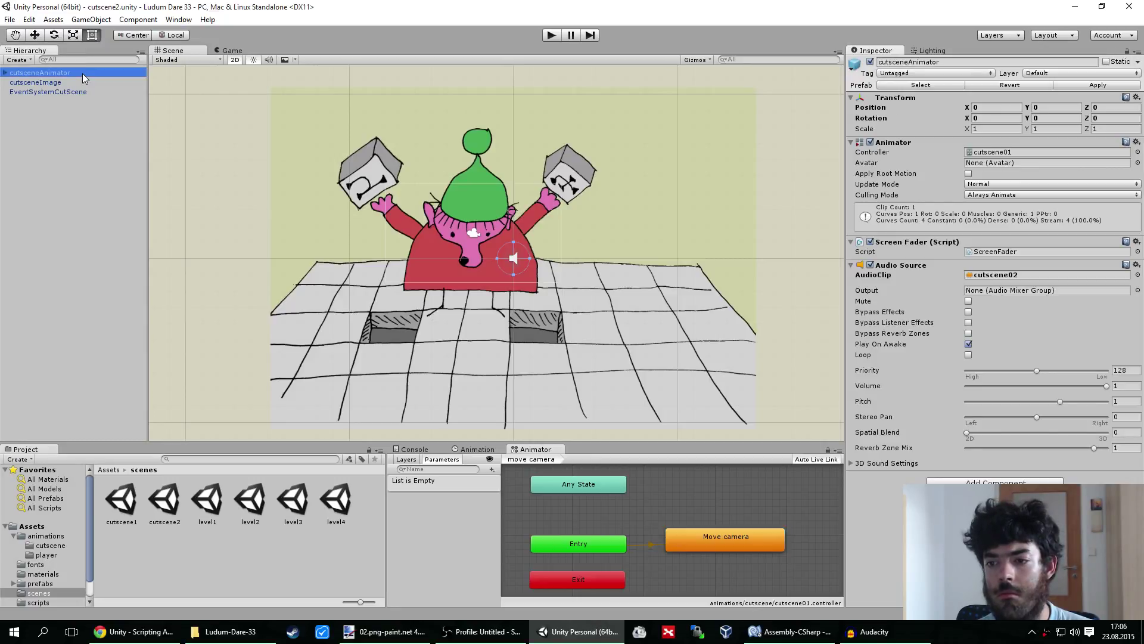
{"action": "left_click", "coordinate": [6, 73]}
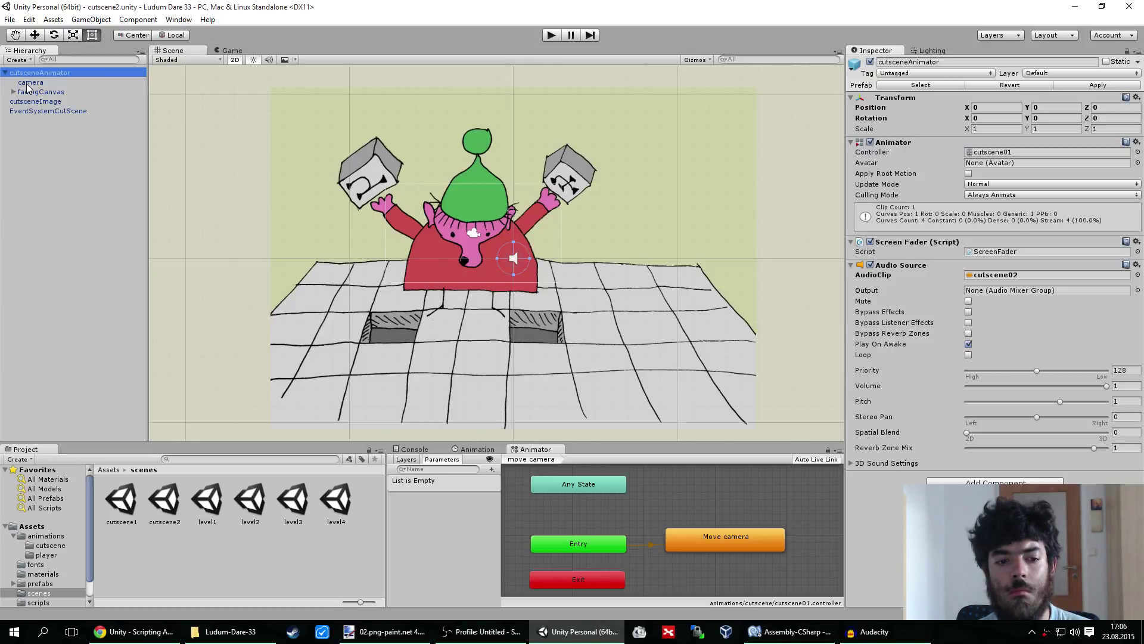
{"action": "double_click", "coordinate": [122, 502]}
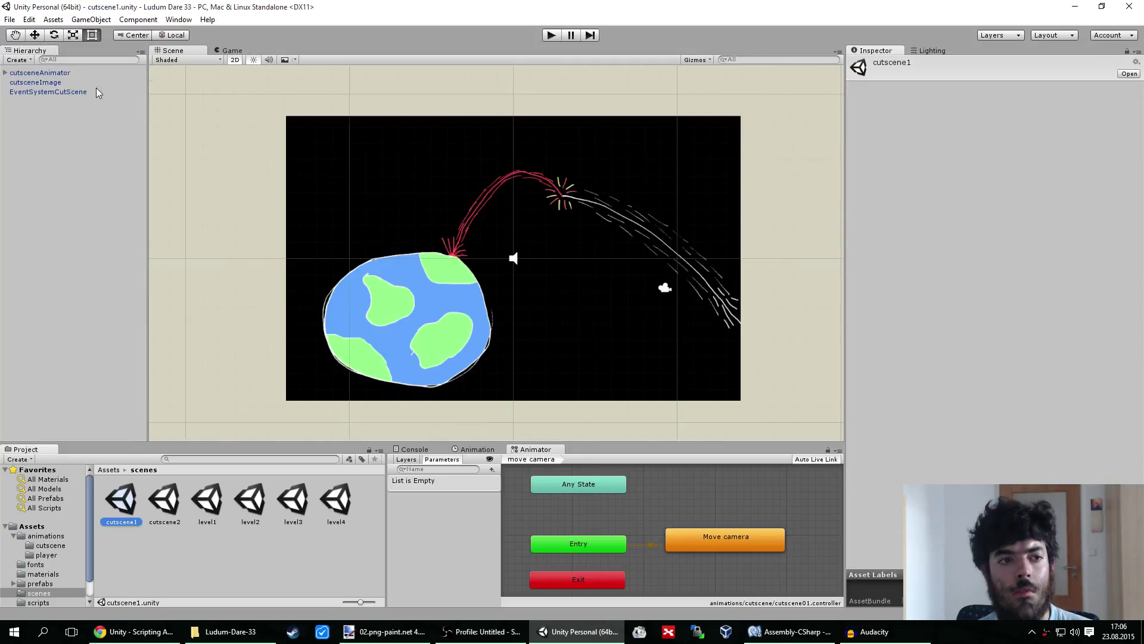
{"action": "left_click", "coordinate": [69, 74]}
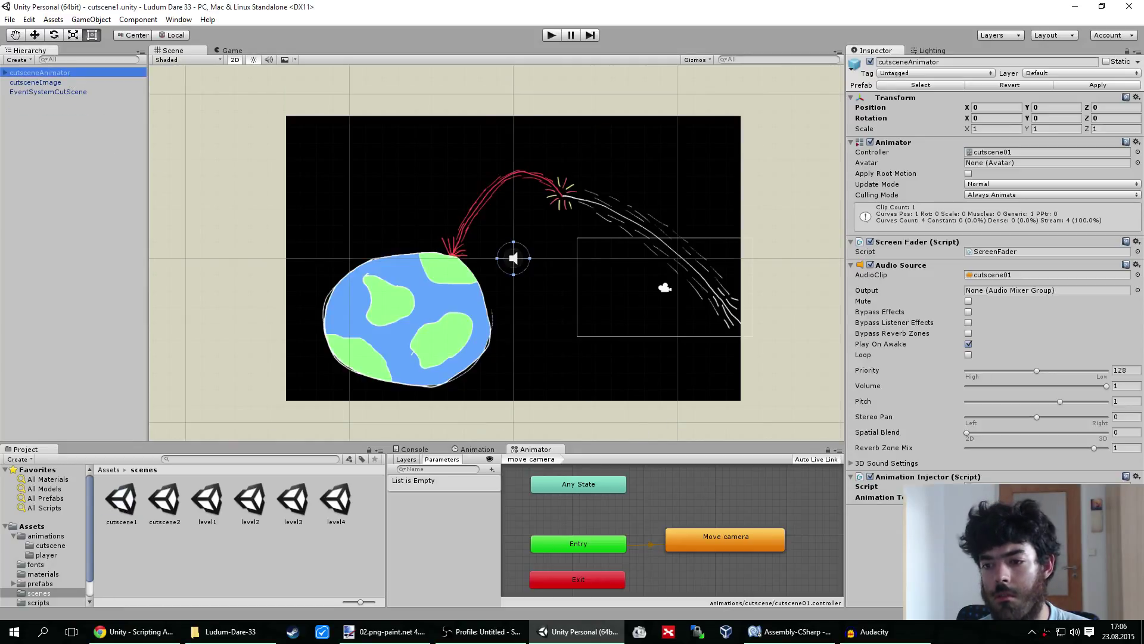
Play-test cutscene1 with the Move camera state selected, stop it, and inspect the Any State and Move camera states
{"action": "left_click", "coordinate": [730, 547]}
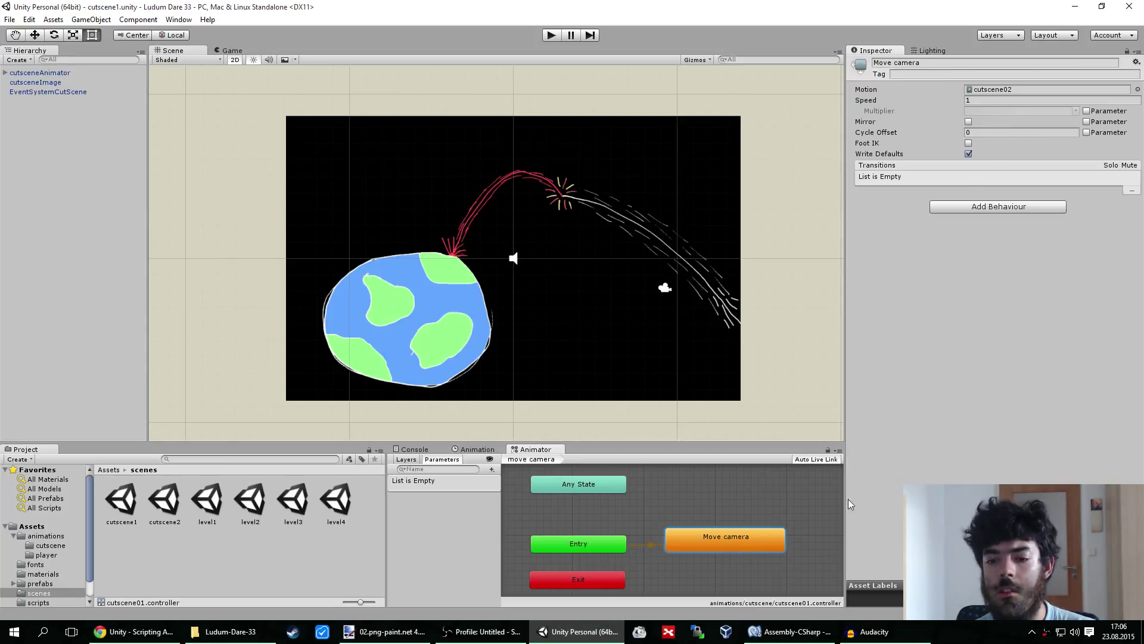
{"action": "left_click", "coordinate": [551, 35]}
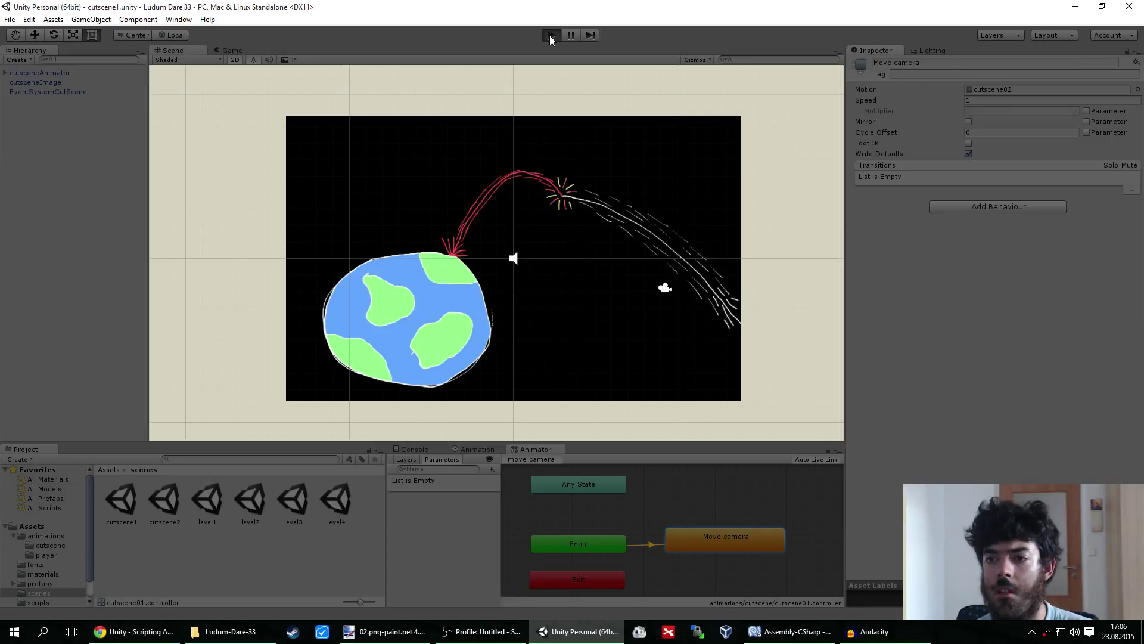
{"action": "left_click", "coordinate": [550, 35]}
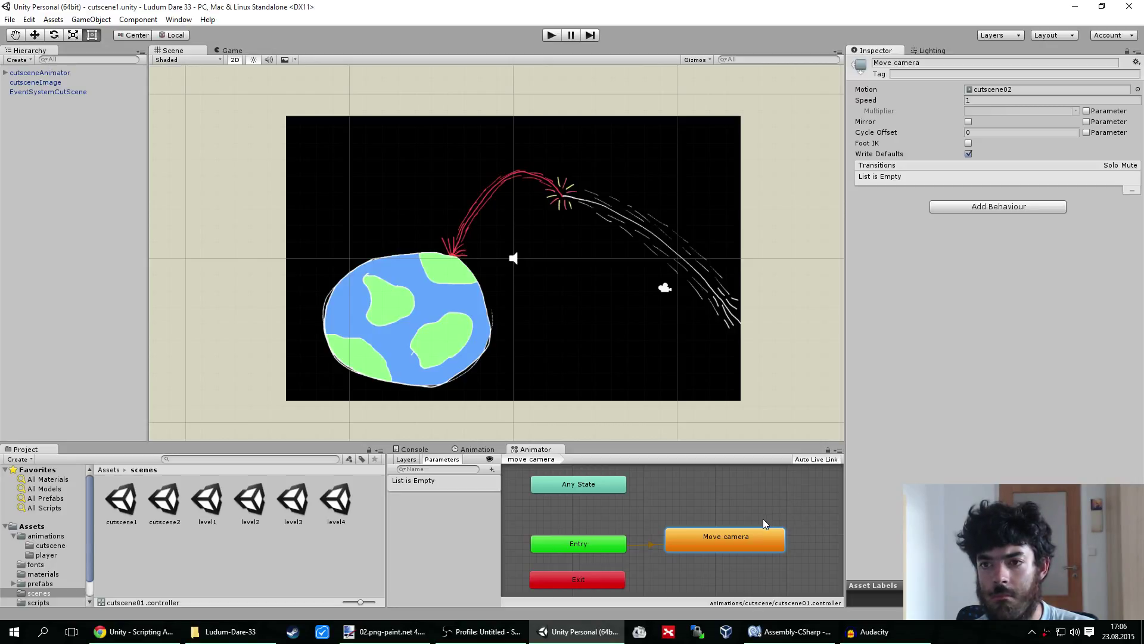
{"action": "left_click", "coordinate": [550, 484]}
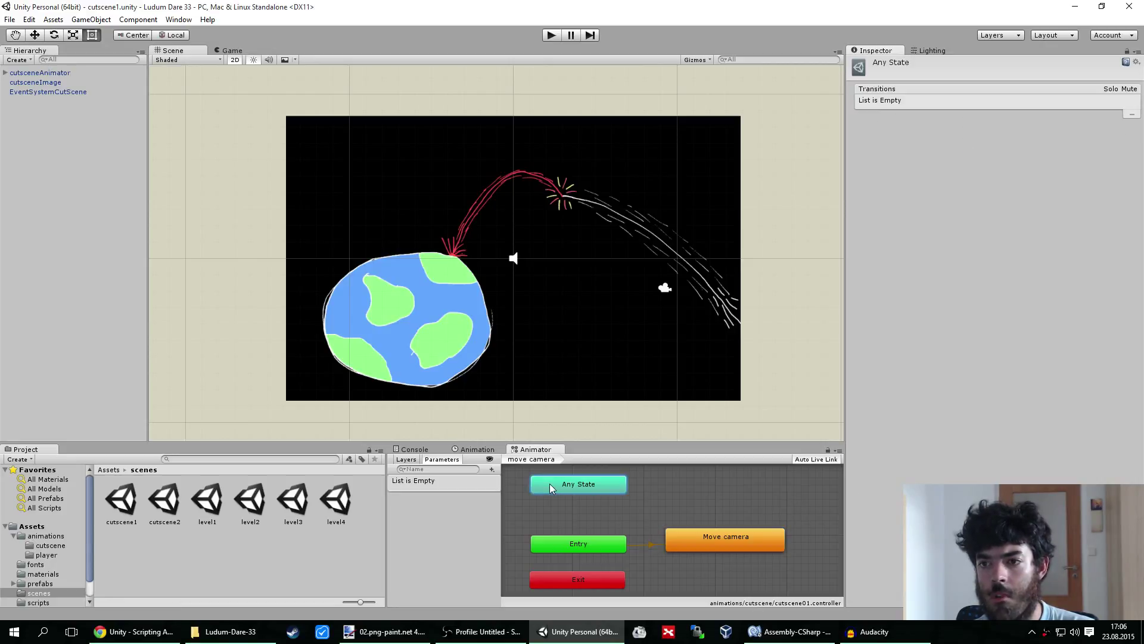
{"action": "left_click", "coordinate": [739, 537]}
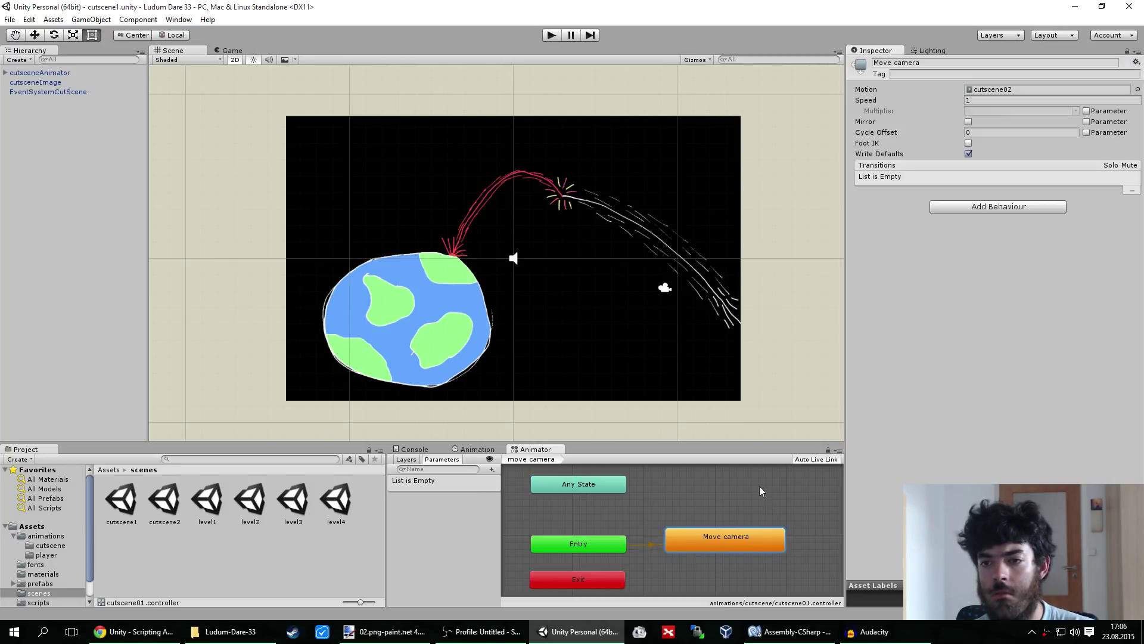
Switch to Chrome and search Google for "unity change motion of state"
{"action": "key", "text": "alt+Tab"}
{"action": "key", "text": "alt+Tab"}
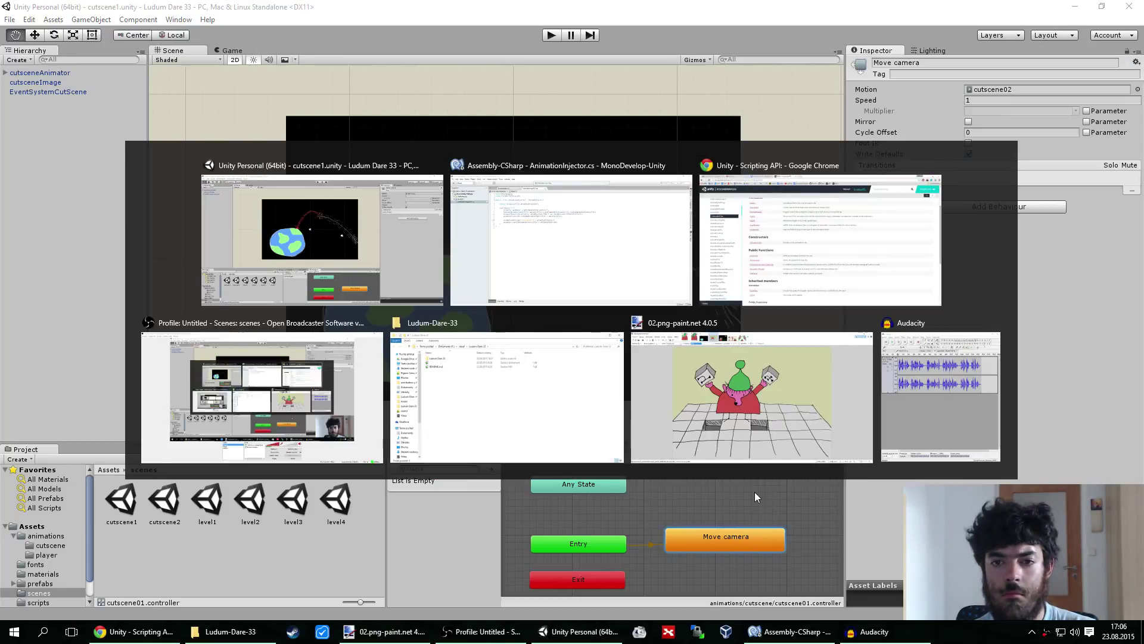
{"action": "left_click", "coordinate": [388, 21]}
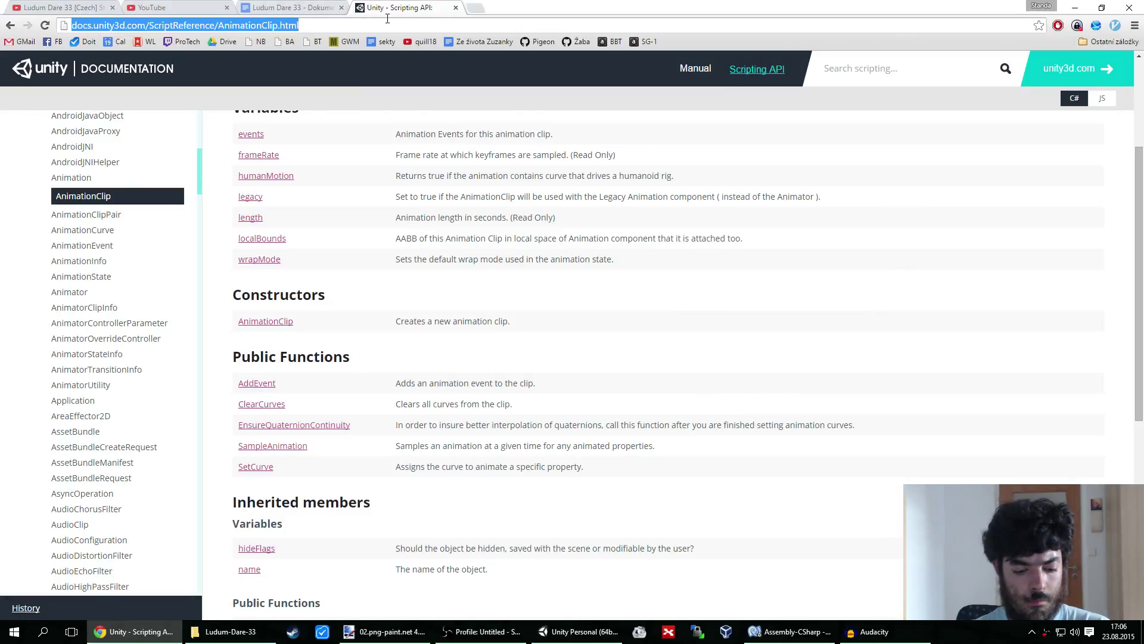
{"action": "type", "text": "unity cha"}
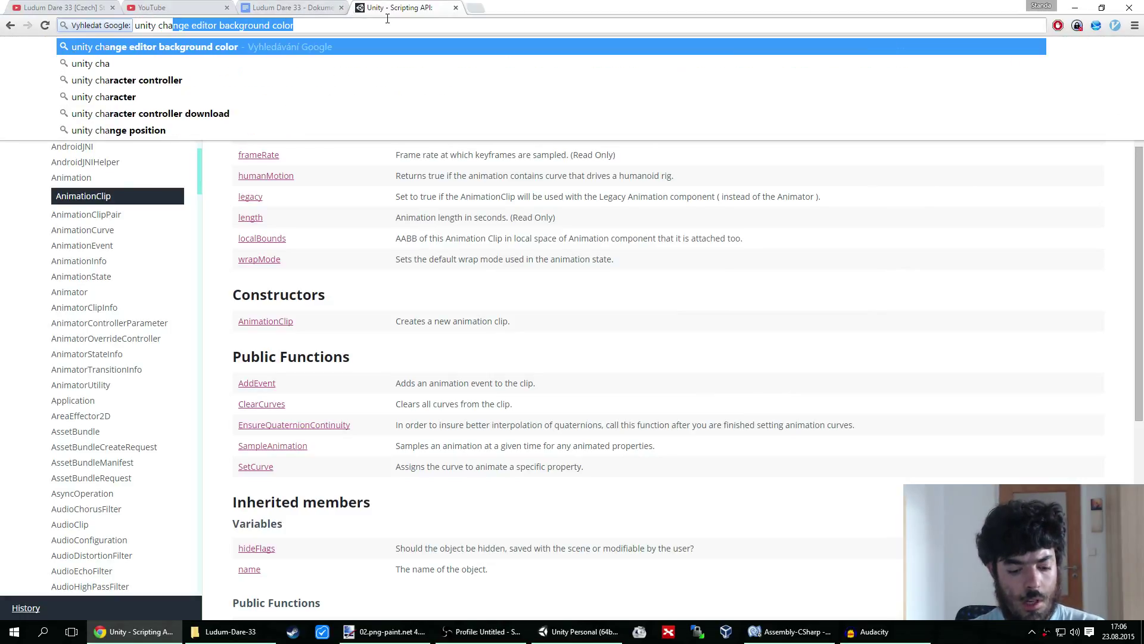
{"action": "type", "text": "nge motion"}
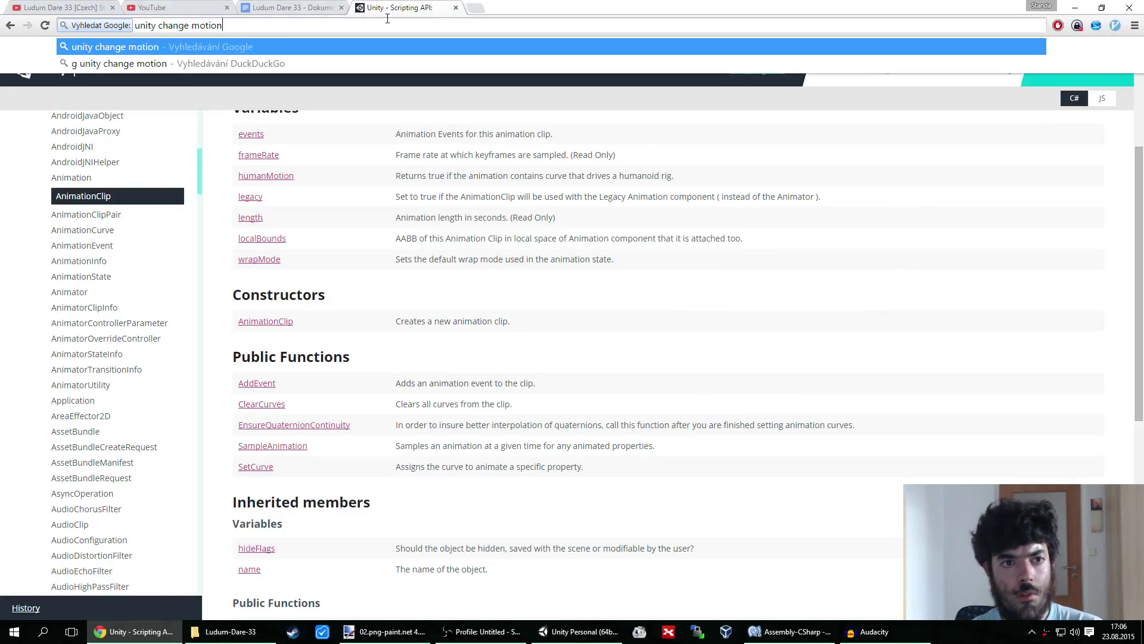
{"action": "type", "text": " of state"}
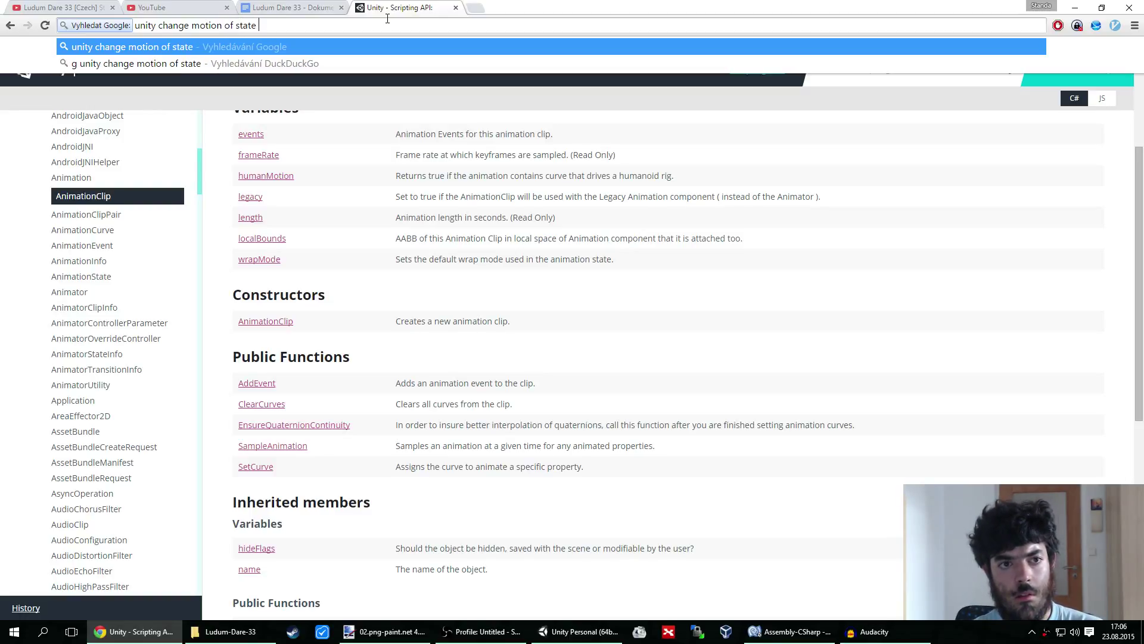
{"action": "key", "text": "Return"}
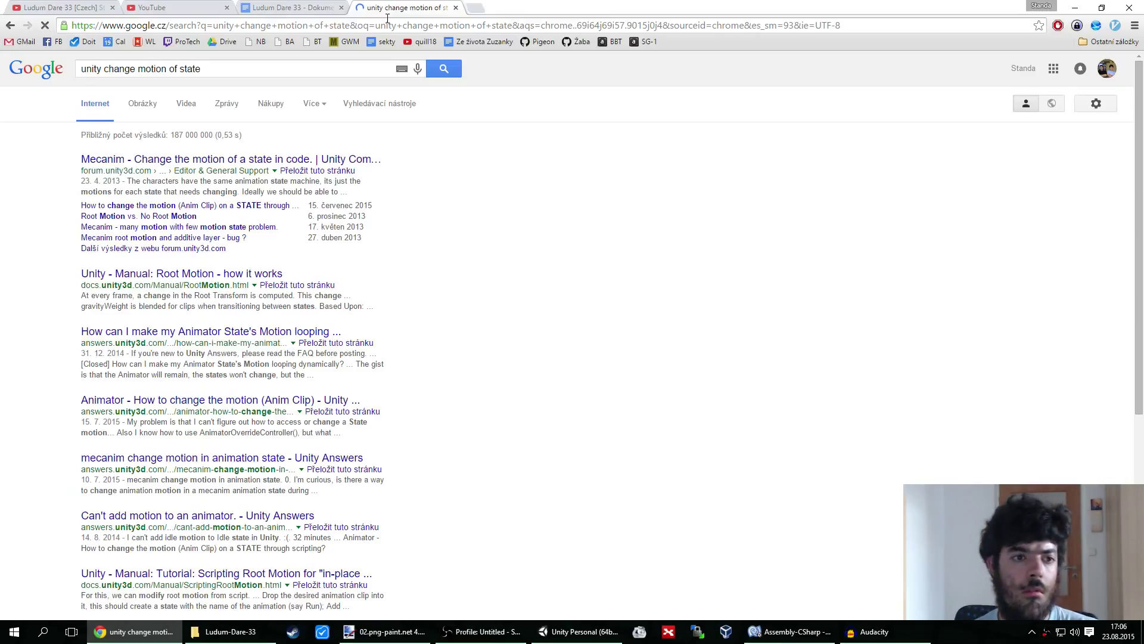
Open the forum thread "Mecanim - Change the motion of a state in code." and read through to the AnimationClipOverrides code example
{"action": "middle_click", "coordinate": [244, 160]}
{"action": "left_click", "coordinate": [519, 7]}
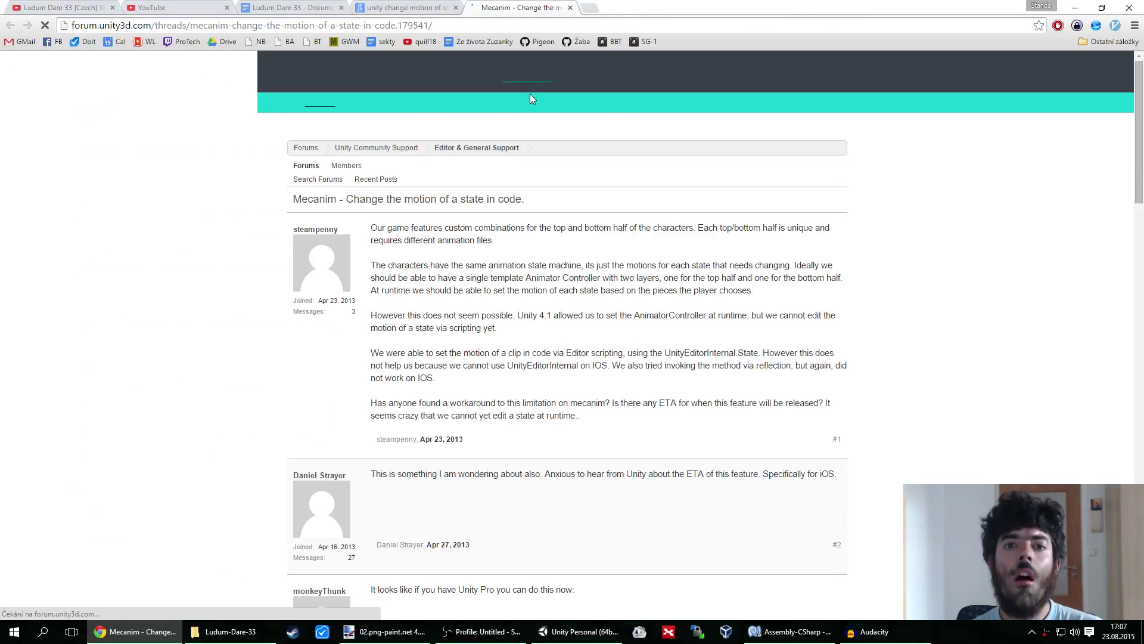
{"action": "scroll", "coordinate": [203, 397], "scroll_direction": "down", "scroll_amount": 2}
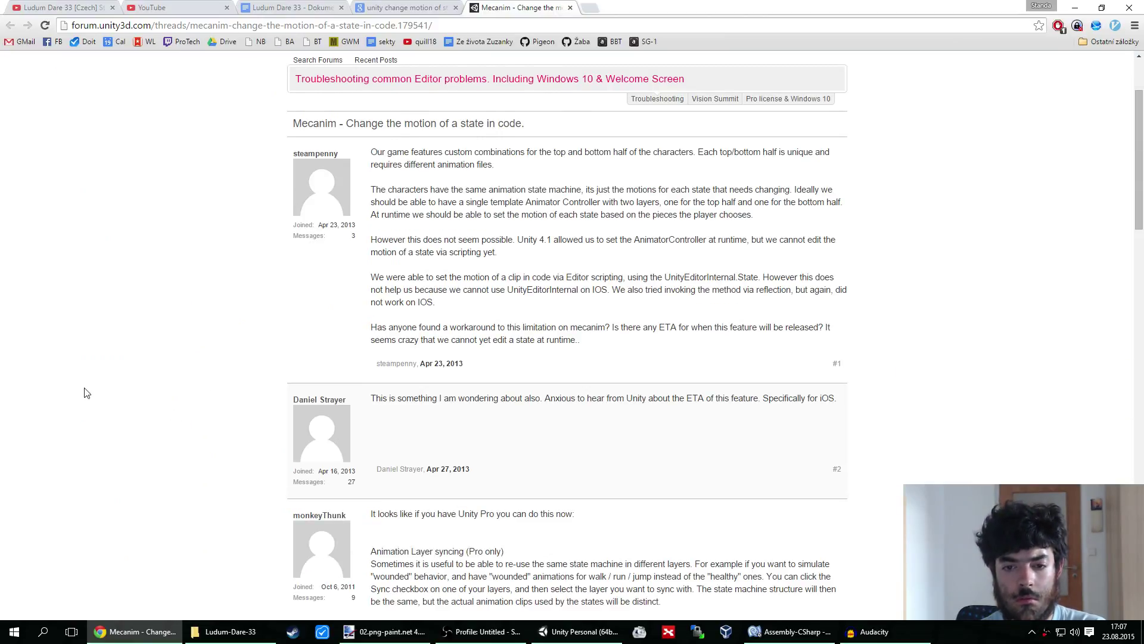
{"action": "scroll", "coordinate": [72, 395], "scroll_direction": "down", "scroll_amount": 3}
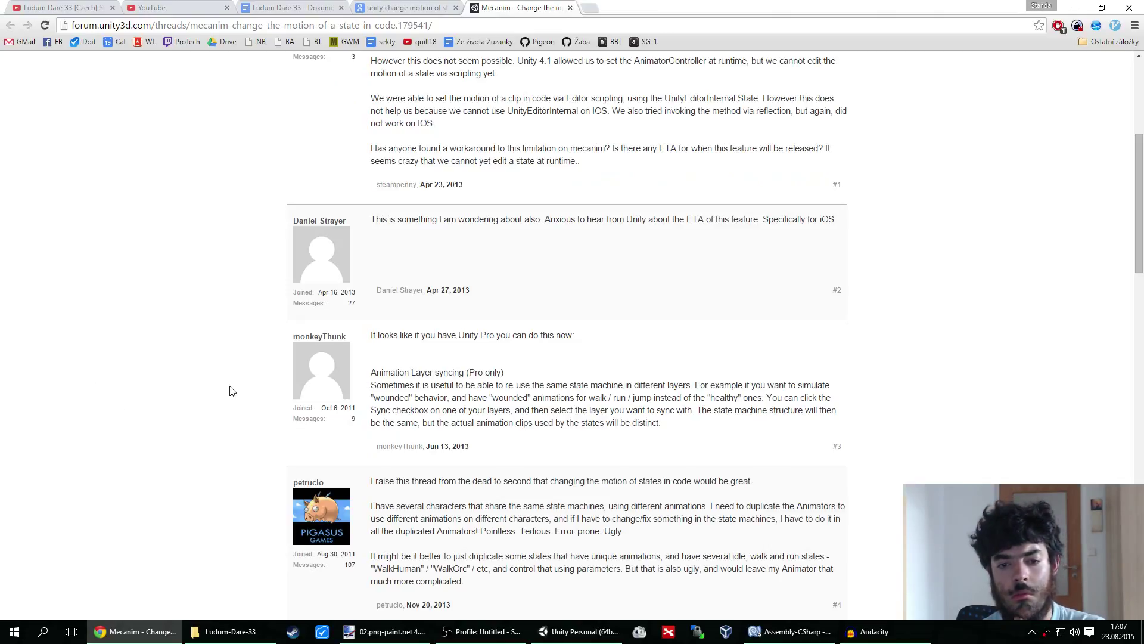
{"action": "scroll", "coordinate": [216, 384], "scroll_direction": "down", "scroll_amount": 1}
{"action": "scroll", "coordinate": [216, 385], "scroll_direction": "down", "scroll_amount": 1}
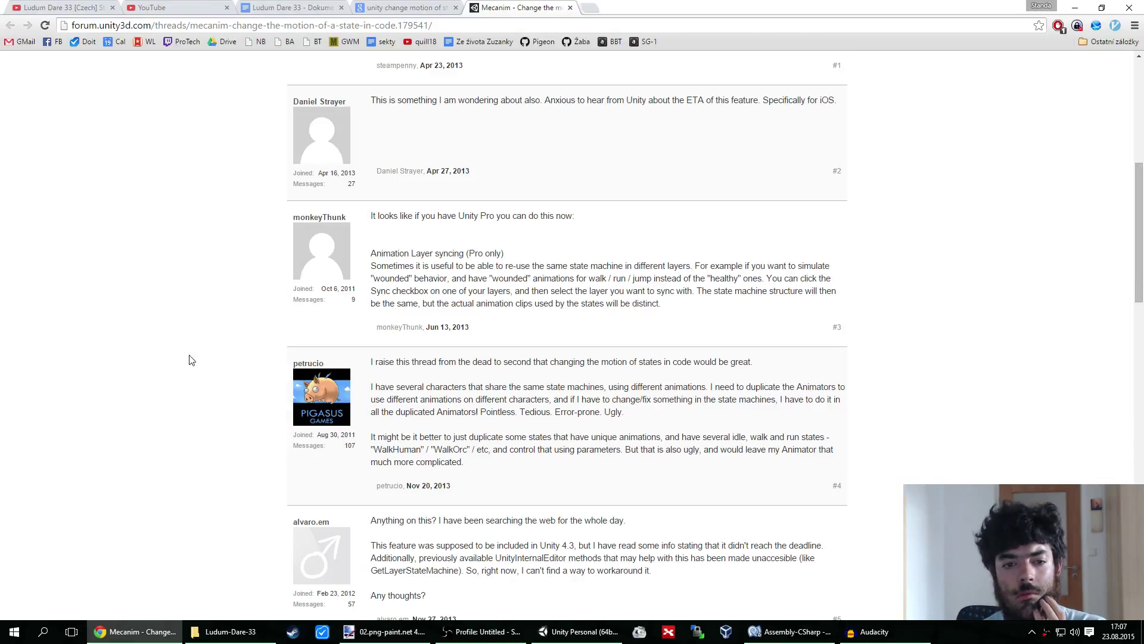
{"action": "scroll", "coordinate": [170, 399], "scroll_direction": "down", "scroll_amount": 2}
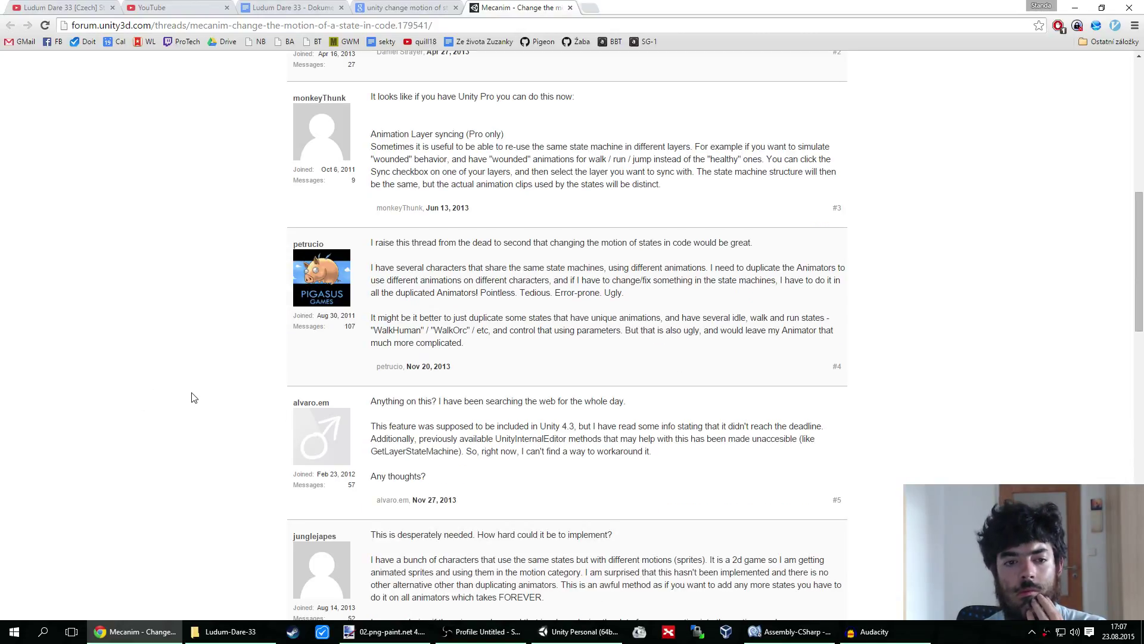
{"action": "scroll", "coordinate": [181, 387], "scroll_direction": "down", "scroll_amount": 1}
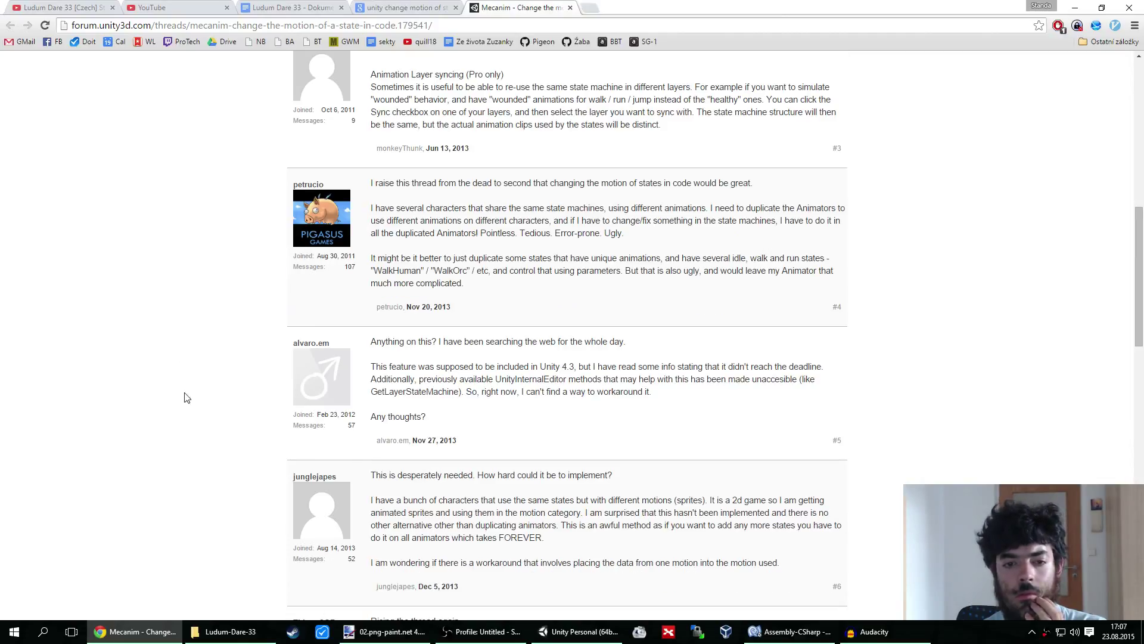
{"action": "scroll", "coordinate": [182, 384], "scroll_direction": "down", "scroll_amount": 2}
{"action": "scroll", "coordinate": [169, 378], "scroll_direction": "down", "scroll_amount": 4}
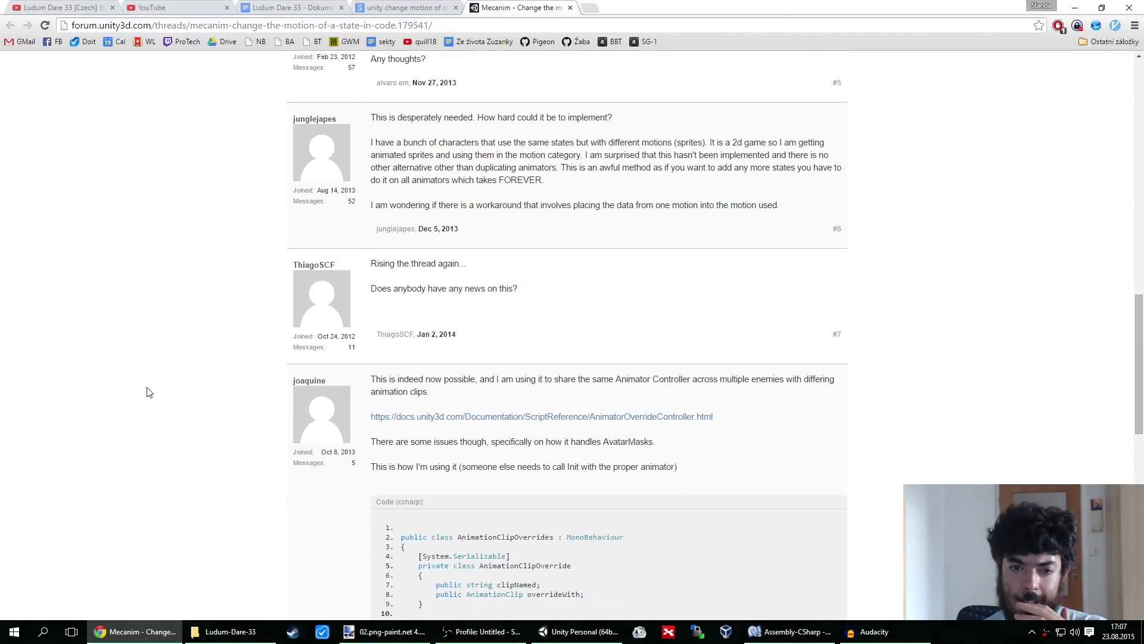
{"action": "scroll", "coordinate": [149, 394], "scroll_direction": "down", "scroll_amount": 2}
{"action": "scroll", "coordinate": [173, 399], "scroll_direction": "down", "scroll_amount": 2}
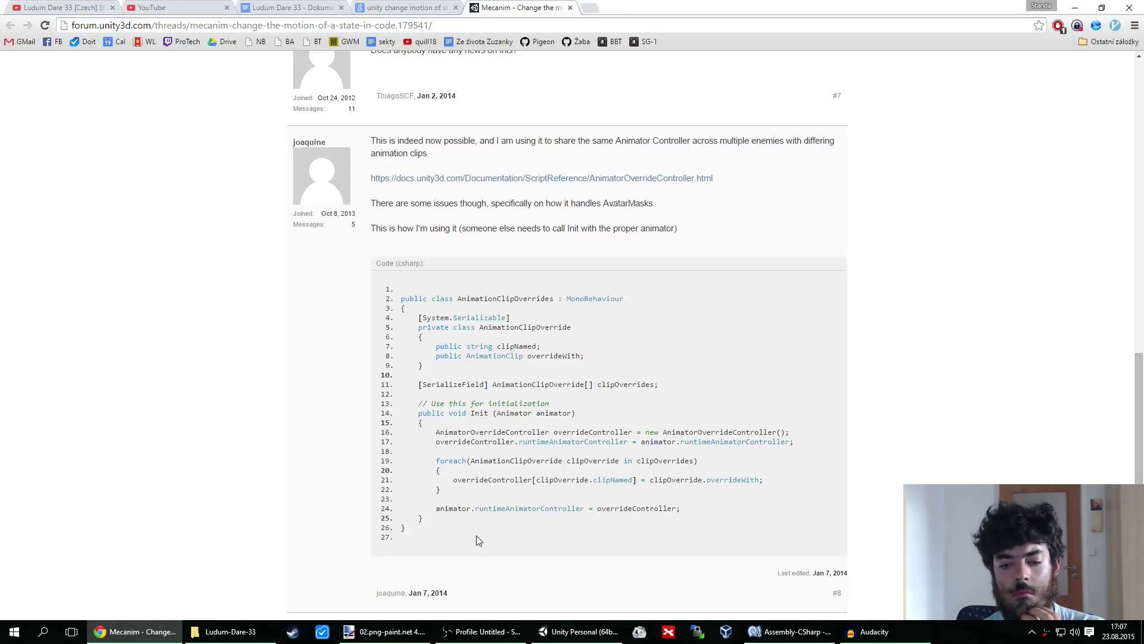
Compare the override key in AnimationInjector.cs in MonoDevelop with the Move camera state's motion clip in Unity
{"action": "left_click", "coordinate": [578, 631]}
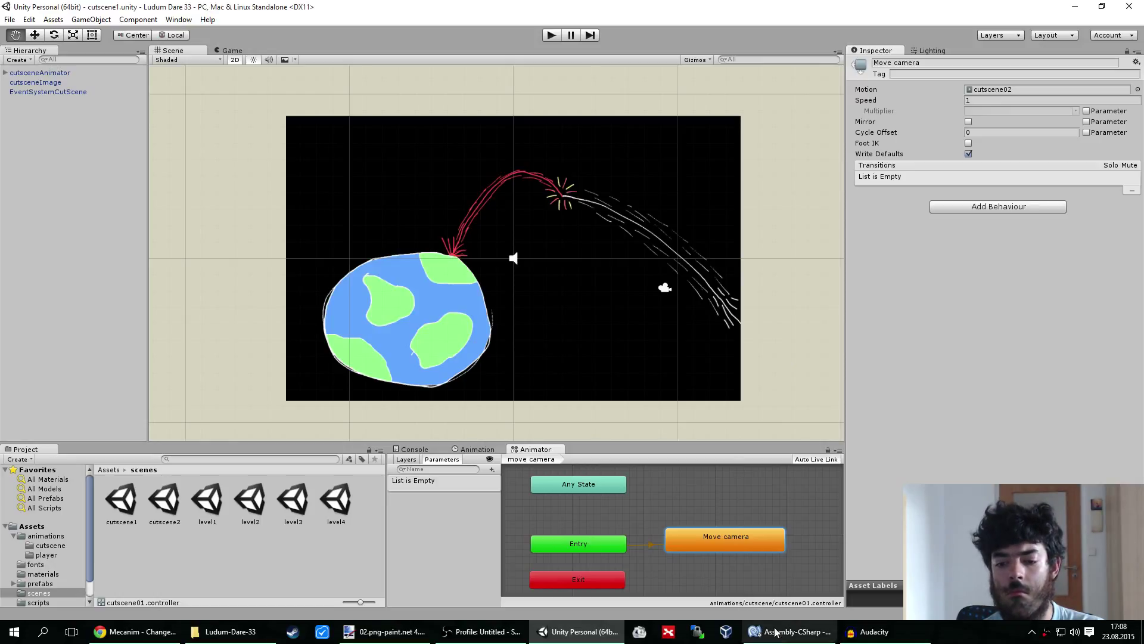
{"action": "left_click", "coordinate": [792, 631]}
{"action": "left_click", "coordinate": [383, 255]}
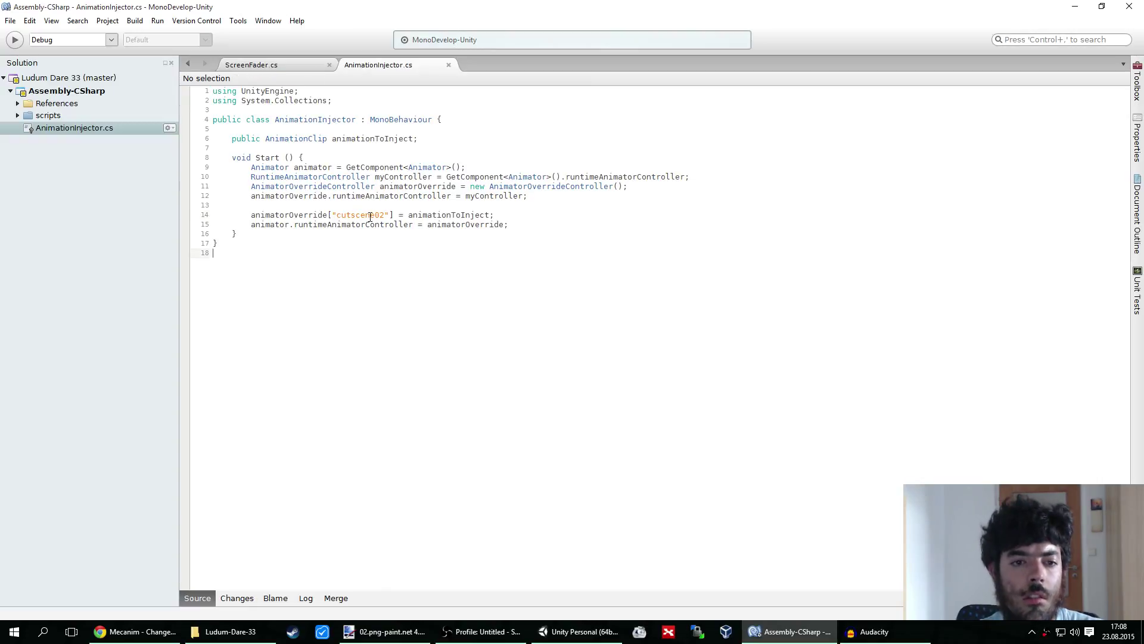
{"action": "key", "text": "alt+Tab"}
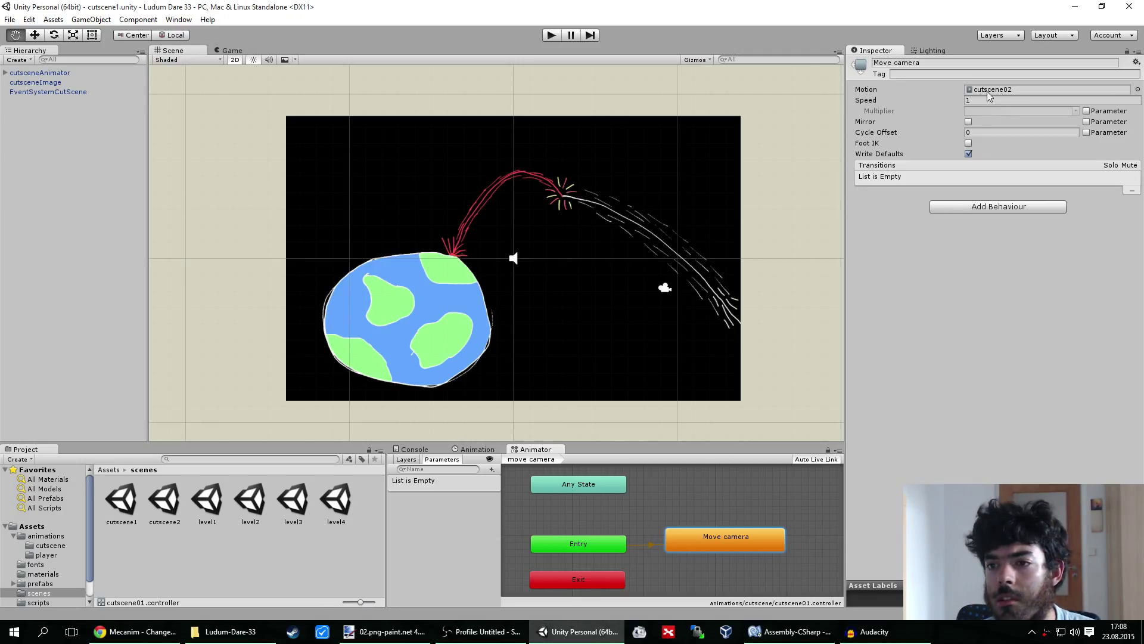
{"action": "key", "text": "alt+Tab"}
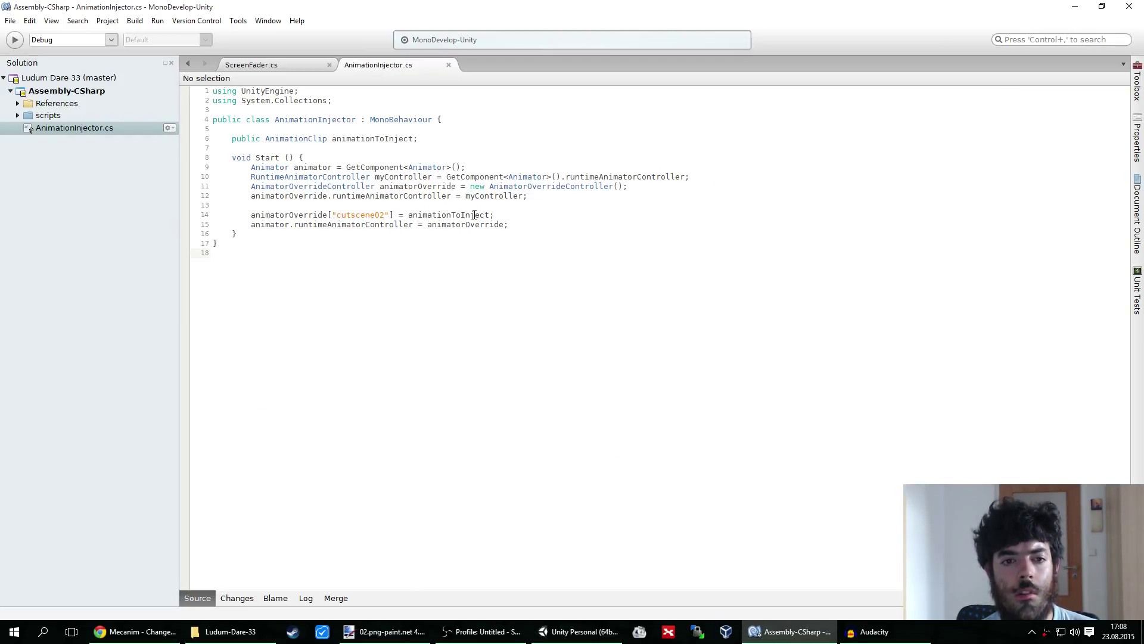
{"action": "key", "text": "alt+Tab"}
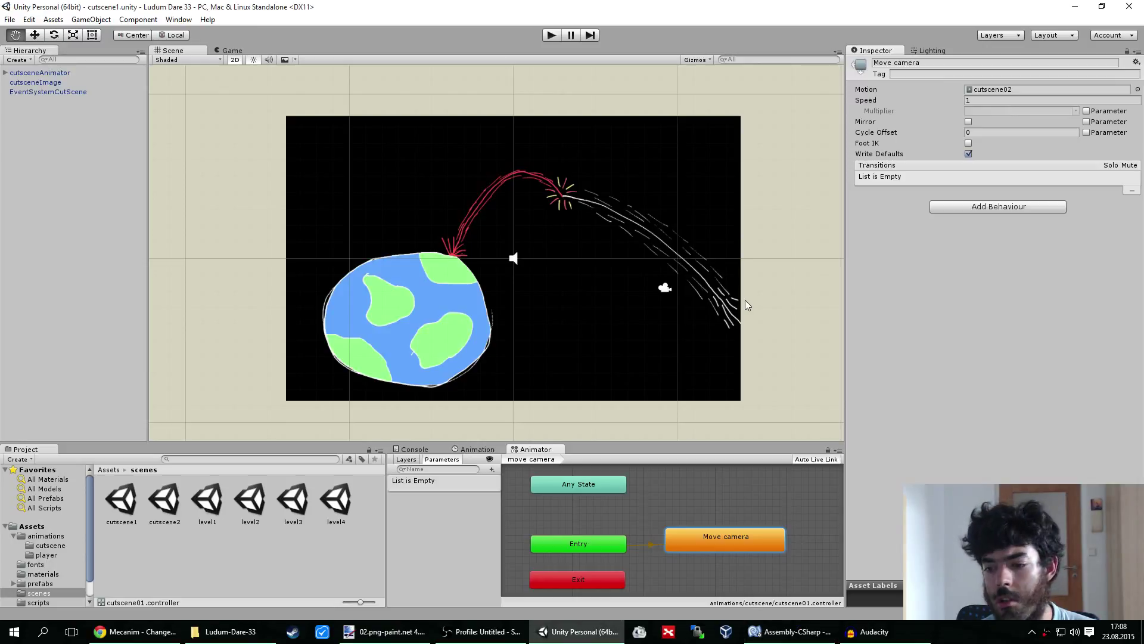
Check cutsceneAnimator's components, then run cutscene1 twice with the Move camera state selected to watch its progress, stopping each run
{"action": "left_click", "coordinate": [75, 71]}
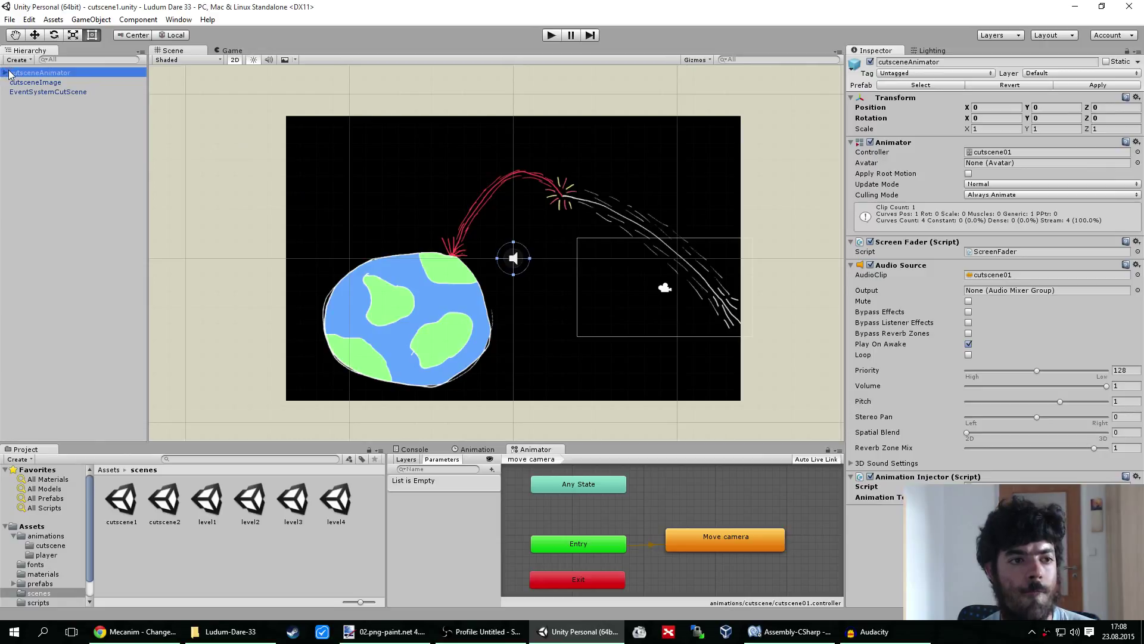
{"action": "left_click", "coordinate": [721, 542]}
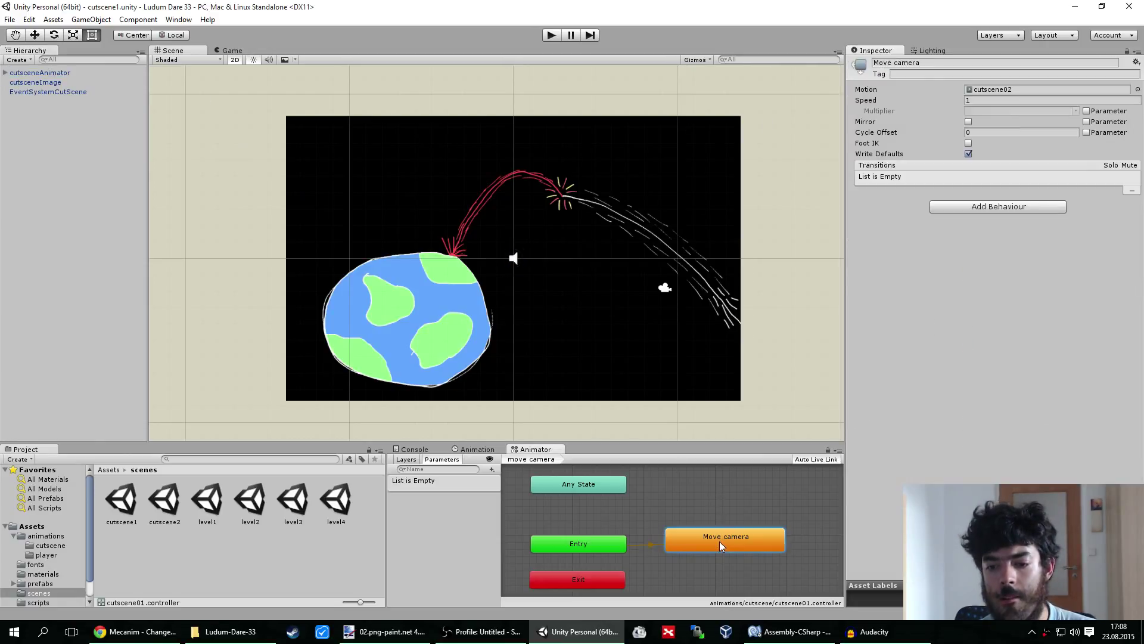
{"action": "left_click", "coordinate": [552, 35]}
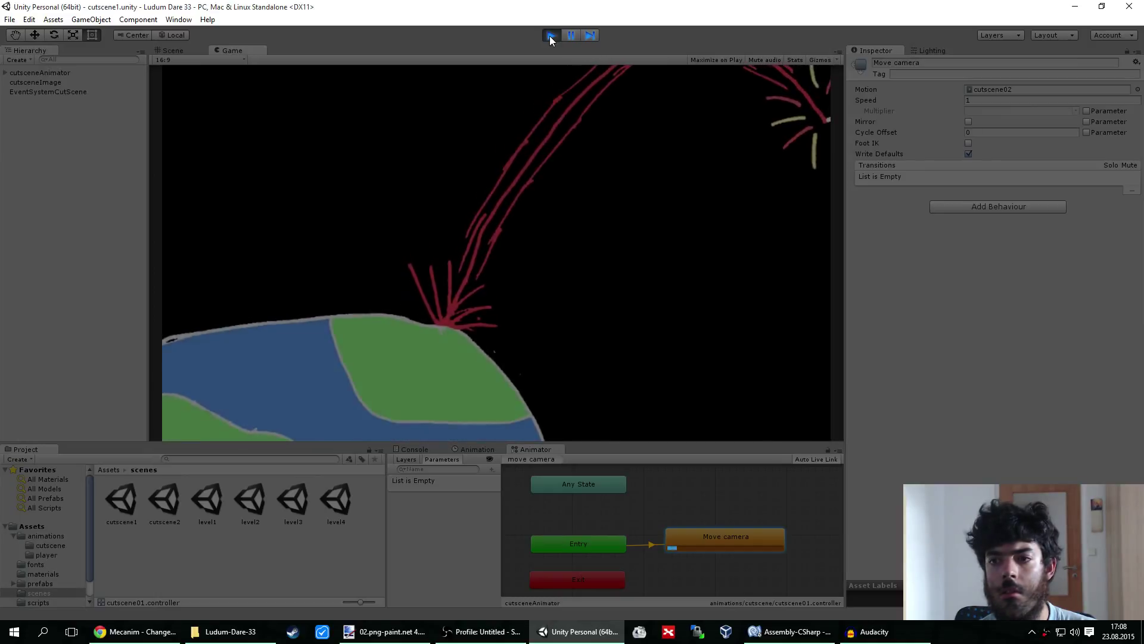
{"action": "left_click", "coordinate": [551, 35]}
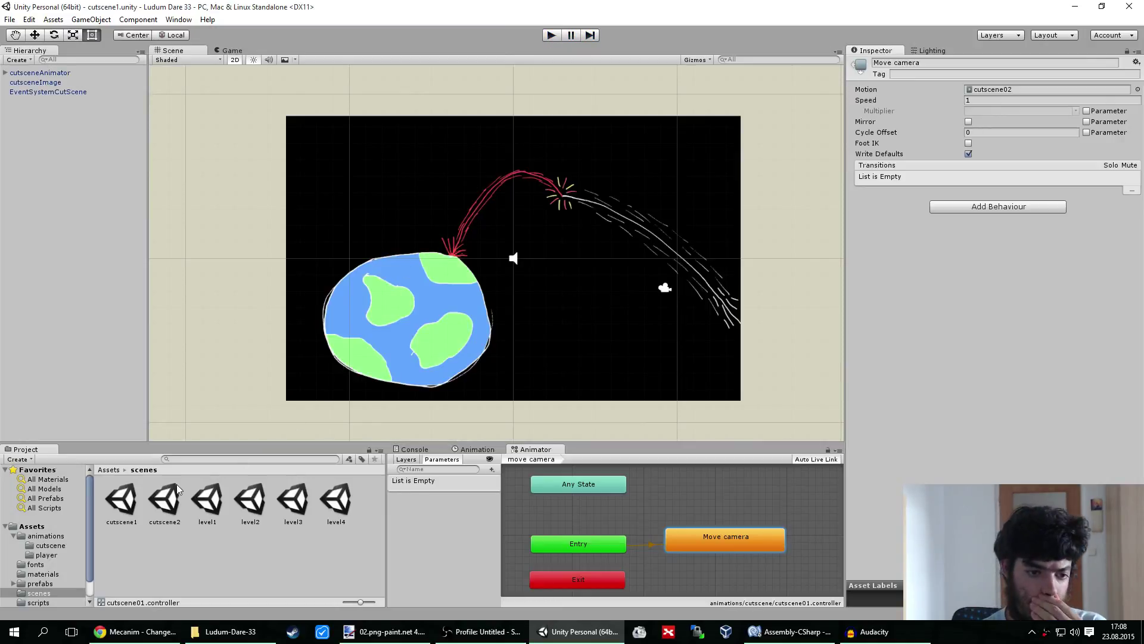
{"action": "left_click", "coordinate": [549, 37]}
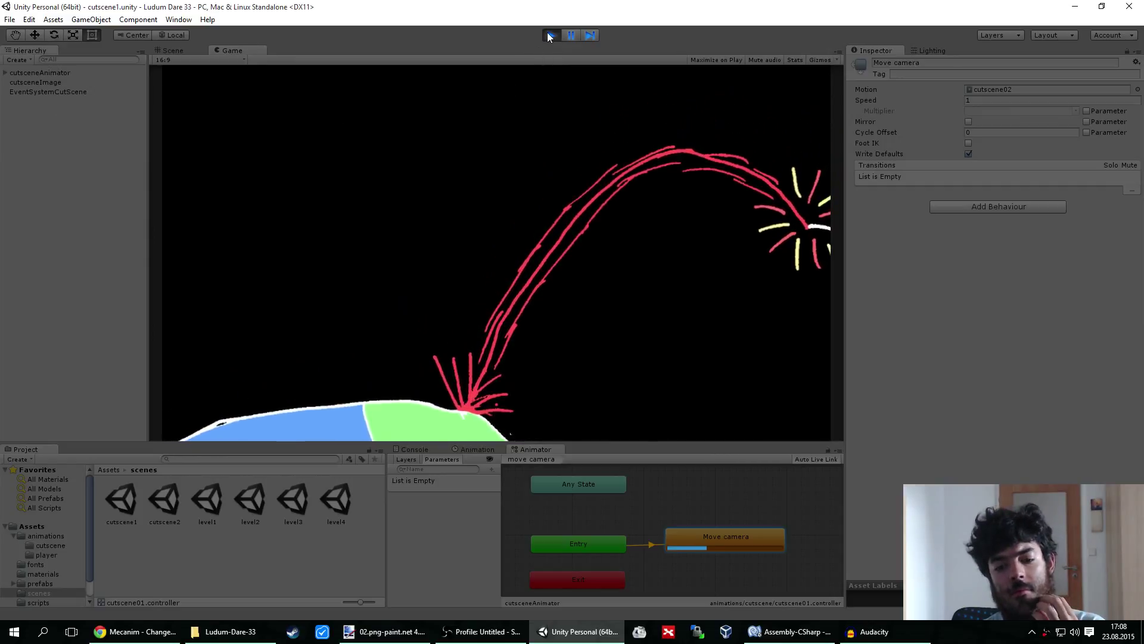
{"action": "left_click", "coordinate": [551, 36]}
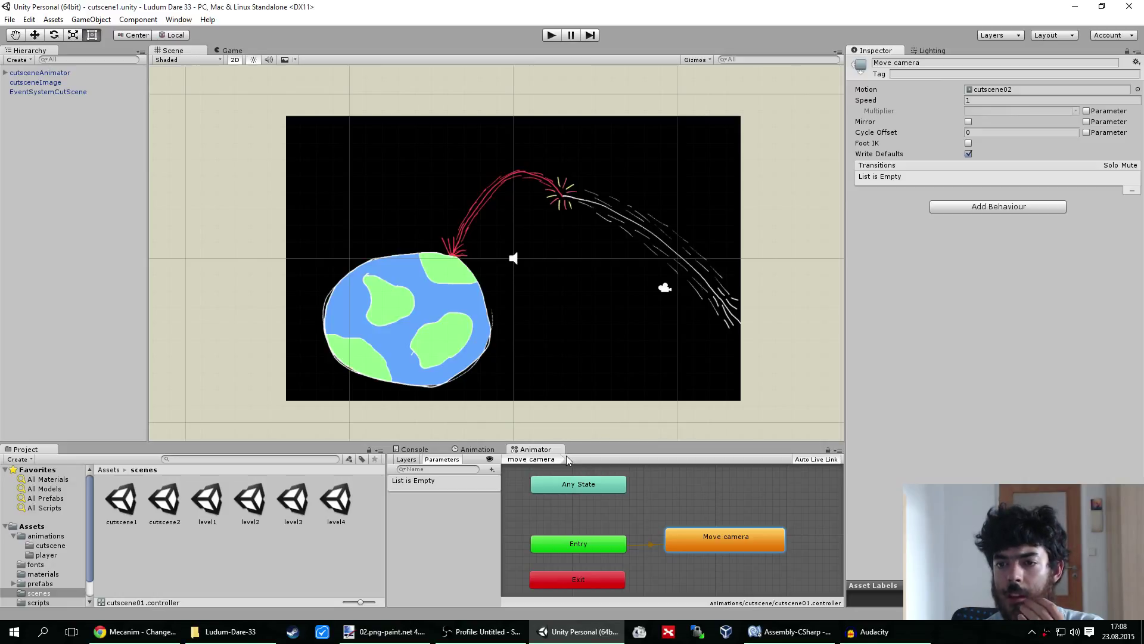
{"action": "left_click", "coordinate": [66, 73]}
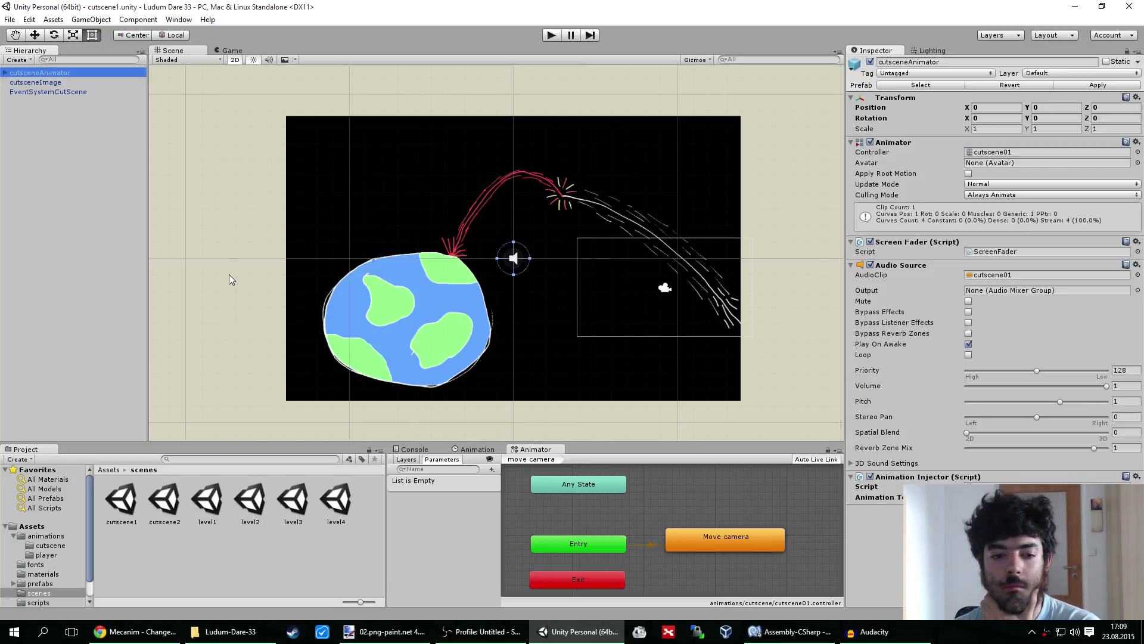
{"action": "left_click", "coordinate": [6, 74]}
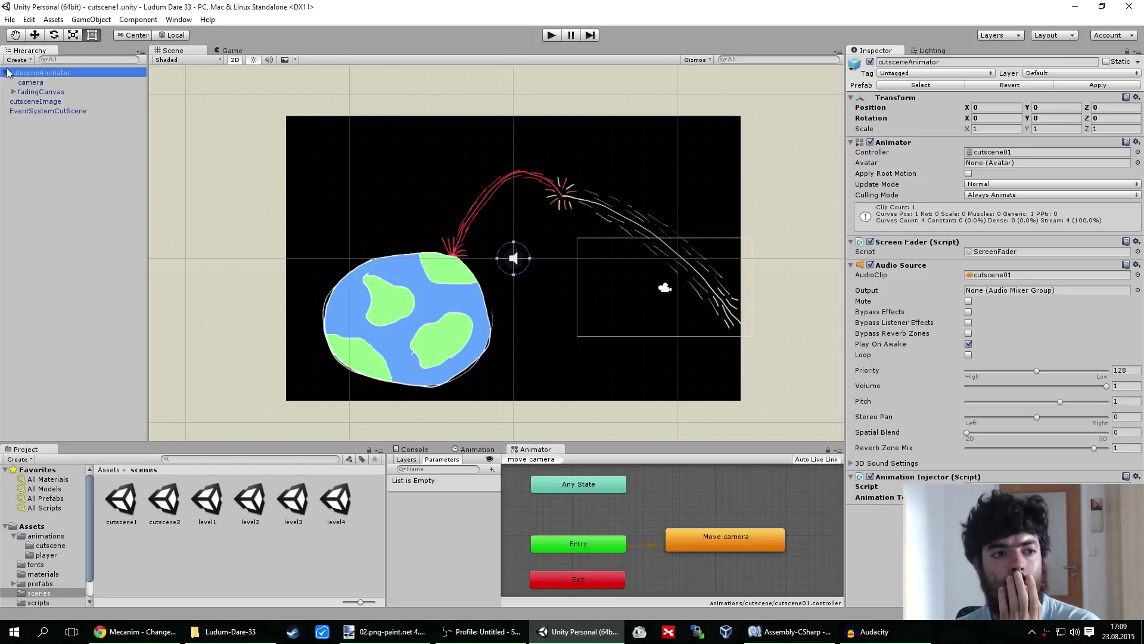
{"action": "left_click", "coordinate": [6, 74]}
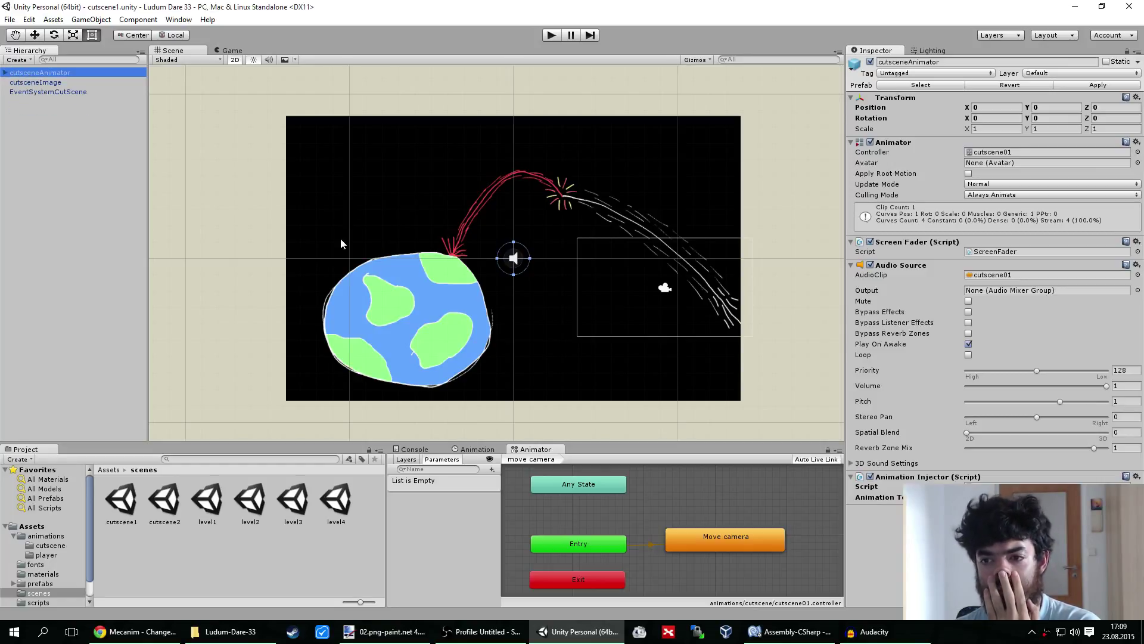
Duplicate the cutscene01 animator controller in the animations/cutscene folder
{"action": "left_click", "coordinate": [50, 547]}
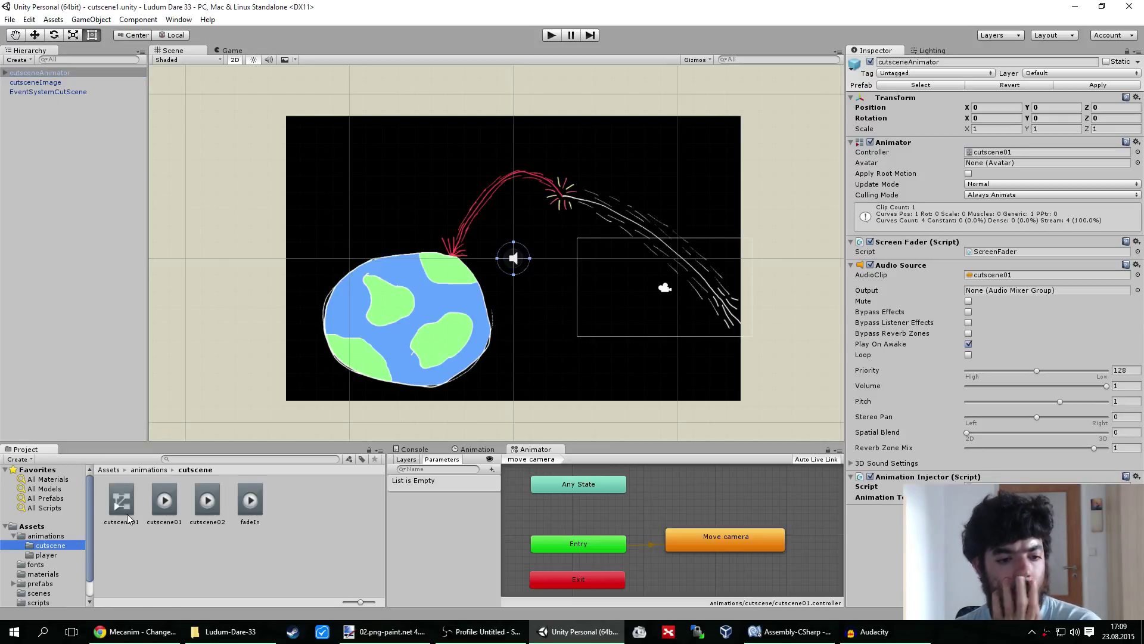
{"action": "left_click", "coordinate": [122, 510]}
{"action": "key", "text": "ctrl+d"}
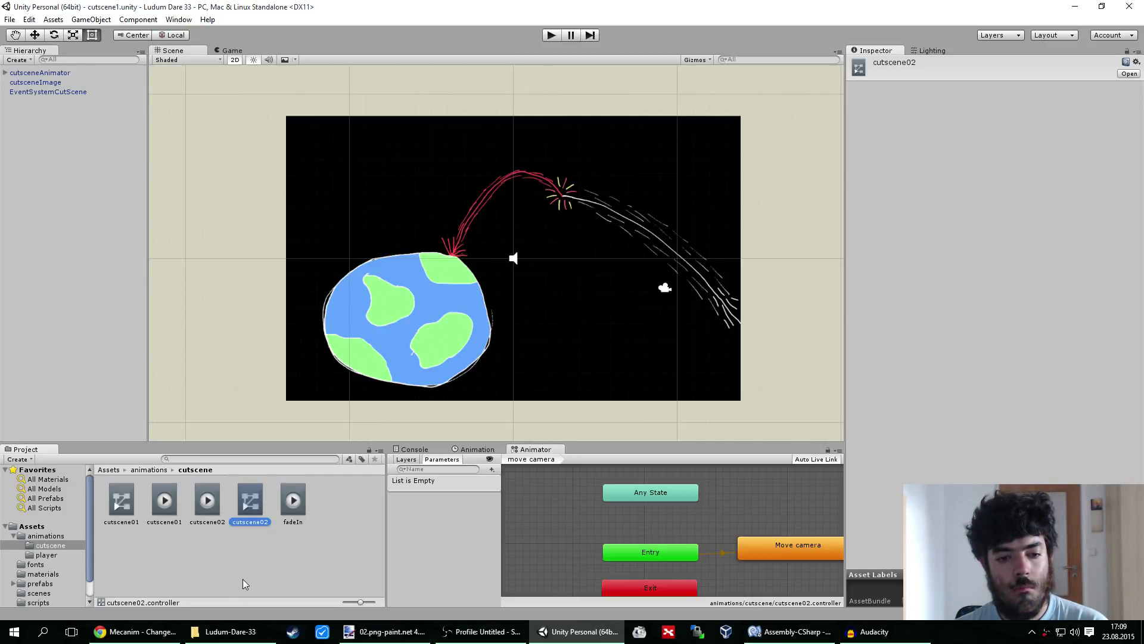
Delete the fadeIn animation clip from the cutscene folder
{"action": "left_click", "coordinate": [292, 513]}
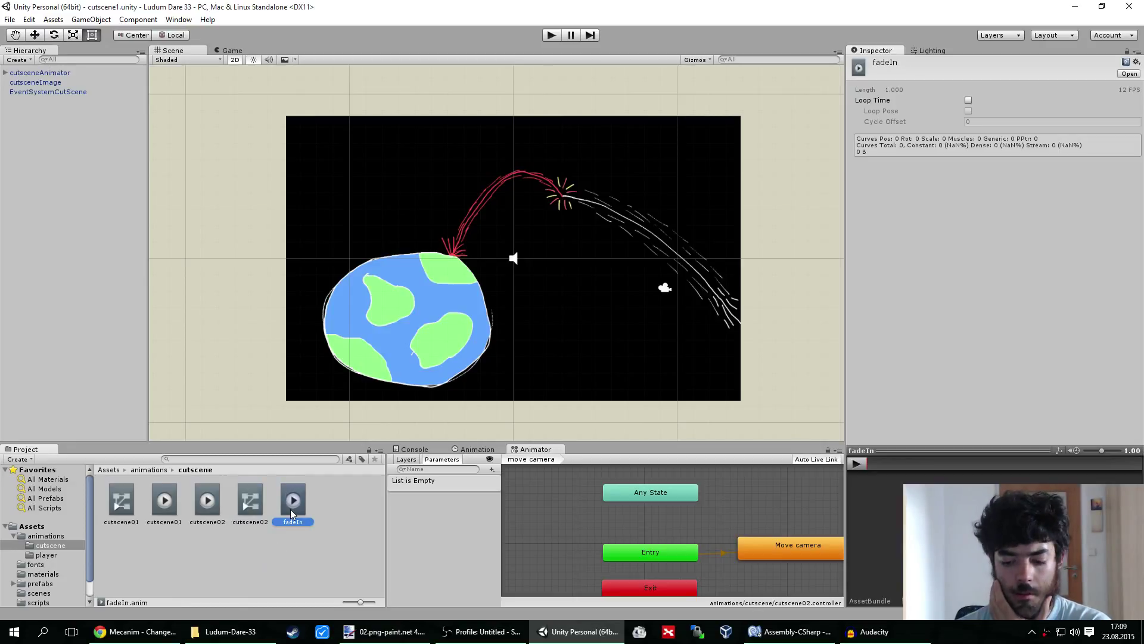
{"action": "key", "text": "Delete"}
{"action": "key", "text": "Return"}
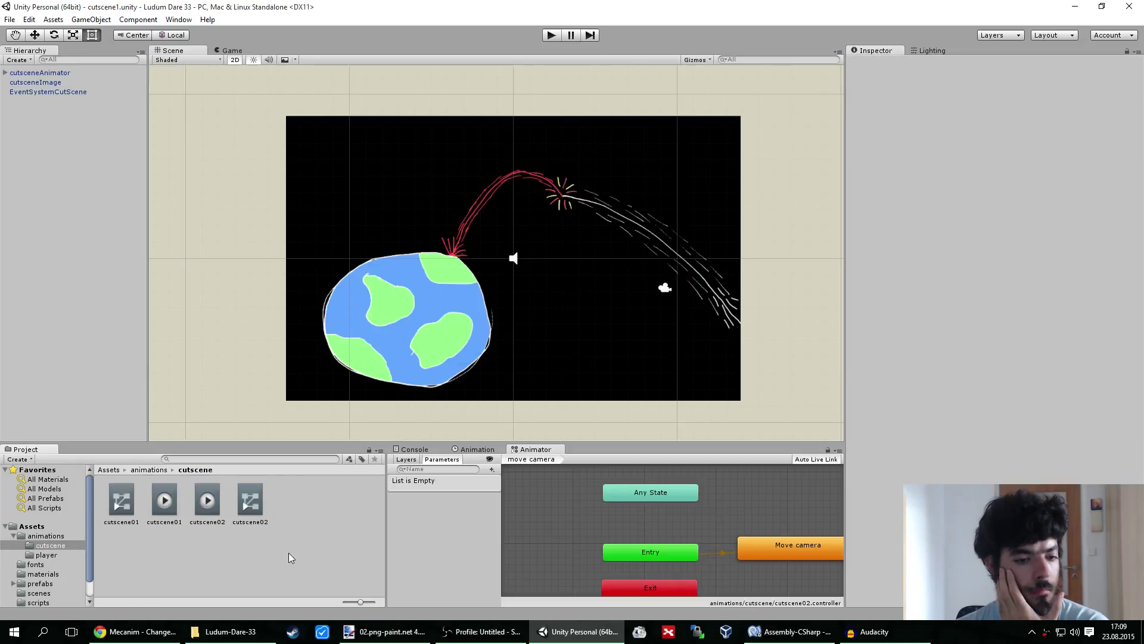
Compare the Move camera state in both controllers and set its Motion to the cutscene01 clip in the cutscene01 controller
{"action": "left_click", "coordinate": [243, 504]}
{"action": "left_click", "coordinate": [760, 548]}
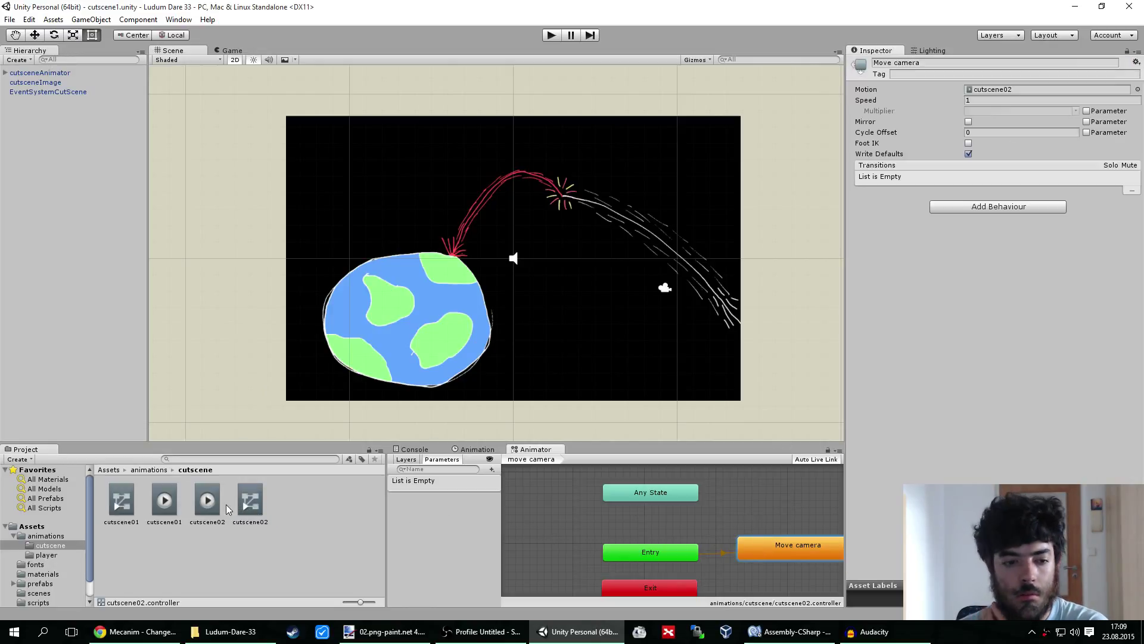
{"action": "left_click", "coordinate": [122, 502]}
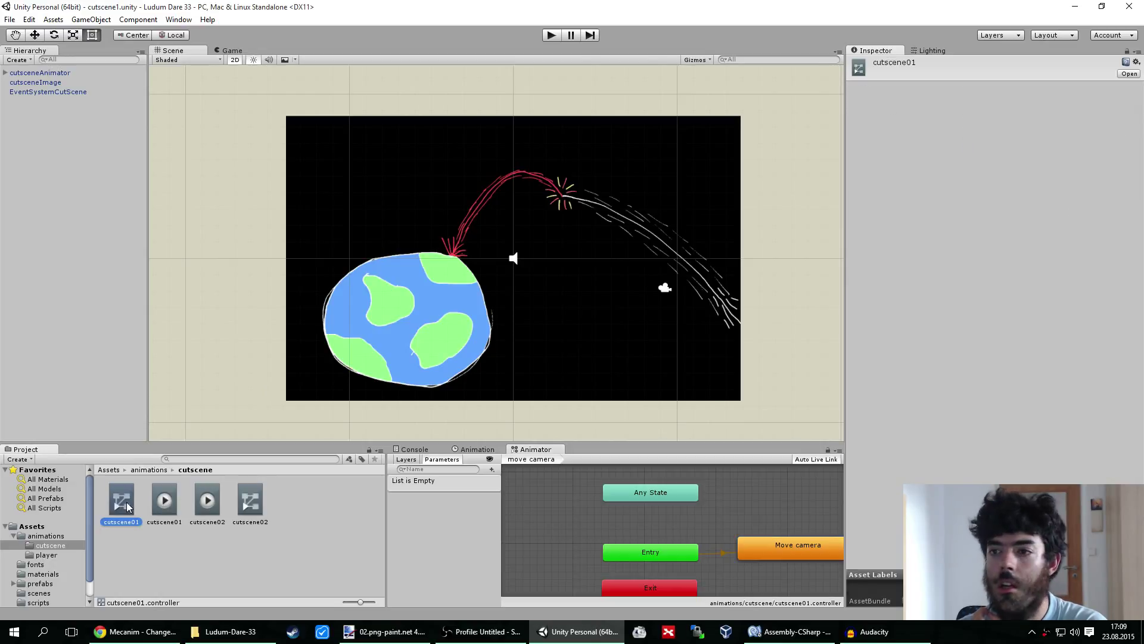
{"action": "left_click", "coordinate": [820, 555]}
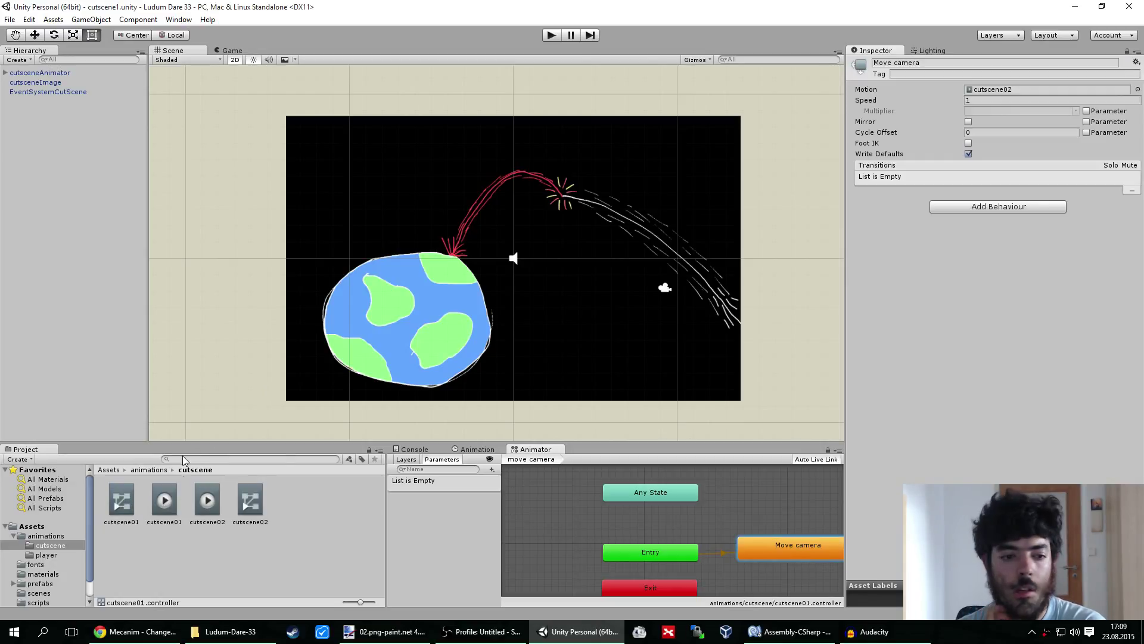
{"action": "left_click_drag", "start_coordinate": [167, 506], "coordinate": [1018, 90]}
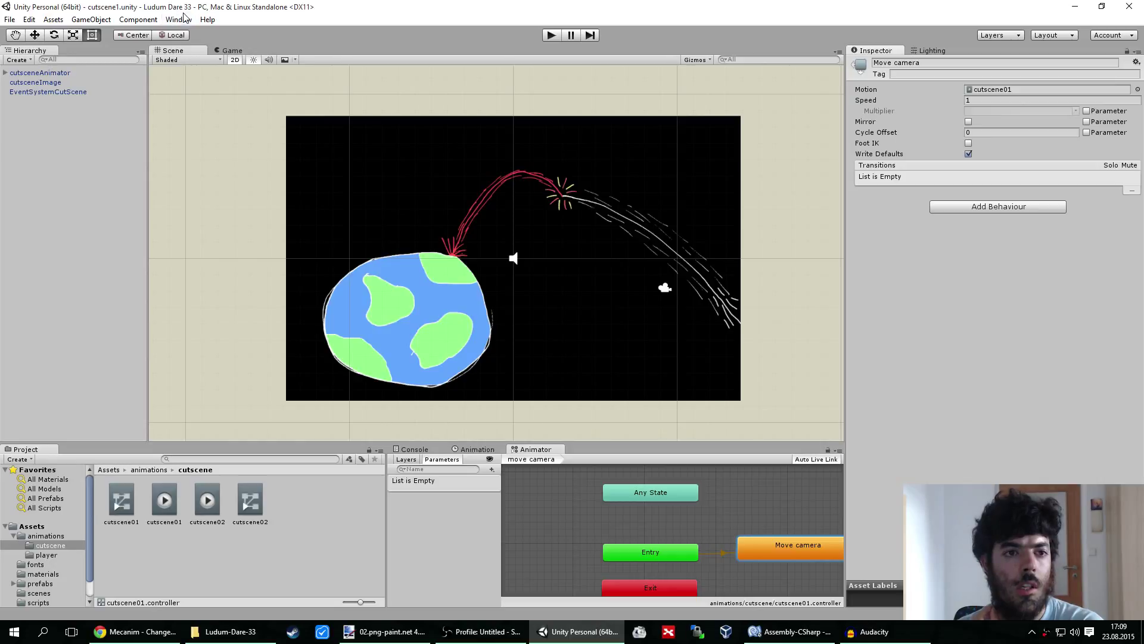
Set the Animator's Controller on cutsceneAnimator to None and apply the change to its prefab
{"action": "left_click", "coordinate": [52, 73]}
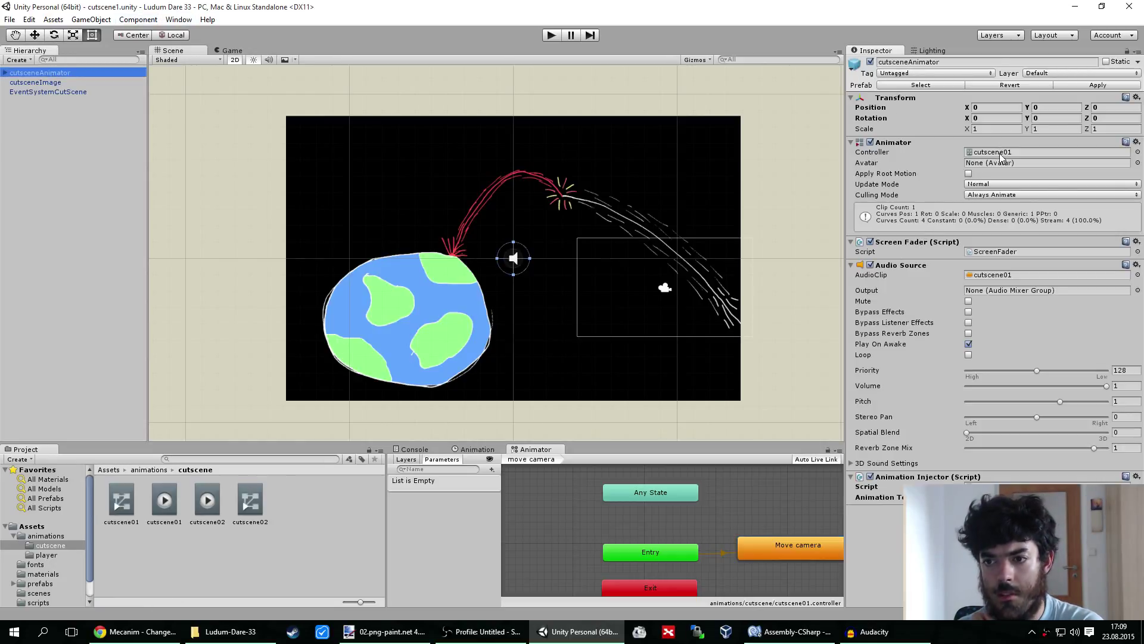
{"action": "left_click", "coordinate": [1138, 153]}
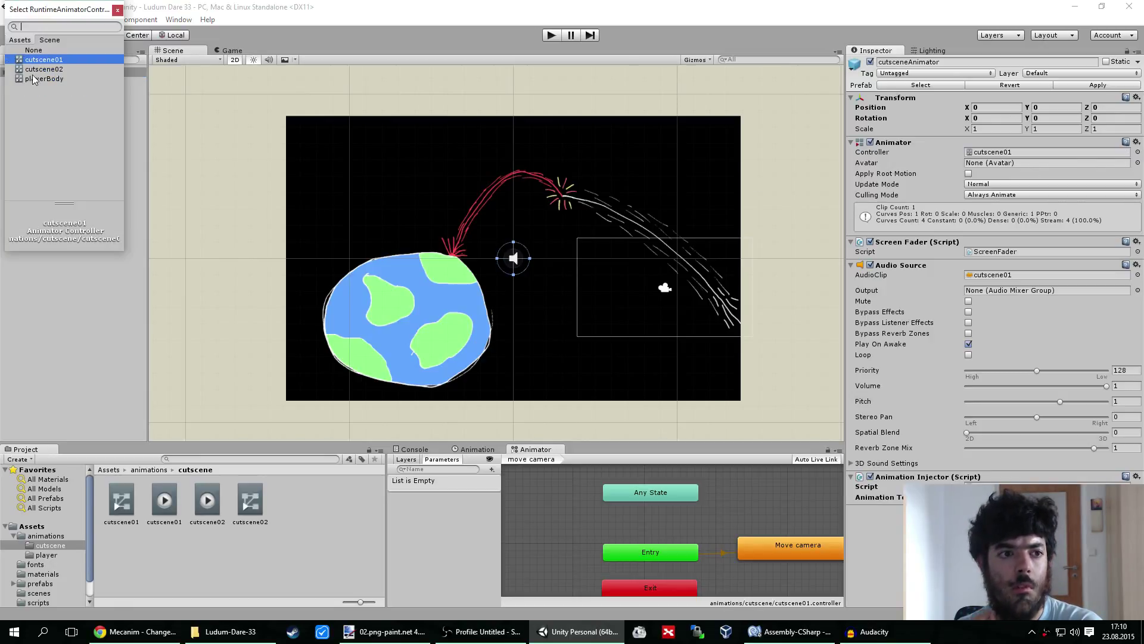
{"action": "left_click", "coordinate": [33, 50]}
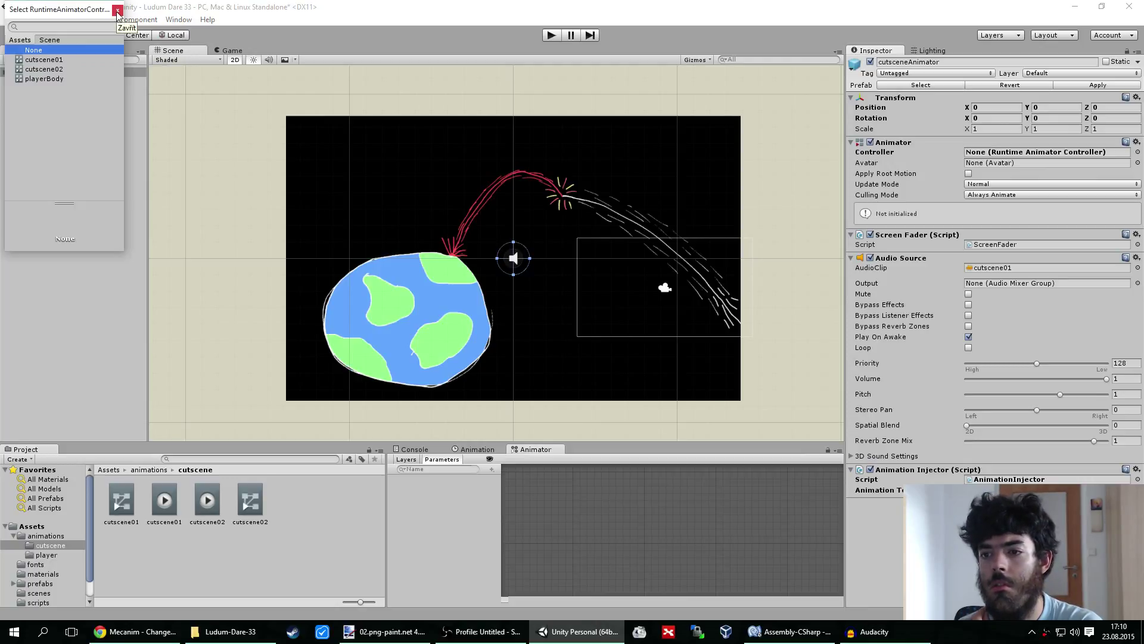
{"action": "left_click", "coordinate": [117, 11]}
{"action": "left_click", "coordinate": [1125, 84]}
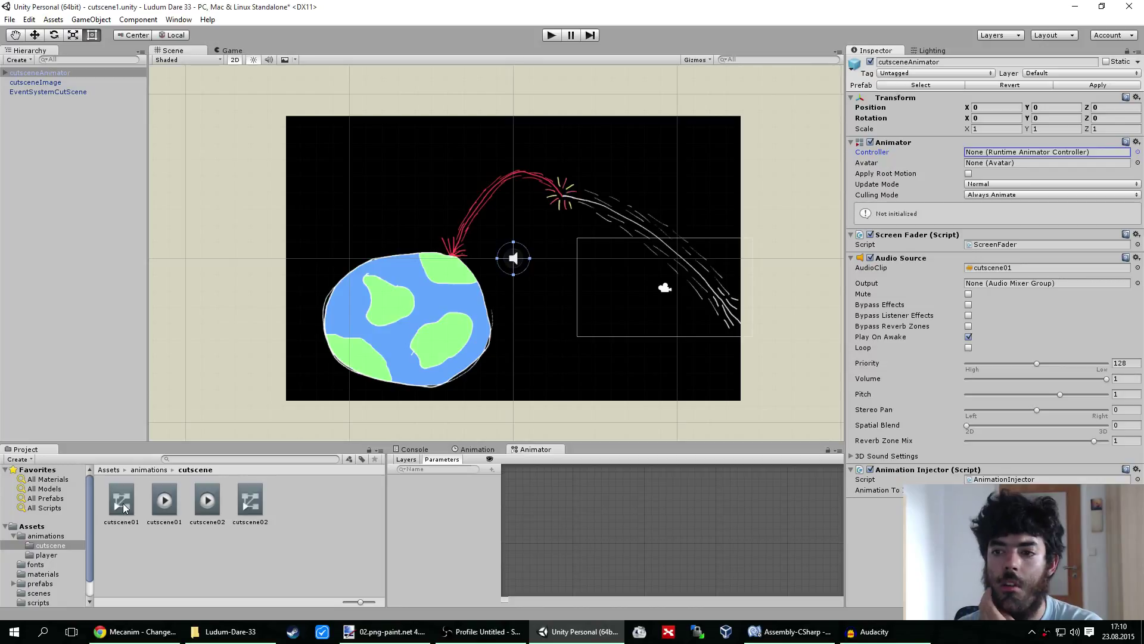
Assign the cutscene01 controller to cutsceneAnimator's Animator and remove its Animation Injector component
{"action": "left_click_drag", "start_coordinate": [126, 507], "coordinate": [990, 157]}
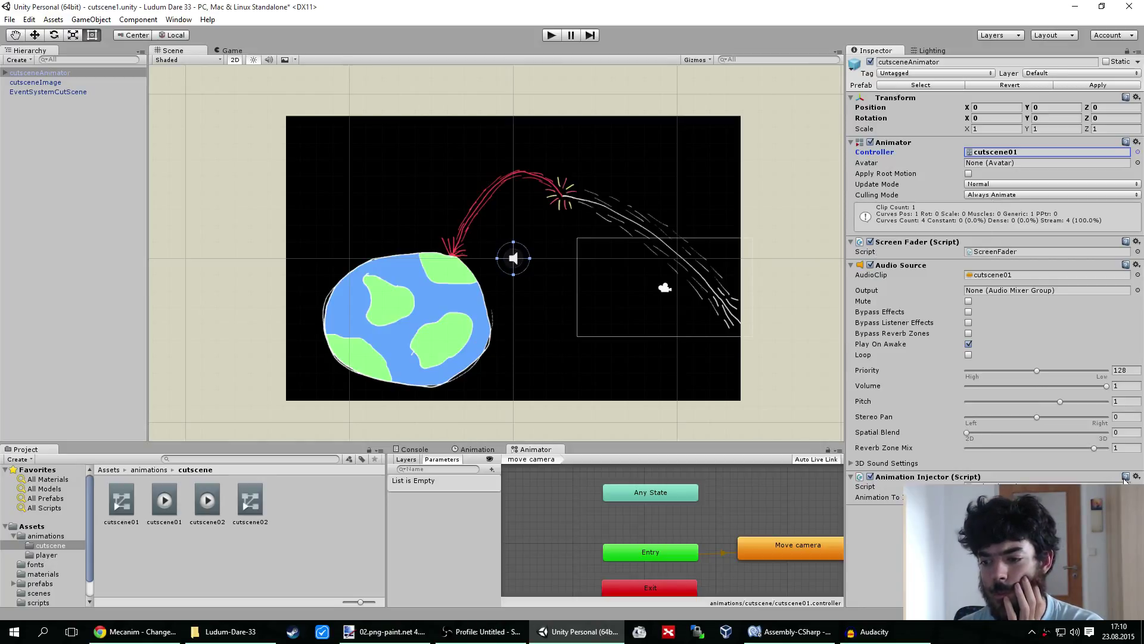
{"action": "right_click", "coordinate": [947, 479]}
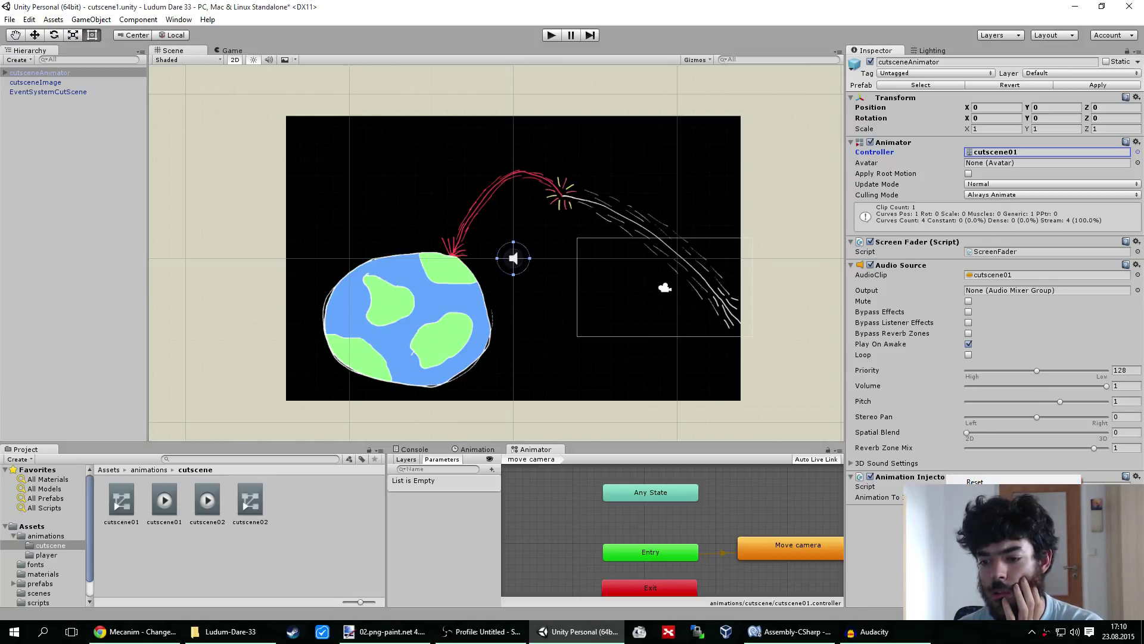
{"action": "left_click", "coordinate": [983, 569]}
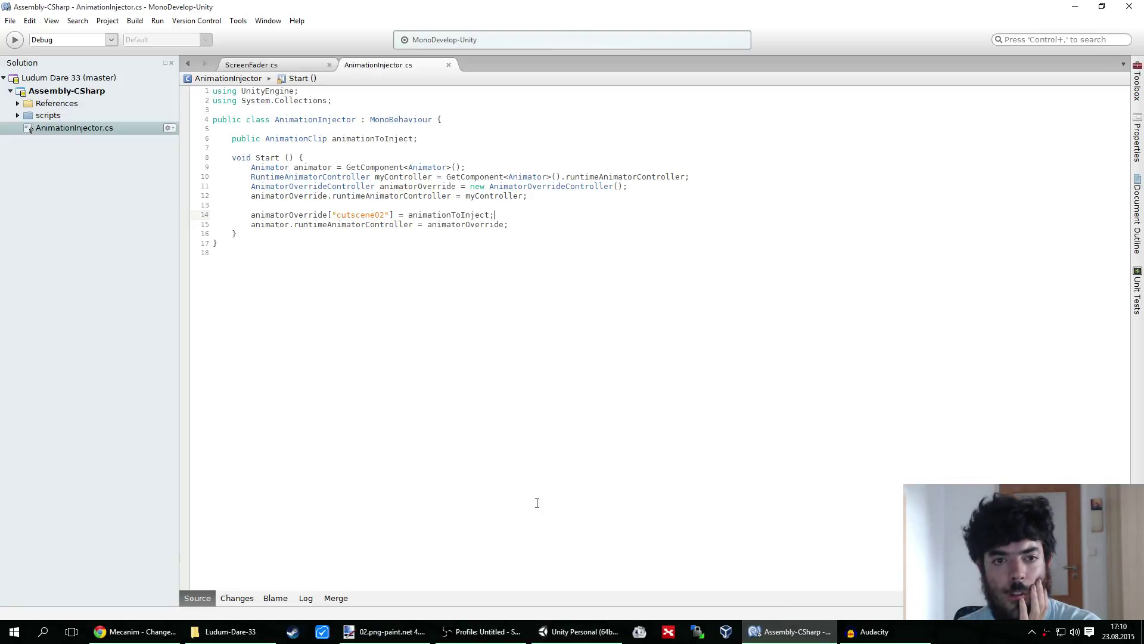
{"action": "left_click", "coordinate": [575, 631]}
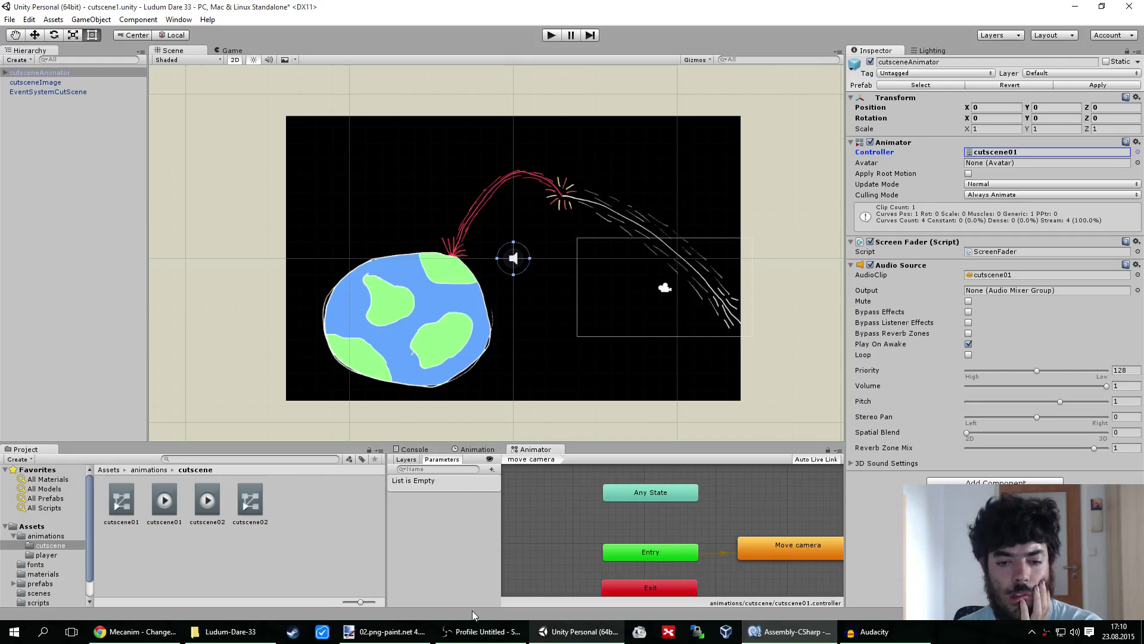
Delete the AnimationInjector script from the root Assets folder
{"action": "left_click", "coordinate": [37, 602]}
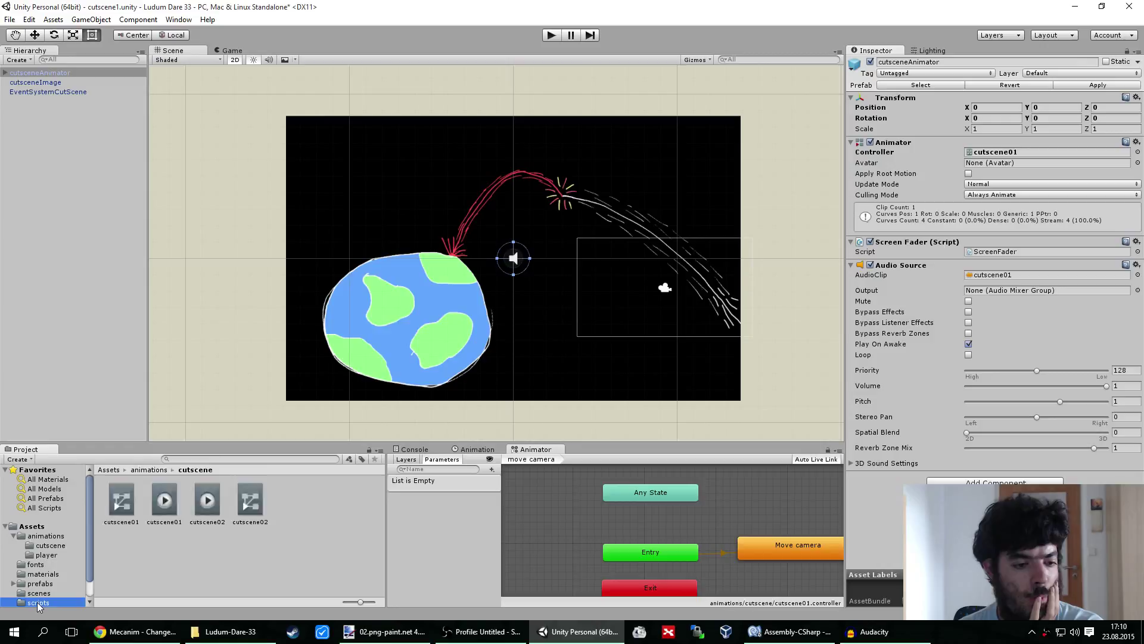
{"action": "left_click", "coordinate": [38, 528]}
{"action": "left_click", "coordinate": [221, 551]}
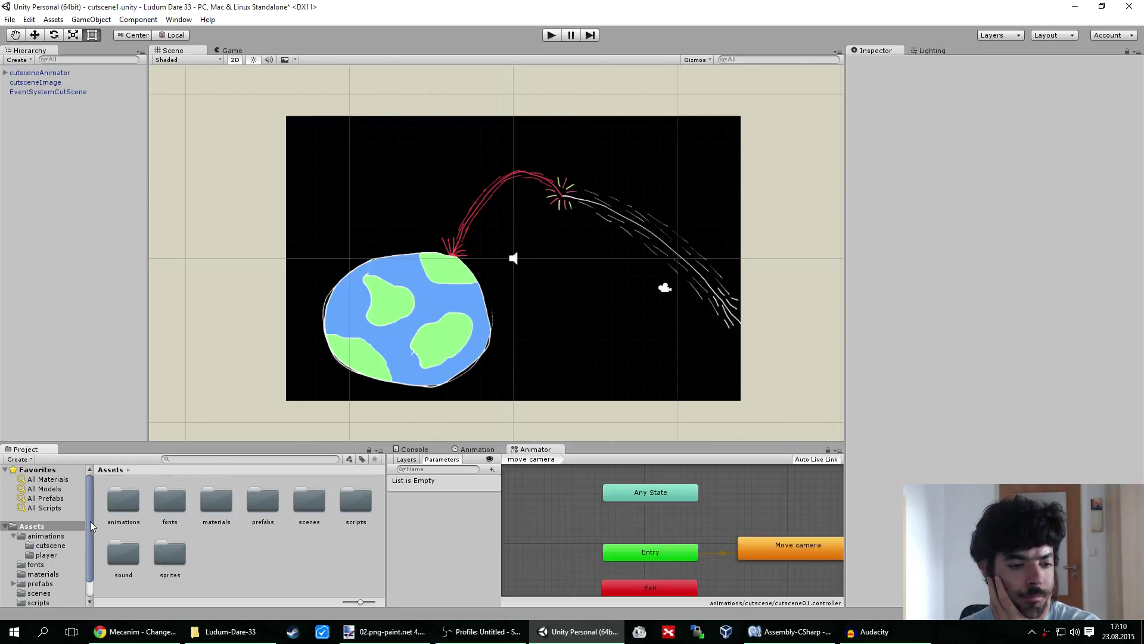
Reopen the cutscene1 scene from the scenes folder, saving its changes, and check the controller assigned to cutsceneAnimator
{"action": "left_click", "coordinate": [14, 537]}
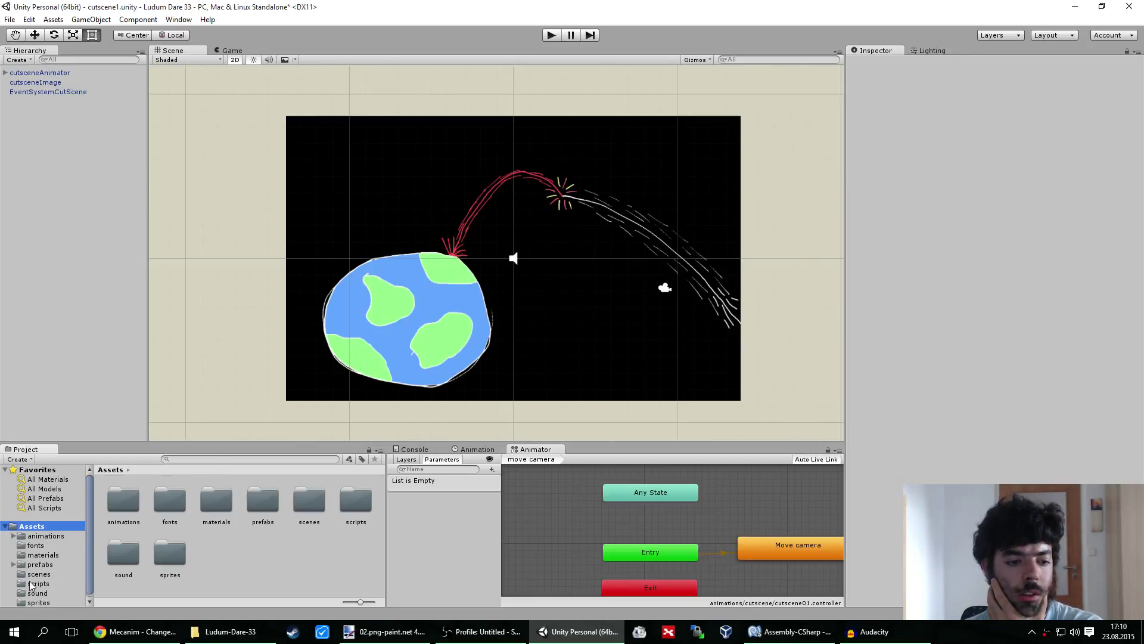
{"action": "left_click", "coordinate": [36, 574]}
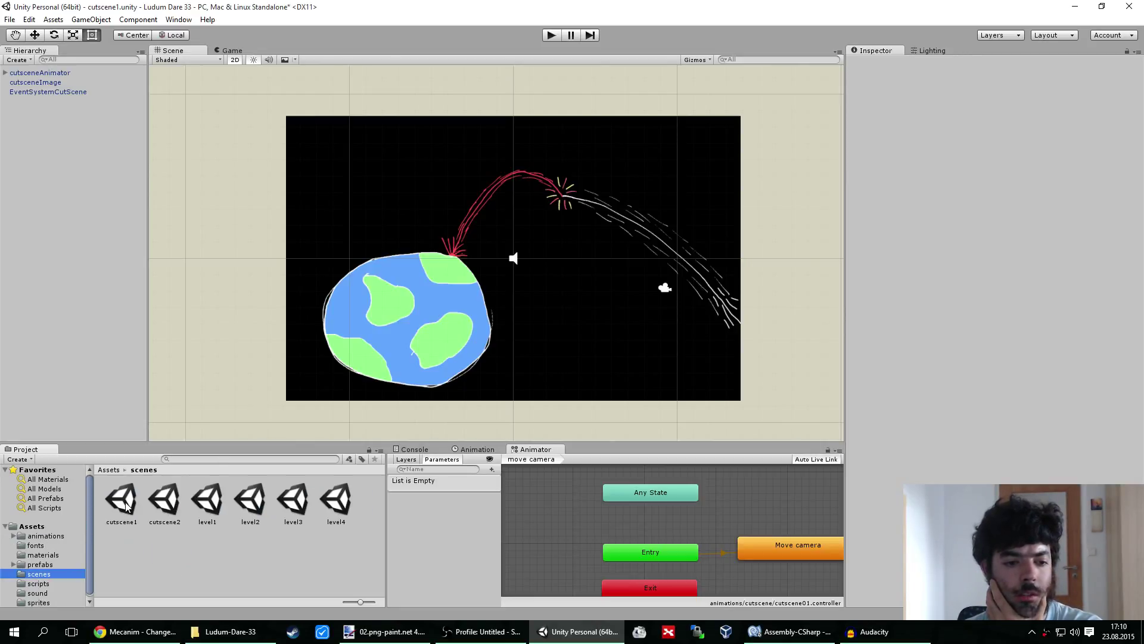
{"action": "left_click", "coordinate": [126, 506]}
{"action": "double_click", "coordinate": [126, 506]}
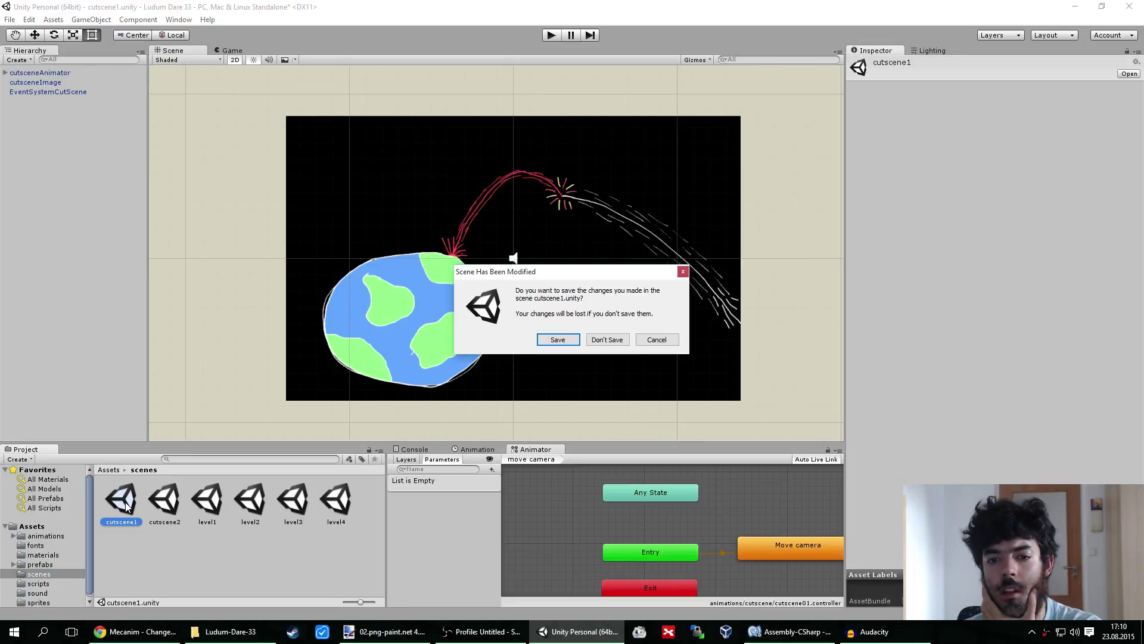
{"action": "left_click", "coordinate": [553, 338]}
{"action": "left_click", "coordinate": [64, 73]}
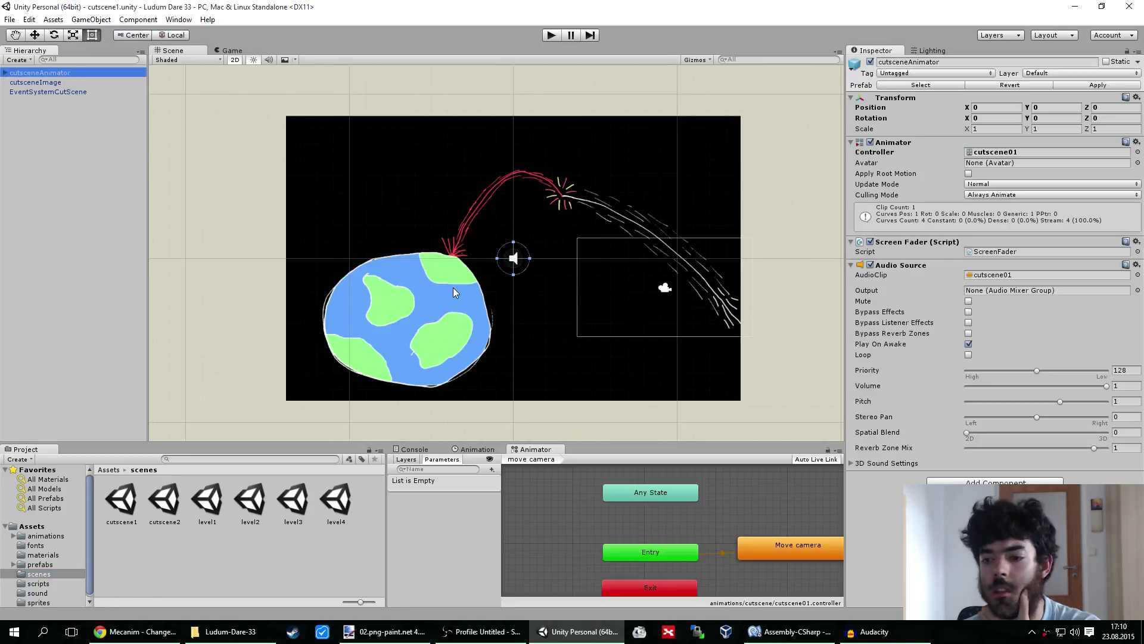
Open the cutscene2 scene and assign the cutscene02 controller from animations/cutscene to cutsceneAnimator's Animator
{"action": "double_click", "coordinate": [164, 503]}
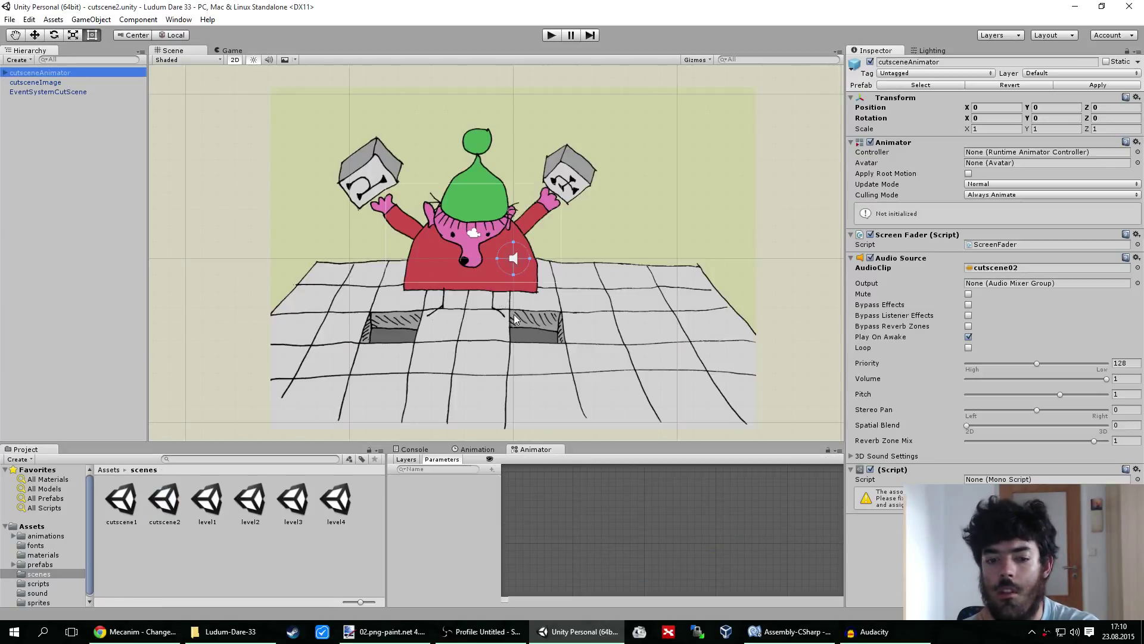
{"action": "left_click", "coordinate": [37, 536]}
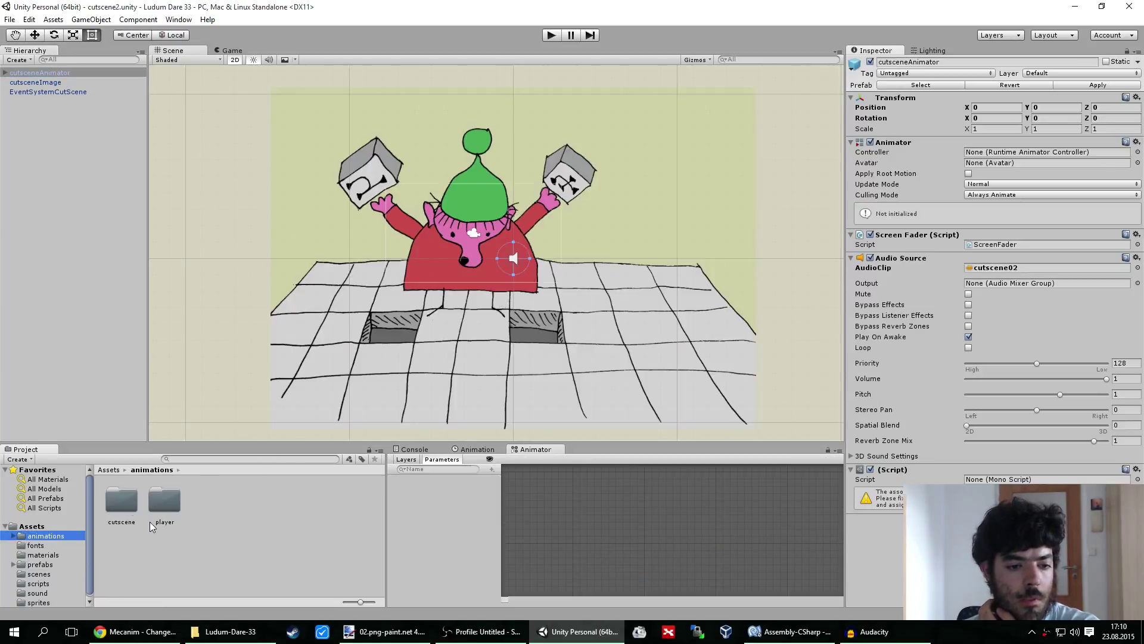
{"action": "double_click", "coordinate": [119, 503]}
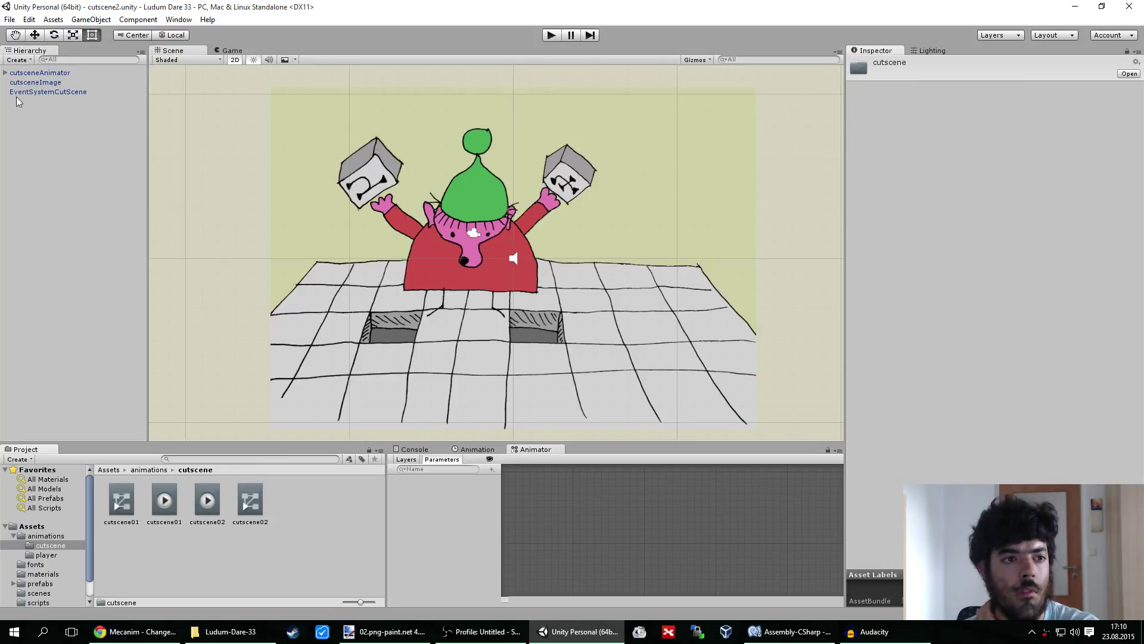
{"action": "left_click", "coordinate": [30, 73]}
{"action": "left_click_drag", "start_coordinate": [216, 505], "coordinate": [1019, 151]}
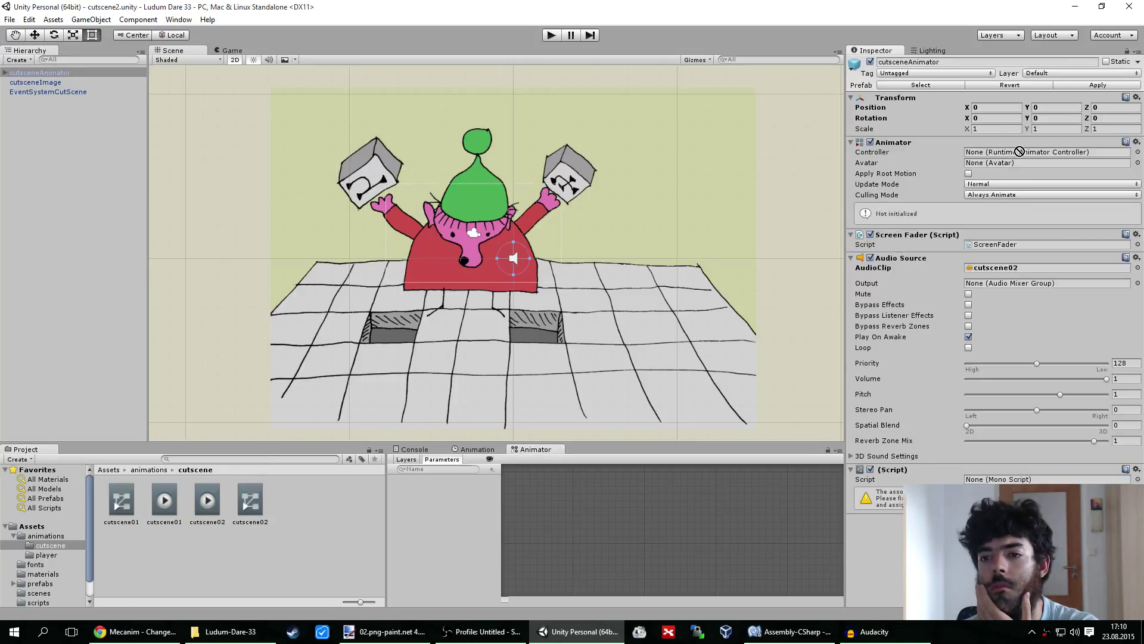
{"action": "left_click_drag", "start_coordinate": [251, 504], "coordinate": [1017, 156]}
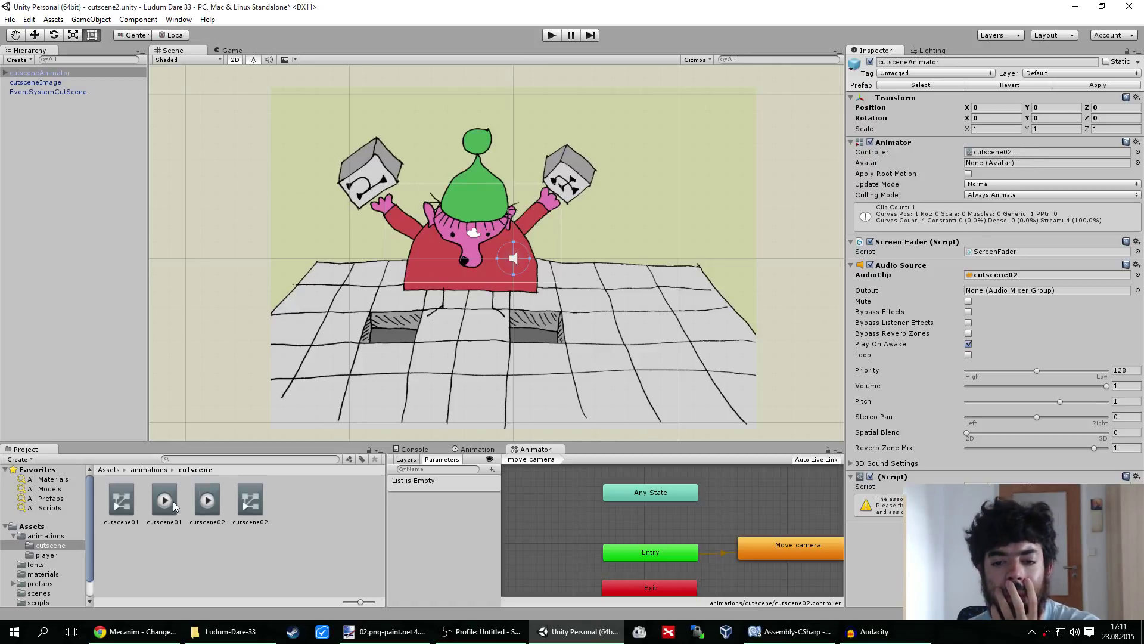
Open the cutscene02 clip on cutsceneAnimator and compare the camera view at its keyframes at frames 0, 25, 42 and 50
{"action": "left_click", "coordinate": [205, 502]}
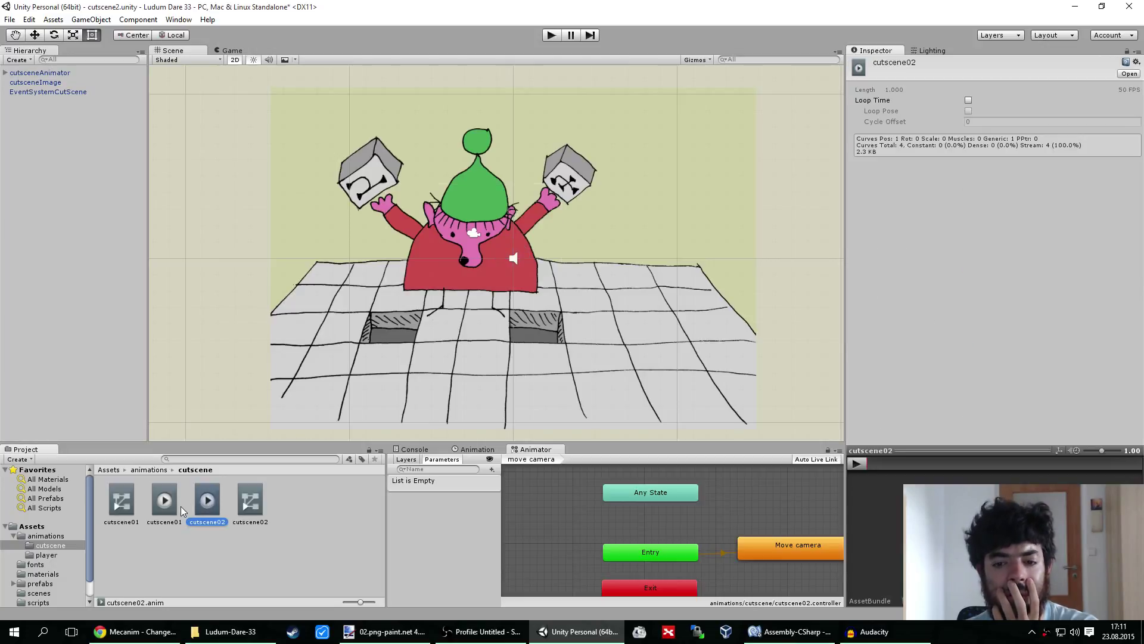
{"action": "left_click", "coordinate": [474, 450]}
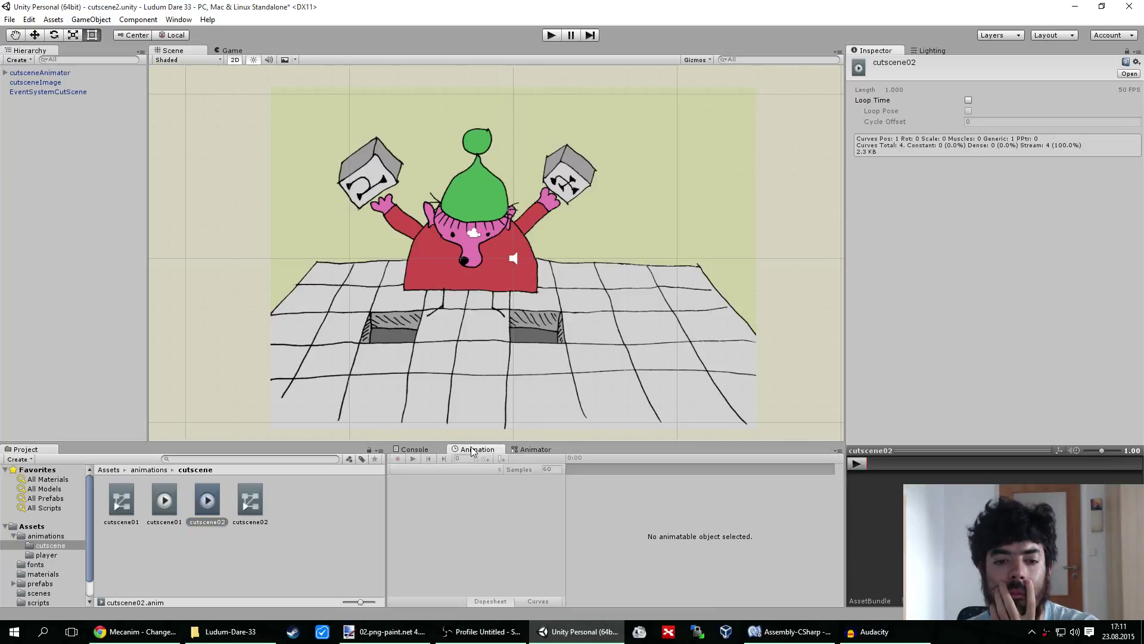
{"action": "left_click", "coordinate": [36, 73]}
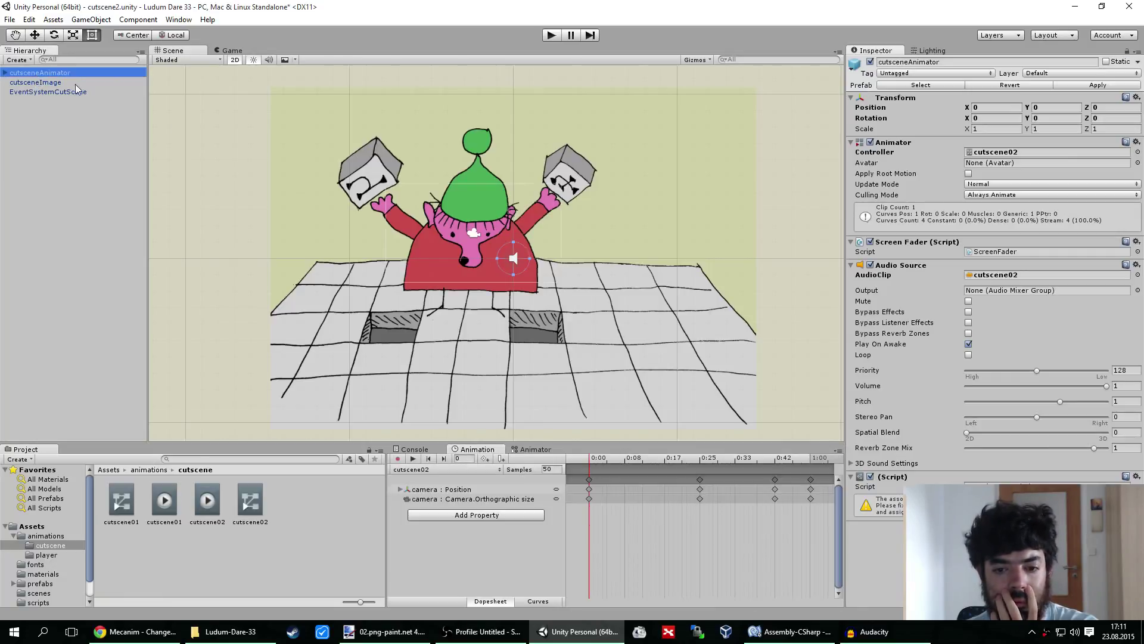
{"action": "left_click", "coordinate": [589, 489]}
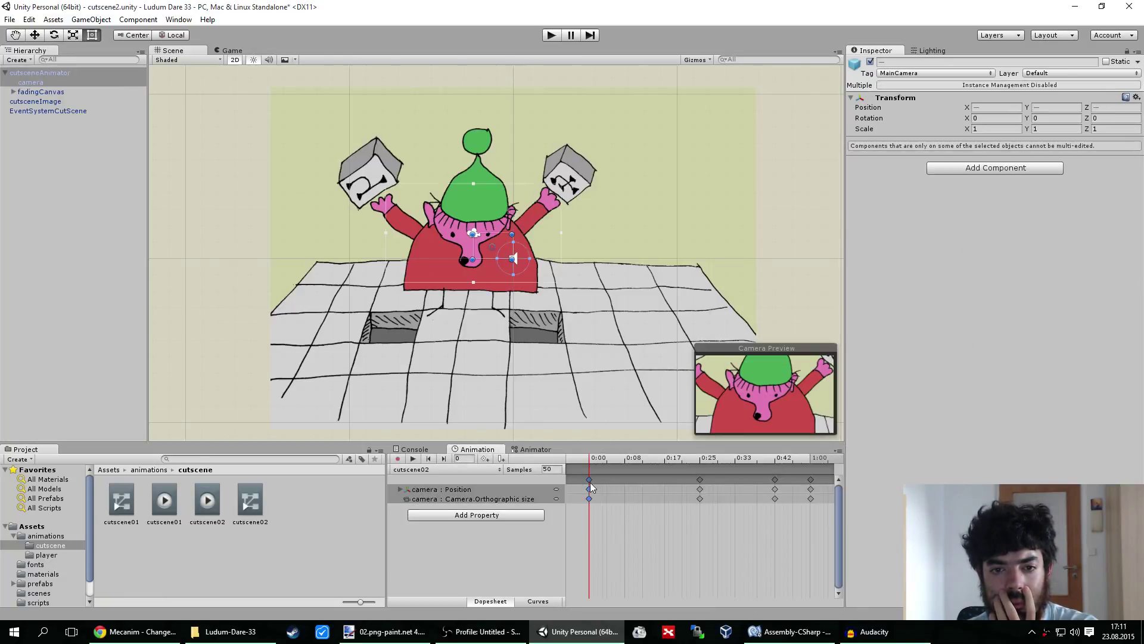
{"action": "left_click", "coordinate": [701, 480]}
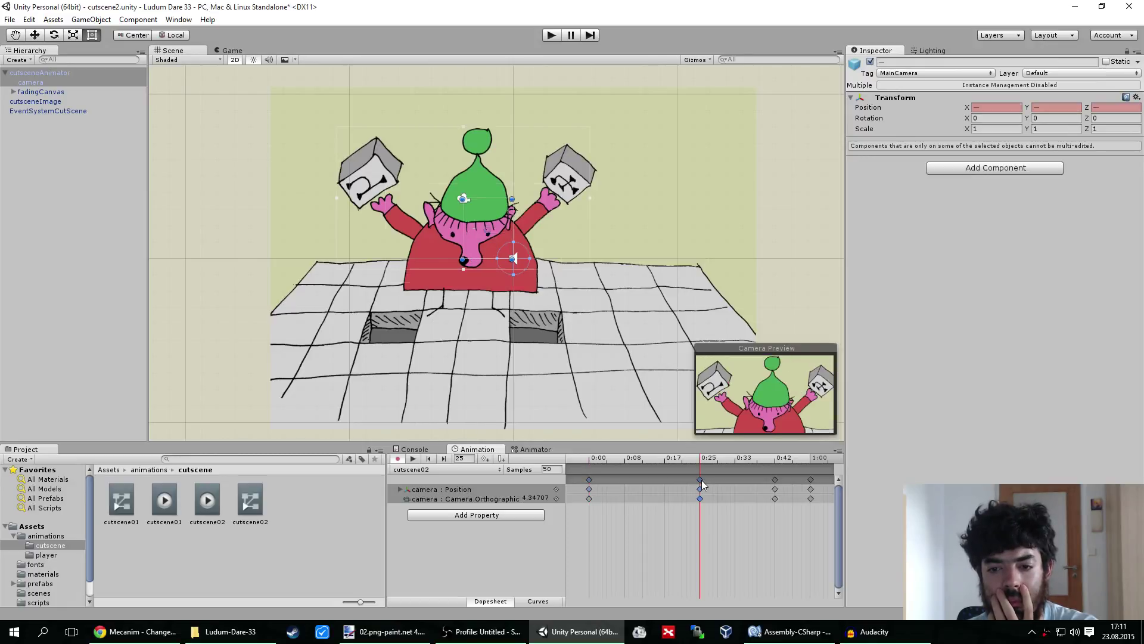
{"action": "left_click", "coordinate": [776, 481]}
{"action": "left_click", "coordinate": [811, 480]}
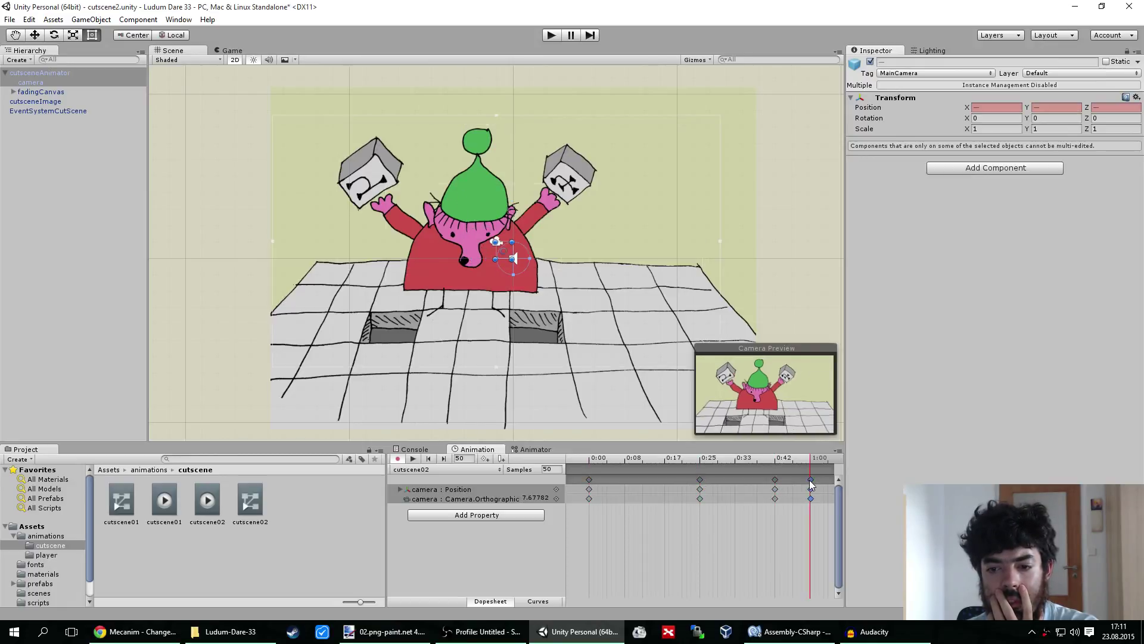
{"action": "left_click", "coordinate": [776, 480]}
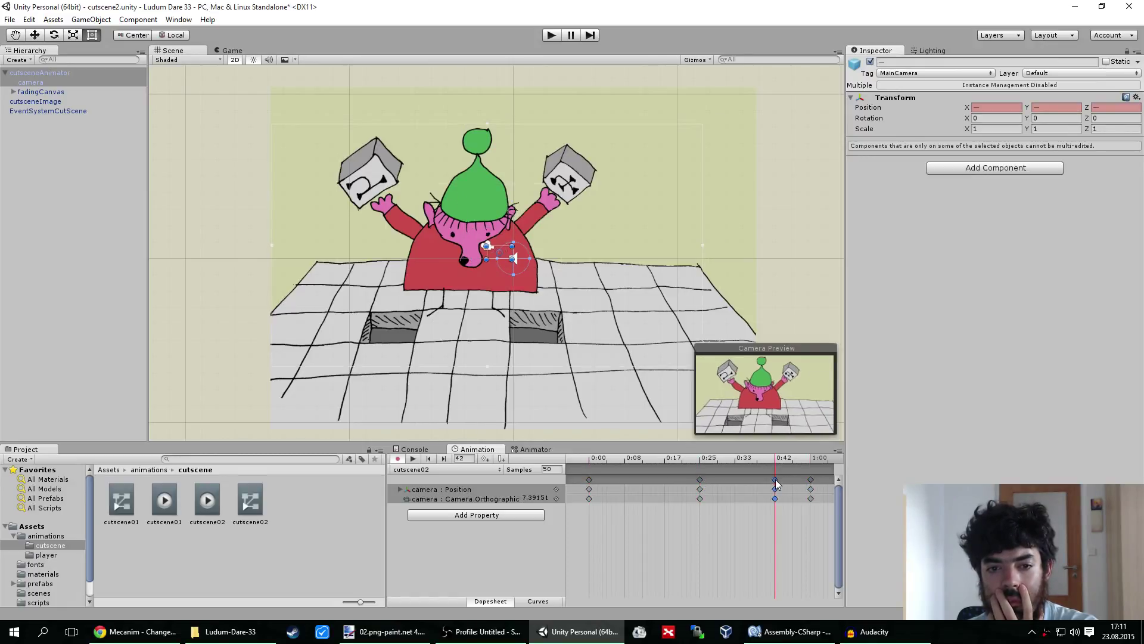
{"action": "left_click", "coordinate": [811, 480]}
{"action": "left_click", "coordinate": [774, 480]}
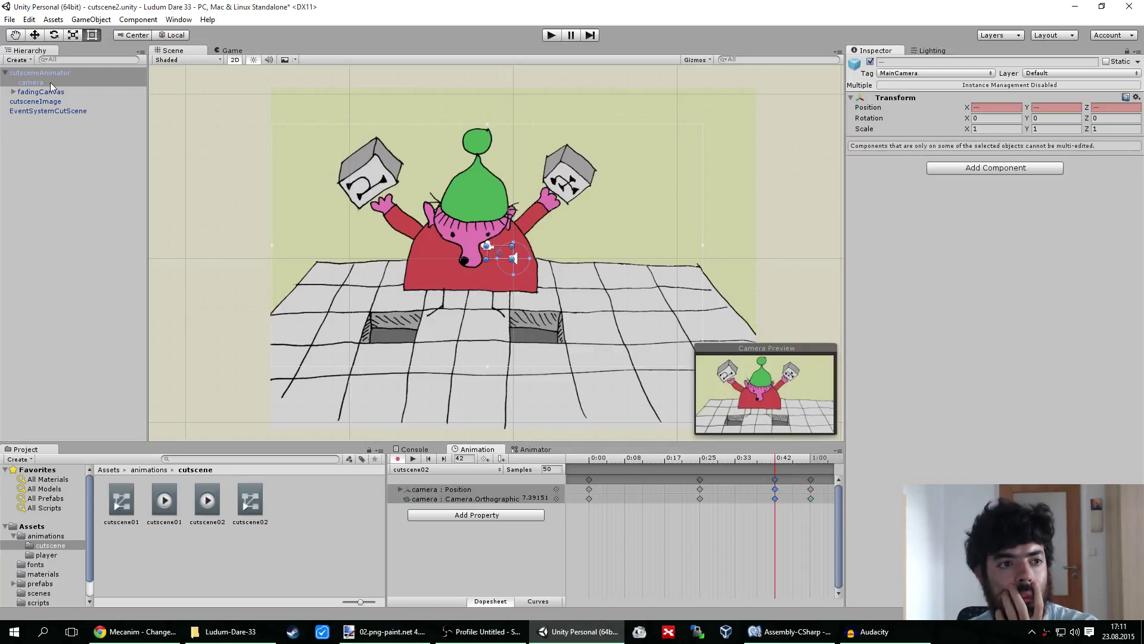
Set the camera's X position to -1.59 at the last keyframe of cutscene02, matching the frame 42 keyframe
{"action": "left_click", "coordinate": [26, 85]}
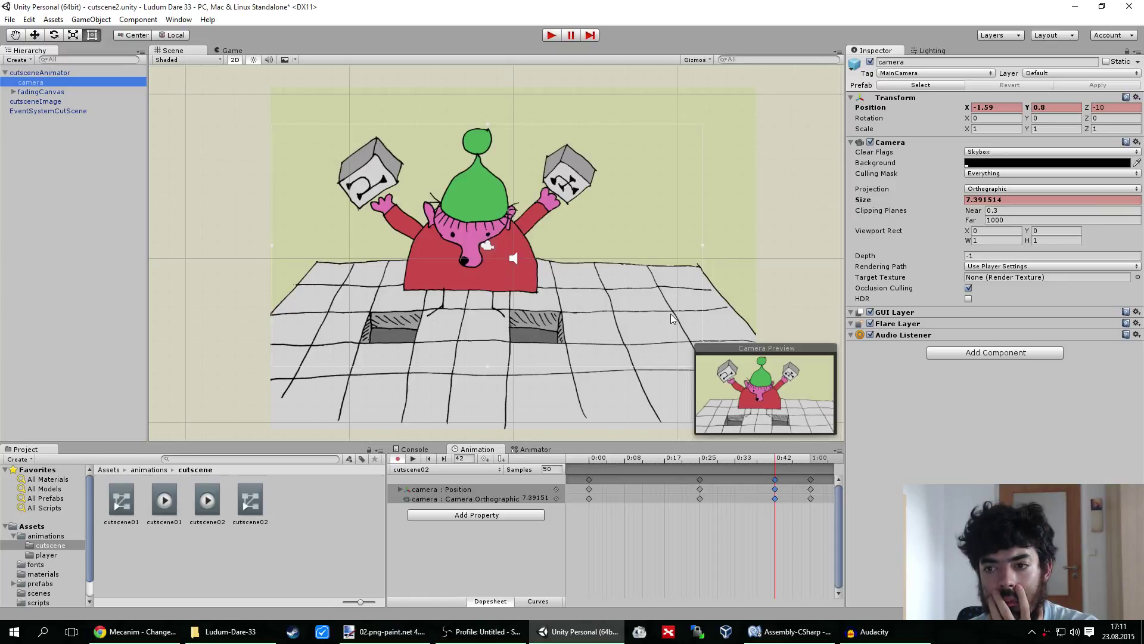
{"action": "left_click", "coordinate": [811, 479]}
{"action": "left_click", "coordinate": [775, 480]}
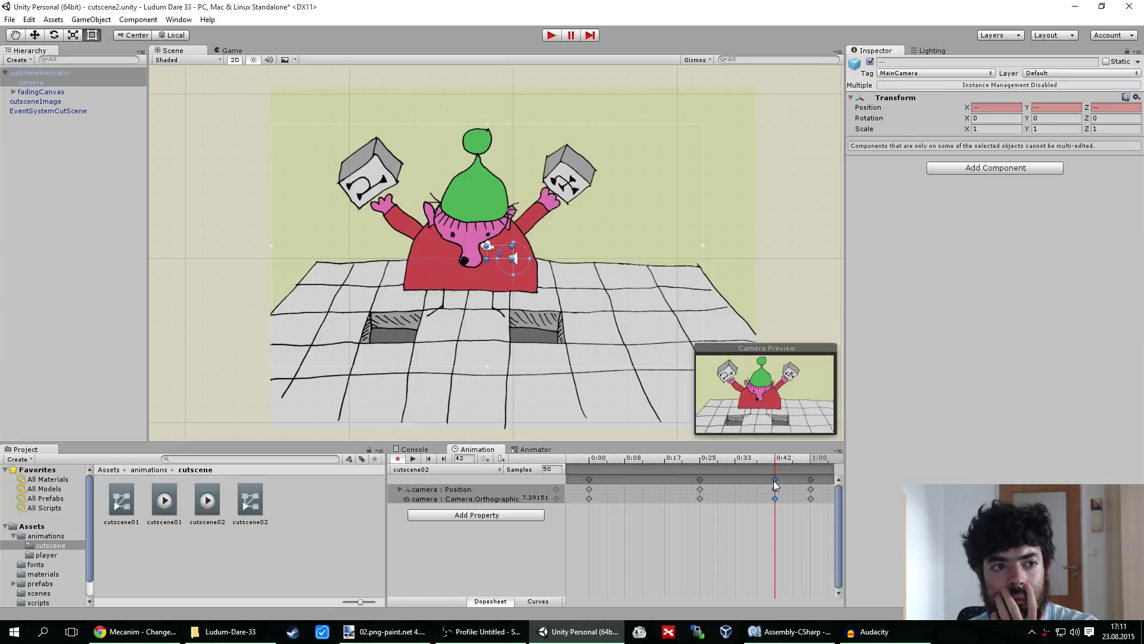
{"action": "left_click", "coordinate": [810, 491]}
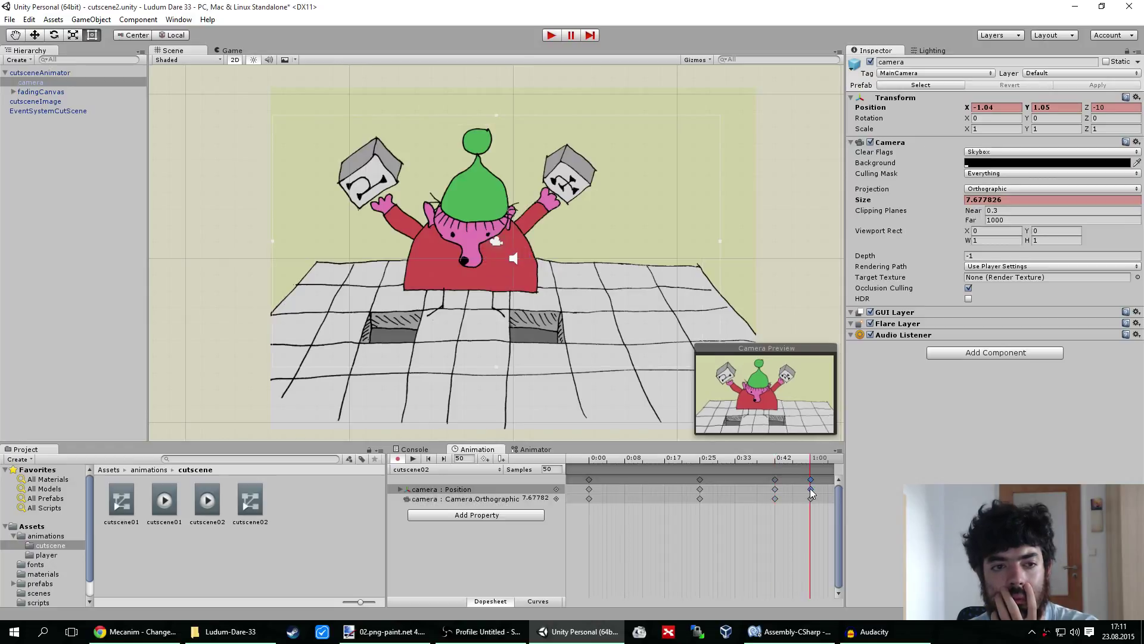
{"action": "left_click", "coordinate": [776, 489]}
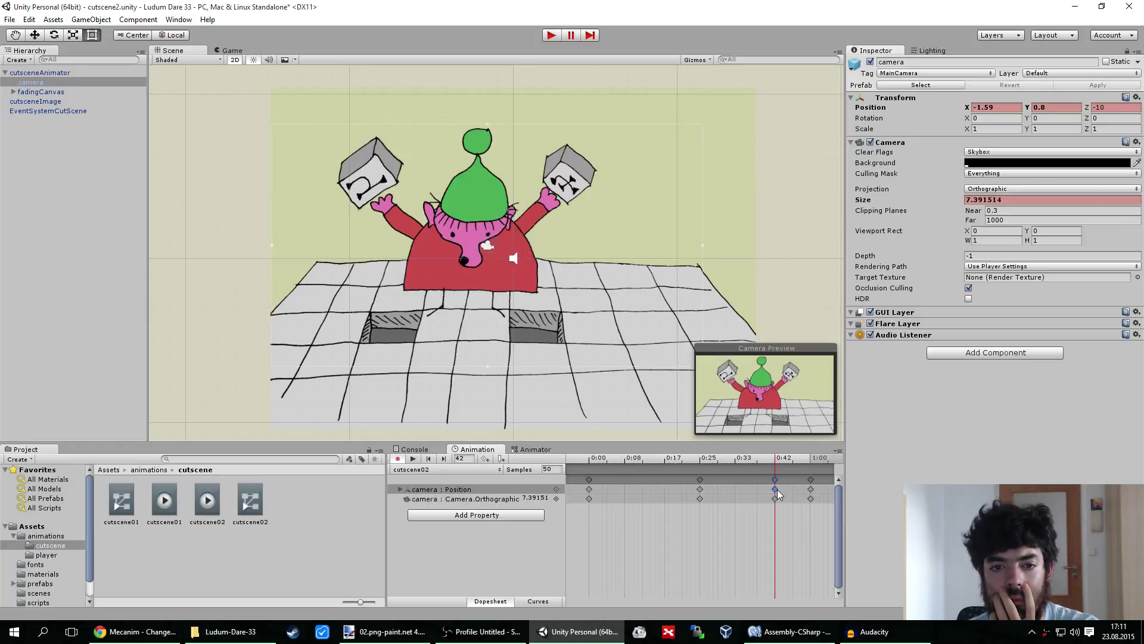
{"action": "left_click", "coordinate": [811, 489]}
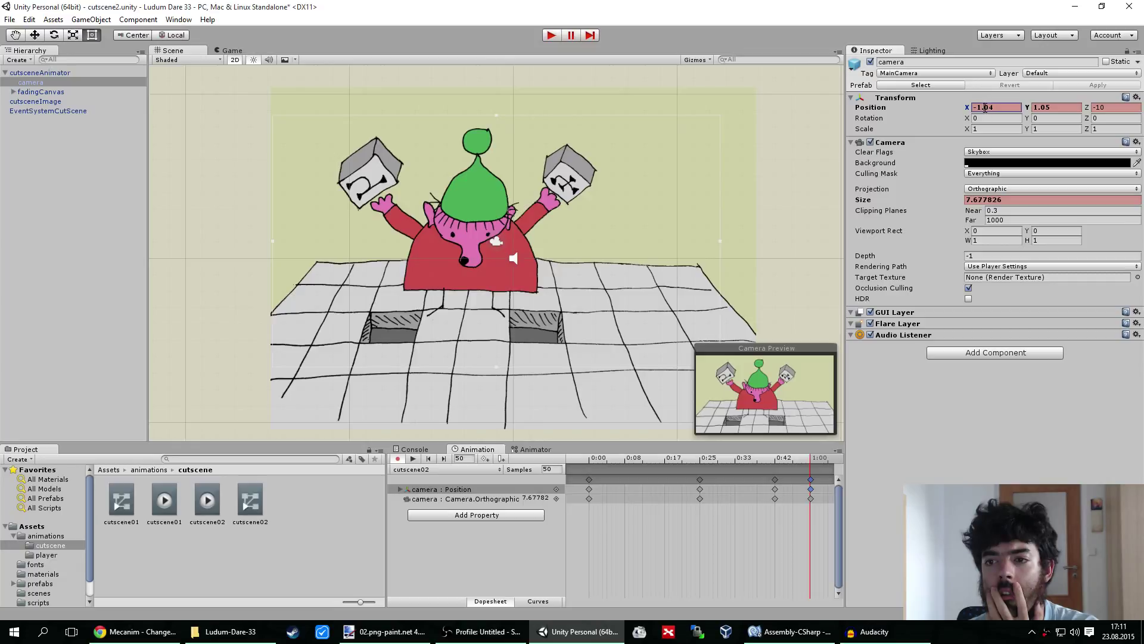
{"action": "type", "text": "-1.59"}
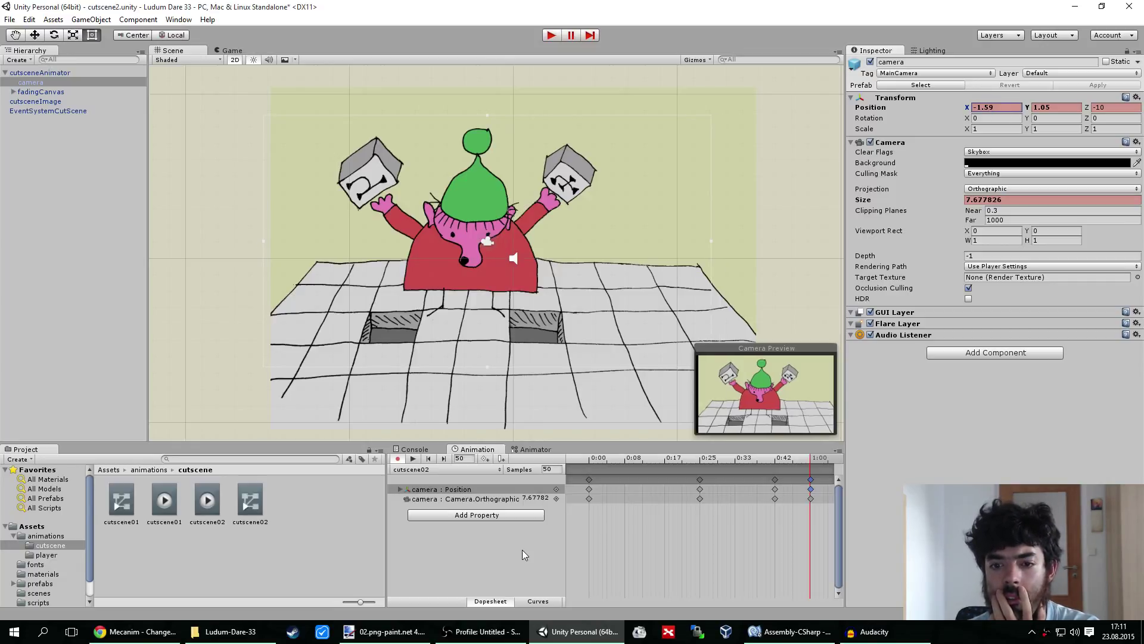
Preview the cutscene02 animation from its first keyframe, end record mode and check the camera's framing in the Game view
{"action": "left_click", "coordinate": [589, 479]}
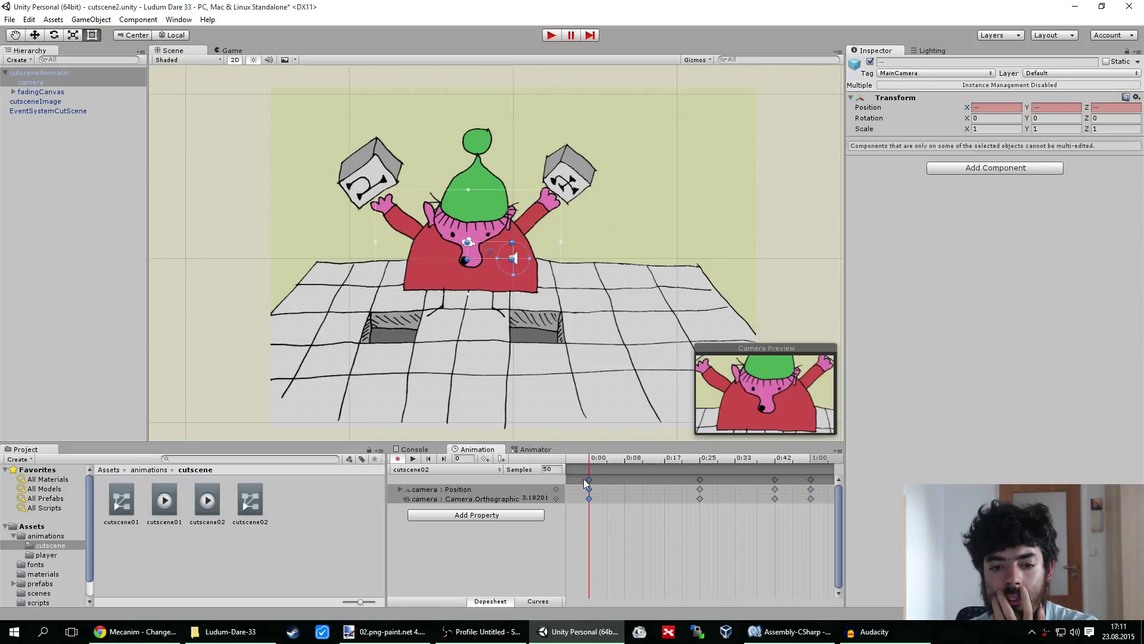
{"action": "left_click", "coordinate": [413, 459]}
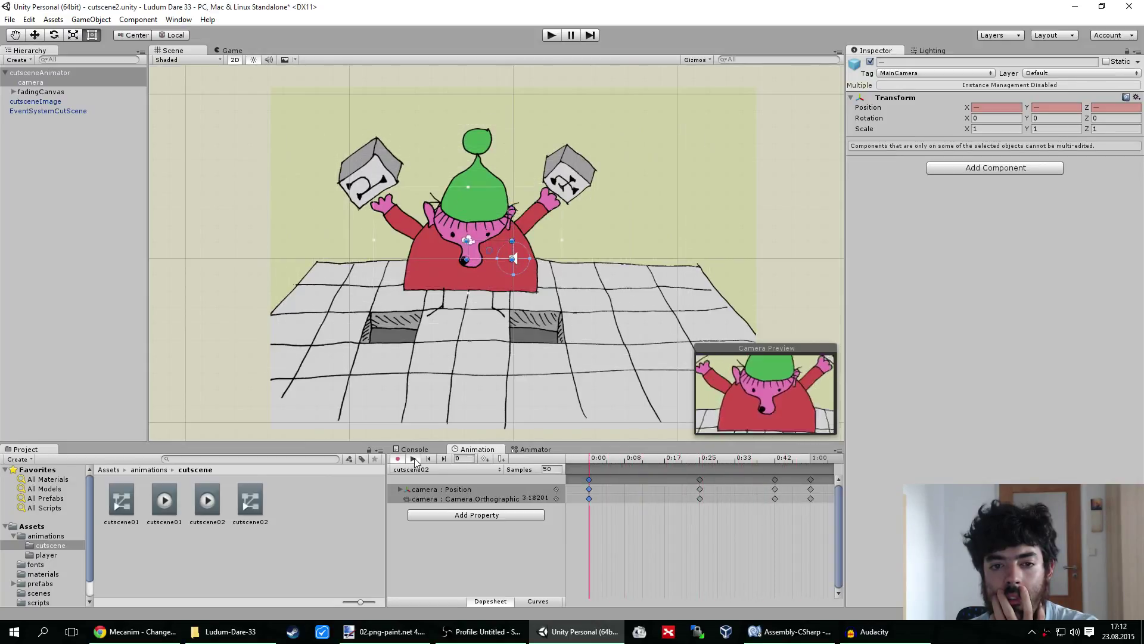
{"action": "left_click", "coordinate": [414, 457]}
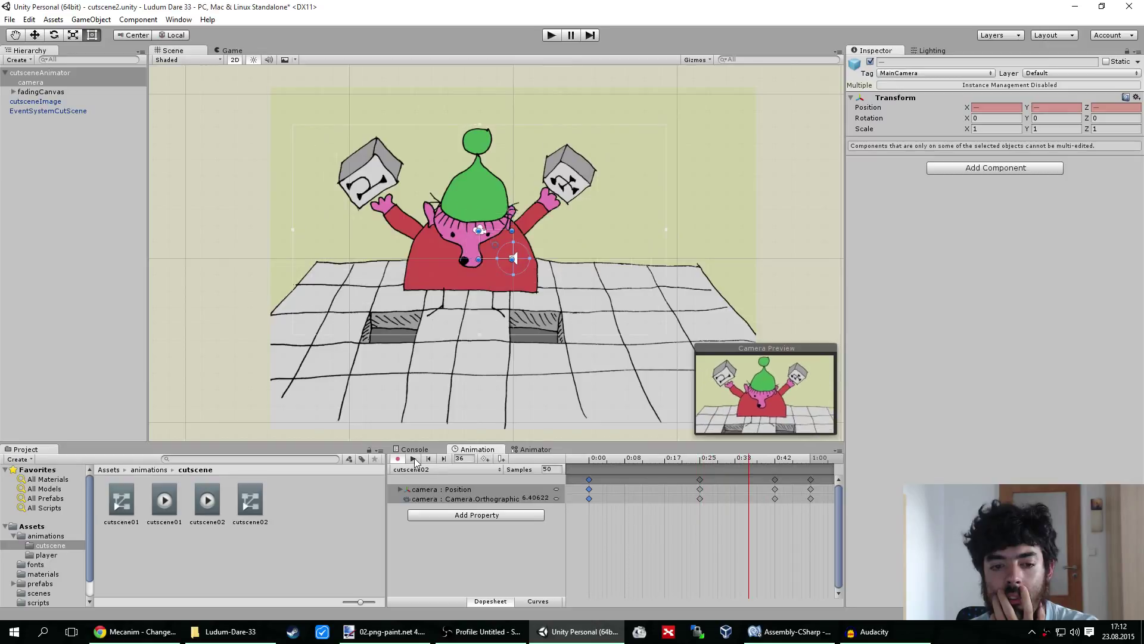
{"action": "left_click", "coordinate": [398, 458]}
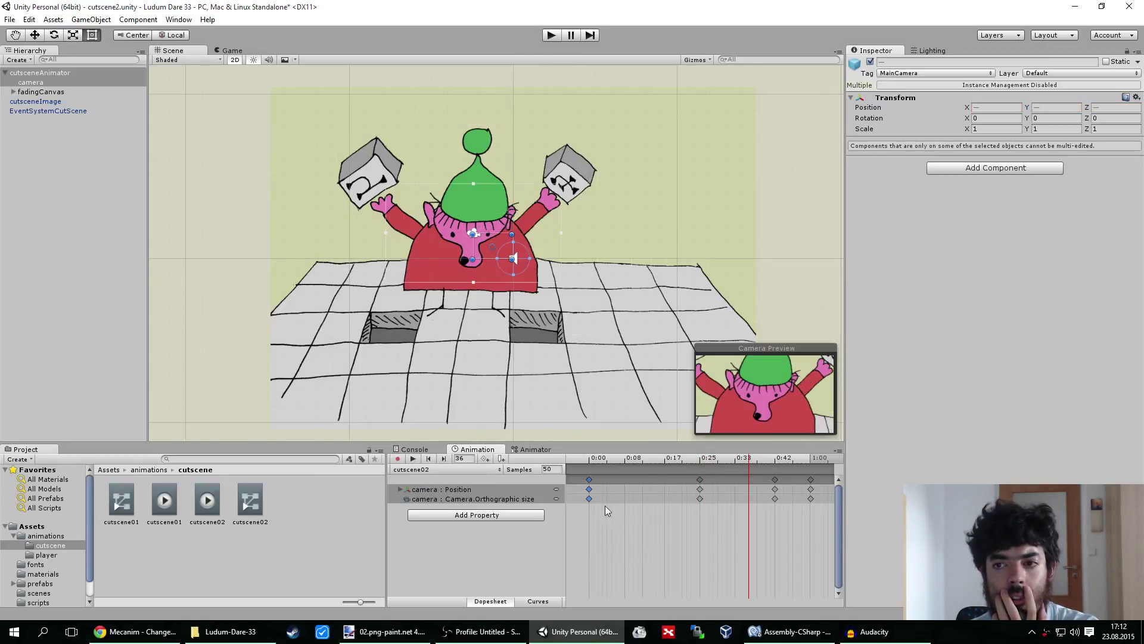
{"action": "left_click", "coordinate": [229, 51]}
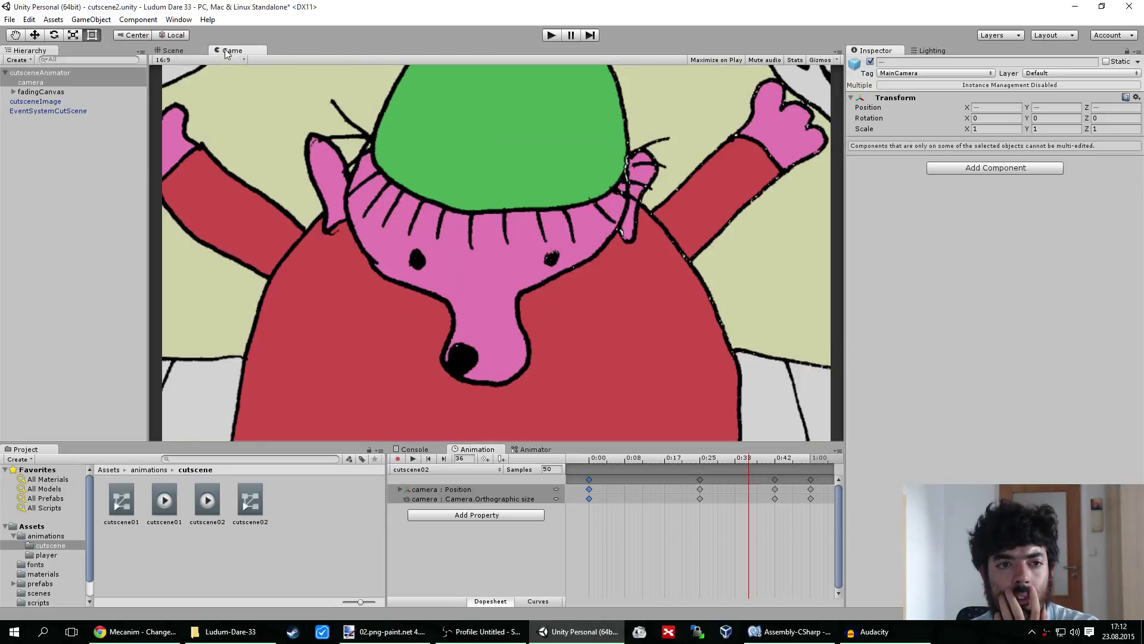
{"action": "left_click", "coordinate": [202, 52]}
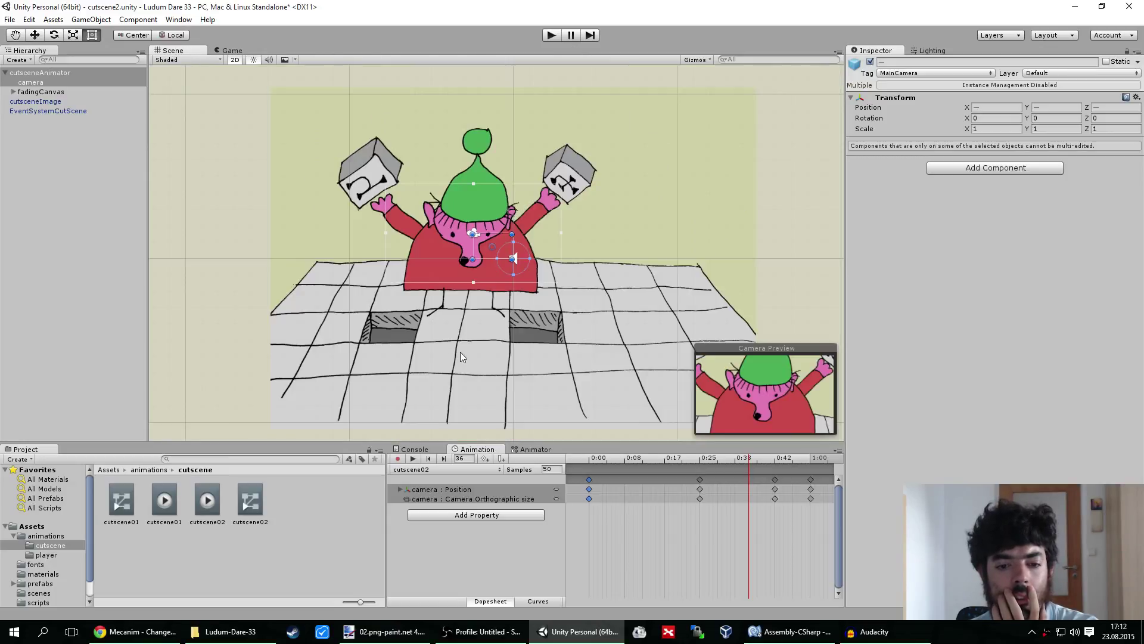
Save the cutscene2 scene and open the cutscene1 scene from the scenes folder
{"action": "left_click", "coordinate": [9, 20]}
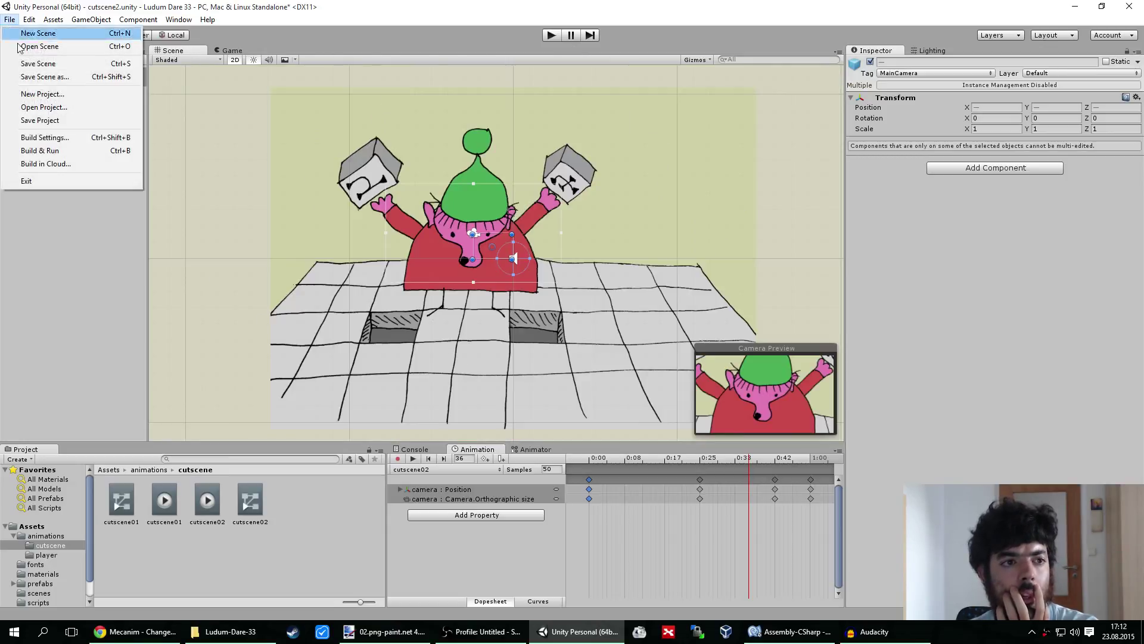
{"action": "left_click", "coordinate": [24, 69]}
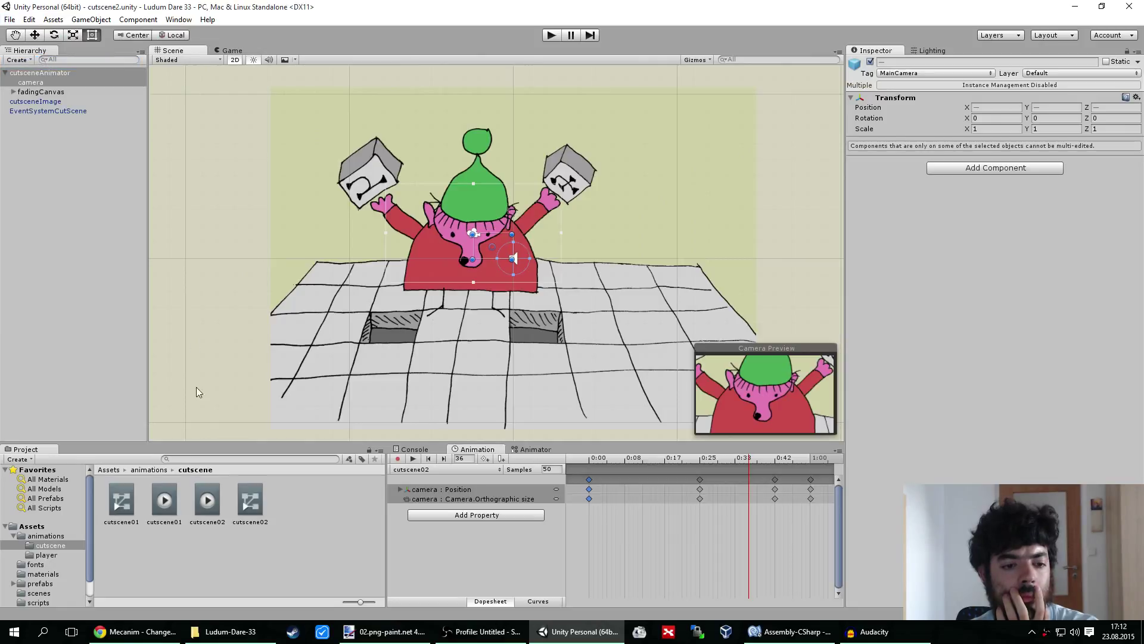
{"action": "left_click", "coordinate": [43, 593]}
{"action": "double_click", "coordinate": [122, 505]}
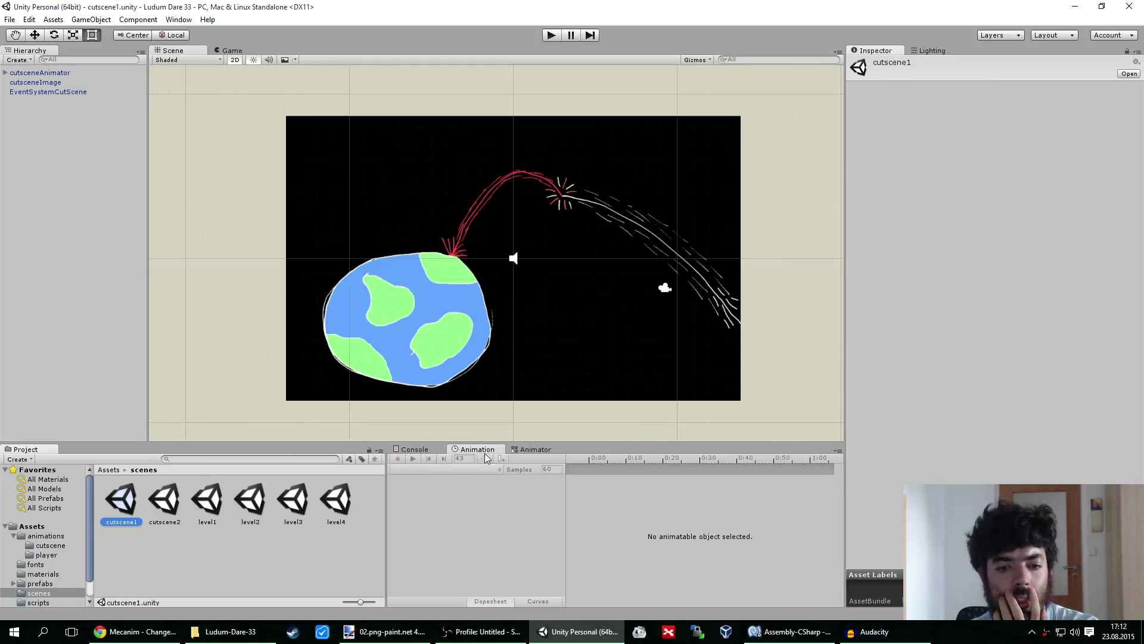
At the first keyframe of cutscene01, move the camera to the end of the white trail, about X 12.28, Y -2.49
{"action": "left_click", "coordinate": [34, 73]}
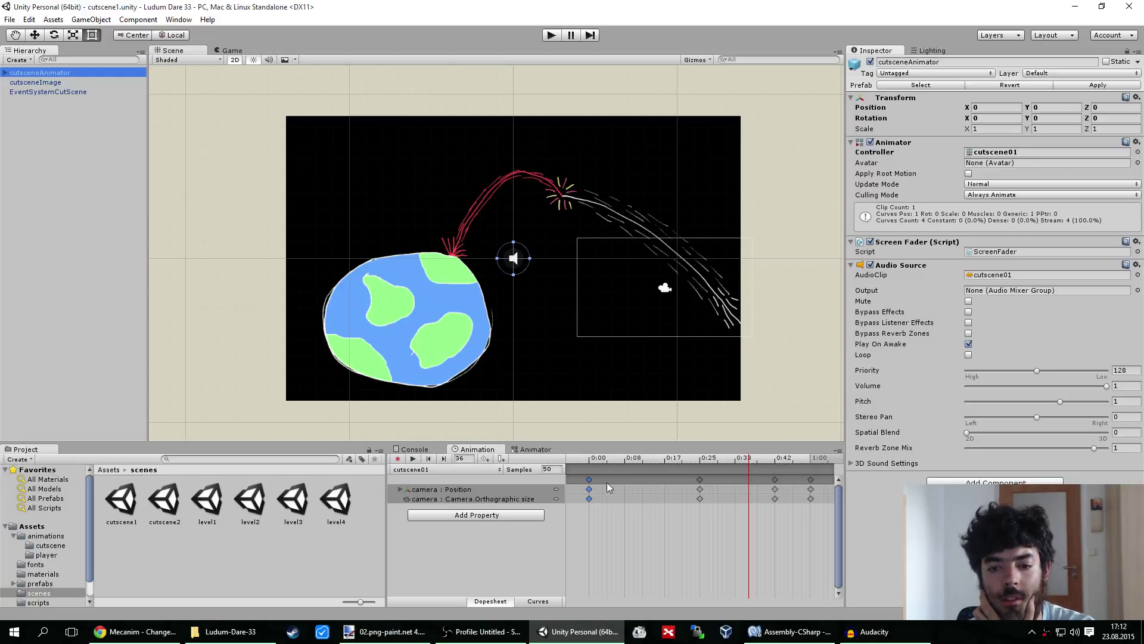
{"action": "left_click", "coordinate": [589, 480]}
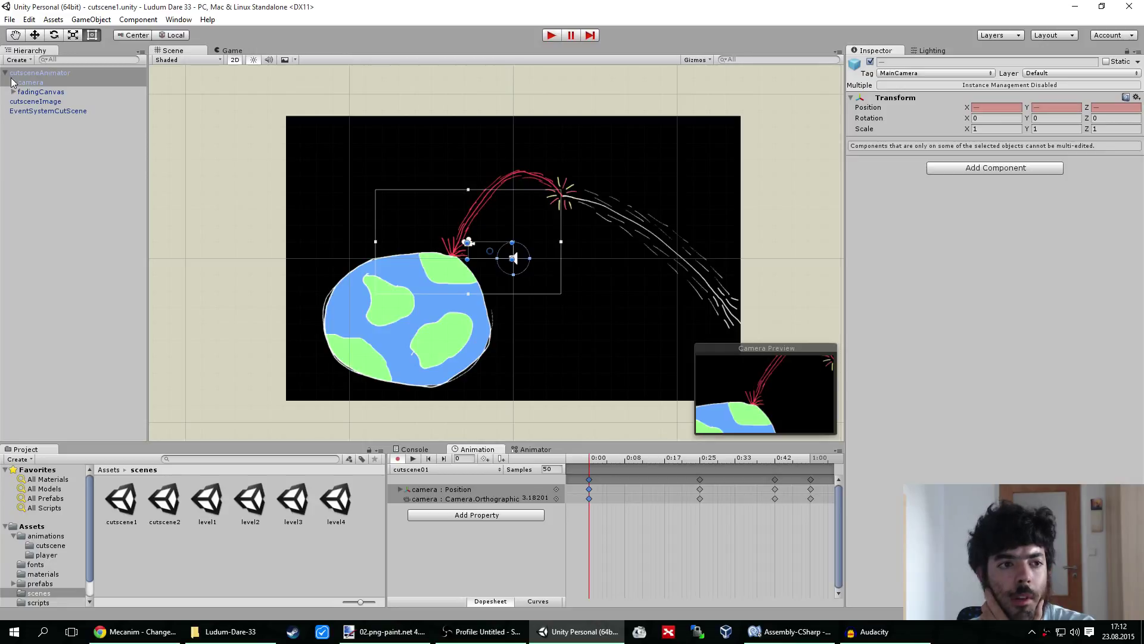
{"action": "left_click", "coordinate": [30, 82]}
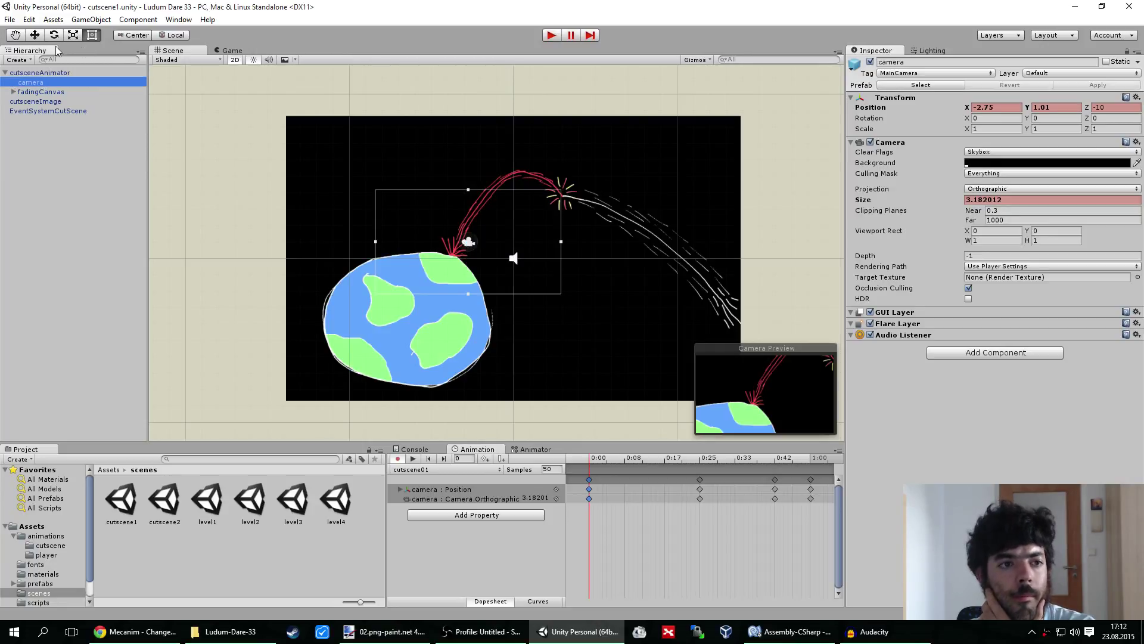
{"action": "left_click", "coordinate": [35, 36]}
{"action": "left_click_drag", "start_coordinate": [475, 239], "coordinate": [719, 296]}
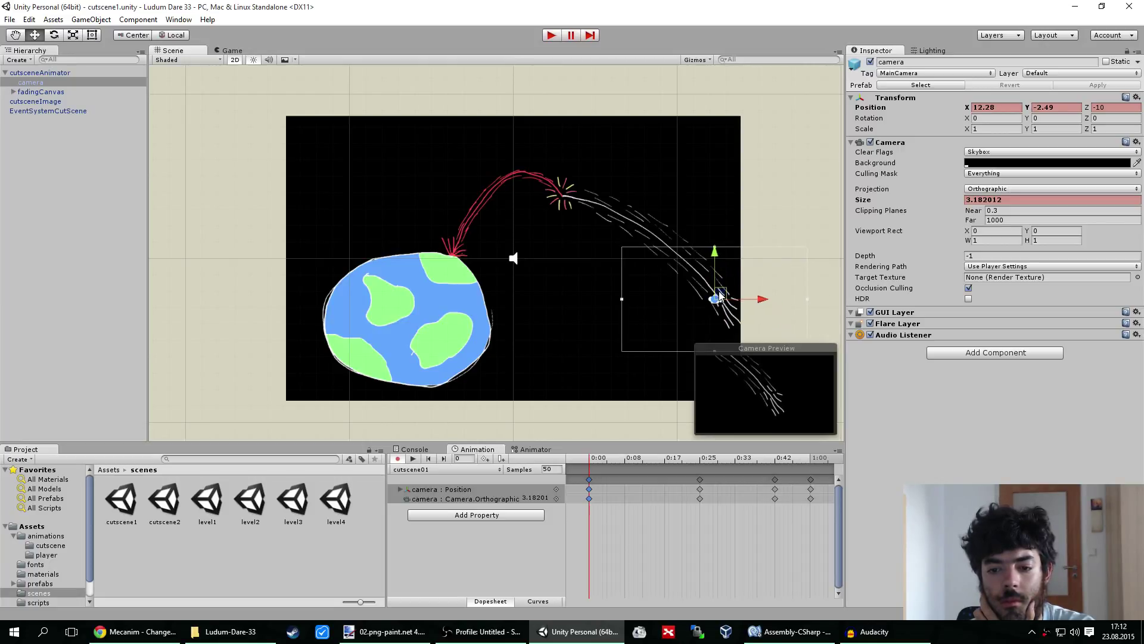
At the frame 25 keyframe, move the camera onto the explosion, about X 3.48, Y 3.61, and set its size to 3.18
{"action": "left_click", "coordinate": [700, 490]}
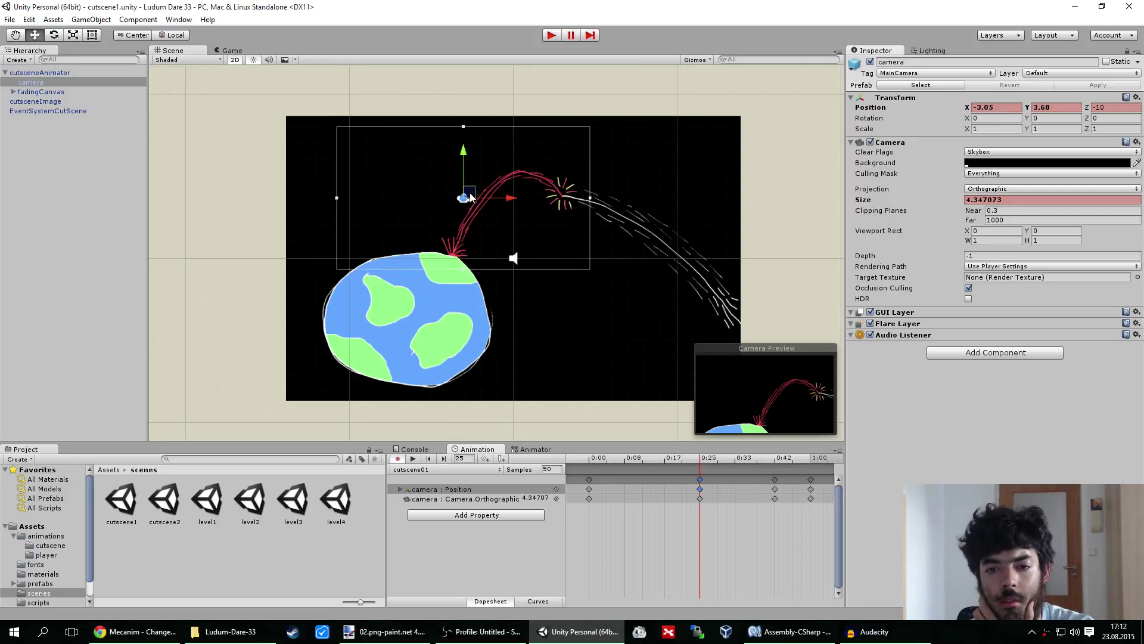
{"action": "left_click_drag", "start_coordinate": [477, 197], "coordinate": [577, 199]}
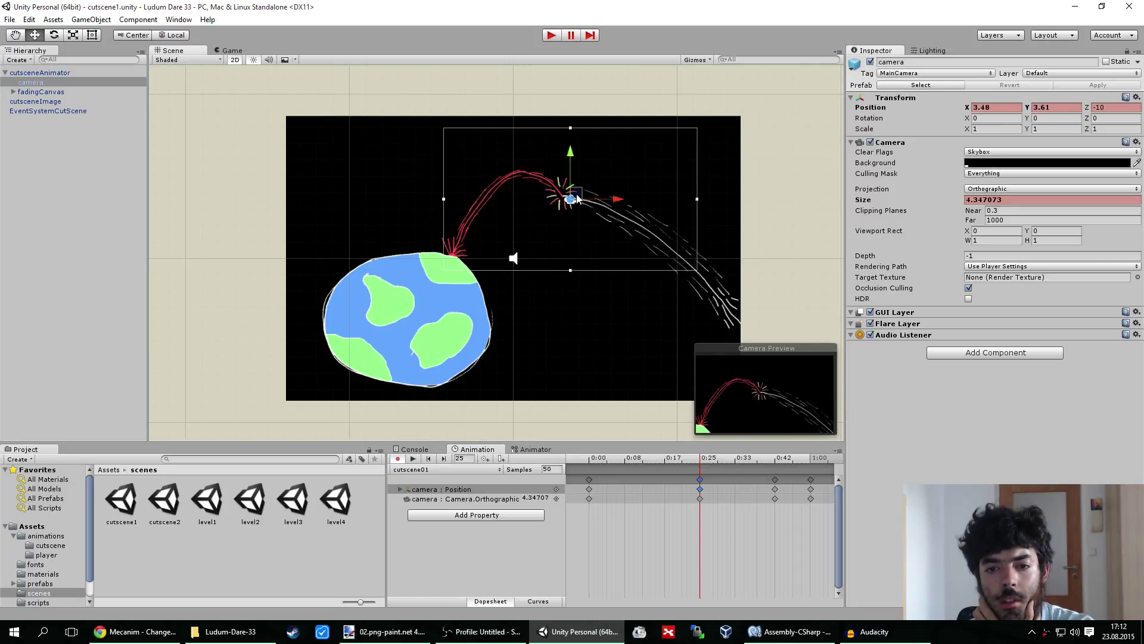
{"action": "left_click", "coordinate": [590, 489]}
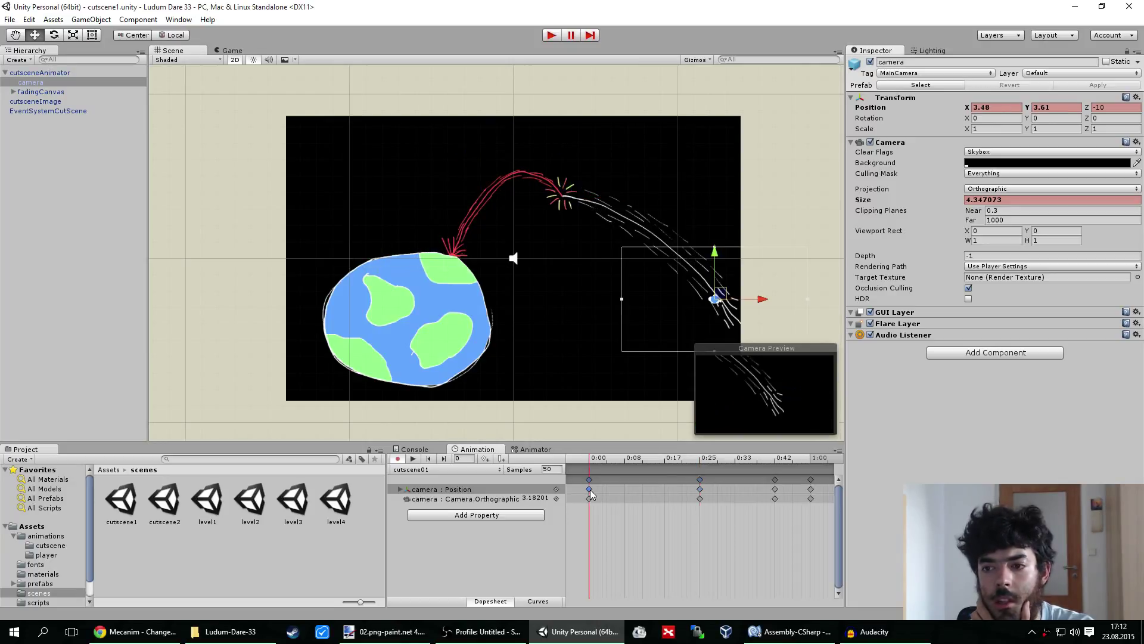
{"action": "left_click", "coordinate": [700, 489]}
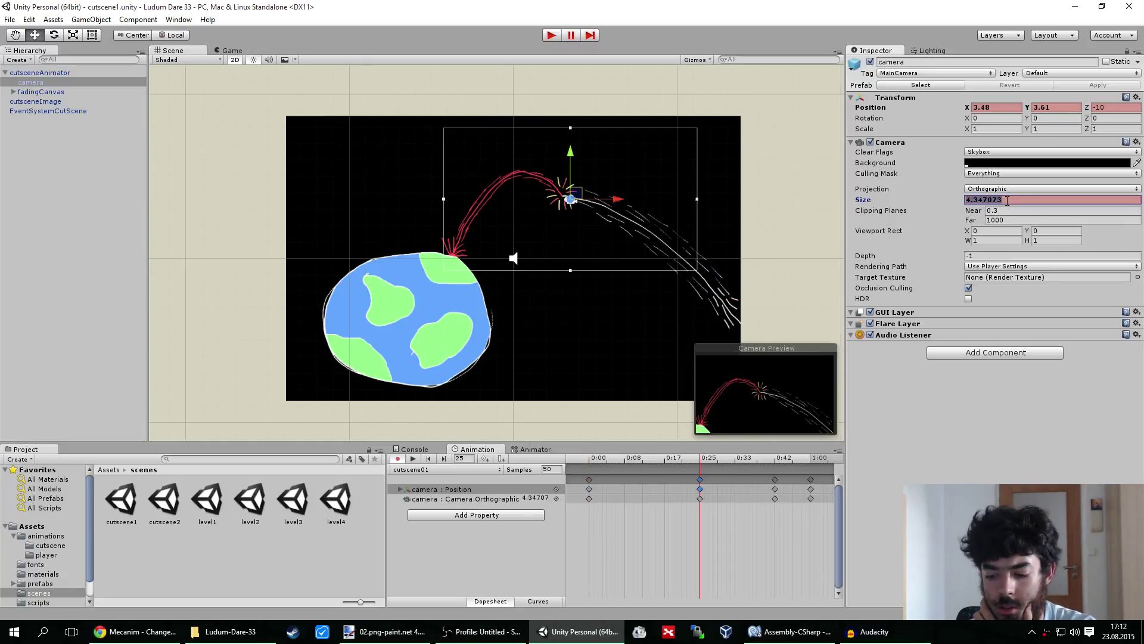
{"action": "type", "text": "3,18"}
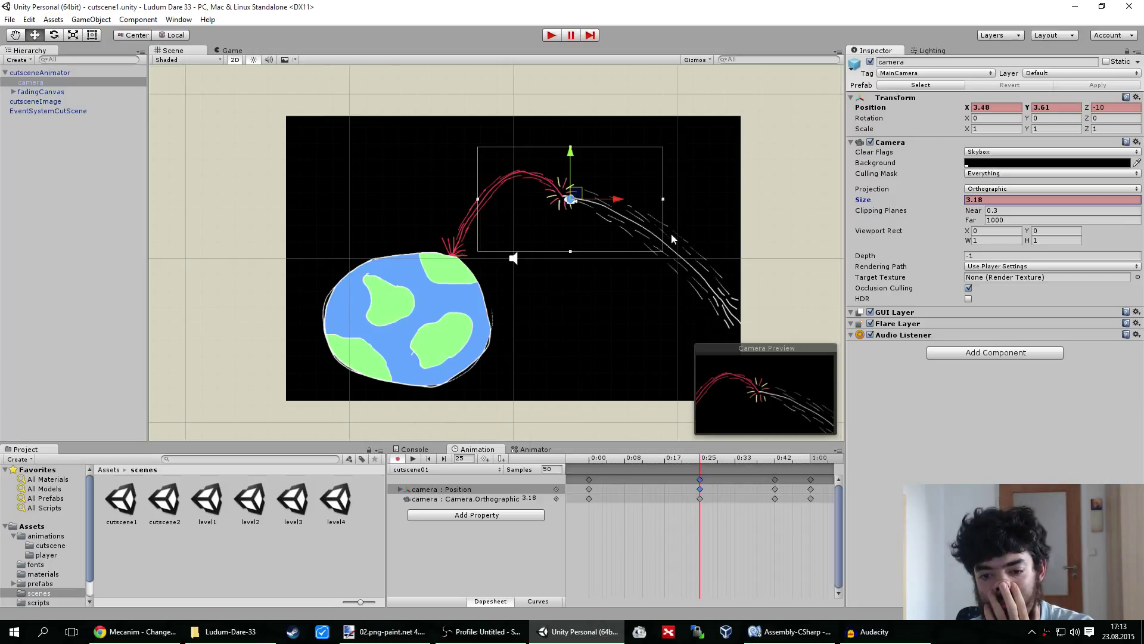
Delete the camera position and orthographic size keys at frame 42 of the cutscene01 clip
{"action": "left_click", "coordinate": [775, 480]}
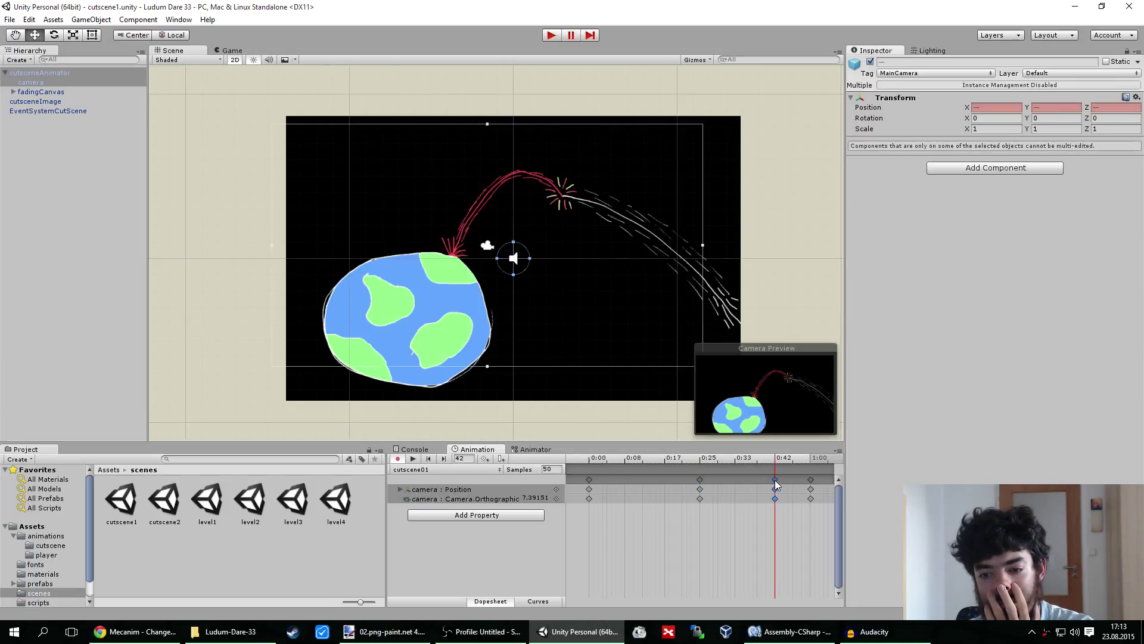
{"action": "right_click", "coordinate": [780, 479]}
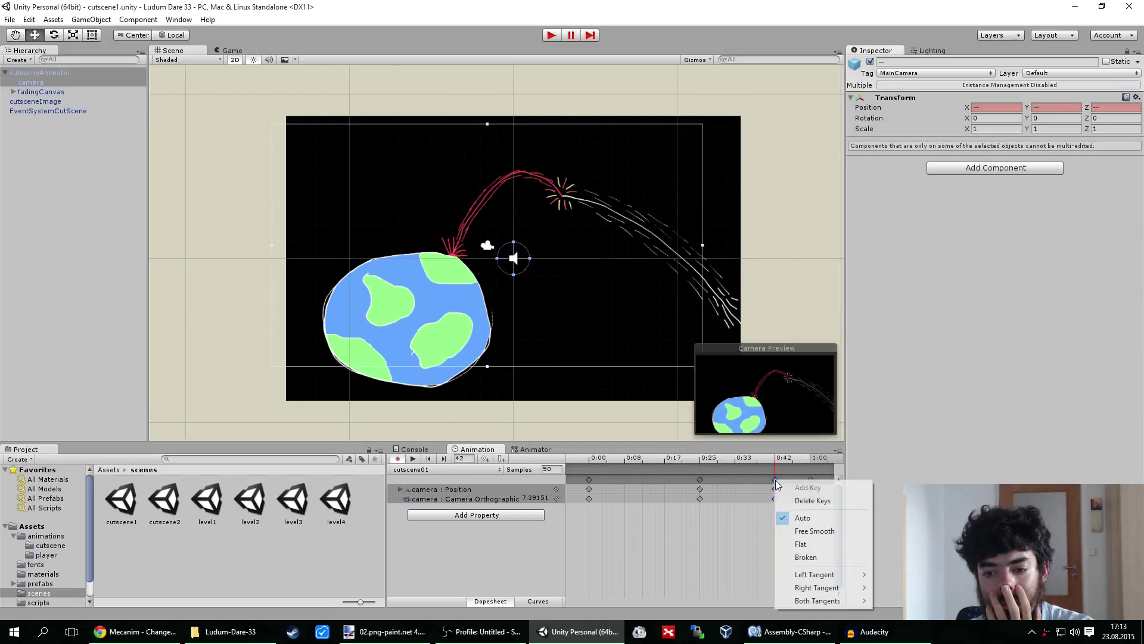
{"action": "left_click", "coordinate": [799, 500]}
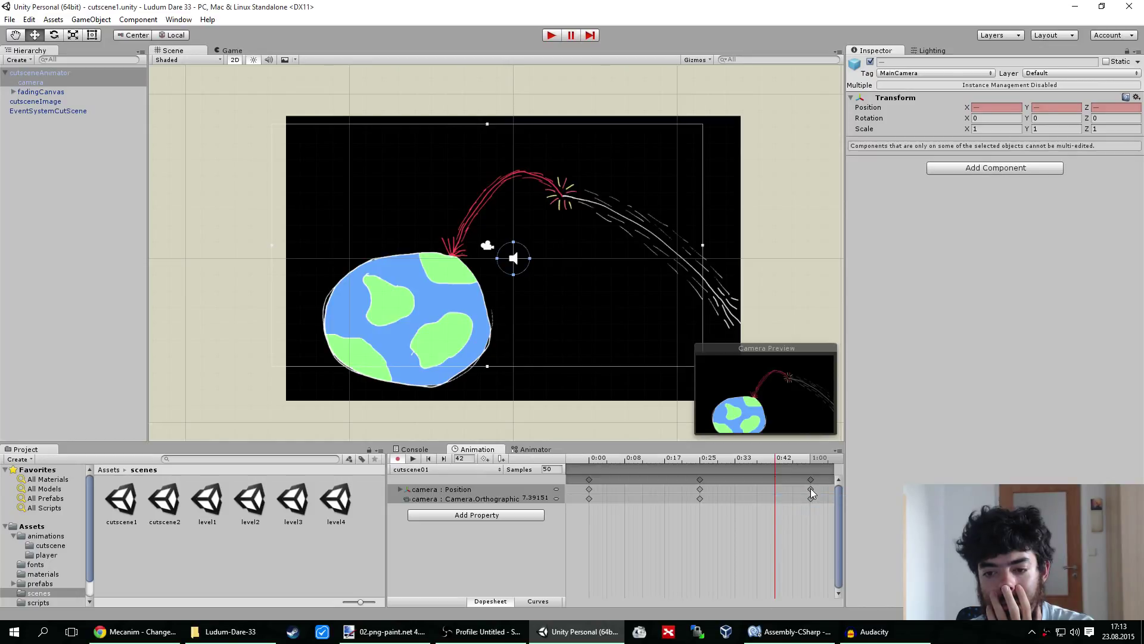
At the frame 50 keyframe of cutscene01, move the camera to about X 0.79, Y -0.99 and enlarge its size to about 8.62
{"action": "left_click", "coordinate": [811, 488]}
{"action": "left_click_drag", "start_coordinate": [505, 241], "coordinate": [530, 273]}
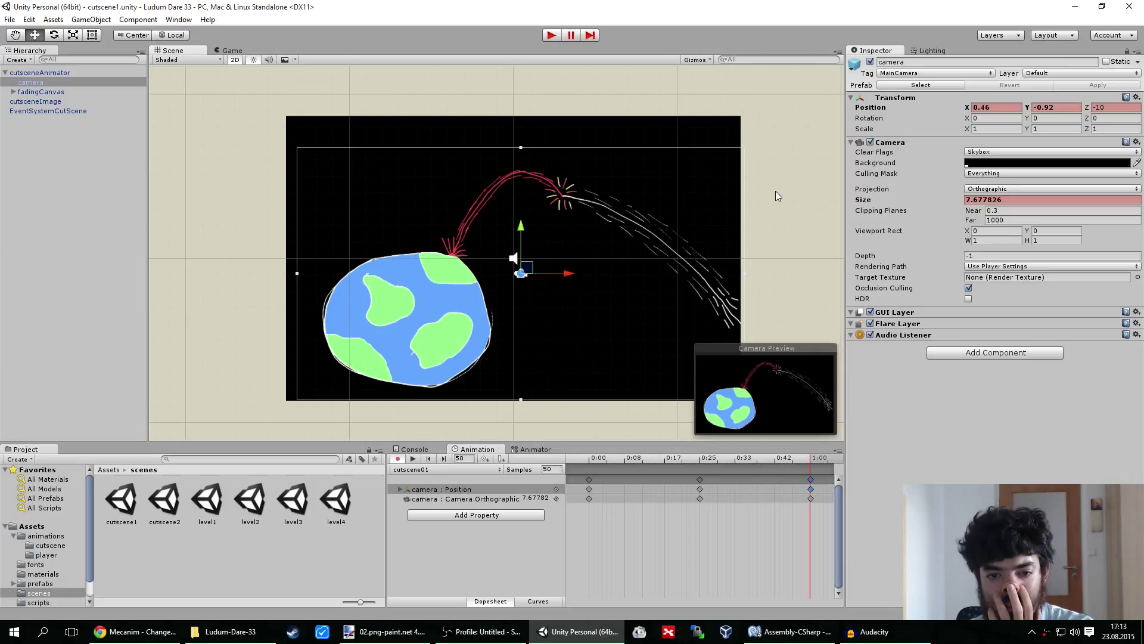
{"action": "left_click_drag", "start_coordinate": [745, 272], "coordinate": [772, 274]}
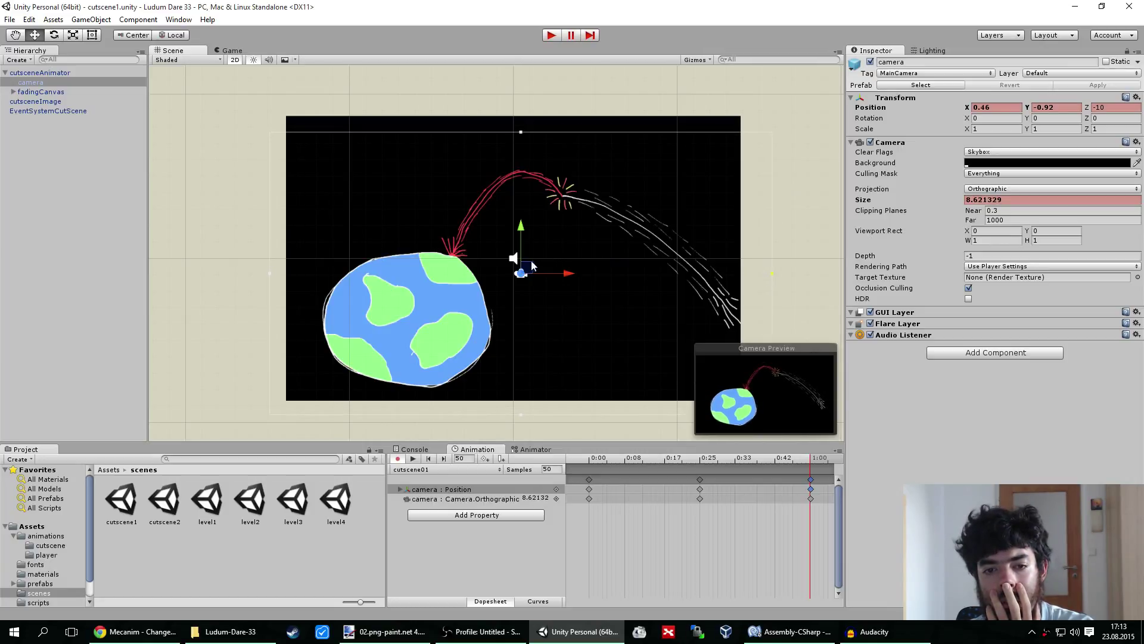
{"action": "left_click_drag", "start_coordinate": [533, 265], "coordinate": [537, 272]}
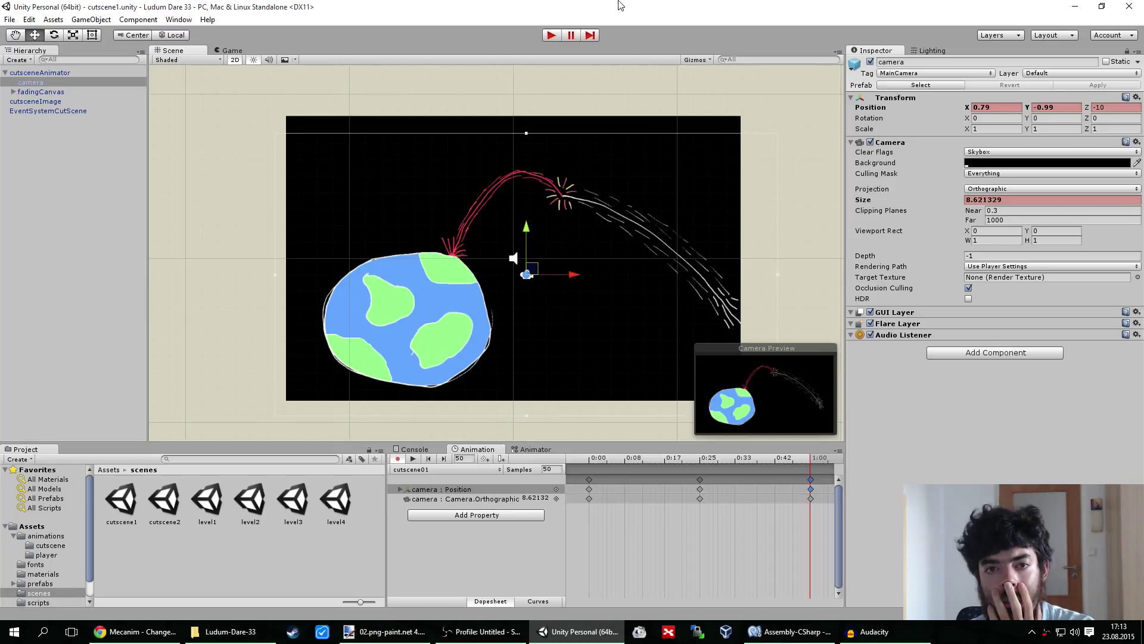
Save the cutscene1 scene and play it through once in play mode to check the camera animation
{"action": "left_click", "coordinate": [10, 19]}
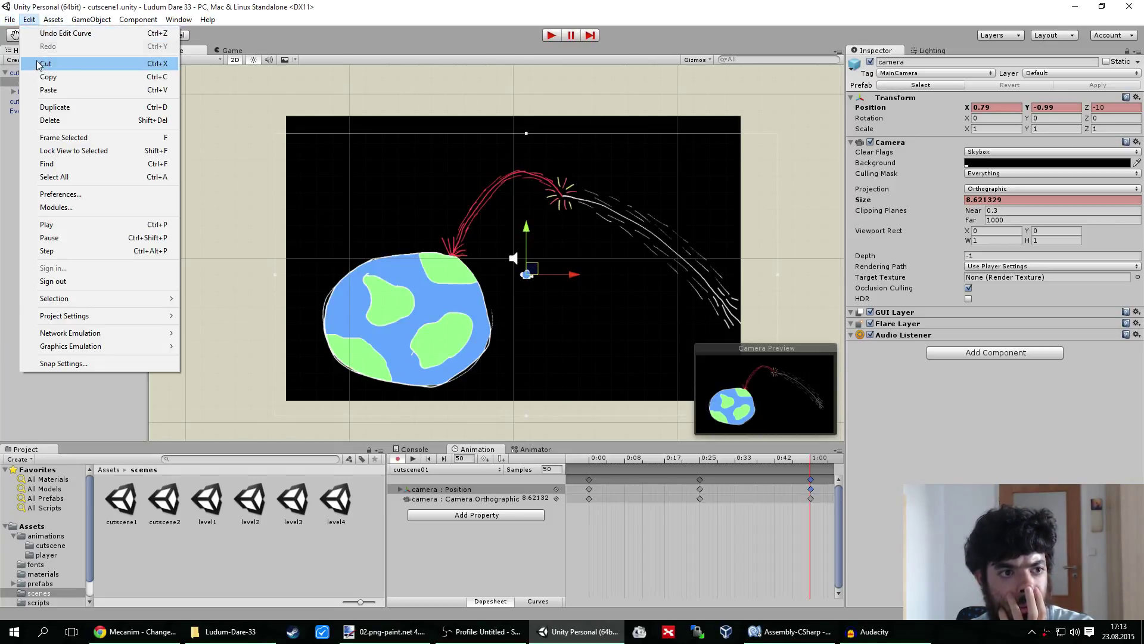
{"action": "left_click", "coordinate": [27, 69]}
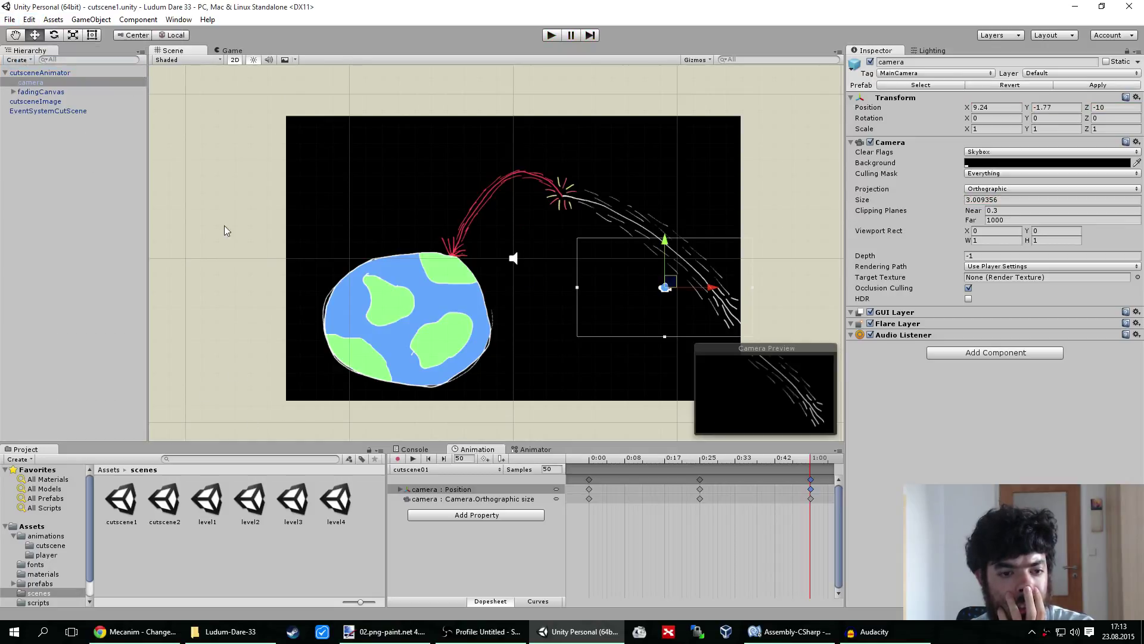
{"action": "left_click", "coordinate": [205, 143]}
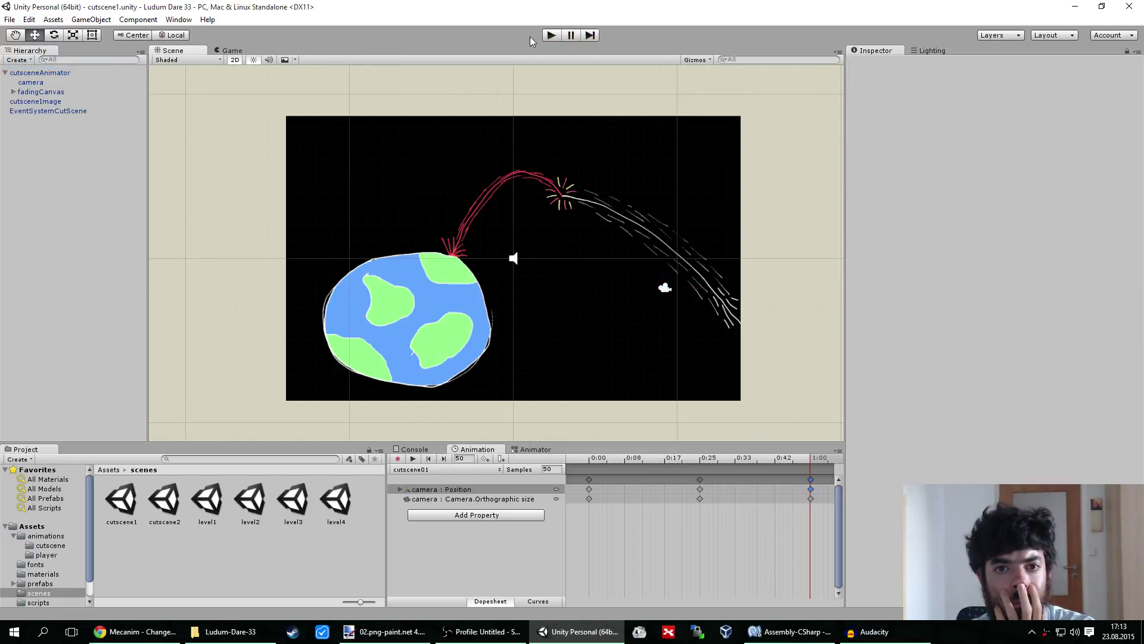
{"action": "left_click", "coordinate": [553, 35]}
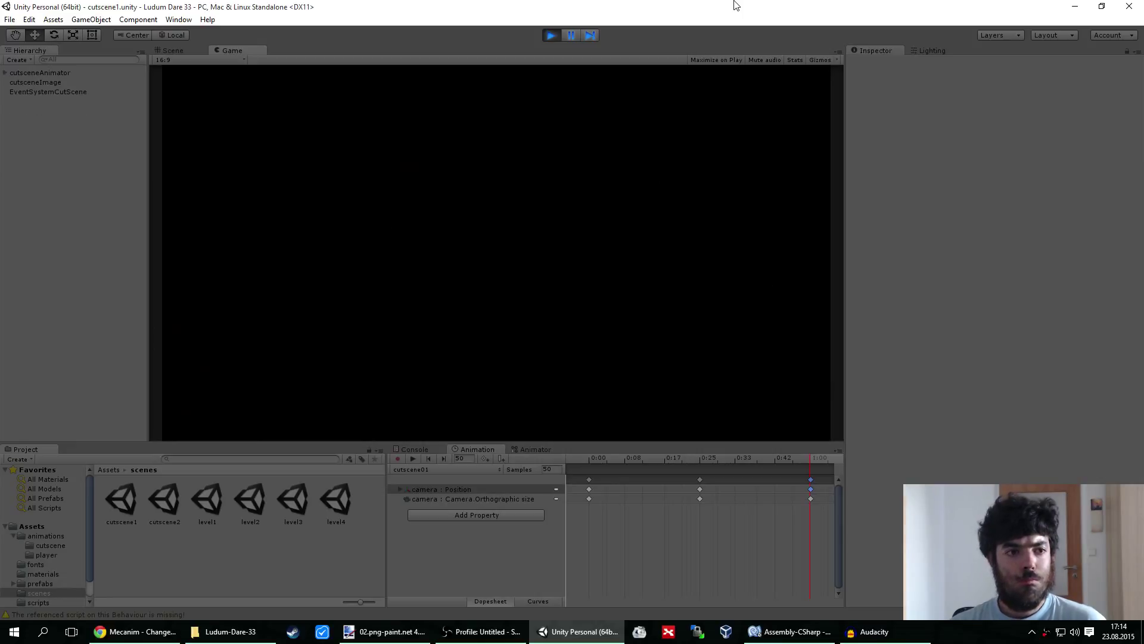
{"action": "left_click", "coordinate": [552, 36]}
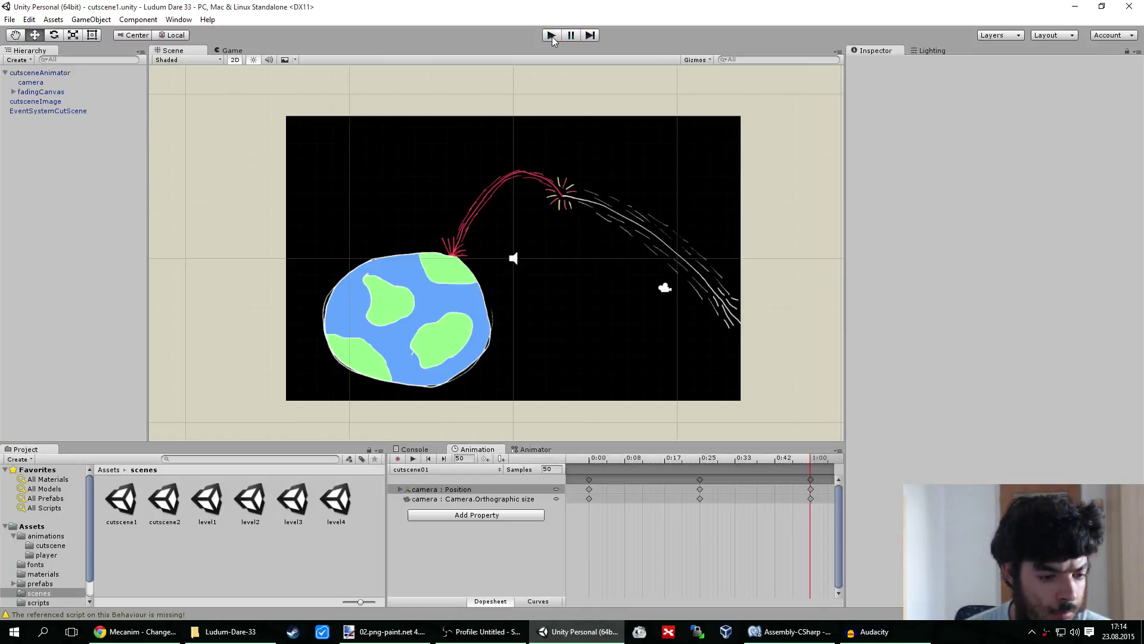
Examine the missing script warning in the console and check the MonoDevelop solution before returning to Unity
{"action": "left_click", "coordinate": [153, 615]}
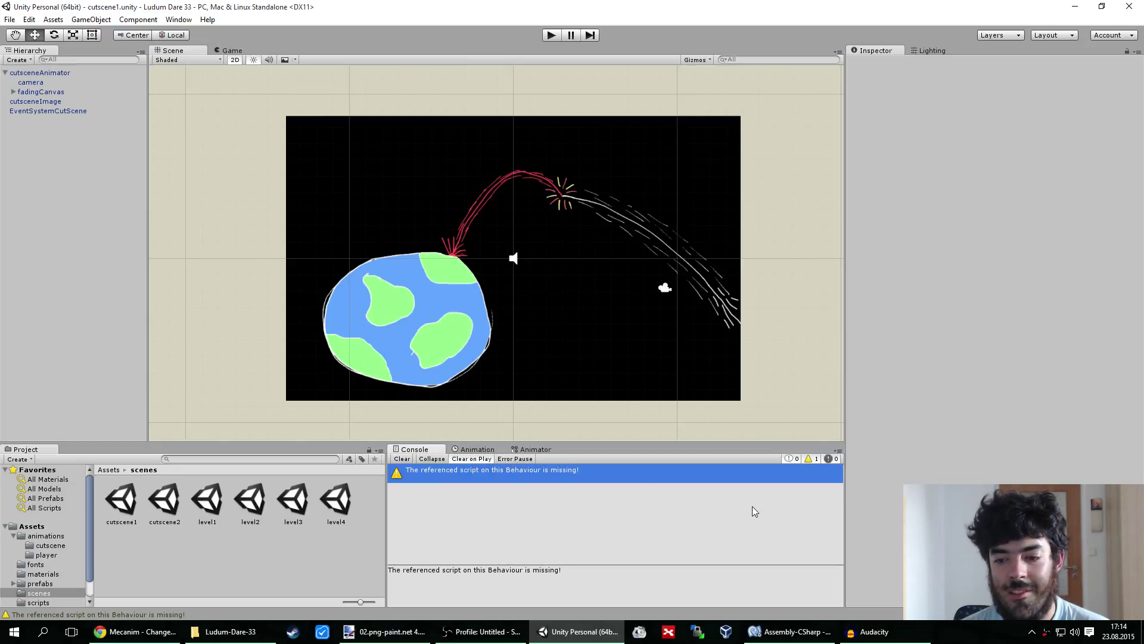
{"action": "left_click", "coordinate": [792, 631]}
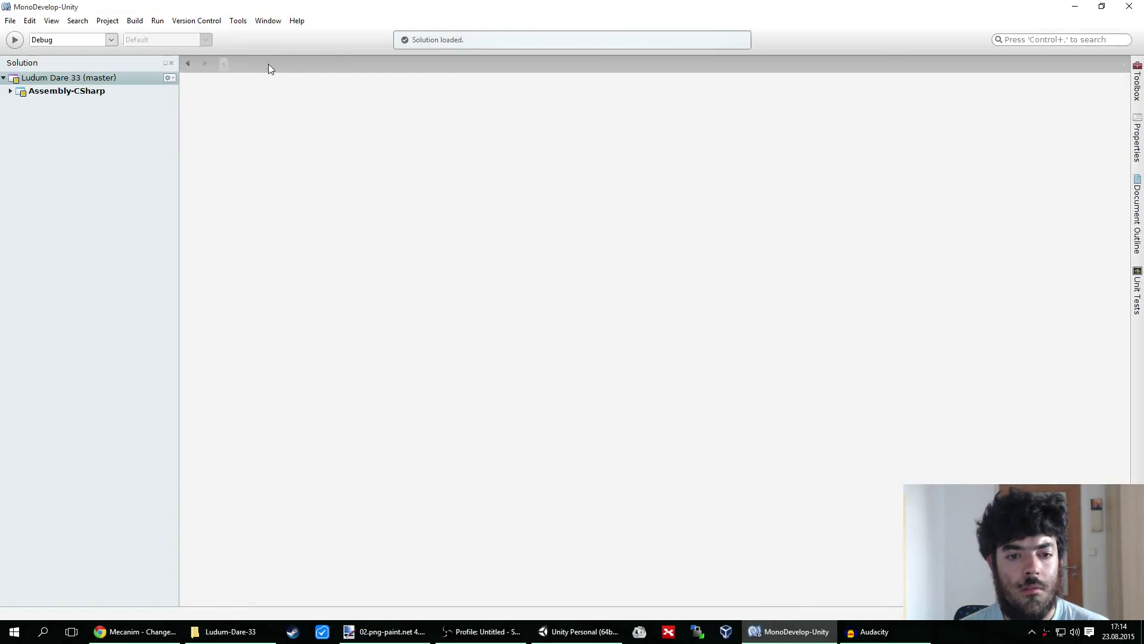
{"action": "left_click", "coordinate": [556, 630]}
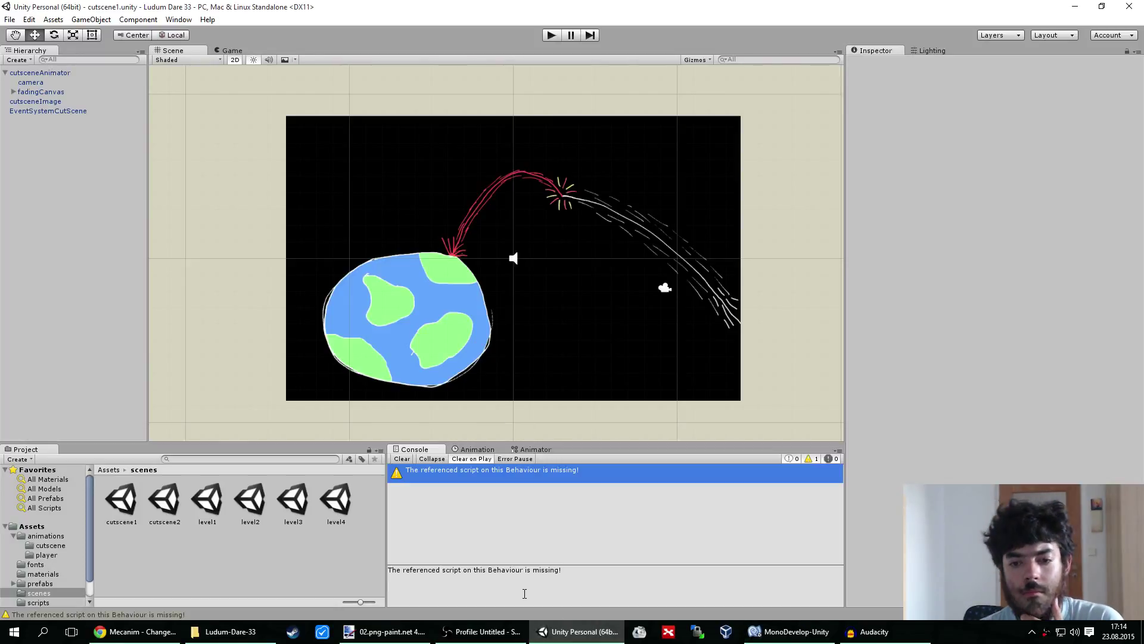
Inspect the components of cutsceneAnimator, camera, fadingCanvas with its Panel, cutsceneImage and EventSystemCutScene for a missing script
{"action": "left_click", "coordinate": [19, 72]}
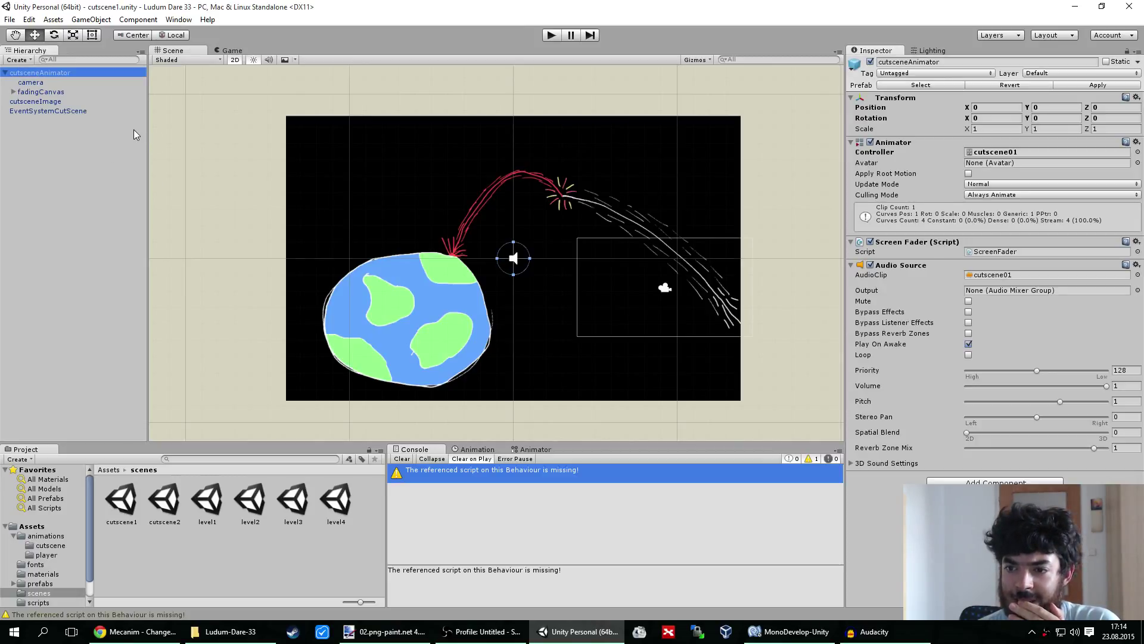
{"action": "left_click", "coordinate": [48, 82]}
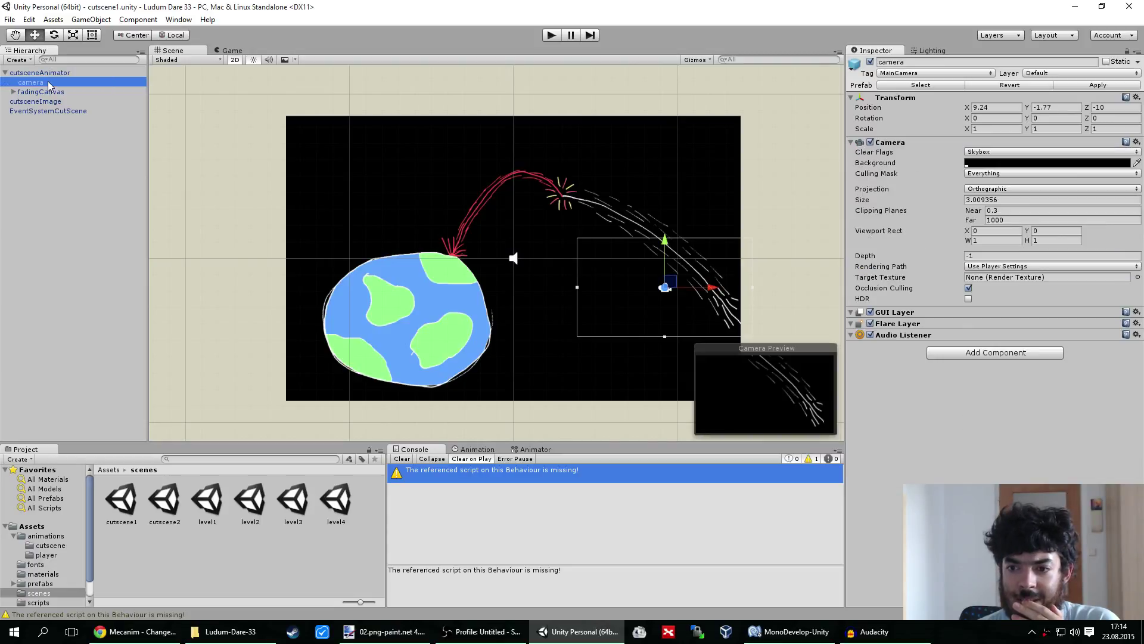
{"action": "left_click", "coordinate": [38, 93]}
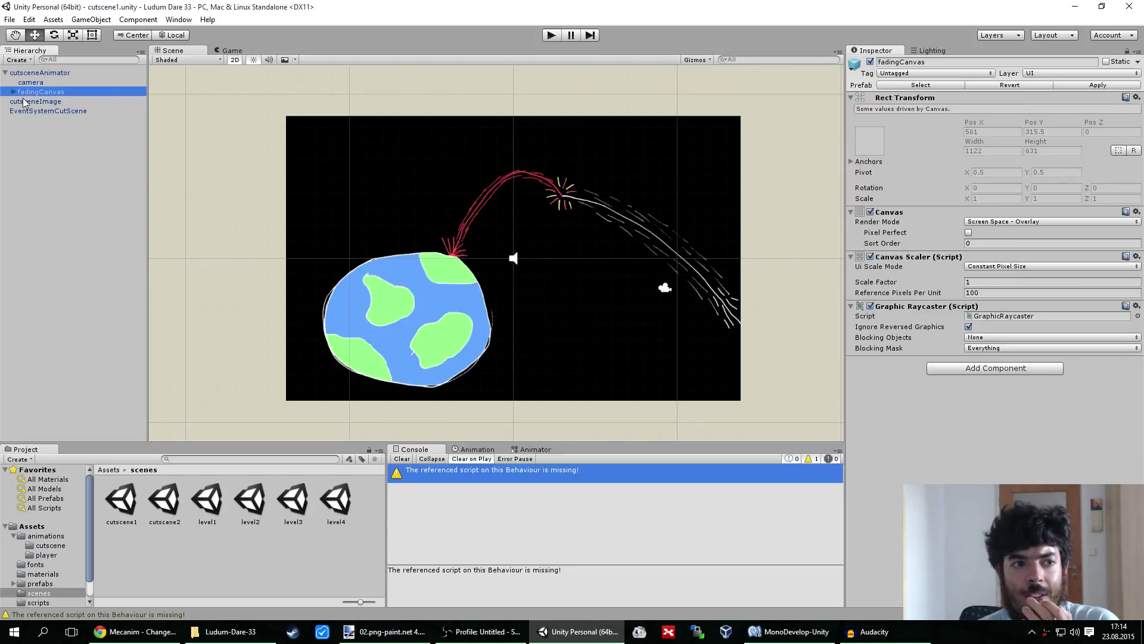
{"action": "left_click", "coordinate": [13, 91]}
{"action": "left_click", "coordinate": [35, 102]}
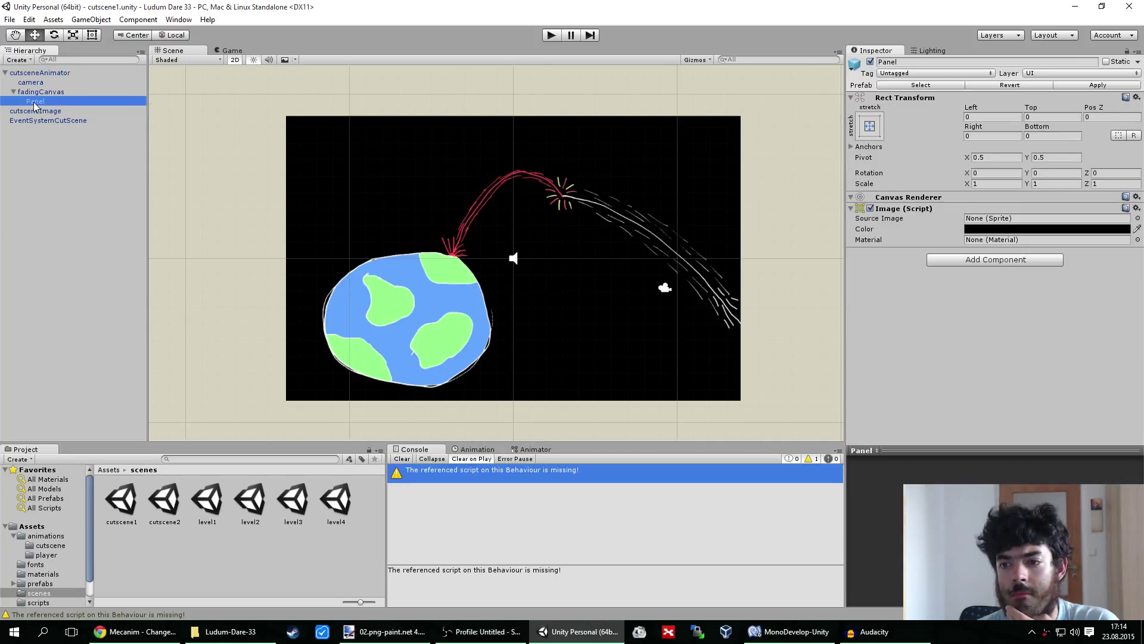
{"action": "left_click", "coordinate": [13, 92]}
{"action": "left_click", "coordinate": [29, 104]}
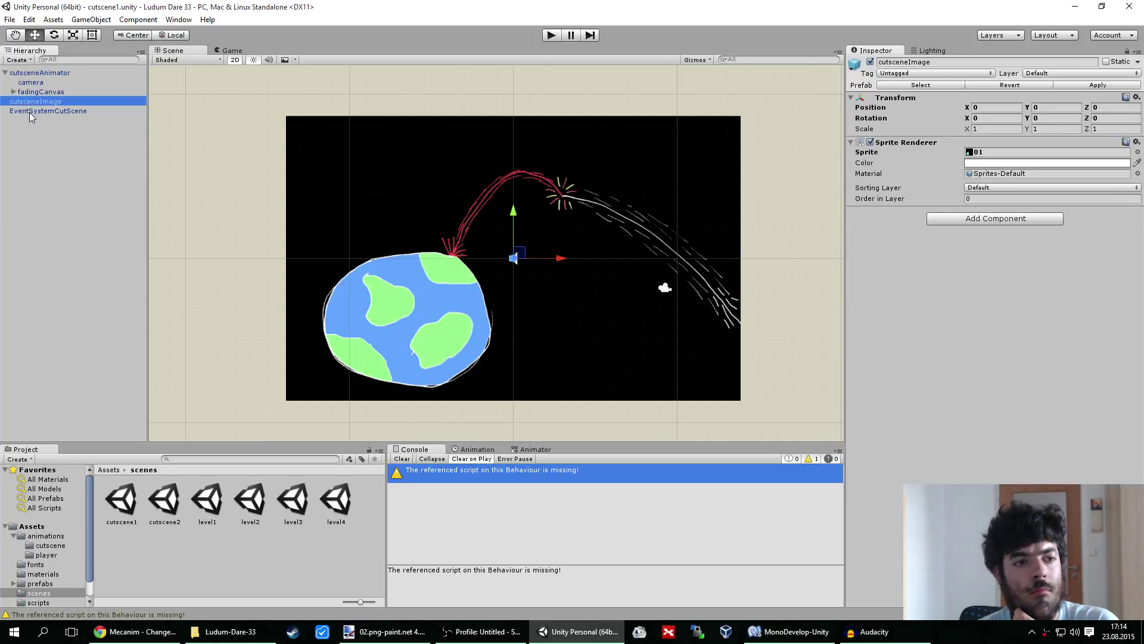
{"action": "left_click", "coordinate": [30, 111]}
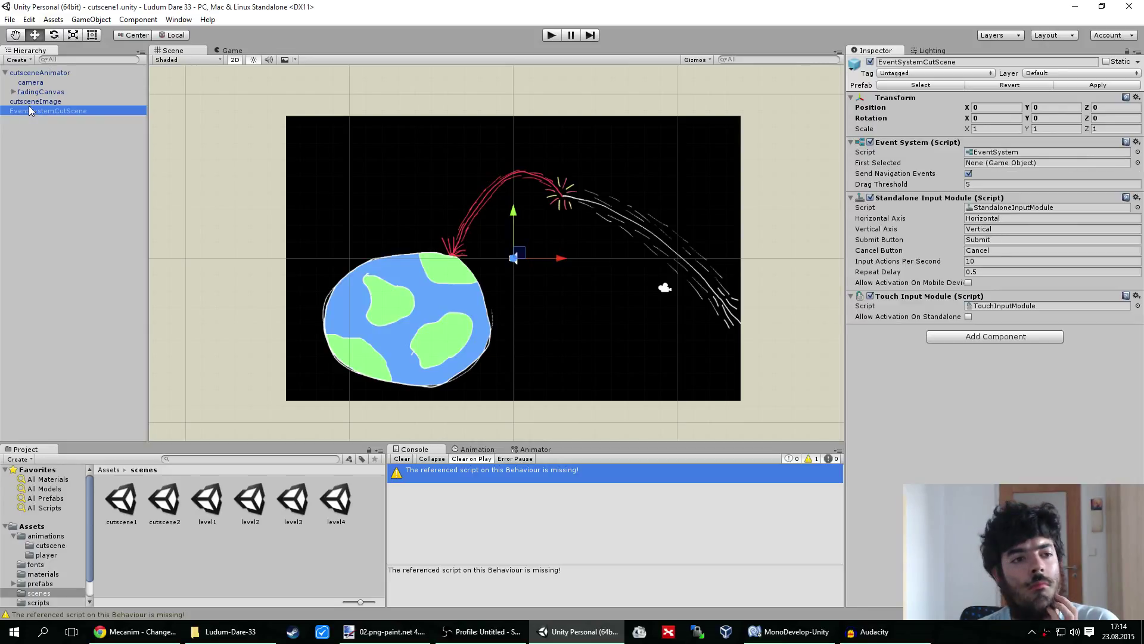
{"action": "left_click", "coordinate": [31, 102]}
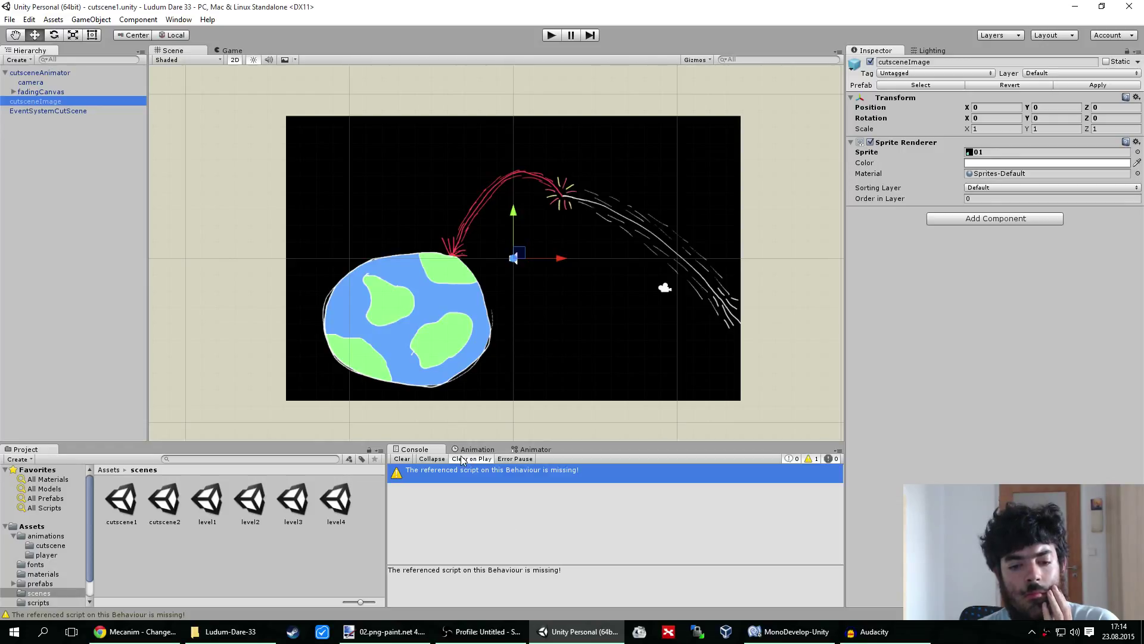
{"action": "left_click", "coordinate": [55, 73]}
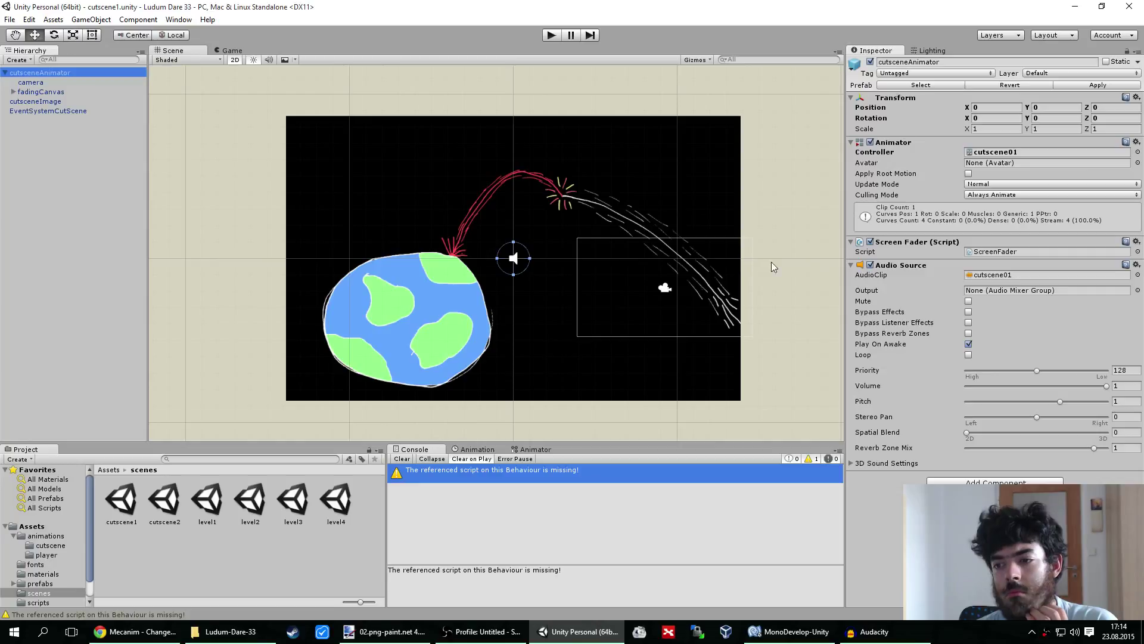
{"action": "left_click", "coordinate": [31, 82]}
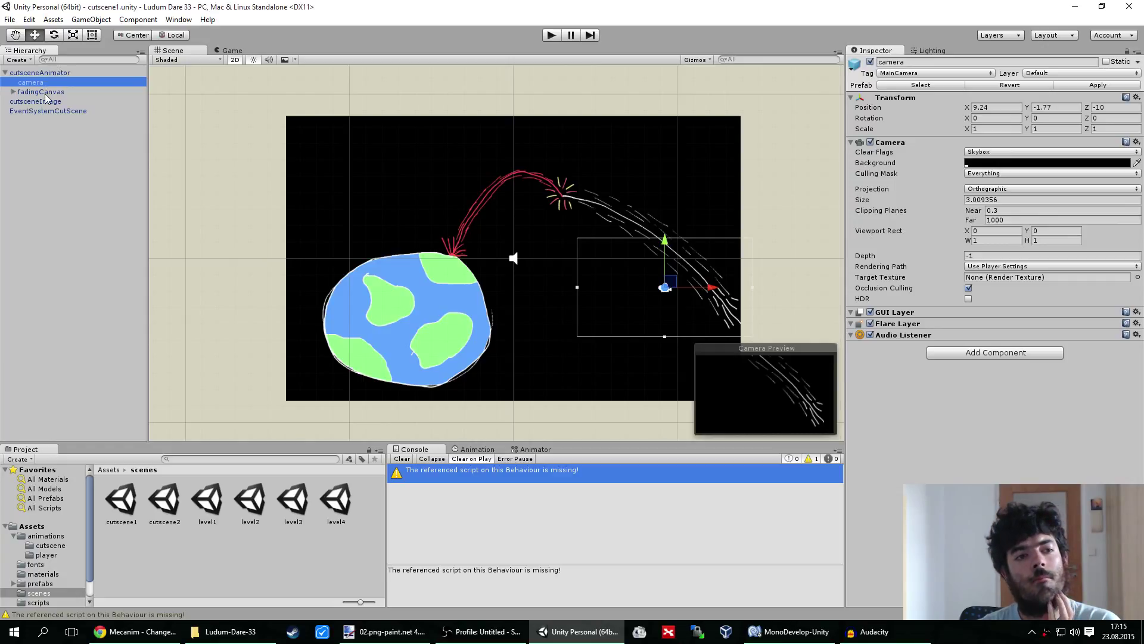
{"action": "left_click", "coordinate": [43, 92]}
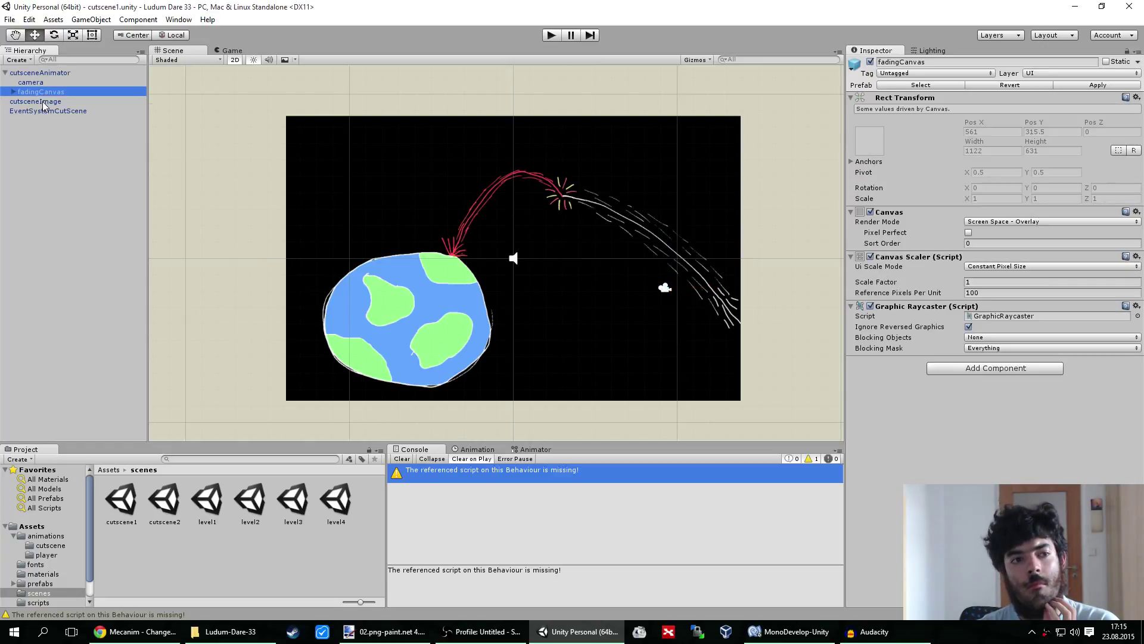
{"action": "left_click", "coordinate": [43, 102]}
{"action": "left_click", "coordinate": [41, 112]}
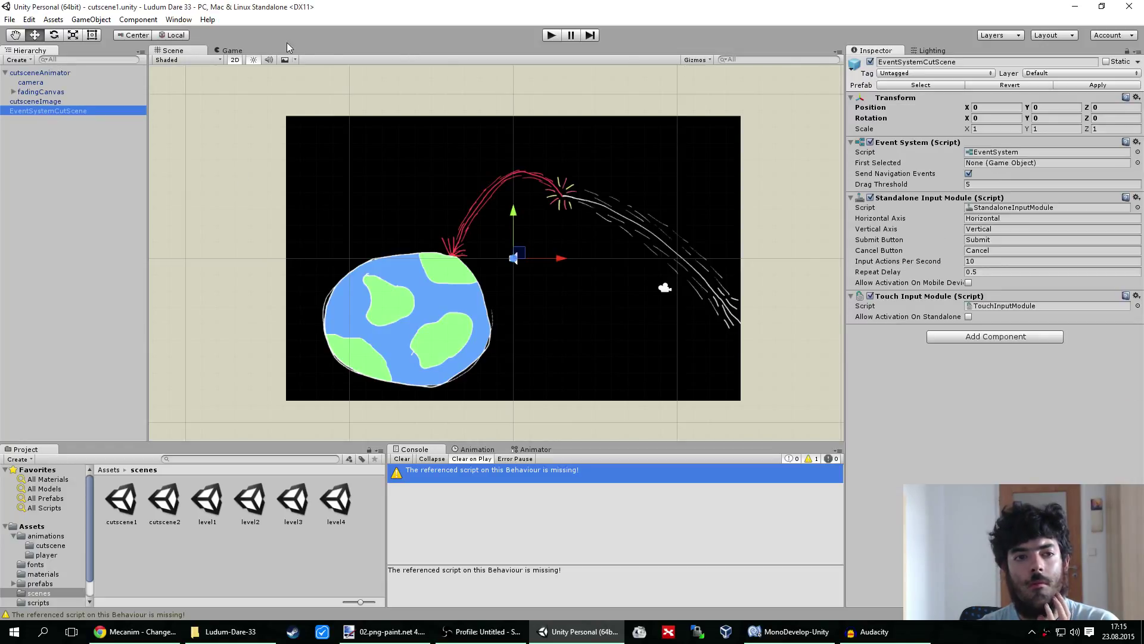
Play the cutscene1 scene again and dismiss the Unity Editor crash dialog
{"action": "left_click", "coordinate": [552, 35]}
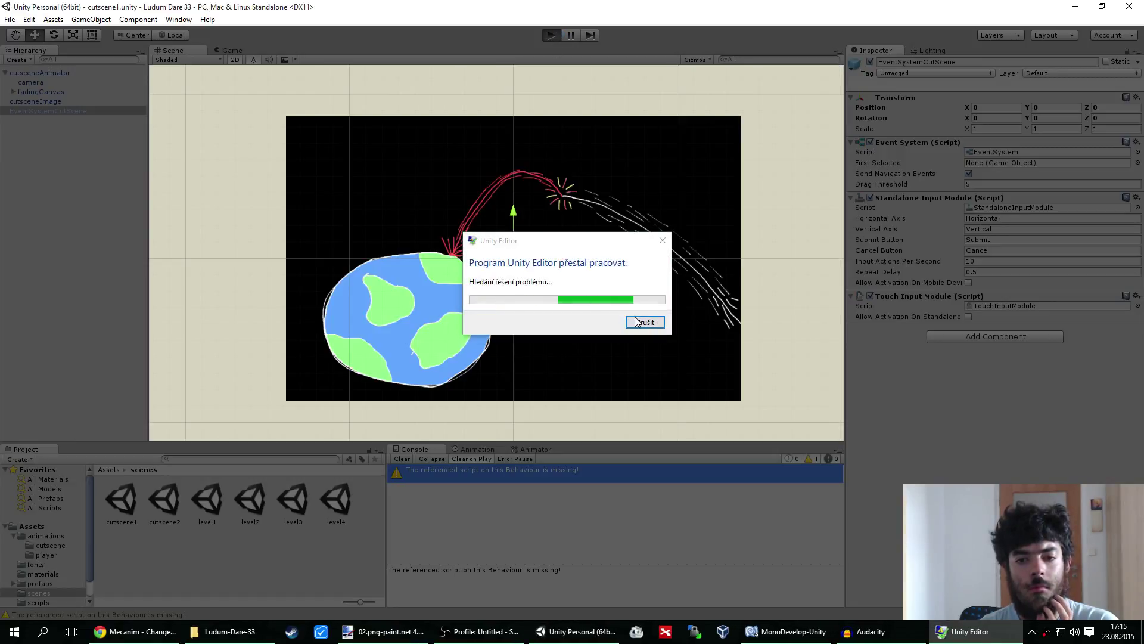
{"action": "left_click", "coordinate": [645, 322]}
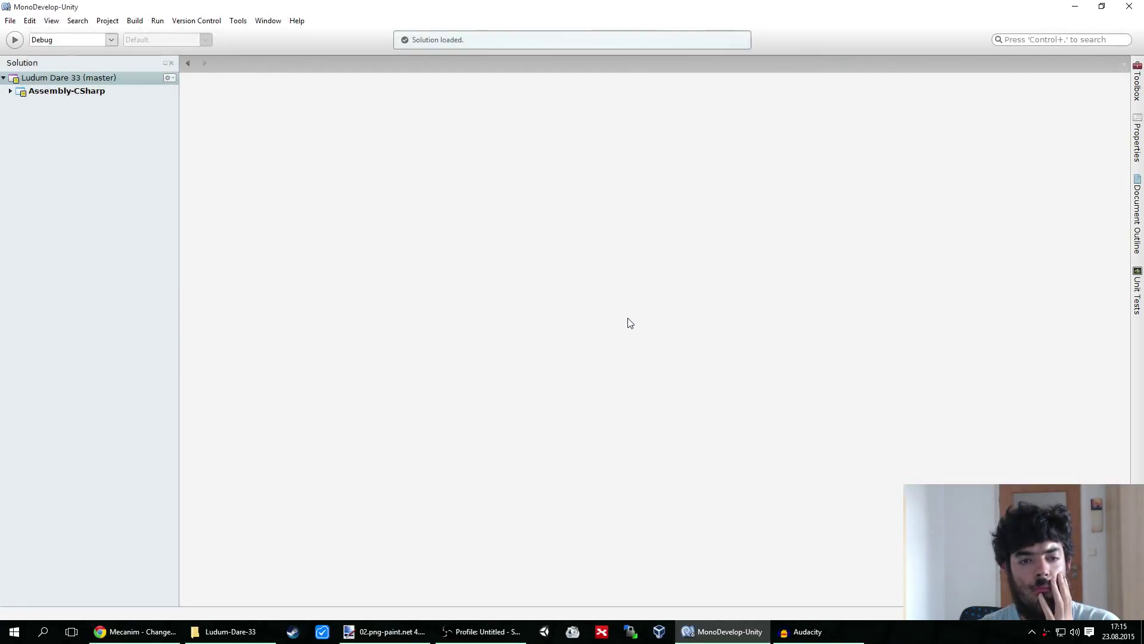
Relaunch Unity with the Ludum Dare 33 project and reopen the cutscene1 scene
{"action": "left_click", "coordinate": [545, 633]}
{"action": "left_click", "coordinate": [498, 633]}
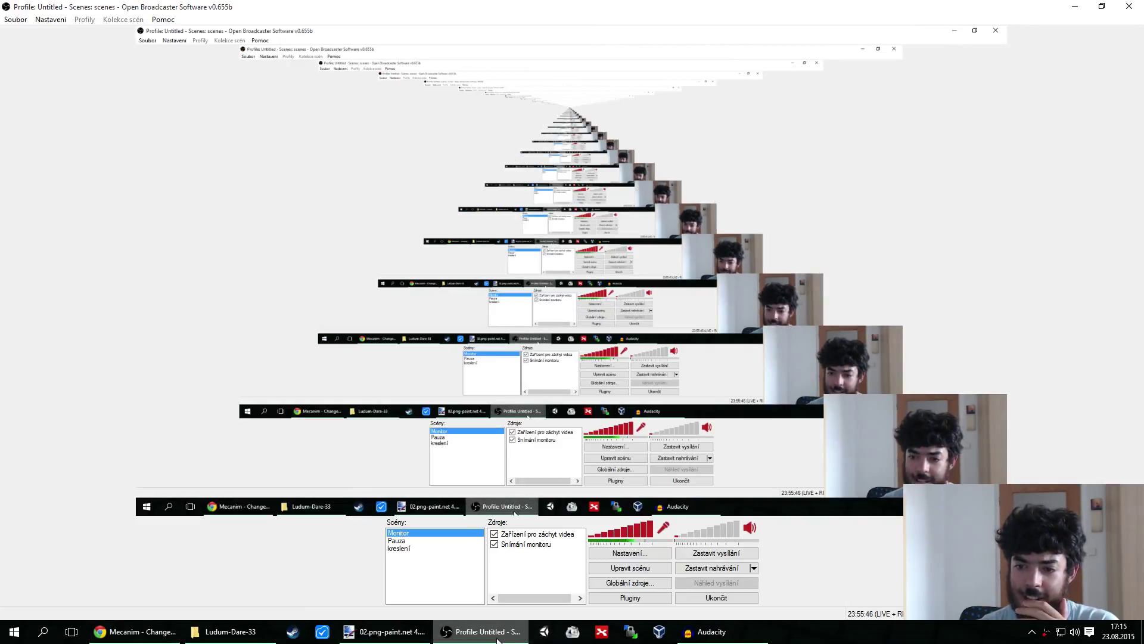
{"action": "left_click", "coordinate": [507, 633]}
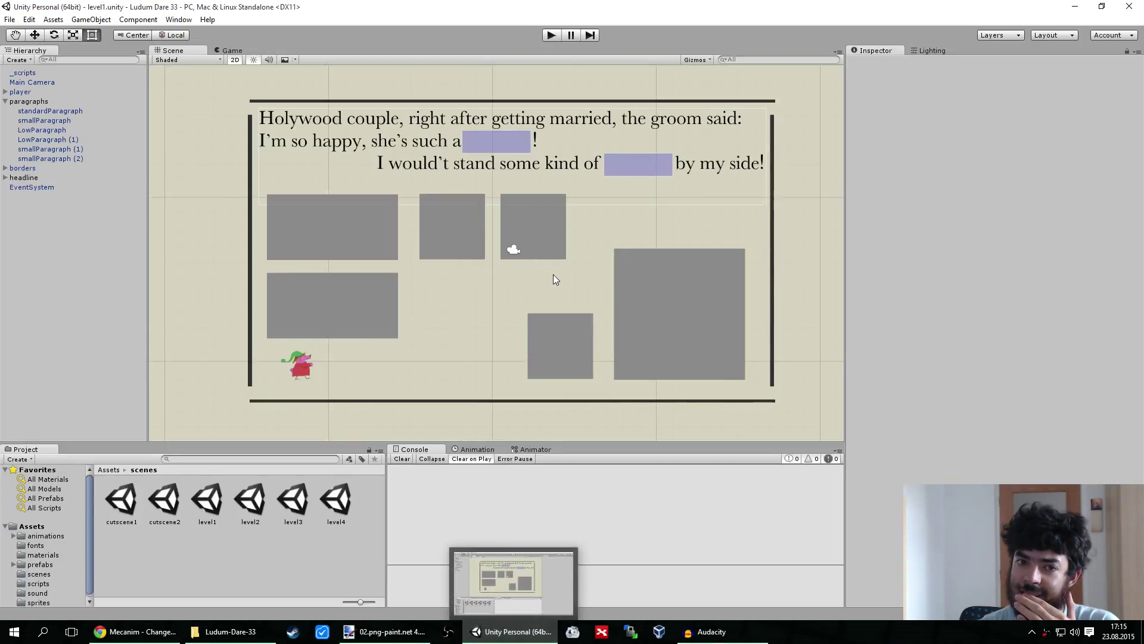
{"action": "double_click", "coordinate": [125, 504]}
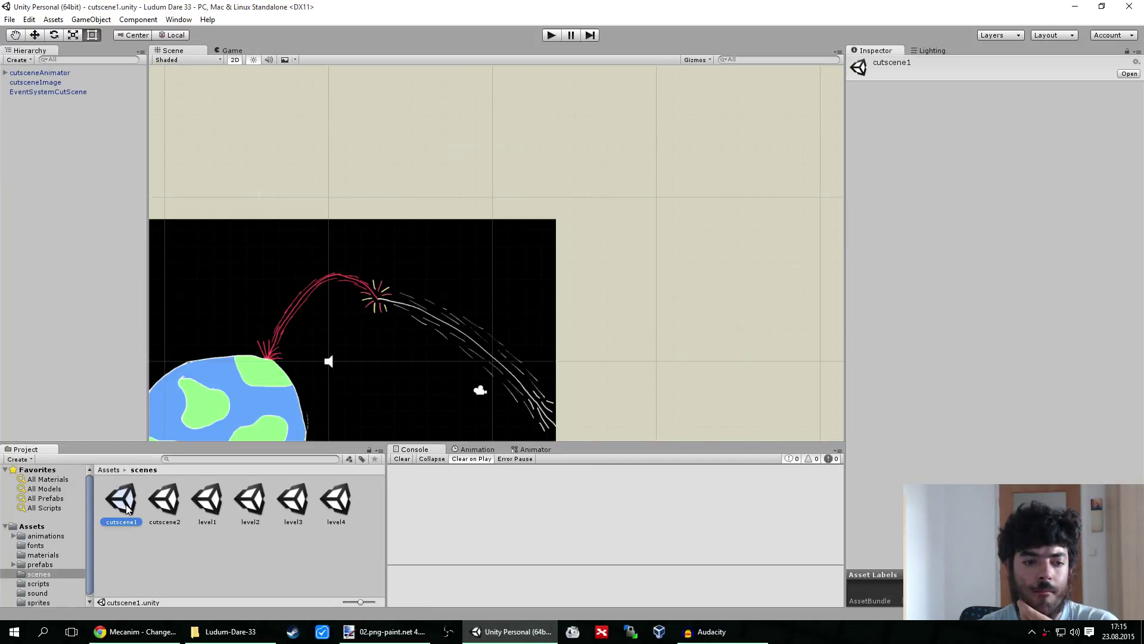
Play the reopened cutscene1 scene, checking for the missing script warning, and stop play mode
{"action": "left_click", "coordinate": [552, 36]}
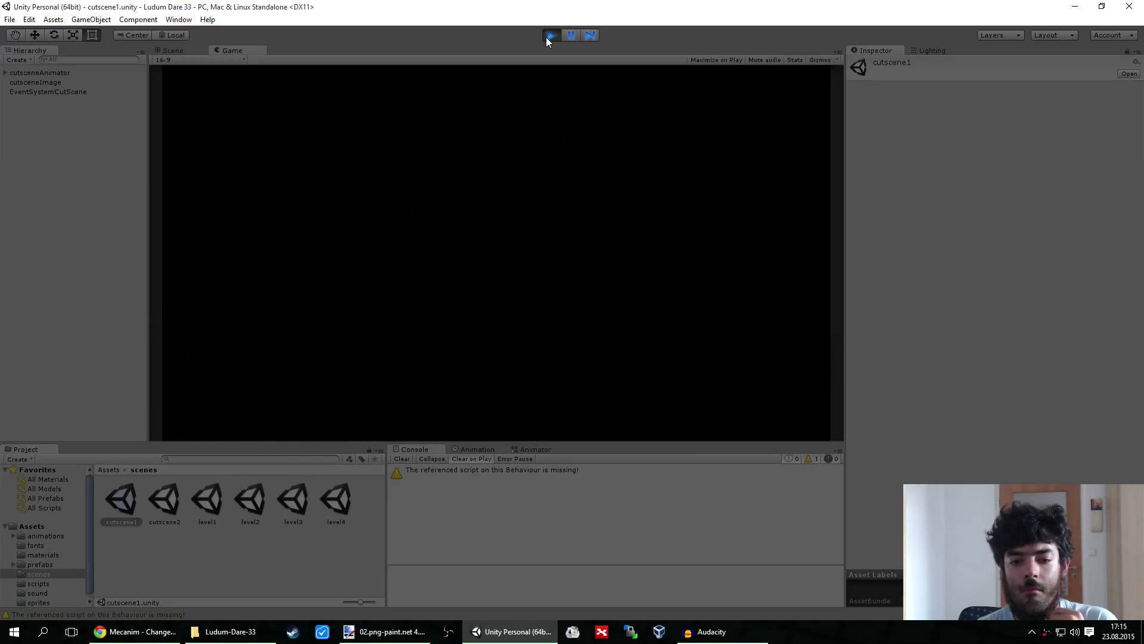
{"action": "left_click", "coordinate": [549, 36]}
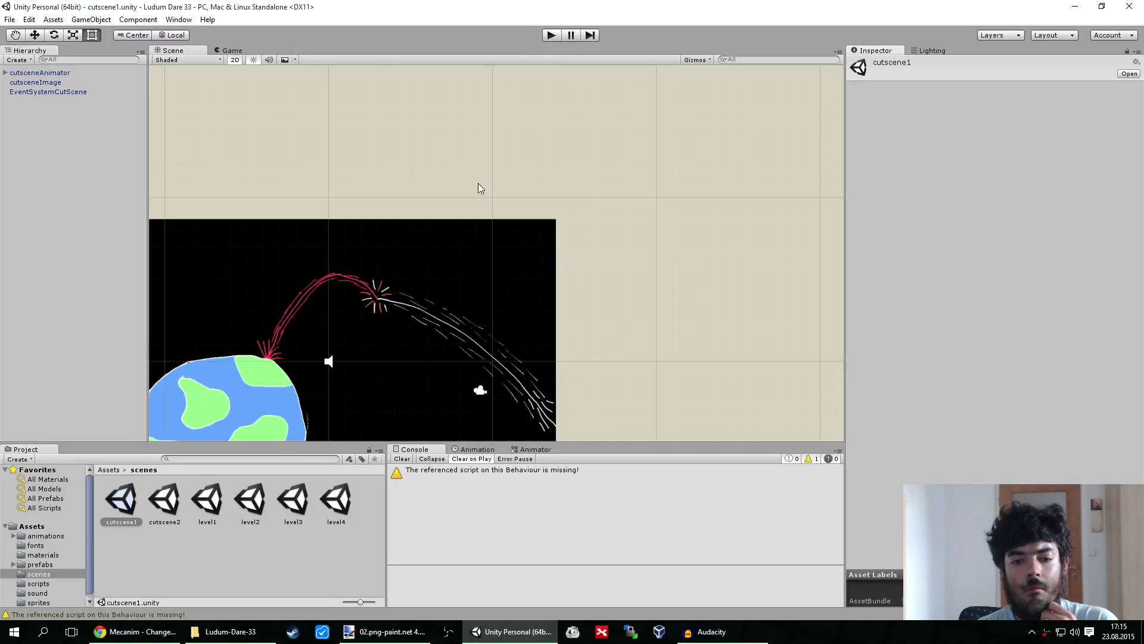
{"action": "right_click_drag", "start_coordinate": [606, 337], "coordinate": [649, 288], "text": "alt"}
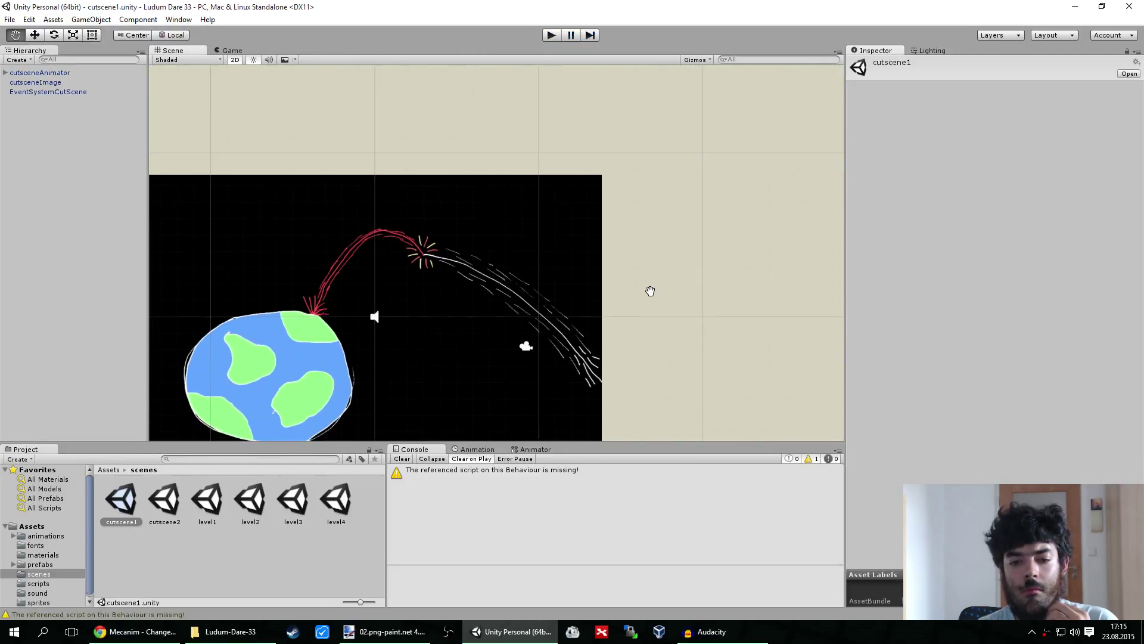
Open the cutscene2 scene, expand cutsceneAnimator and examine its components for a missing script
{"action": "double_click", "coordinate": [164, 498]}
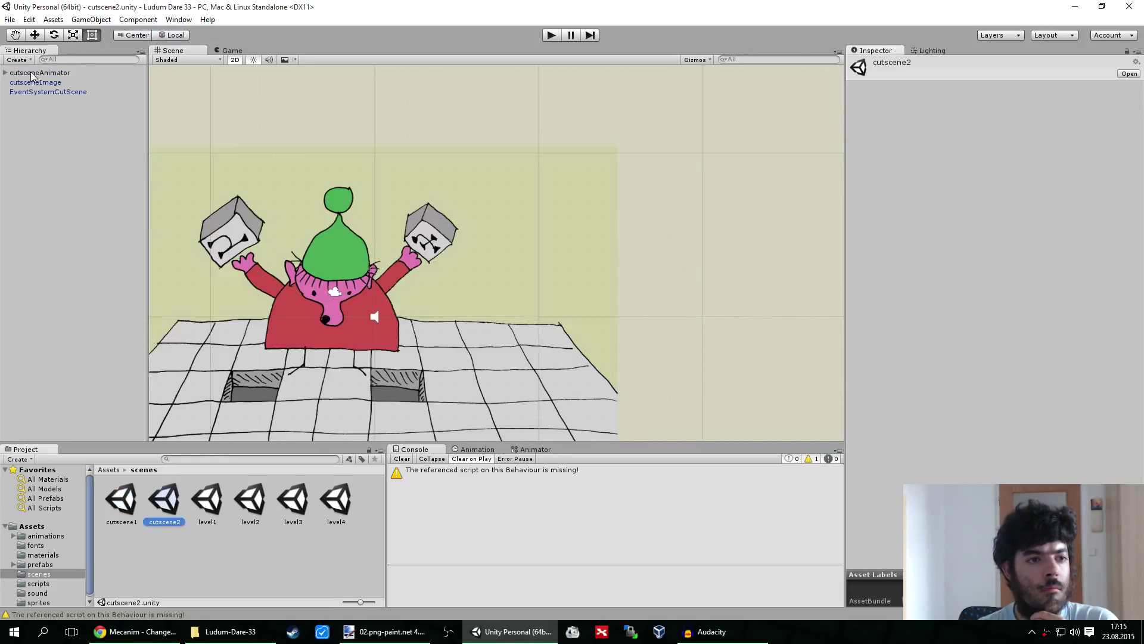
{"action": "left_click", "coordinate": [10, 73]}
{"action": "left_click", "coordinate": [6, 73]}
{"action": "left_click", "coordinate": [52, 133]}
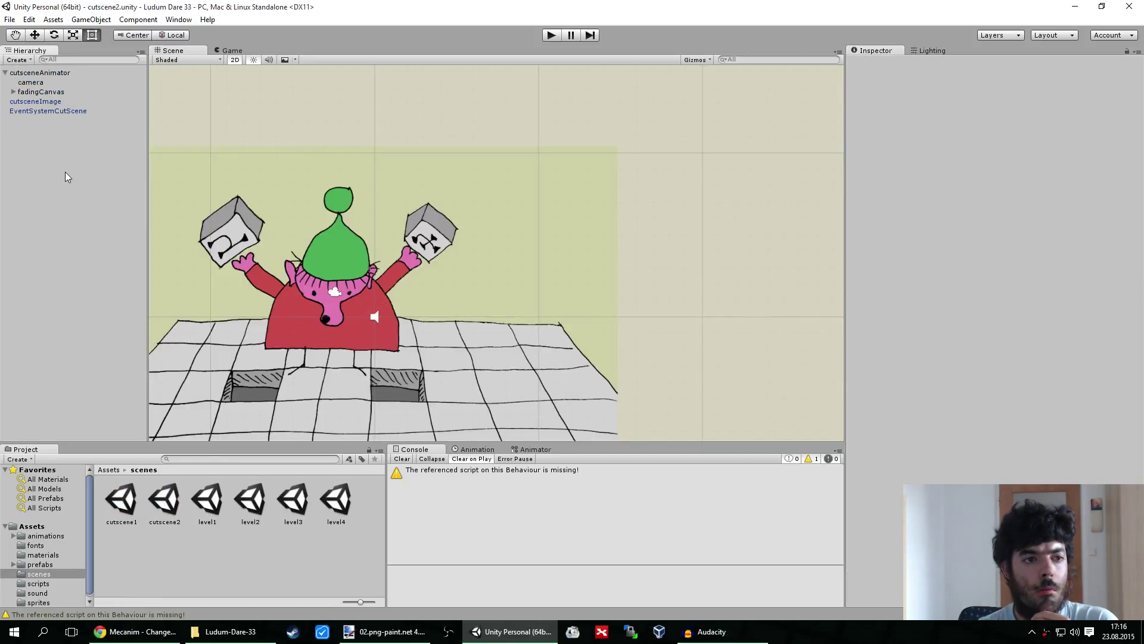
{"action": "left_click", "coordinate": [60, 74]}
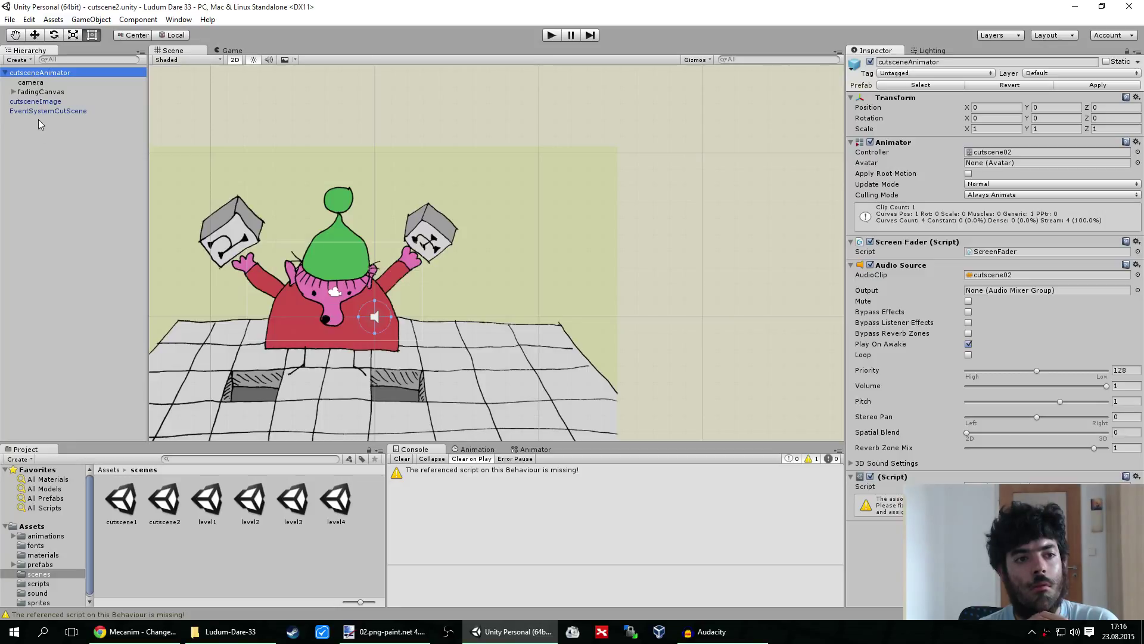
{"action": "left_click", "coordinate": [49, 274]}
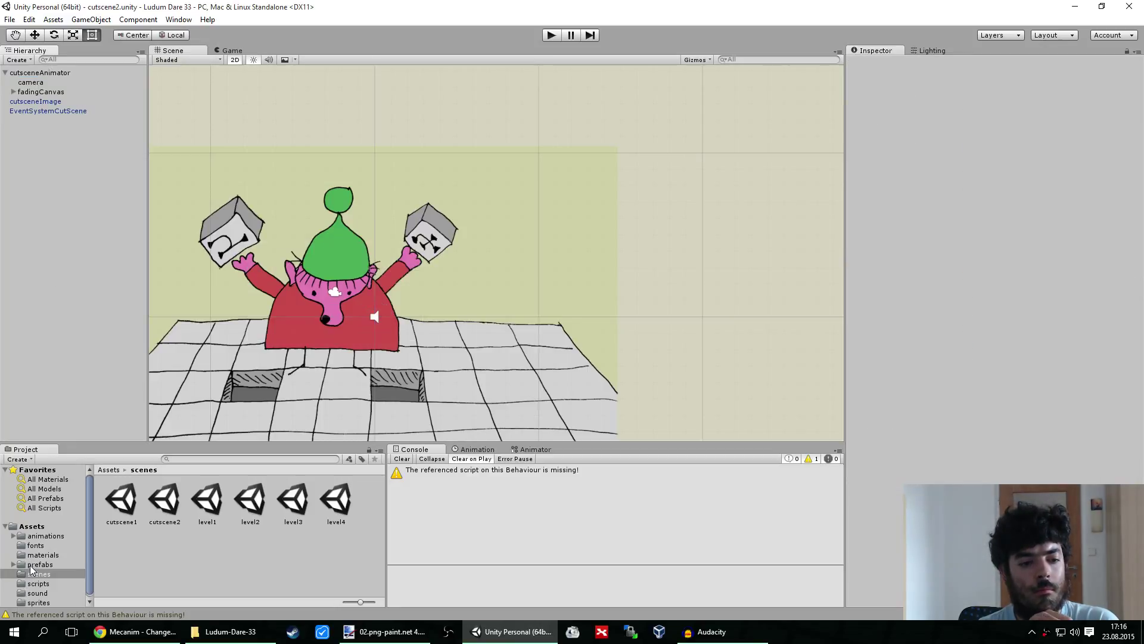
Add the cutsceneAnimator prefab from the prefabs/cutscene folder to the scene and delete the old cutsceneAnimator object
{"action": "left_click", "coordinate": [35, 565]}
{"action": "double_click", "coordinate": [123, 505]}
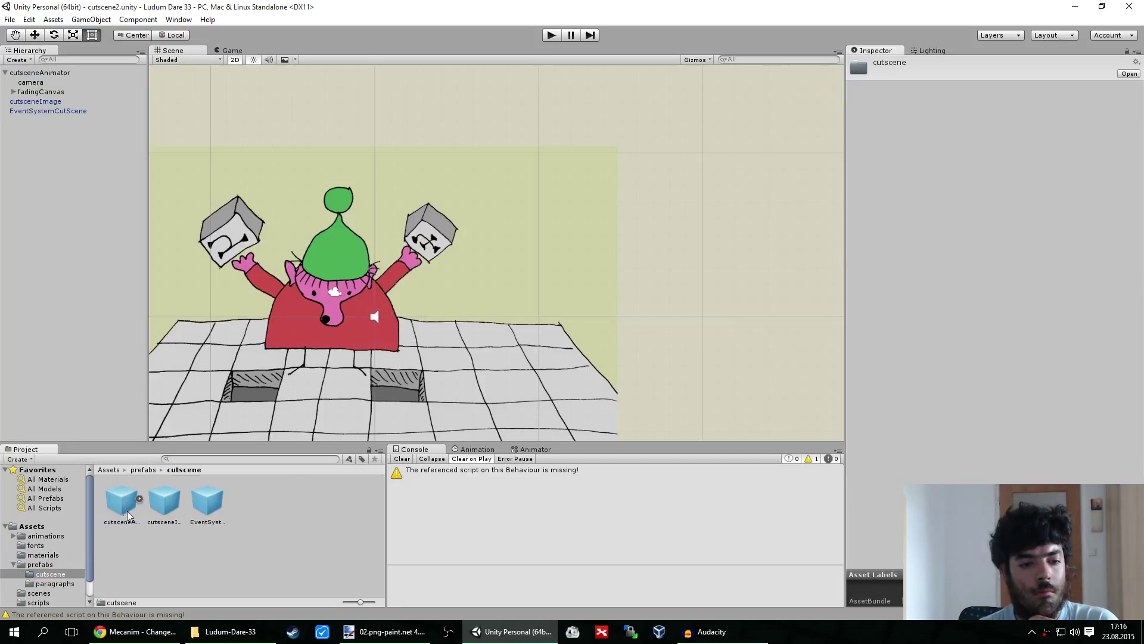
{"action": "left_click_drag", "start_coordinate": [125, 504], "coordinate": [57, 151]}
{"action": "left_click", "coordinate": [51, 74]}
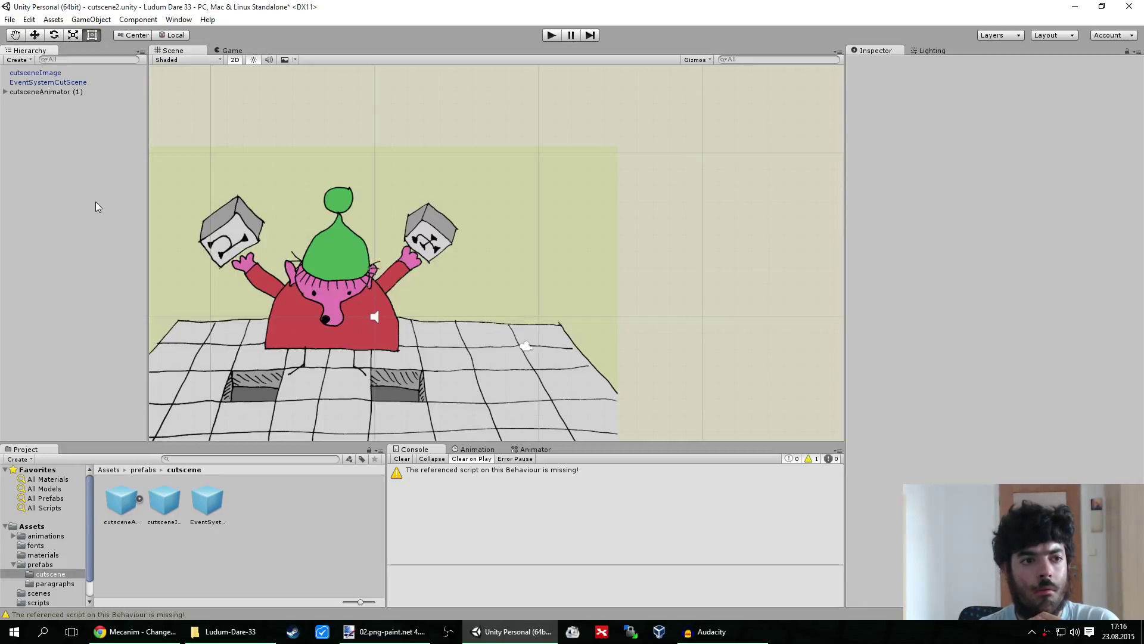
Rename the newly placed prefab instance as cutsceneAnimator
{"action": "left_click", "coordinate": [76, 91]}
{"action": "key", "text": "F2"}
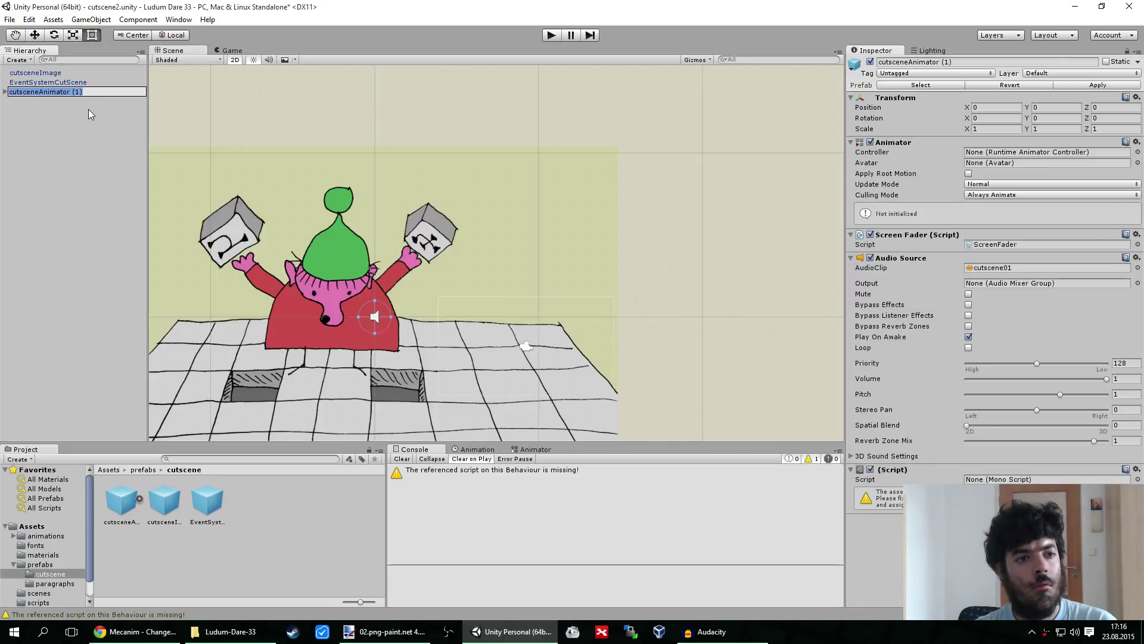
{"action": "key", "text": "End"}
{"action": "key", "text": "BackSpace"}
{"action": "key", "text": "BackSpace"}
{"action": "key", "text": "BackSpace"}
{"action": "key", "text": "BackSpace"}
{"action": "key", "text": "Return"}
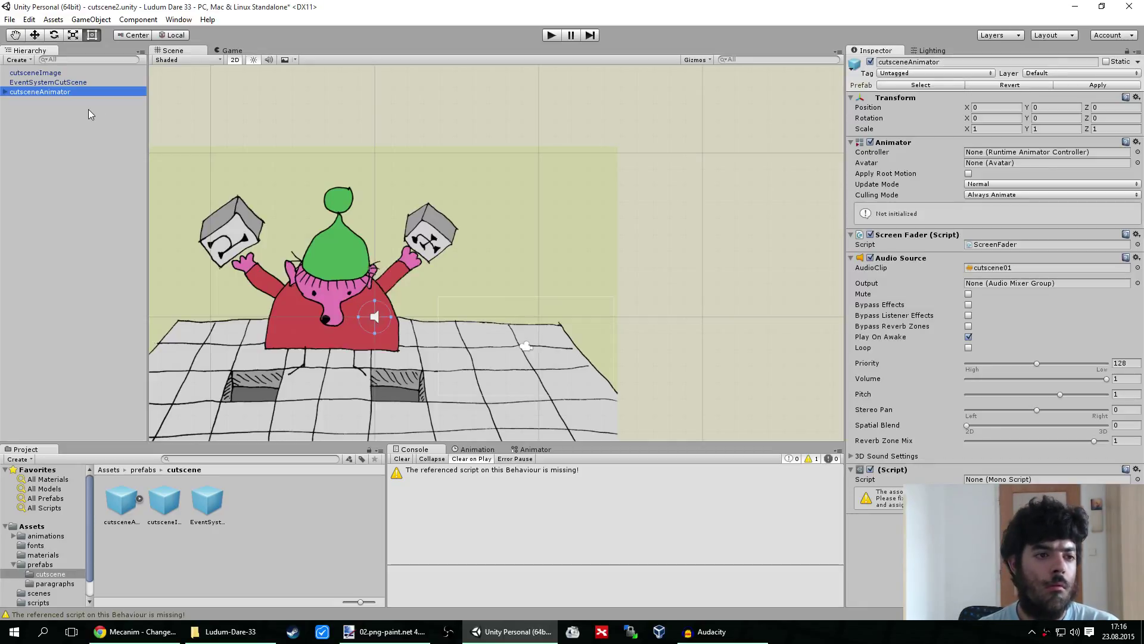
{"action": "left_click", "coordinate": [88, 109]}
Delete the renamed cutsceneAnimator object and place a fresh instance of its prefab in the cutscene2 scene
{"action": "left_click", "coordinate": [62, 92]}
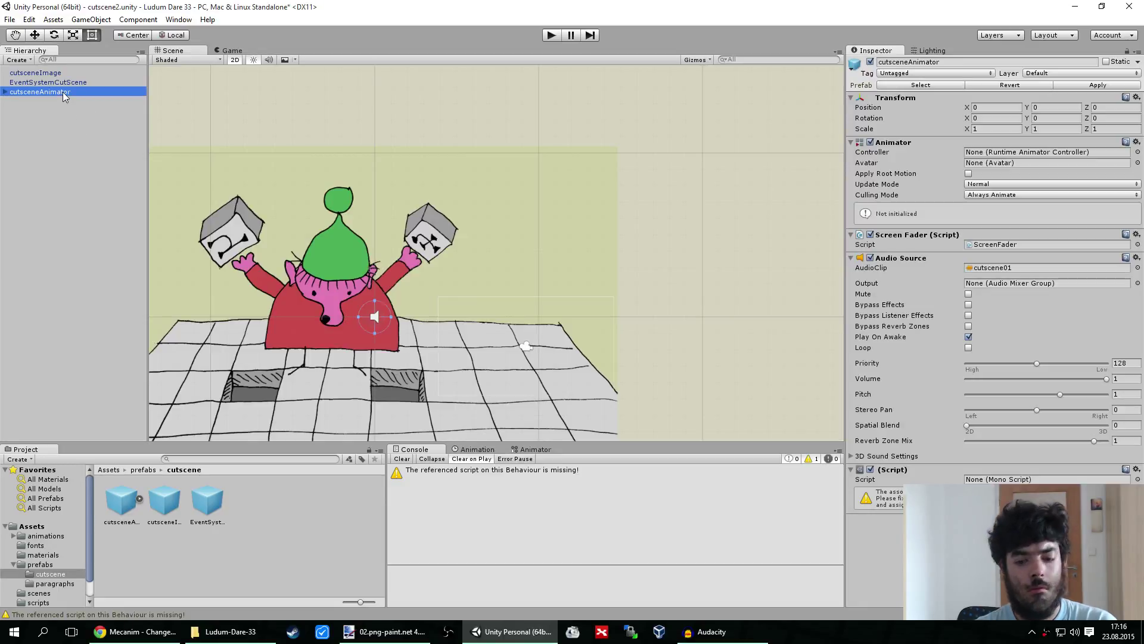
{"action": "key", "text": "Delete"}
{"action": "left_click_drag", "start_coordinate": [118, 501], "coordinate": [54, 123]}
{"action": "left_click", "coordinate": [53, 107]}
{"action": "left_click", "coordinate": [51, 93]}
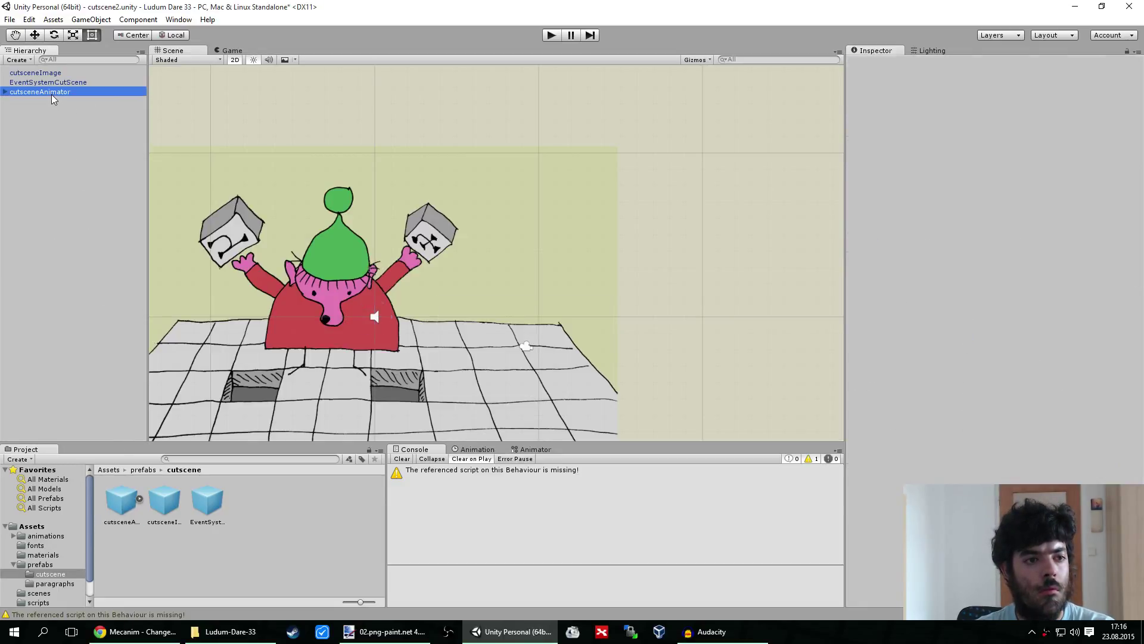
{"action": "key", "text": "Delete"}
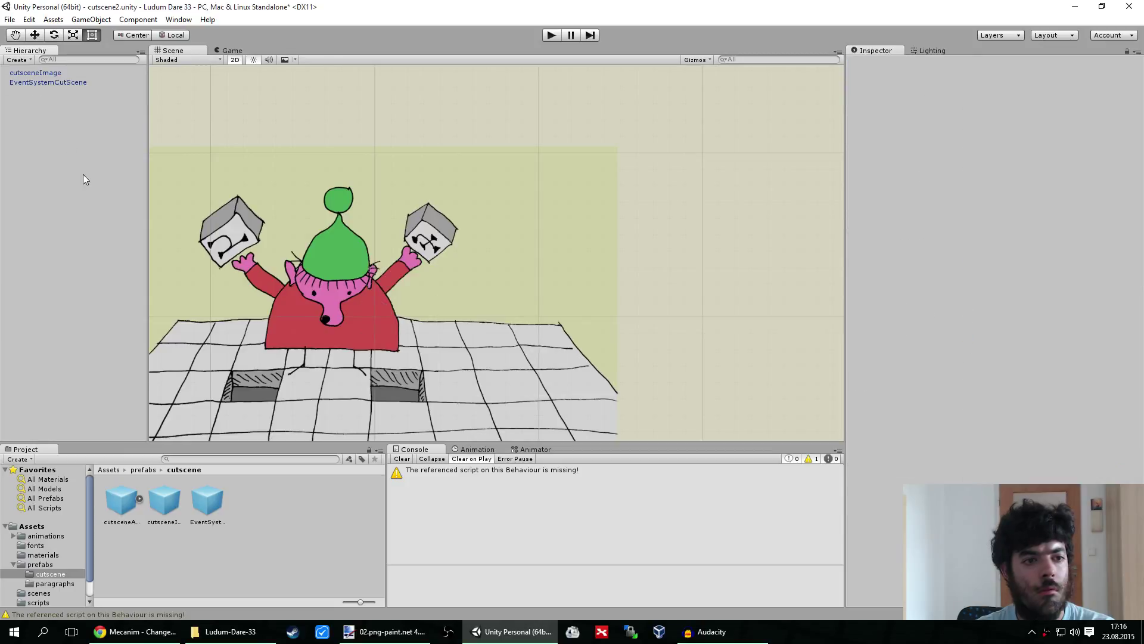
{"action": "left_click", "coordinate": [139, 499]}
{"action": "left_click", "coordinate": [140, 499]}
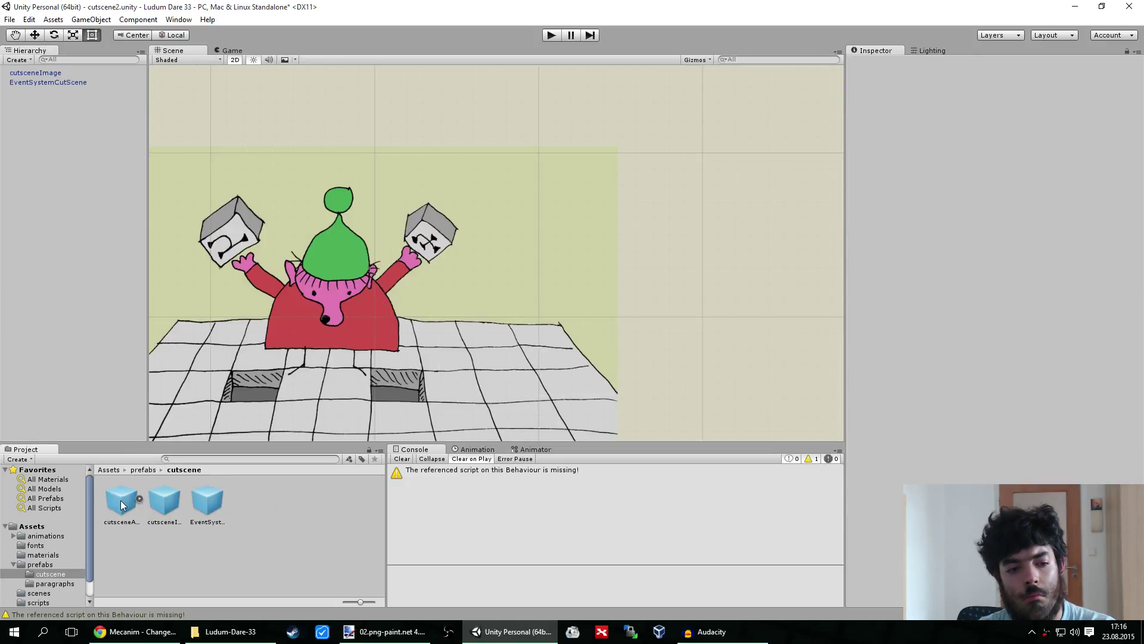
{"action": "left_click_drag", "start_coordinate": [121, 504], "coordinate": [51, 99]}
{"action": "left_click", "coordinate": [50, 136]}
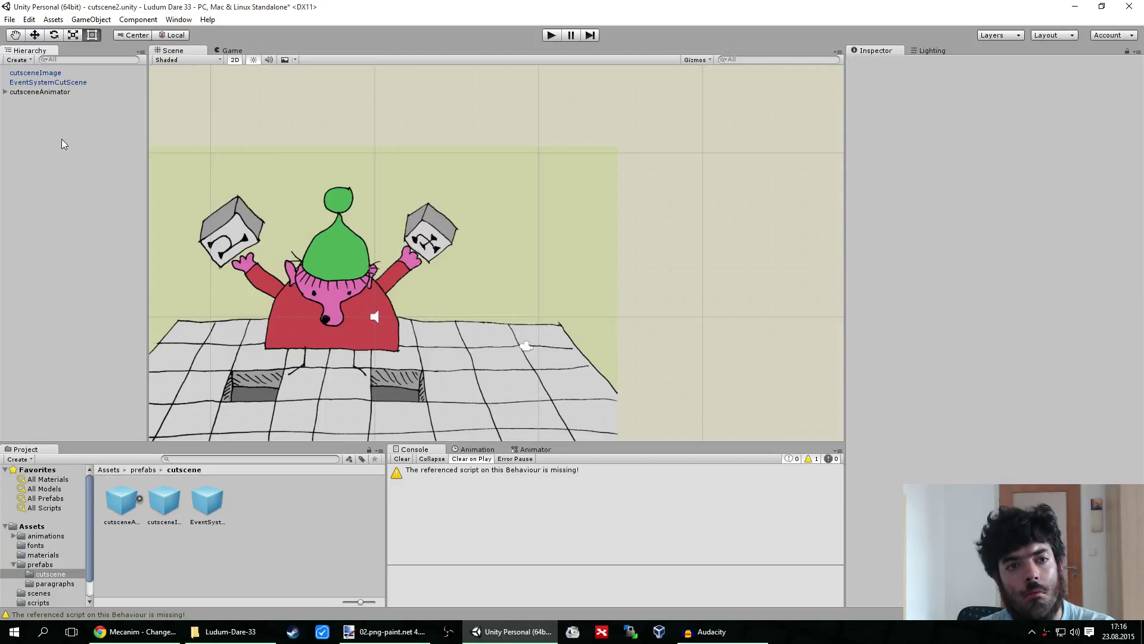
Compare the components of the cutsceneAnimator instance and its source prefab, looking for the missing script
{"action": "left_click", "coordinate": [67, 94]}
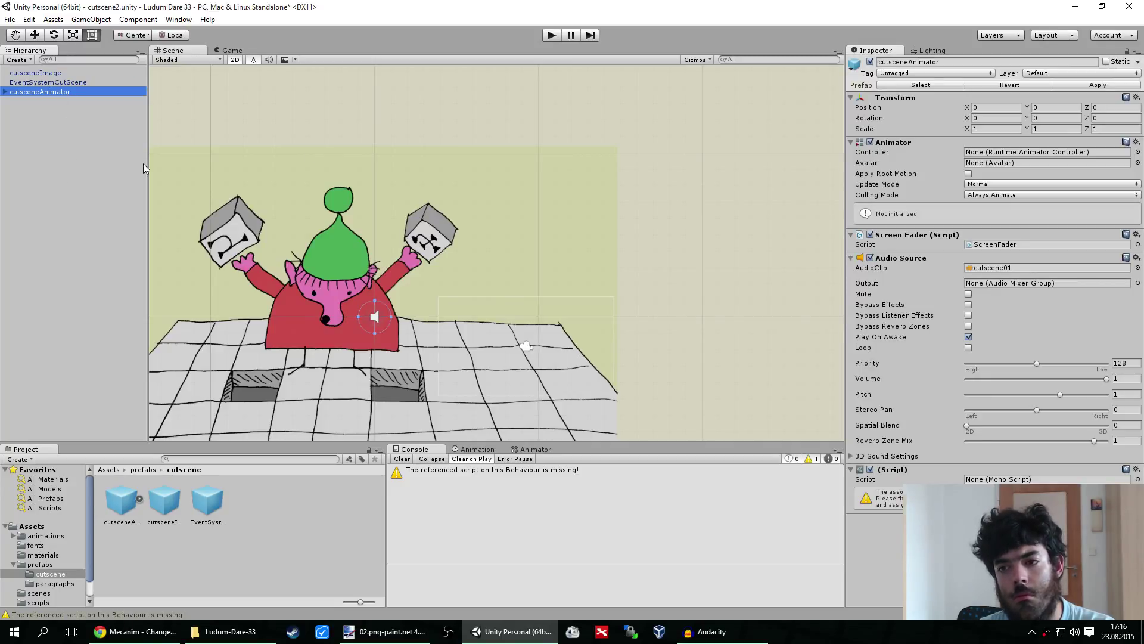
{"action": "left_click", "coordinate": [910, 85]}
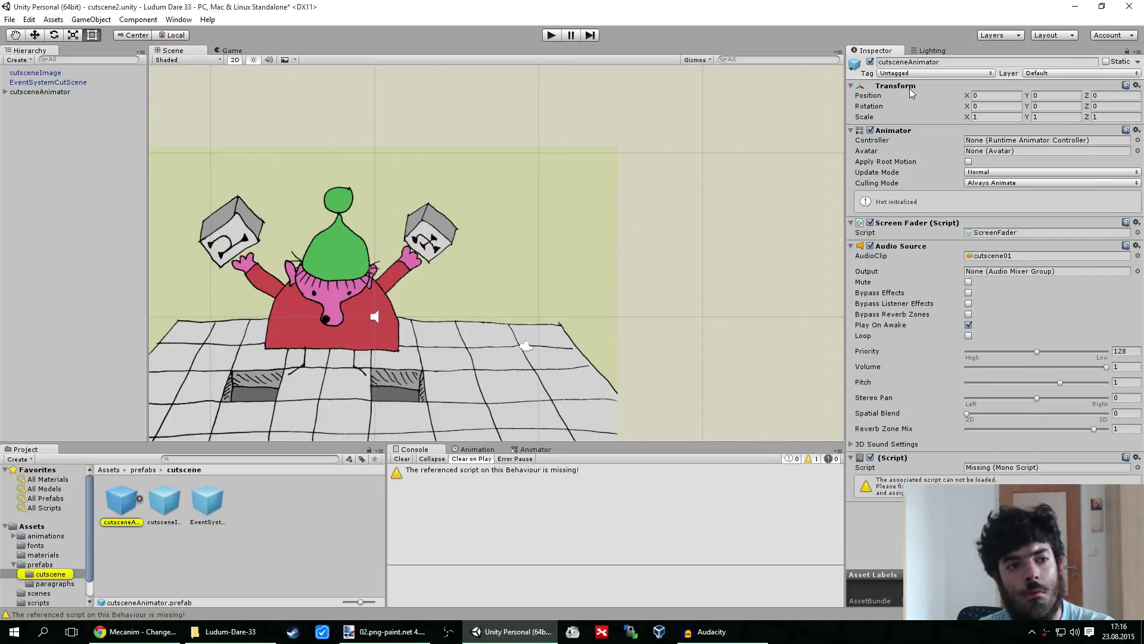
{"action": "left_click", "coordinate": [72, 94]}
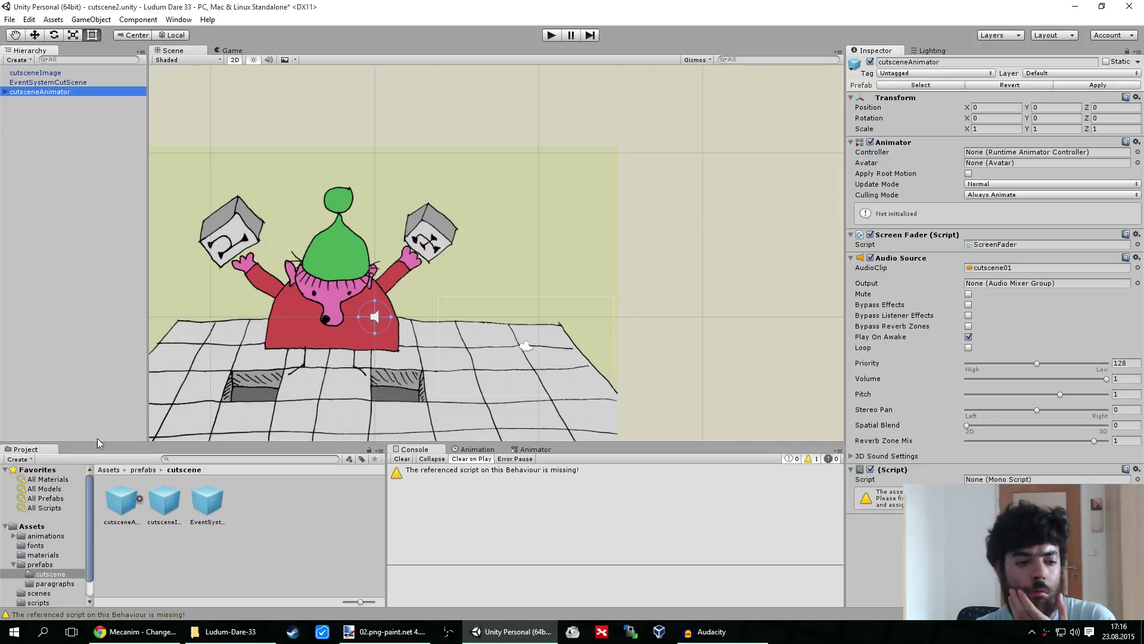
Assign the cutscene02 controller from the animations/cutscene folder to cutsceneAnimator's Animator component
{"action": "left_click", "coordinate": [38, 536]}
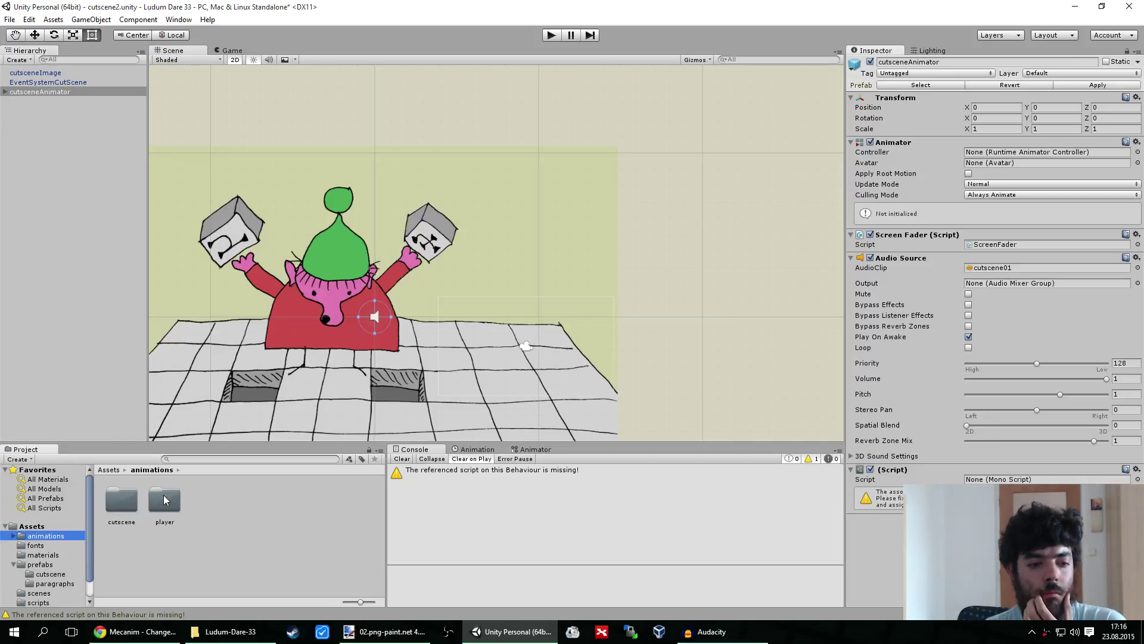
{"action": "double_click", "coordinate": [125, 502]}
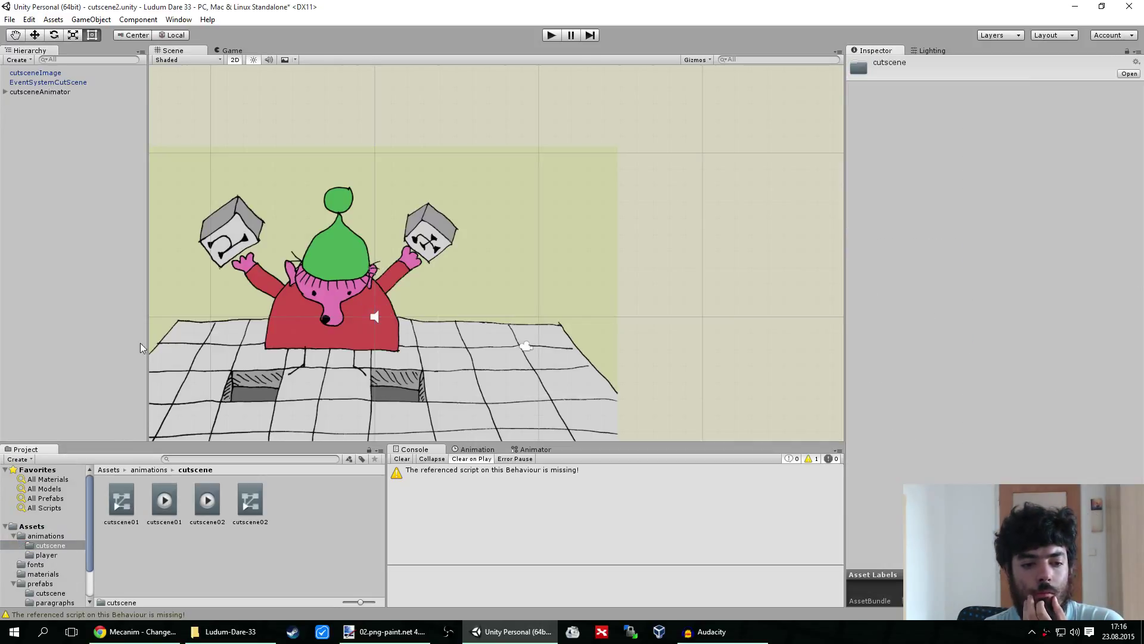
{"action": "left_click", "coordinate": [59, 92]}
{"action": "left_click", "coordinate": [208, 510]}
{"action": "left_click_drag", "start_coordinate": [210, 512], "coordinate": [338, 483]}
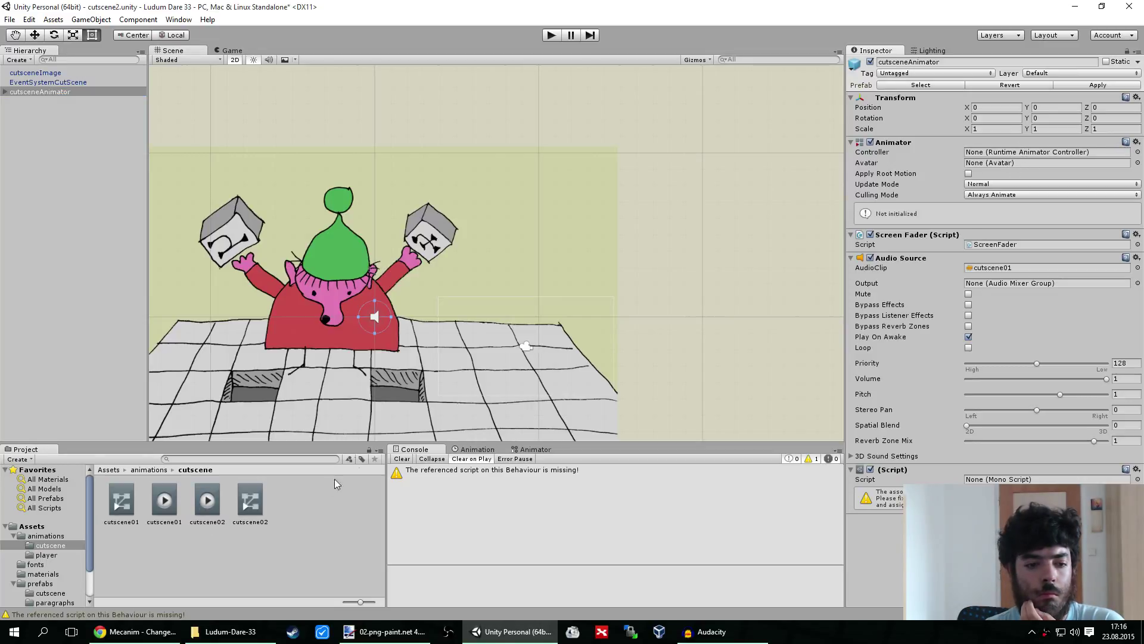
{"action": "left_click_drag", "start_coordinate": [250, 501], "coordinate": [990, 156]}
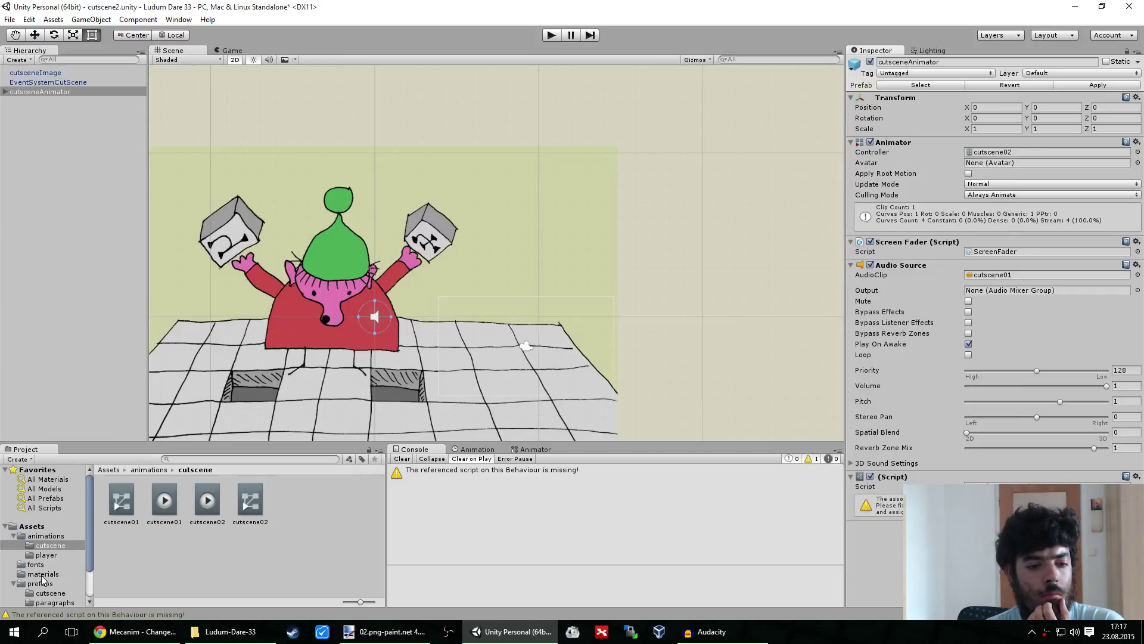
Set cutsceneAnimator's Audio Source clip to cutscene02 and move the object to the start of the scene's object list
{"action": "scroll", "coordinate": [54, 566], "scroll_direction": "down", "scroll_amount": 2}
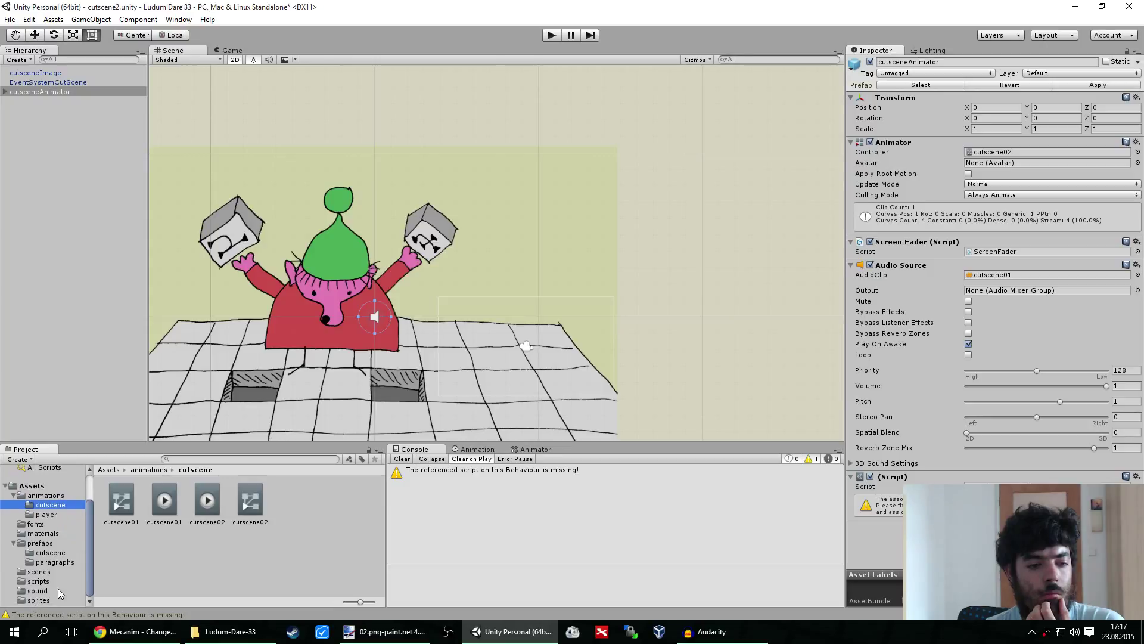
{"action": "left_click", "coordinate": [38, 591]}
{"action": "left_click_drag", "start_coordinate": [165, 501], "coordinate": [1011, 282]}
{"action": "left_click", "coordinate": [226, 546]}
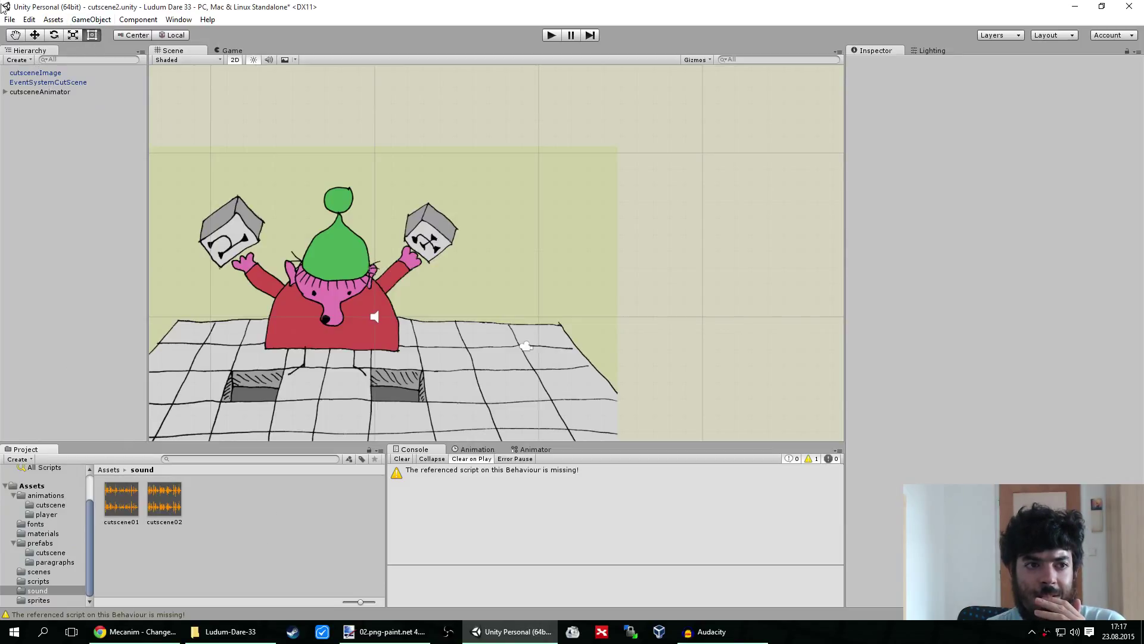
{"action": "left_click_drag", "start_coordinate": [65, 95], "coordinate": [55, 70]}
{"action": "left_click", "coordinate": [61, 134]}
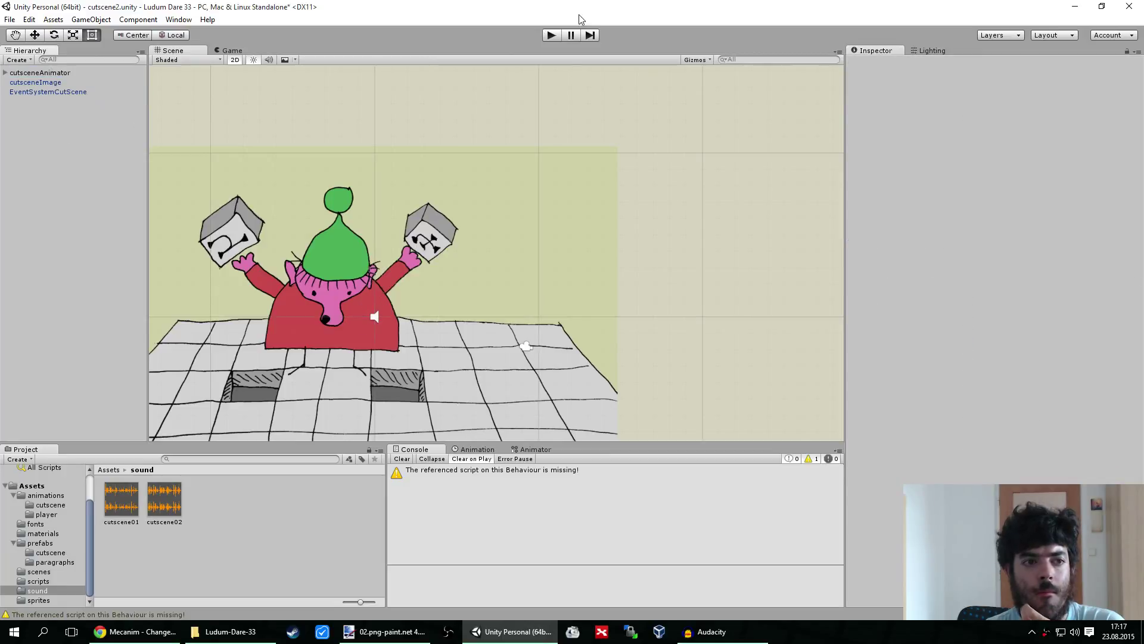
Play the cutscene2 scene briefly, stop play mode and inspect cutsceneAnimator's components for the missing script
{"action": "left_click", "coordinate": [550, 36]}
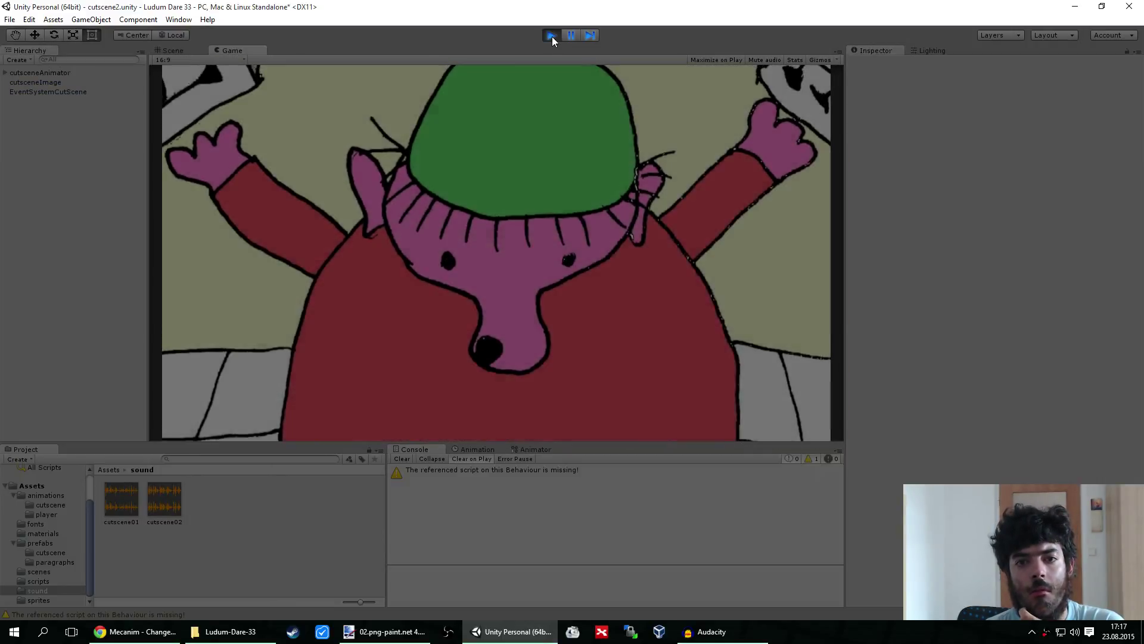
{"action": "left_click", "coordinate": [552, 37]}
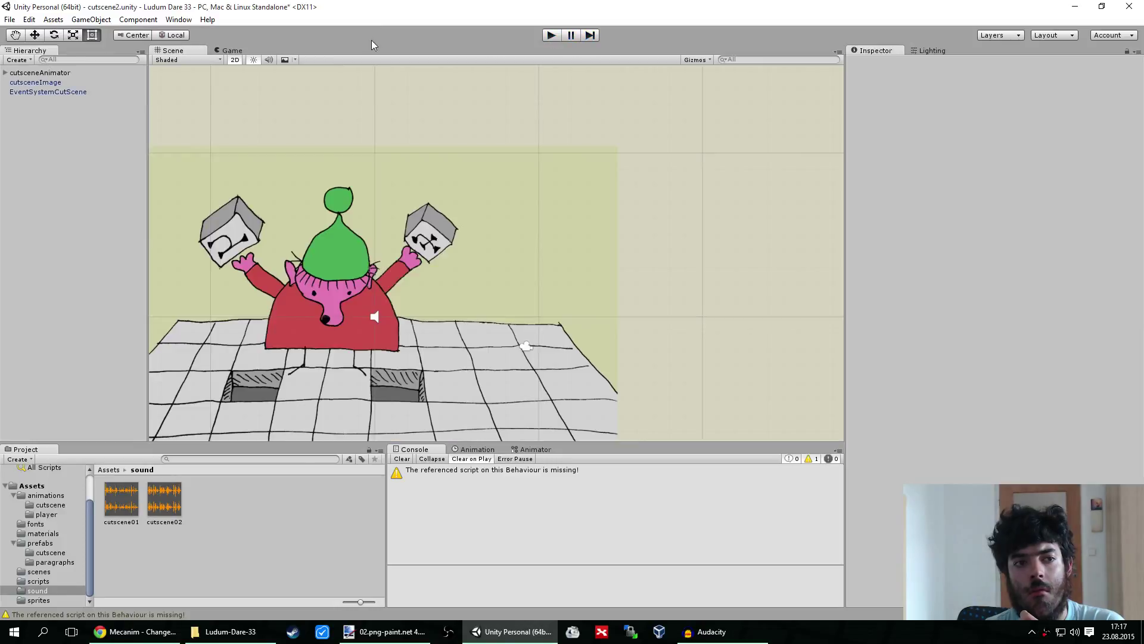
{"action": "left_click", "coordinate": [61, 71]}
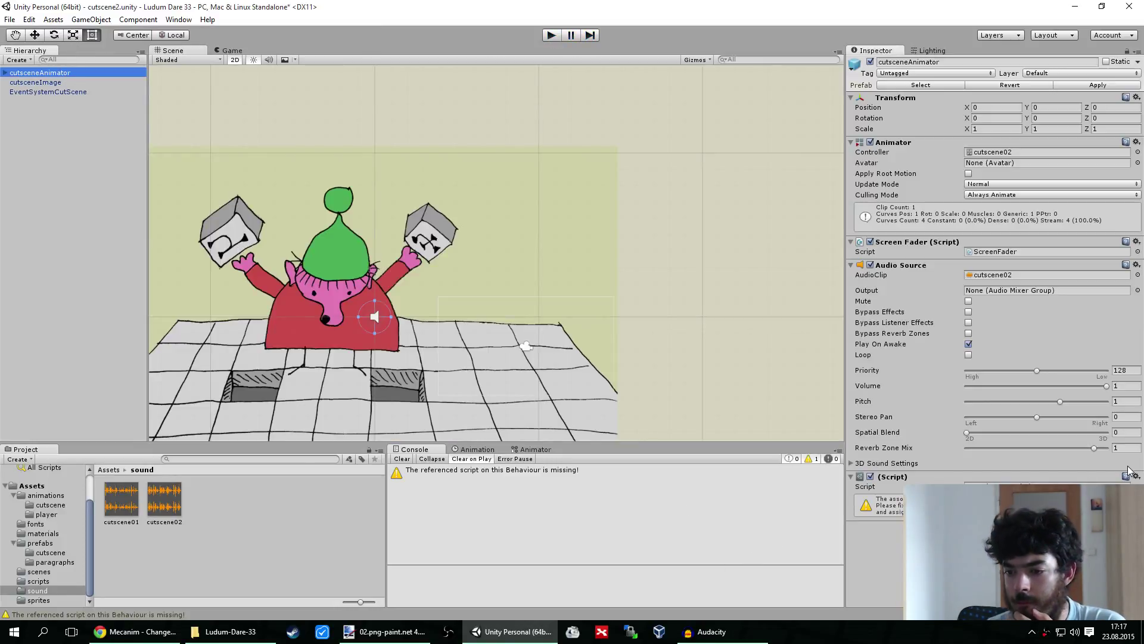
Remove the missing script component from the cutsceneAnimator prefab in the prefabs/cutscene folder
{"action": "left_click", "coordinate": [40, 581]}
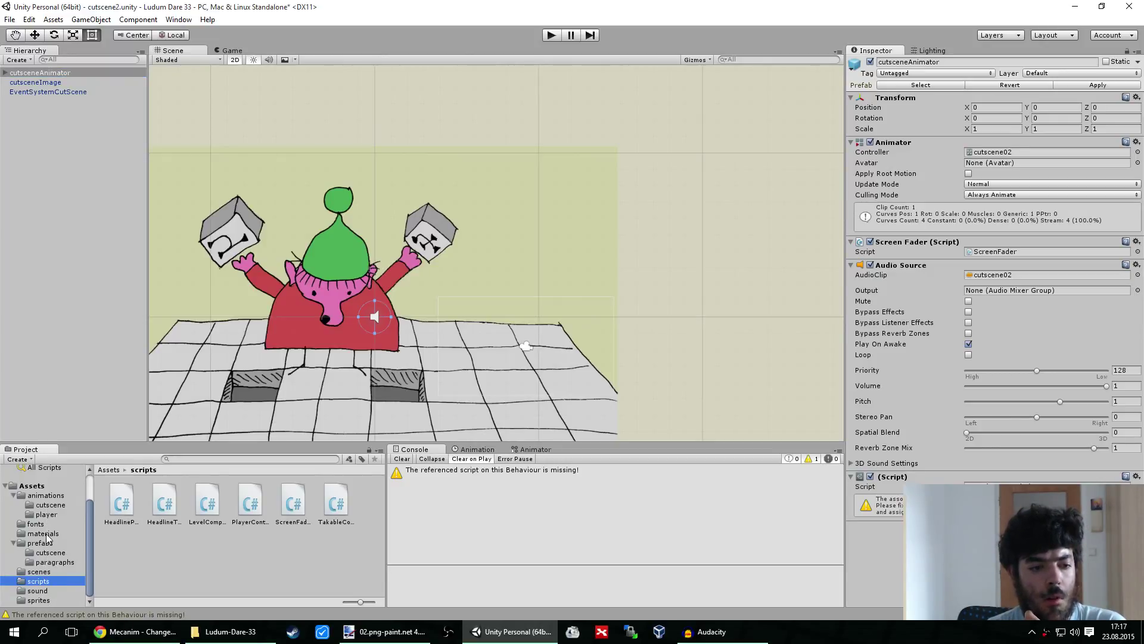
{"action": "left_click", "coordinate": [45, 553]}
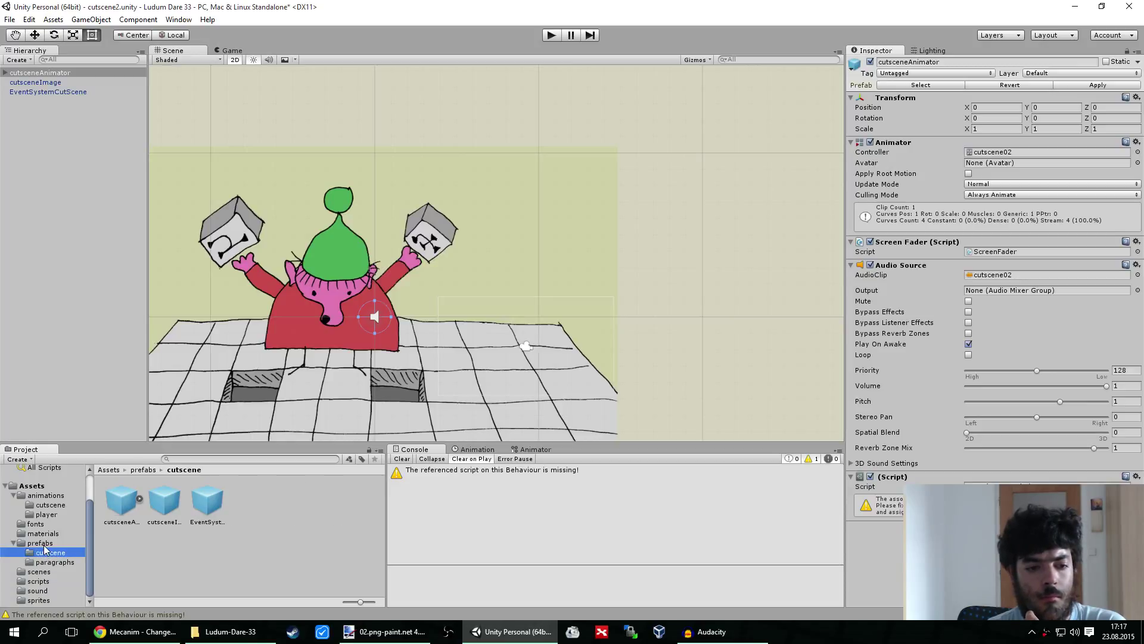
{"action": "left_click", "coordinate": [127, 509]}
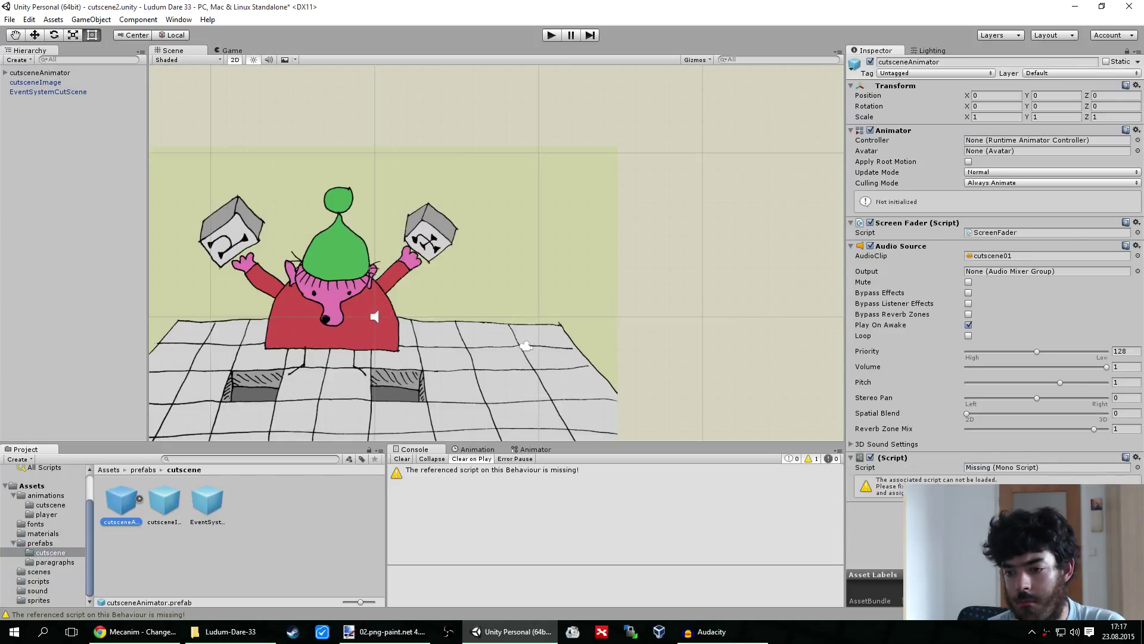
{"action": "left_click", "coordinate": [1137, 457]}
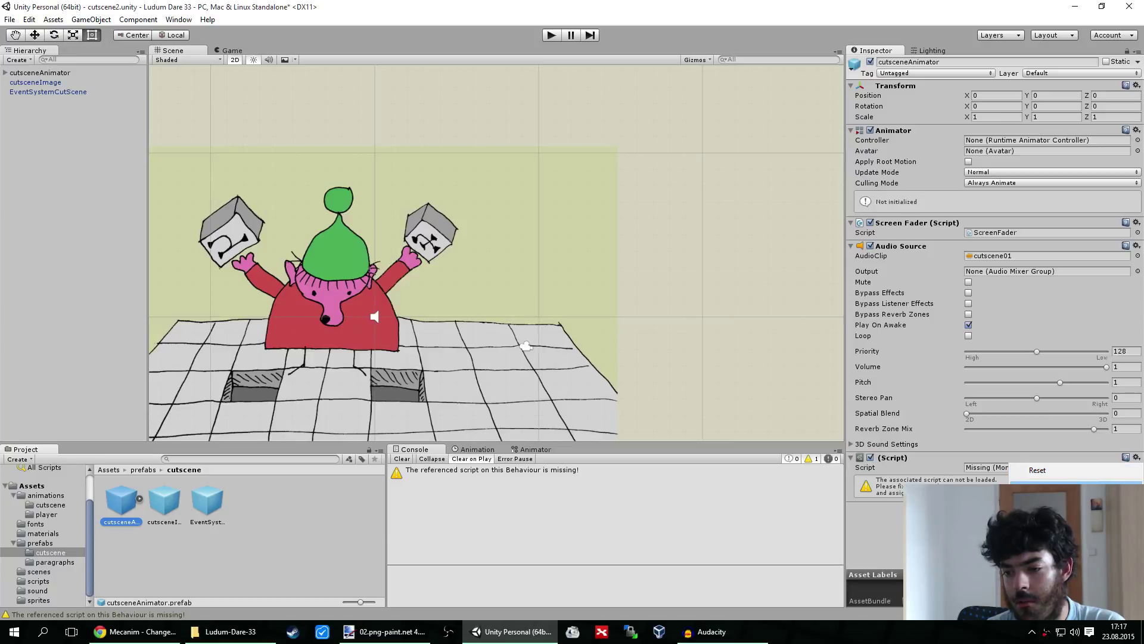
{"action": "left_click", "coordinate": [1040, 479]}
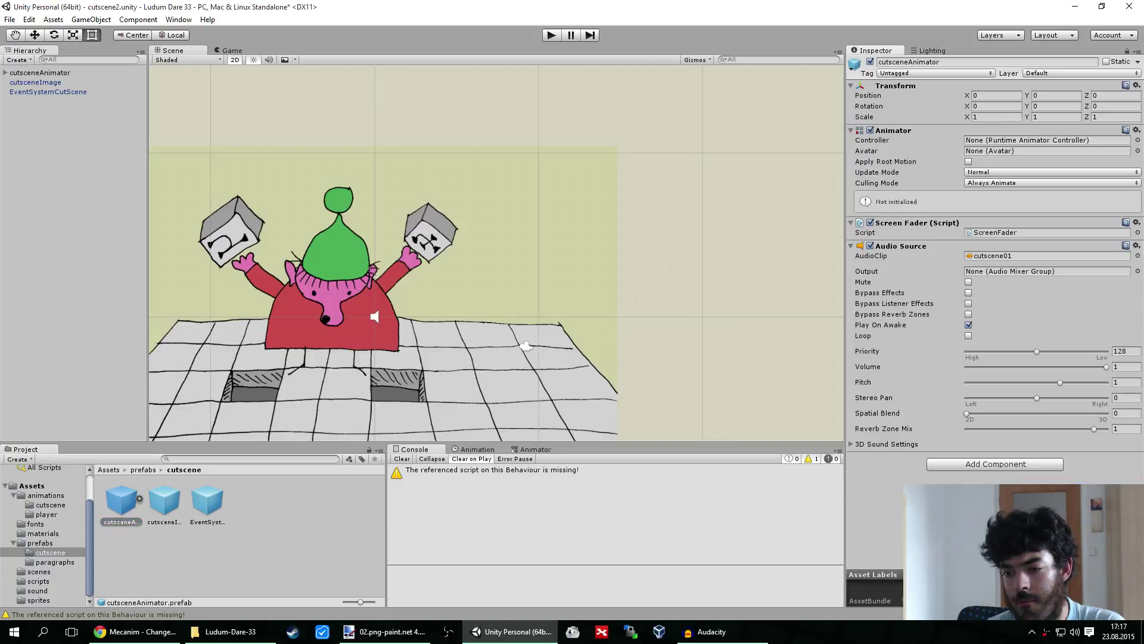
Replace the scene's cutsceneAnimator with a new instance of the cleaned prefab and place it above cutsceneImage
{"action": "left_click", "coordinate": [47, 73]}
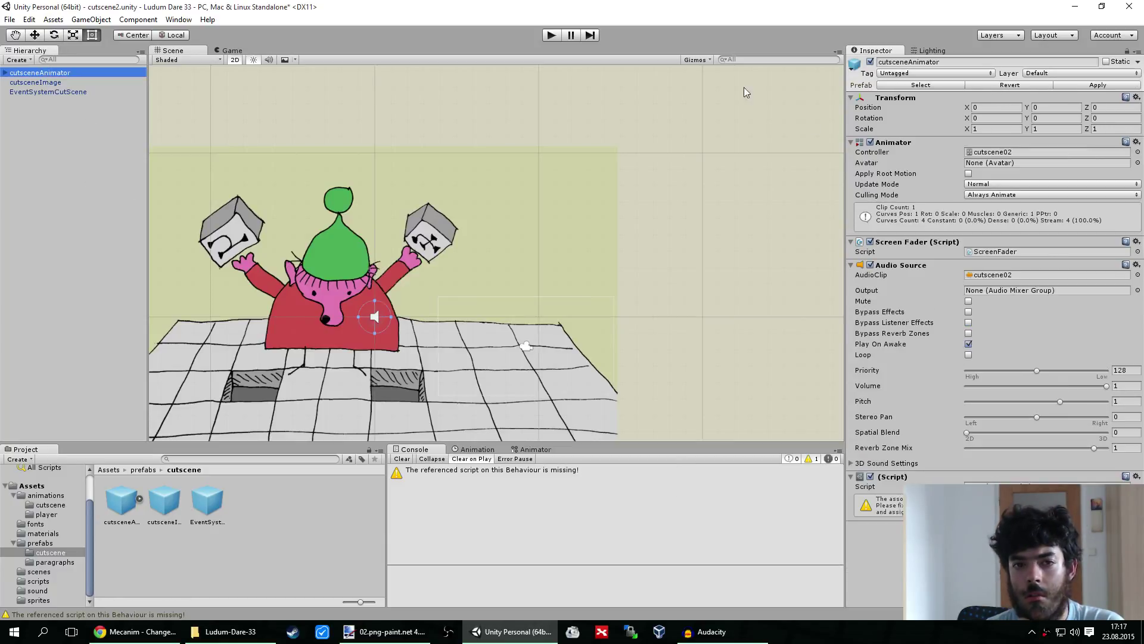
{"action": "key", "text": "Delete"}
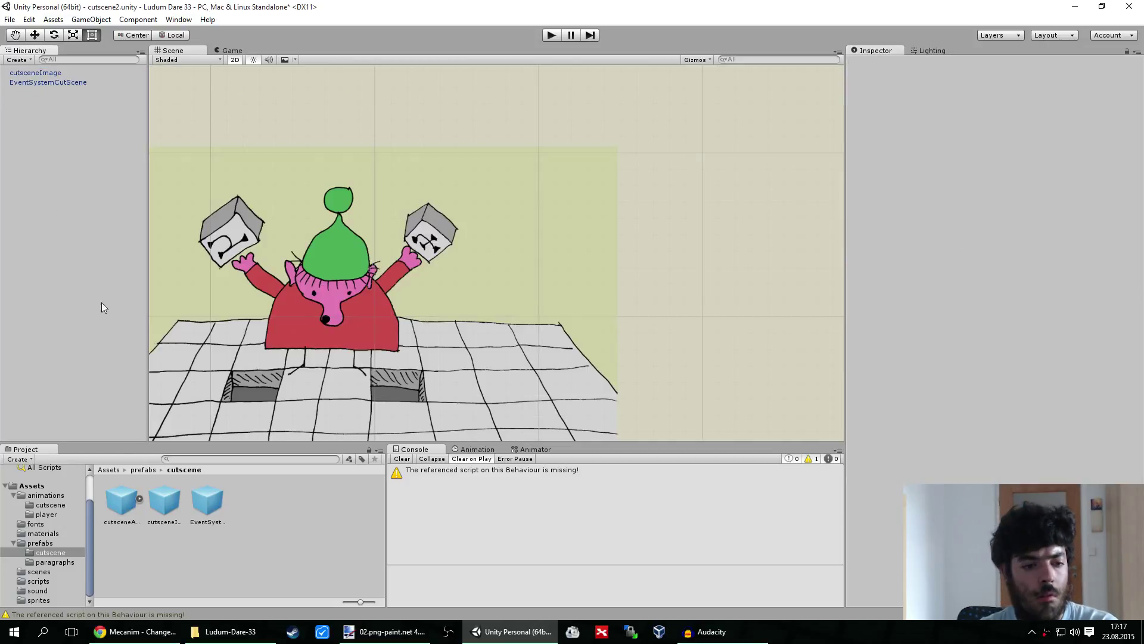
{"action": "left_click_drag", "start_coordinate": [119, 495], "coordinate": [99, 230]}
{"action": "left_click", "coordinate": [99, 230]}
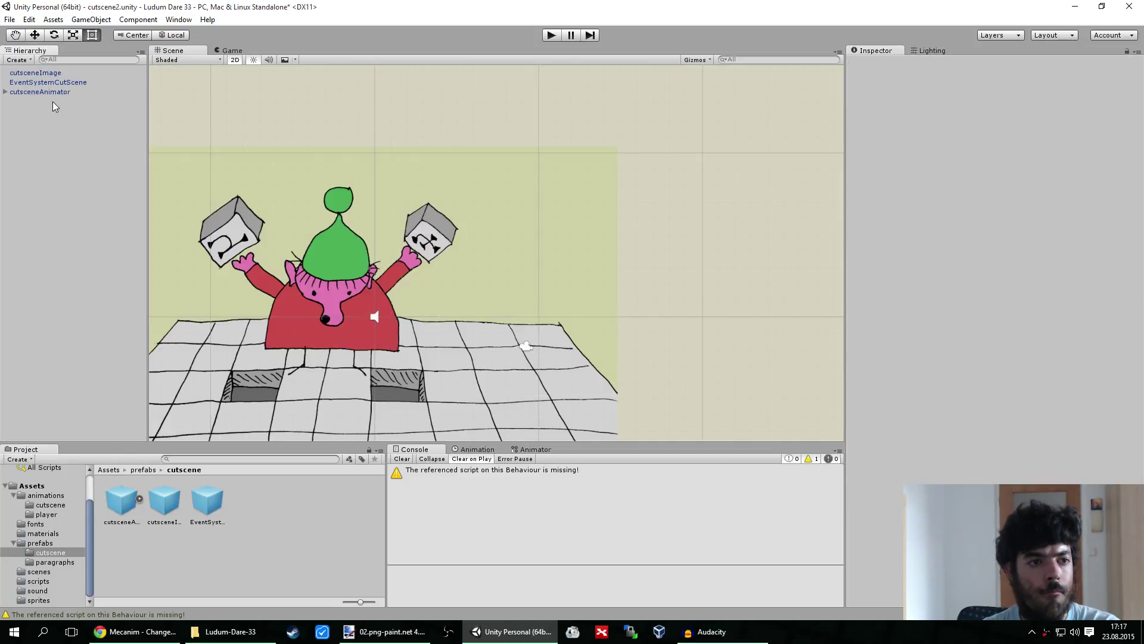
{"action": "left_click", "coordinate": [51, 92]}
{"action": "left_click_drag", "start_coordinate": [49, 92], "coordinate": [43, 71]}
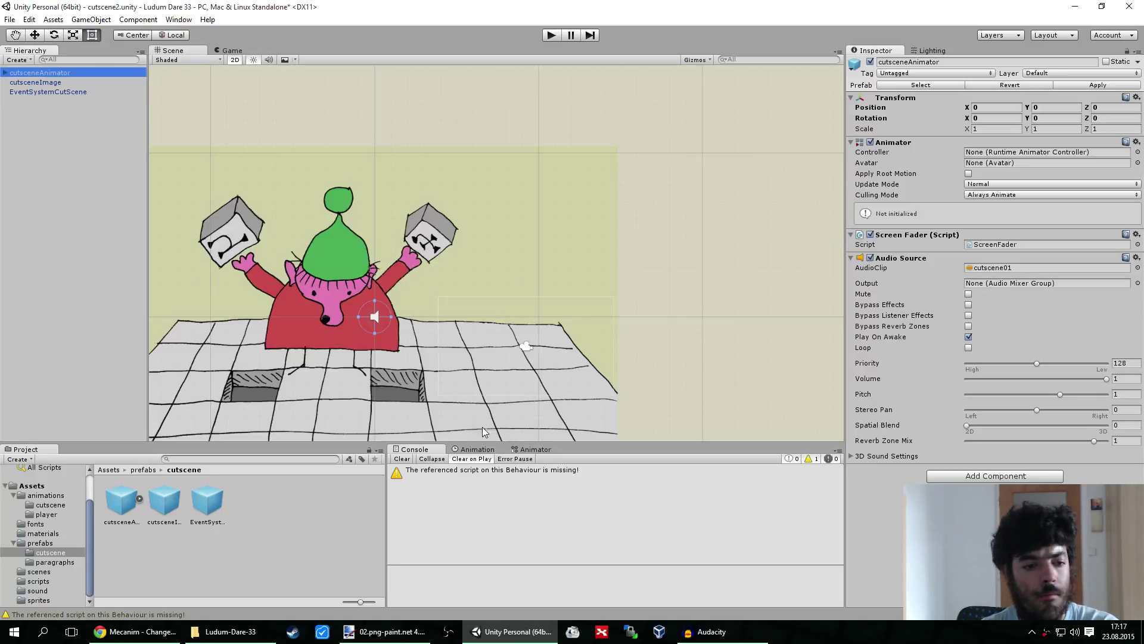
Set cutsceneAnimator's Audio Source clip to None and apply the change to the prefab
{"action": "left_click", "coordinate": [1137, 268]}
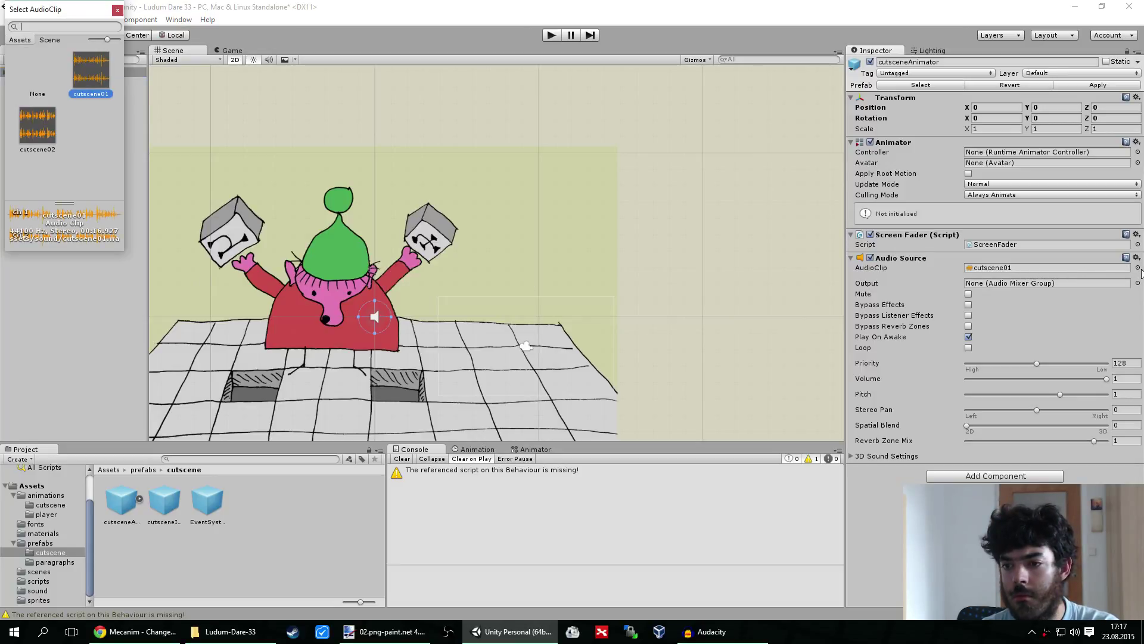
{"action": "left_click", "coordinate": [49, 76]}
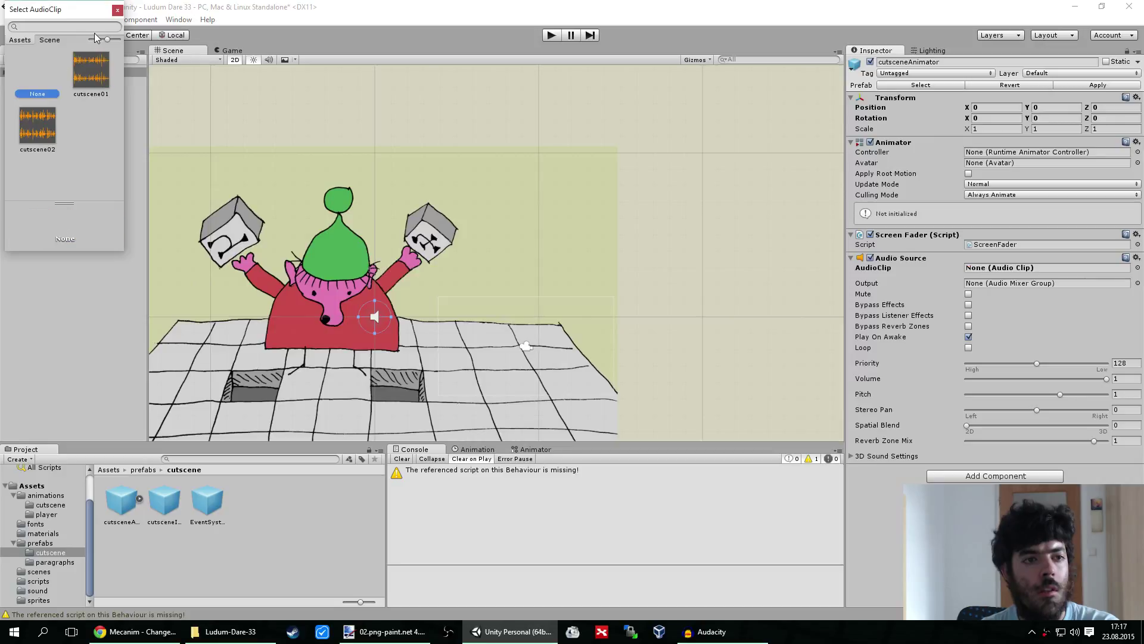
{"action": "left_click", "coordinate": [116, 12]}
{"action": "left_click", "coordinate": [1101, 86]}
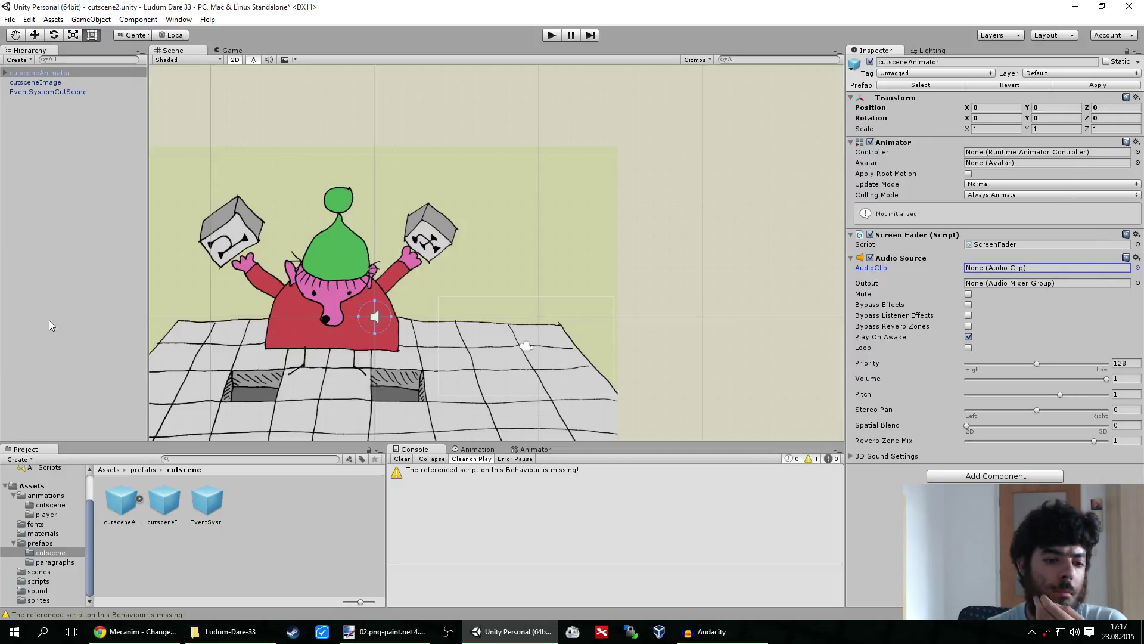
{"action": "left_click", "coordinate": [14, 544]}
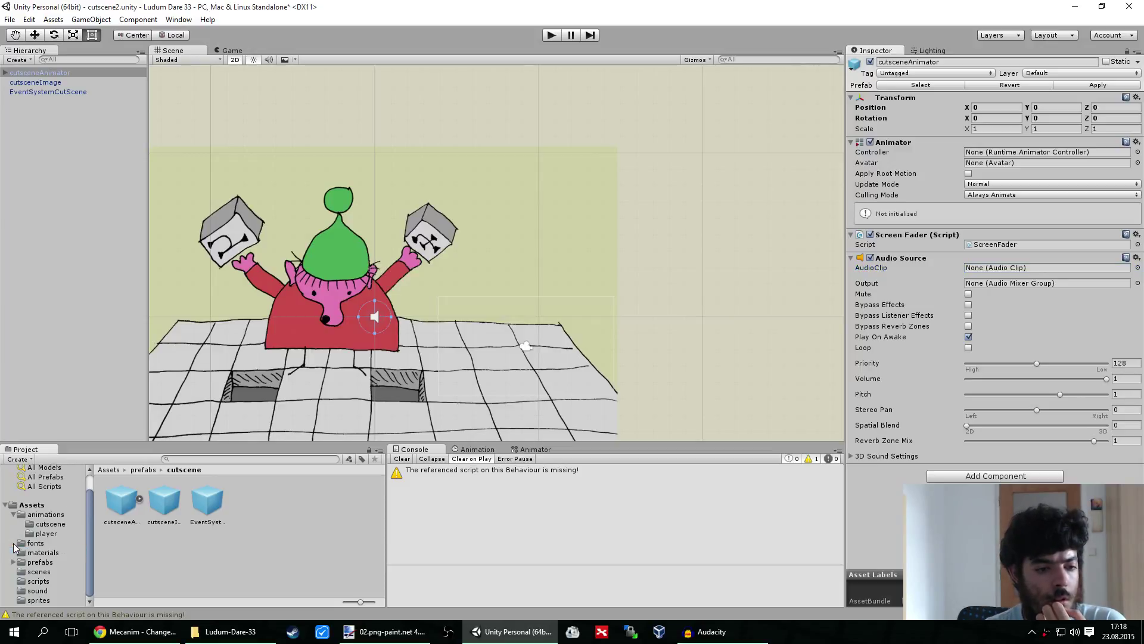
Assign the cutscene02 controller and the cutscene02 audio clip to cutsceneAnimator, and save the cutscene2 scene
{"action": "left_click", "coordinate": [41, 524]}
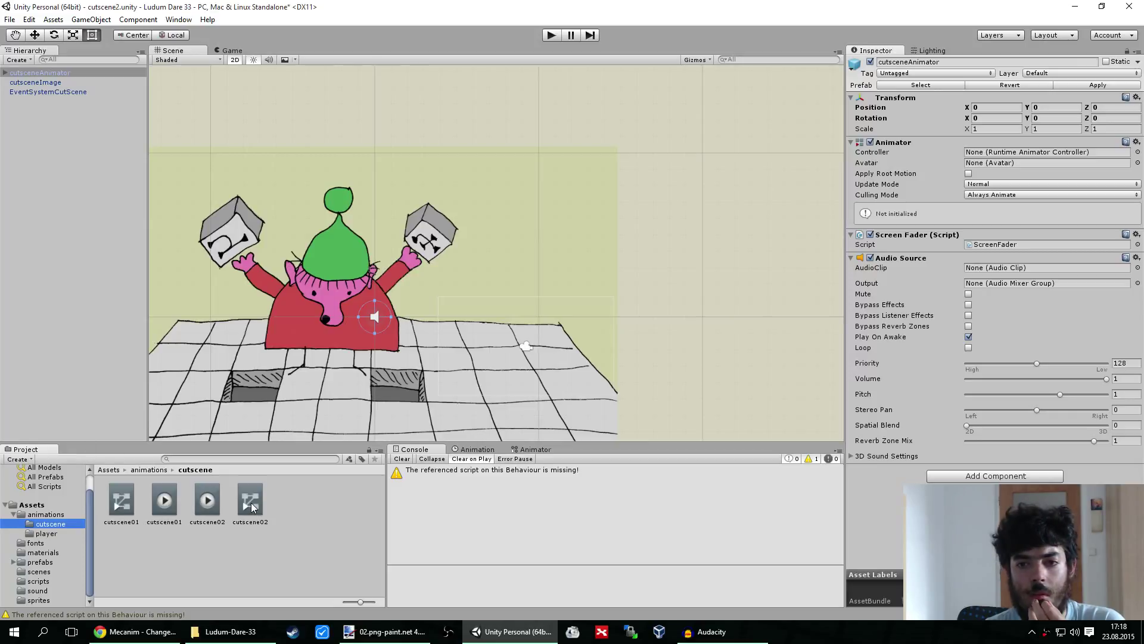
{"action": "left_click_drag", "start_coordinate": [251, 506], "coordinate": [536, 341]}
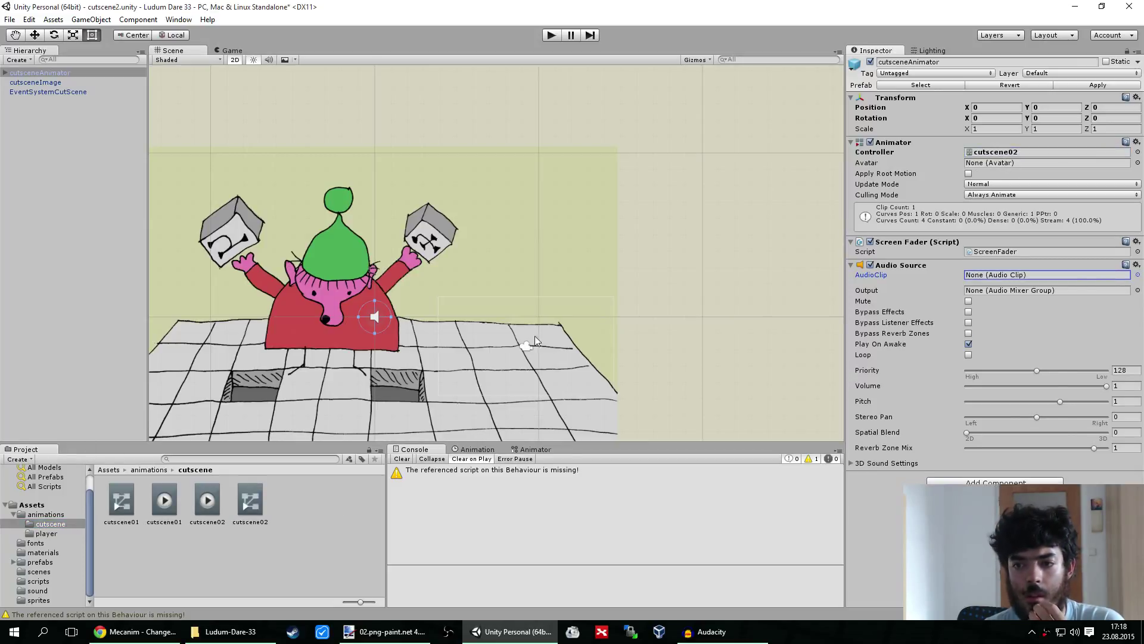
{"action": "left_click", "coordinate": [35, 590]}
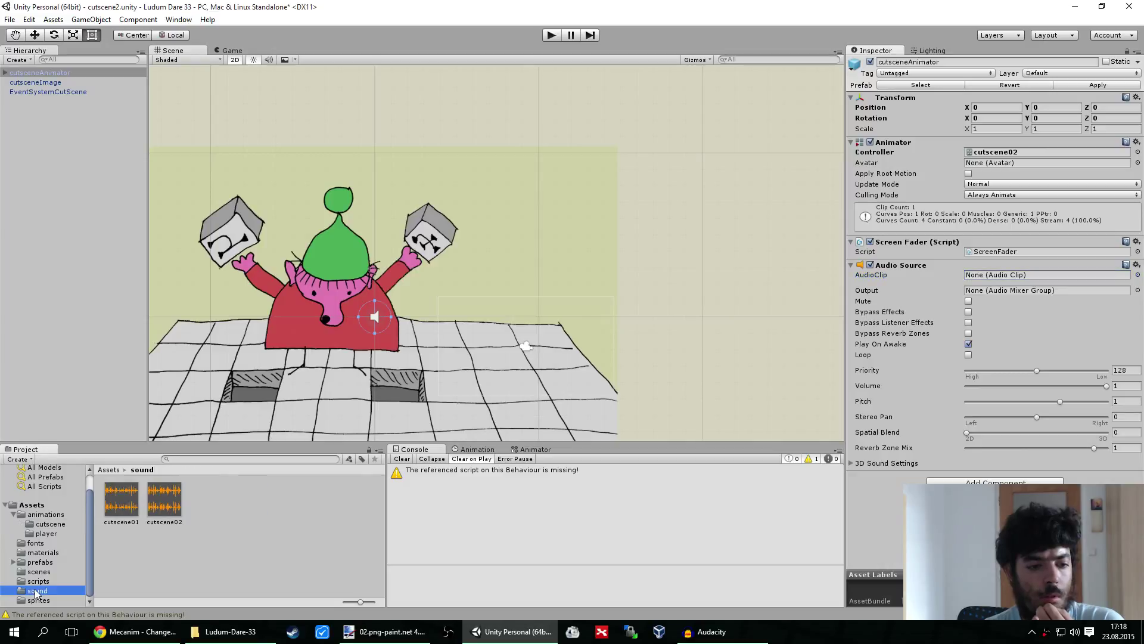
{"action": "left_click_drag", "start_coordinate": [172, 504], "coordinate": [986, 275]}
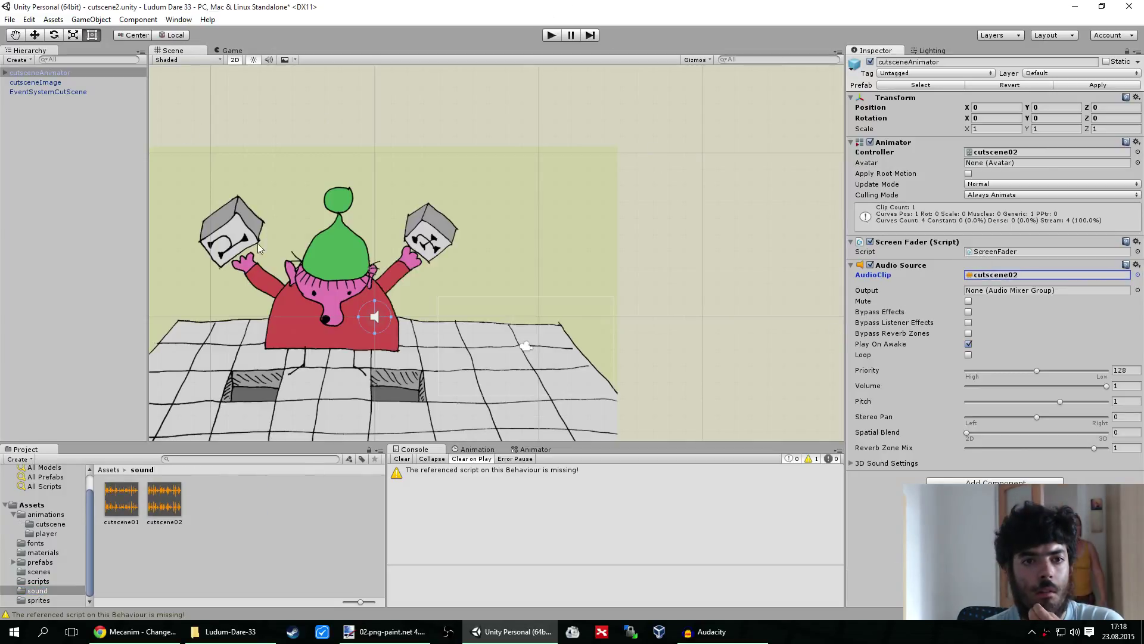
{"action": "key", "text": "ctrl+s"}
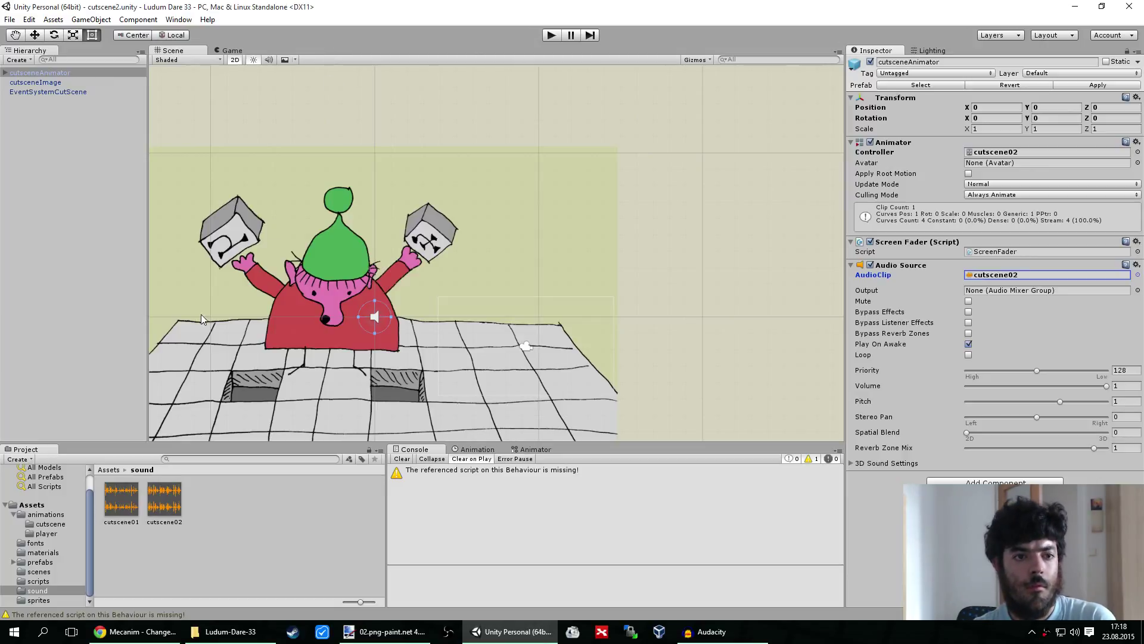
Open the cutscene1 scene and assign the cutscene01 sound to cutsceneAnimator's Audio Source
{"action": "left_click", "coordinate": [38, 571]}
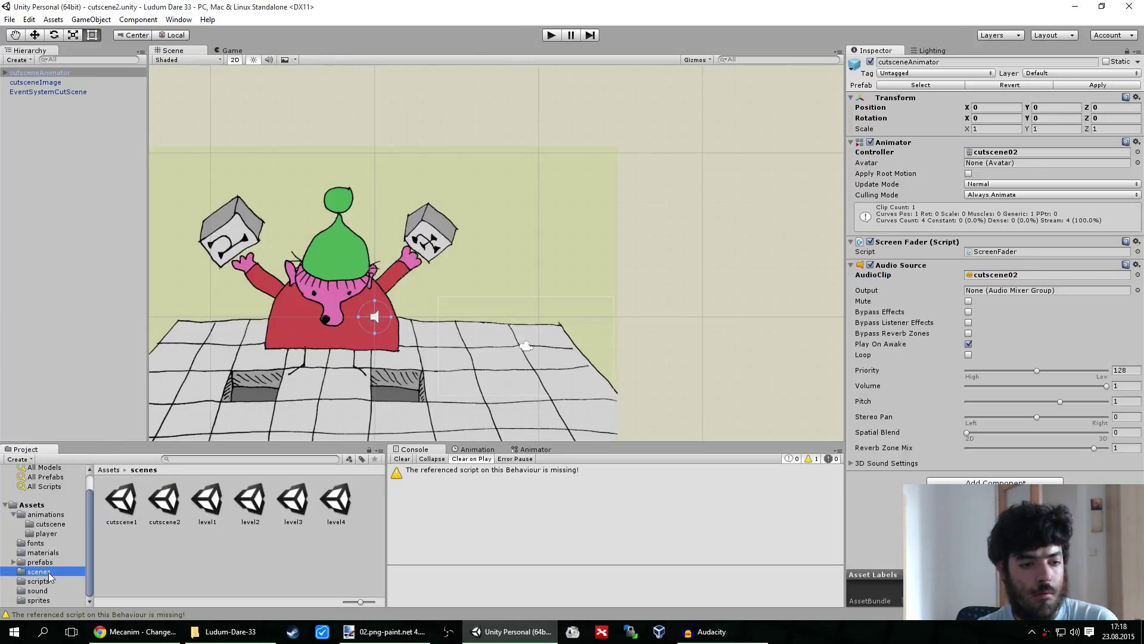
{"action": "double_click", "coordinate": [122, 503]}
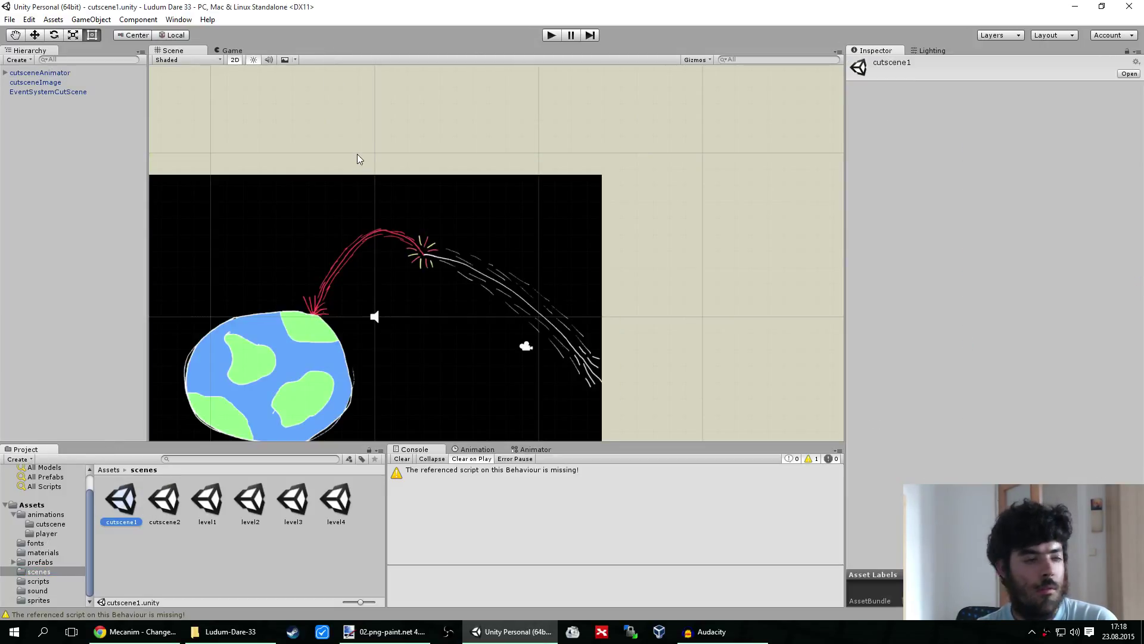
{"action": "middle_click_drag", "start_coordinate": [358, 158], "coordinate": [458, 92]}
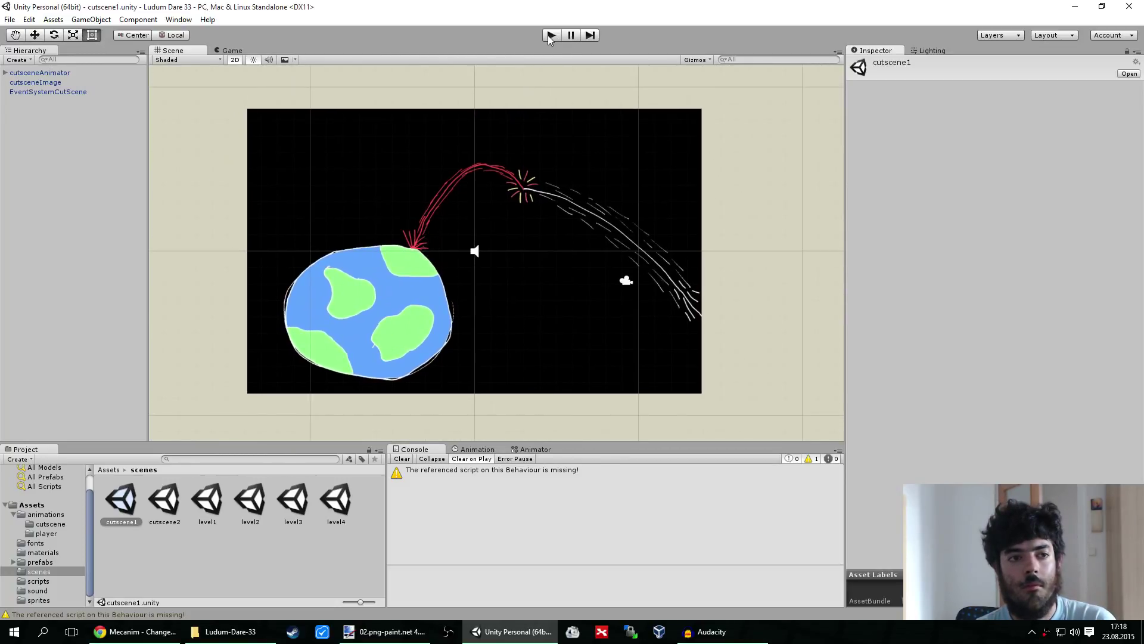
{"action": "left_click", "coordinate": [40, 73]}
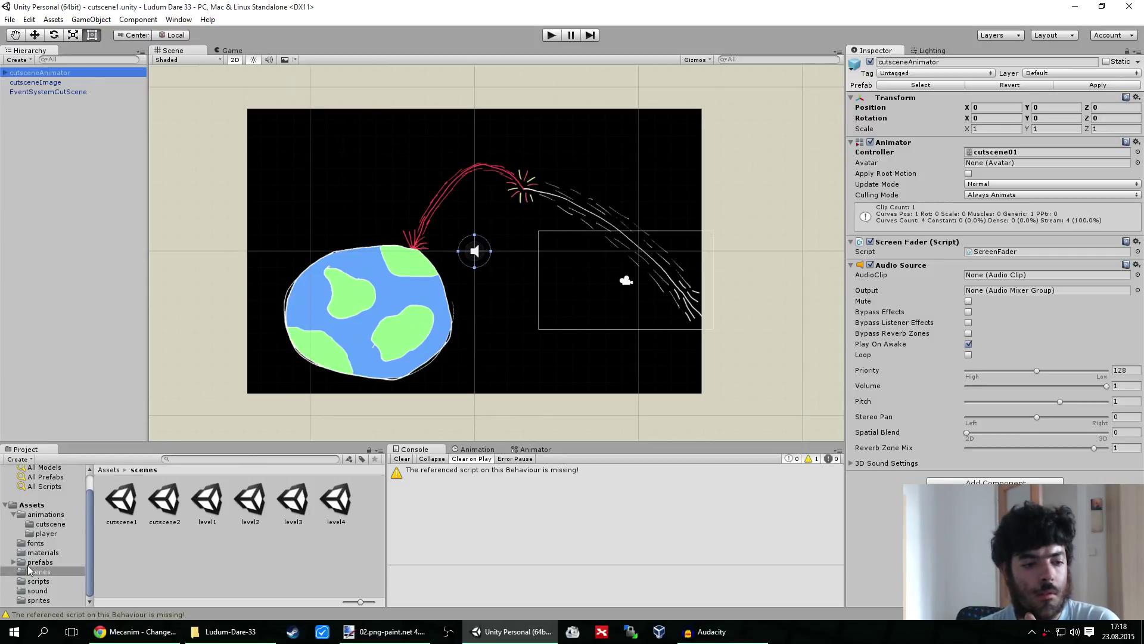
{"action": "left_click", "coordinate": [36, 591]}
{"action": "left_click_drag", "start_coordinate": [130, 520], "coordinate": [987, 278]}
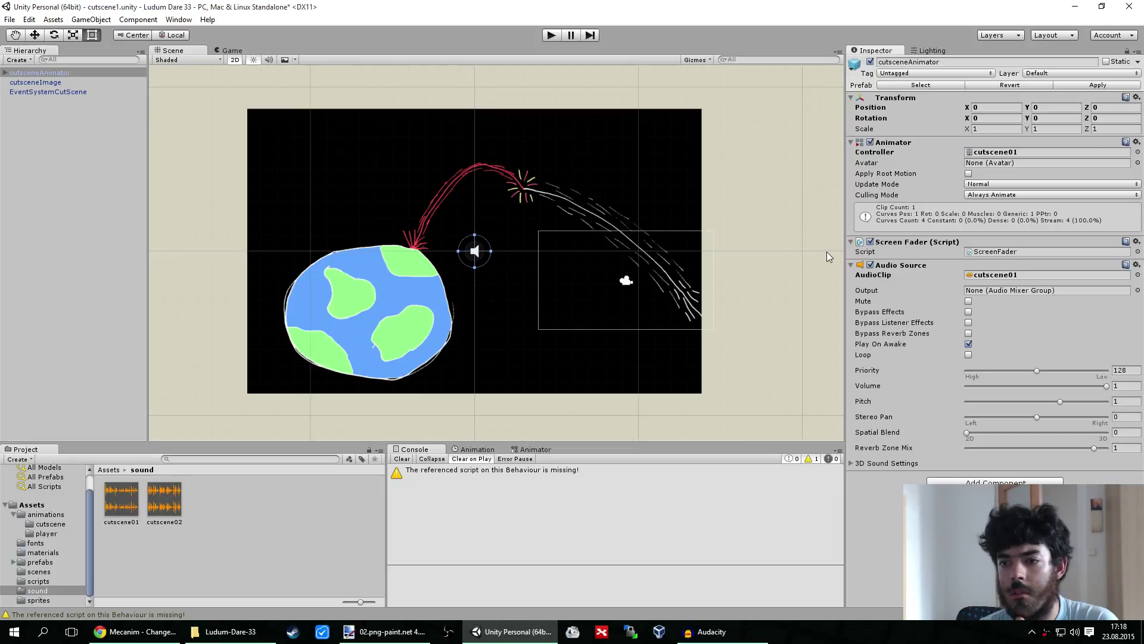
Play the cutscene1 scene to check its fade and the transition to the following scene, and stop play mode
{"action": "left_click", "coordinate": [552, 36]}
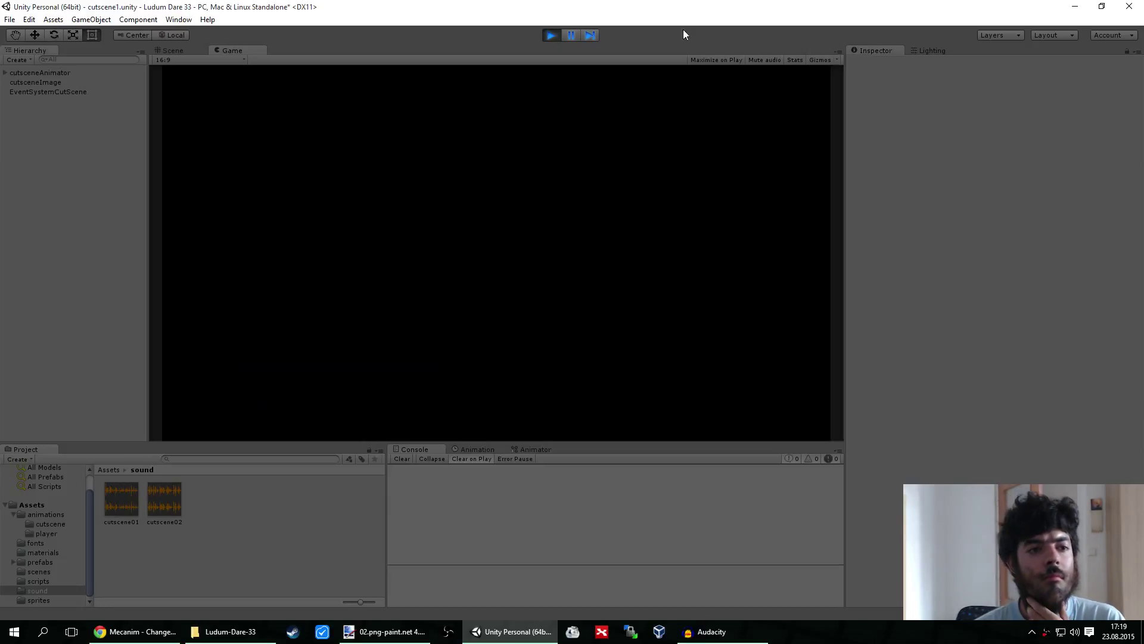
{"action": "left_click", "coordinate": [551, 35]}
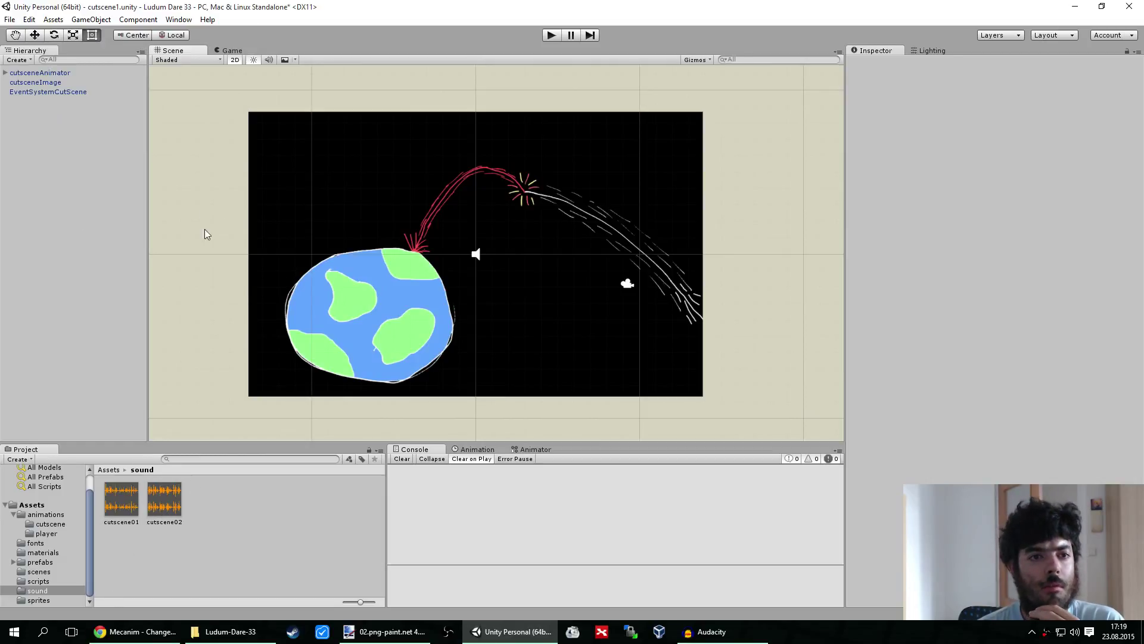
Open the cutscene2 scene, saving the changes made to cutscene1
{"action": "left_click", "coordinate": [40, 572]}
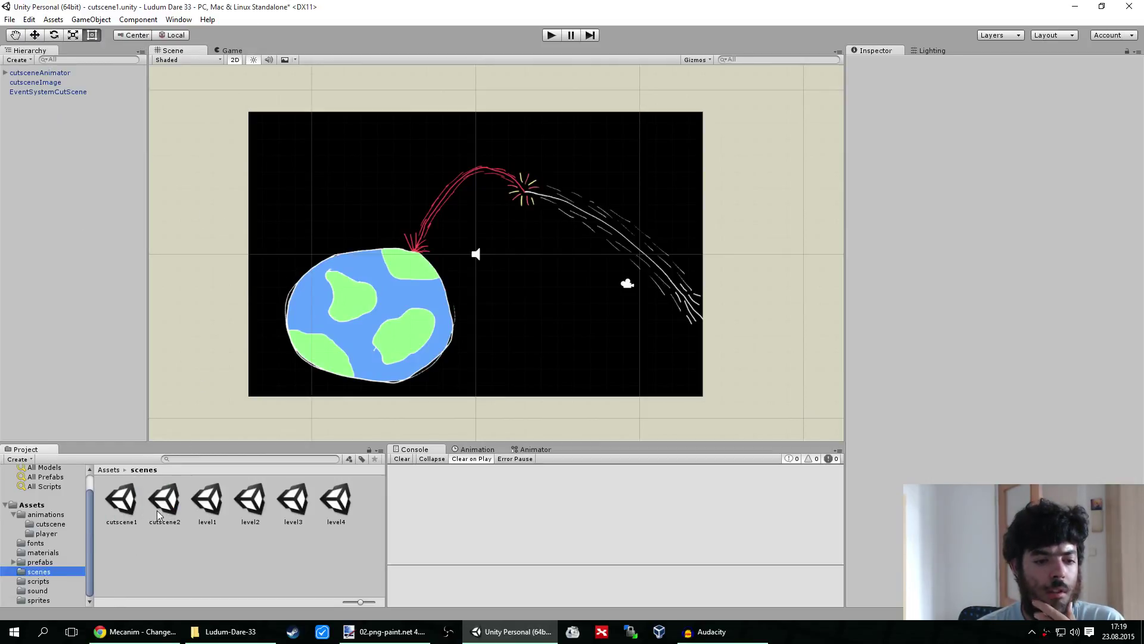
{"action": "double_click", "coordinate": [163, 505]}
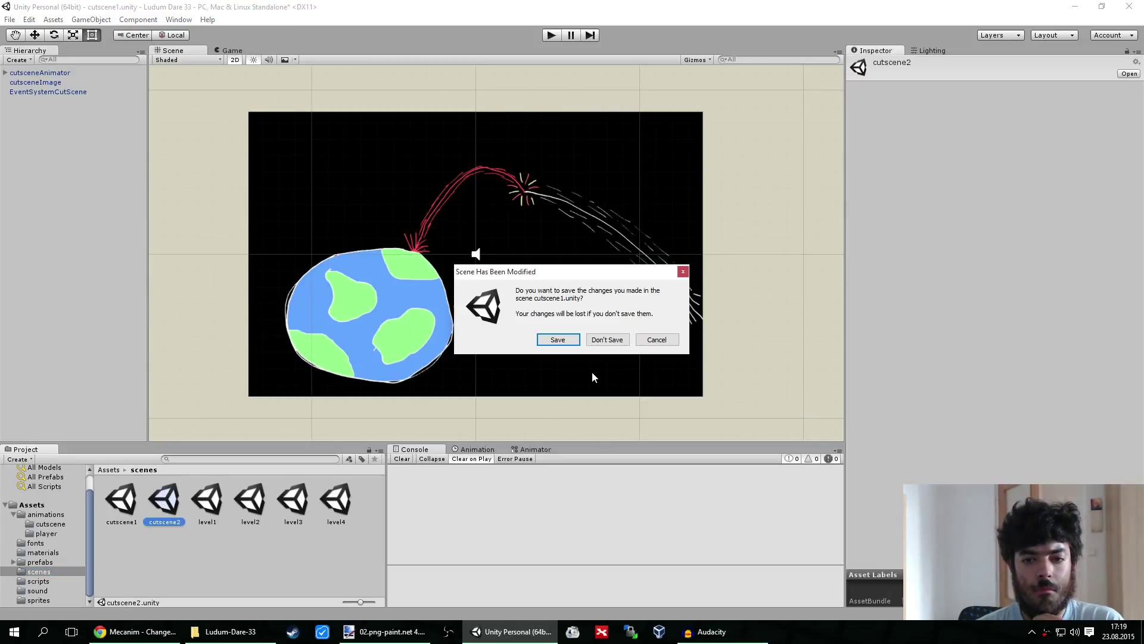
{"action": "left_click", "coordinate": [550, 338]}
{"action": "middle_click_drag", "start_coordinate": [534, 288], "coordinate": [561, 290]}
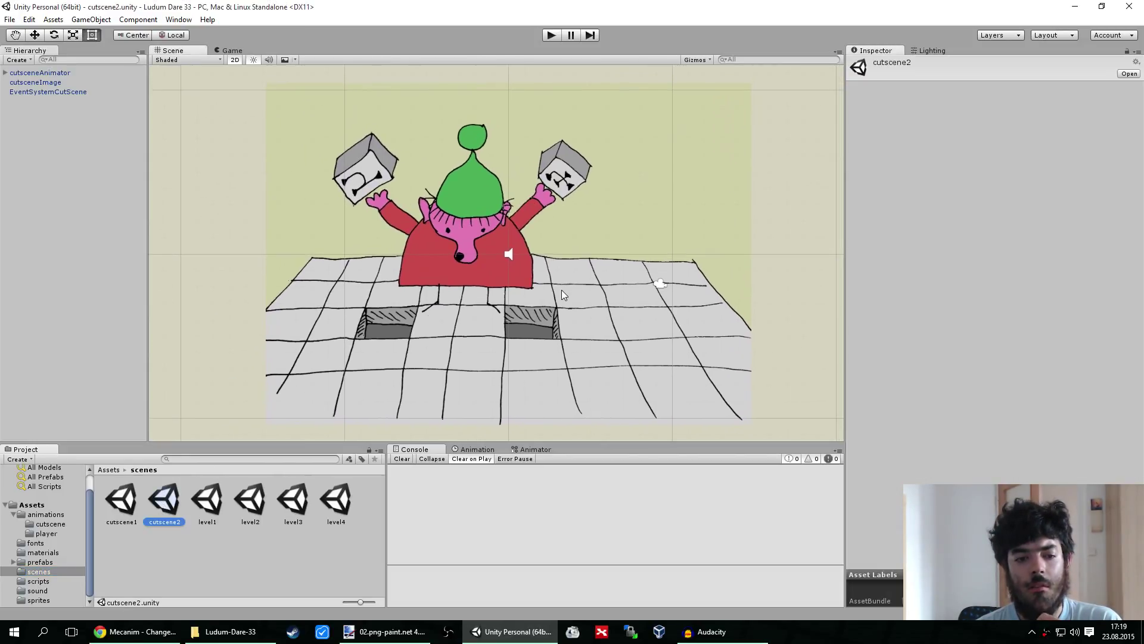
Open the ScreenFader script used by cutsceneAnimator in MonoDevelop and examine its Start method and fade coroutine
{"action": "left_click", "coordinate": [24, 73]}
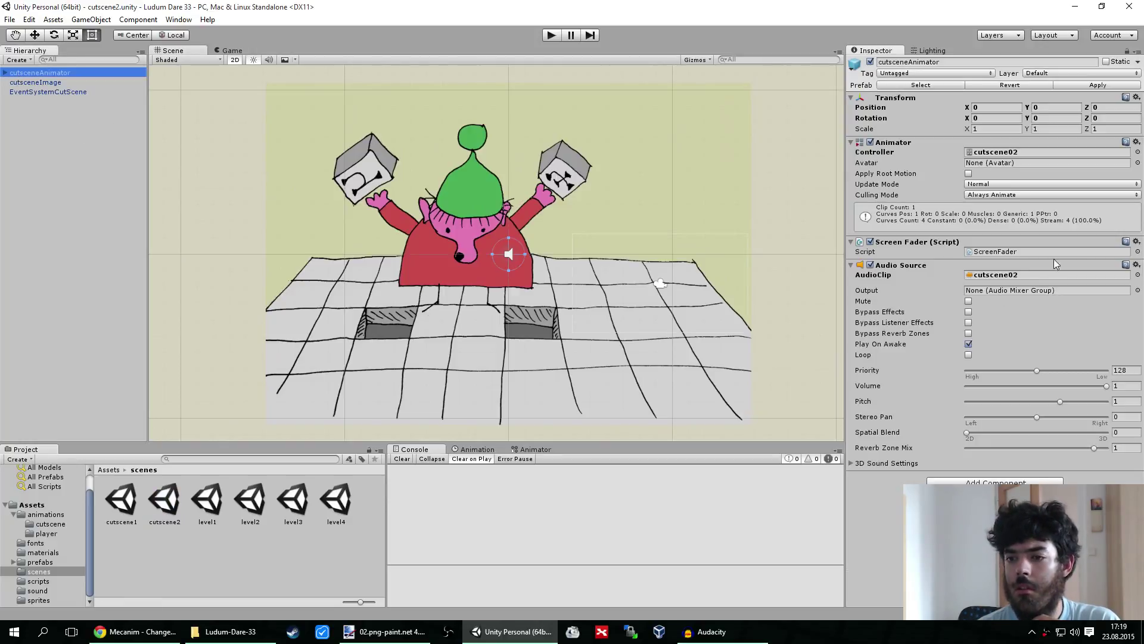
{"action": "double_click", "coordinate": [1019, 250]}
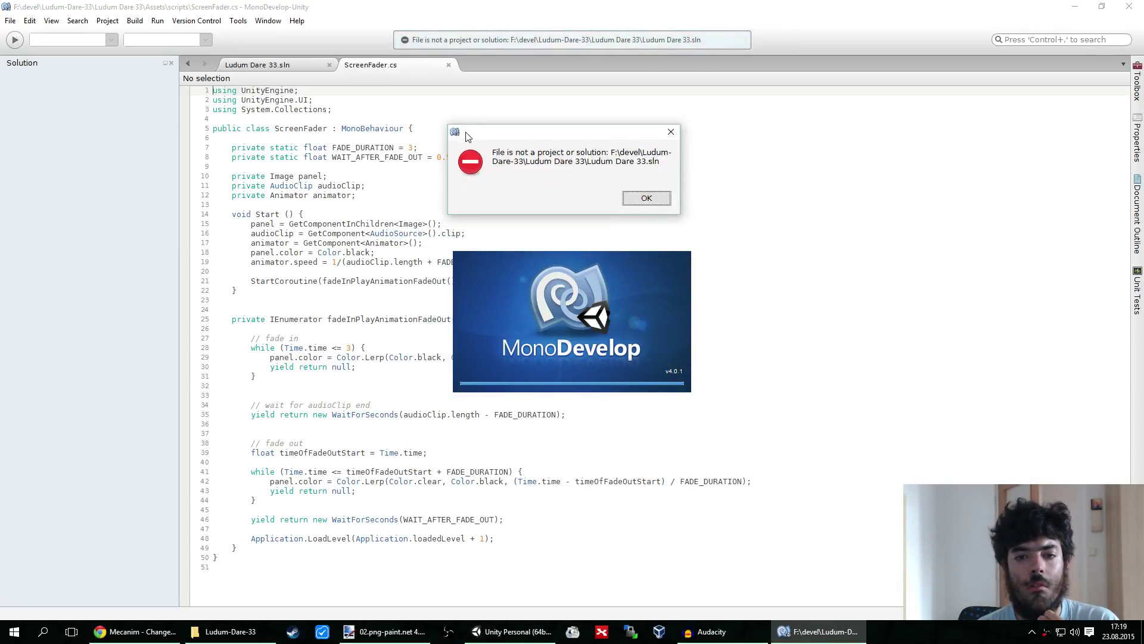
{"action": "left_click", "coordinate": [639, 201]}
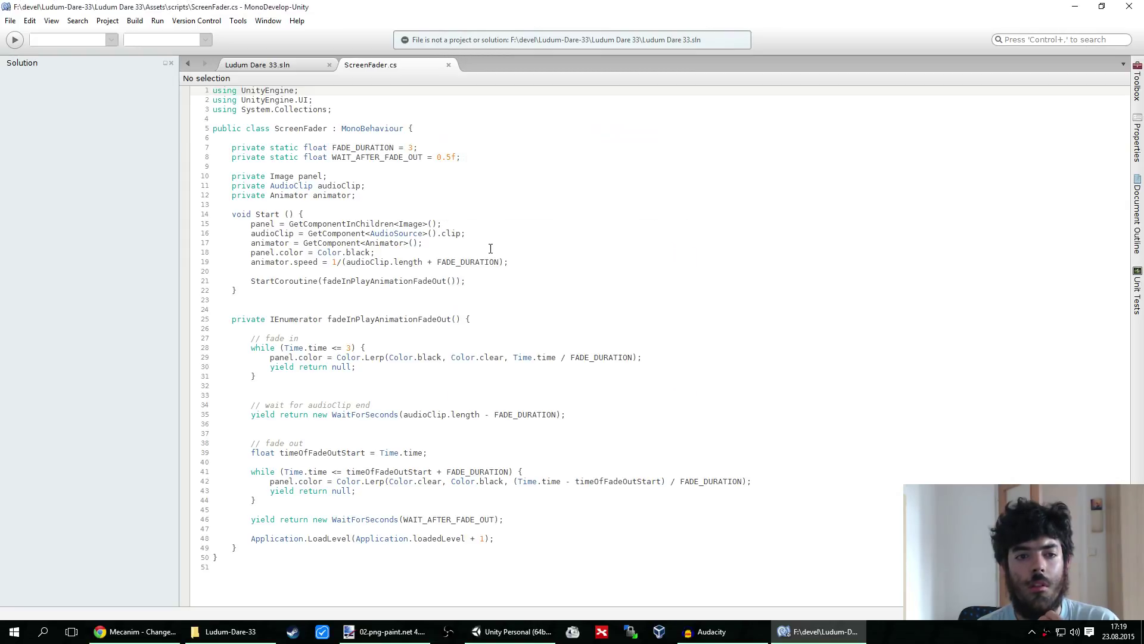
{"action": "left_click", "coordinate": [393, 197]}
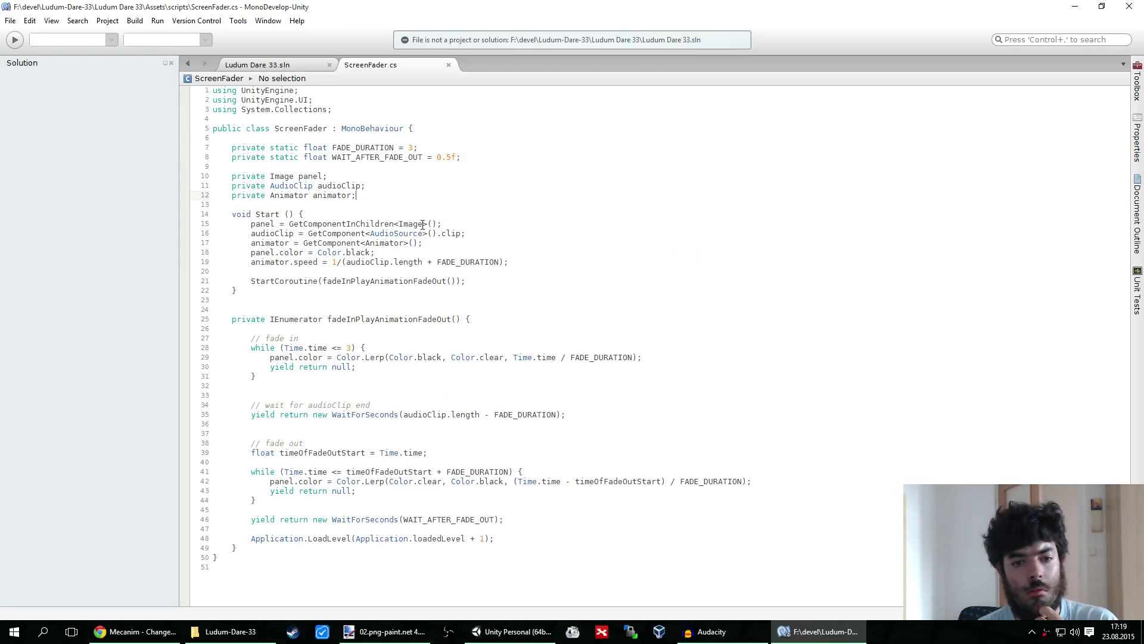
{"action": "left_click", "coordinate": [477, 283]}
{"action": "left_click", "coordinate": [477, 298]}
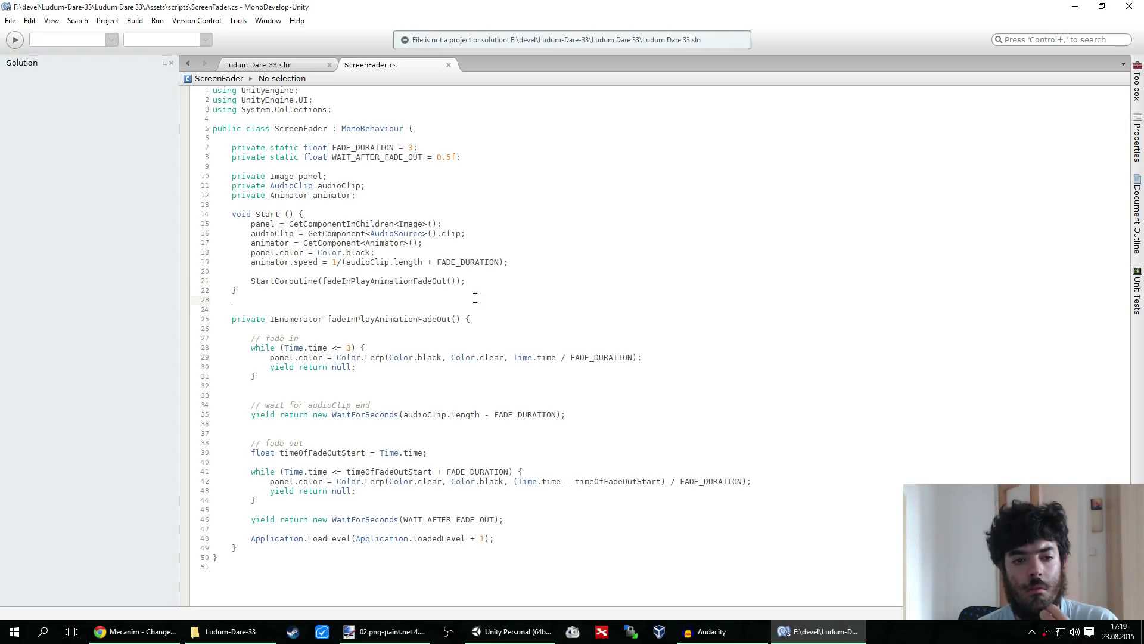
{"action": "left_click", "coordinate": [477, 292]}
{"action": "left_click", "coordinate": [475, 299]}
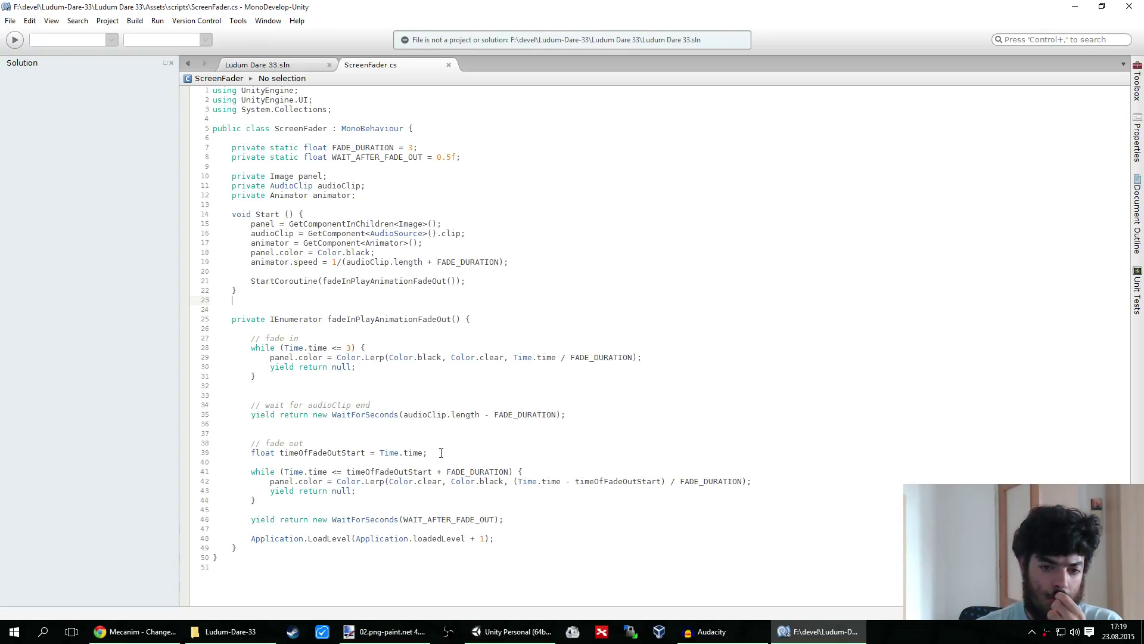
Add the line "float timeOfFadeInStart = Time.time;" under the fade in comment, based on the fade-out declaration
{"action": "left_click_drag", "start_coordinate": [442, 454], "coordinate": [253, 453]}
{"action": "key", "text": "ctrl+c"}
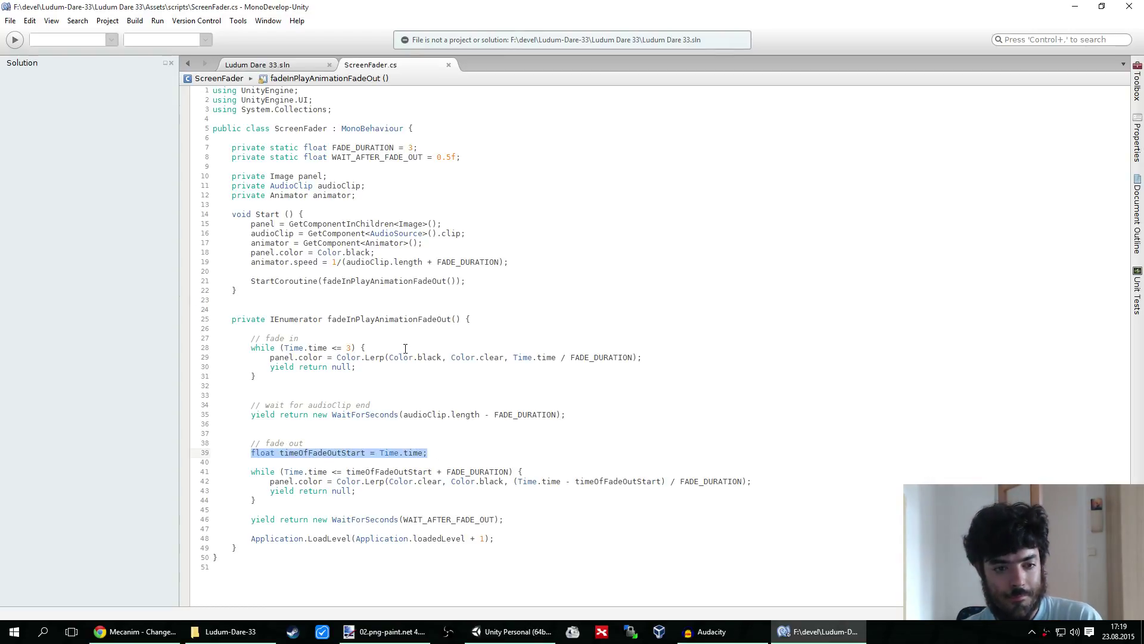
{"action": "left_click", "coordinate": [380, 339]}
{"action": "key", "text": "Return"}
{"action": "key", "text": "Return"}
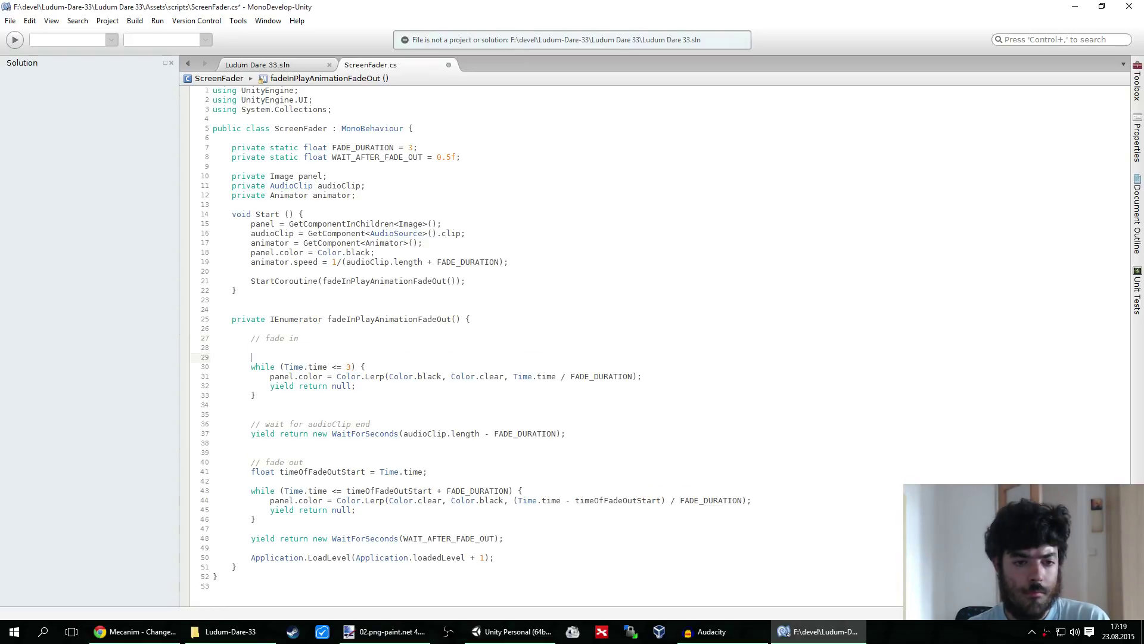
{"action": "key", "text": "ctrl+v"}
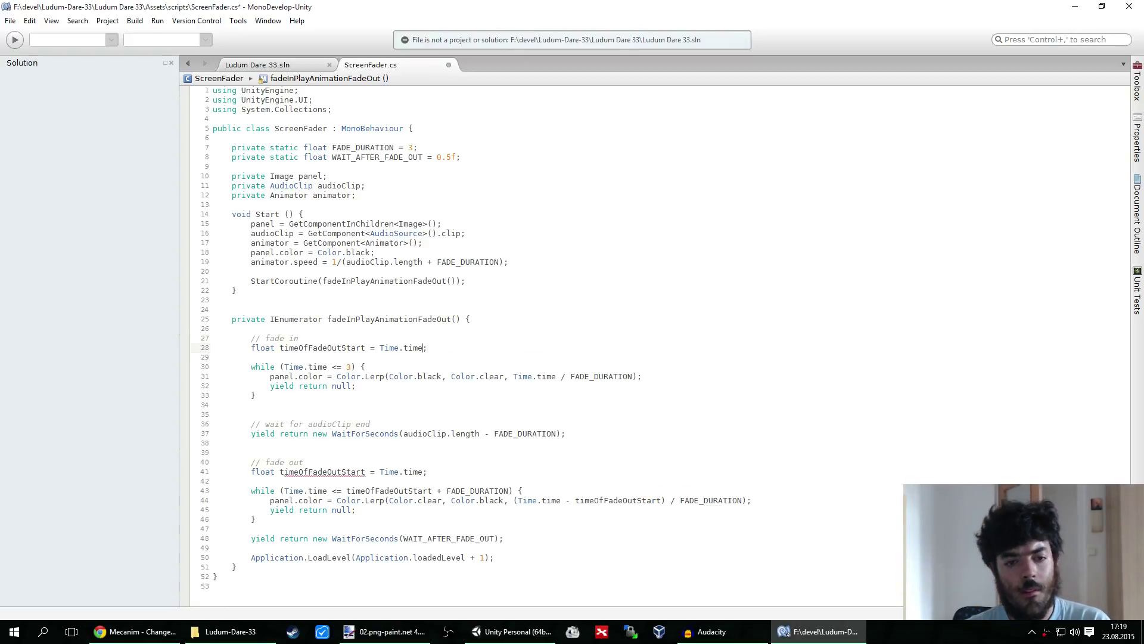
{"action": "key", "text": "BackSpace"}
{"action": "key", "text": "BackSpace"}
{"action": "key", "text": "BackSpace"}
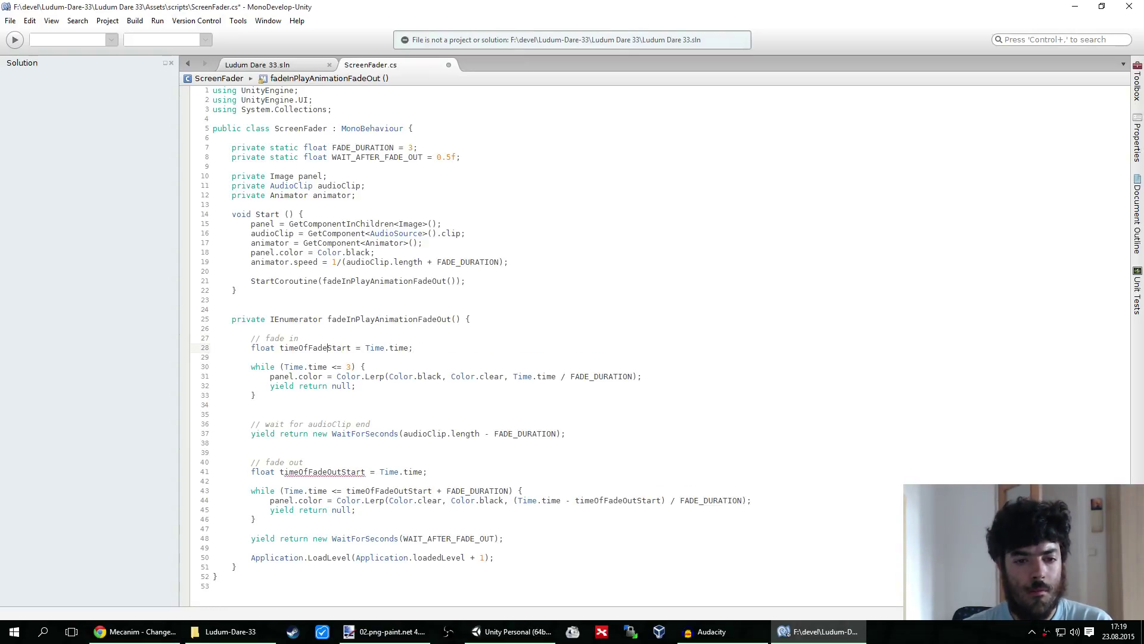
{"action": "type", "text": "In"}
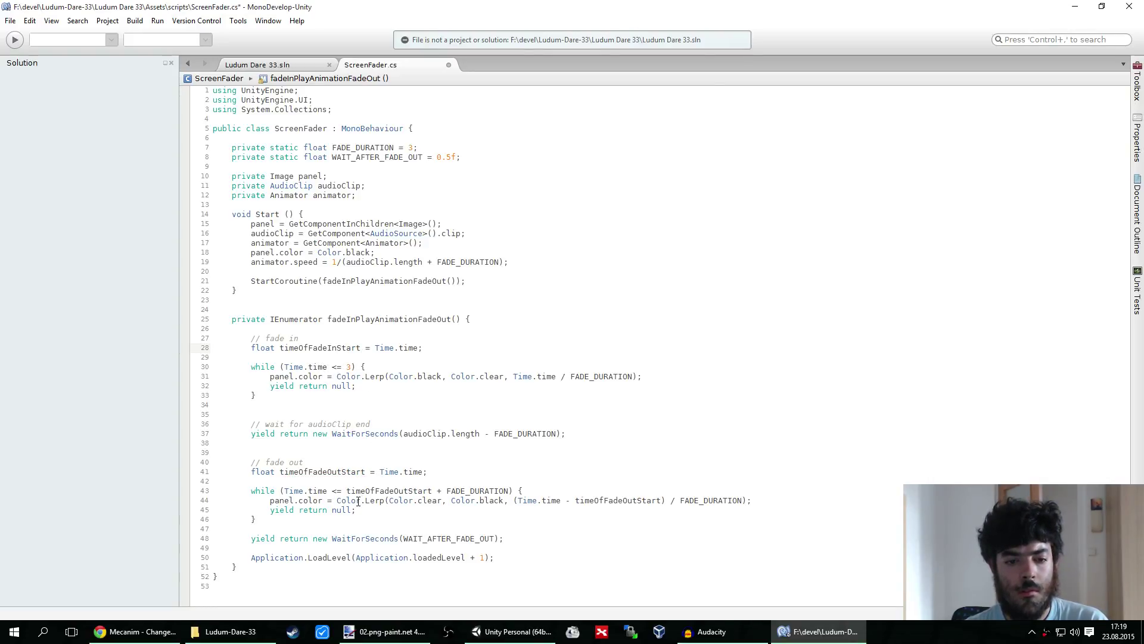
Replace the 3 in the fade-in while condition with "timeOfFadeInStart + FADE_DURATION" and save ScreenFader.cs
{"action": "left_click_drag", "start_coordinate": [509, 491], "coordinate": [345, 490]}
{"action": "key", "text": "ctrl+c"}
{"action": "double_click", "coordinate": [350, 367]}
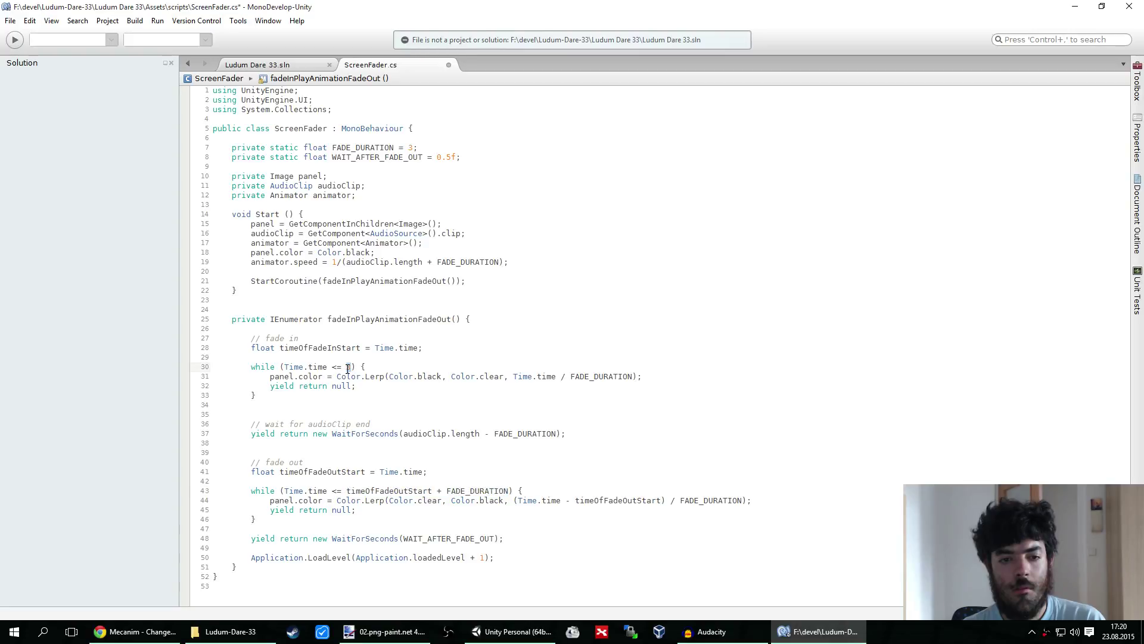
{"action": "key", "text": "ctrl+v"}
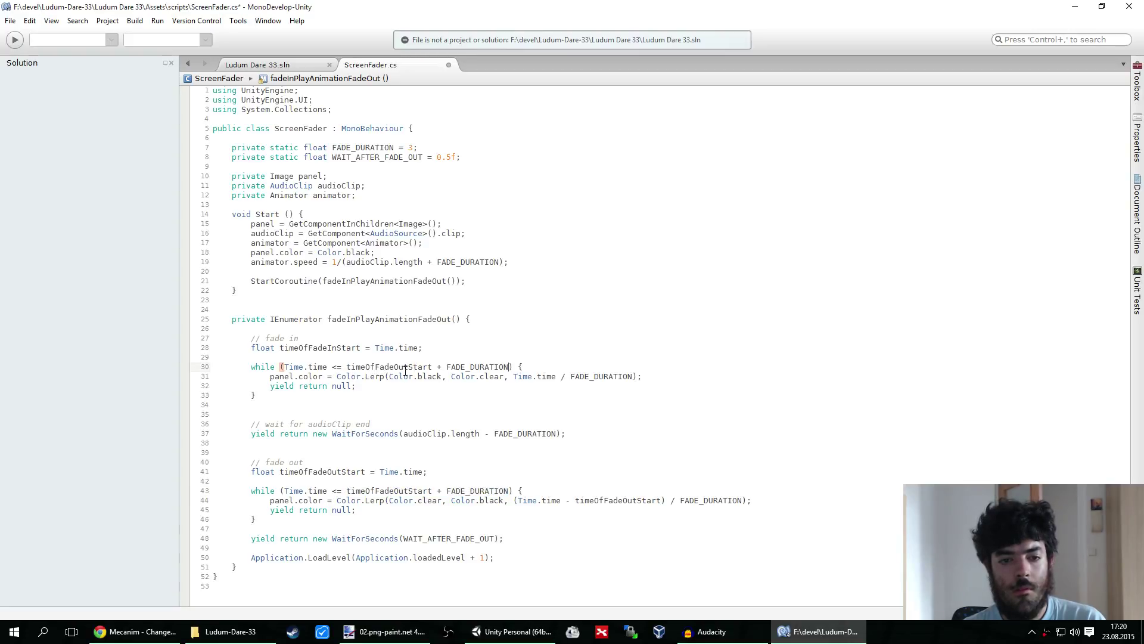
{"action": "left_click_drag", "start_coordinate": [408, 367], "coordinate": [395, 368]}
{"action": "type", "text": "In"}
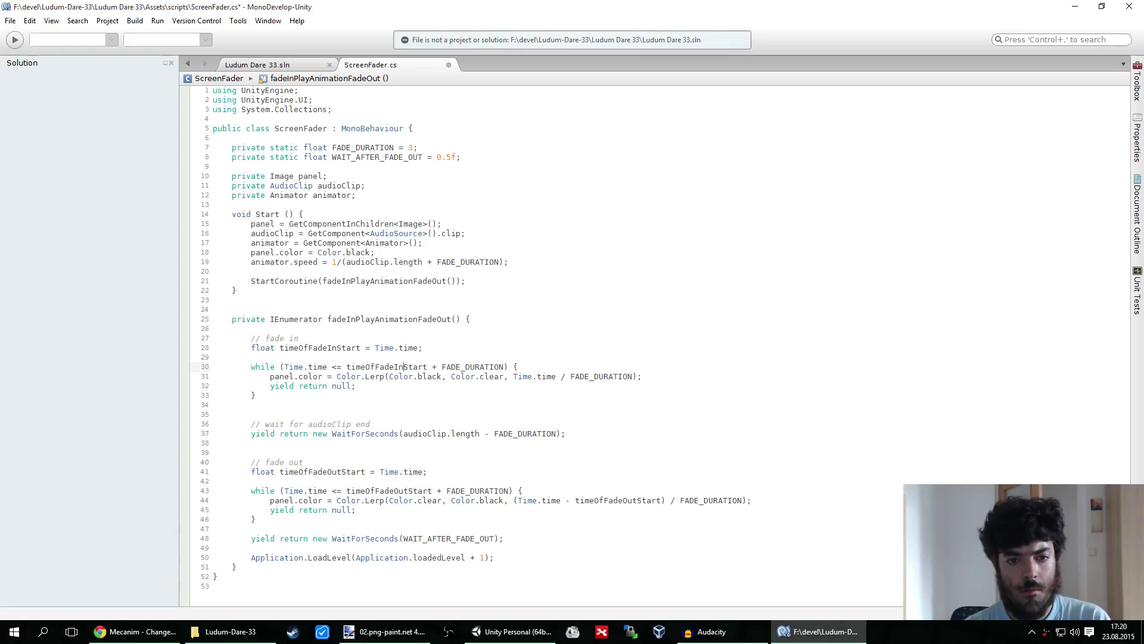
{"action": "key", "text": "ctrl+s"}
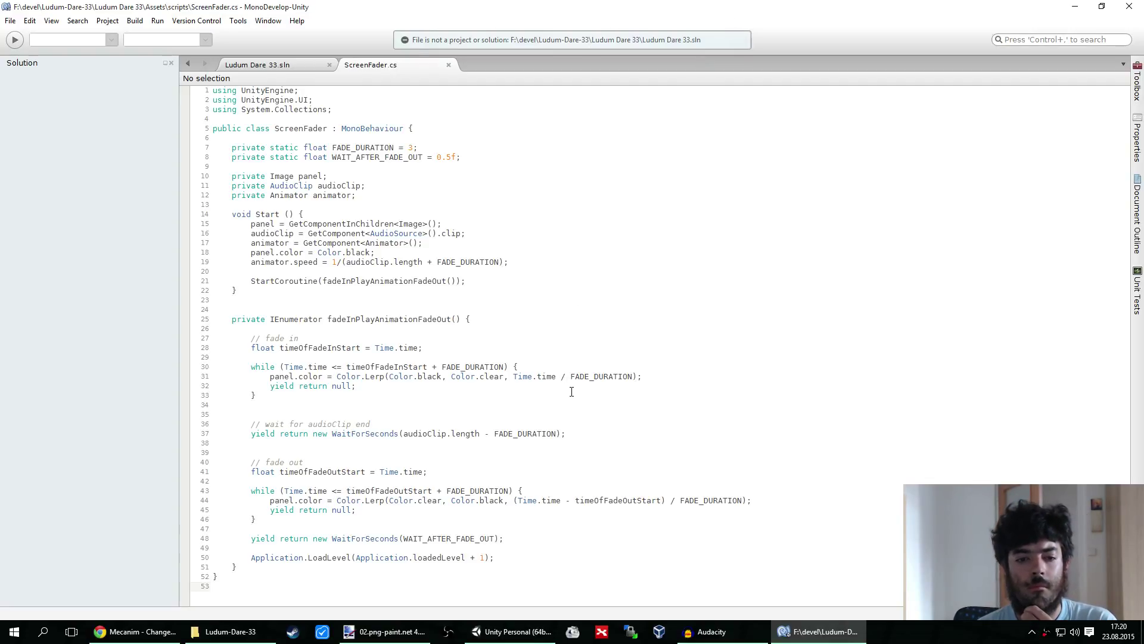
Switch to Unity, open the cutscene1 scene and play it into cutscene2 to test the fade, then stop play mode
{"action": "left_click", "coordinate": [549, 630]}
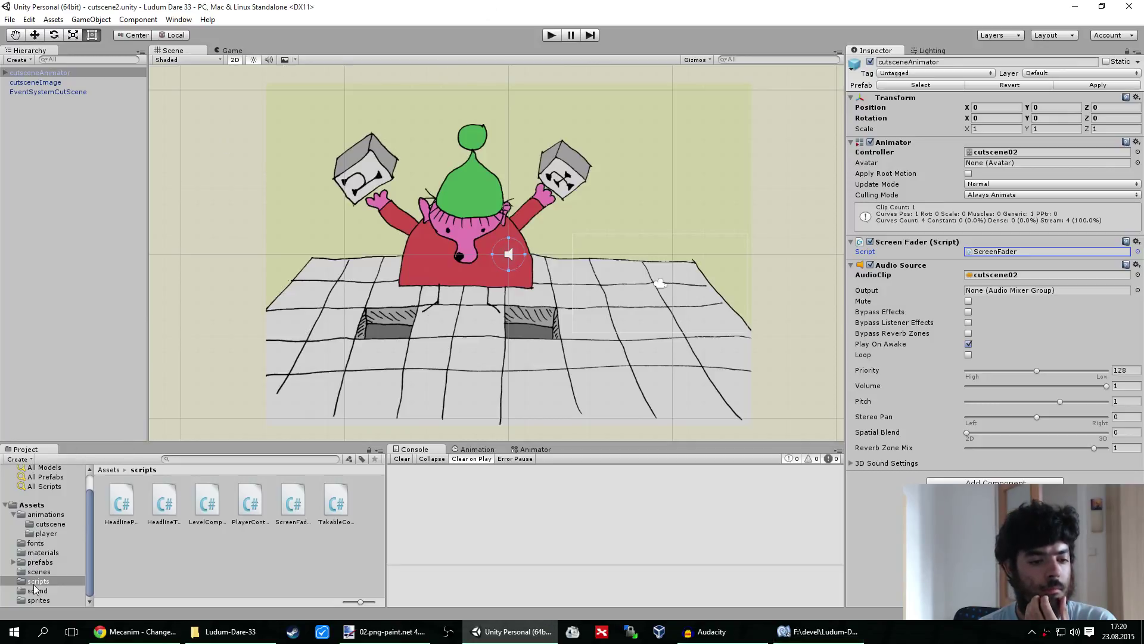
{"action": "left_click", "coordinate": [37, 572]}
{"action": "double_click", "coordinate": [121, 500]}
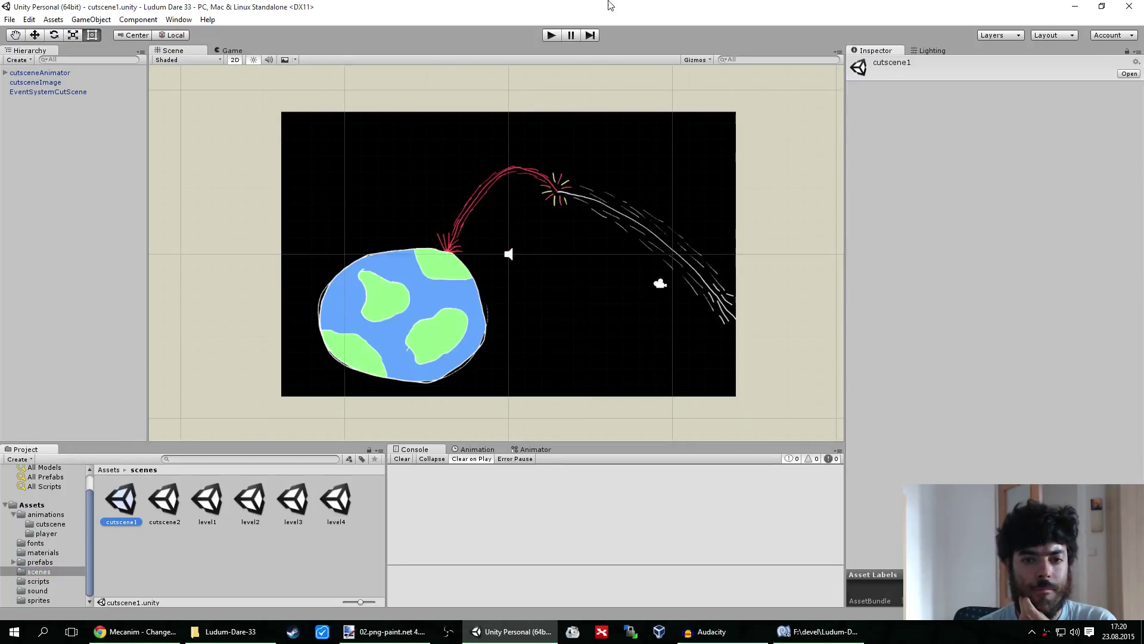
{"action": "left_click", "coordinate": [551, 35]}
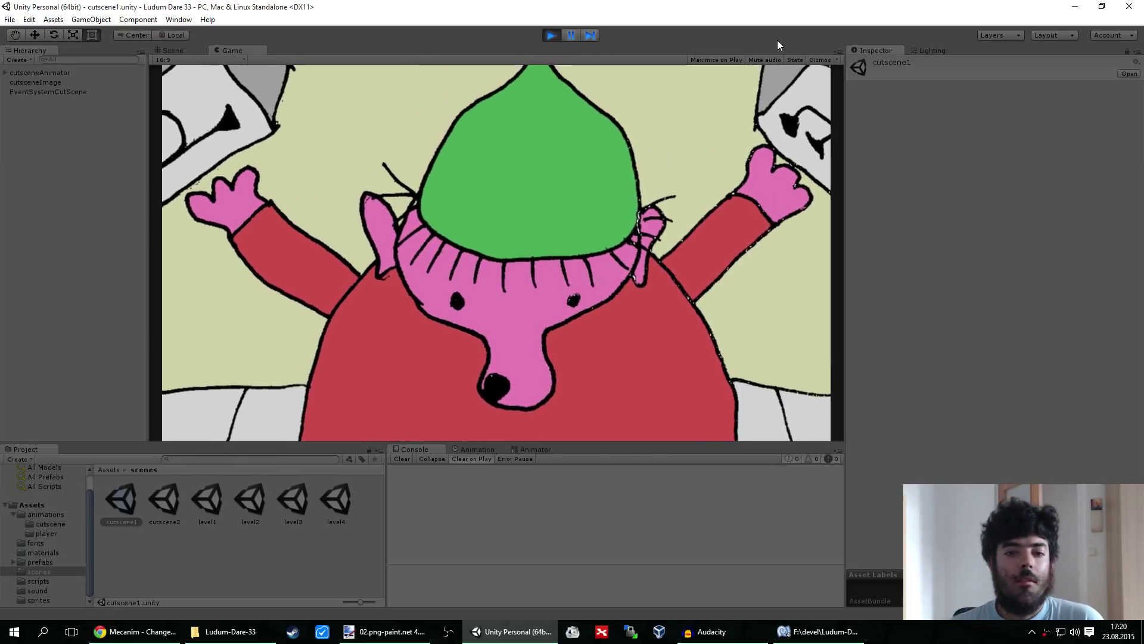
{"action": "left_click", "coordinate": [551, 35]}
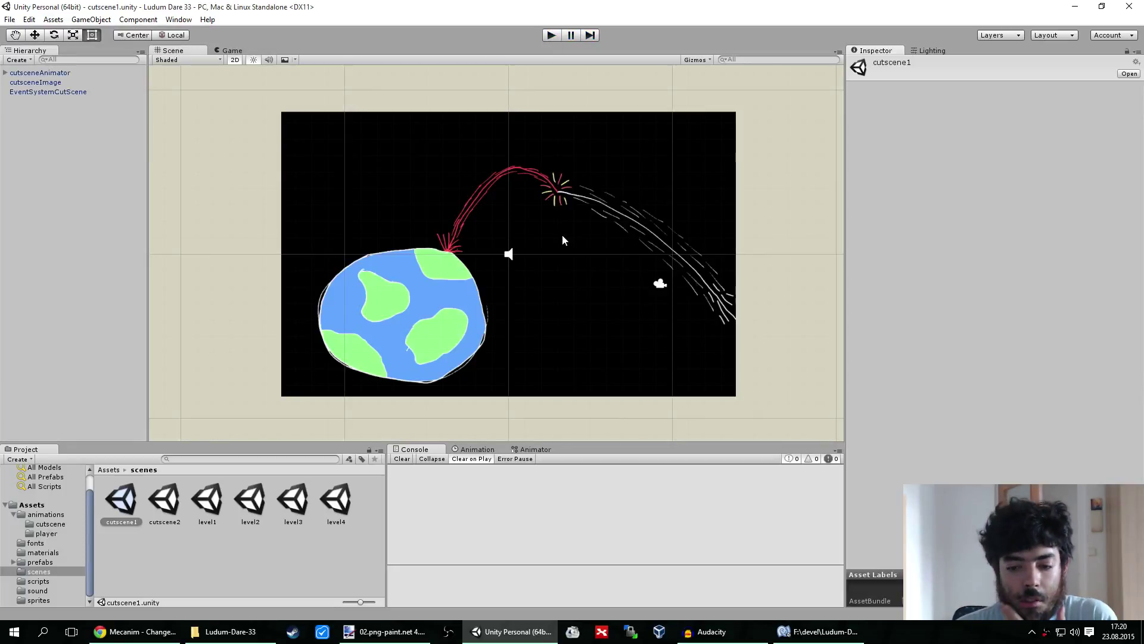
Switch to MonoDevelop and examine the fade-in loop and its Color.Lerp timing in fadeInPlayAnimationFadeOut of ScreenFader.cs
{"action": "left_click", "coordinate": [828, 627]}
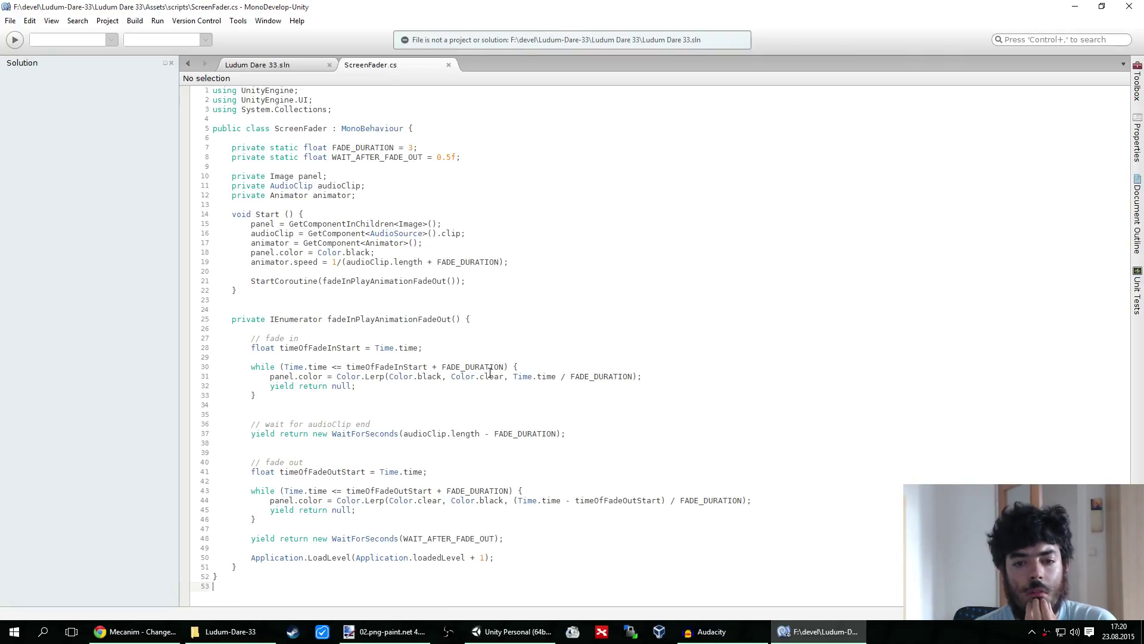
{"action": "left_click", "coordinate": [445, 348]}
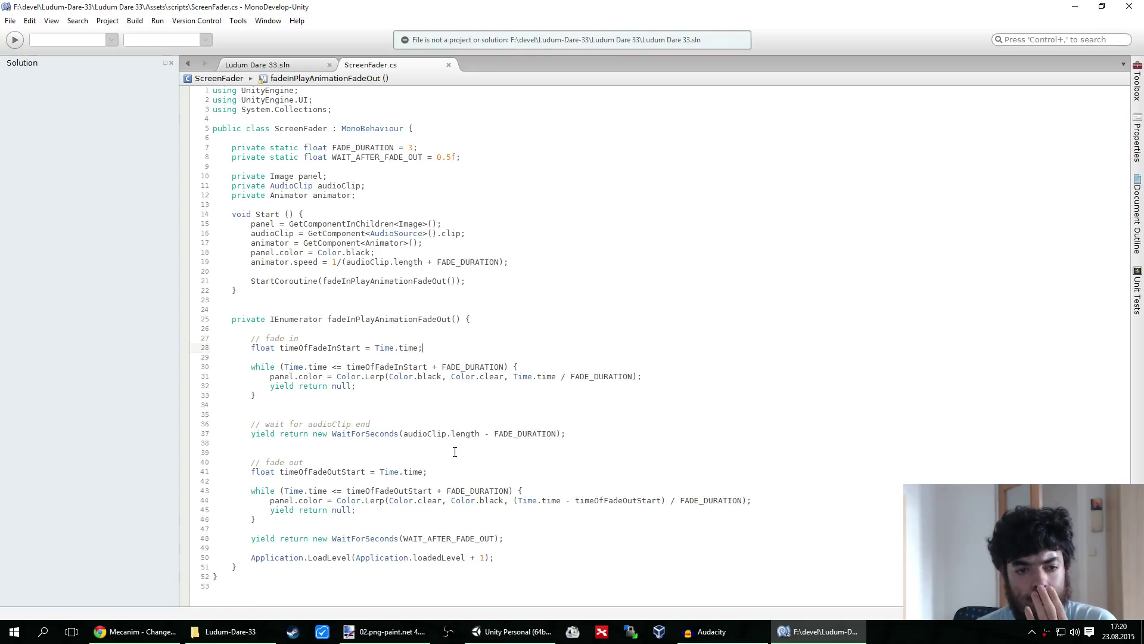
{"action": "left_click", "coordinate": [393, 394]}
{"action": "key", "text": "Down"}
{"action": "left_click", "coordinate": [382, 414]}
{"action": "key", "text": "Up"}
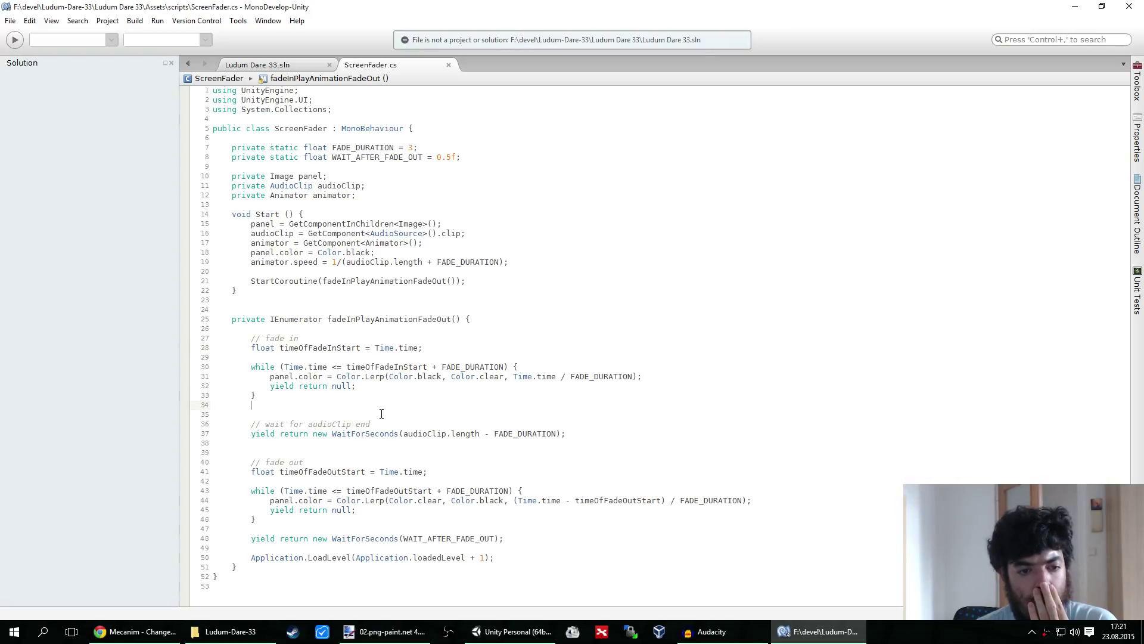
{"action": "left_click", "coordinate": [208, 404]}
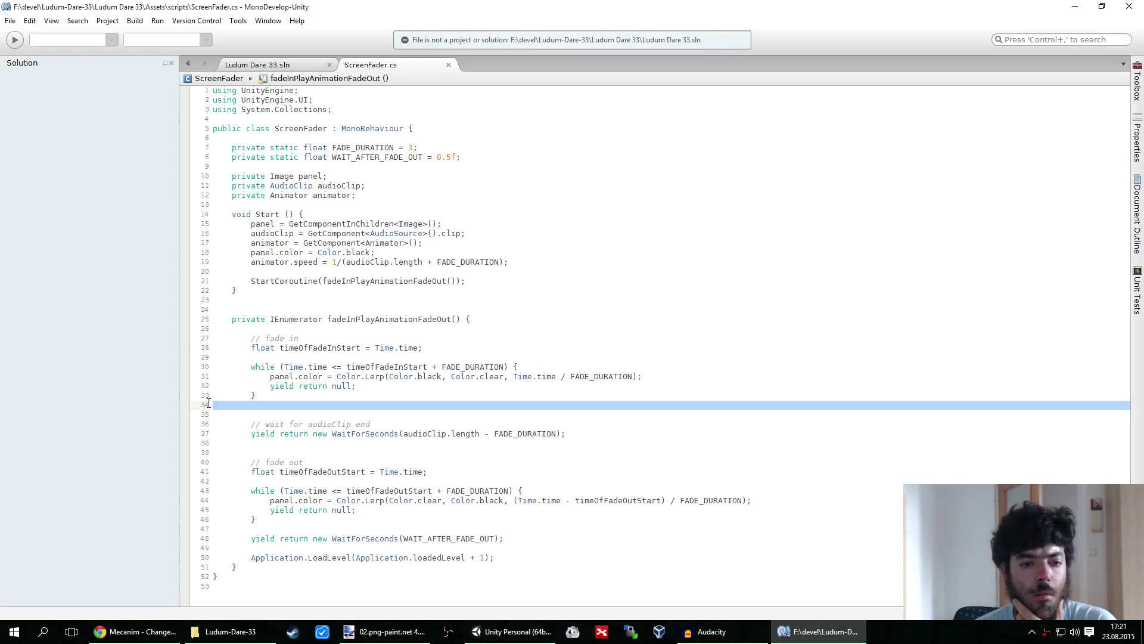
{"action": "left_click", "coordinate": [306, 406]}
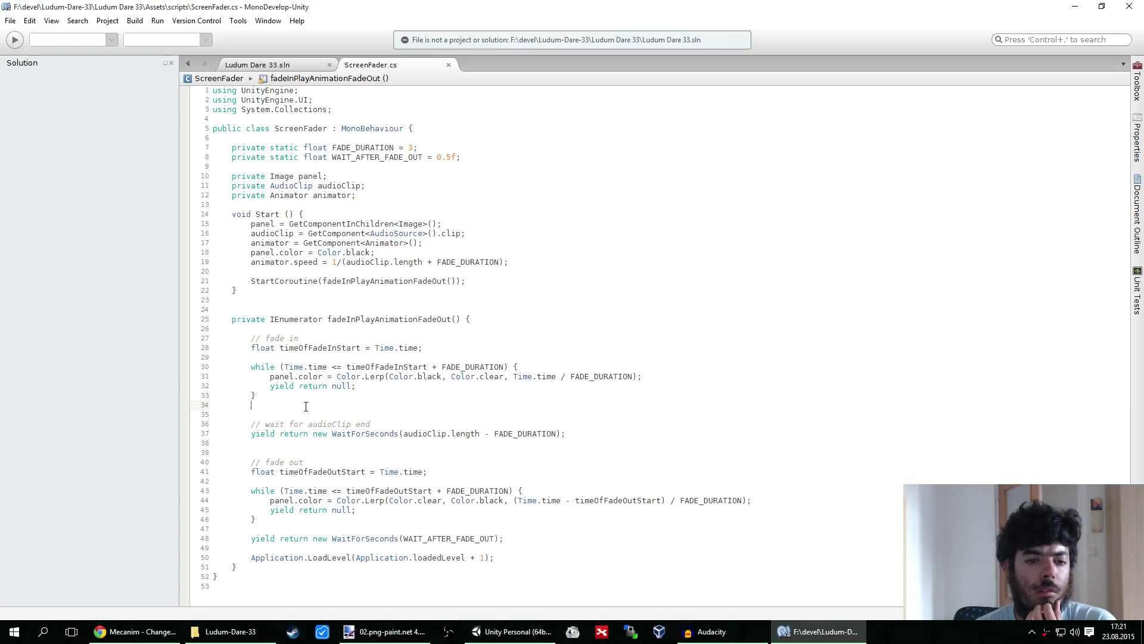
{"action": "left_click", "coordinate": [358, 406]}
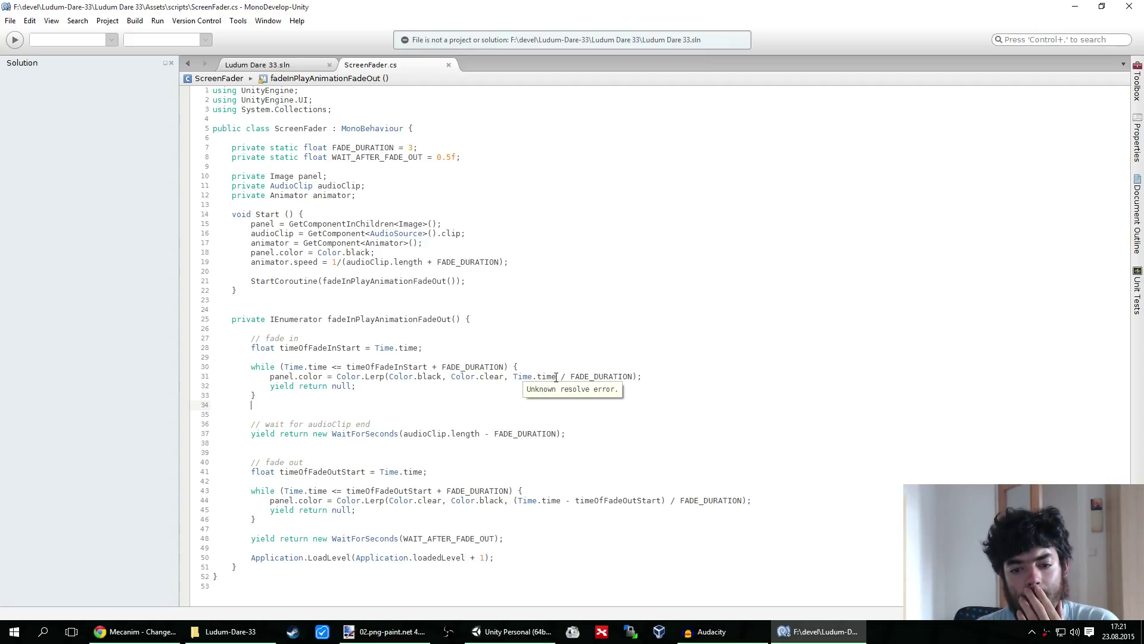
Replace Time.time in the fade-in Color.Lerp with "(Time.time - timeOfFadeInStart)", modelled on the fade-out line, and save ScreenFader.cs
{"action": "left_click_drag", "start_coordinate": [666, 501], "coordinate": [526, 502]}
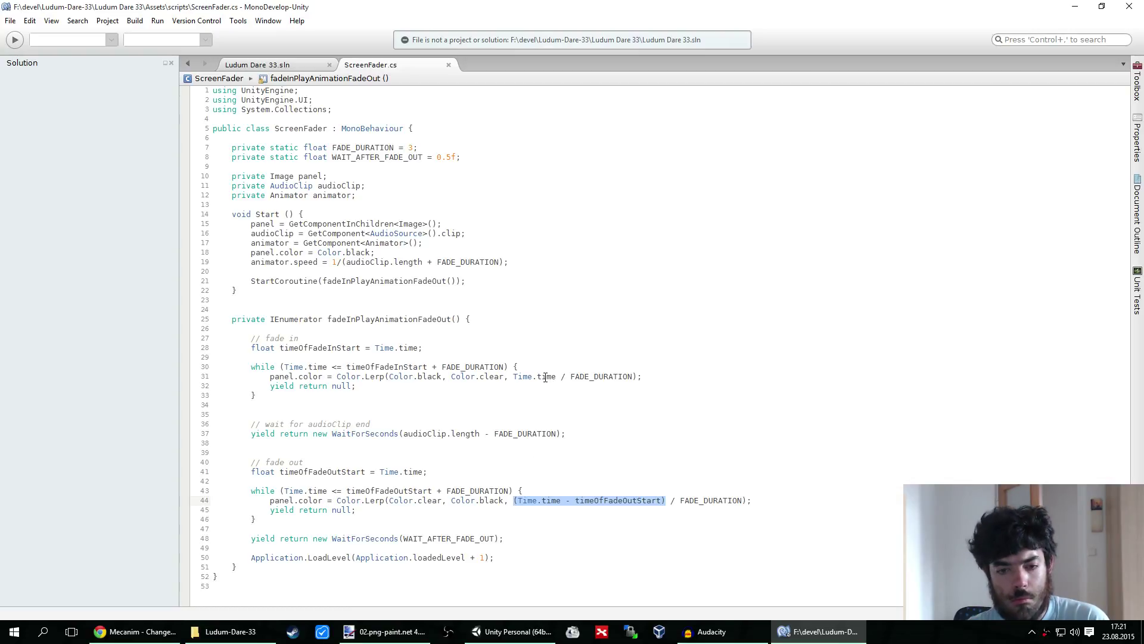
{"action": "left_click_drag", "start_coordinate": [556, 377], "coordinate": [514, 377]}
{"action": "type", "text": "(Time.time - timeOfFadeOutStart)"}
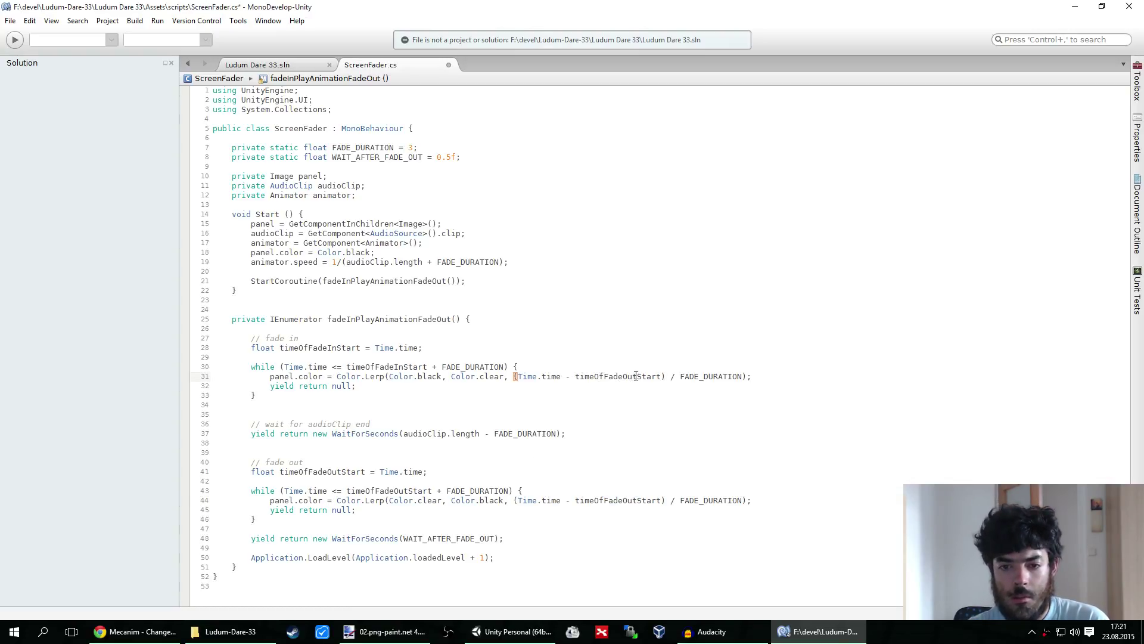
{"action": "type", "text": "In"}
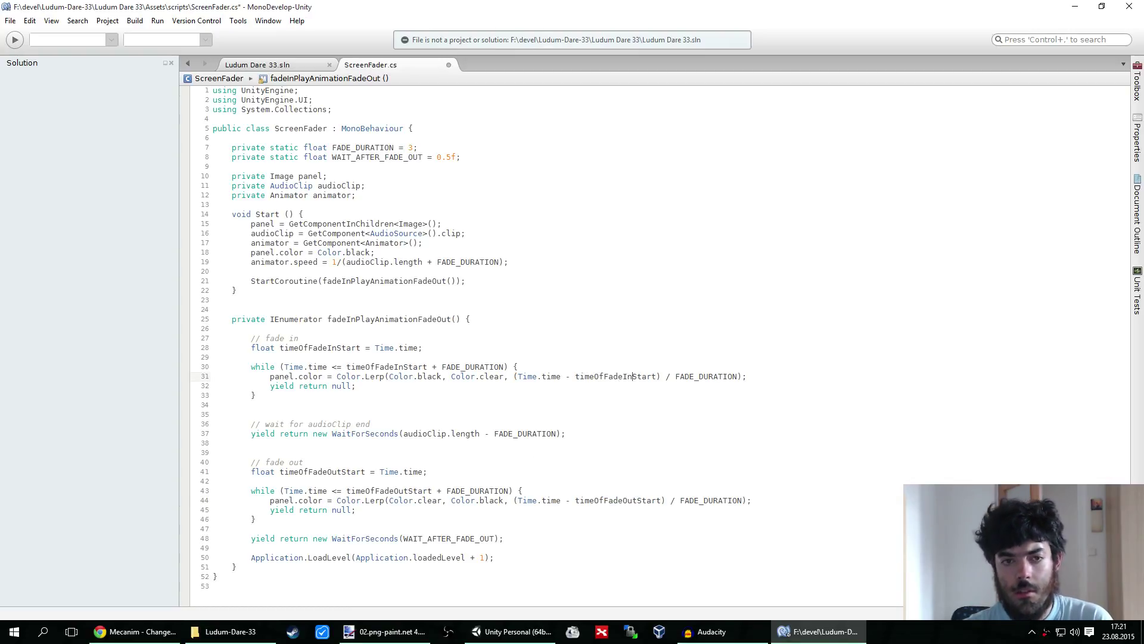
{"action": "key", "text": "ctrl+s"}
Switch to Unity and play the game from cutscene1 through to the first level to test the fades, stopping play mode at the end
{"action": "key", "text": "alt+Tab"}
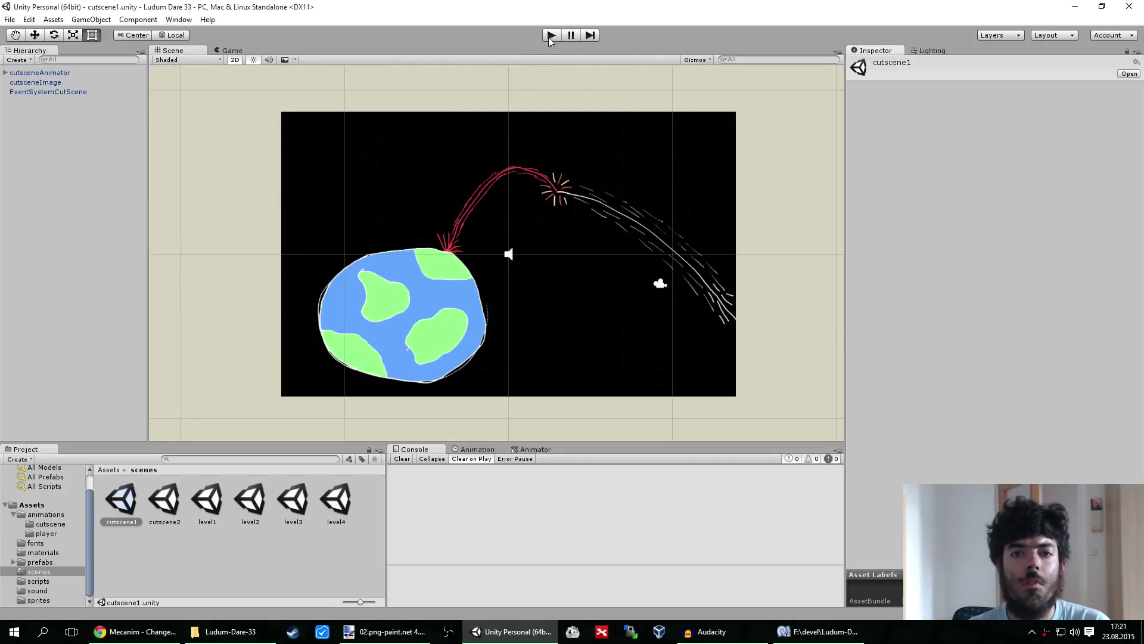
{"action": "left_click", "coordinate": [551, 35]}
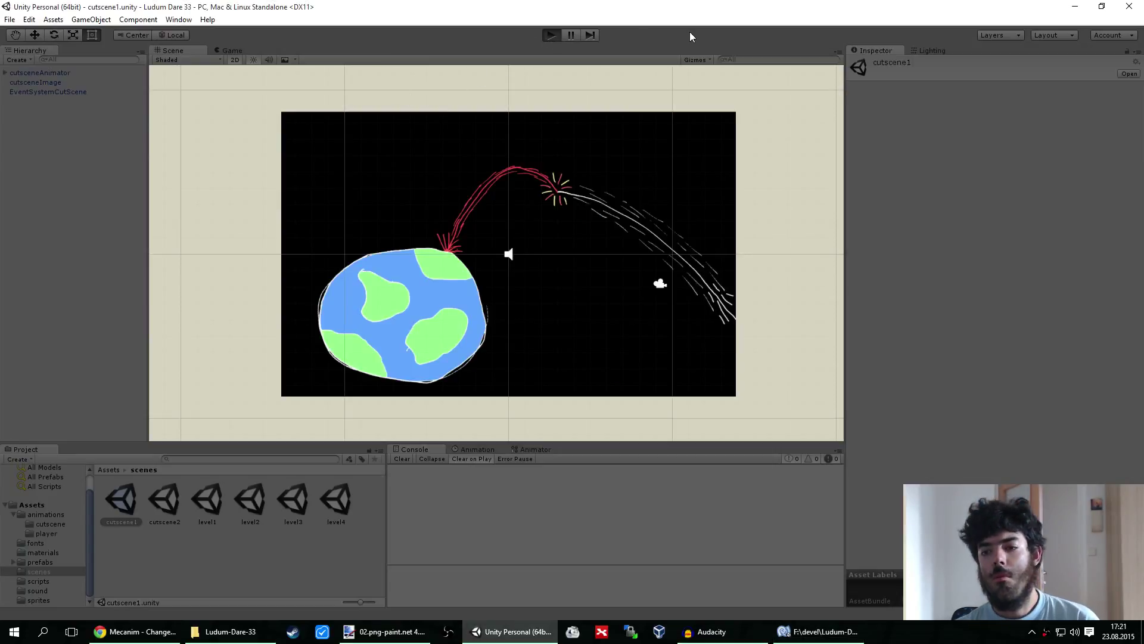
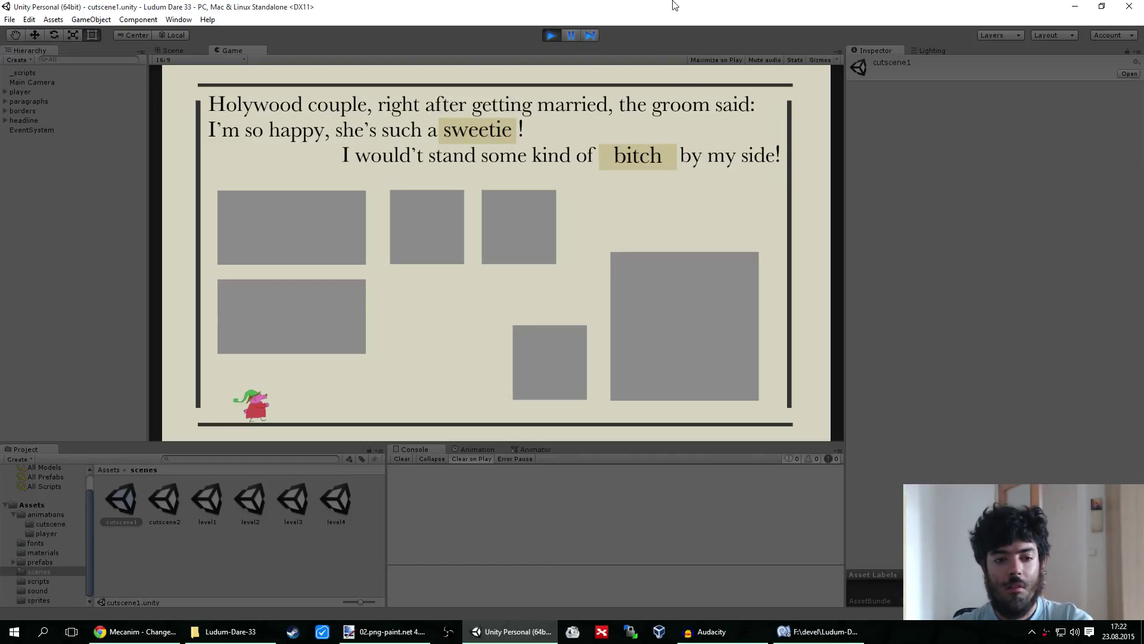
{"action": "key", "text": "Right"}
{"action": "key", "text": "space"}
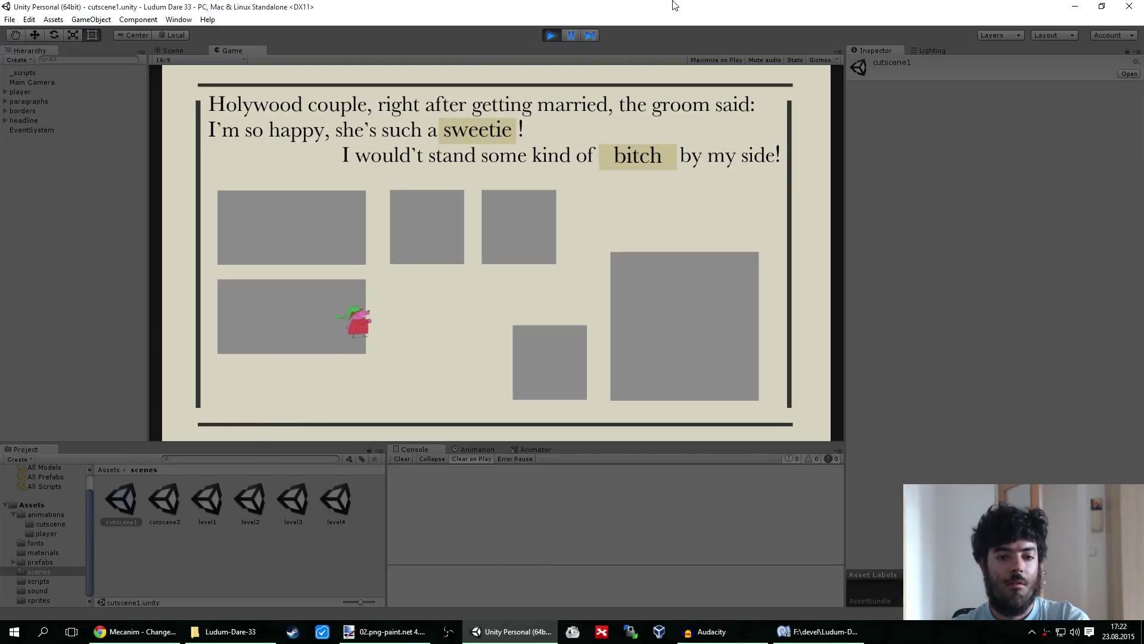
{"action": "left_click", "coordinate": [556, 35]}
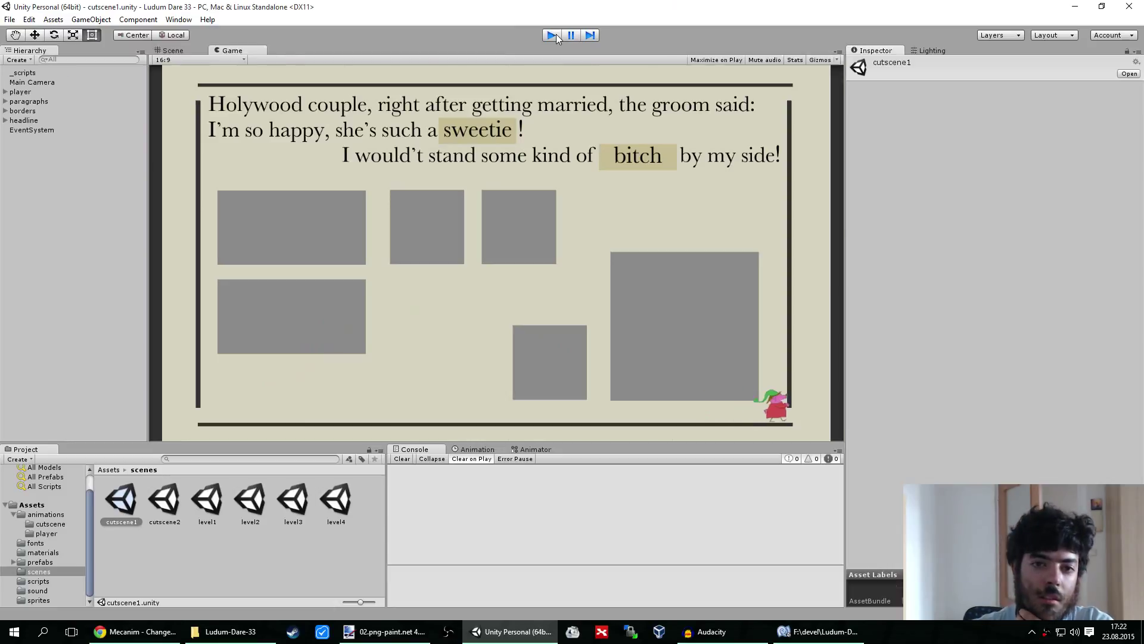
Save the Unity project and the cutscene1 scene
{"action": "left_click", "coordinate": [9, 20]}
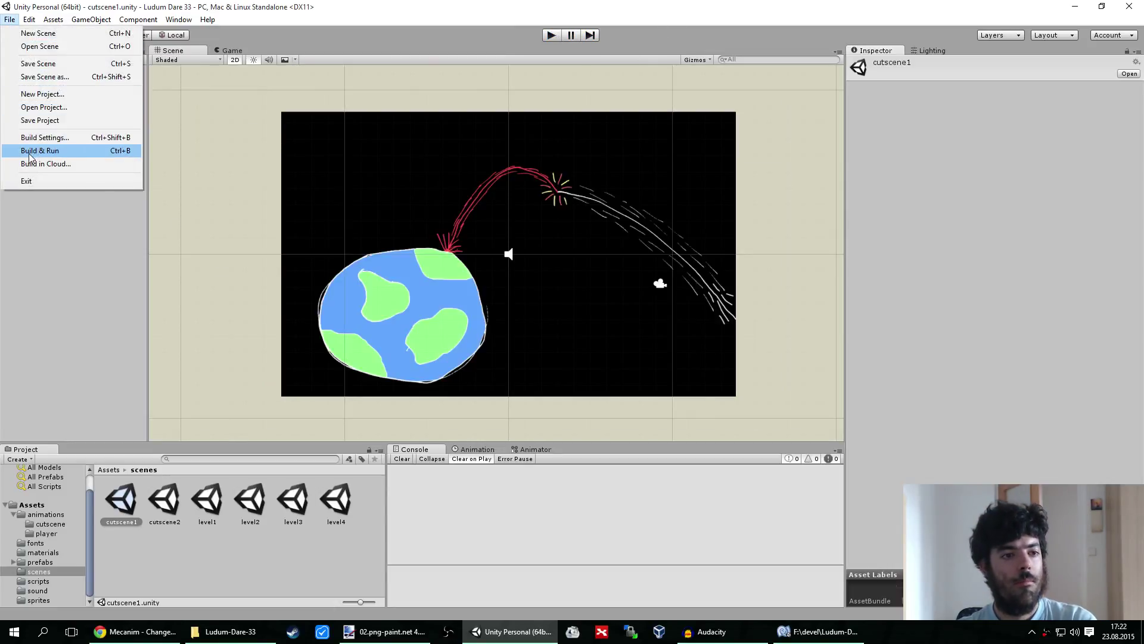
{"action": "left_click", "coordinate": [27, 120]}
{"action": "left_click", "coordinate": [10, 19]}
{"action": "left_click", "coordinate": [22, 64]}
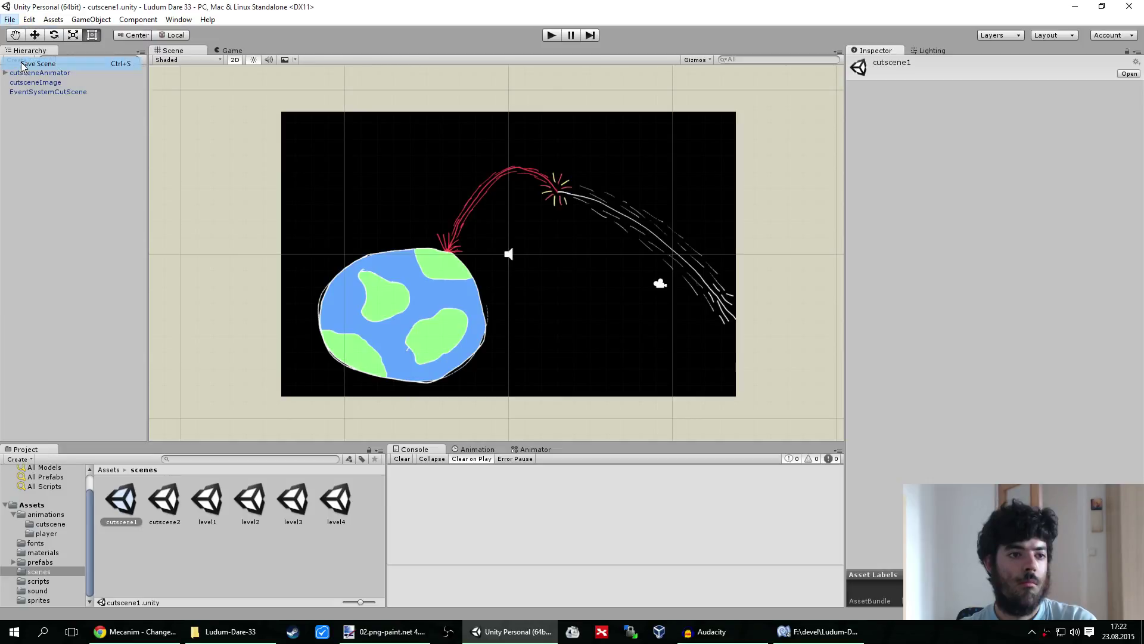
{"action": "left_click", "coordinate": [9, 19]}
{"action": "left_click", "coordinate": [9, 19]}
Commit all changes in the Ludum-Dare-33 folder to master with the message "fix fadování cut-scén" and push master to origin
{"action": "left_click", "coordinate": [251, 636]}
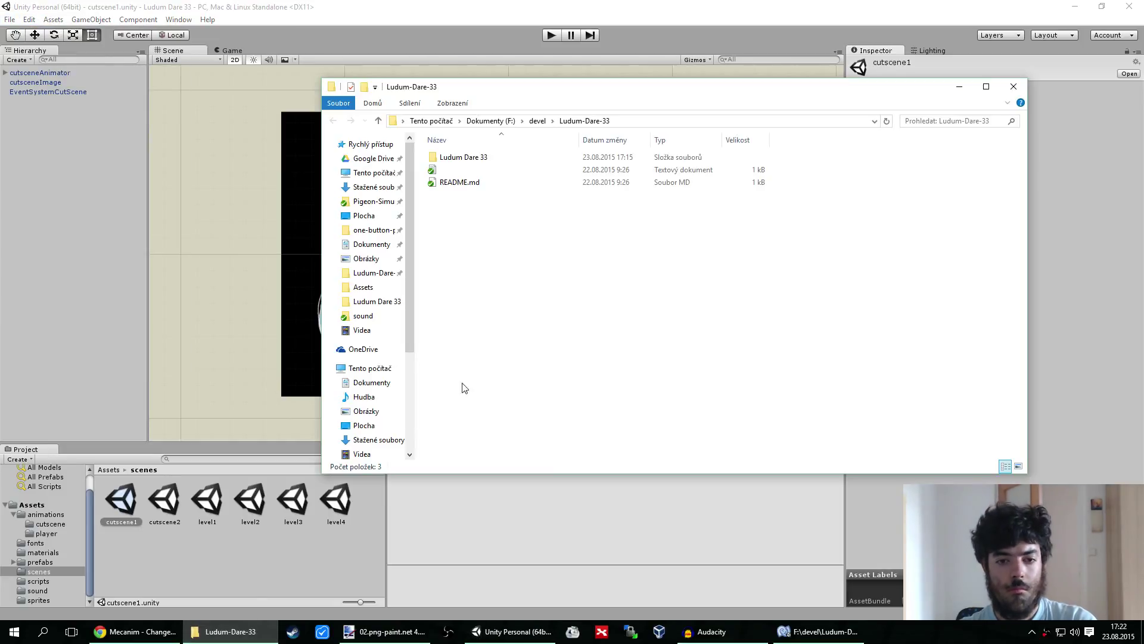
{"action": "right_click", "coordinate": [468, 378]}
{"action": "left_click", "coordinate": [542, 314]}
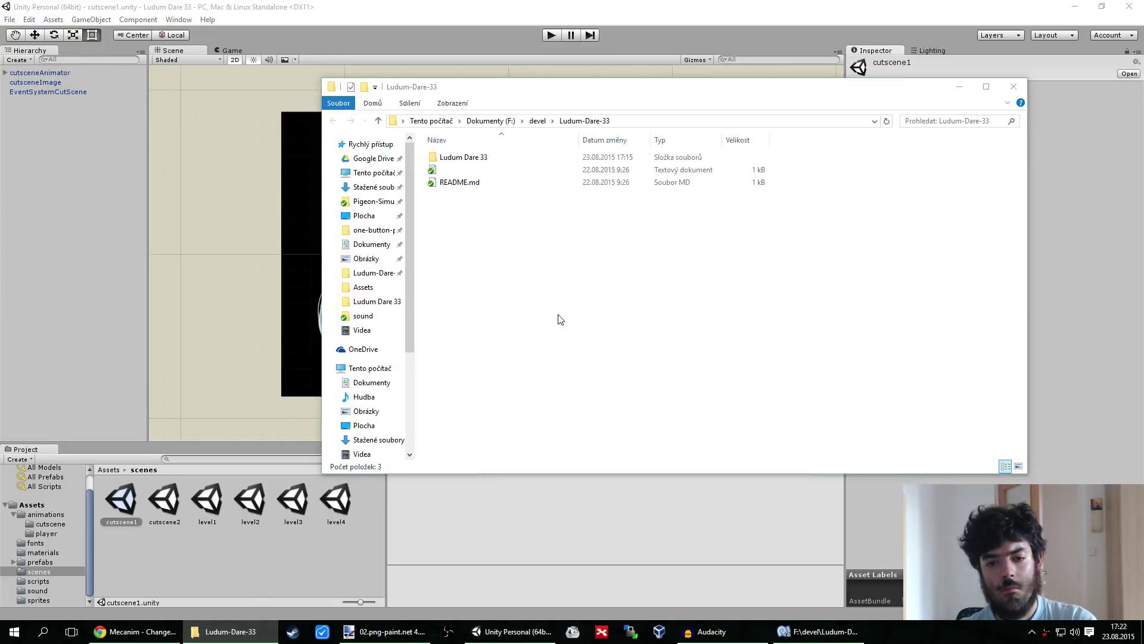
{"action": "scroll", "coordinate": [546, 409], "scroll_direction": "down", "scroll_amount": 2}
{"action": "left_click", "coordinate": [529, 327]}
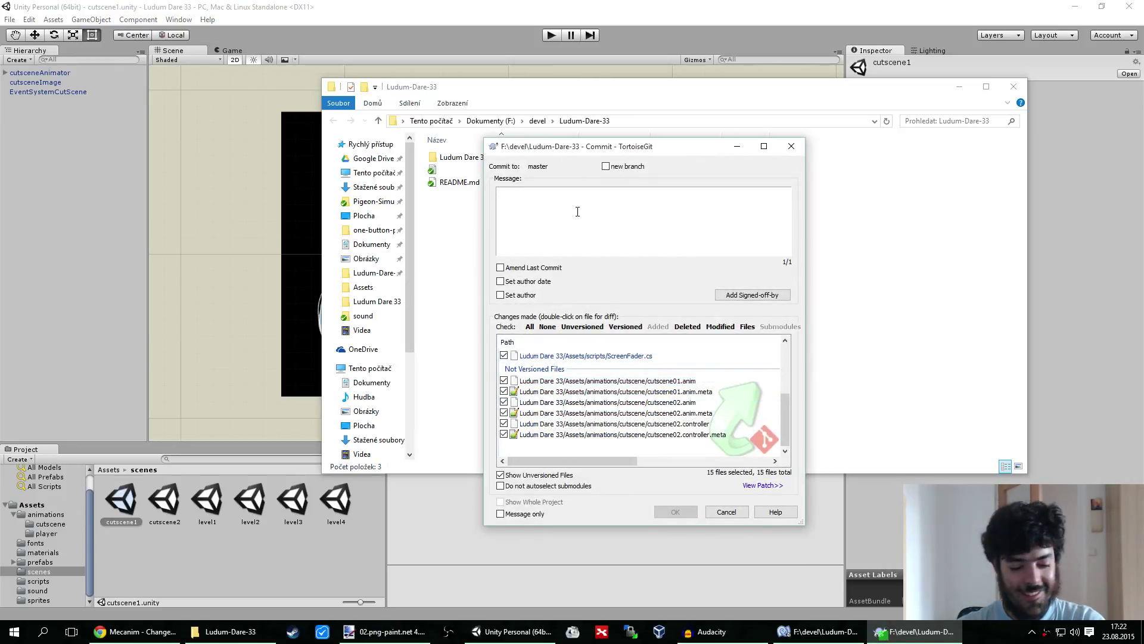
{"action": "type", "text": "šax řá"}
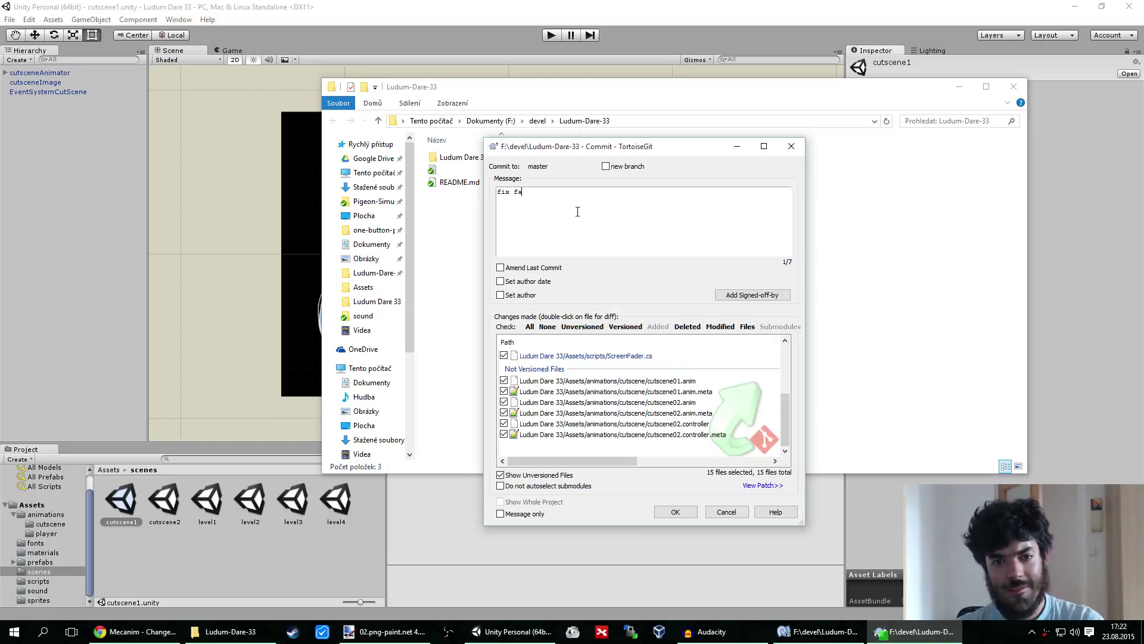
{"action": "type", "text": "dky"}
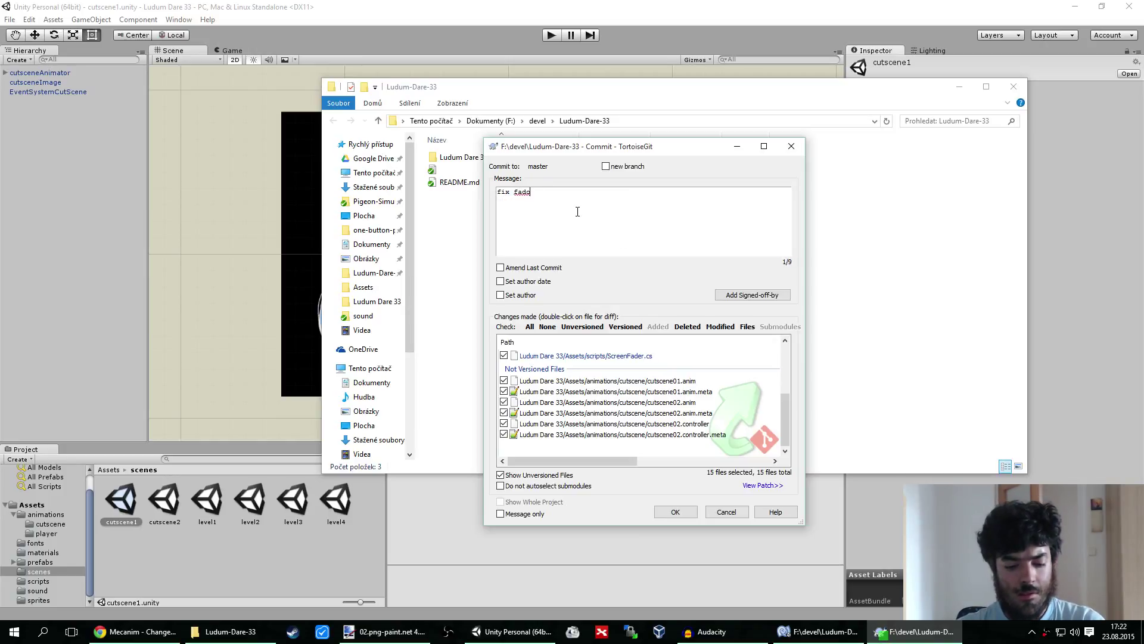
{"action": "type", "text": "t-scén"}
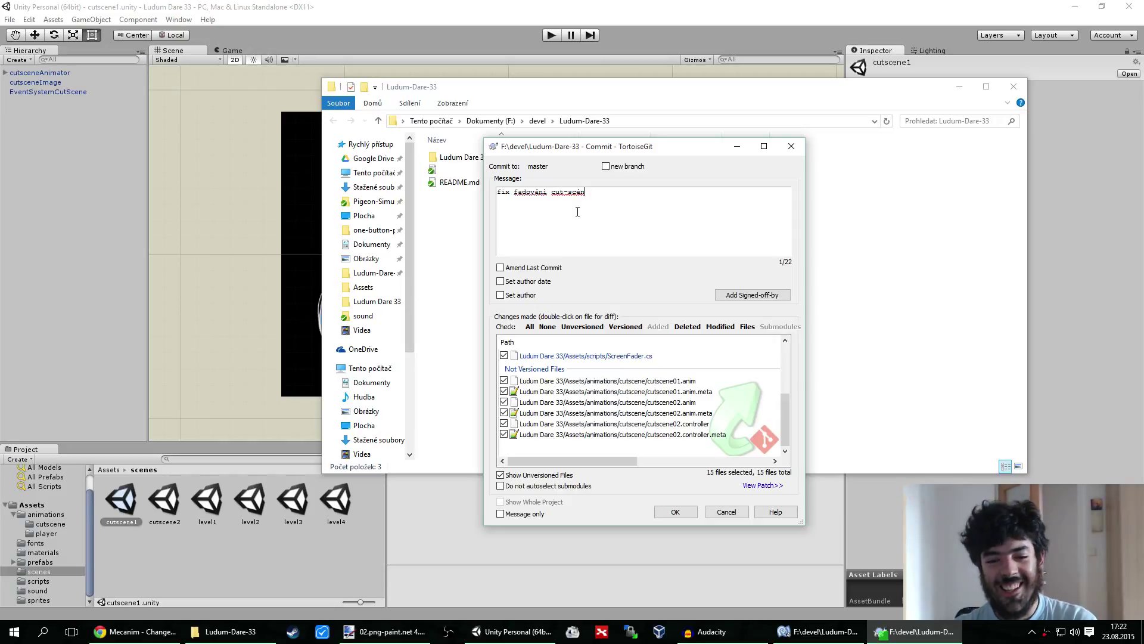
{"action": "key", "text": "ctrl+Return"}
{"action": "left_click", "coordinate": [65, 396]}
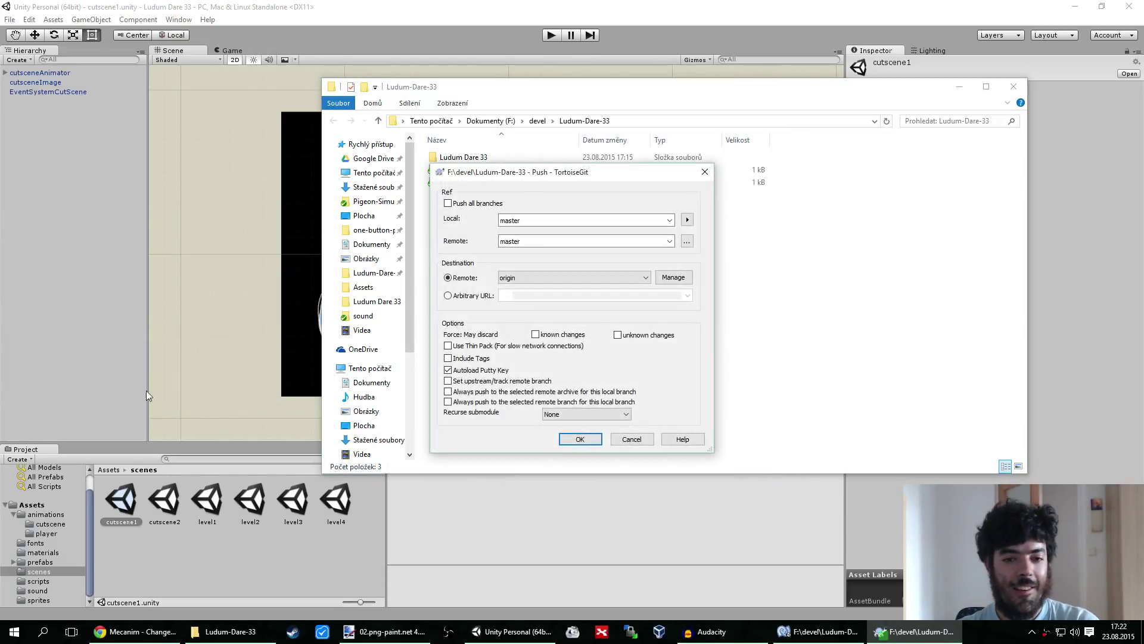
{"action": "left_click", "coordinate": [579, 440]}
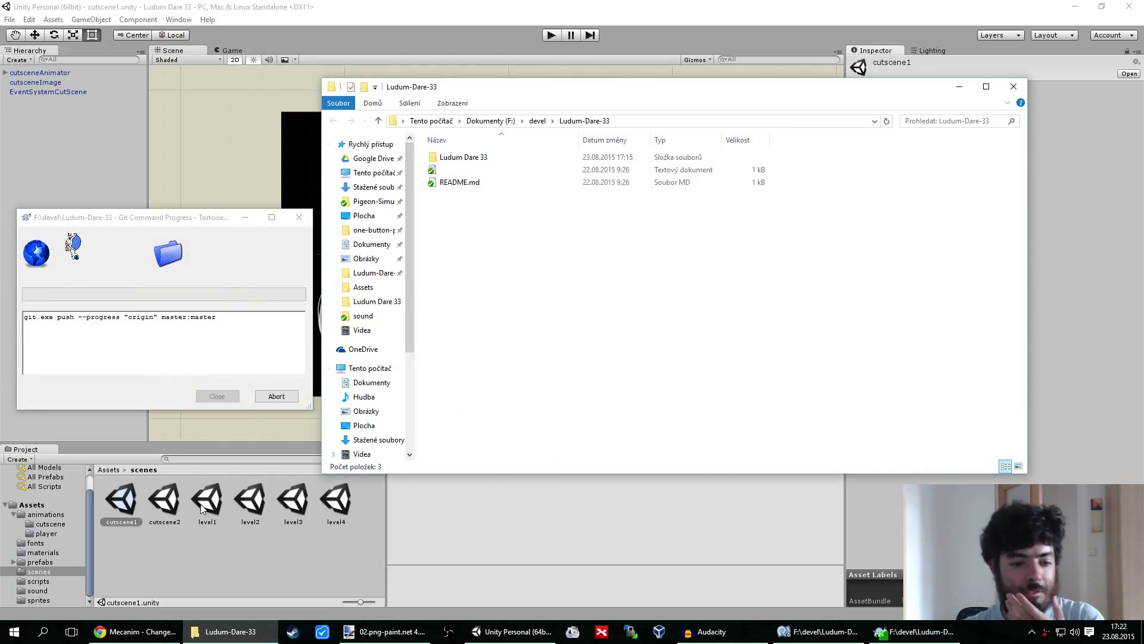
Switch to Chrome to check the YouTube live stream analytics, and close the Git push progress window
{"action": "left_click", "coordinate": [134, 631]}
{"action": "left_click", "coordinate": [173, 7]}
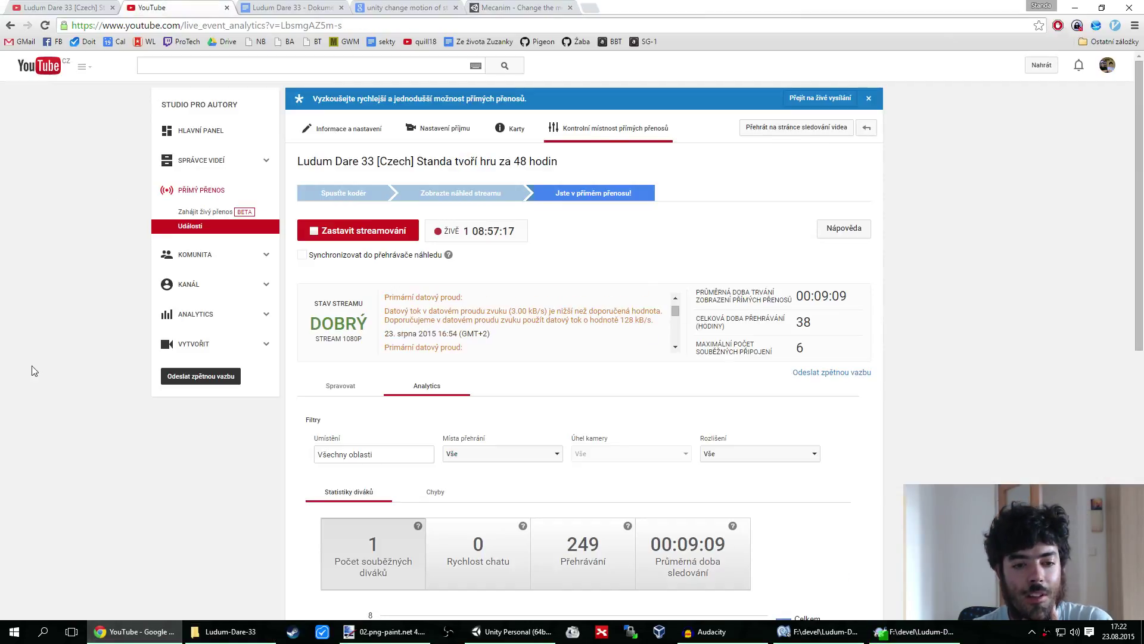
{"action": "scroll", "coordinate": [33, 340], "scroll_direction": "down", "scroll_amount": 7}
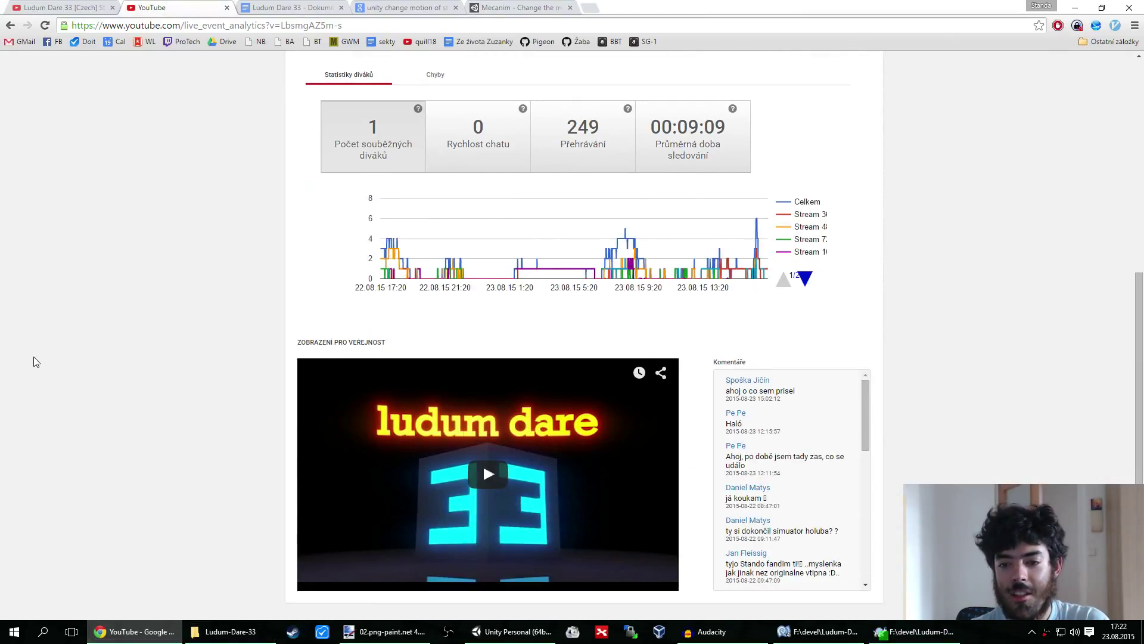
{"action": "scroll", "coordinate": [34, 357], "scroll_direction": "up", "scroll_amount": 7}
{"action": "scroll", "coordinate": [34, 364], "scroll_direction": "down", "scroll_amount": 4}
{"action": "scroll", "coordinate": [34, 366], "scroll_direction": "up", "scroll_amount": 5}
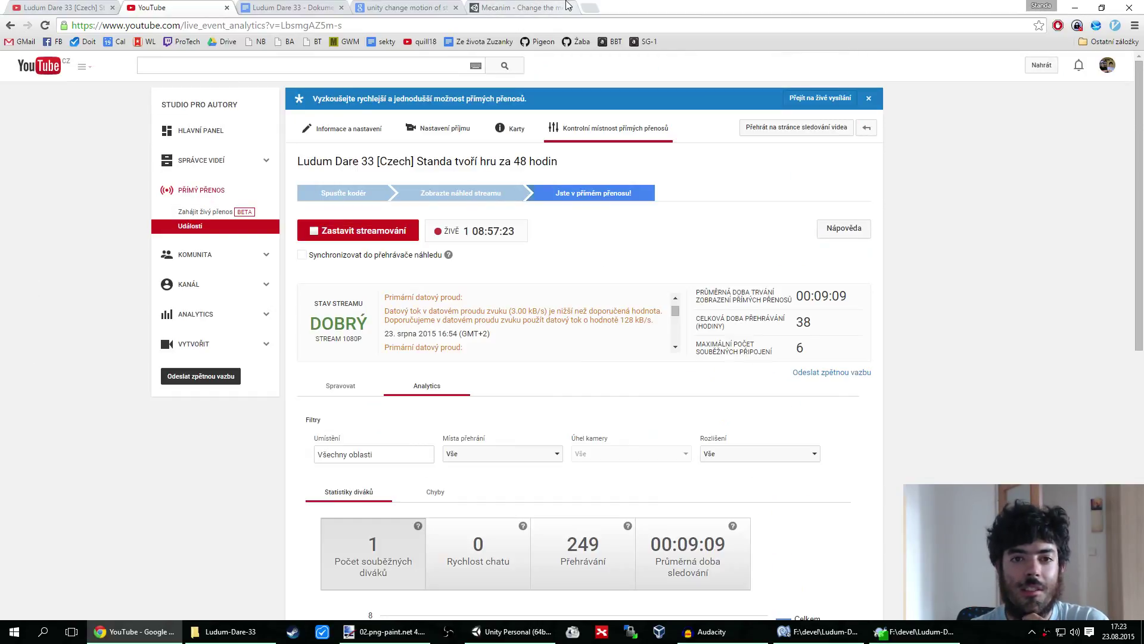
{"action": "left_click", "coordinate": [549, 8]}
{"action": "left_click", "coordinate": [916, 631]}
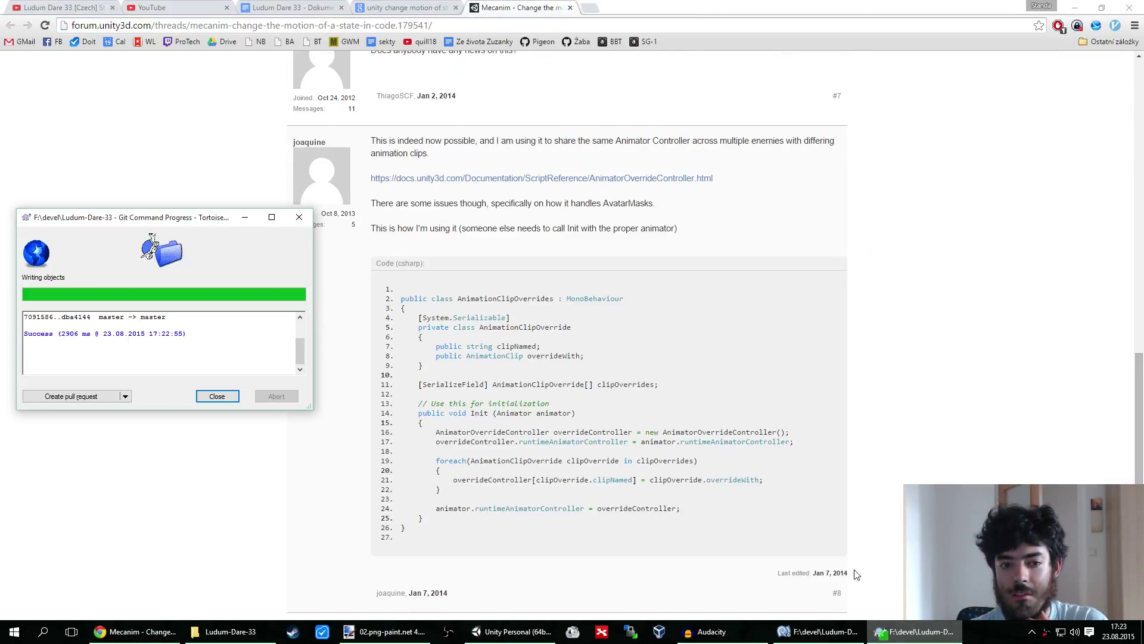
{"action": "left_click", "coordinate": [217, 396]}
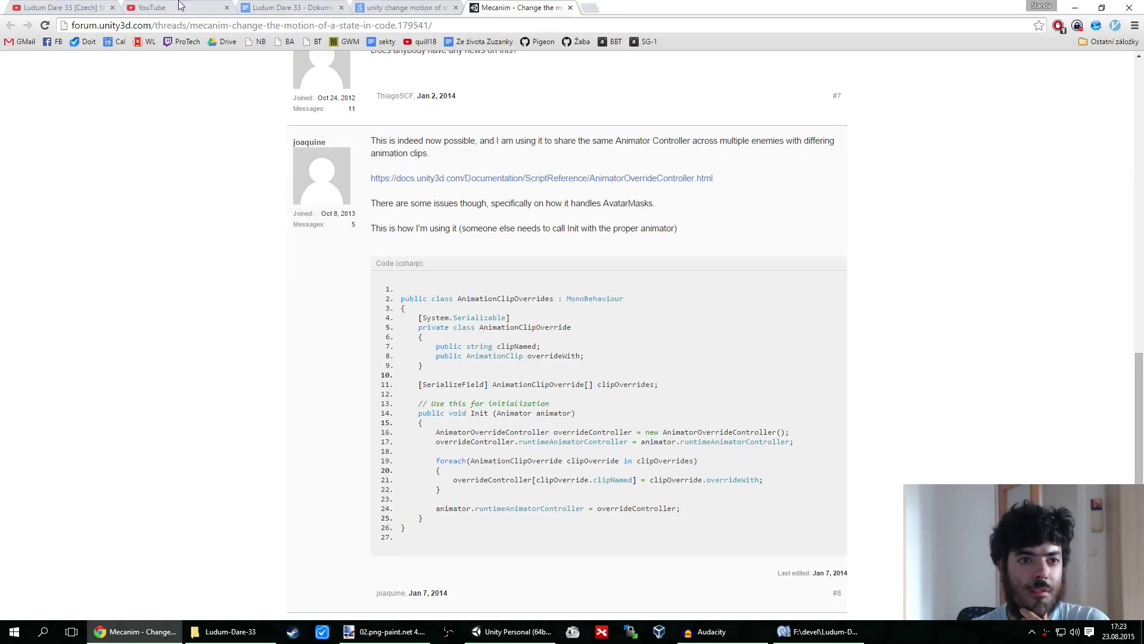
Place the Ludum Dare 33 Google Docs document side by side with Audacity and remove the existing audio track
{"action": "left_click", "coordinate": [286, 7]}
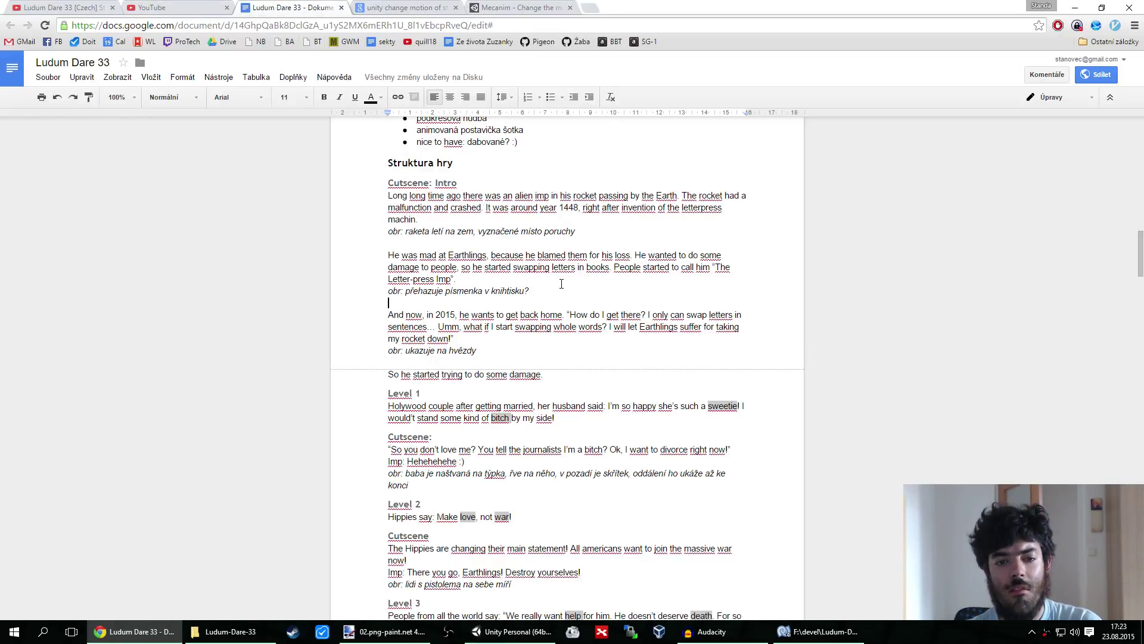
{"action": "scroll", "coordinate": [562, 284], "scroll_direction": "down", "scroll_amount": 1}
{"action": "key", "text": "super+Left"}
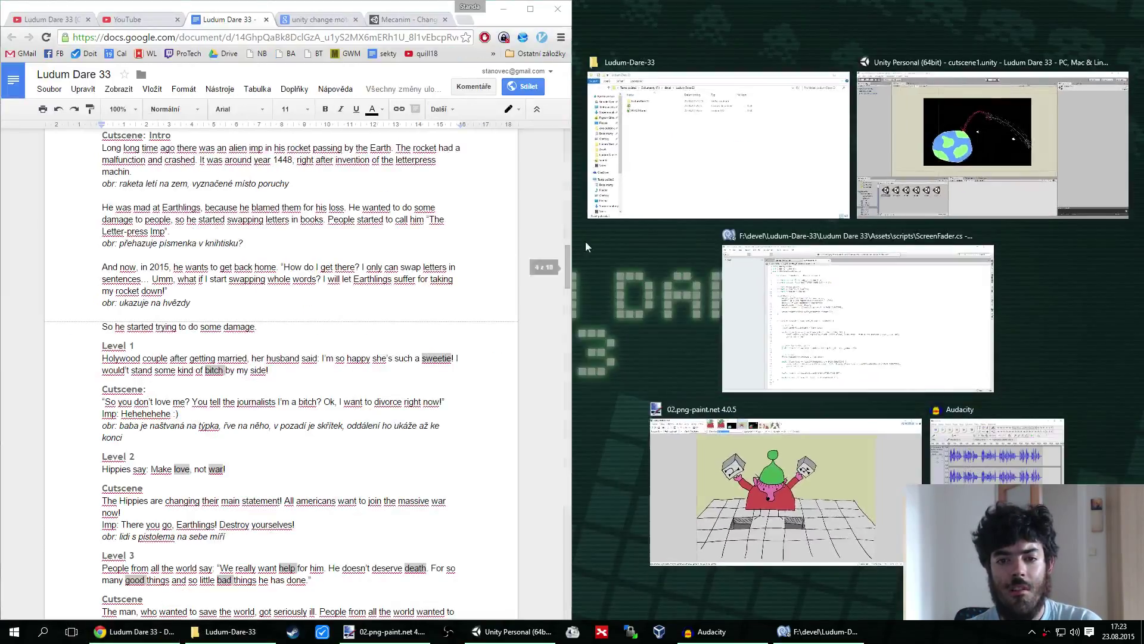
{"action": "left_click", "coordinate": [873, 514]}
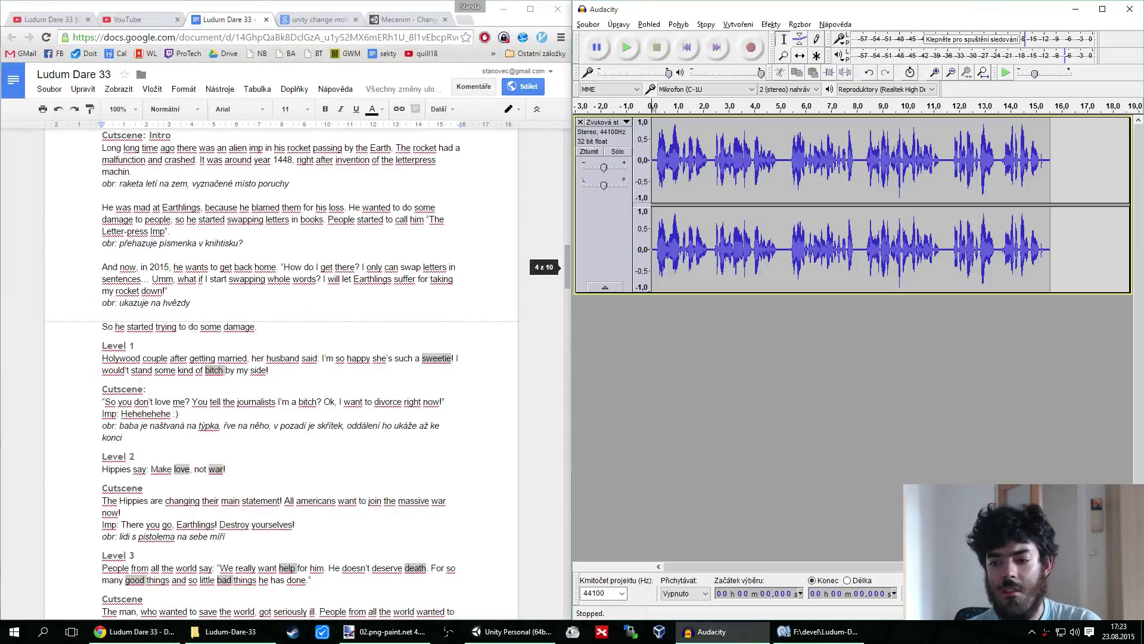
{"action": "left_click", "coordinate": [579, 122]}
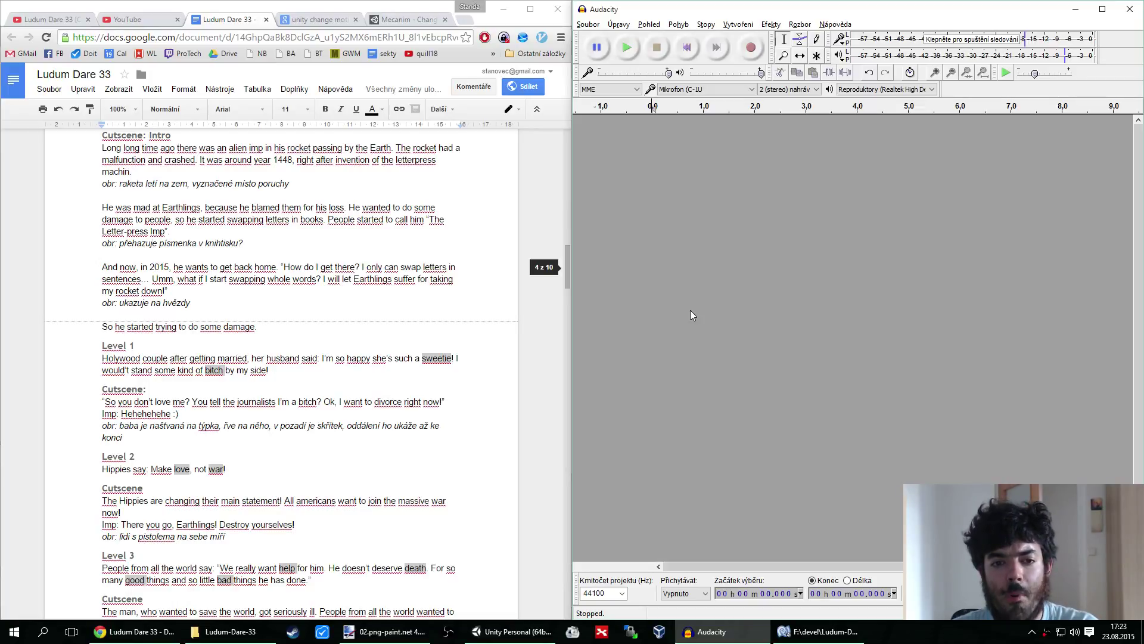
Open Google Translate in a new Chrome tab and look up the English word "swap" in Czech
{"action": "left_click", "coordinate": [134, 631]}
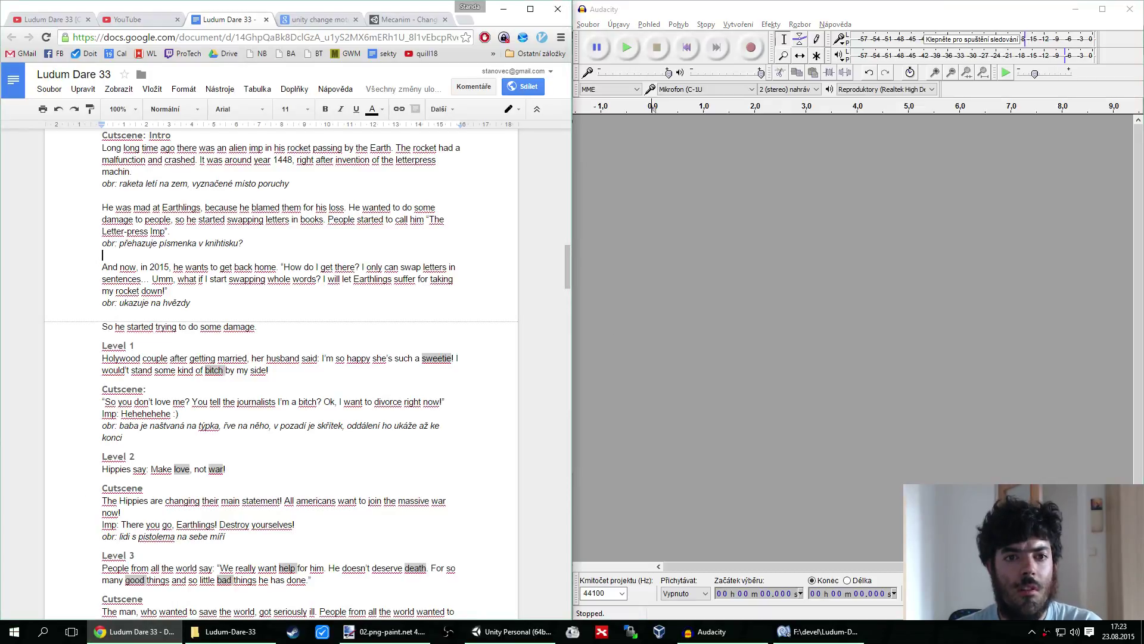
{"action": "left_click", "coordinate": [467, 20]}
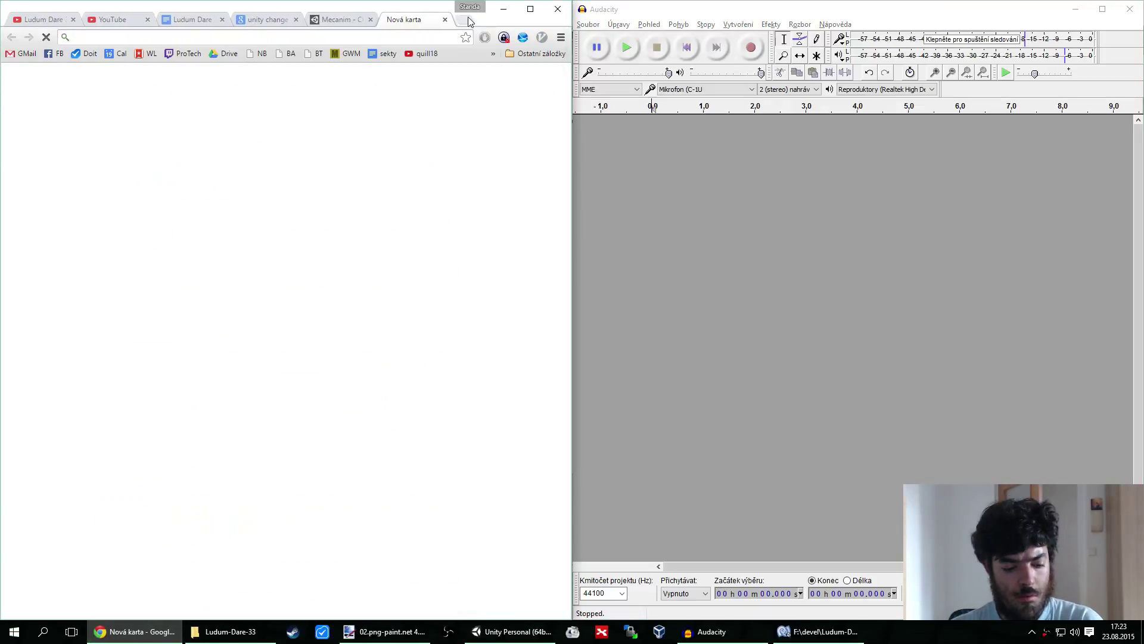
{"action": "type", "text": "tra"}
{"action": "key", "text": "Return"}
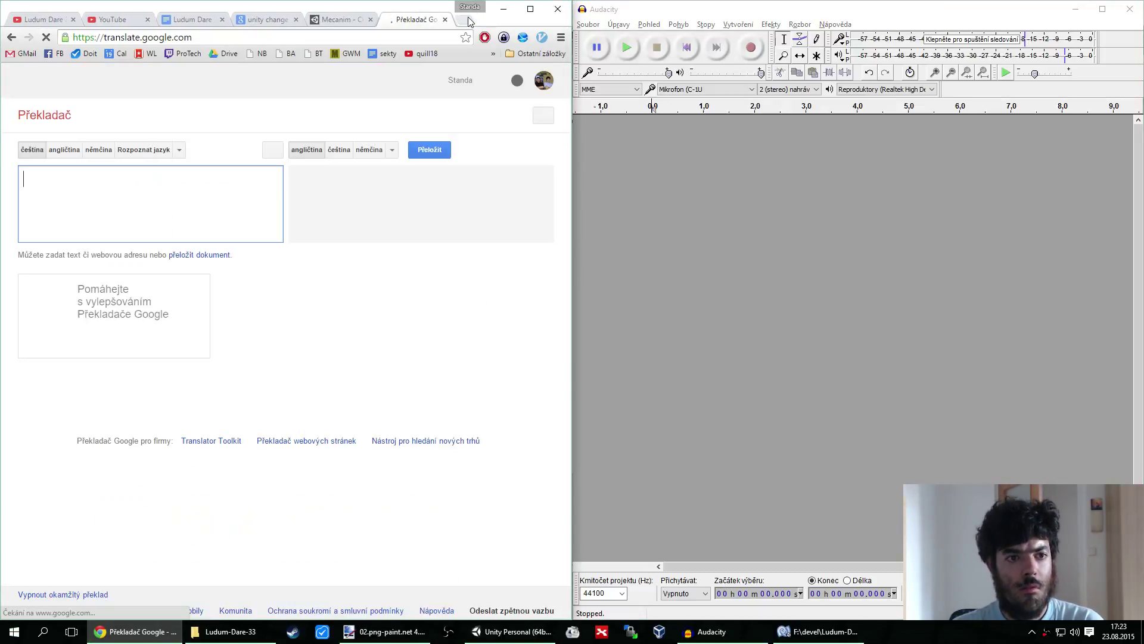
{"action": "type", "text": "swap"}
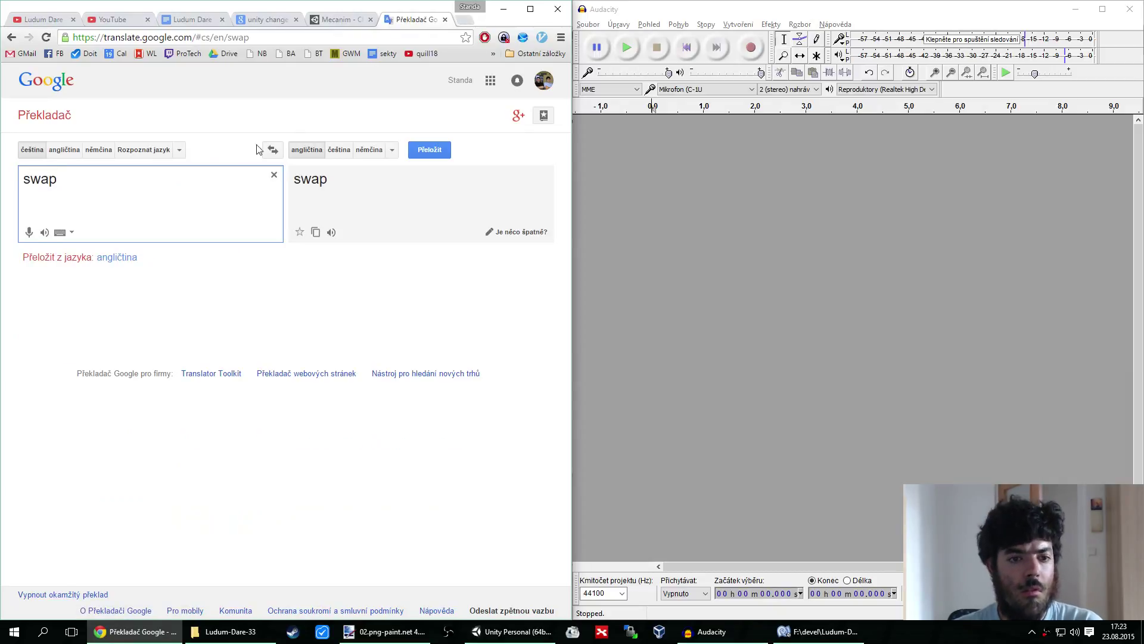
{"action": "left_click", "coordinate": [111, 258]}
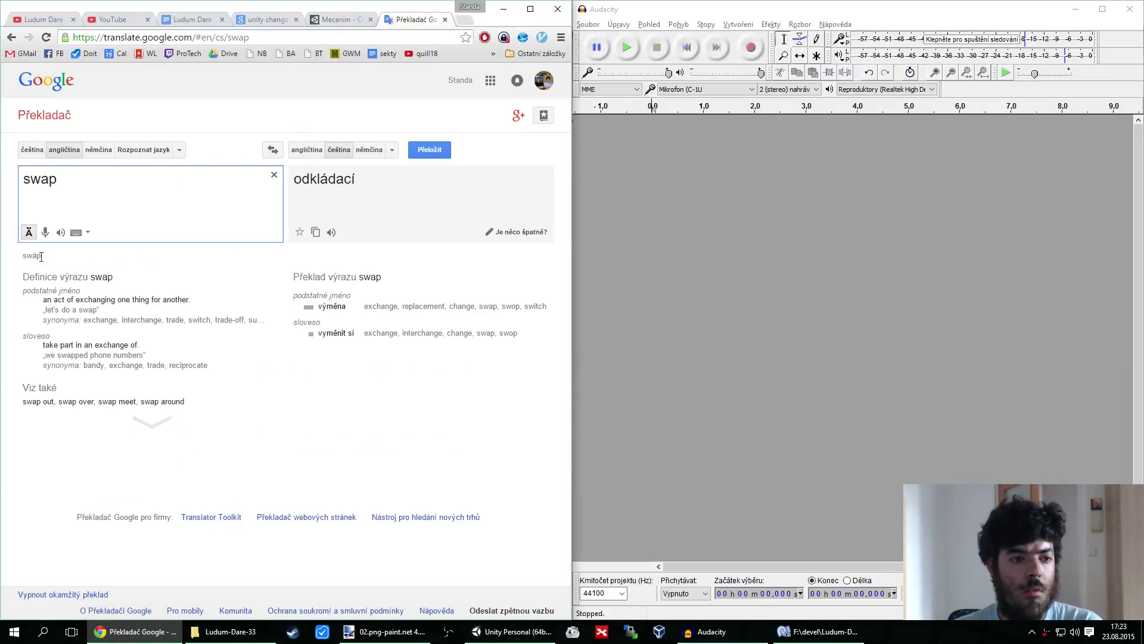
{"action": "left_click", "coordinate": [46, 232]}
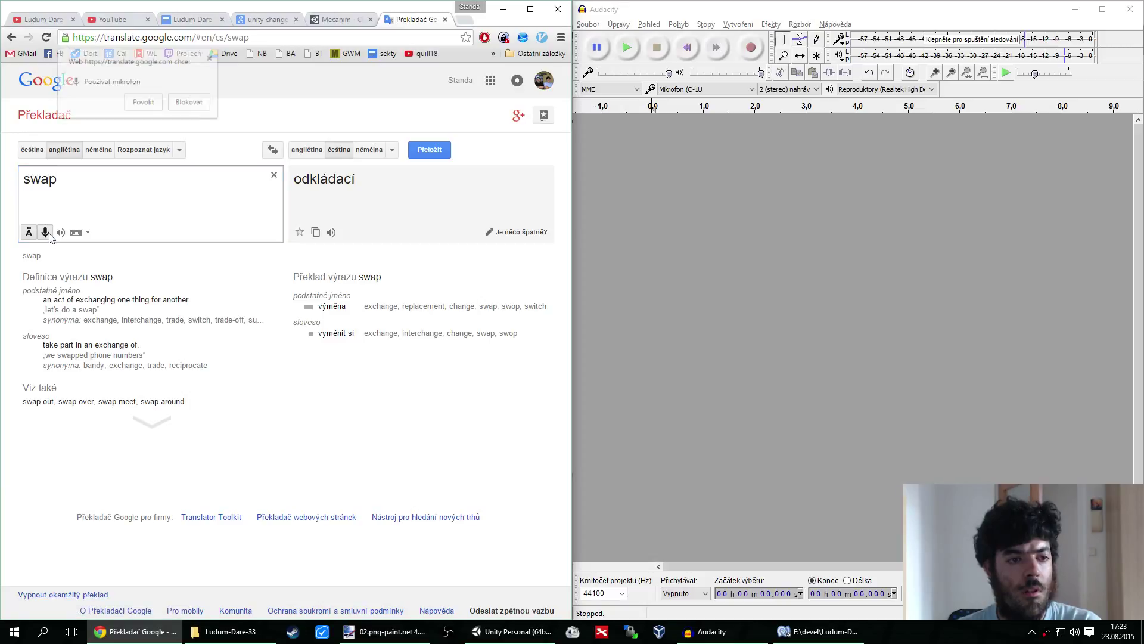
{"action": "left_click", "coordinate": [143, 102]}
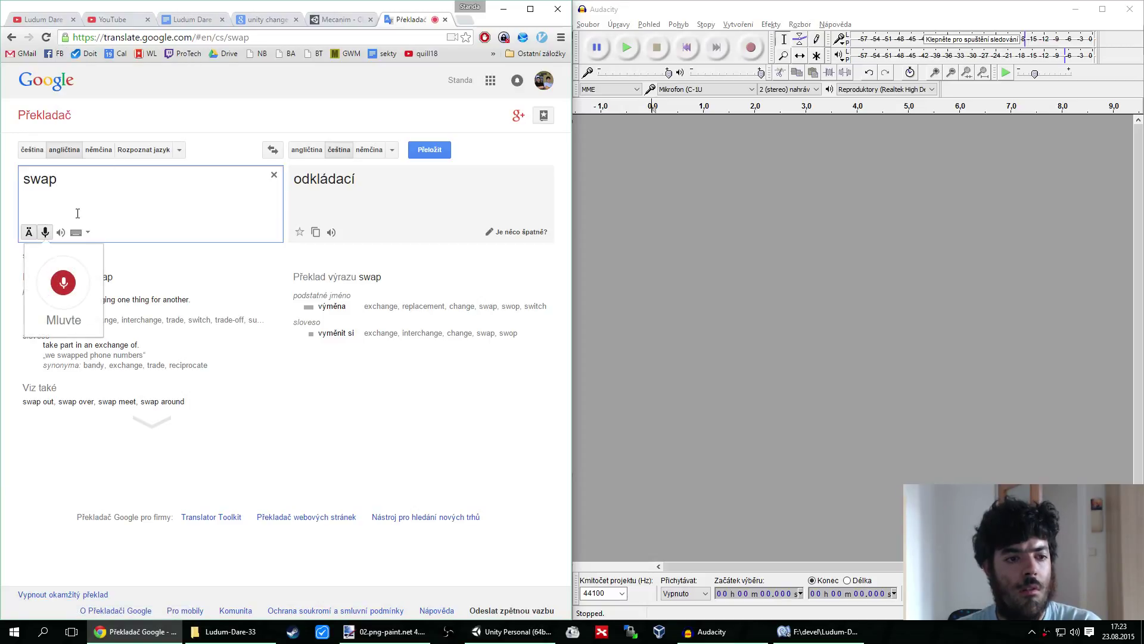
{"action": "left_click", "coordinate": [46, 234]}
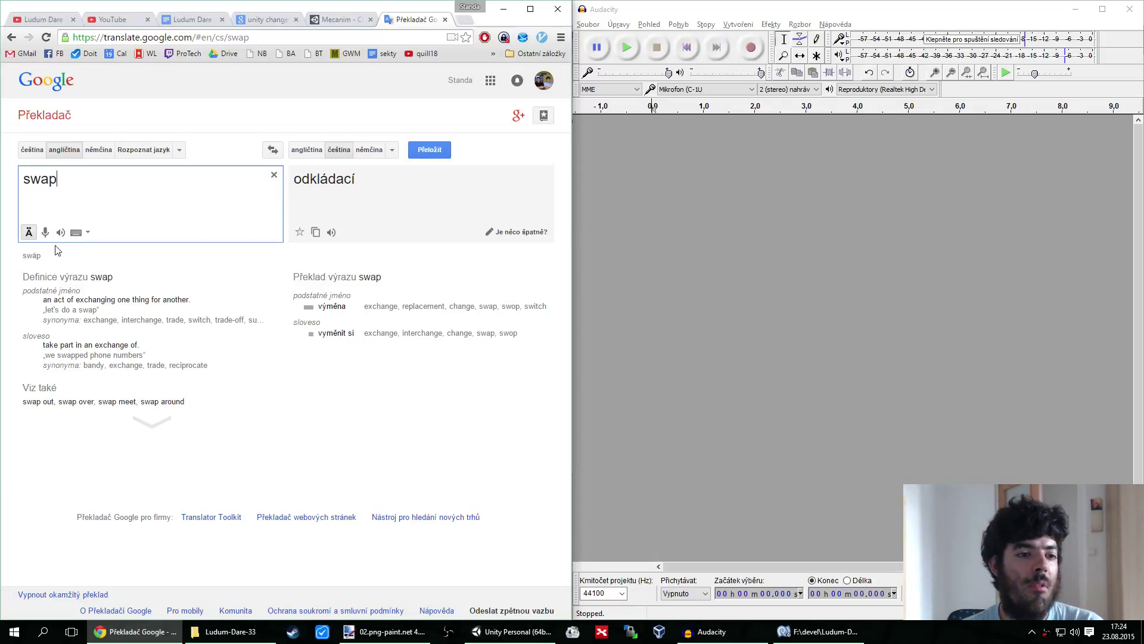
{"action": "left_click", "coordinate": [54, 255]}
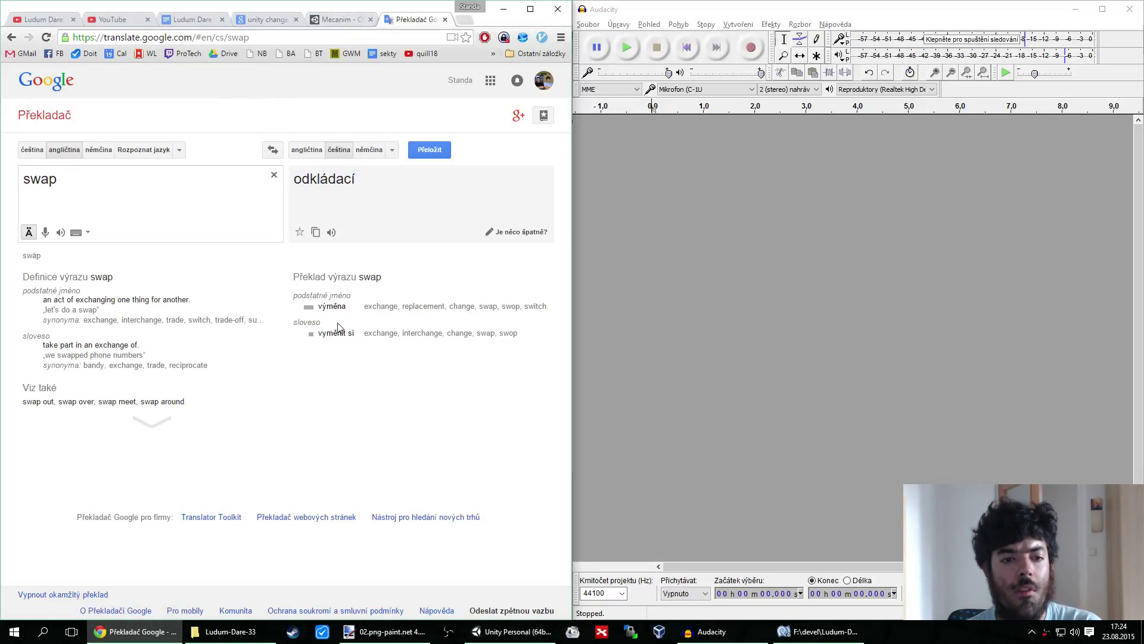
Translate the Czech words "zaměnit" and "vyměnit" into English
{"action": "left_click", "coordinate": [190, 216]}
{"action": "key", "text": "ctrl+a"}
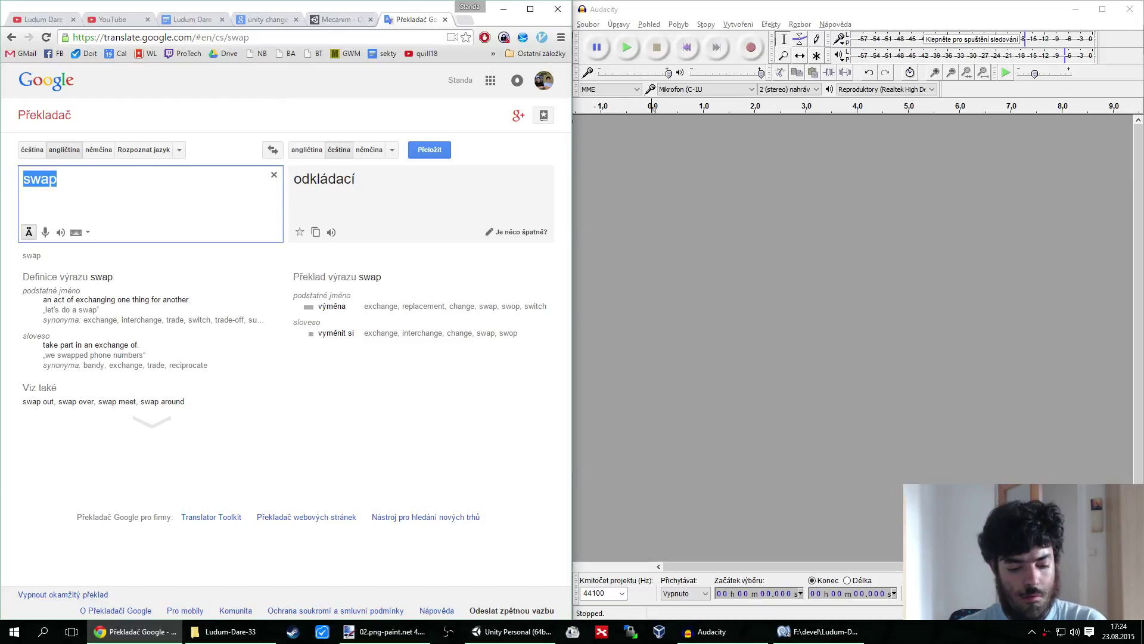
{"action": "type", "text": "zaměnit"}
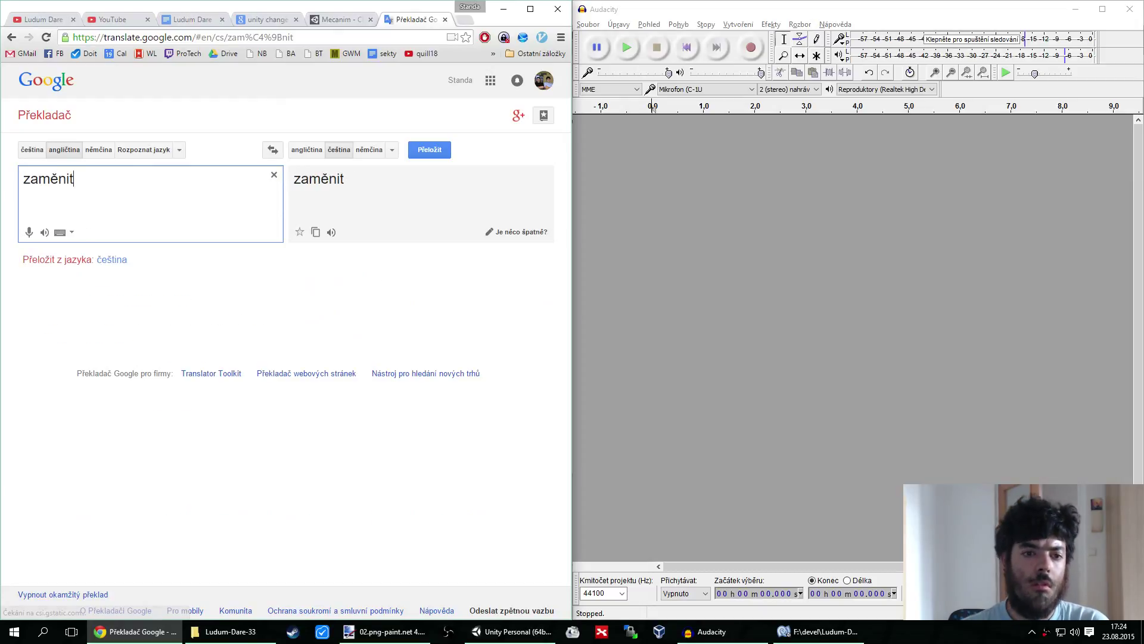
{"action": "left_click", "coordinate": [116, 264]}
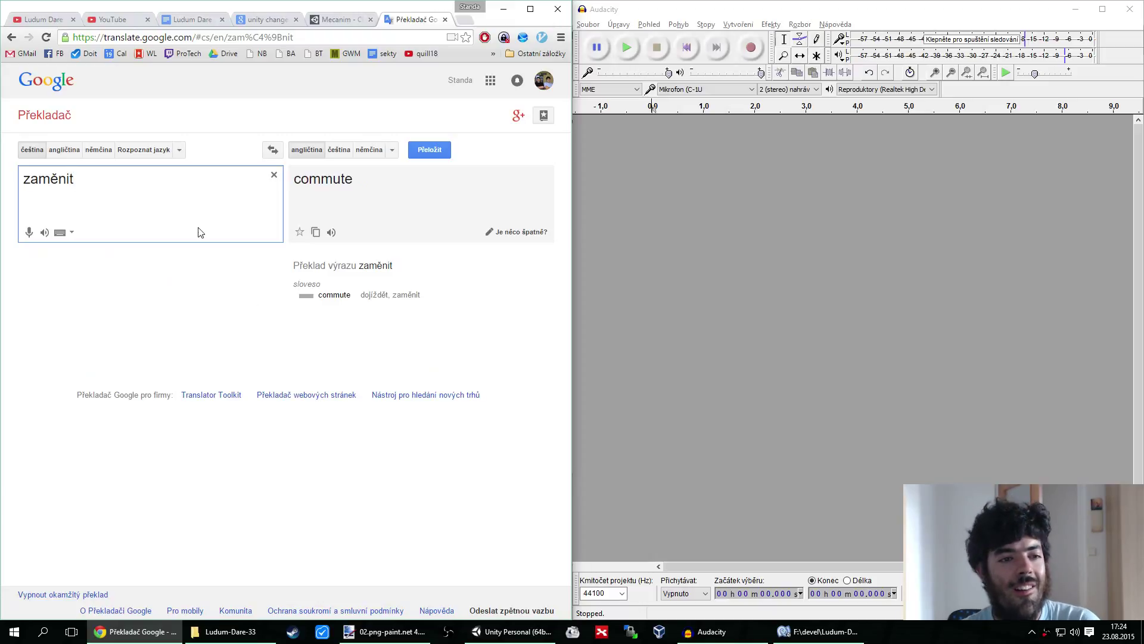
{"action": "left_click_drag", "start_coordinate": [37, 180], "coordinate": [13, 188]}
{"action": "type", "text": "vy"}
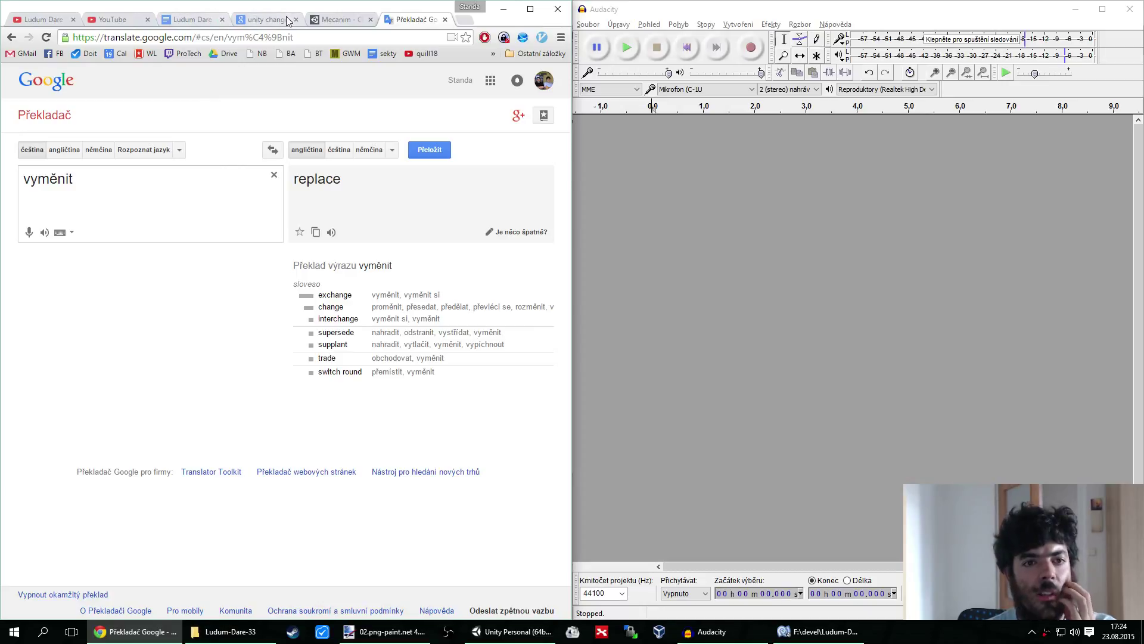
Return to the Ludum Dare 33 script document and record about 23 seconds of cutscene narration in Audacity
{"action": "left_click", "coordinate": [181, 19]}
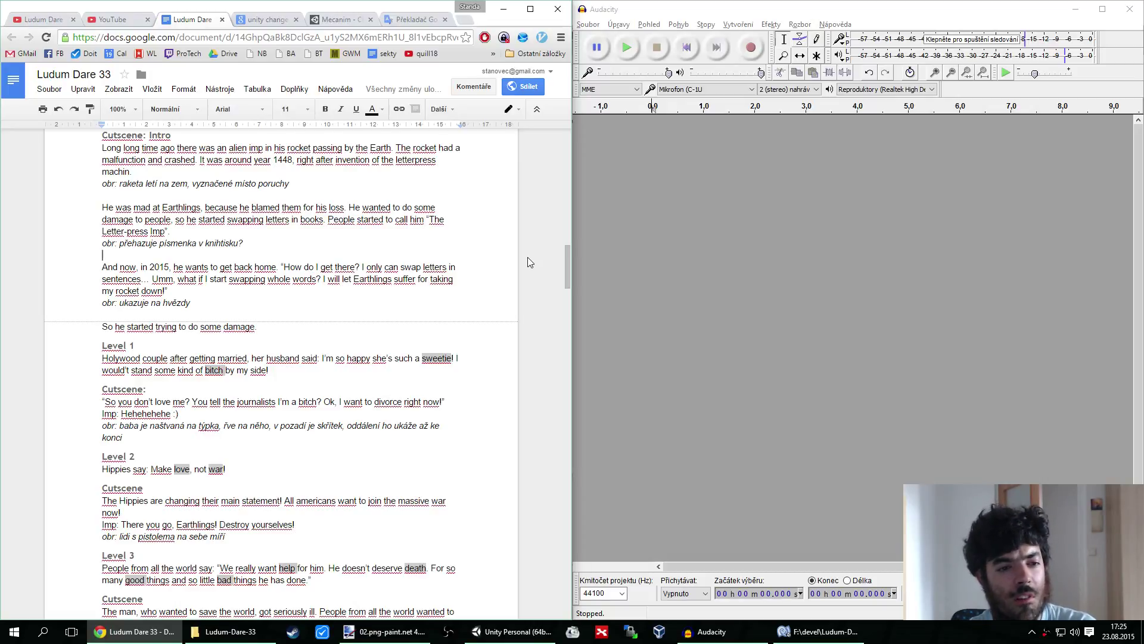
{"action": "left_click", "coordinate": [751, 49]}
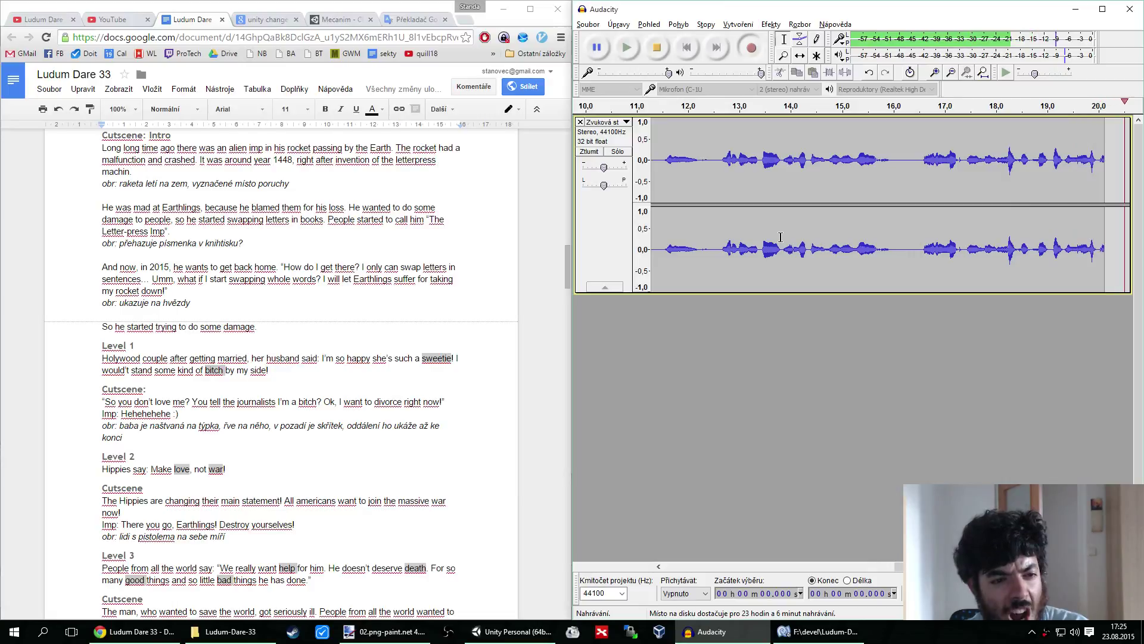
{"action": "left_click", "coordinate": [655, 48]}
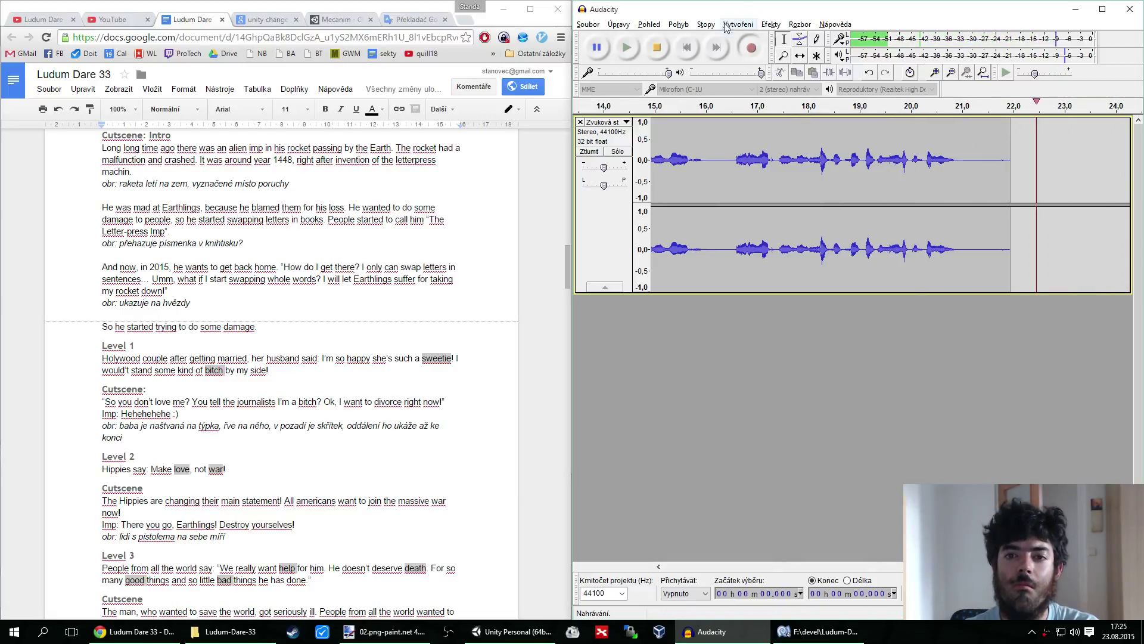
Normalize the entire recorded narration track
{"action": "key", "text": "ctrl+a"}
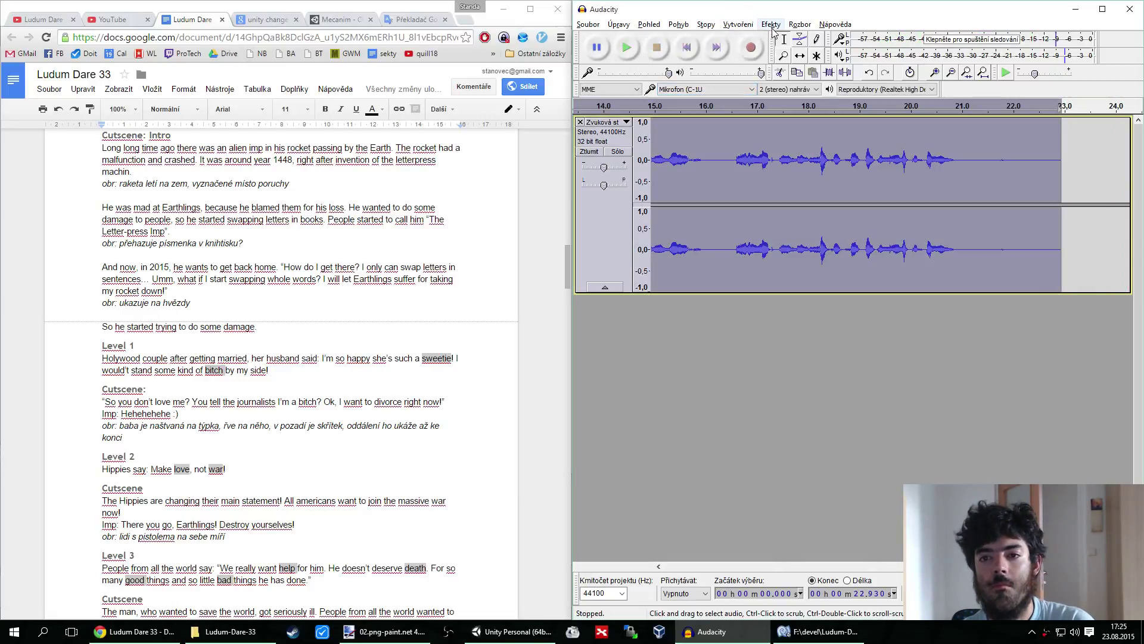
{"action": "left_click", "coordinate": [771, 24]}
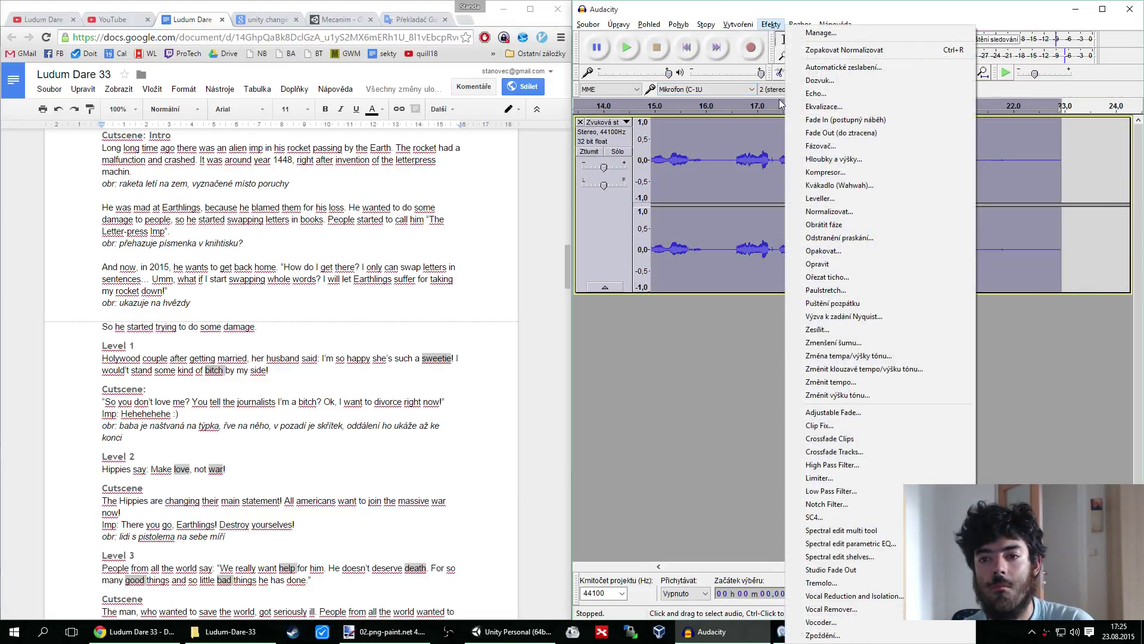
{"action": "left_click", "coordinate": [829, 211]}
{"action": "left_click", "coordinate": [876, 346]}
{"action": "key", "text": "ctrl+3"}
{"action": "key", "text": "ctrl+3"}
{"action": "key", "text": "ctrl+3"}
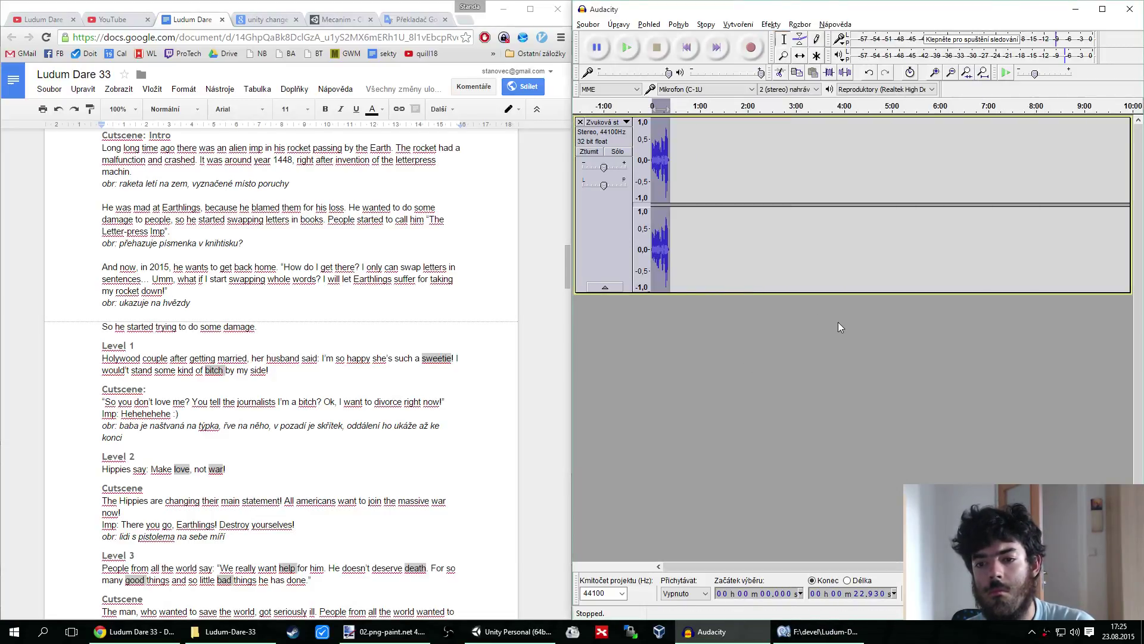
Check where the speech begins and delete about the first 1.25 seconds of silence from the recording
{"action": "left_click", "coordinate": [722, 298]}
{"action": "key", "text": "ctrl+1"}
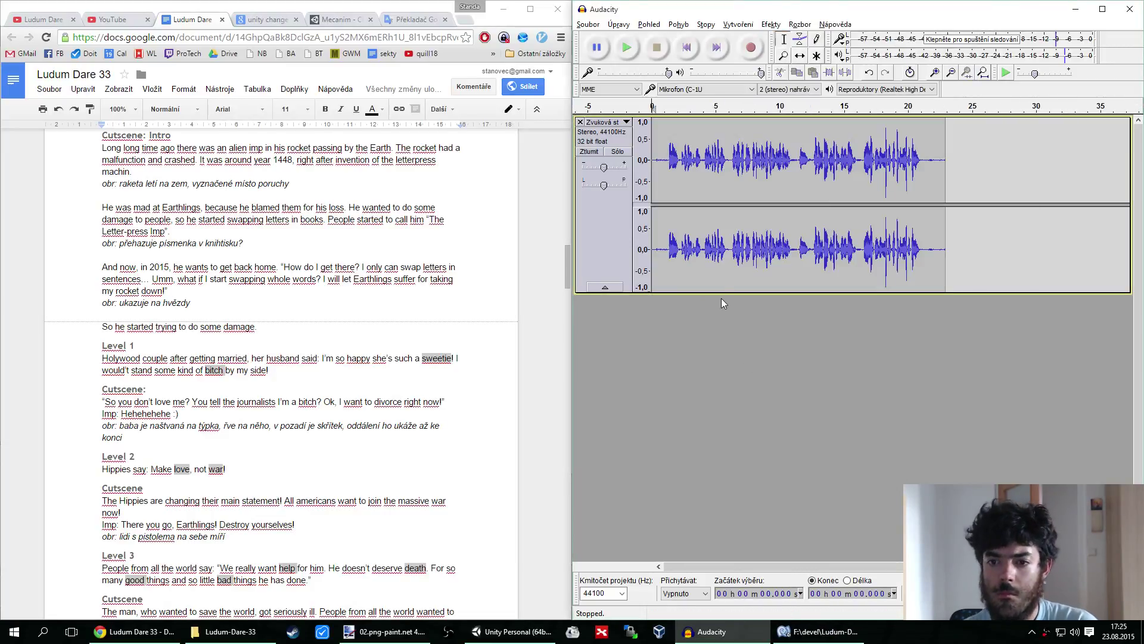
{"action": "left_click", "coordinate": [661, 261]}
{"action": "key", "text": "space"}
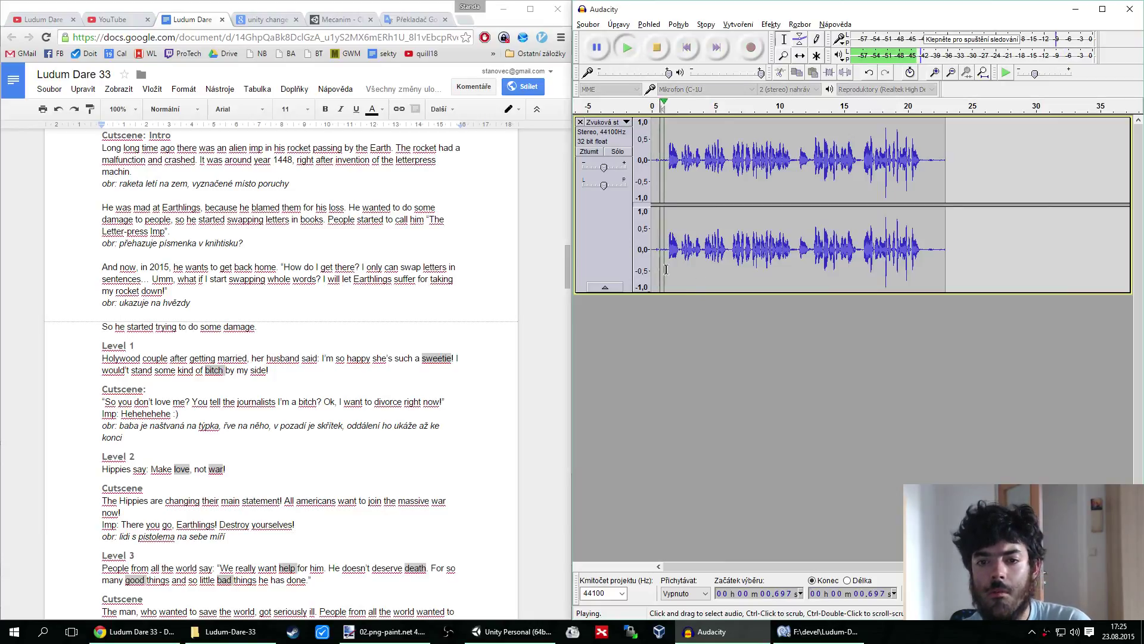
{"action": "key", "text": "space"}
{"action": "left_click_drag", "start_coordinate": [672, 259], "coordinate": [618, 258]}
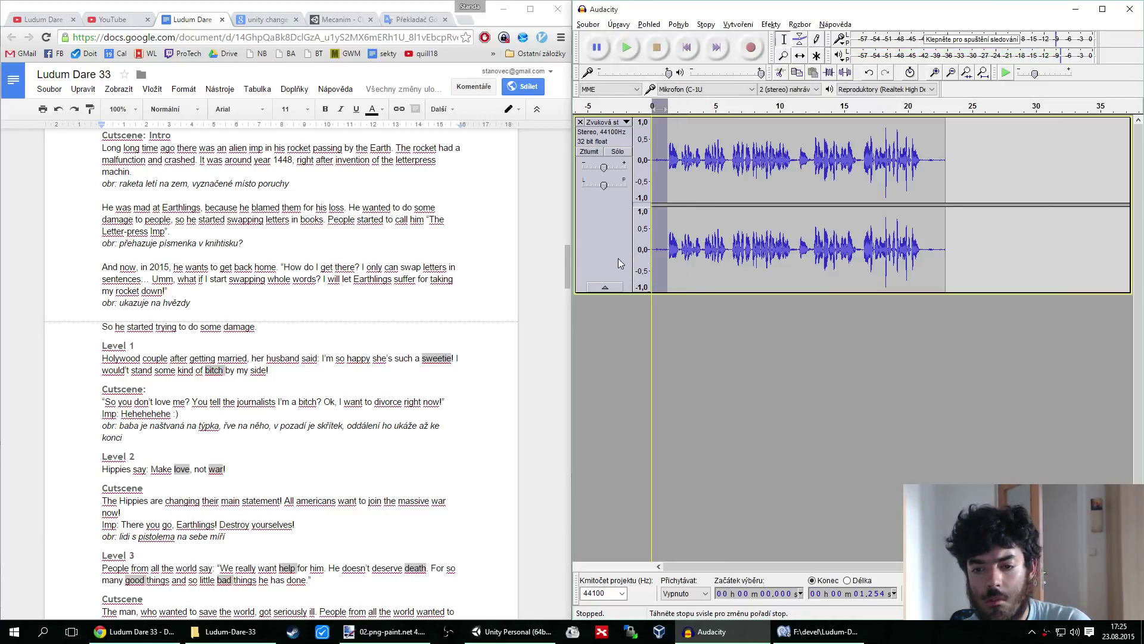
{"action": "key", "text": "Delete"}
Listen to the end of the narration and delete the trailing silence after about 20 seconds
{"action": "left_click", "coordinate": [893, 262]}
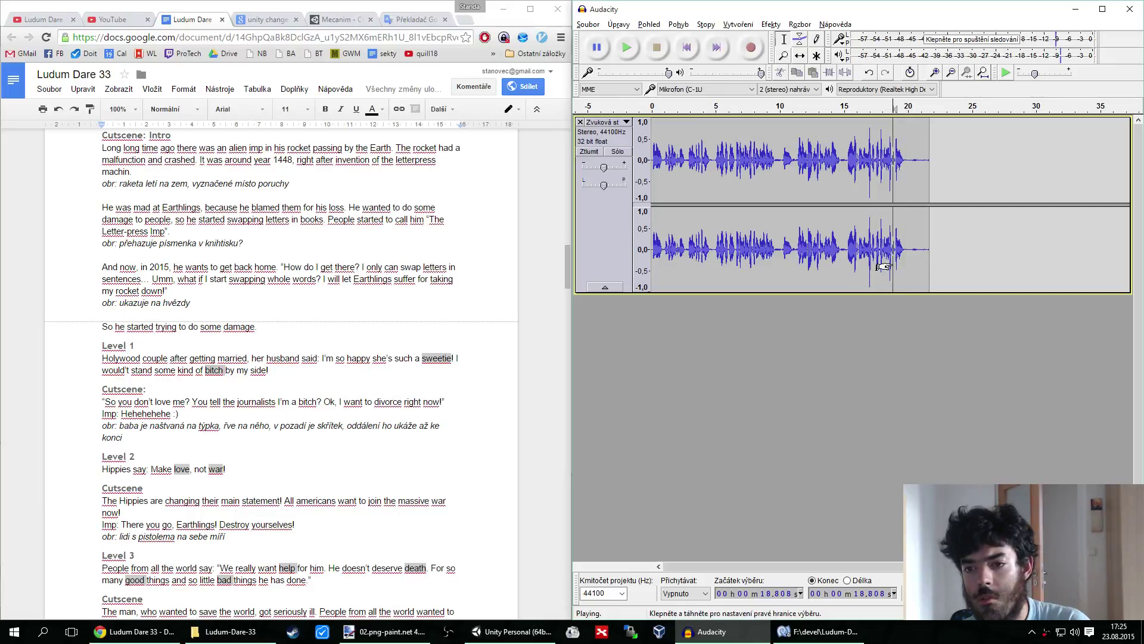
{"action": "key", "text": "space"}
{"action": "key", "text": "space"}
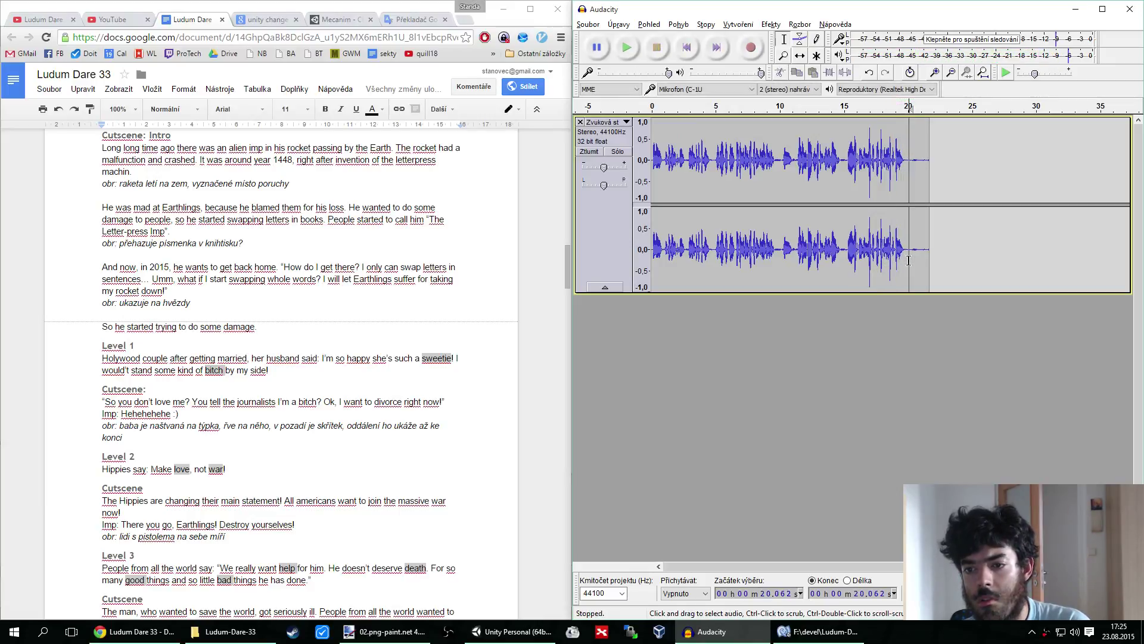
{"action": "left_click_drag", "start_coordinate": [908, 262], "coordinate": [964, 265]}
{"action": "key", "text": "Delete"}
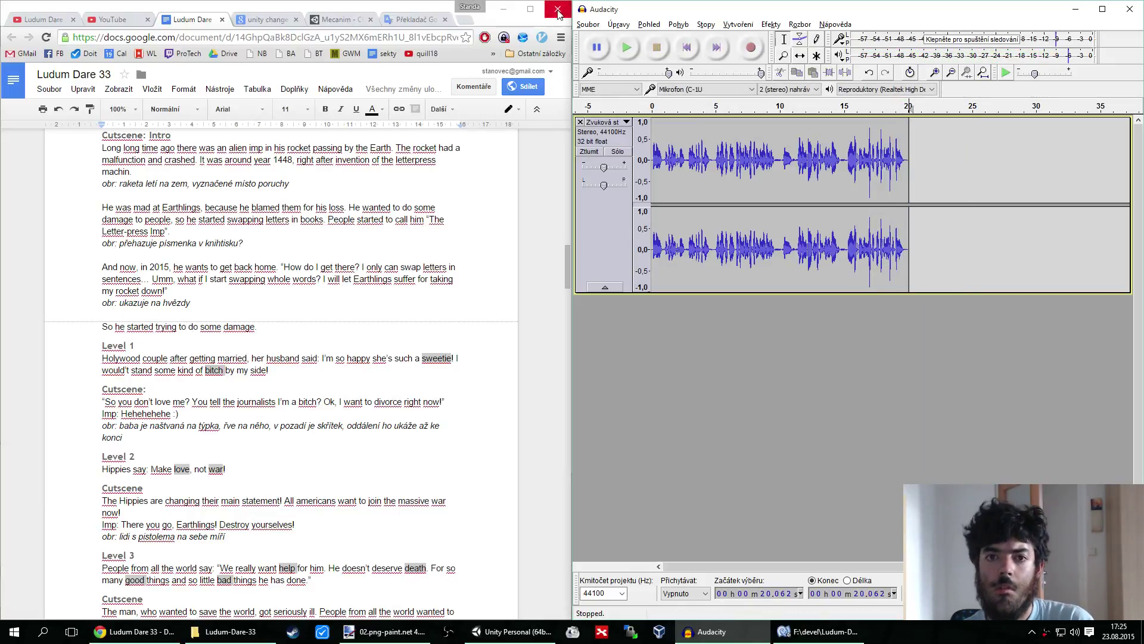
Export the narration to the sound folder as a signed 16-bit PCM WAV, basing its file name on cutscene02 and leaving the metadata empty
{"action": "left_click", "coordinate": [588, 24]}
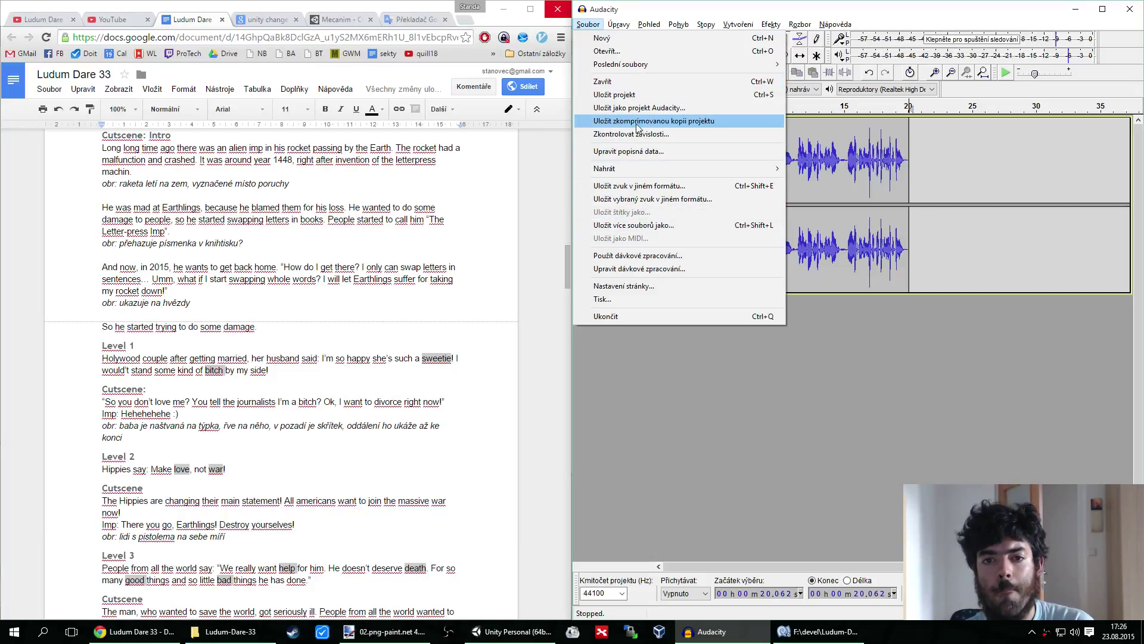
{"action": "left_click", "coordinate": [637, 190]}
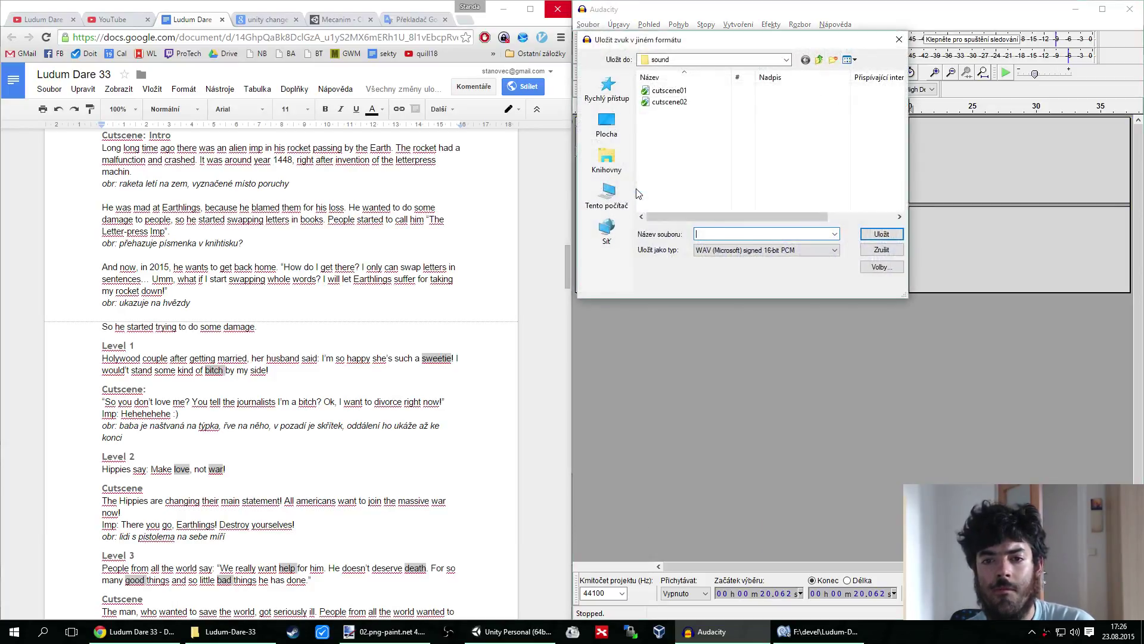
{"action": "left_click", "coordinate": [685, 102]}
{"action": "left_click", "coordinate": [739, 233]}
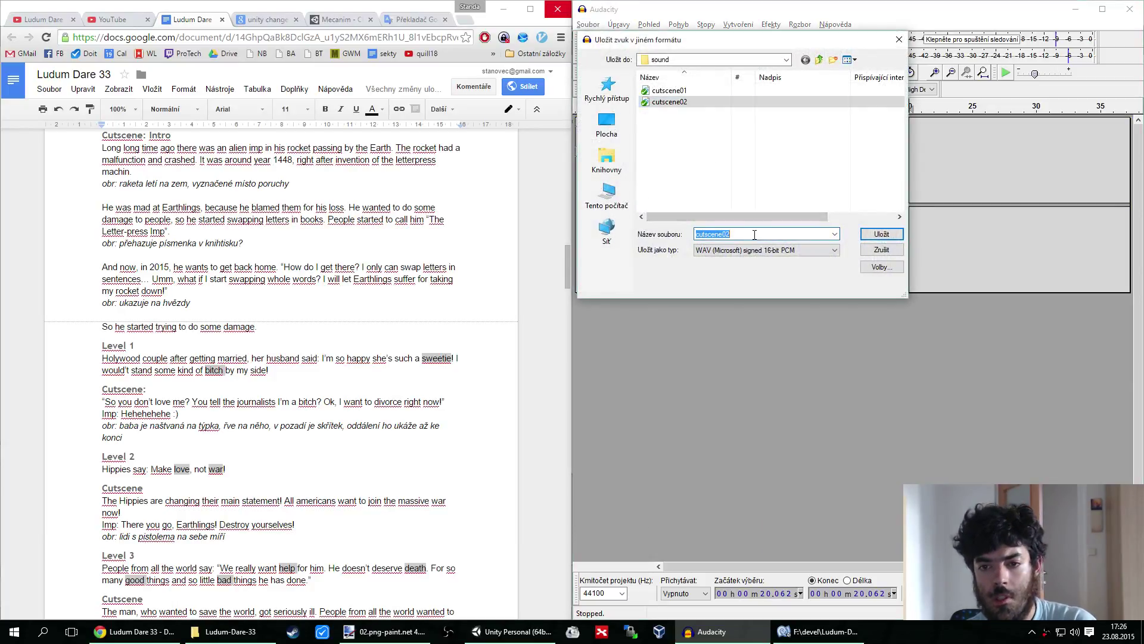
{"action": "left_click", "coordinate": [756, 235]}
{"action": "key", "text": "Return"}
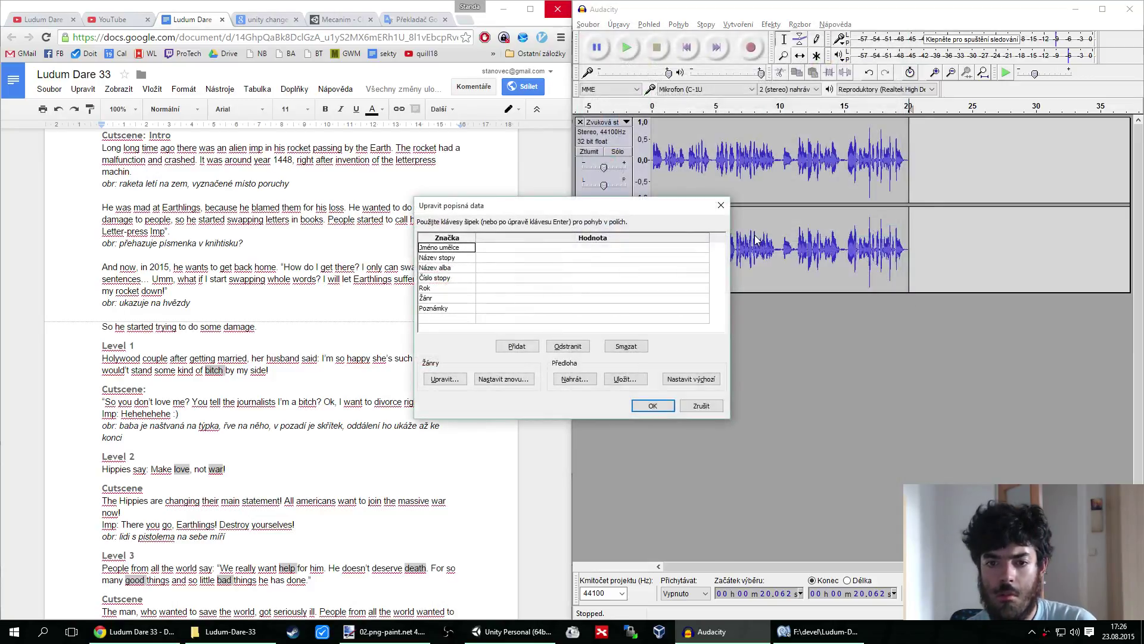
{"action": "left_click", "coordinate": [653, 406]}
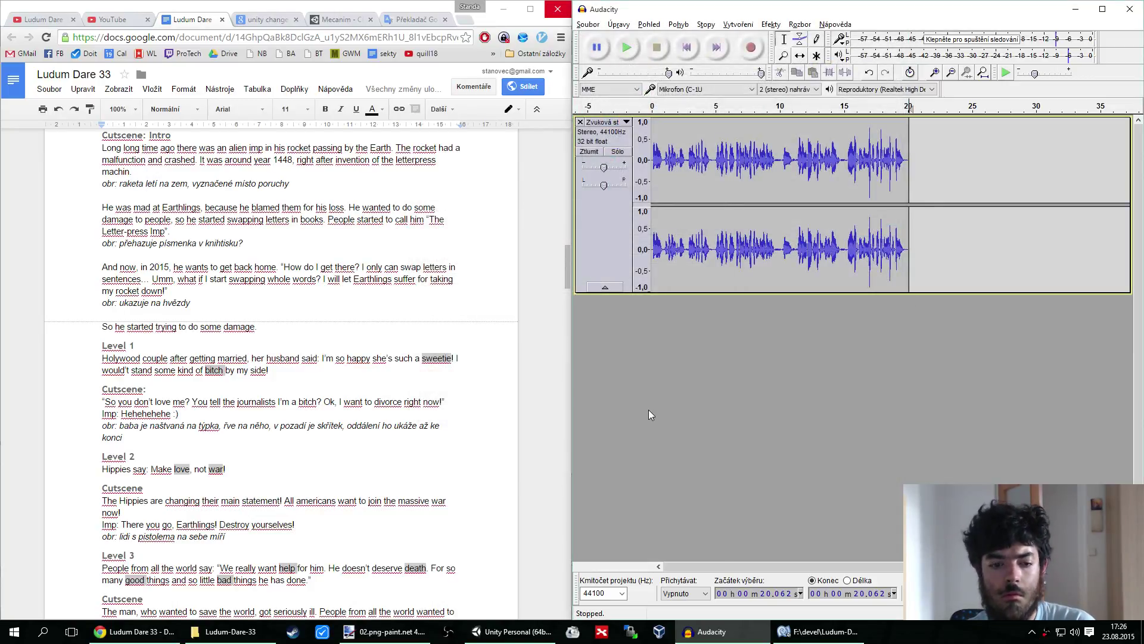
Switch to Unity, duplicate the cutscene2 scene and open the copy
{"action": "left_click", "coordinate": [512, 631]}
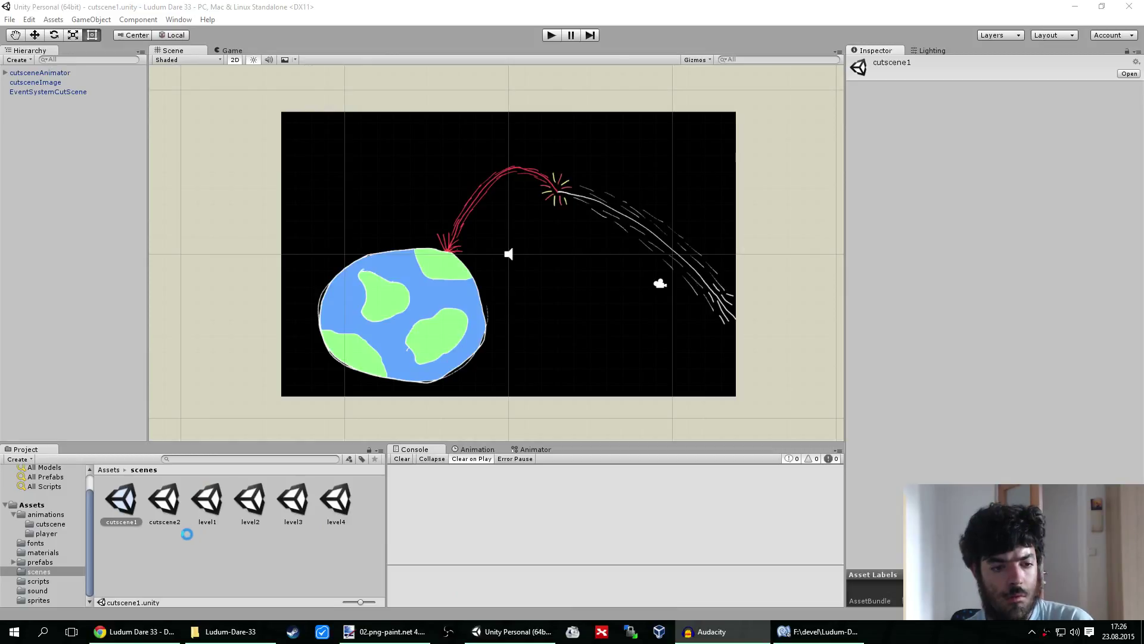
{"action": "left_click", "coordinate": [164, 495]}
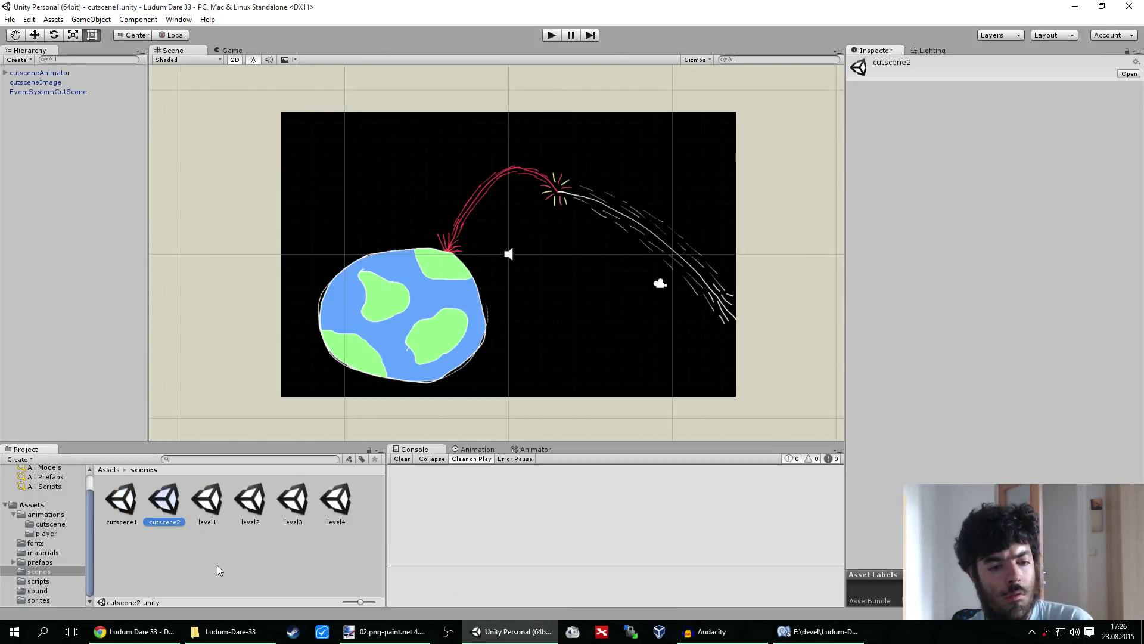
{"action": "key", "text": "ctrl+d"}
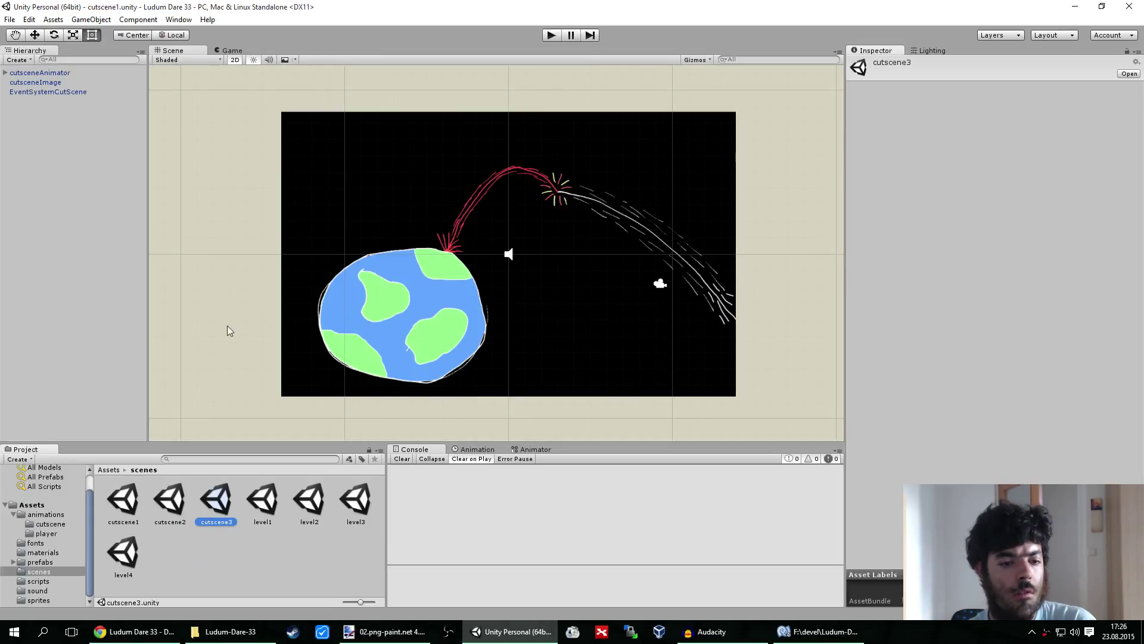
{"action": "double_click", "coordinate": [215, 502]}
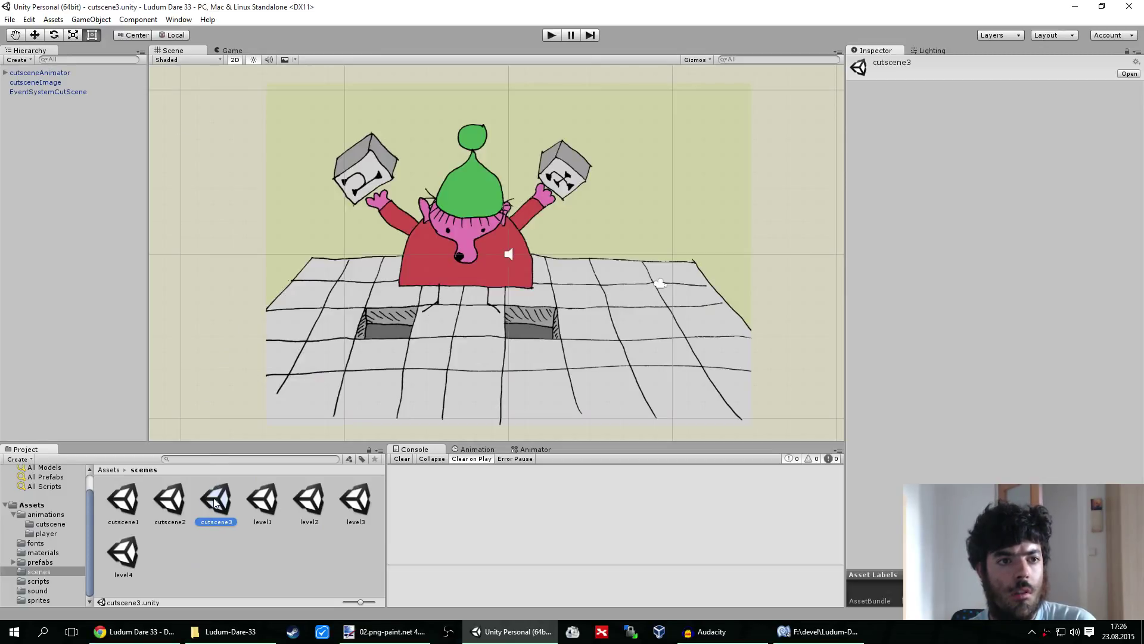
Duplicate both the cutscene02 animator controller and the cutscene02 animation clip in the cutscene animations folder as cutscene03
{"action": "middle_click_drag", "start_coordinate": [620, 231], "coordinate": [618, 231]}
{"action": "left_click", "coordinate": [55, 73]}
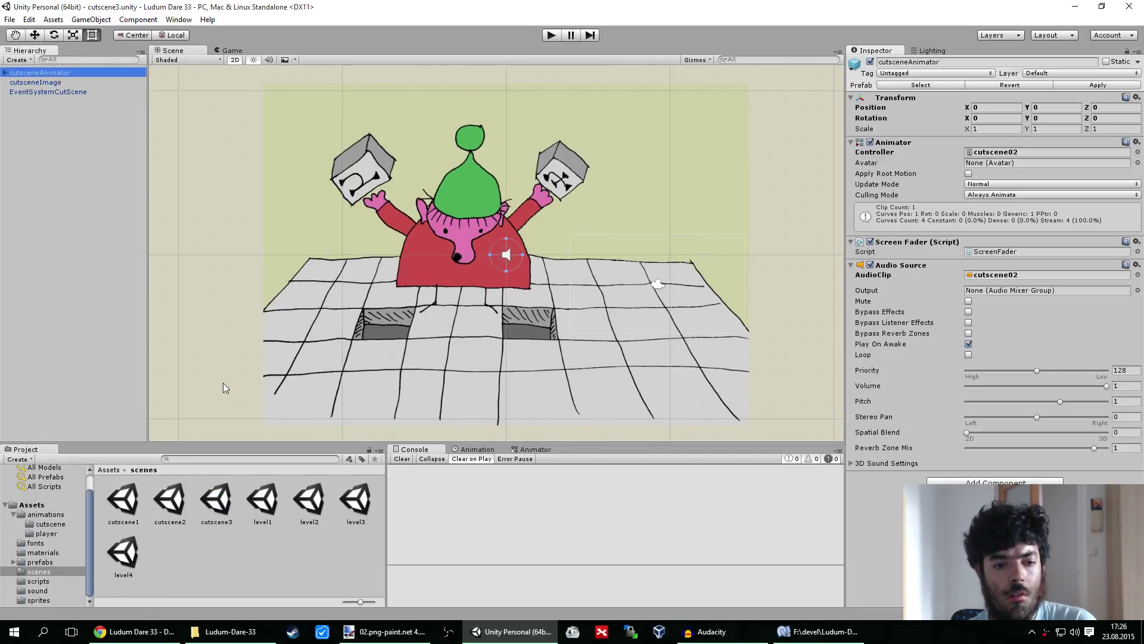
{"action": "left_click", "coordinate": [47, 516]}
{"action": "left_click", "coordinate": [50, 524]}
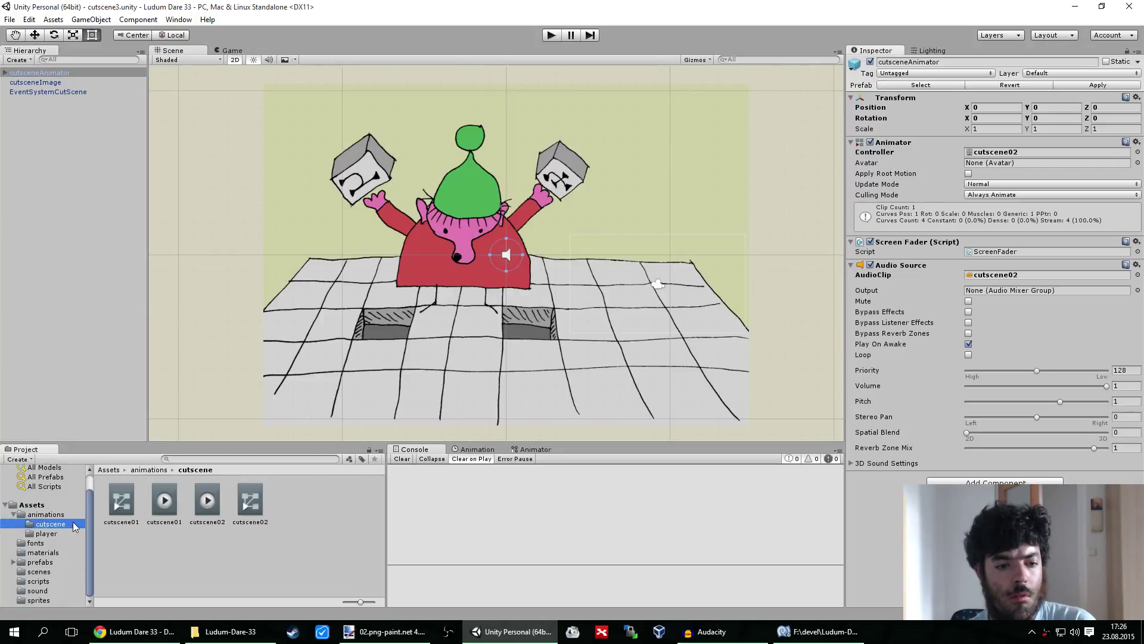
{"action": "left_click", "coordinate": [210, 550]}
{"action": "left_click", "coordinate": [250, 500]}
{"action": "left_click", "coordinate": [207, 502], "text": "ctrl"}
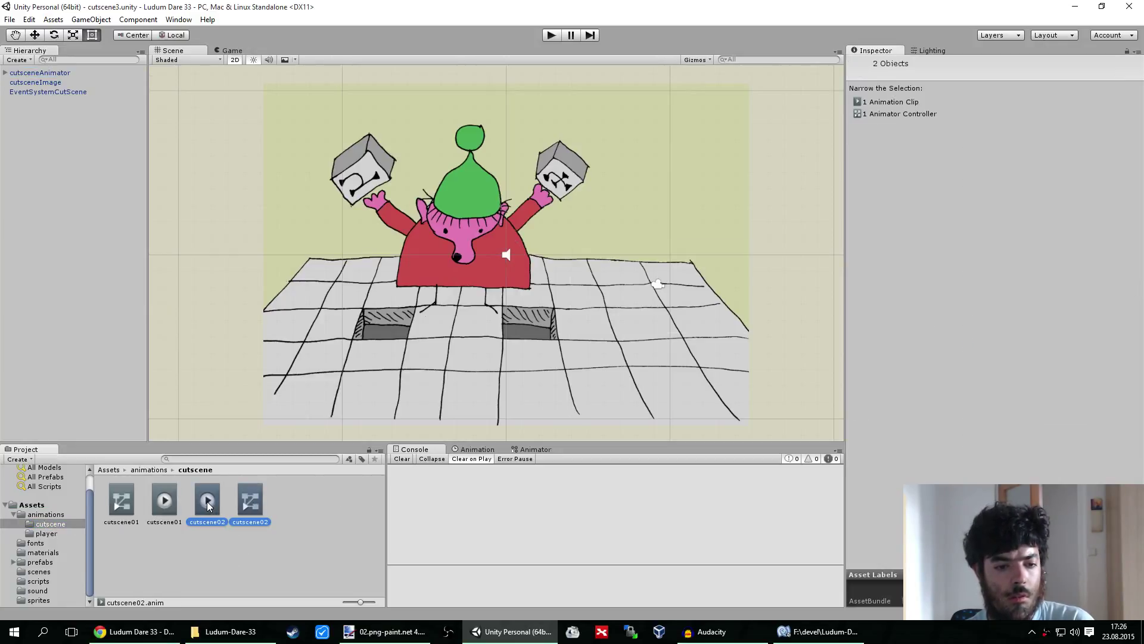
{"action": "left_click", "coordinate": [257, 495]}
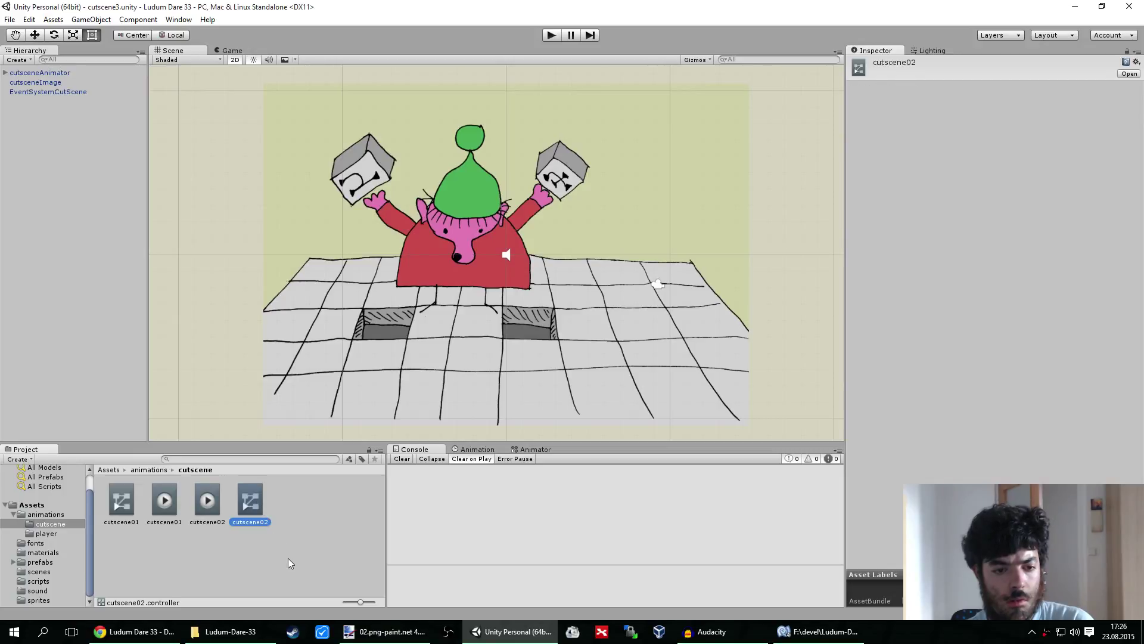
{"action": "key", "text": "ctrl+d"}
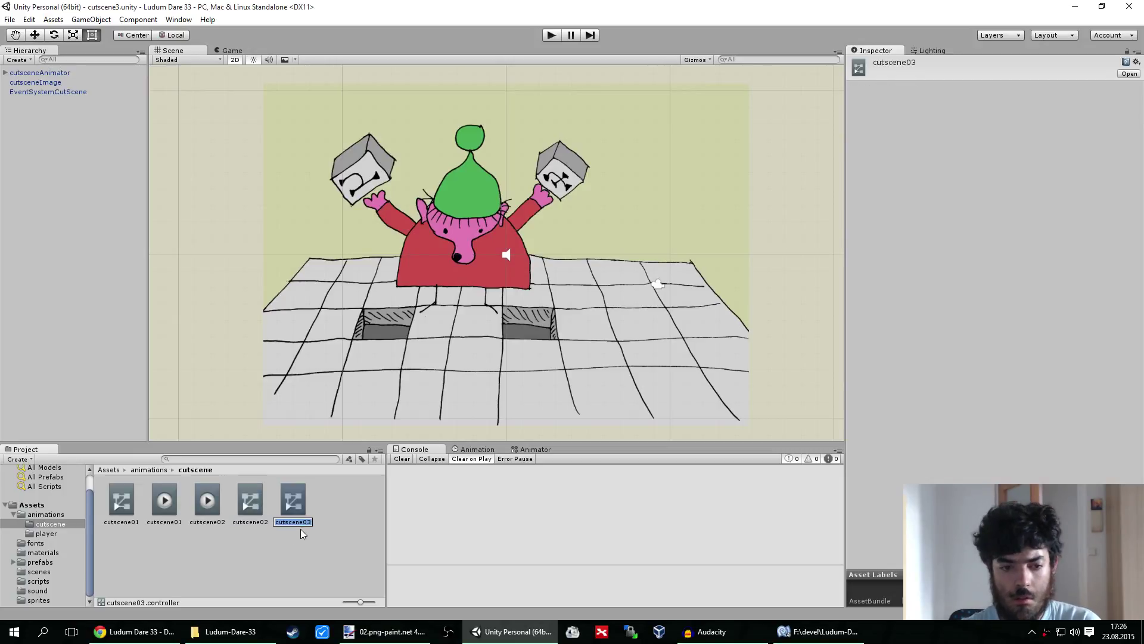
{"action": "left_click", "coordinate": [219, 499]}
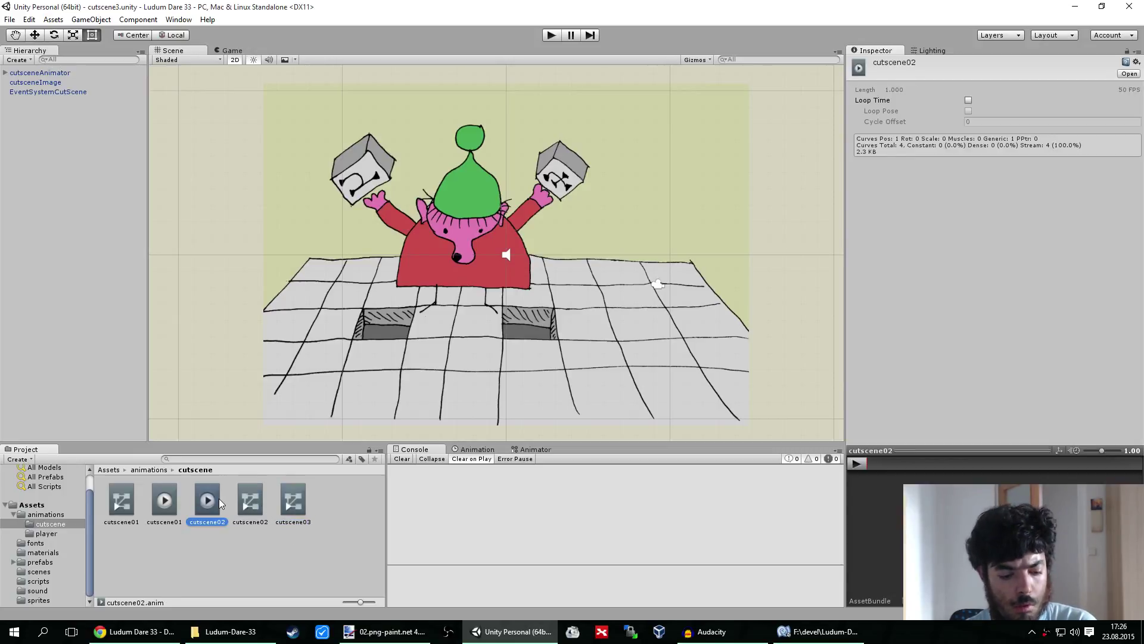
{"action": "key", "text": "ctrl+d"}
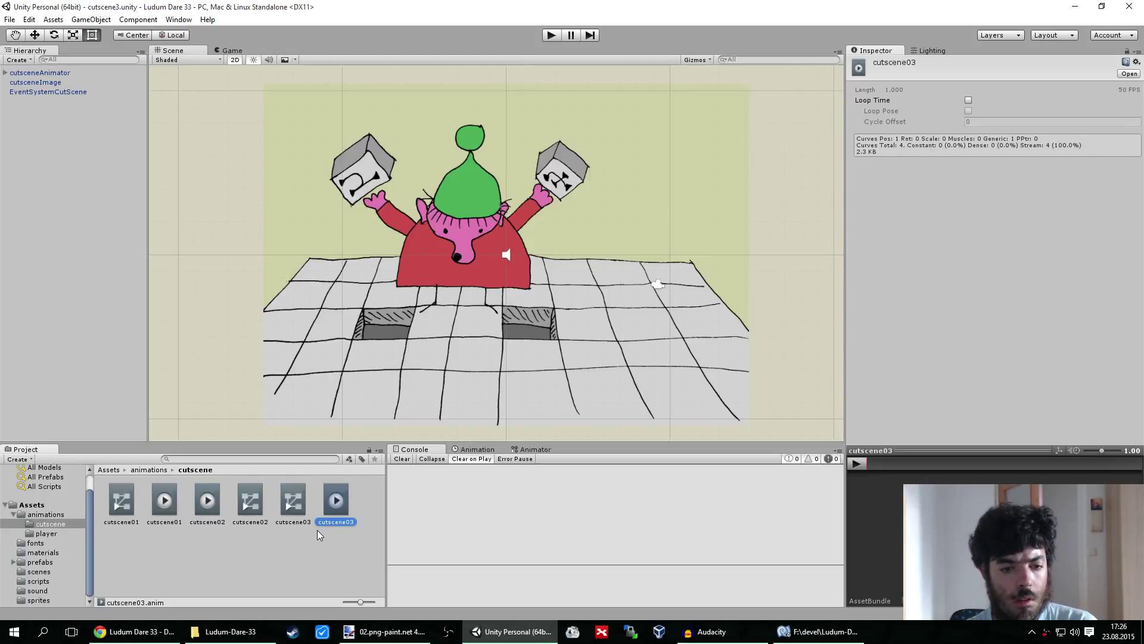
Open the cutscene03 animator controller and set the Move camera state's motion to the cutscene03 clip
{"action": "left_click", "coordinate": [298, 502]}
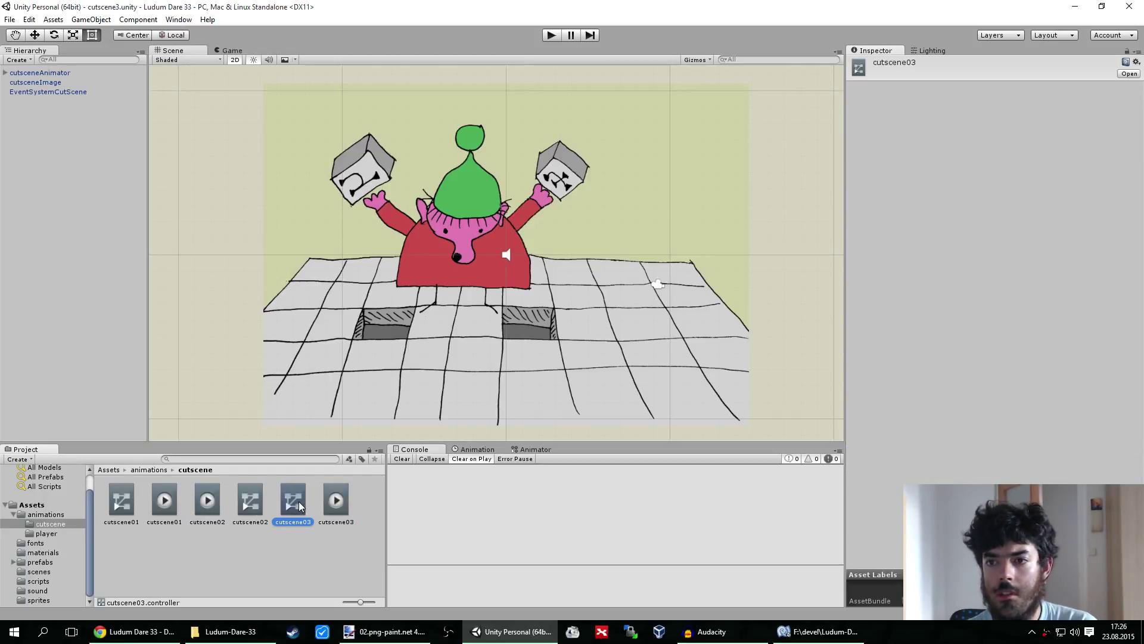
{"action": "left_click", "coordinate": [532, 450]}
{"action": "left_click", "coordinate": [813, 555]}
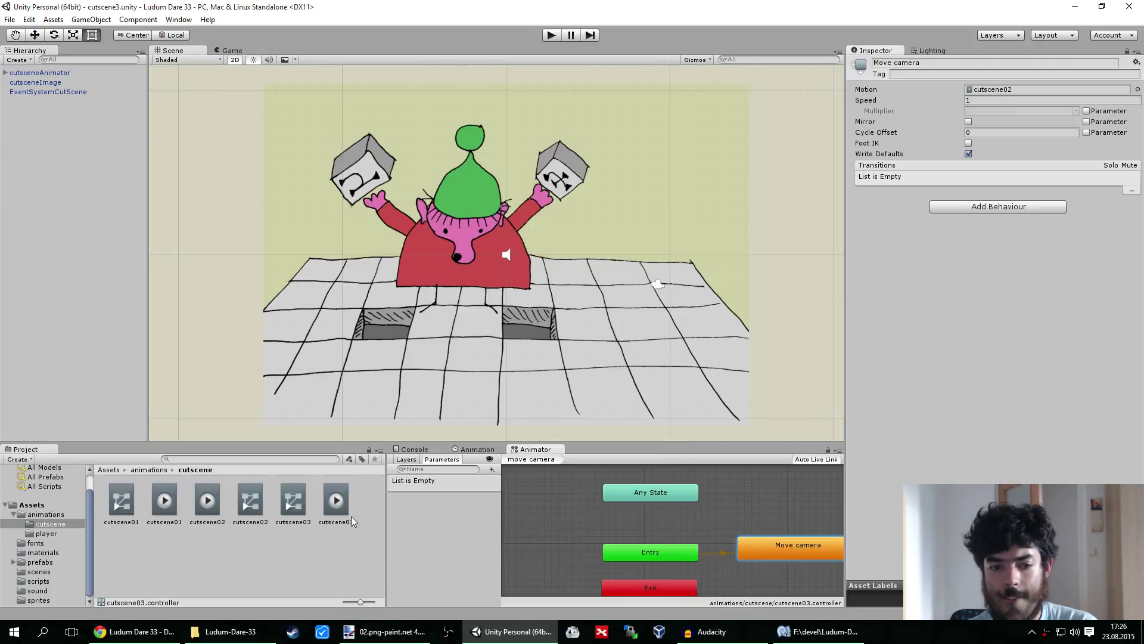
{"action": "left_click_drag", "start_coordinate": [433, 538], "coordinate": [1041, 89]}
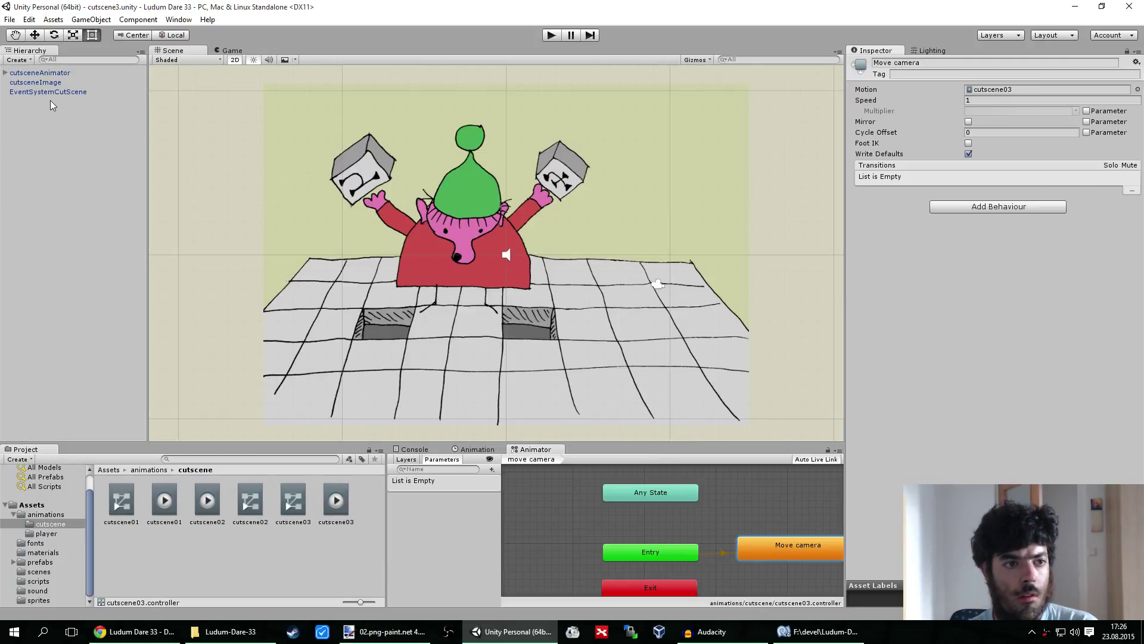
Assign the cutscene03 controller and the cutscene03 audio clip to the cutsceneAnimator object
{"action": "left_click", "coordinate": [49, 73]}
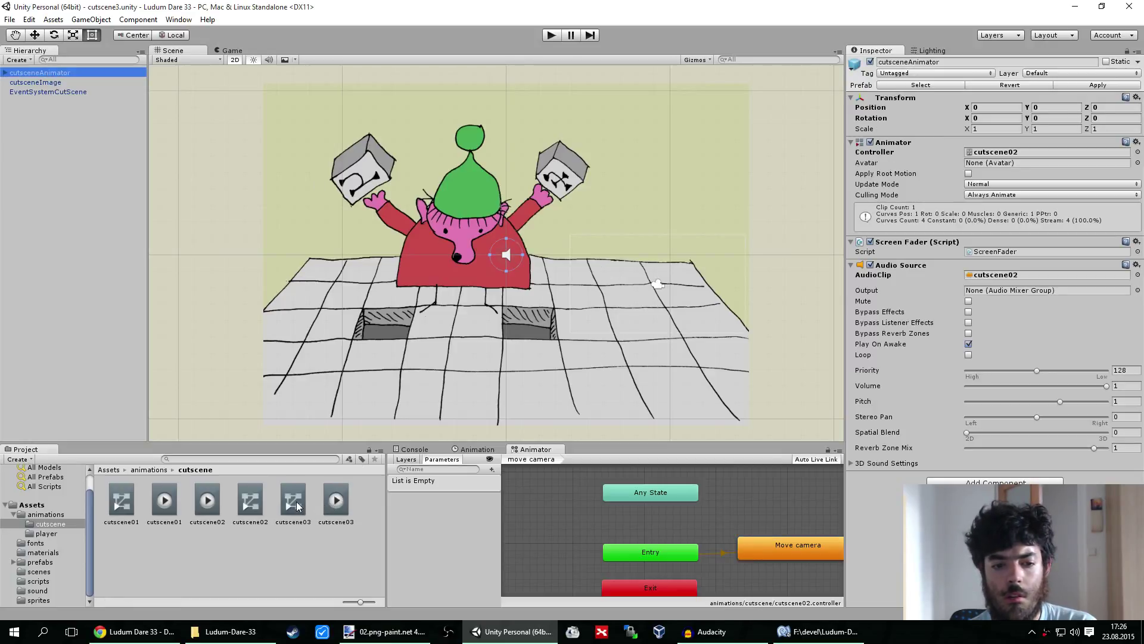
{"action": "left_click_drag", "start_coordinate": [294, 503], "coordinate": [1009, 156]}
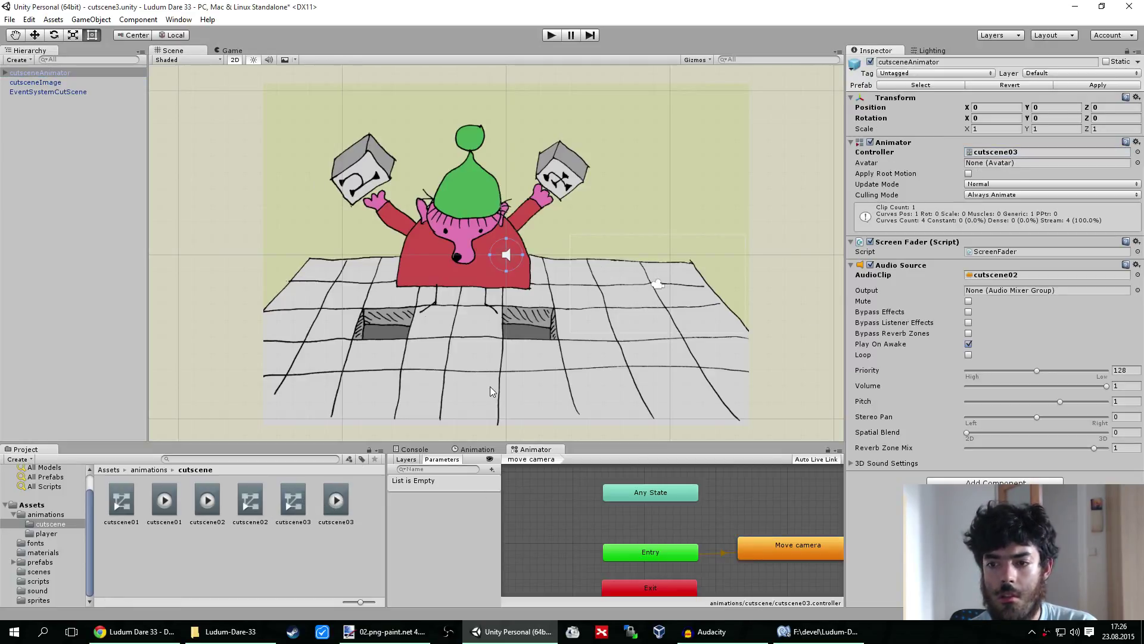
{"action": "left_click", "coordinate": [37, 591]}
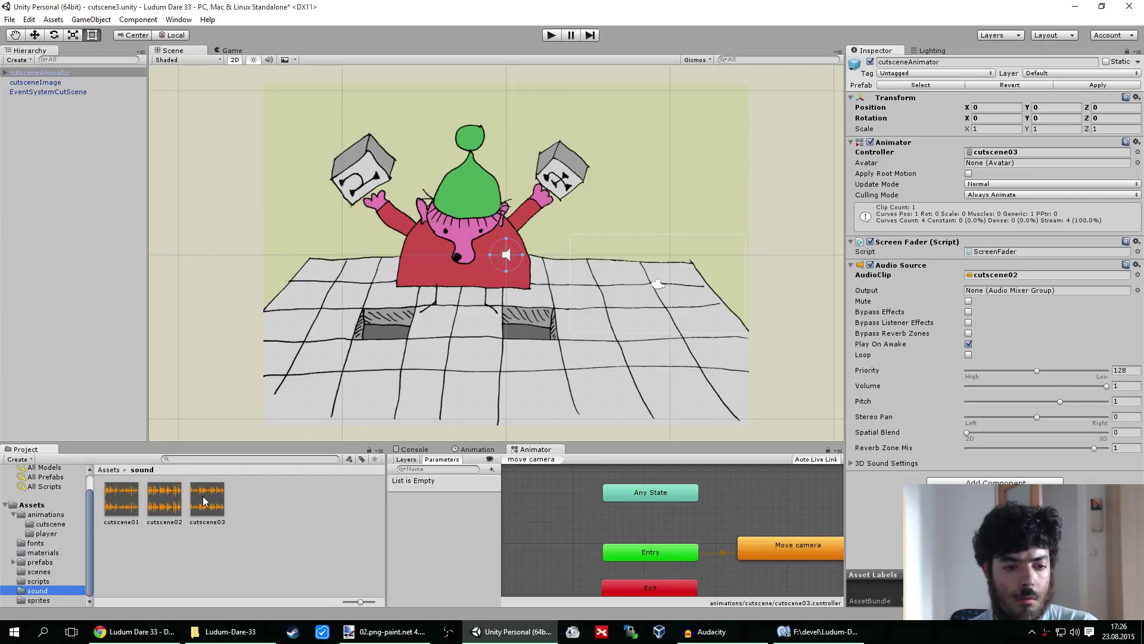
{"action": "left_click_drag", "start_coordinate": [203, 501], "coordinate": [1002, 280]}
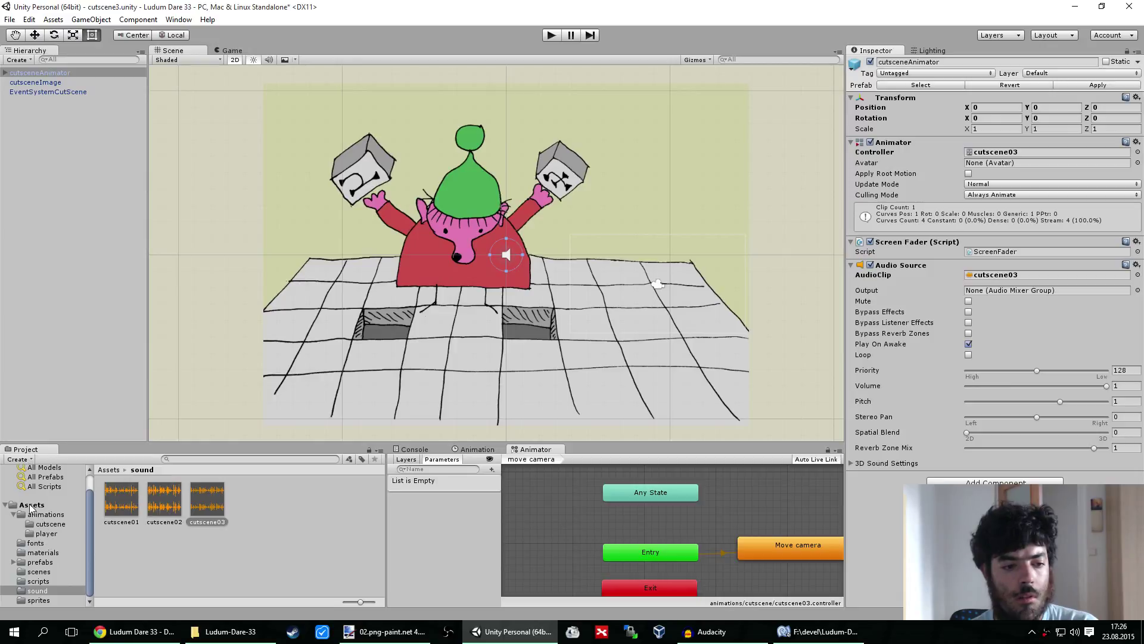
{"action": "left_click", "coordinate": [13, 515]}
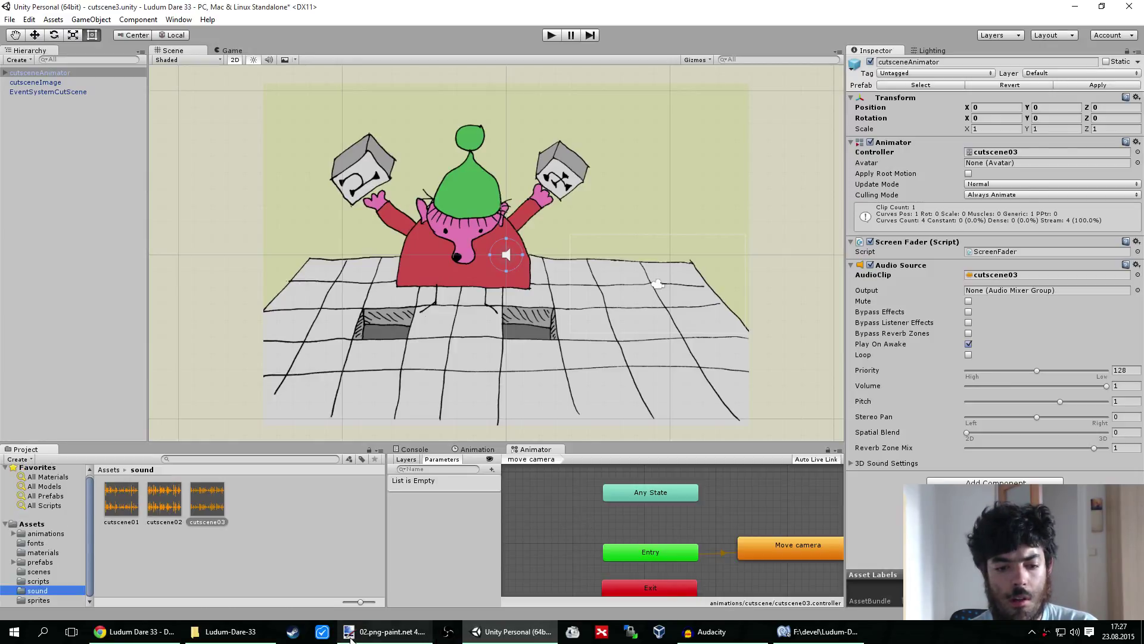
Switch to paint.net and save the moon scene image as PNG file 03 in the project's Assets/sprites folder, with automatic bit depth
{"action": "left_click", "coordinate": [384, 631]}
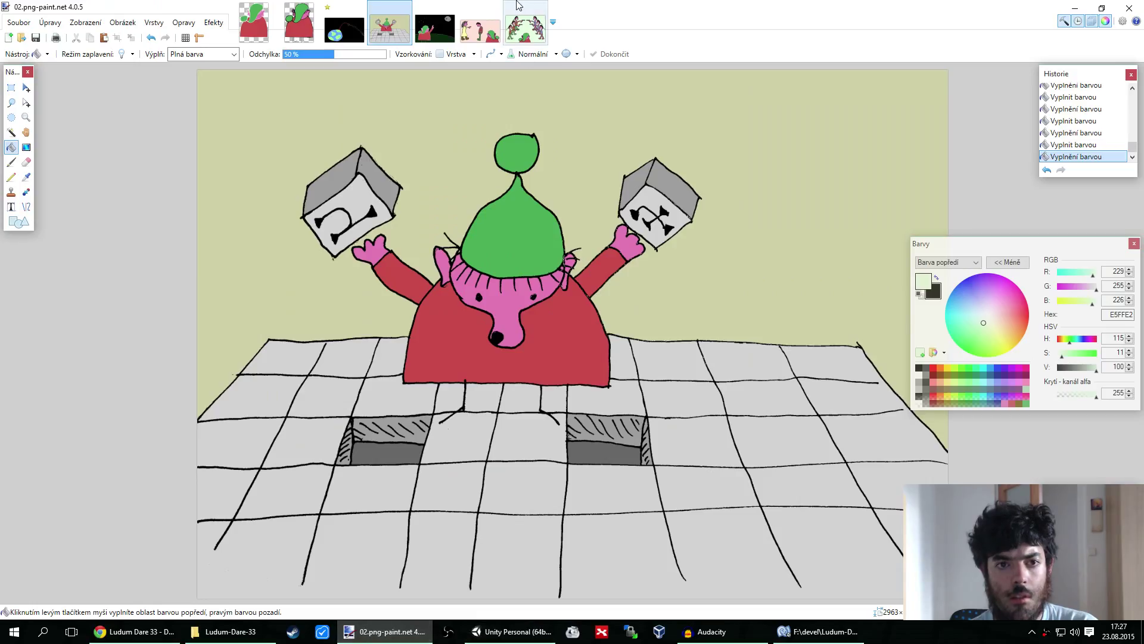
{"action": "left_click", "coordinate": [435, 33]}
{"action": "left_click", "coordinate": [20, 23]}
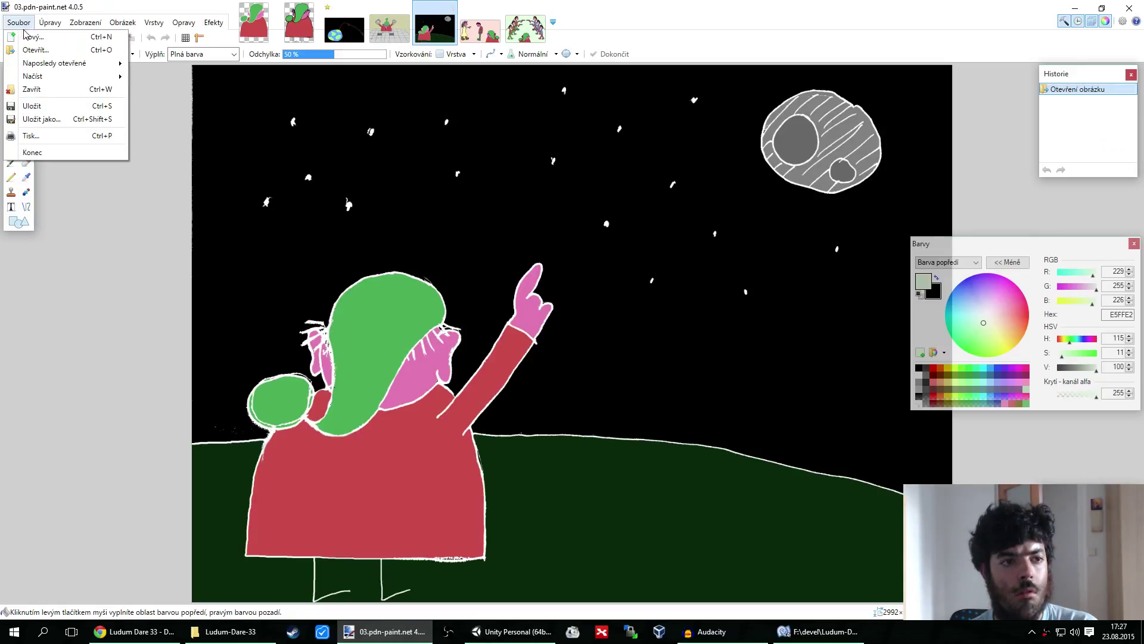
{"action": "left_click", "coordinate": [42, 119]}
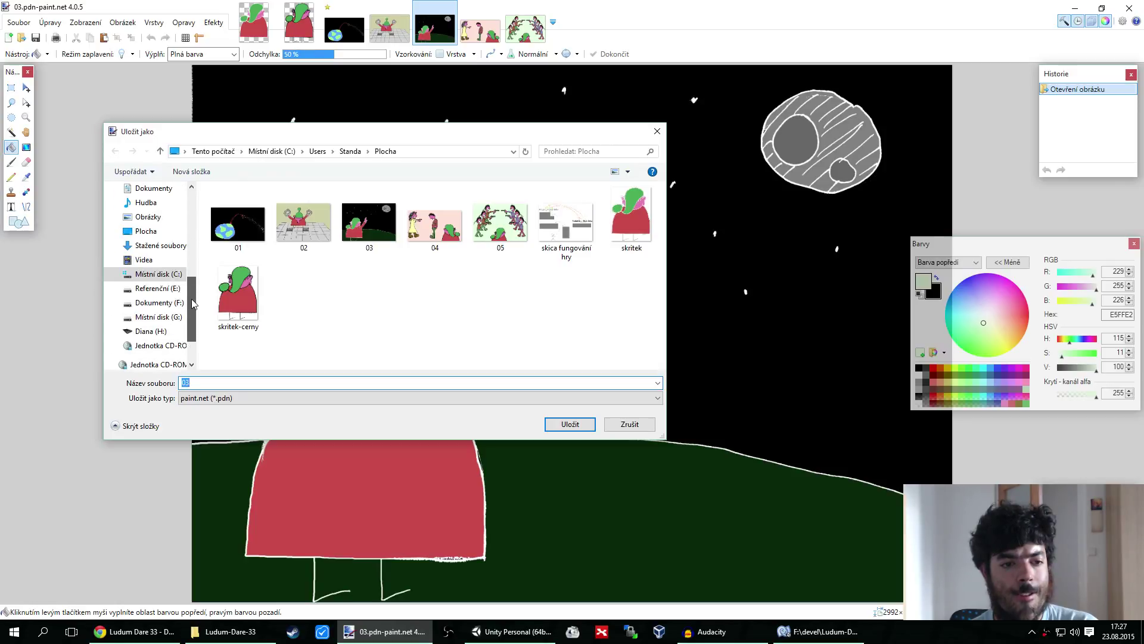
{"action": "left_click_drag", "start_coordinate": [193, 280], "coordinate": [193, 203]}
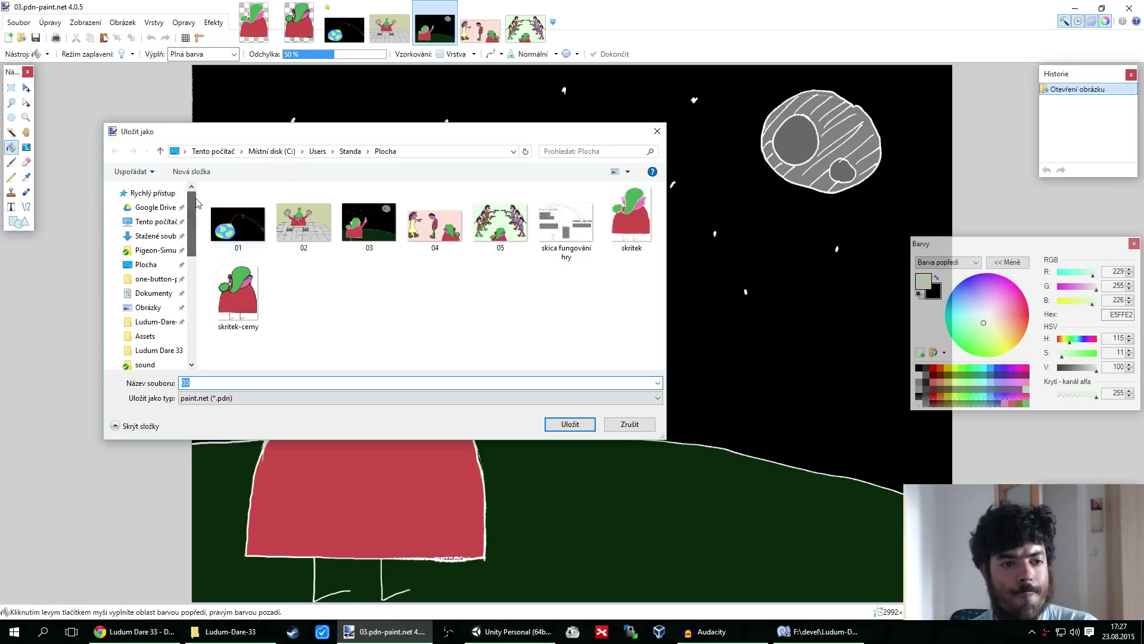
{"action": "left_click", "coordinate": [157, 350]}
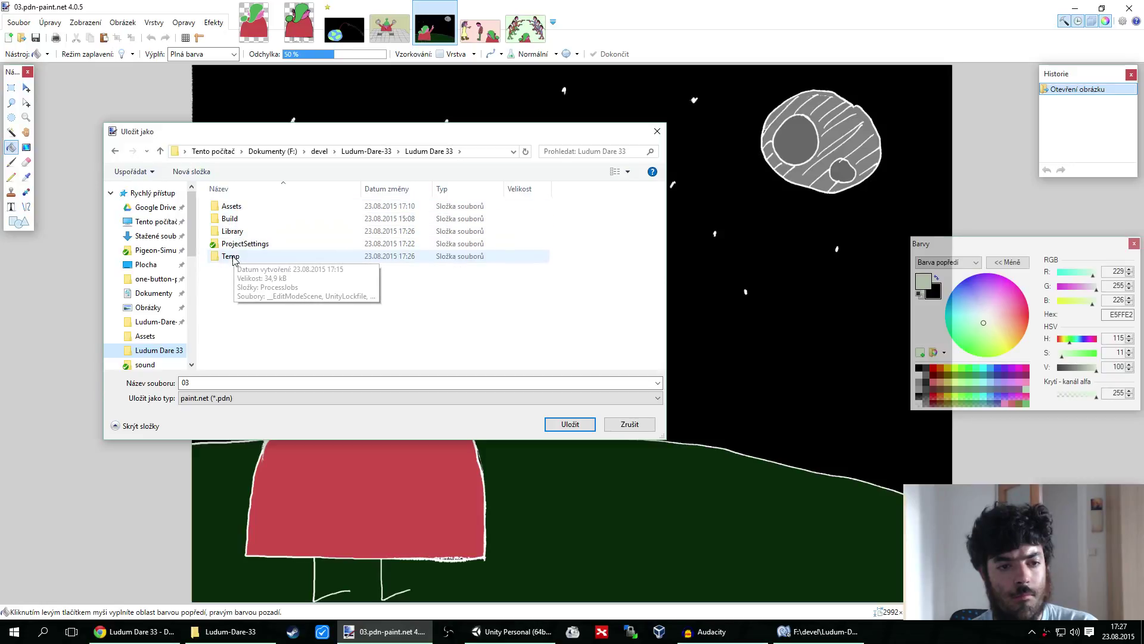
{"action": "double_click", "coordinate": [232, 209]}
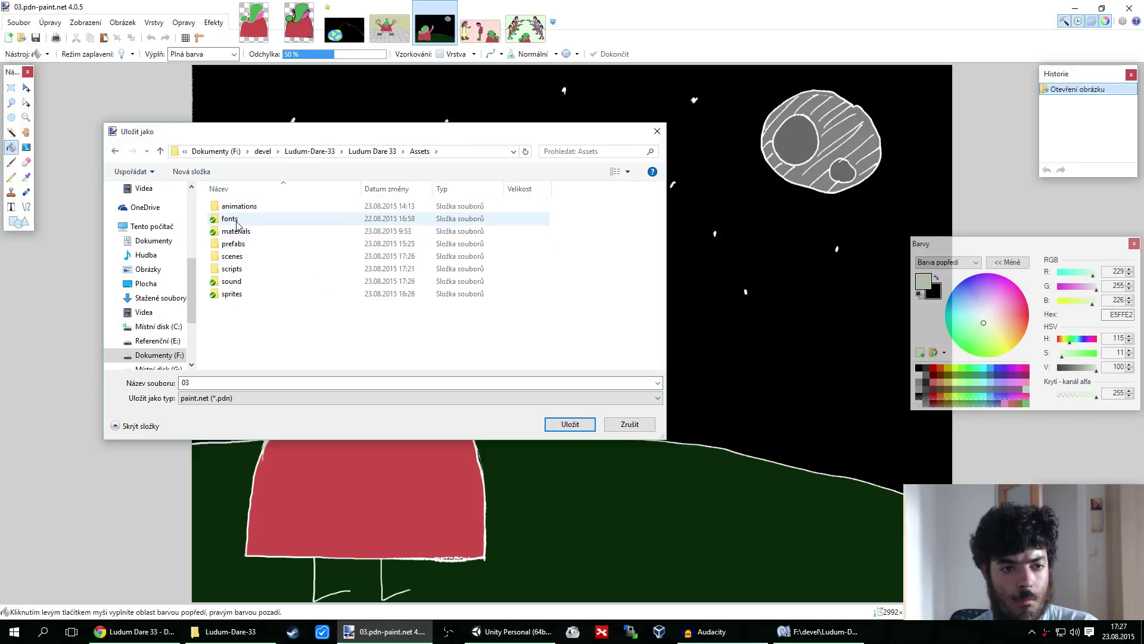
{"action": "double_click", "coordinate": [232, 294]}
{"action": "left_click", "coordinate": [295, 398]}
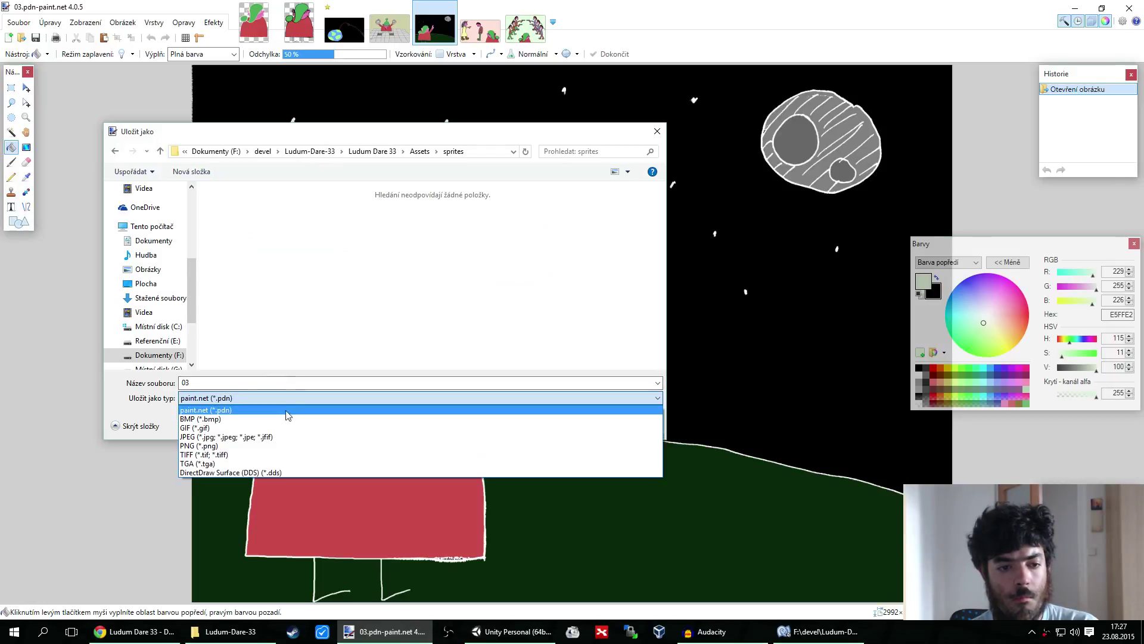
{"action": "left_click", "coordinate": [258, 447]}
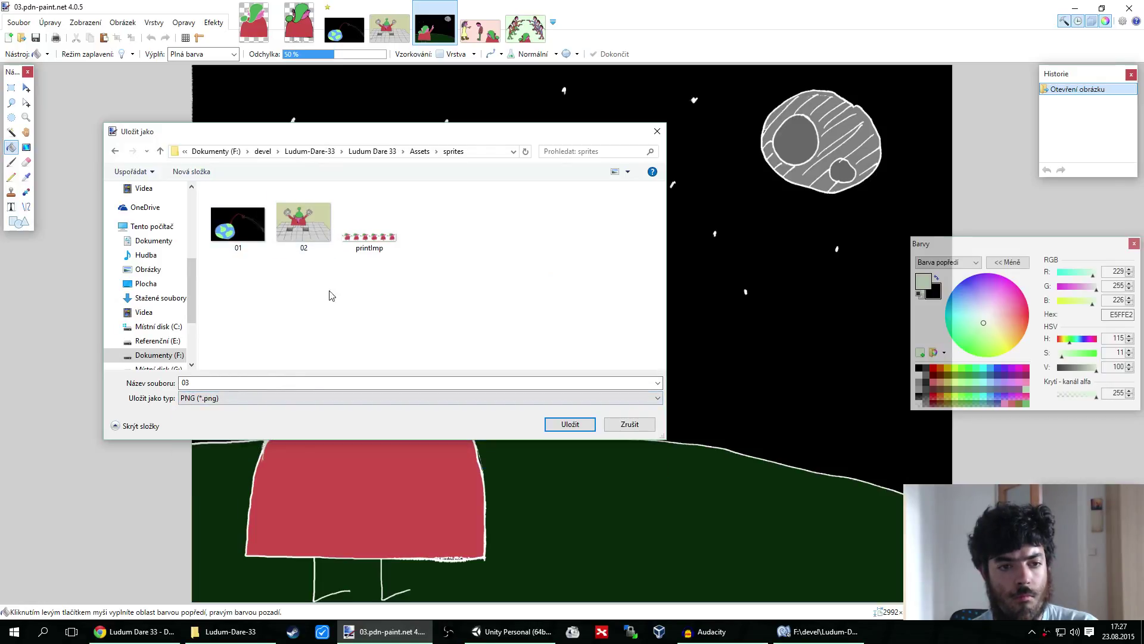
{"action": "left_click", "coordinate": [585, 428]}
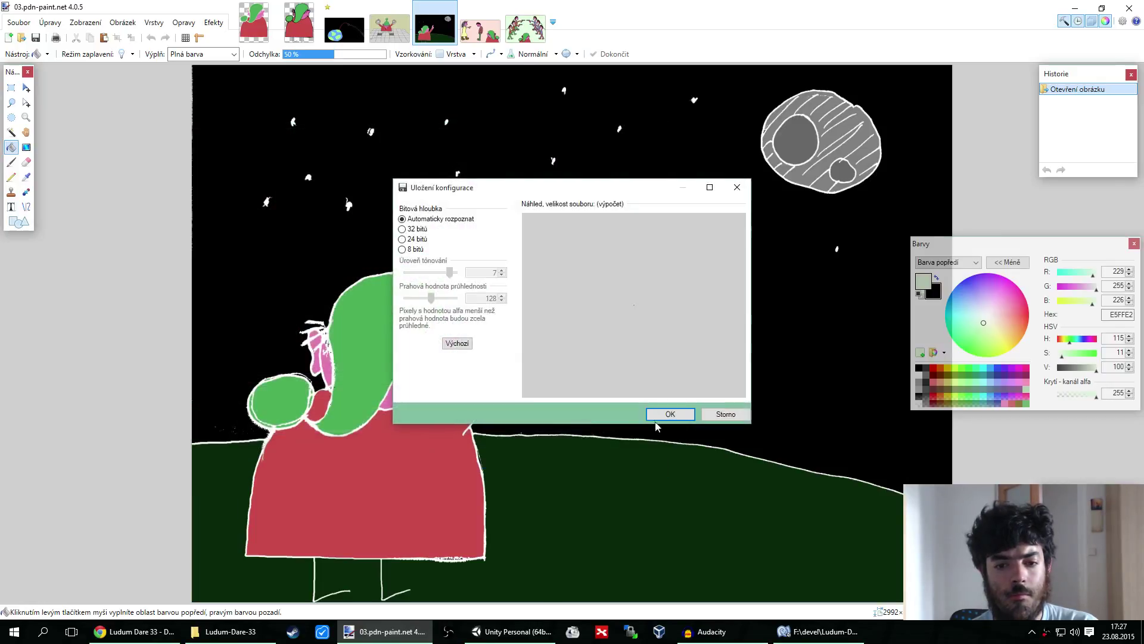
{"action": "left_click", "coordinate": [671, 415]}
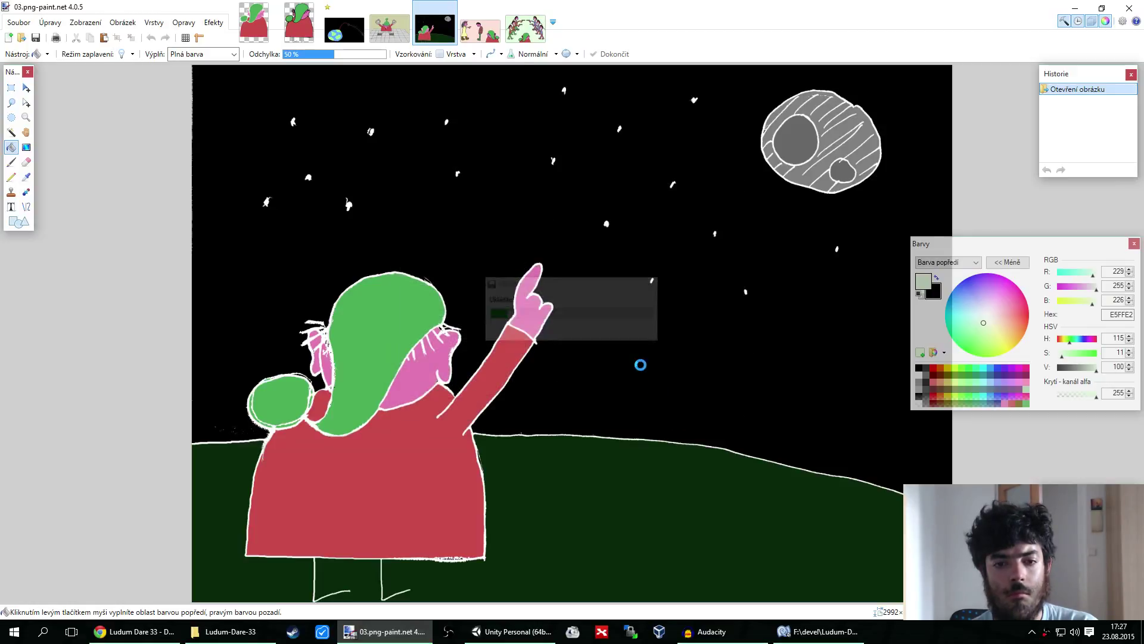
Return to Unity and set the cutsceneImage object's sprite to 03
{"action": "left_click", "coordinate": [1075, 8]}
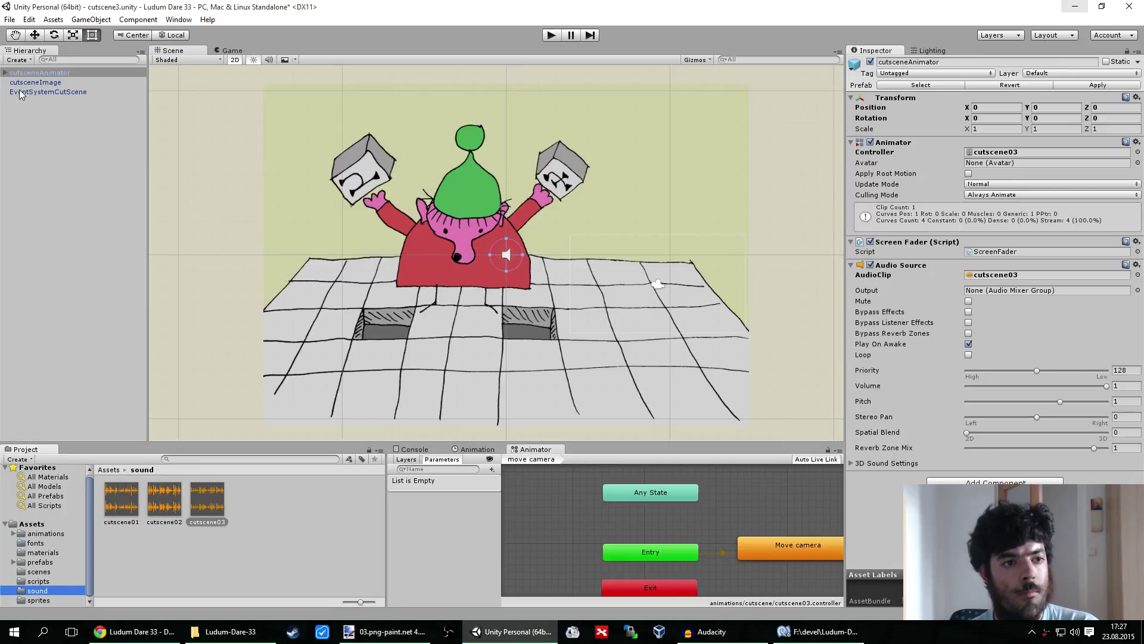
{"action": "left_click", "coordinate": [22, 84]}
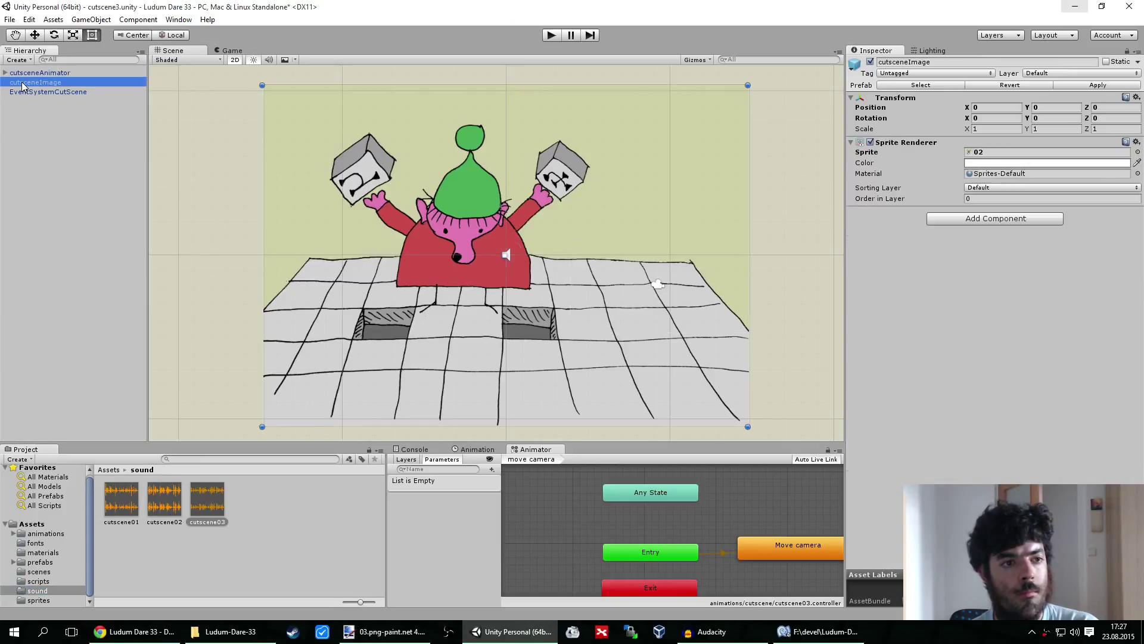
{"action": "left_click", "coordinate": [1137, 152]}
{"action": "left_click", "coordinate": [89, 83]}
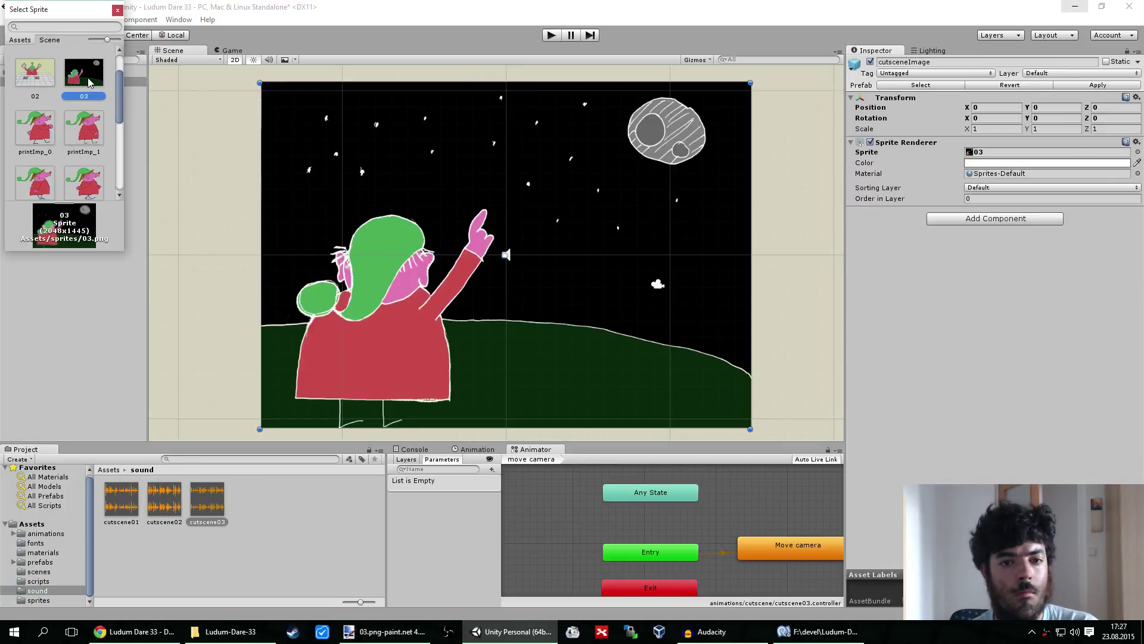
{"action": "left_click", "coordinate": [117, 10]}
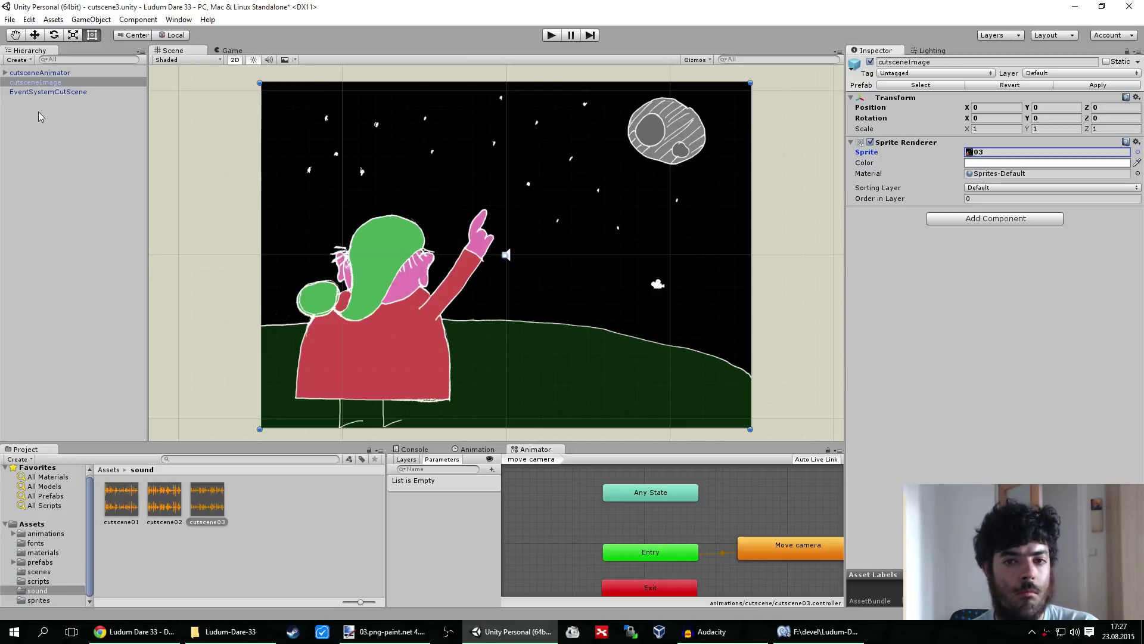
Record the cutscene03 clip's first keyframe with the camera framing the moon, at about X 9.73, Y 7.43 and orthographic size about 2.63
{"action": "left_click", "coordinate": [38, 73]}
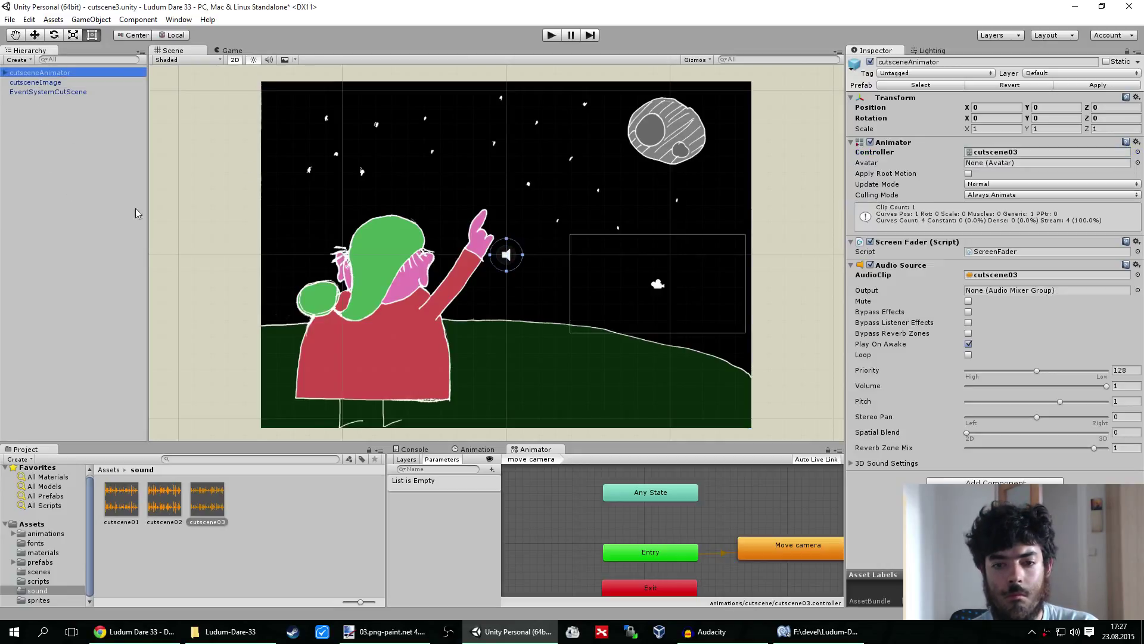
{"action": "left_click", "coordinate": [494, 449]}
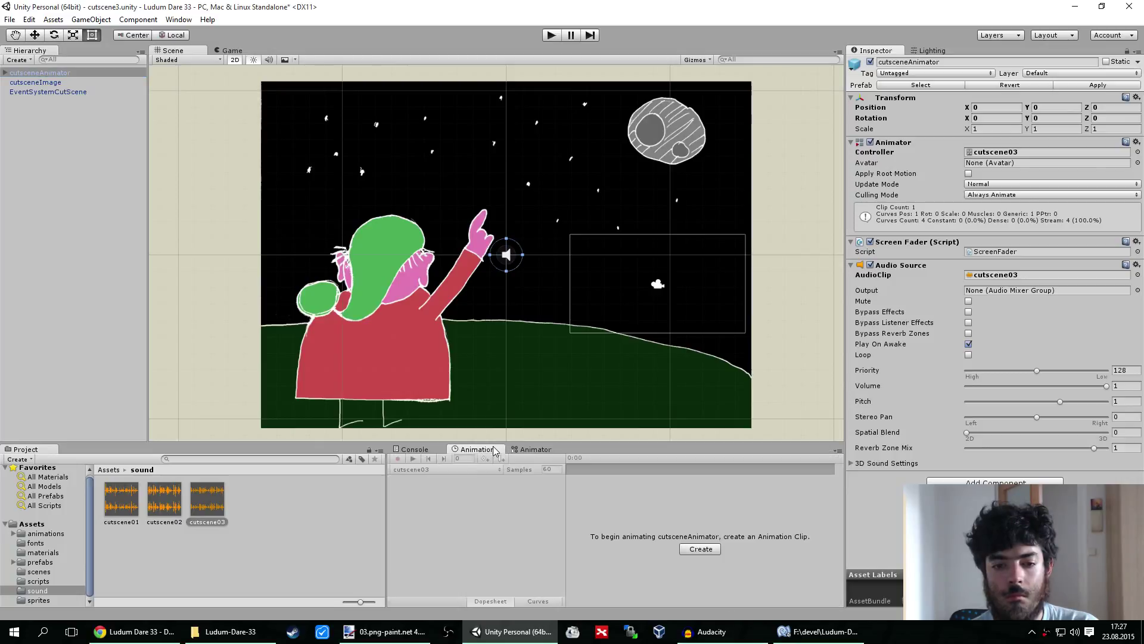
{"action": "left_click", "coordinate": [4, 72]}
{"action": "left_click", "coordinate": [24, 83]}
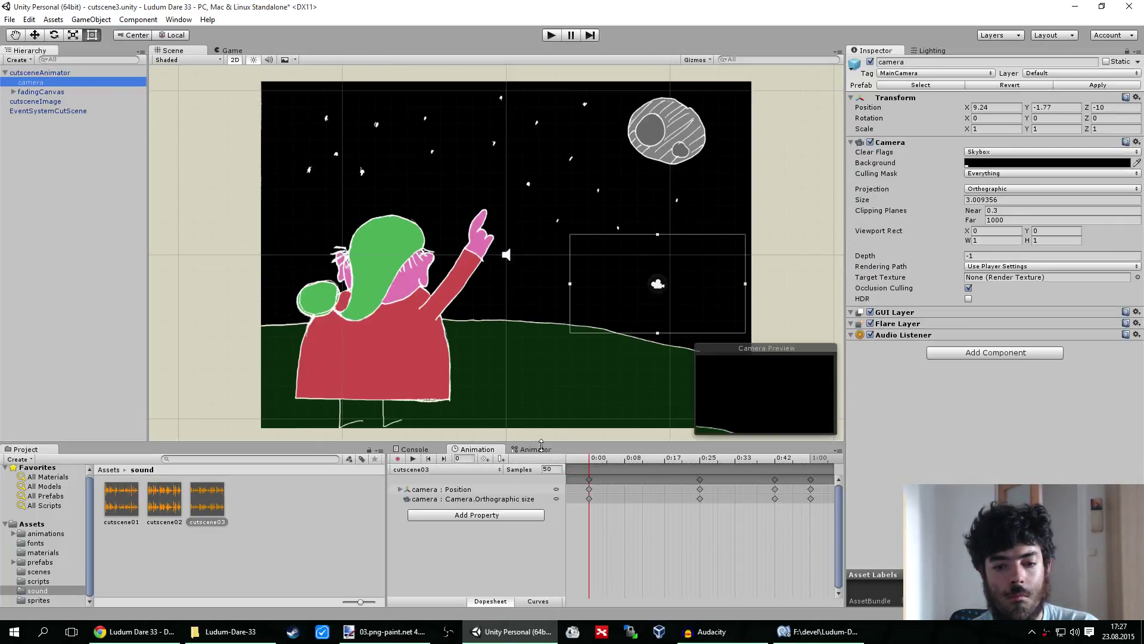
{"action": "left_click", "coordinate": [589, 490]}
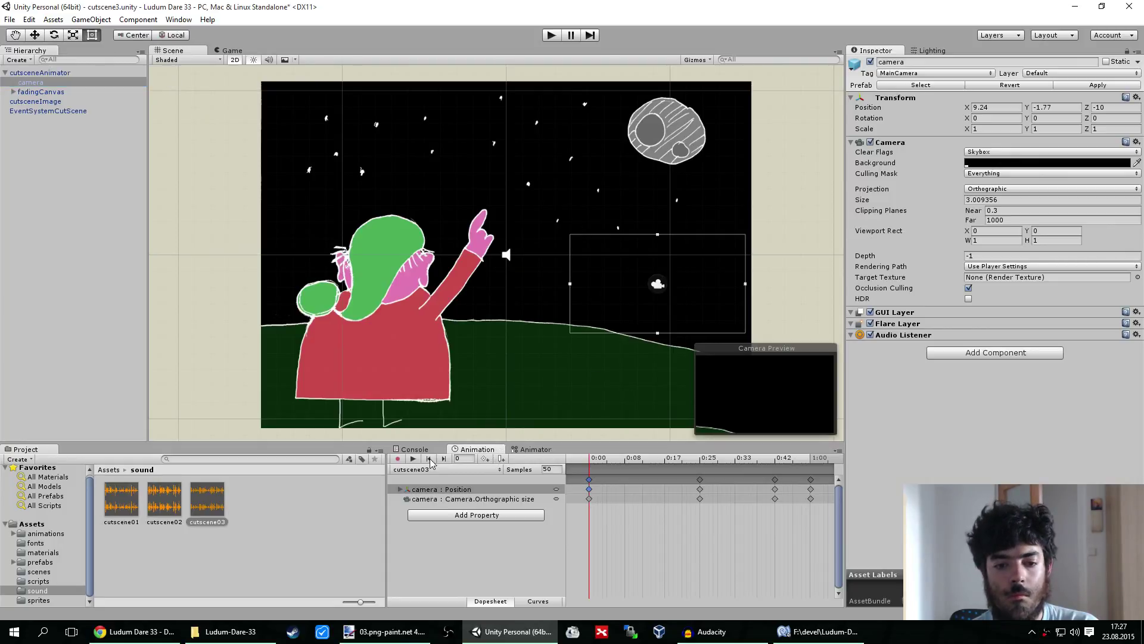
{"action": "left_click", "coordinate": [397, 458]}
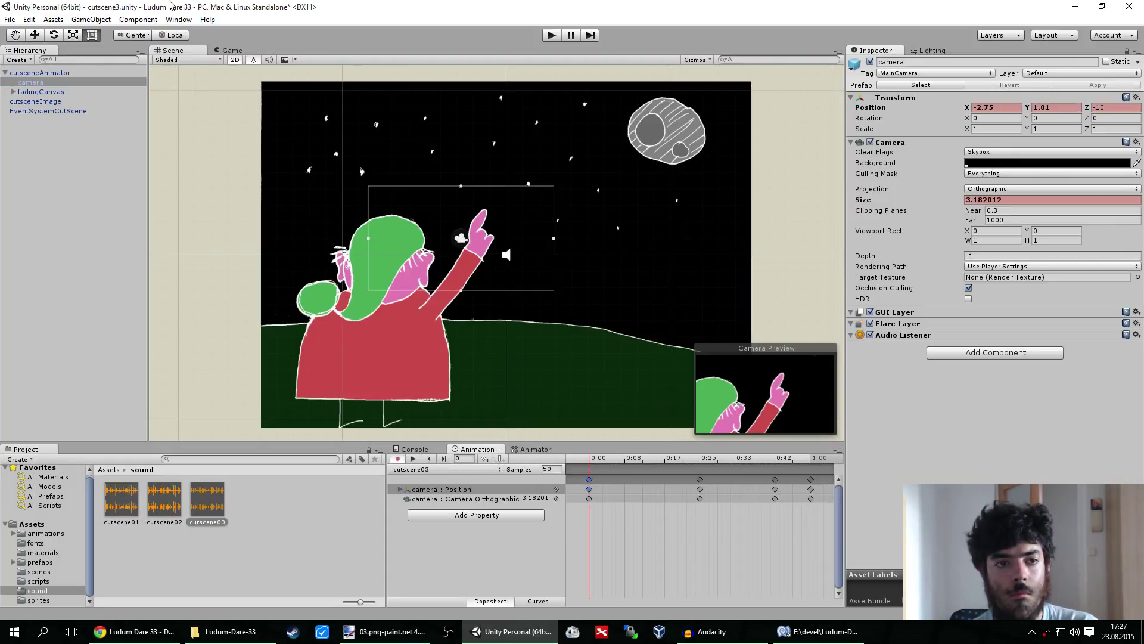
{"action": "left_click", "coordinate": [34, 34]}
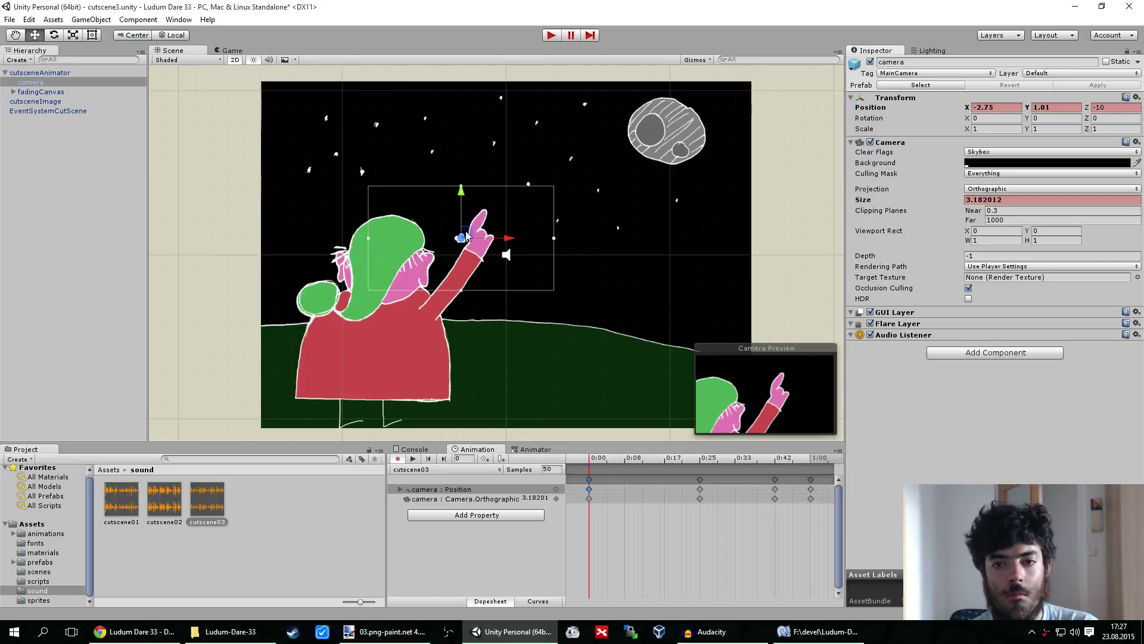
{"action": "left_click_drag", "start_coordinate": [466, 235], "coordinate": [660, 134]}
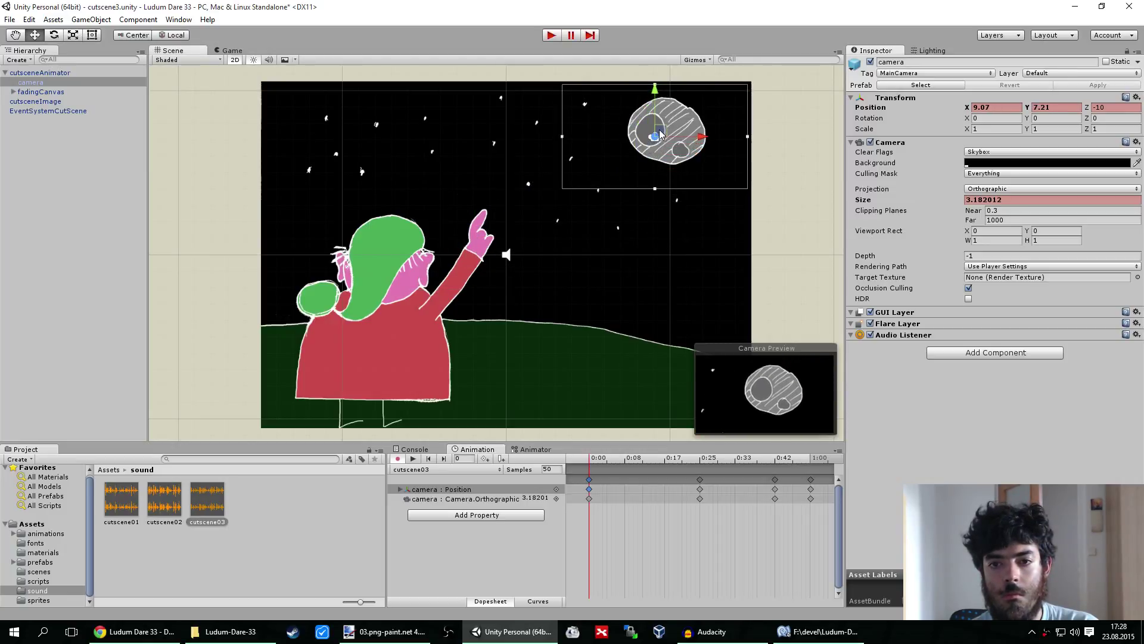
{"action": "left_click_drag", "start_coordinate": [656, 190], "coordinate": [658, 180]}
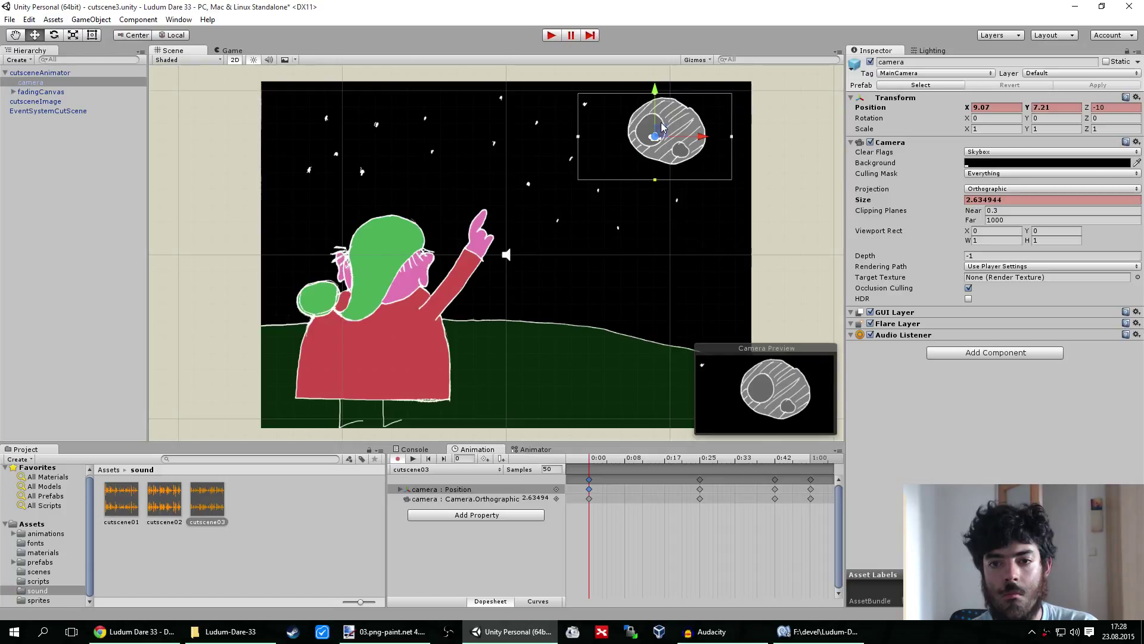
{"action": "left_click_drag", "start_coordinate": [662, 126], "coordinate": [676, 128]}
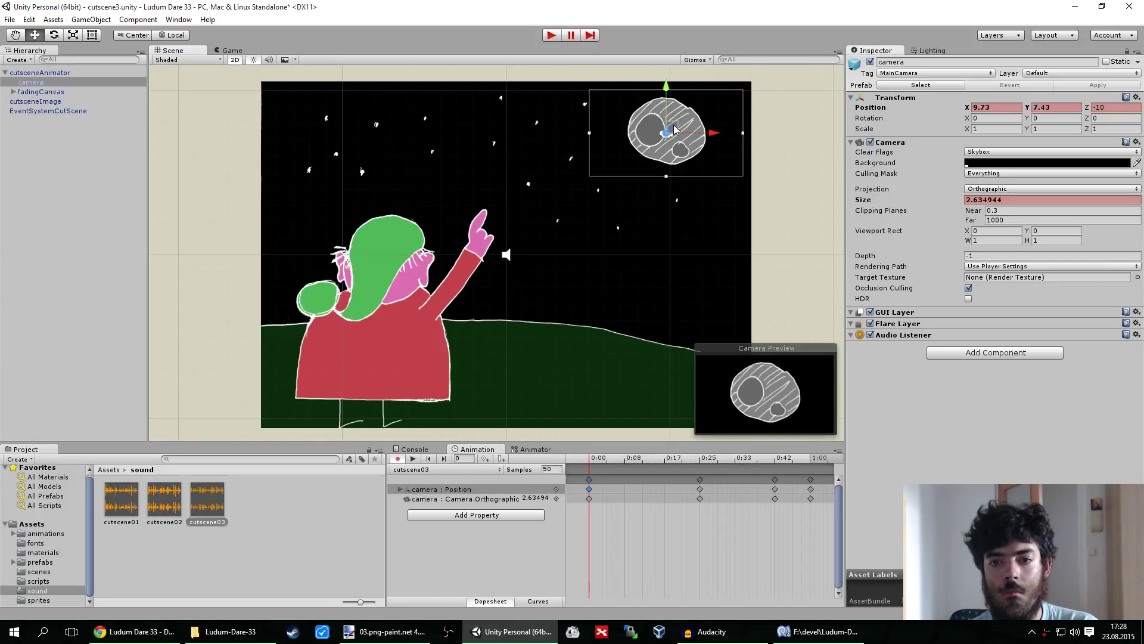
Delete the cutscene03 clip's two middle camera keyframes at frames 25 and 42
{"action": "left_click", "coordinate": [699, 481]}
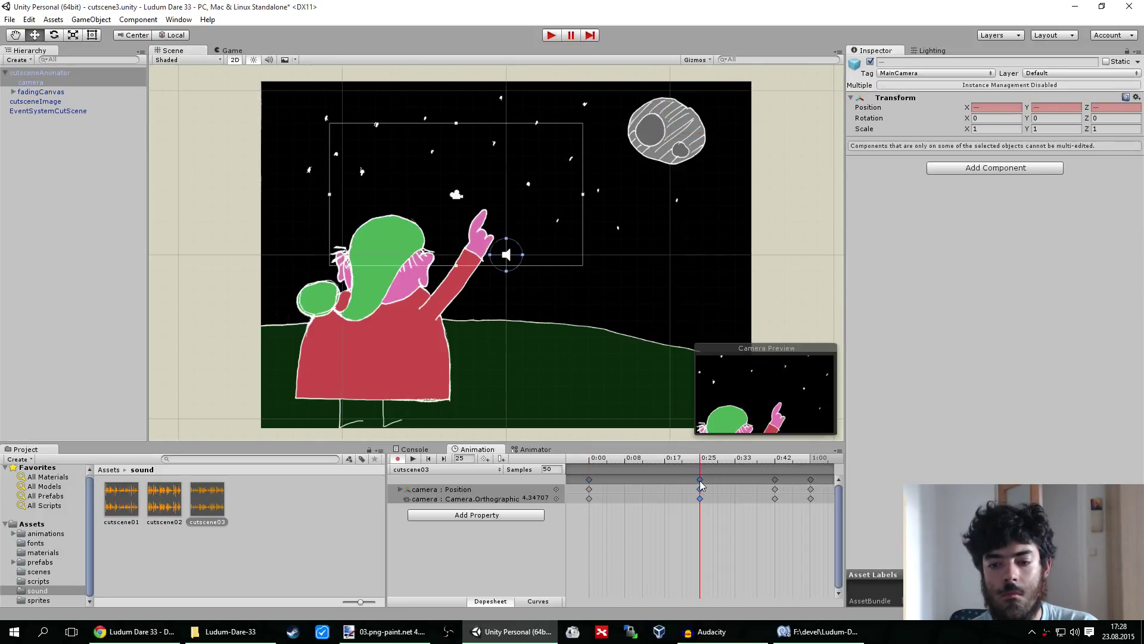
{"action": "left_click", "coordinate": [774, 480]}
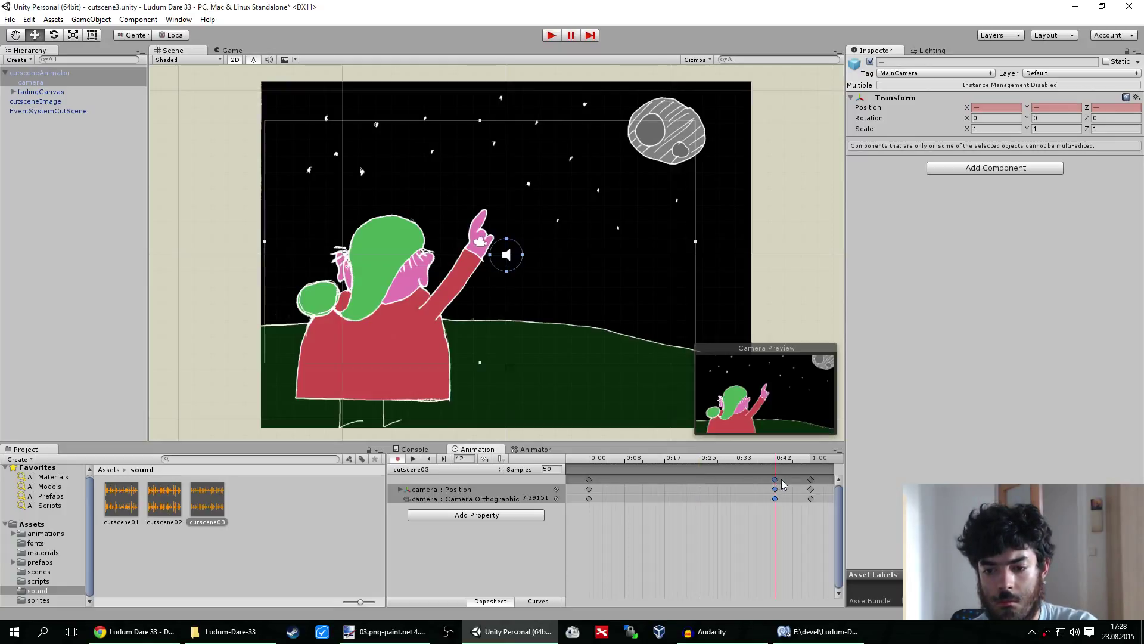
Reframe the camera on the whole moon scene in the frame 50 keyframe, at about X -0.02, Y 1.93 and orthographic size about 8.4
{"action": "left_click", "coordinate": [811, 480]}
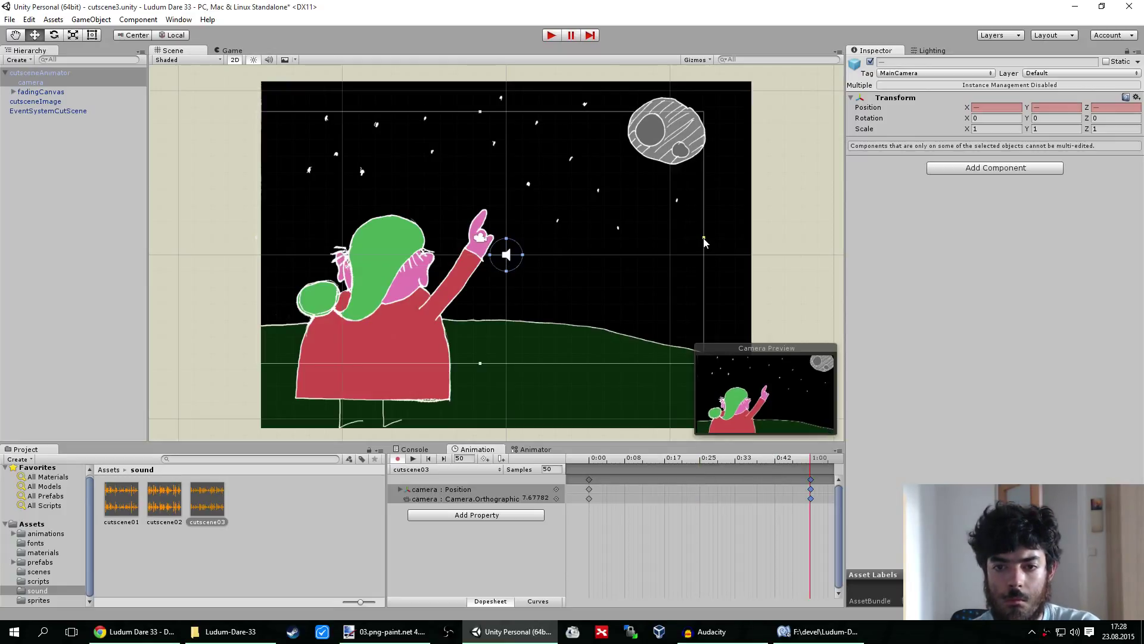
{"action": "left_click_drag", "start_coordinate": [726, 243], "coordinate": [732, 241]}
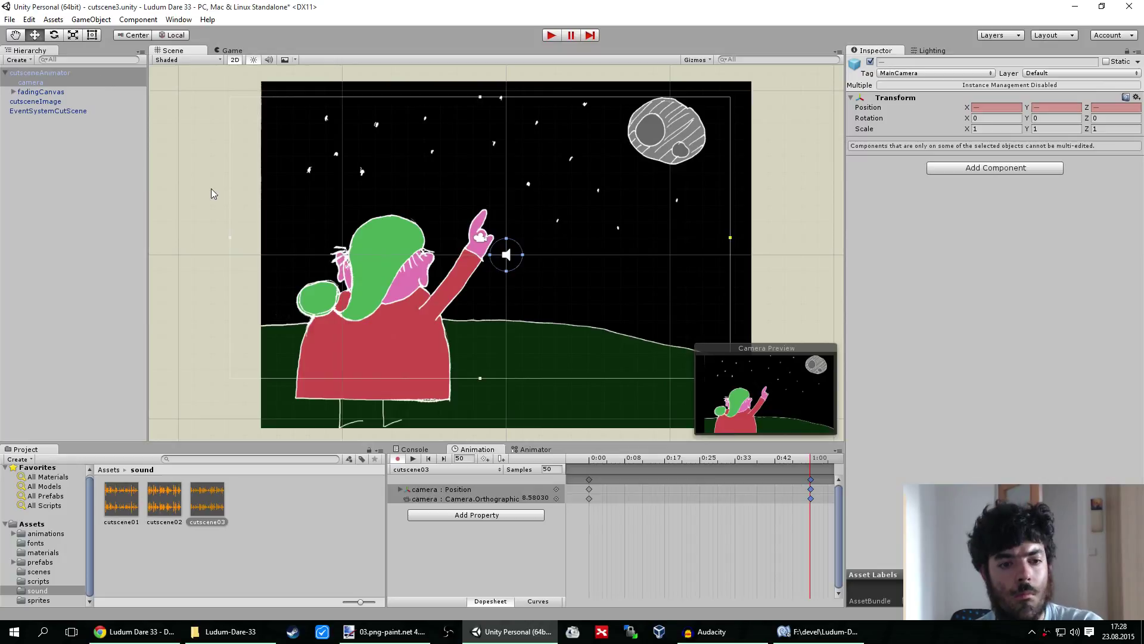
{"action": "left_click", "coordinate": [46, 82]}
{"action": "left_click_drag", "start_coordinate": [488, 234], "coordinate": [512, 233]}
{"action": "left_click_drag", "start_coordinate": [754, 237], "coordinate": [751, 242]}
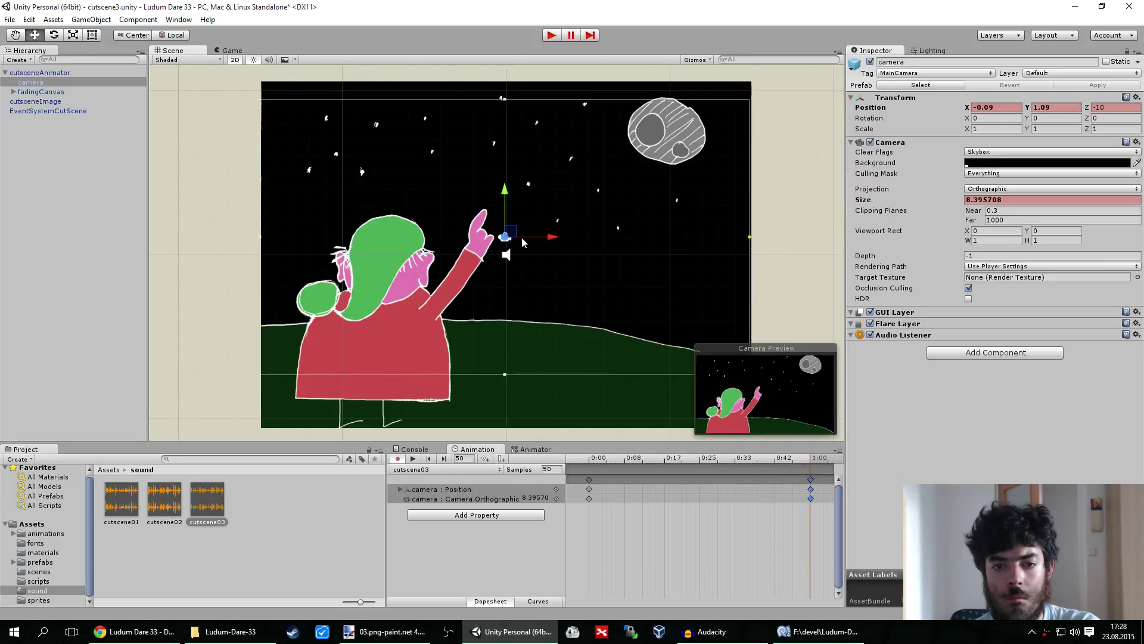
{"action": "left_click_drag", "start_coordinate": [513, 233], "coordinate": [515, 234]}
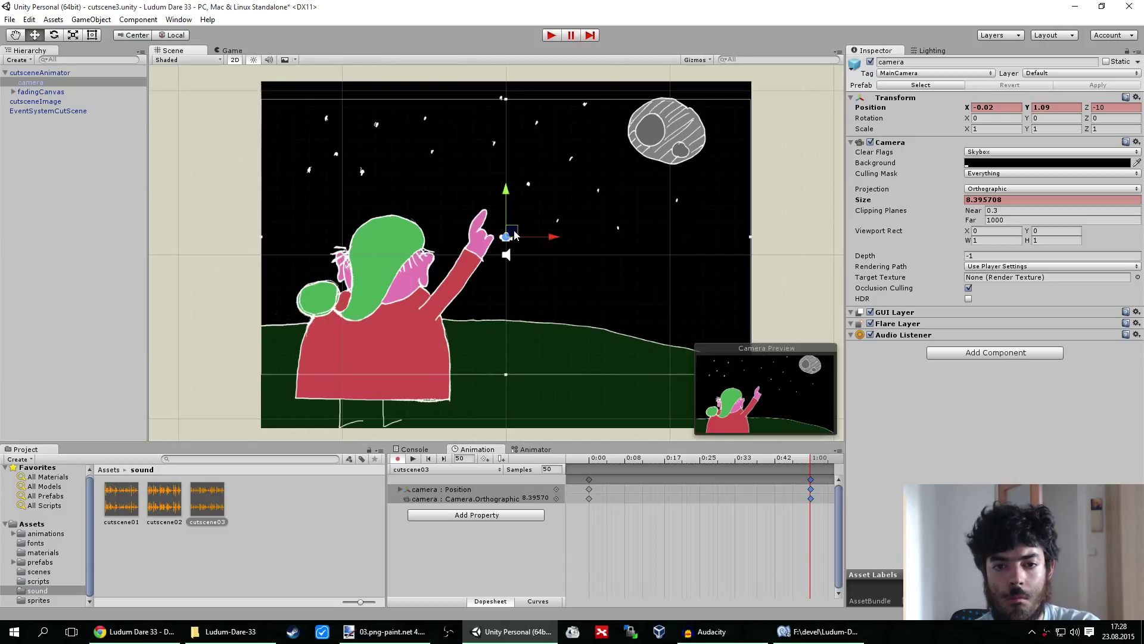
{"action": "left_click_drag", "start_coordinate": [506, 193], "coordinate": [506, 183]}
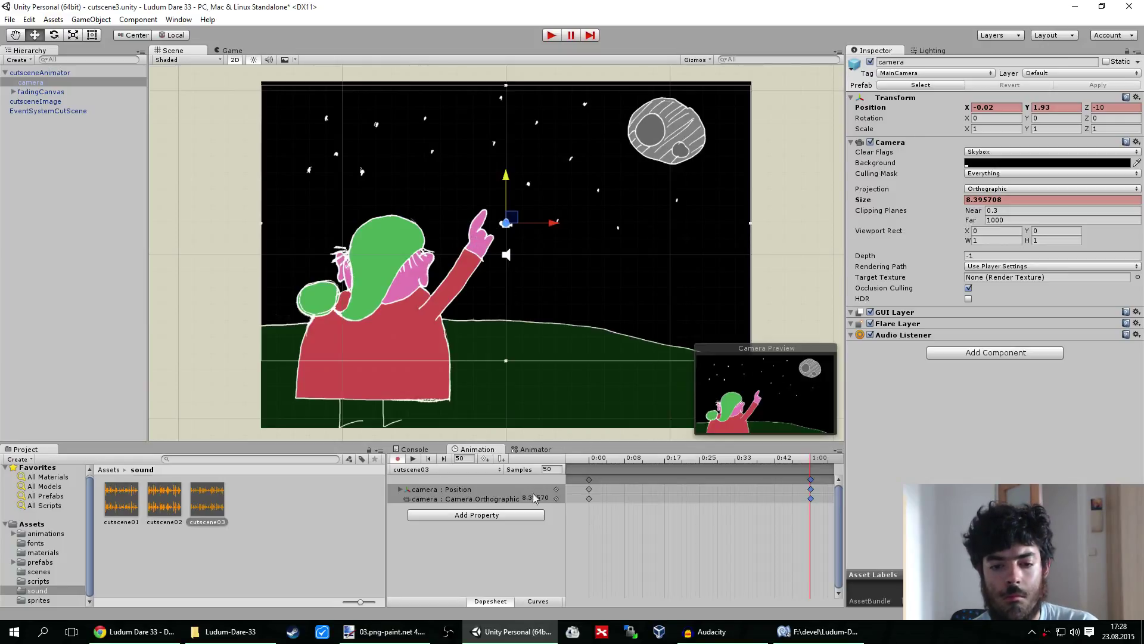
Preview the camera animation from its first keyframe and turn off animation recording
{"action": "left_click", "coordinate": [590, 480]}
{"action": "left_click", "coordinate": [413, 459]}
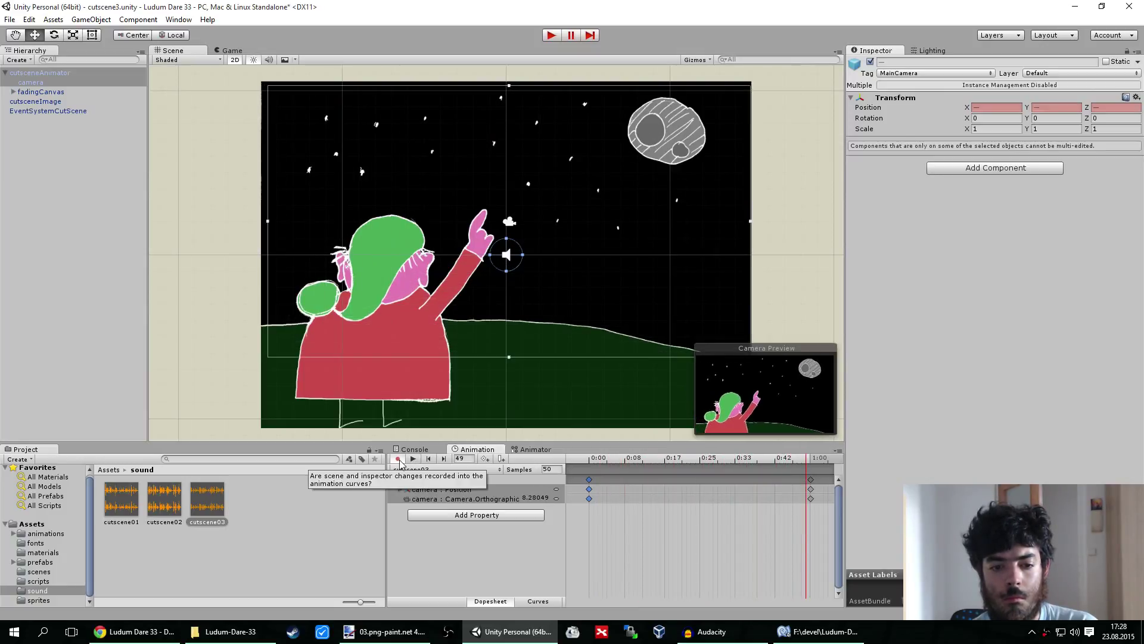
{"action": "left_click", "coordinate": [399, 459]}
{"action": "left_click", "coordinate": [759, 168]}
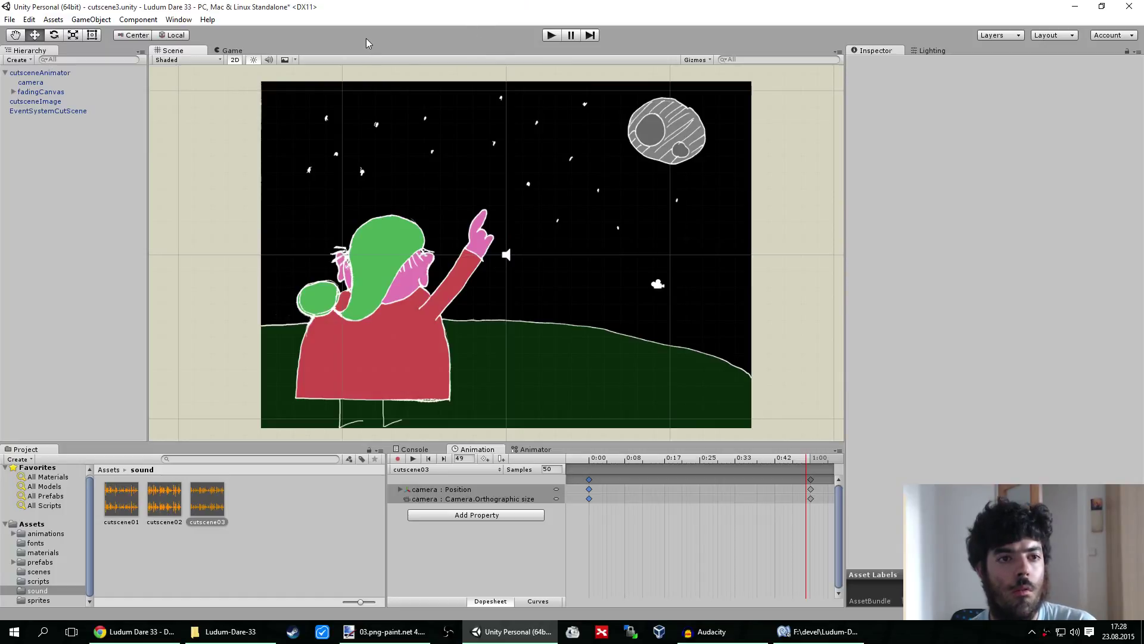
Save the cutscene3 scene and test the cutscene in play mode
{"action": "key", "text": "ctrl+s"}
{"action": "left_click", "coordinate": [551, 35]}
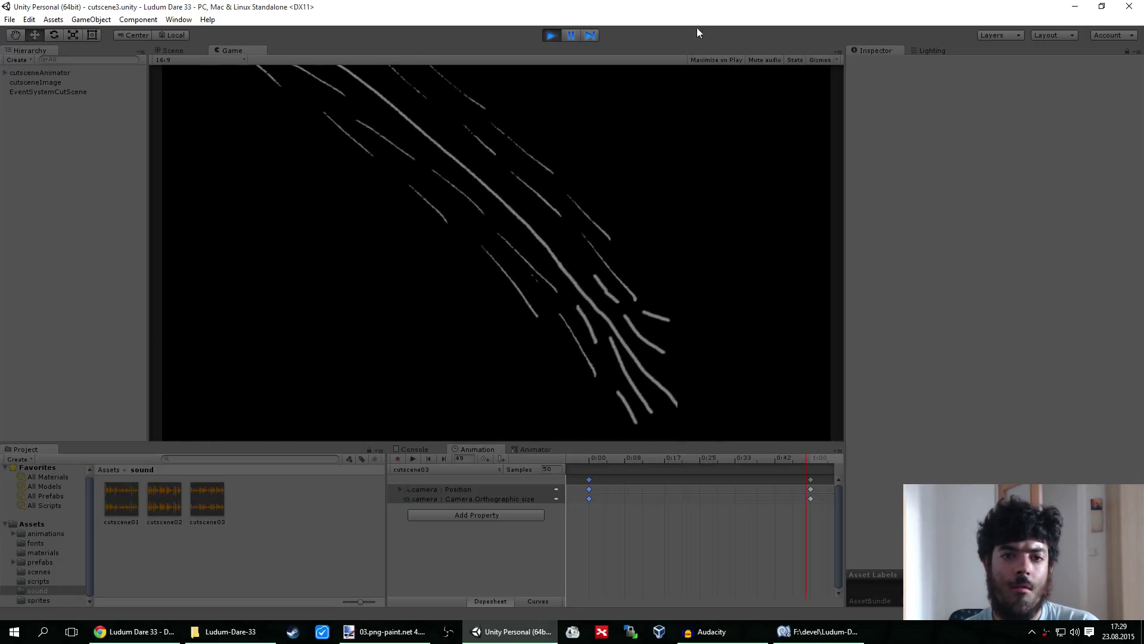
{"action": "left_click", "coordinate": [548, 37]}
Add the cutscene3 scene to the build and place it directly after cutscene2, before level1
{"action": "left_click", "coordinate": [10, 19]}
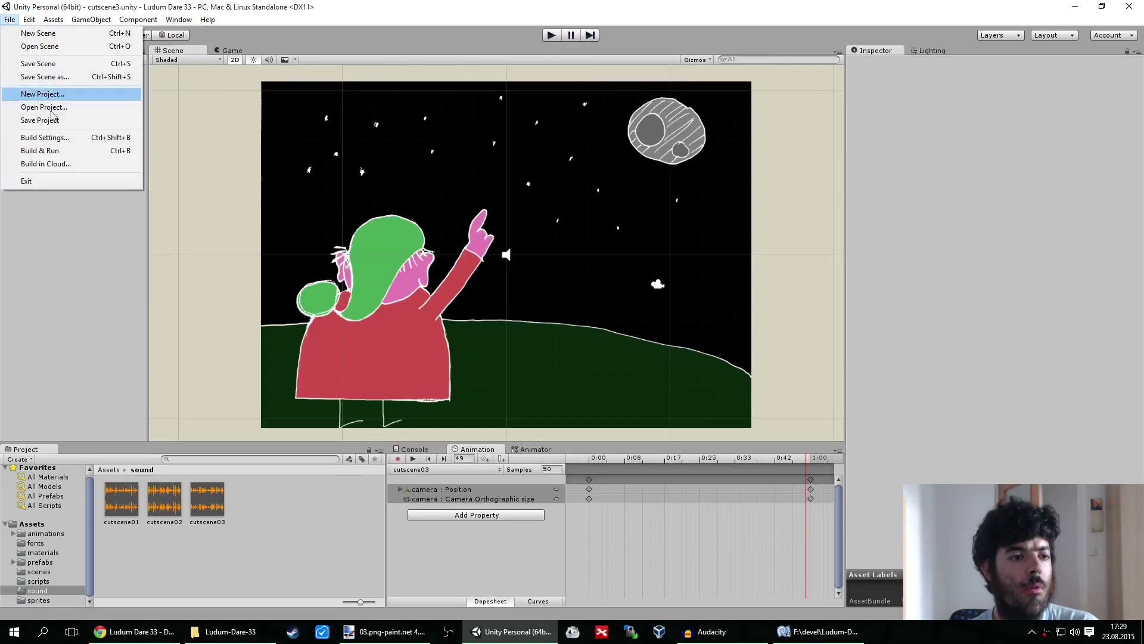
{"action": "left_click", "coordinate": [50, 140]}
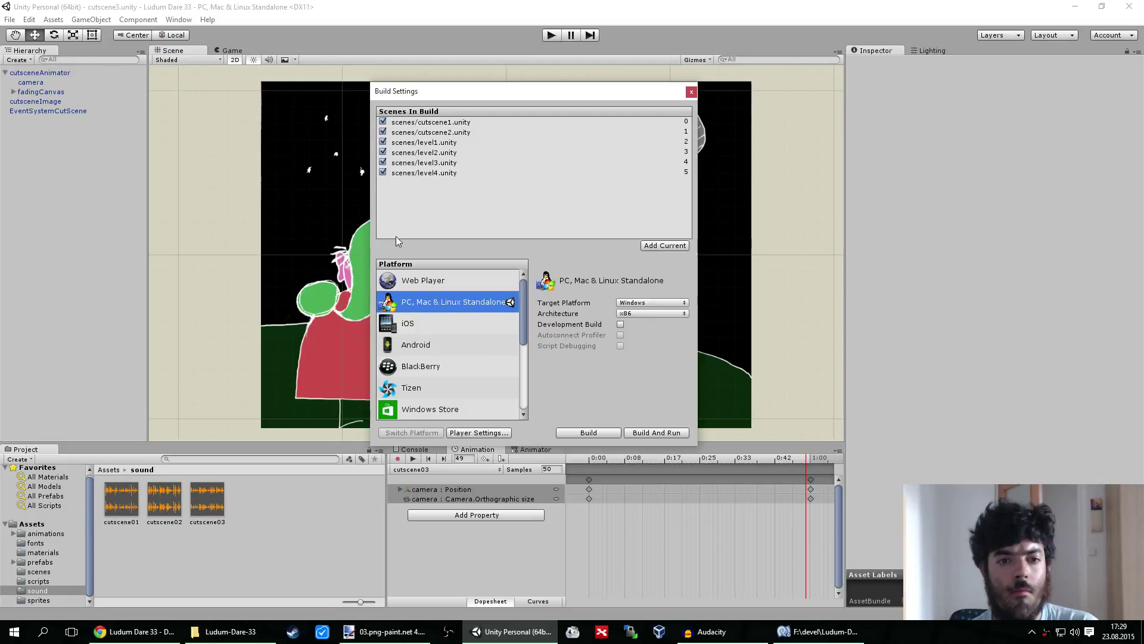
{"action": "left_click", "coordinate": [665, 246]}
{"action": "left_click_drag", "start_coordinate": [447, 183], "coordinate": [449, 146]}
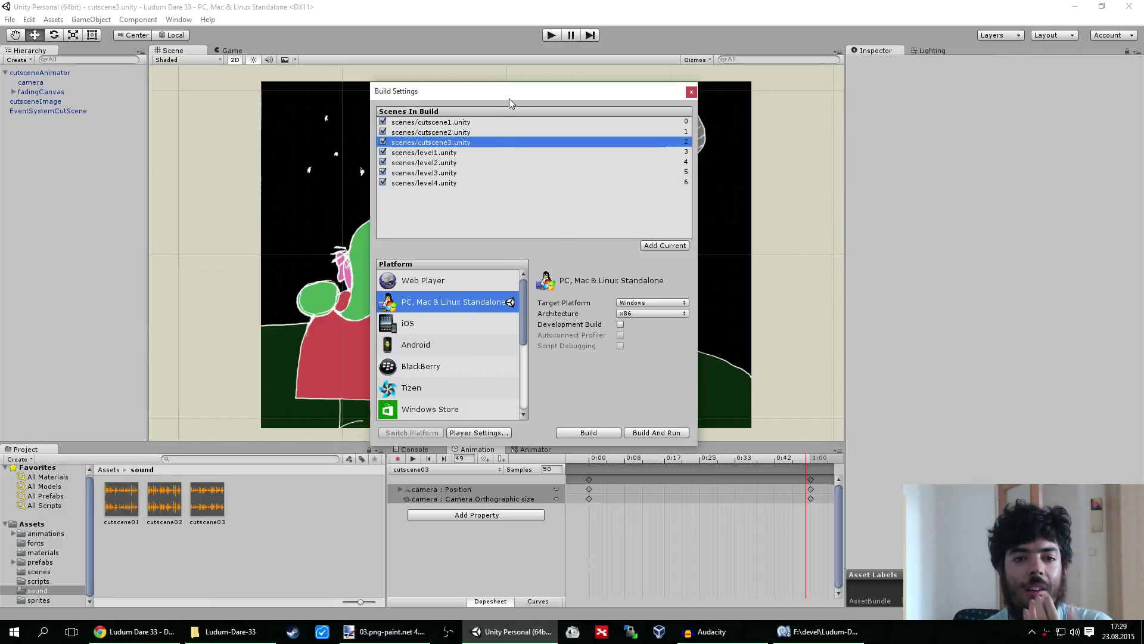
{"action": "left_click_drag", "start_coordinate": [510, 99], "coordinate": [493, 85]}
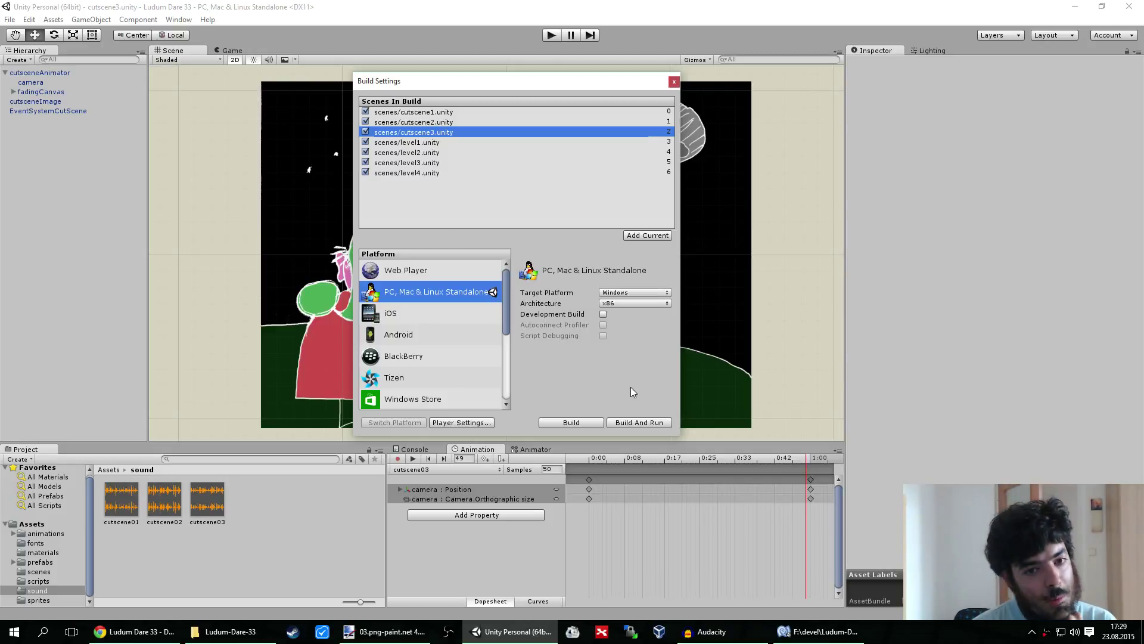
Try to build and run the game for the Web Player platform, using the Build folder as output
{"action": "left_click", "coordinate": [439, 273]}
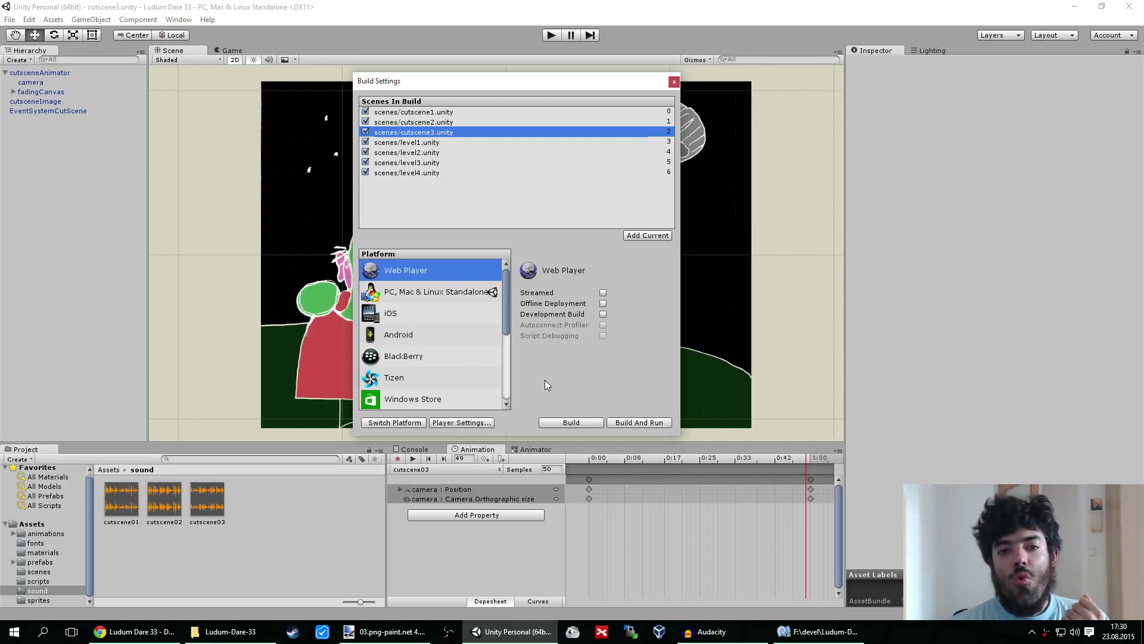
{"action": "left_click", "coordinate": [622, 423]}
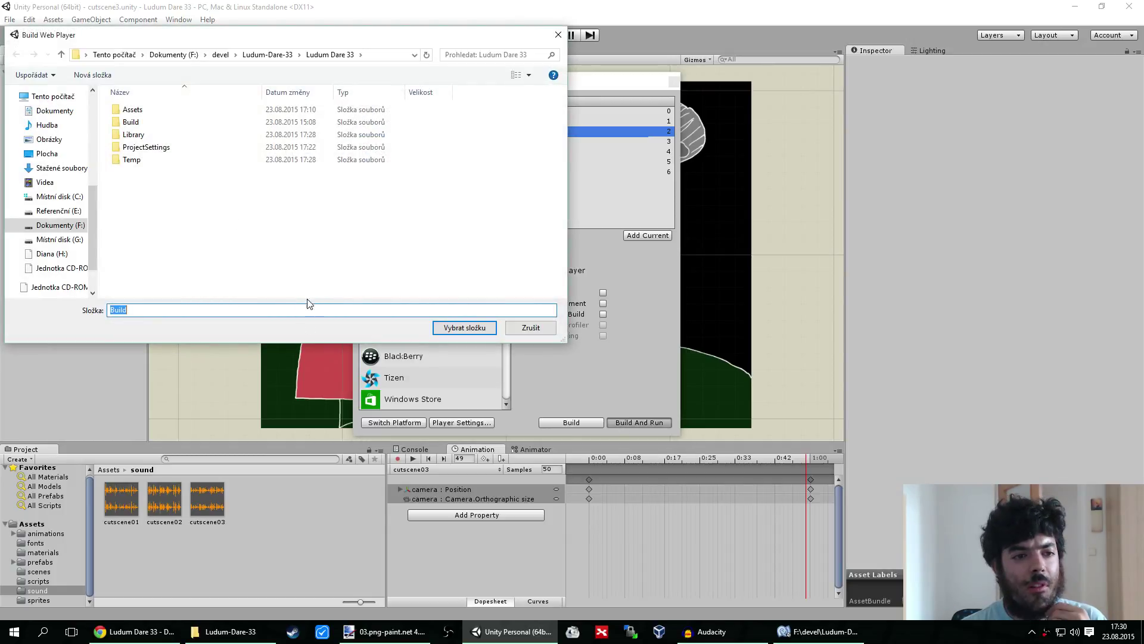
{"action": "left_click", "coordinate": [464, 328]}
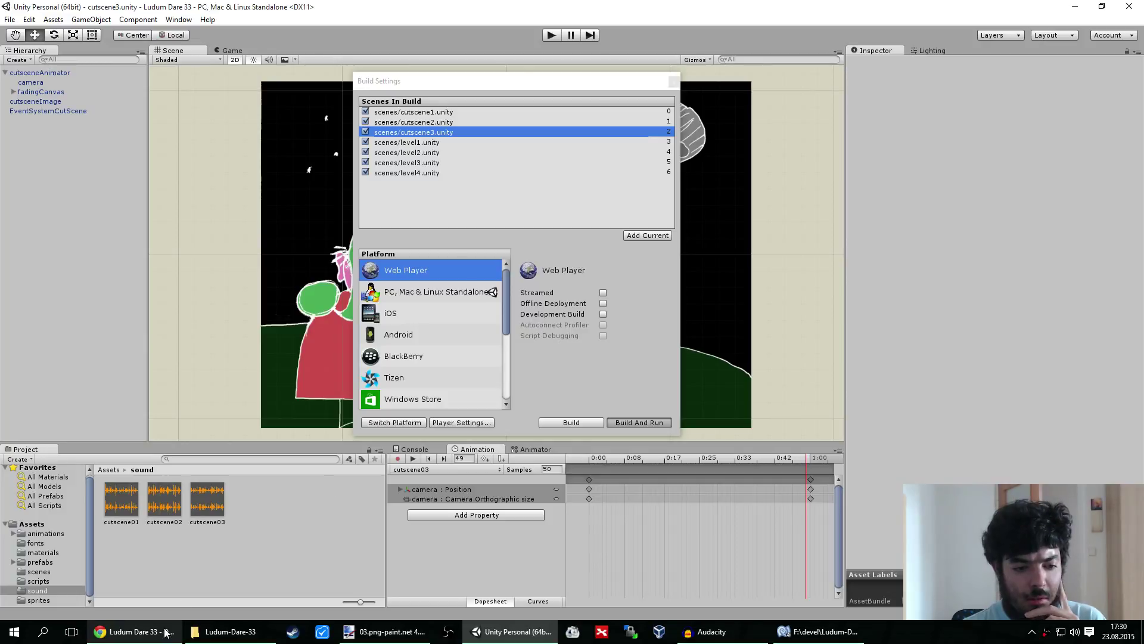
Switch to WinSCP, log in to the saved WEDOS site, and dismiss the Unity Editor crash dialog
{"action": "left_click", "coordinate": [632, 639]}
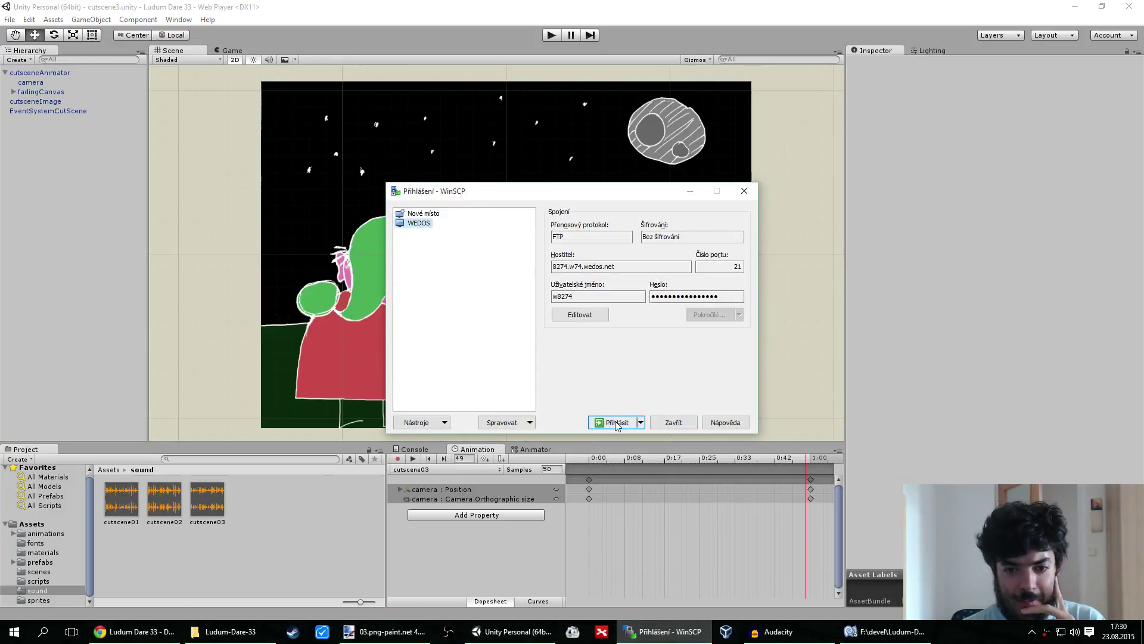
{"action": "left_click", "coordinate": [617, 423]}
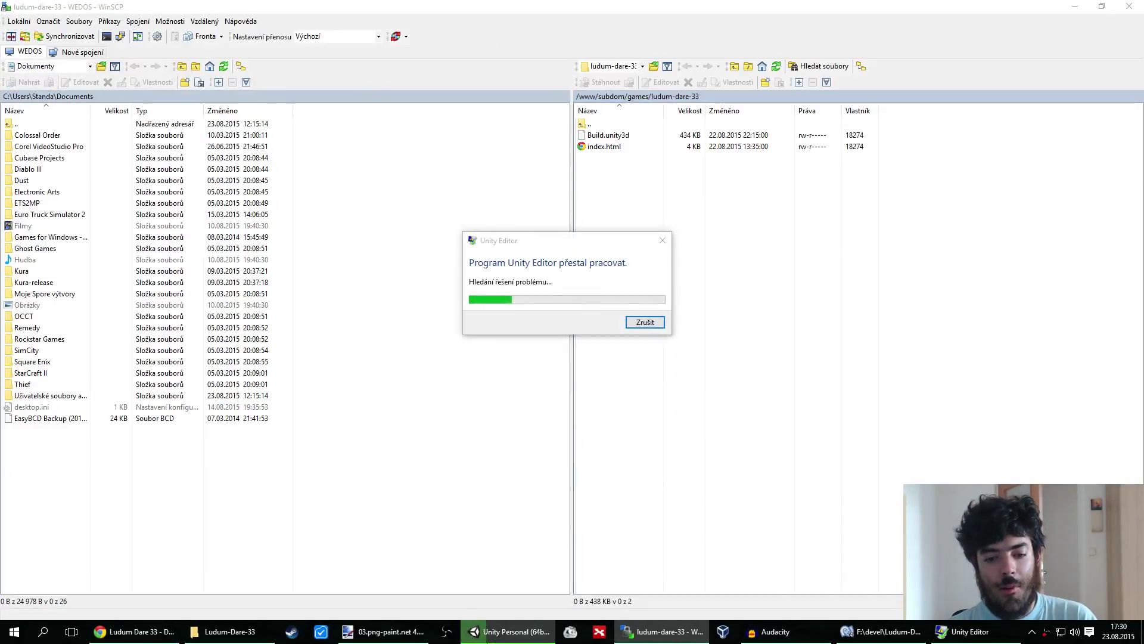
{"action": "left_click", "coordinate": [649, 326]}
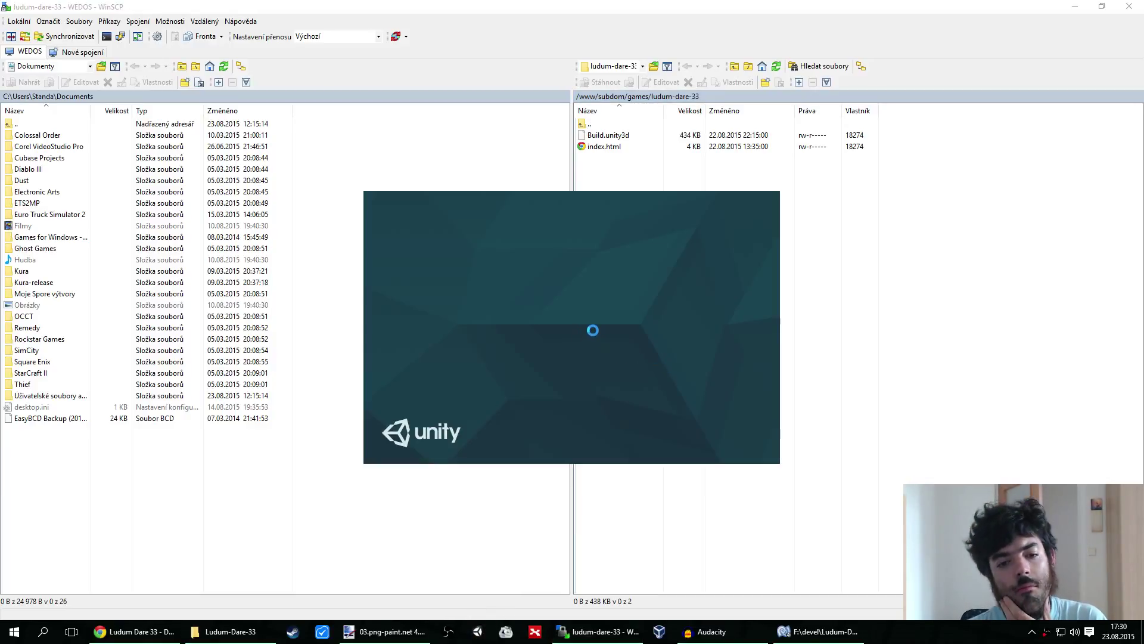
Switch to Chrome, check the YouTube live stream analytics, and return to the Ludum Dare 33 document
{"action": "left_click", "coordinate": [134, 631]}
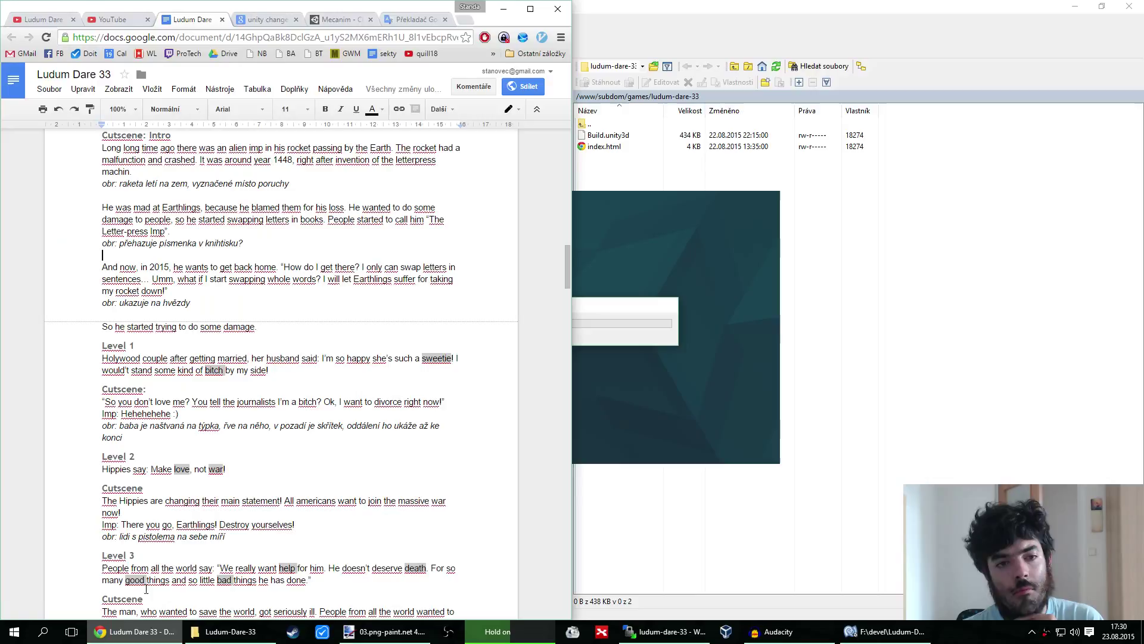
{"action": "left_click", "coordinate": [108, 21]}
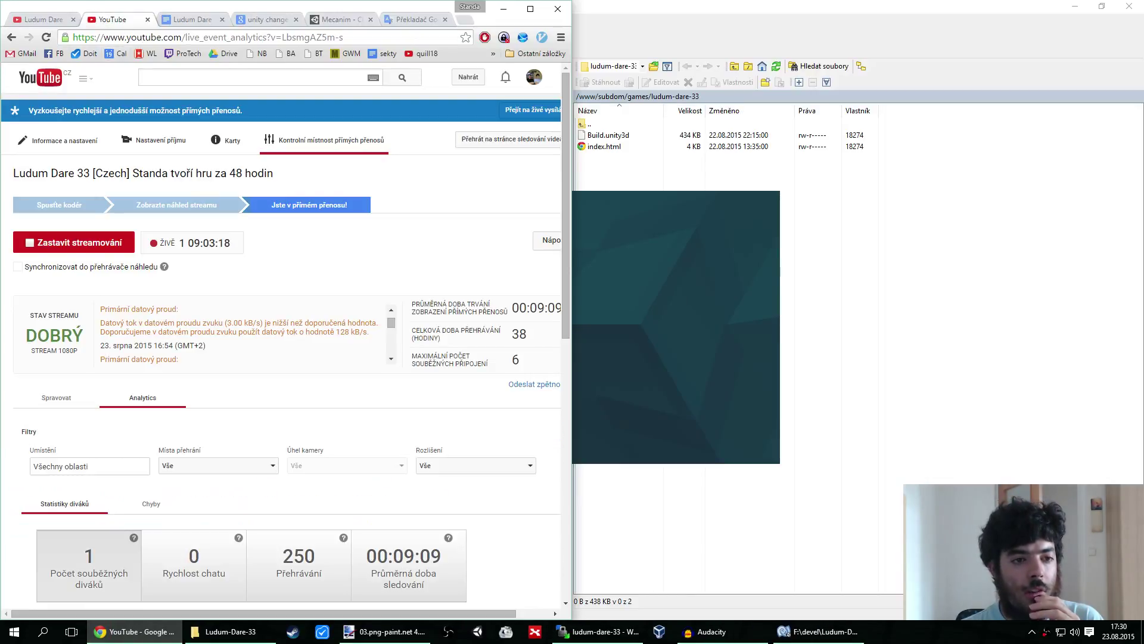
{"action": "left_click", "coordinate": [171, 20]}
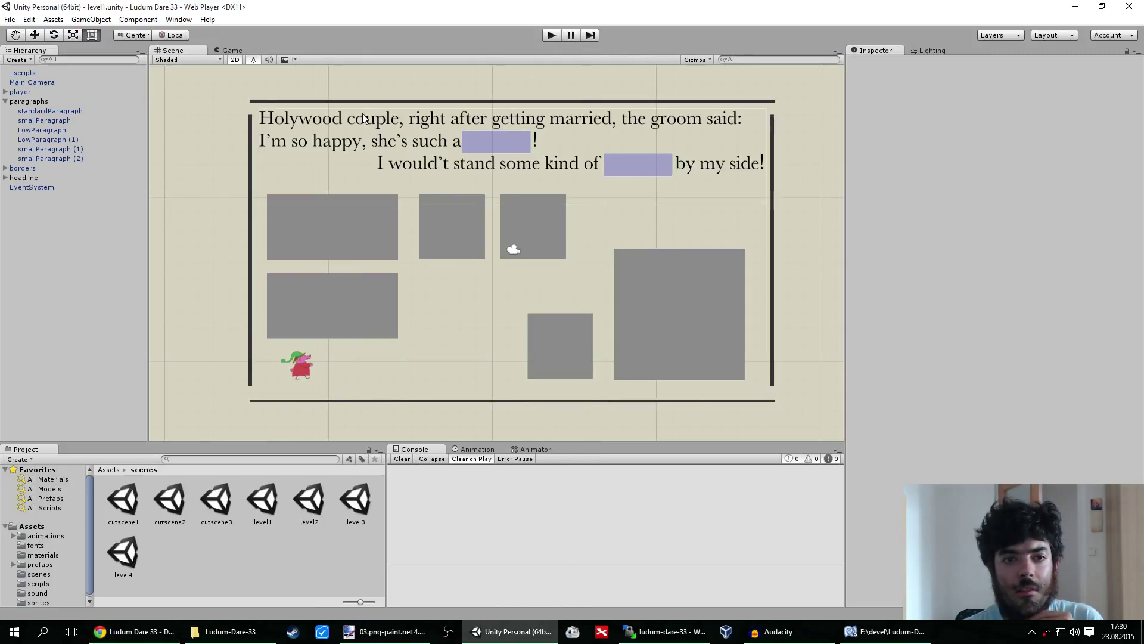
Build and run the project again from the reopened Unity editor
{"action": "left_click", "coordinate": [10, 20]}
{"action": "left_click", "coordinate": [12, 20]}
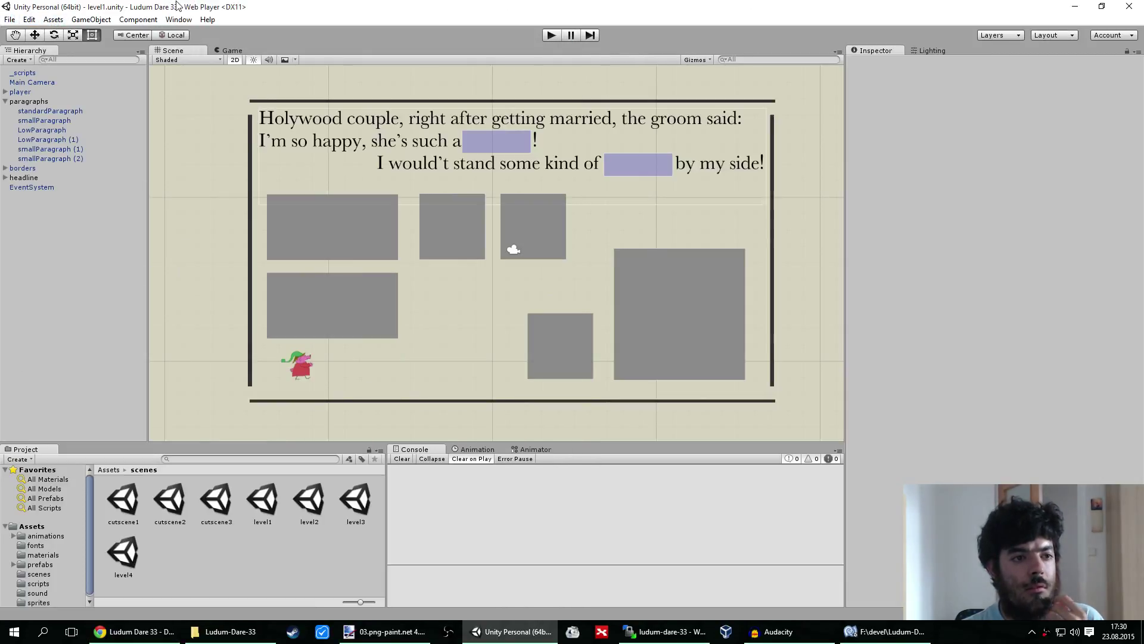
{"action": "left_click", "coordinate": [11, 21]}
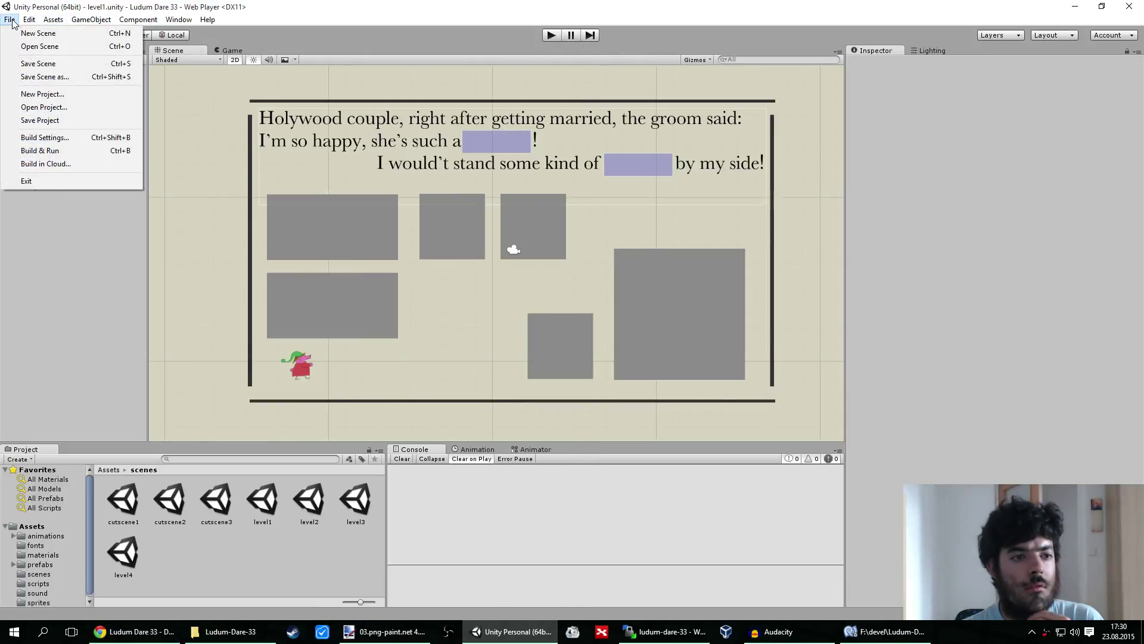
{"action": "left_click", "coordinate": [59, 152]}
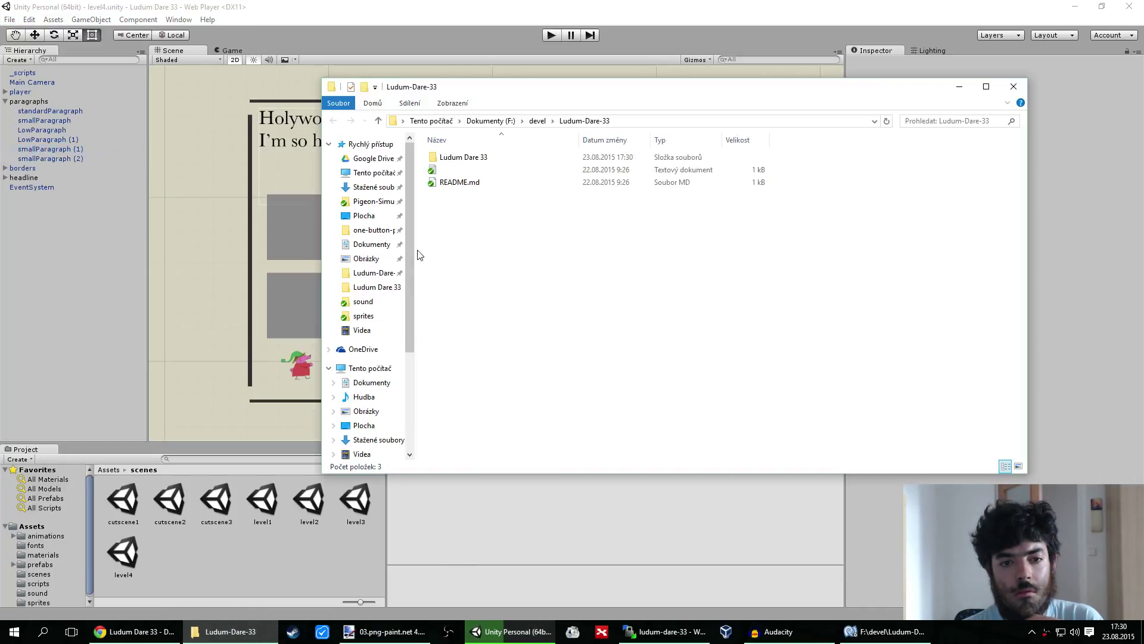
Open the Build folder inside the Ludum Dare 33 project folder in File Explorer and reposition its window
{"action": "double_click", "coordinate": [464, 156]}
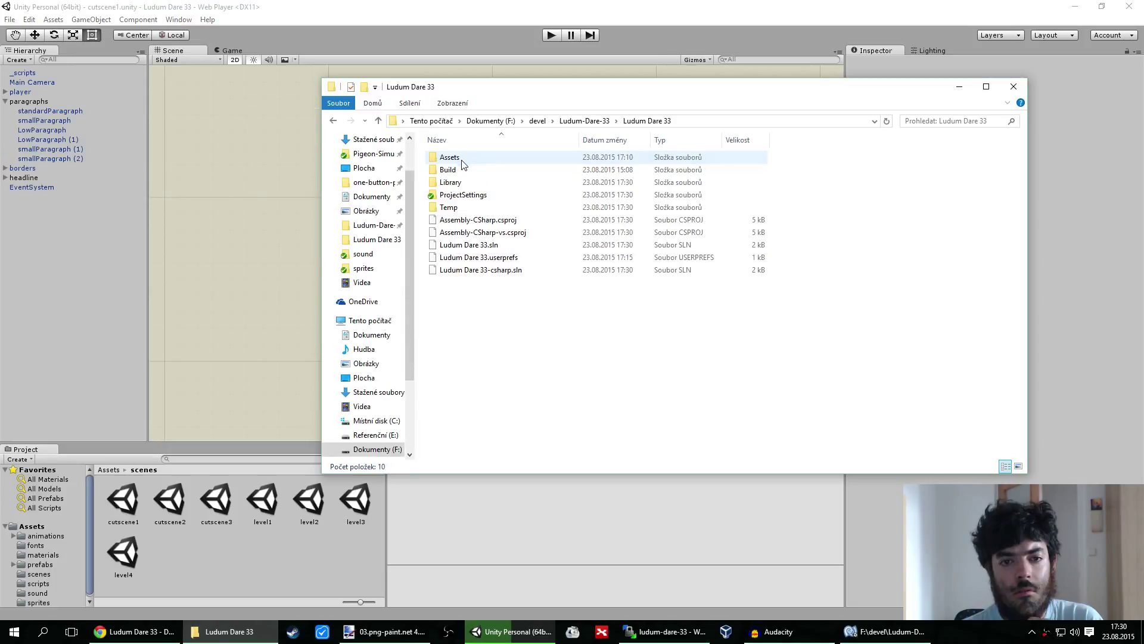
{"action": "double_click", "coordinate": [447, 169]}
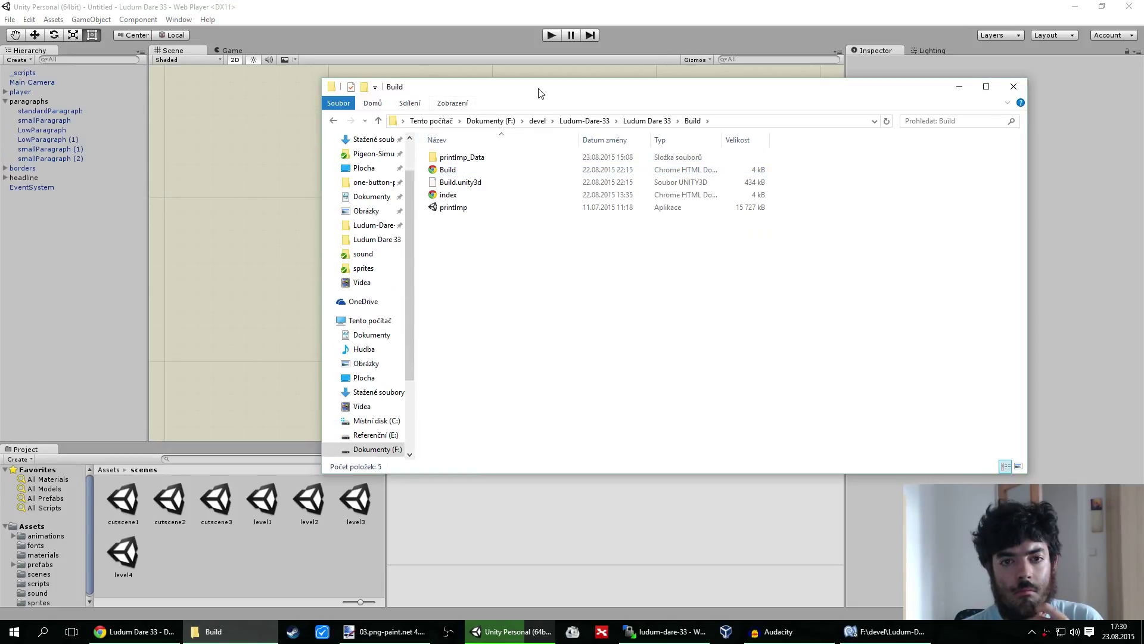
{"action": "left_click_drag", "start_coordinate": [538, 93], "coordinate": [344, 98]}
Permanently delete the printImp_Data folder, the index page and the printImp application from the Build folder
{"action": "left_click", "coordinate": [271, 187]}
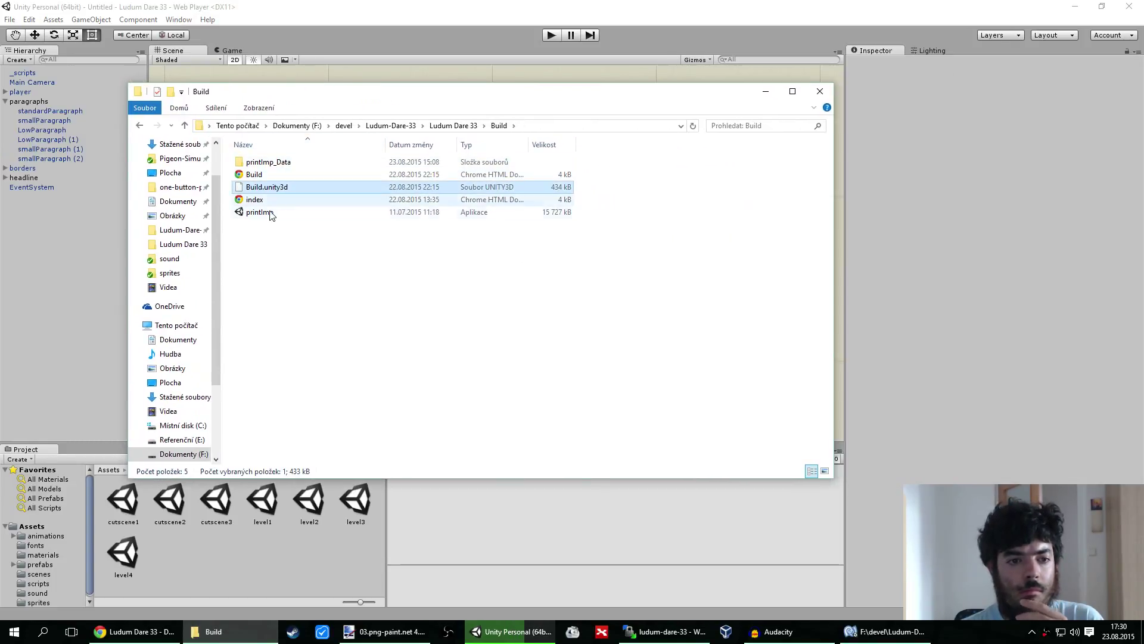
{"action": "left_click", "coordinate": [262, 213]}
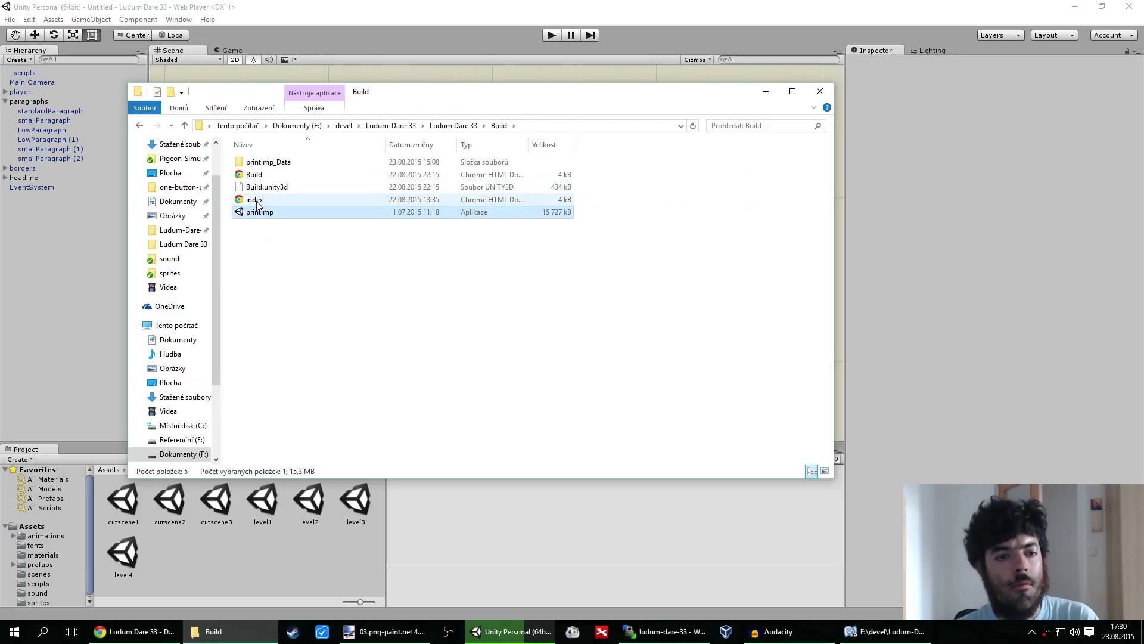
{"action": "left_click", "coordinate": [258, 201], "text": "ctrl"}
{"action": "left_click", "coordinate": [268, 162], "text": "ctrl"}
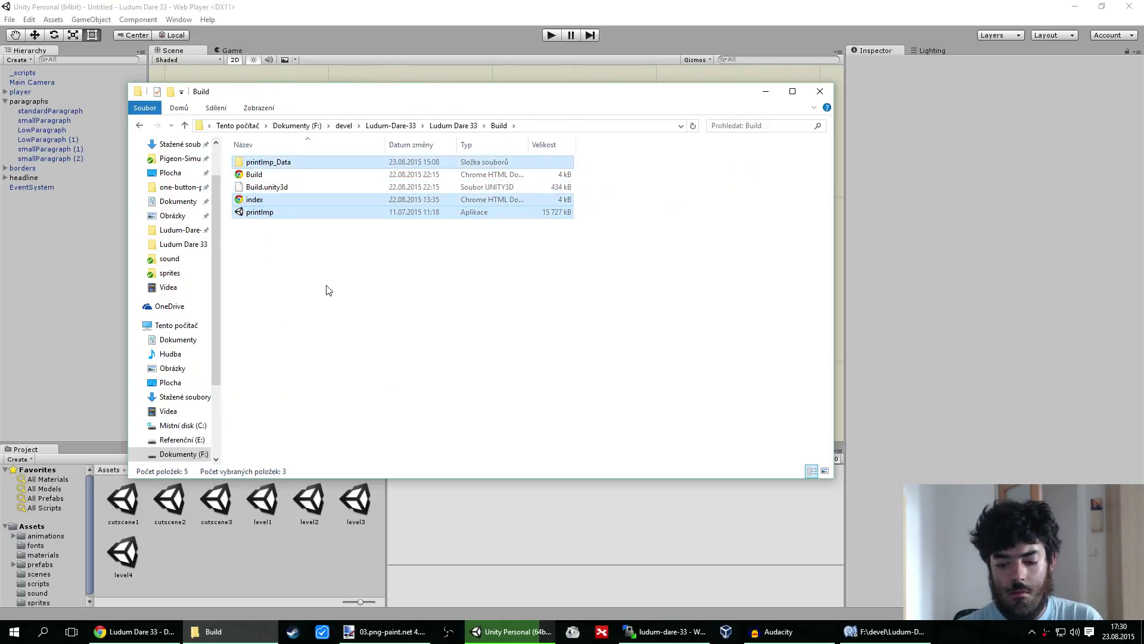
{"action": "key", "text": "shift+Delete"}
{"action": "key", "text": "Return"}
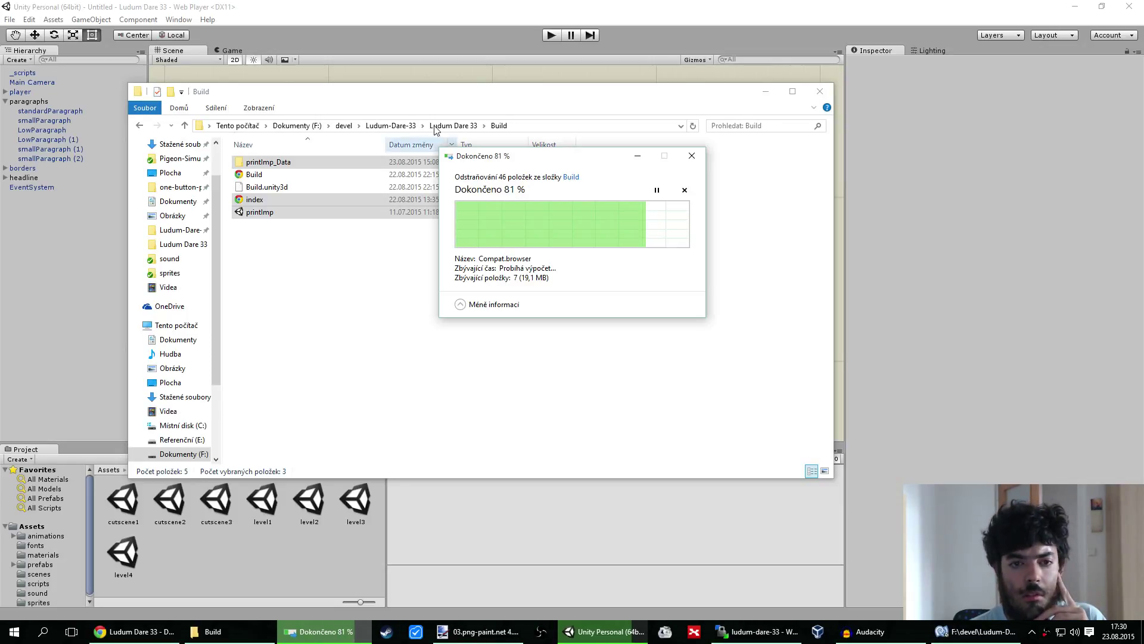
{"action": "left_click_drag", "start_coordinate": [556, 163], "coordinate": [485, 268]}
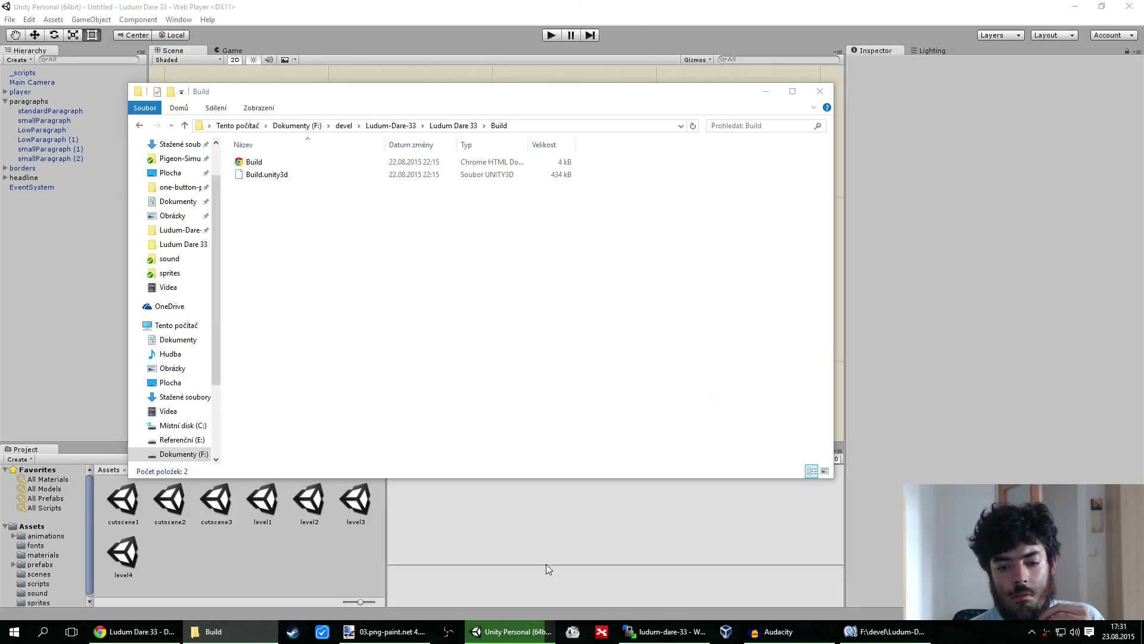
Select Build.unity3d to check its details, and minimize the Build folder window
{"action": "left_click", "coordinate": [317, 245]}
{"action": "left_click", "coordinate": [256, 175]}
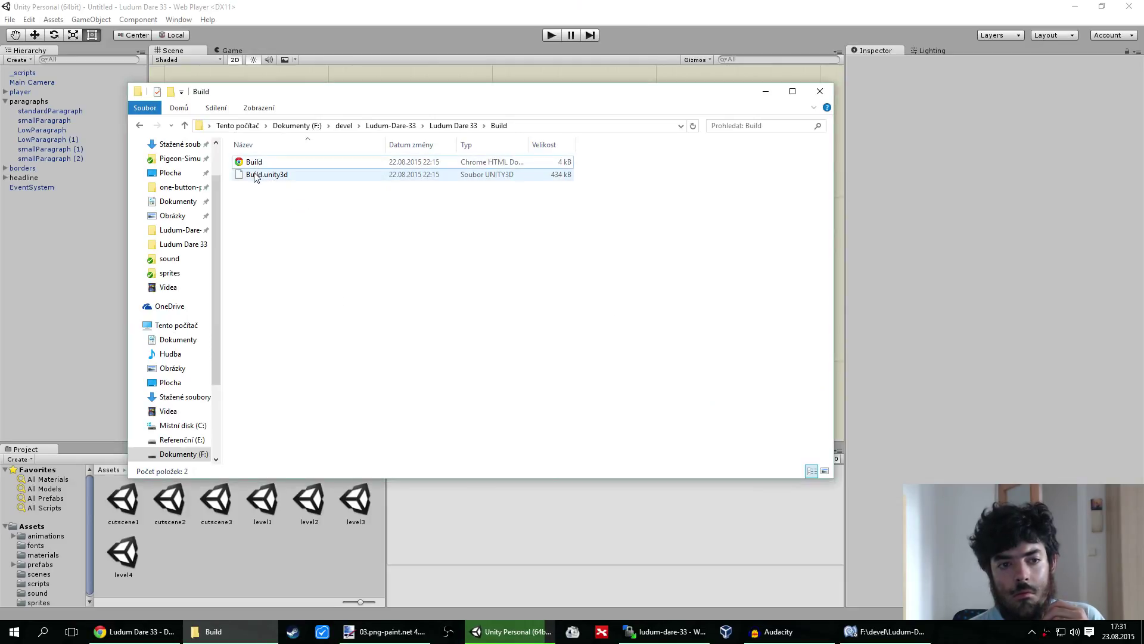
{"action": "left_click", "coordinate": [254, 175]}
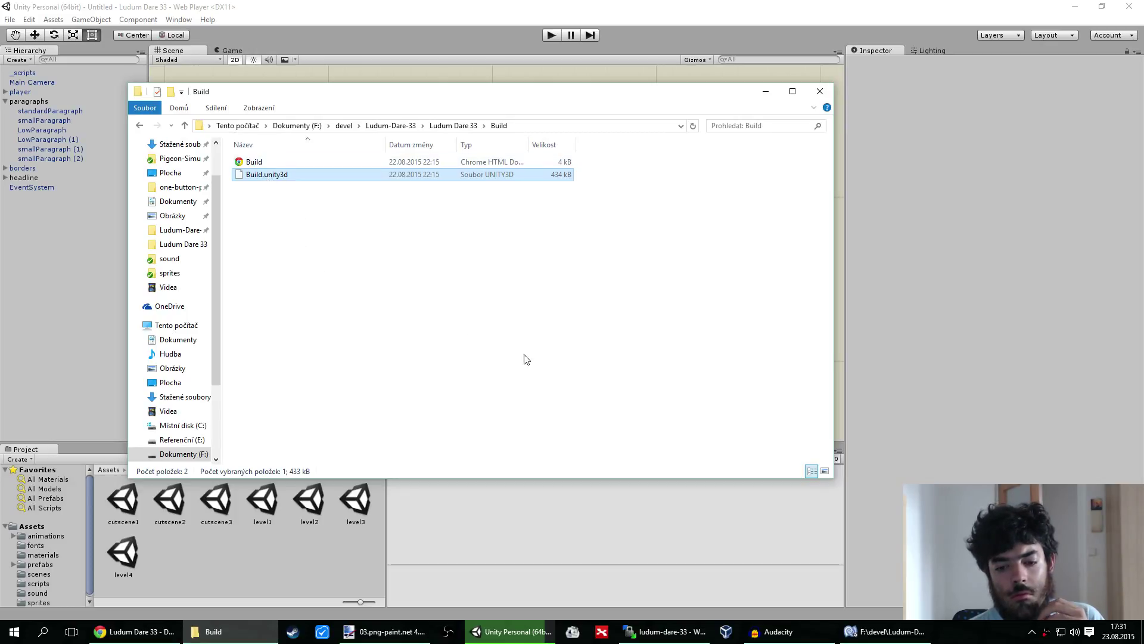
{"action": "left_click", "coordinate": [623, 4]}
{"action": "left_click", "coordinate": [766, 93]}
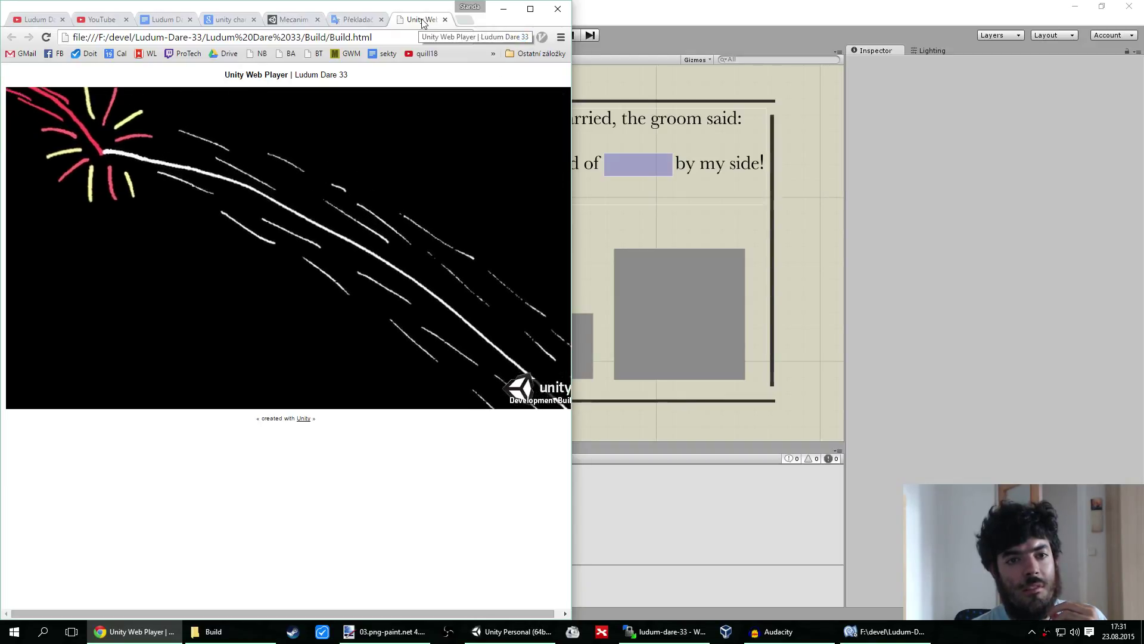
Close the Unity Web Player, translator, Mecanim forum and Unity search tabs, and return to the Ludum Dare 33 document
{"action": "key", "text": "ctrl+w"}
{"action": "key", "text": "ctrl+w"}
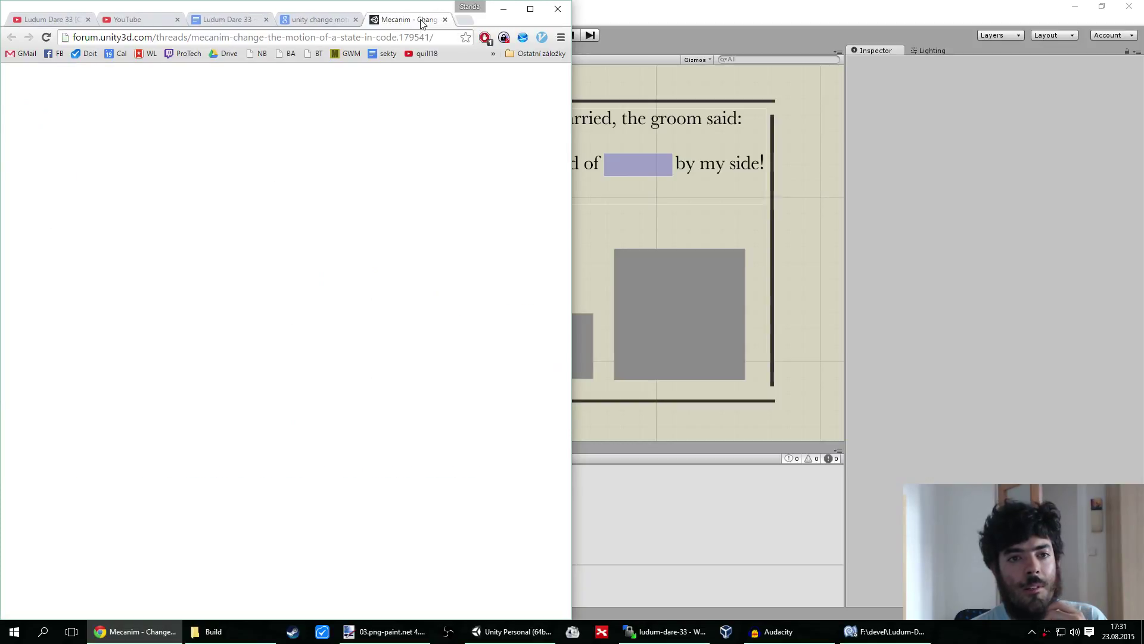
{"action": "key", "text": "ctrl+w"}
{"action": "key", "text": "ctrl+w"}
{"action": "key", "text": "ctrl+w"}
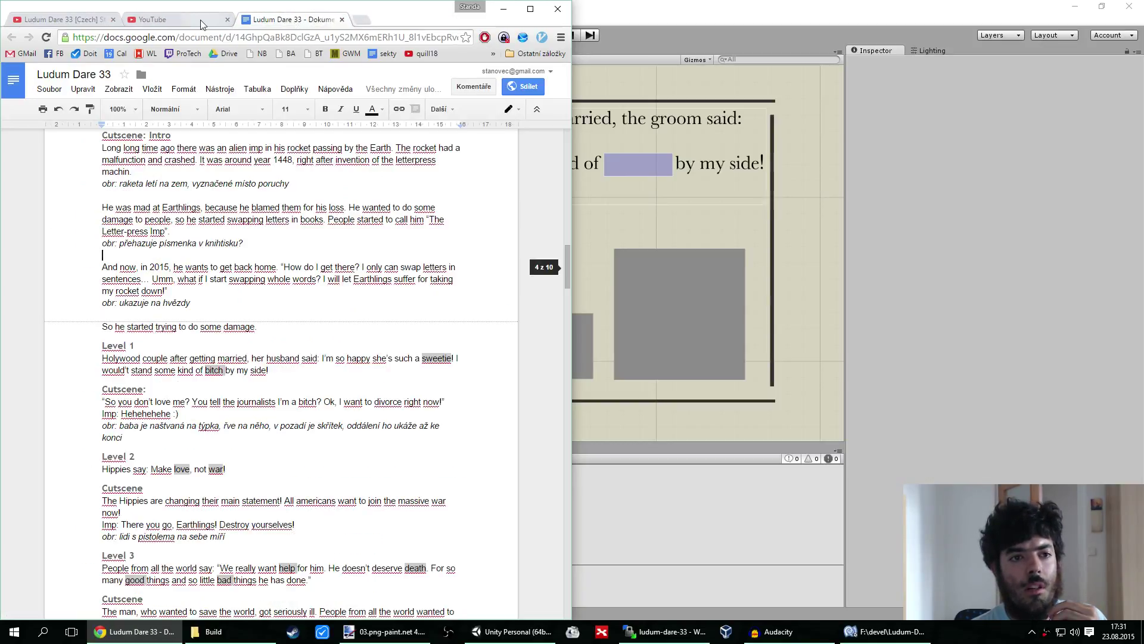
{"action": "left_click", "coordinate": [316, 19]}
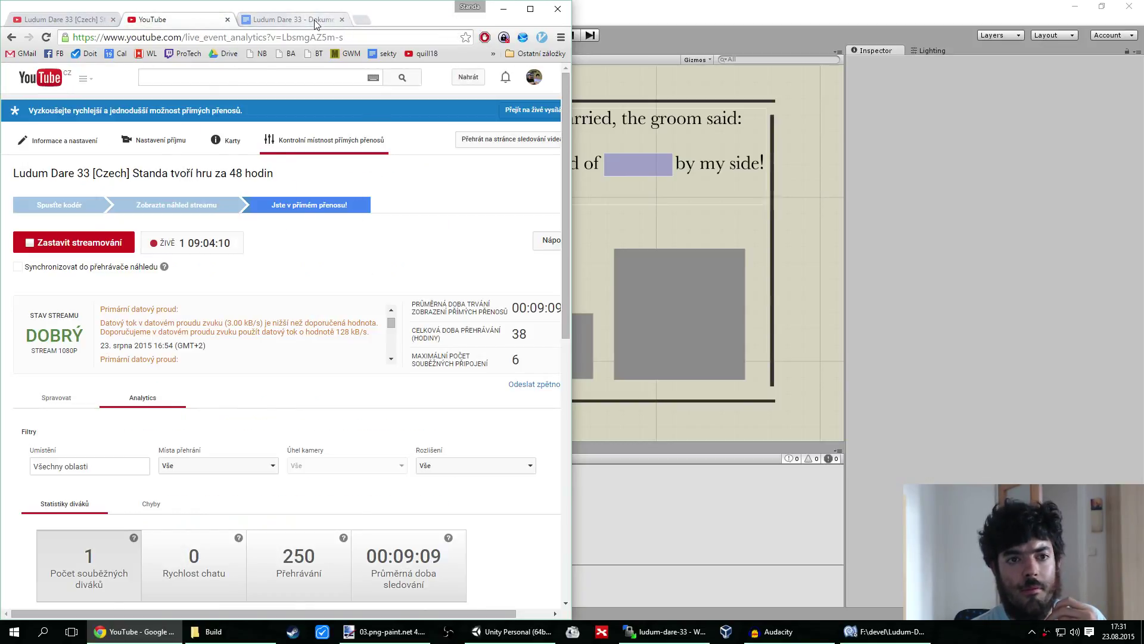
Upload Build.unity3d from the Build folder to /www/subdom/games/ludum-dare-33 on the WEDOS server using WinSCP
{"action": "left_click", "coordinate": [691, 640]}
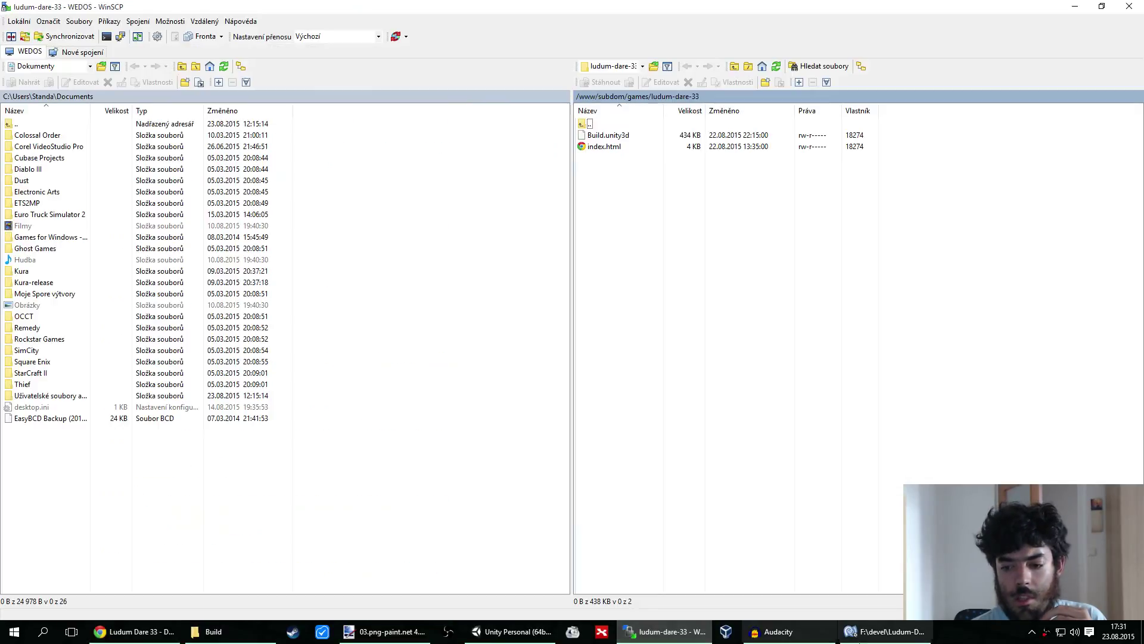
{"action": "left_click", "coordinate": [511, 641]}
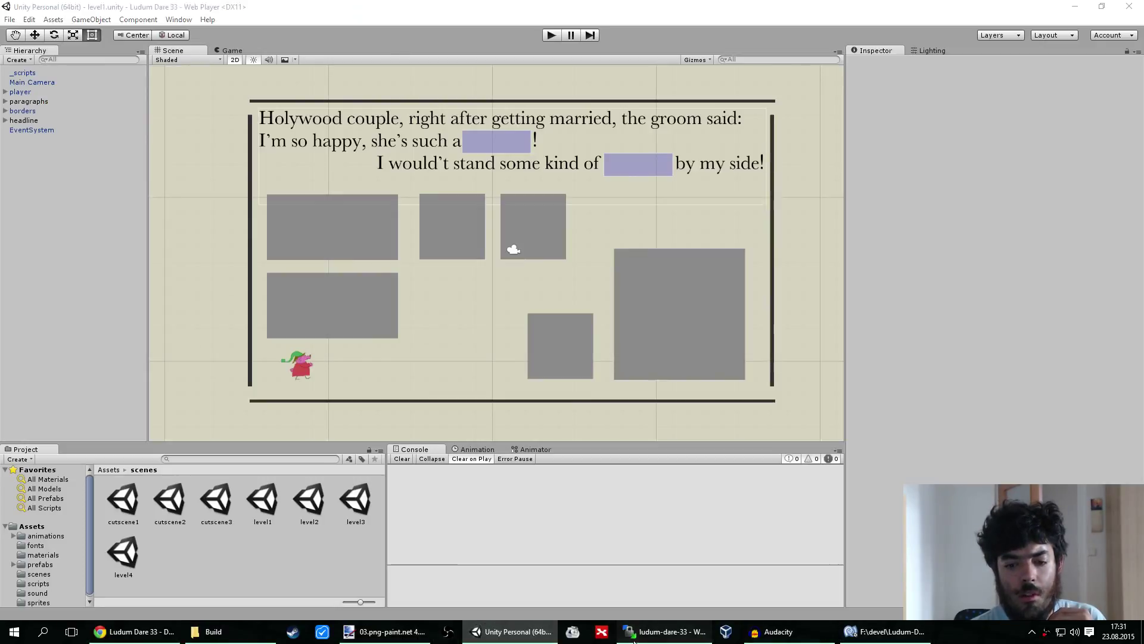
{"action": "left_click", "coordinate": [667, 632]}
{"action": "left_click", "coordinate": [206, 632]}
{"action": "left_click", "coordinate": [260, 174]}
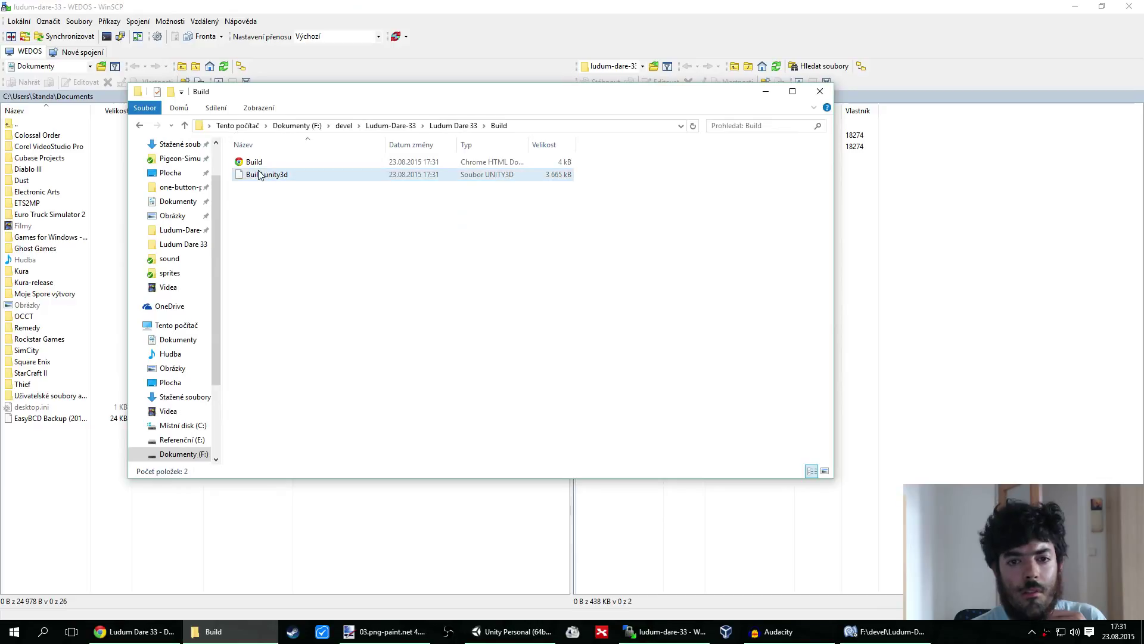
{"action": "left_click", "coordinate": [277, 227]}
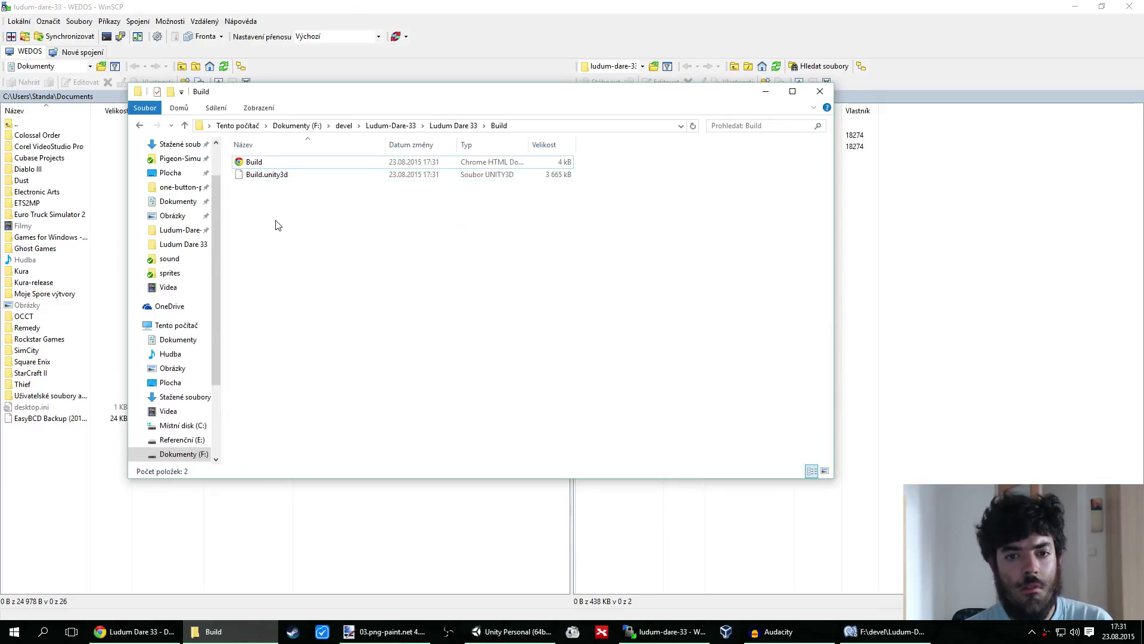
{"action": "left_click_drag", "start_coordinate": [260, 175], "coordinate": [933, 311]}
{"action": "left_click", "coordinate": [597, 349]}
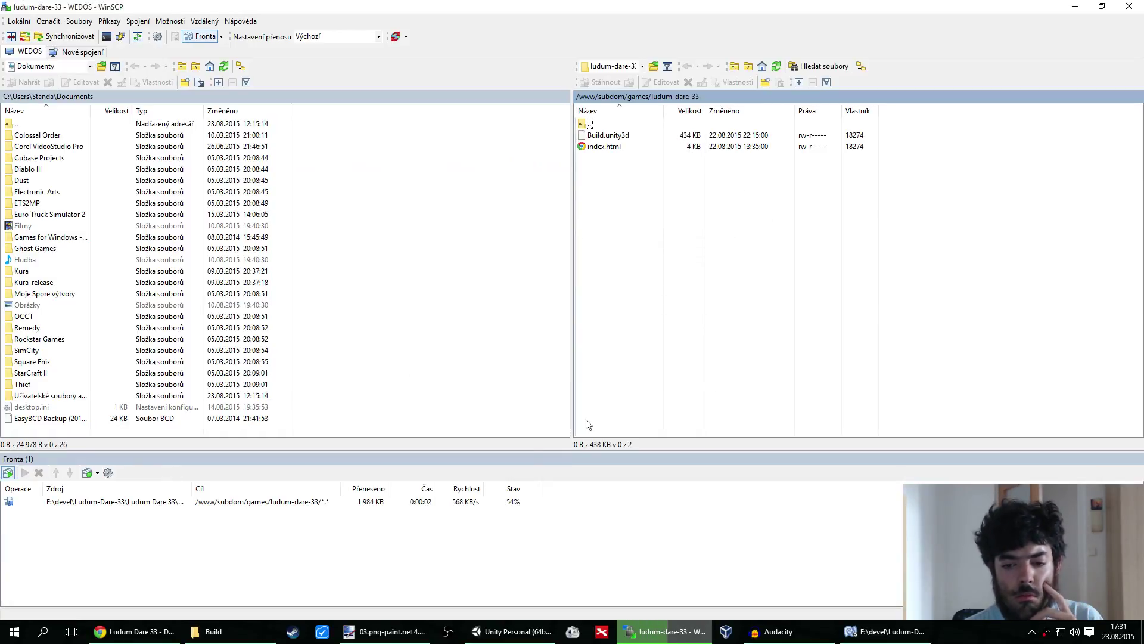
Maximize Chrome and open games.stanov.cz/ludum-dare-33 in a new tab to test the uploaded game
{"action": "mouse_move", "coordinate": [160, 635]}
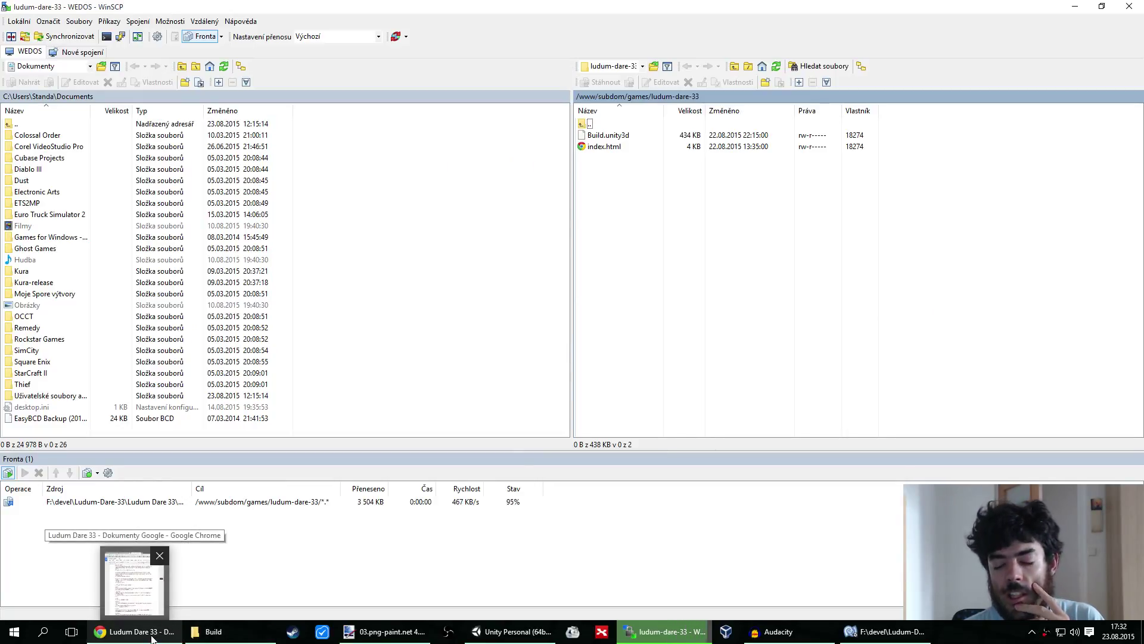
{"action": "left_click", "coordinate": [152, 638]}
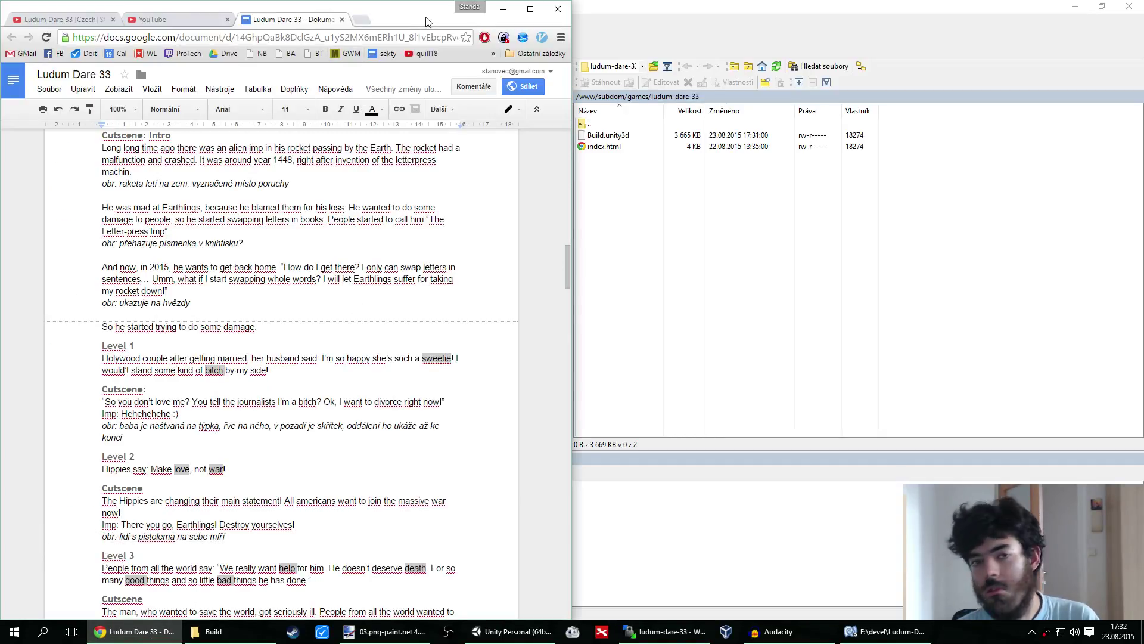
{"action": "double_click", "coordinate": [411, 14]}
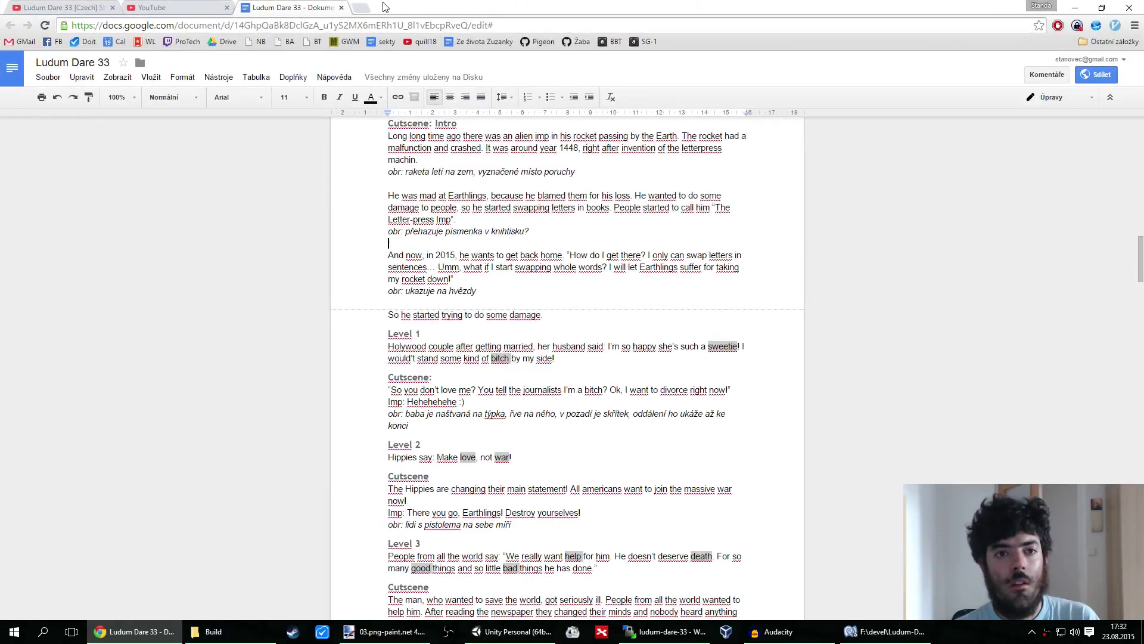
{"action": "key", "text": "ctrl+t"}
{"action": "type", "text": "games.stanov.cz/ludum-dare-33"}
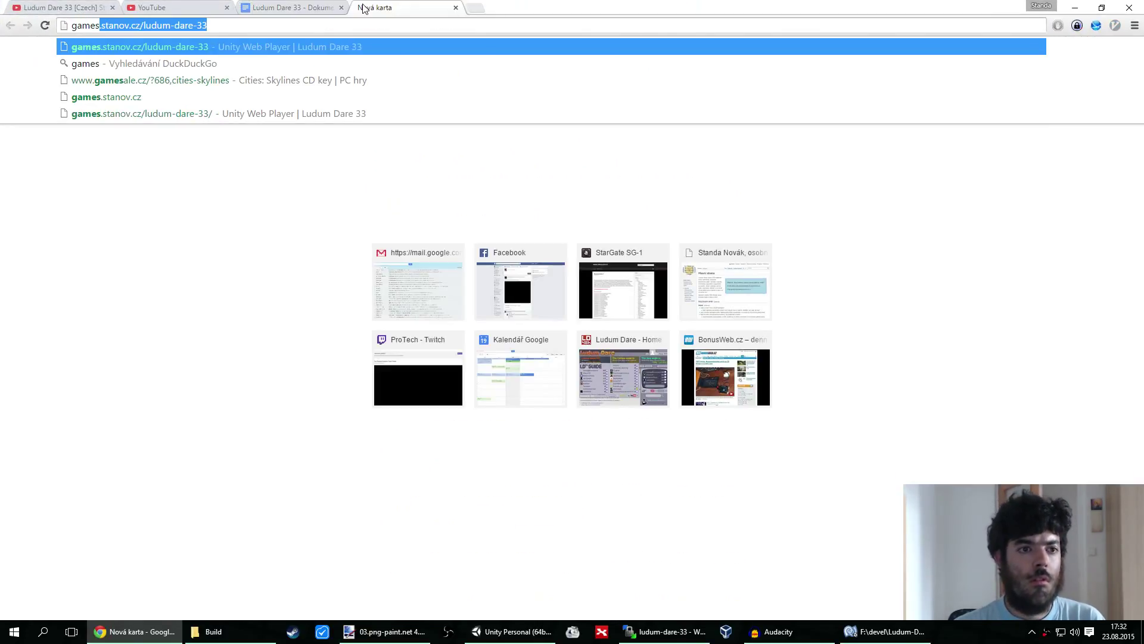
{"action": "key", "text": "Return"}
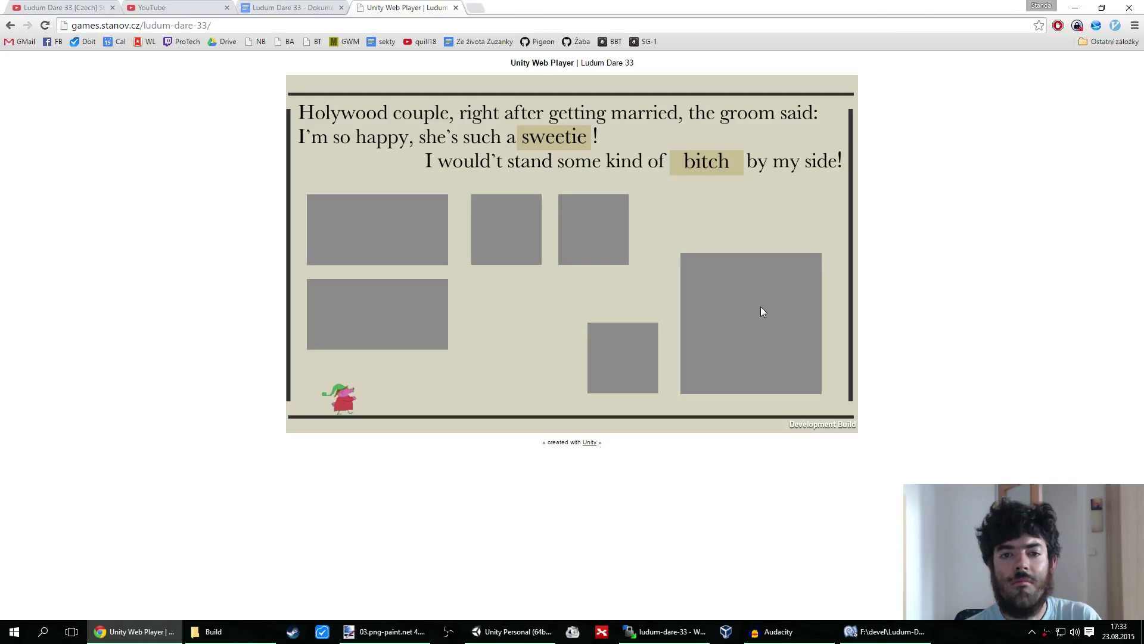
Playtest level 1 by jumping the imp up to the sentence and swapping the words "sweetie" and "bitch", and close the game's tab
{"action": "key", "text": "space"}
{"action": "key", "text": "Right"}
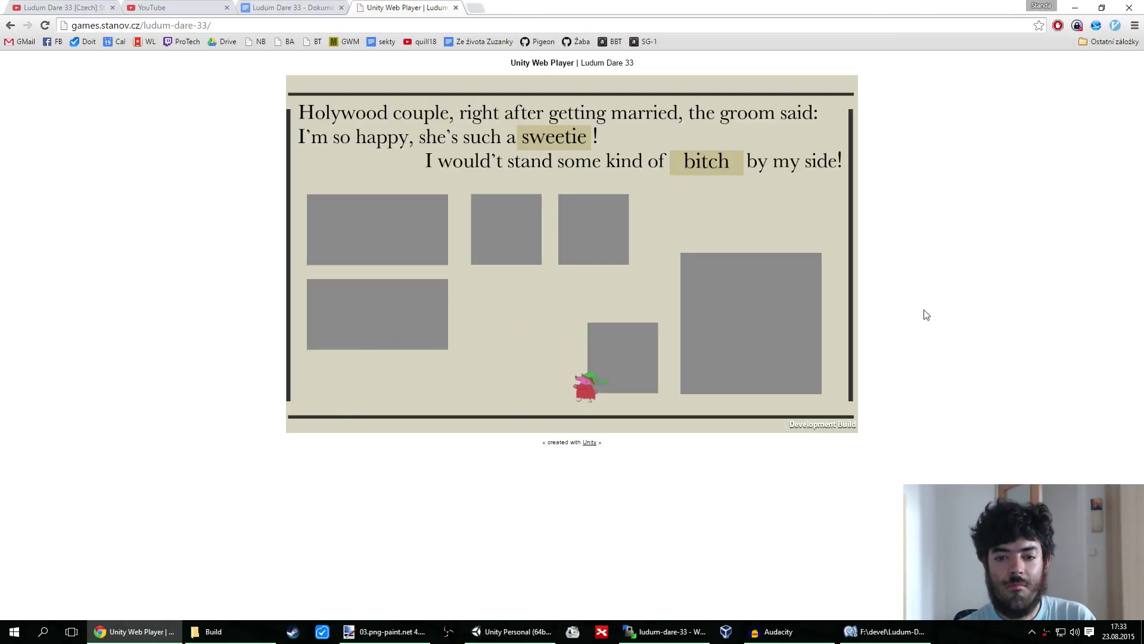
{"action": "key", "text": "space"}
{"action": "key", "text": "Left"}
{"action": "key", "text": "space"}
{"action": "key", "text": "Right"}
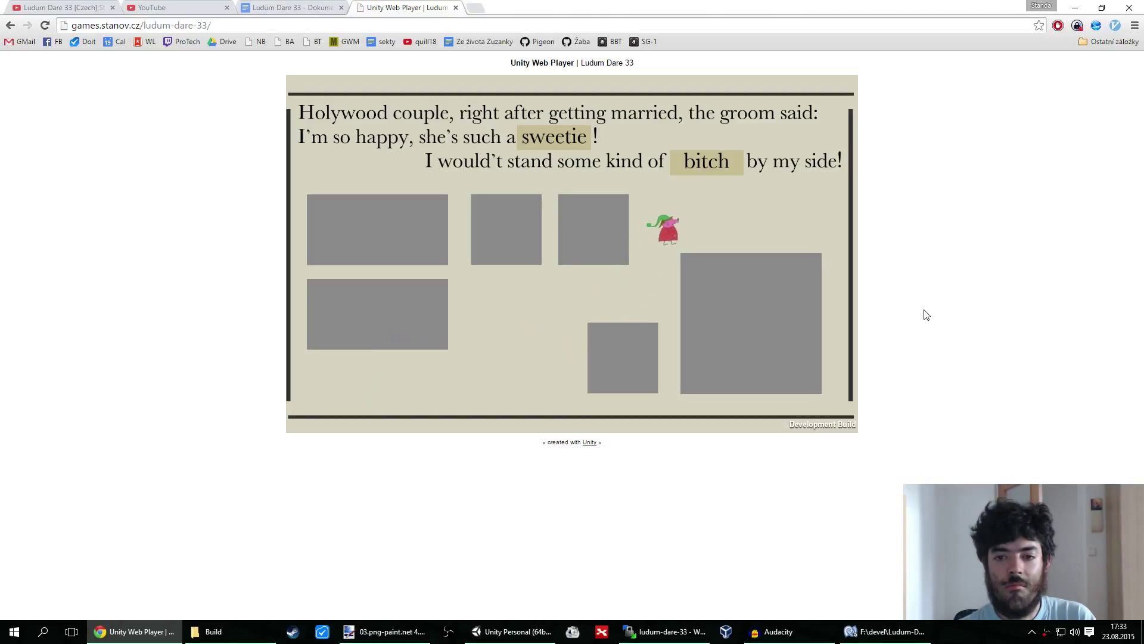
{"action": "key", "text": "space"}
{"action": "key", "text": "Left"}
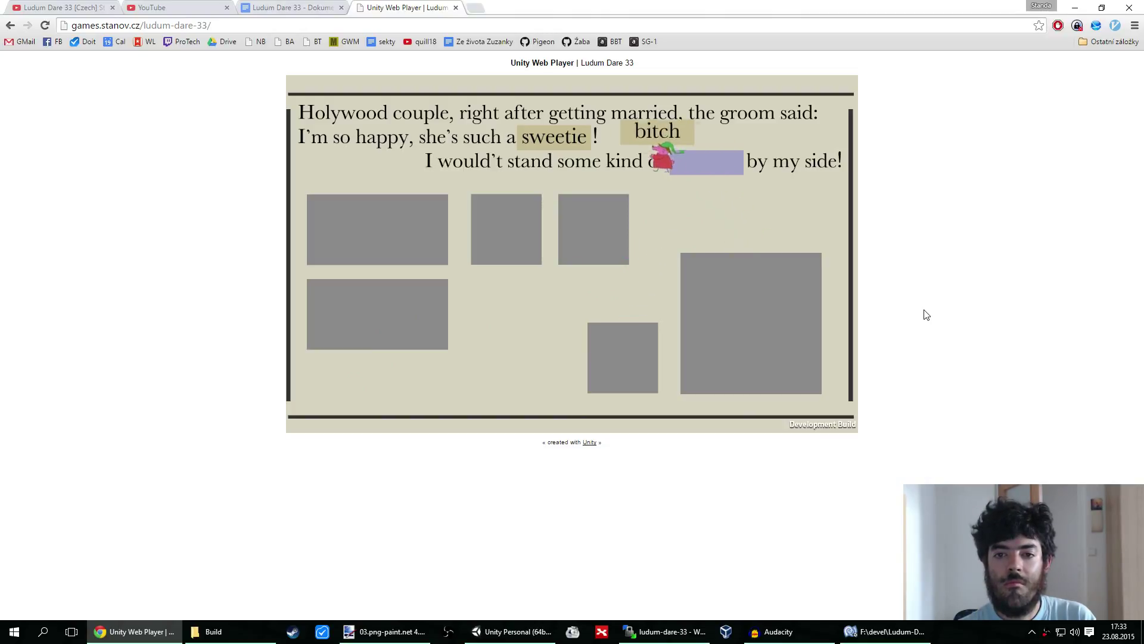
{"action": "key", "text": "space"}
{"action": "key", "text": "Right"}
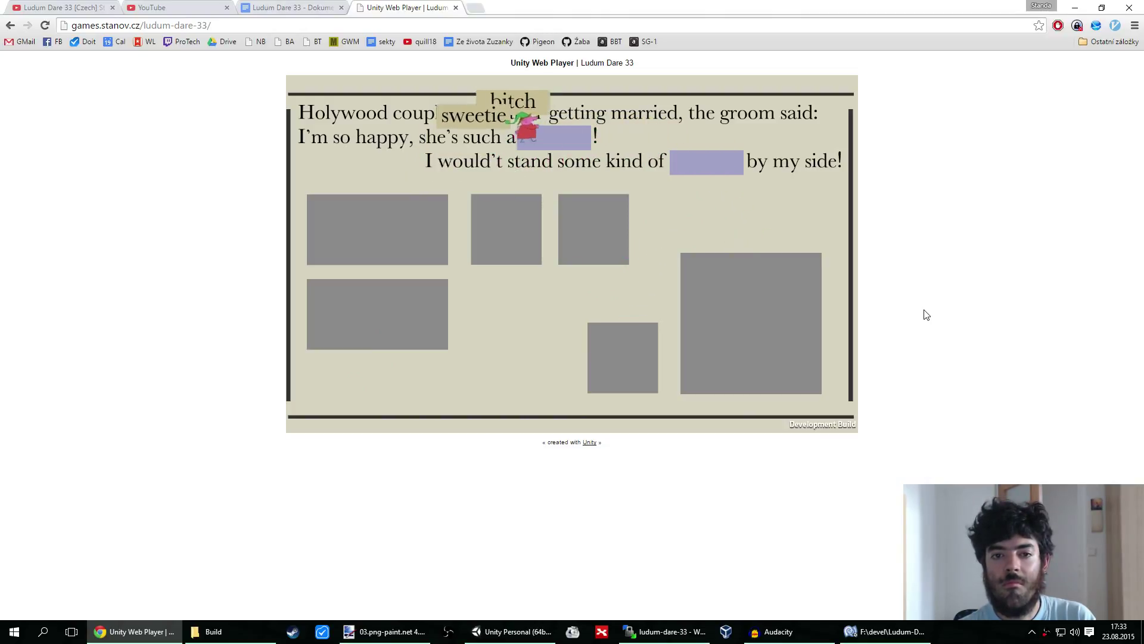
{"action": "key", "text": "space"}
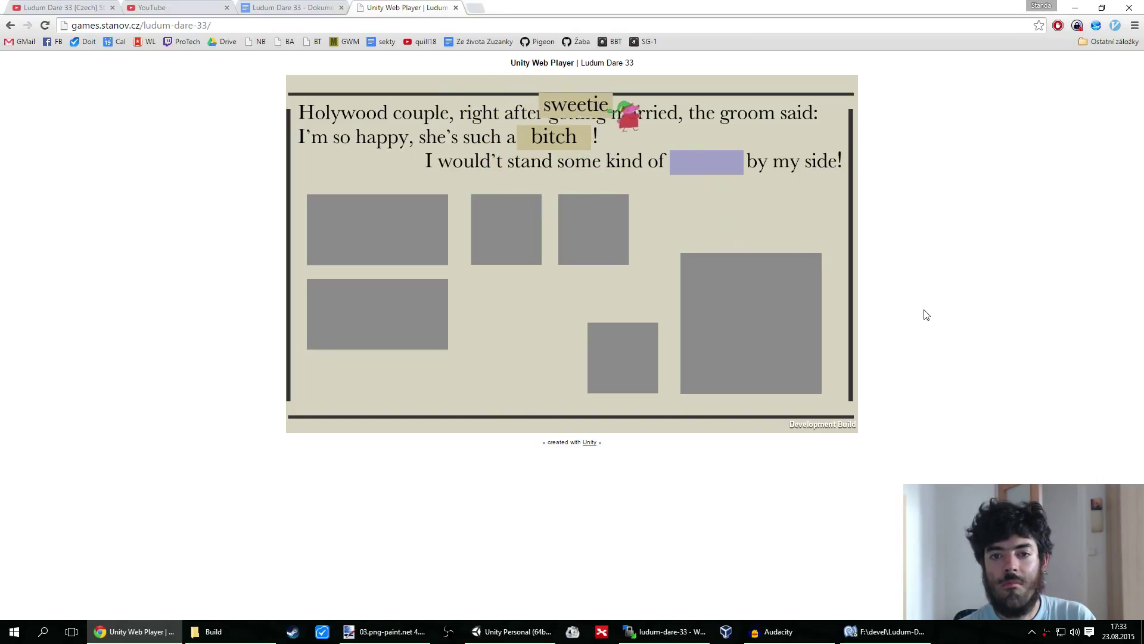
{"action": "key", "text": "Right"}
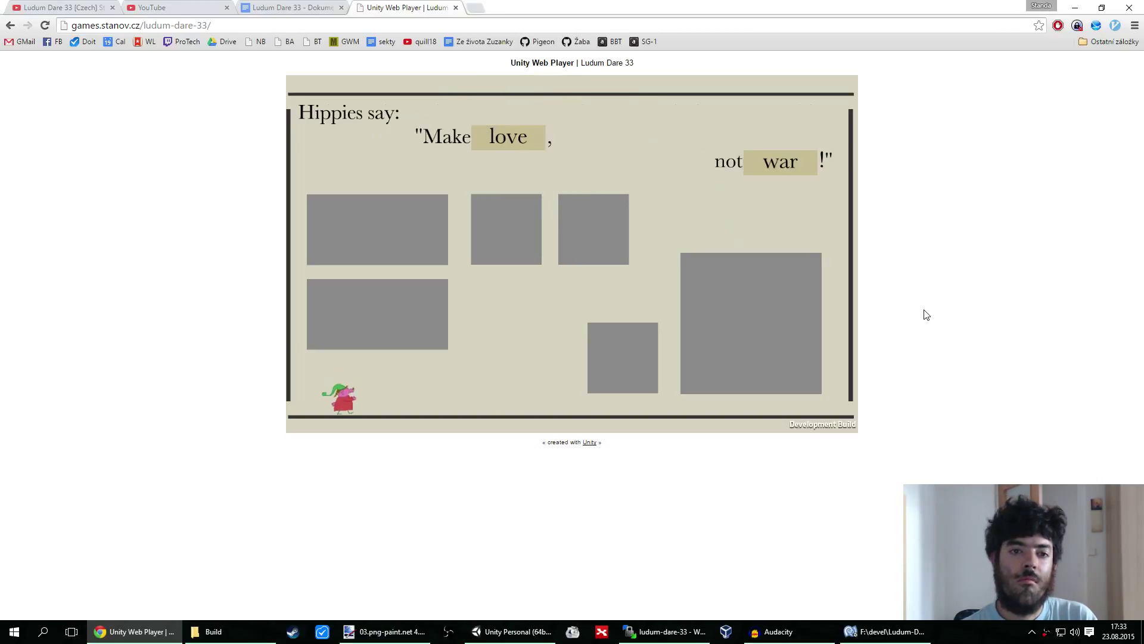
{"action": "left_click", "coordinate": [456, 7]}
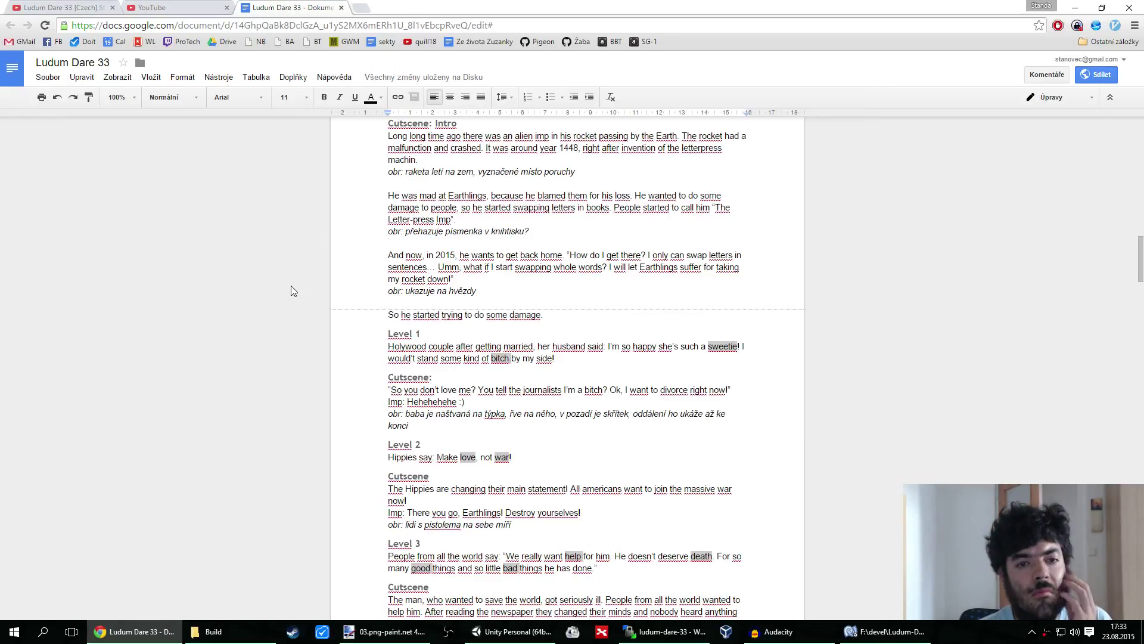
Move the sentence "So he started trying to do some damage." to the end of the intro's 2015 paragraph and delete the leftover blank lines
{"action": "left_click", "coordinate": [501, 294]}
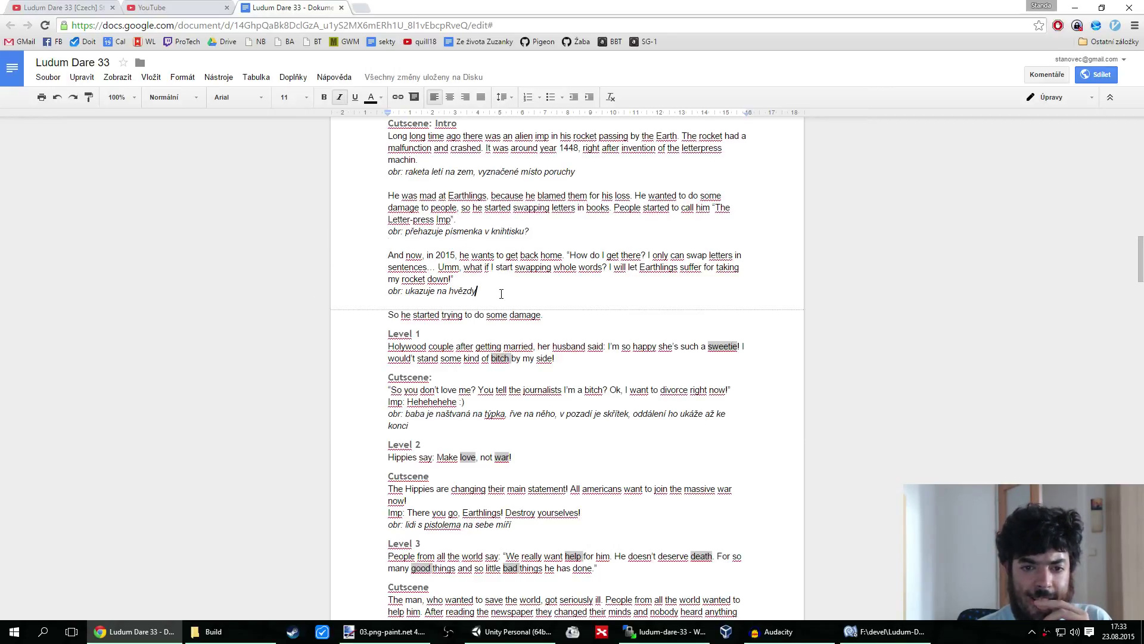
{"action": "left_click", "coordinate": [553, 315]}
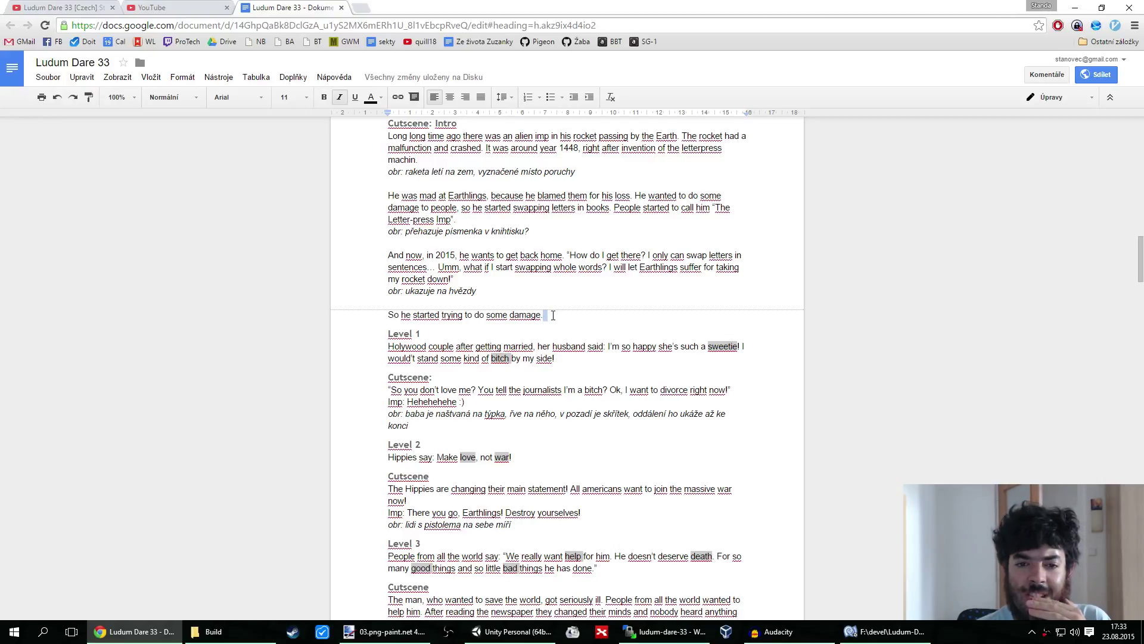
{"action": "left_click_drag", "start_coordinate": [553, 315], "coordinate": [385, 314]}
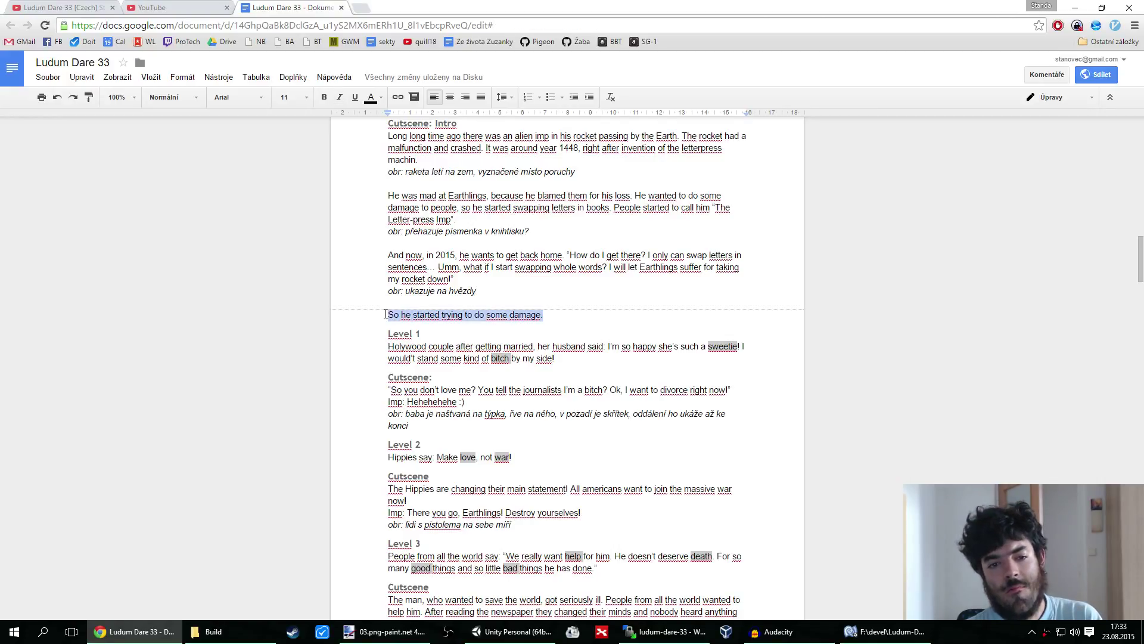
{"action": "key", "text": "ctrl+x"}
{"action": "left_click", "coordinate": [493, 283]}
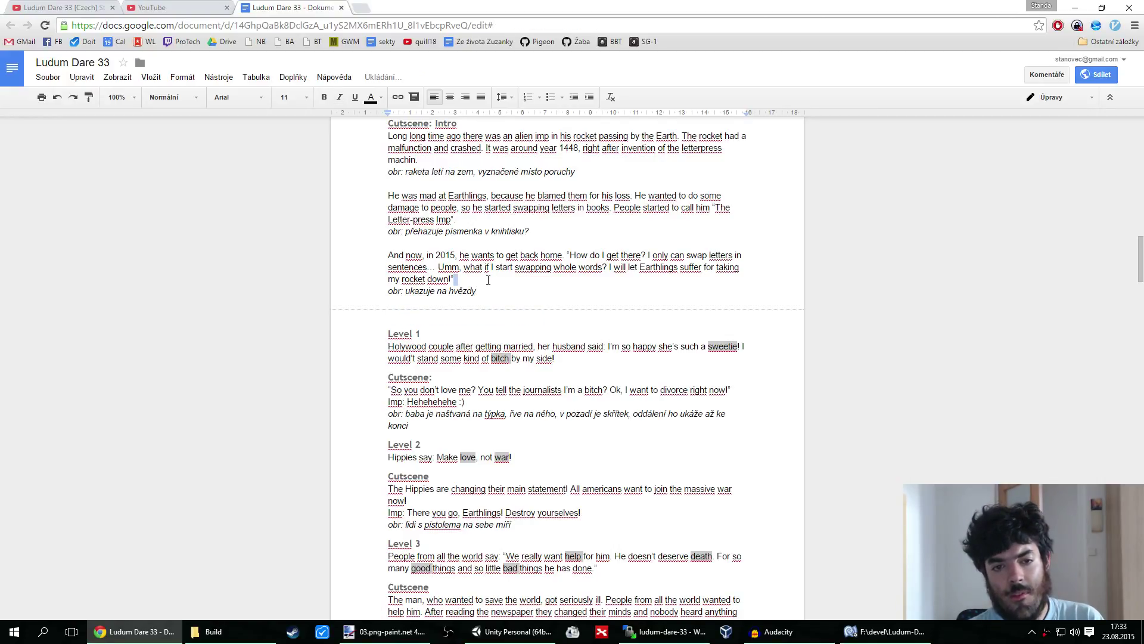
{"action": "key", "text": "ctrl+v"}
{"action": "left_click", "coordinate": [467, 315]}
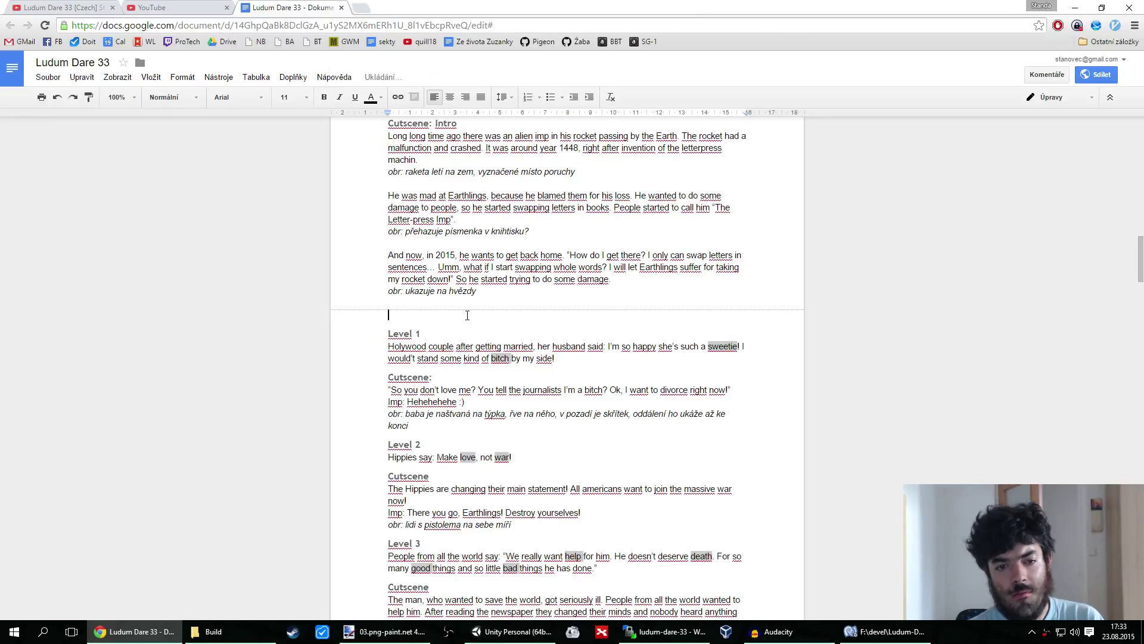
{"action": "key", "text": "BackSpace"}
{"action": "key", "text": "BackSpace"}
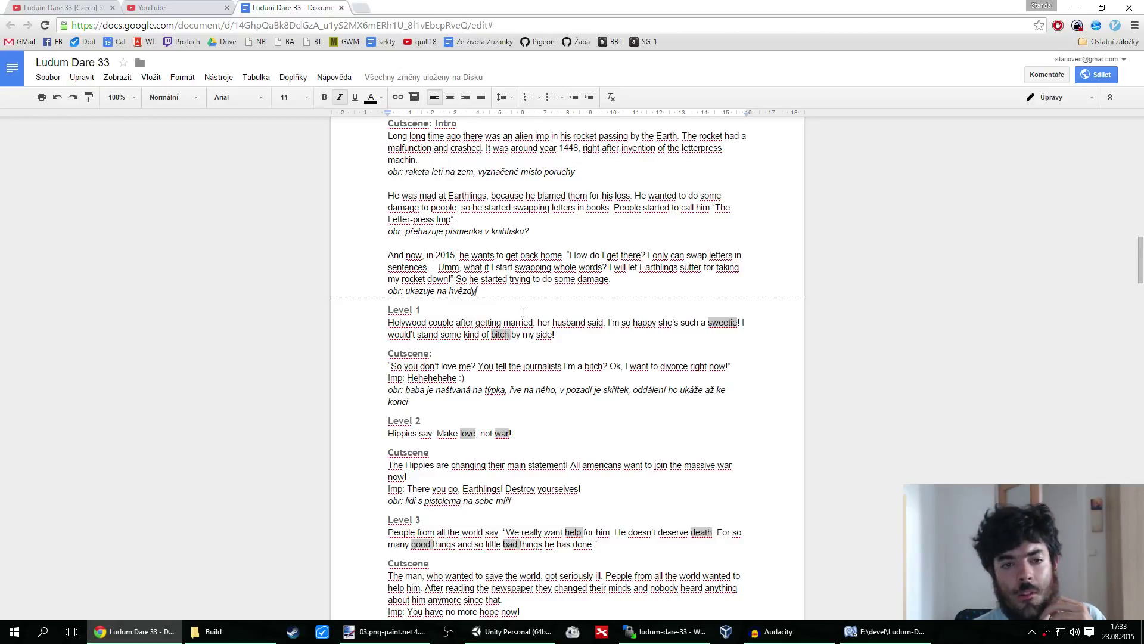
{"action": "left_click", "coordinate": [488, 296]}
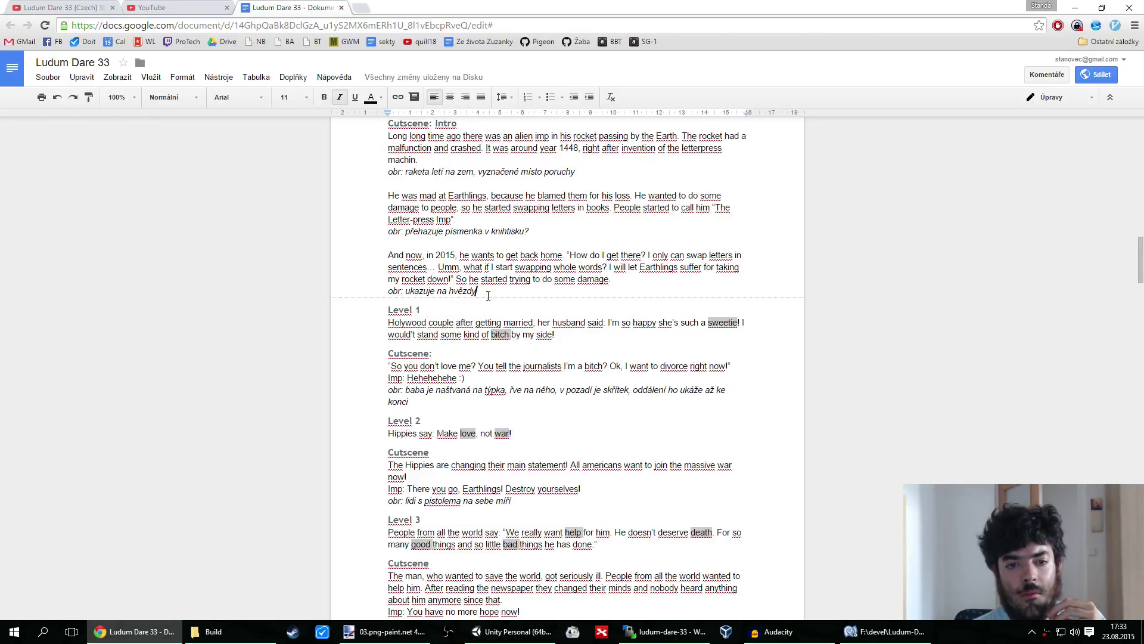
{"action": "scroll", "coordinate": [522, 294], "scroll_direction": "down", "scroll_amount": 1}
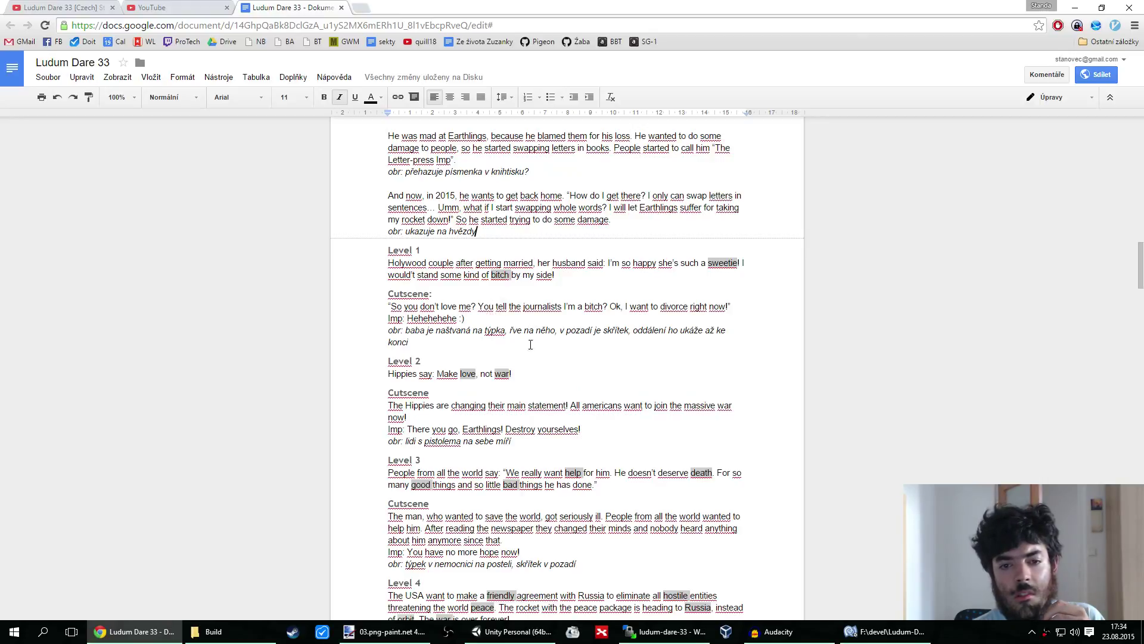
{"action": "double_click", "coordinate": [577, 344]}
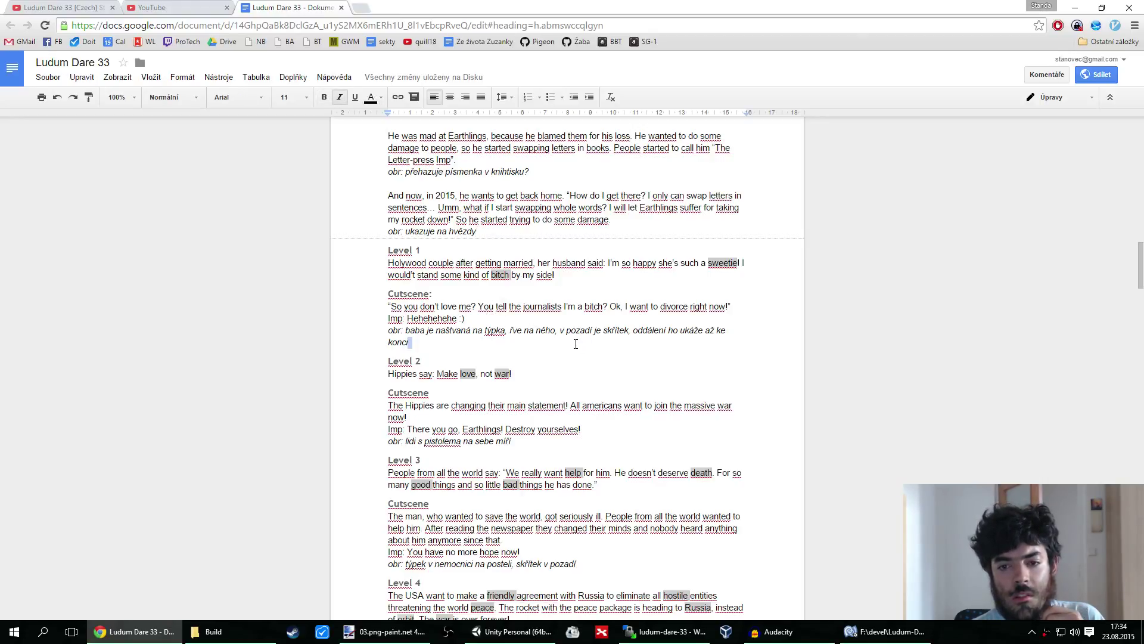
{"action": "left_click", "coordinate": [576, 344]}
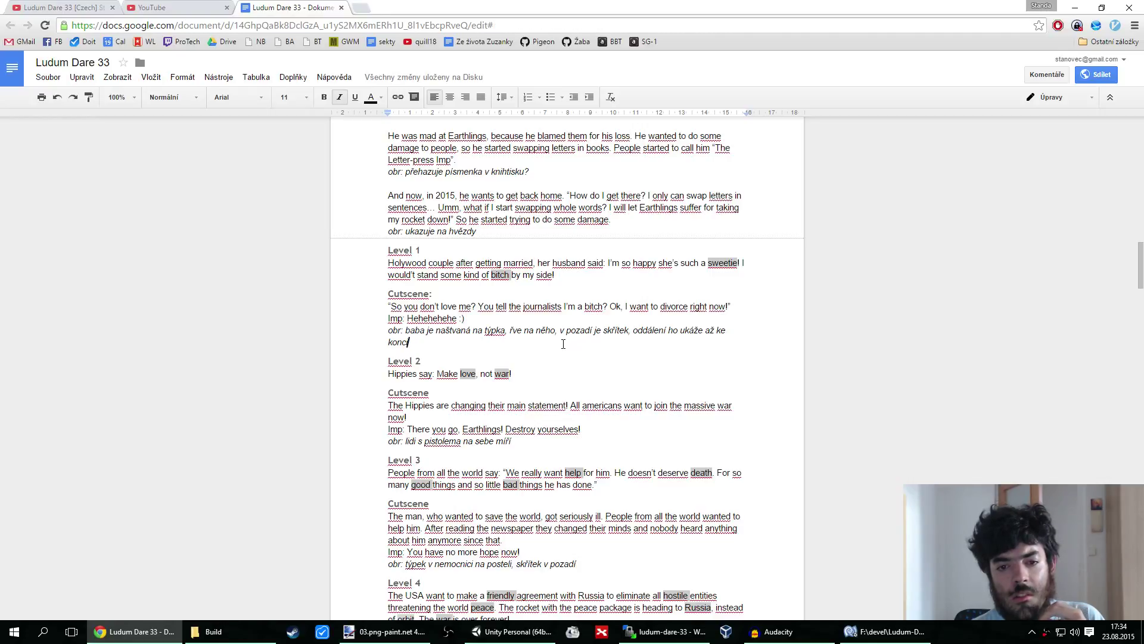
{"action": "double_click", "coordinate": [558, 345]}
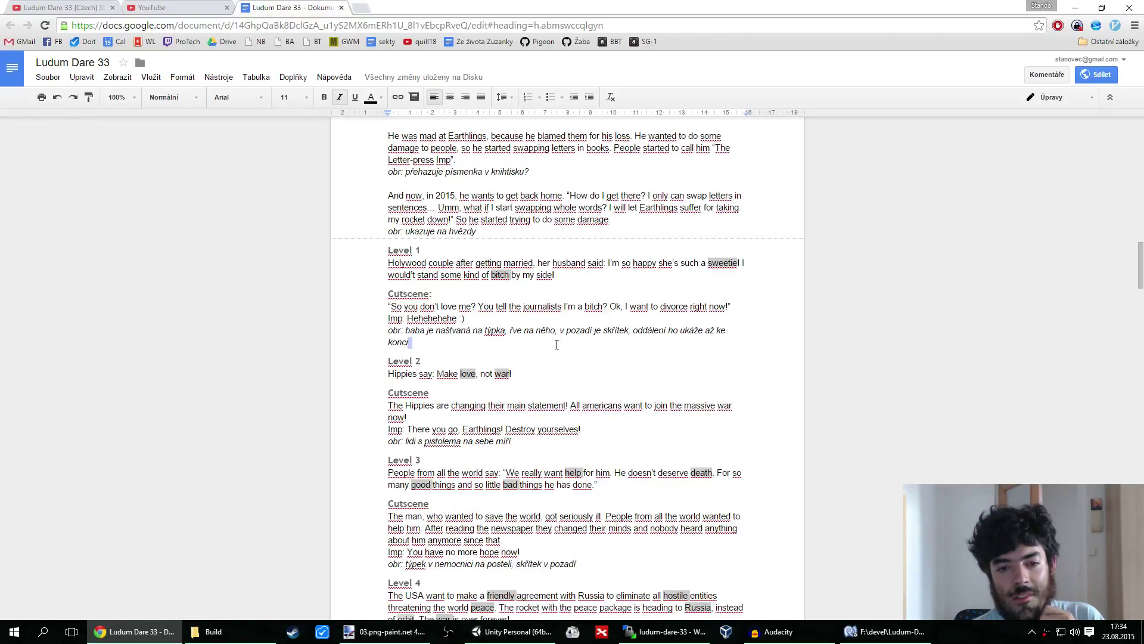
{"action": "left_click", "coordinate": [555, 342]}
{"action": "double_click", "coordinate": [556, 341]}
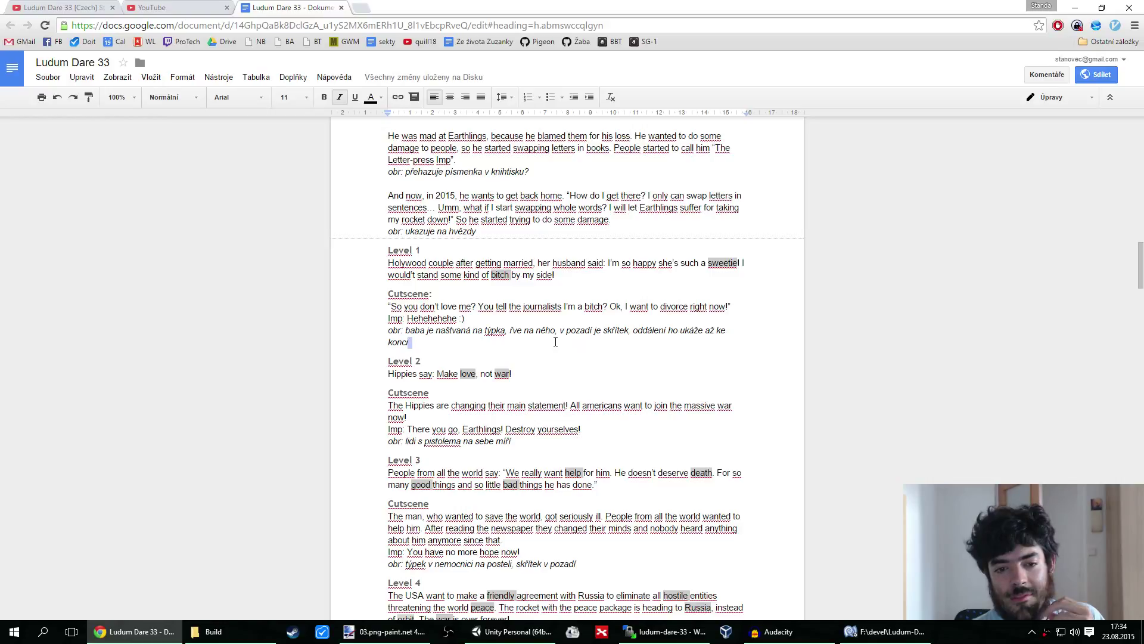
{"action": "left_click", "coordinate": [558, 343]}
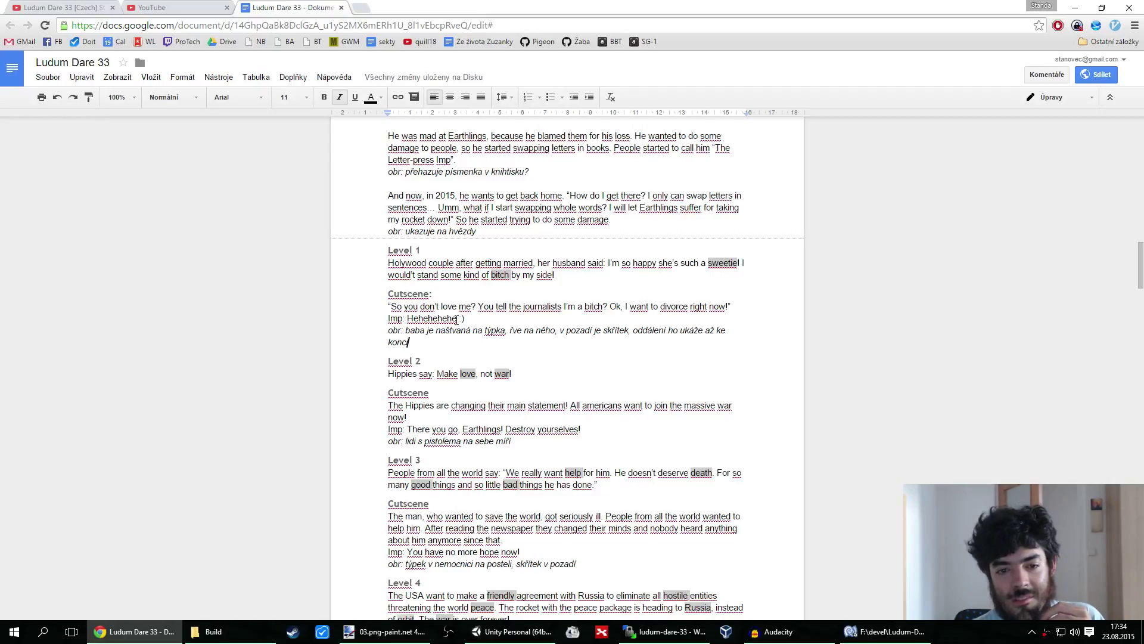
Insert ", stupid Earthlings" after "Hehehehehe" in the Imp's line of the Level 1 cutscene
{"action": "left_click", "coordinate": [457, 319]}
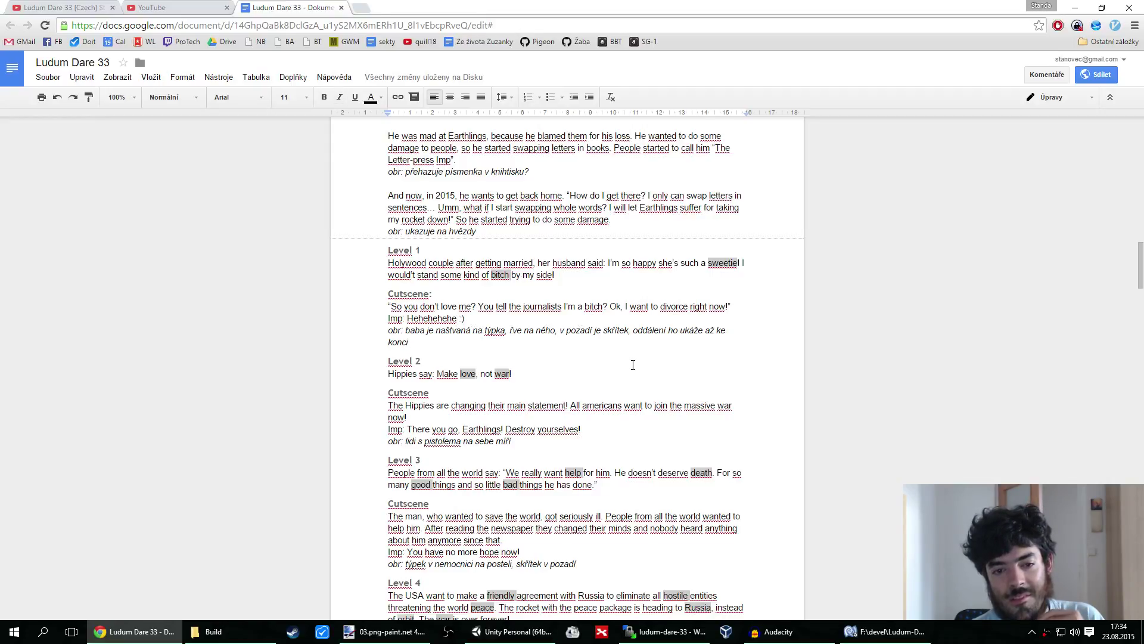
{"action": "type", "text": ", st"}
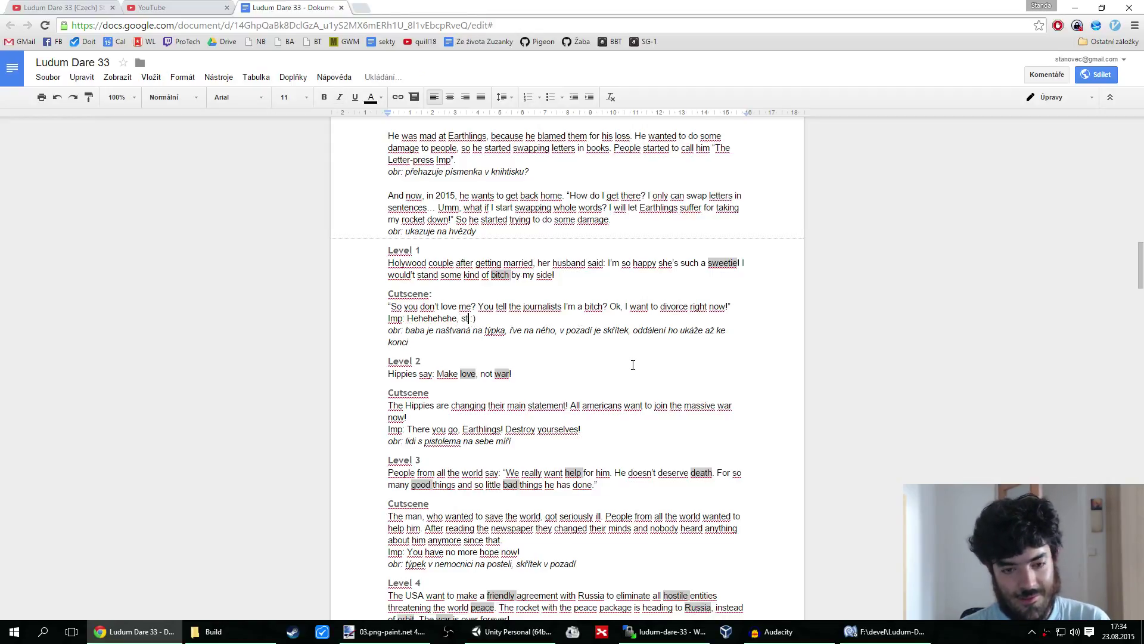
{"action": "type", "text": "upid ea"}
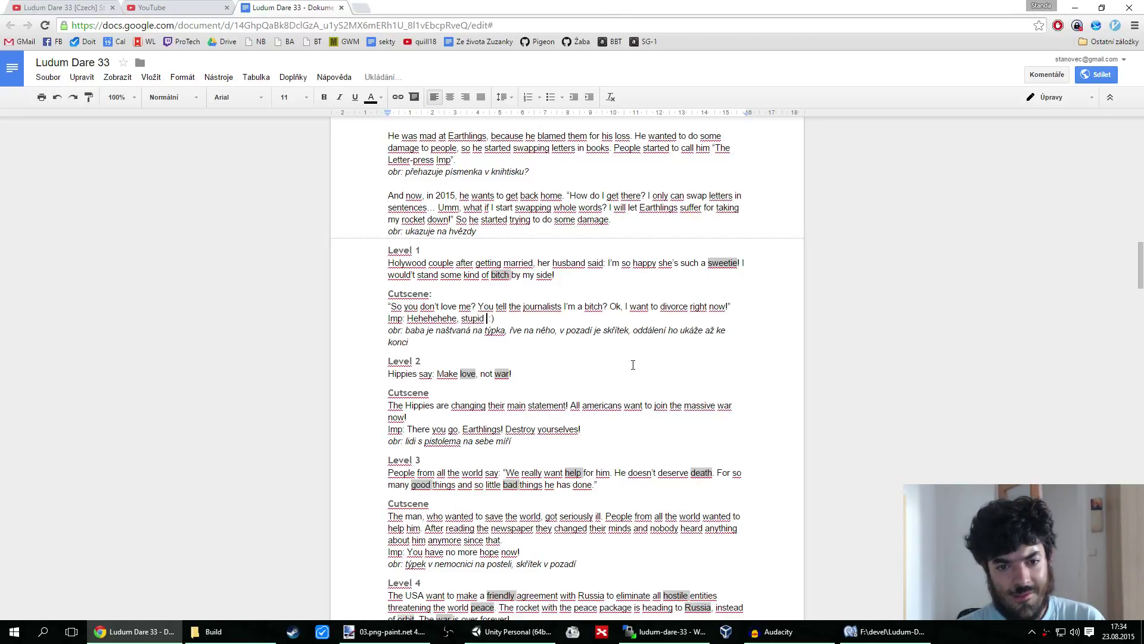
{"action": "type", "text": "rthlings"}
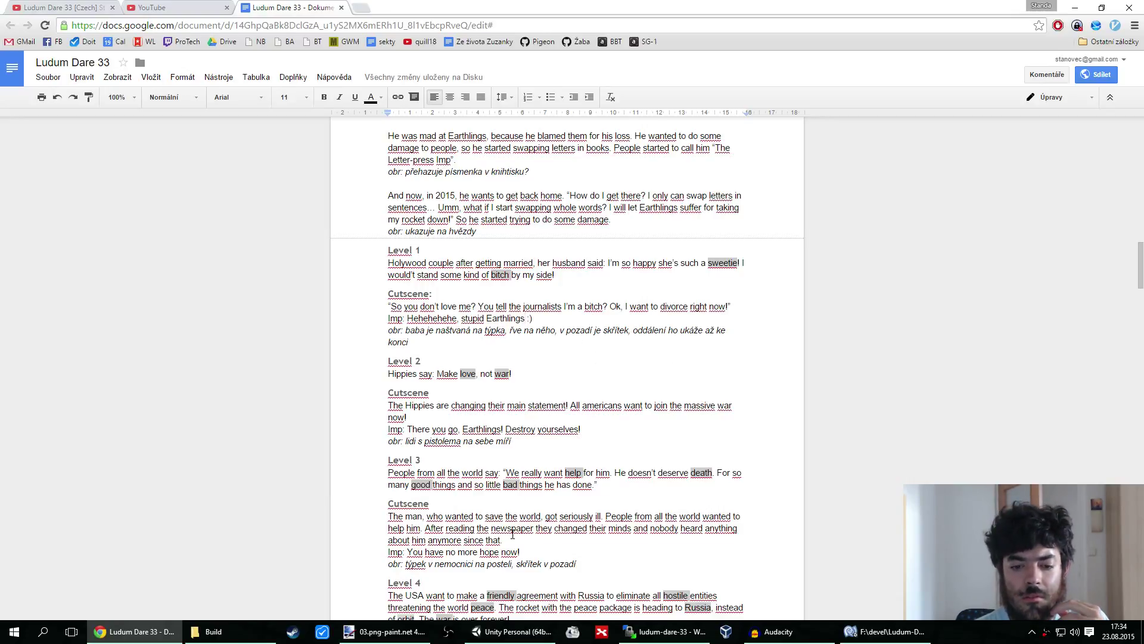
Switch to paint.net and bring up the 04.pdn drawing of the quarrelling couple
{"action": "left_click", "coordinate": [512, 632]}
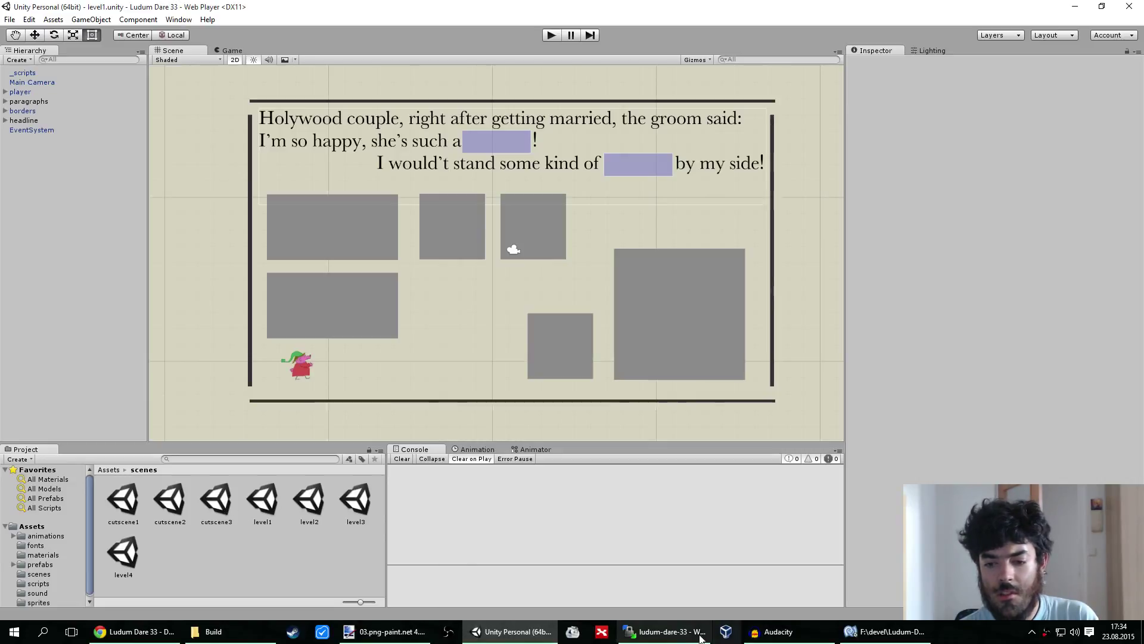
{"action": "mouse_move", "coordinate": [903, 637]}
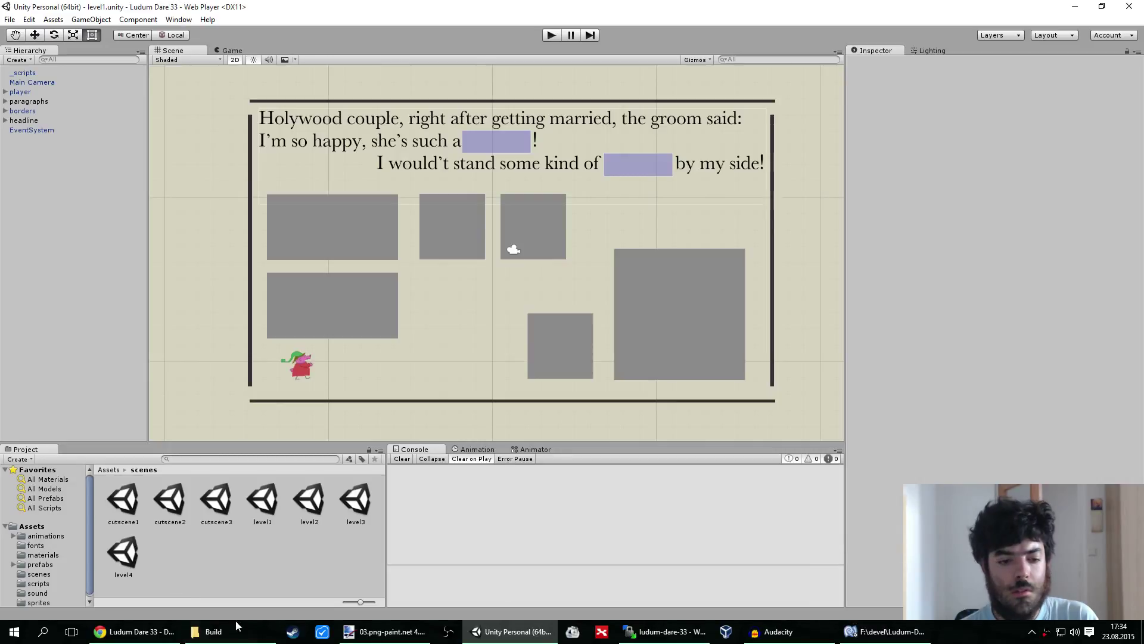
{"action": "left_click", "coordinate": [386, 635]}
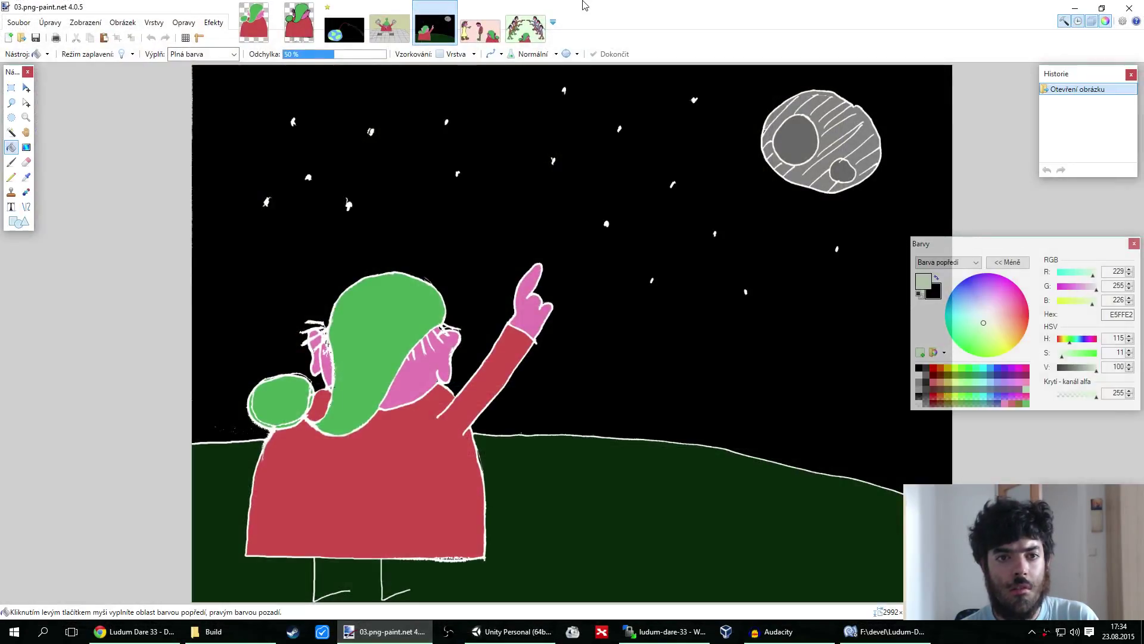
{"action": "left_click", "coordinate": [477, 26]}
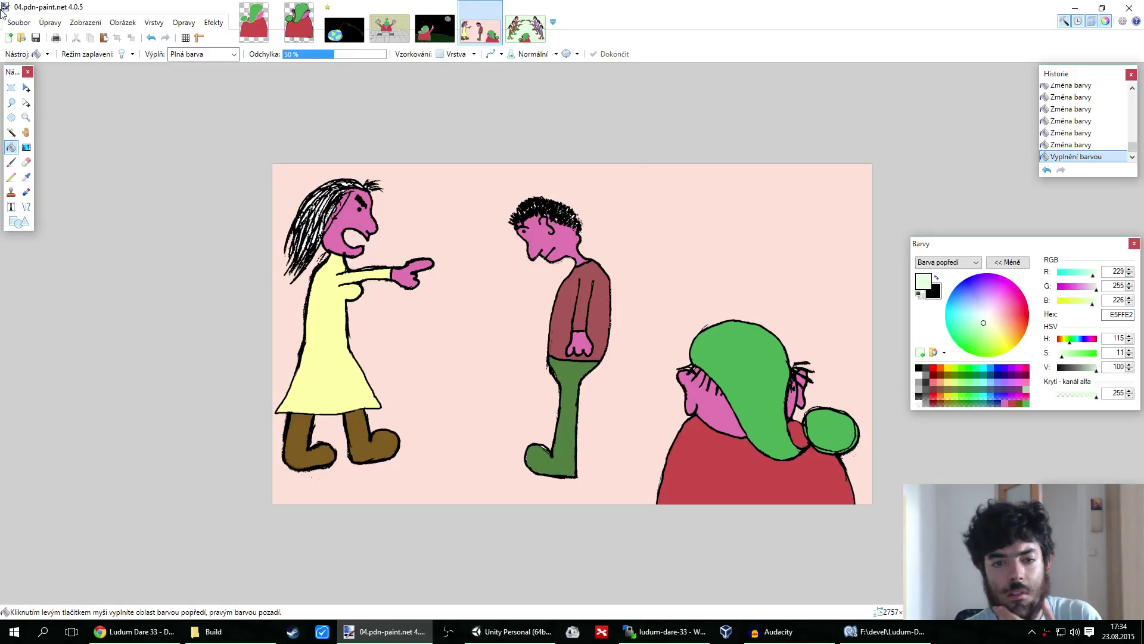
Save the 04 drawing as a PNG in the Ludum Dare 33 project's Assets/sprites folder, flattening it to one layer
{"action": "left_click", "coordinate": [12, 23]}
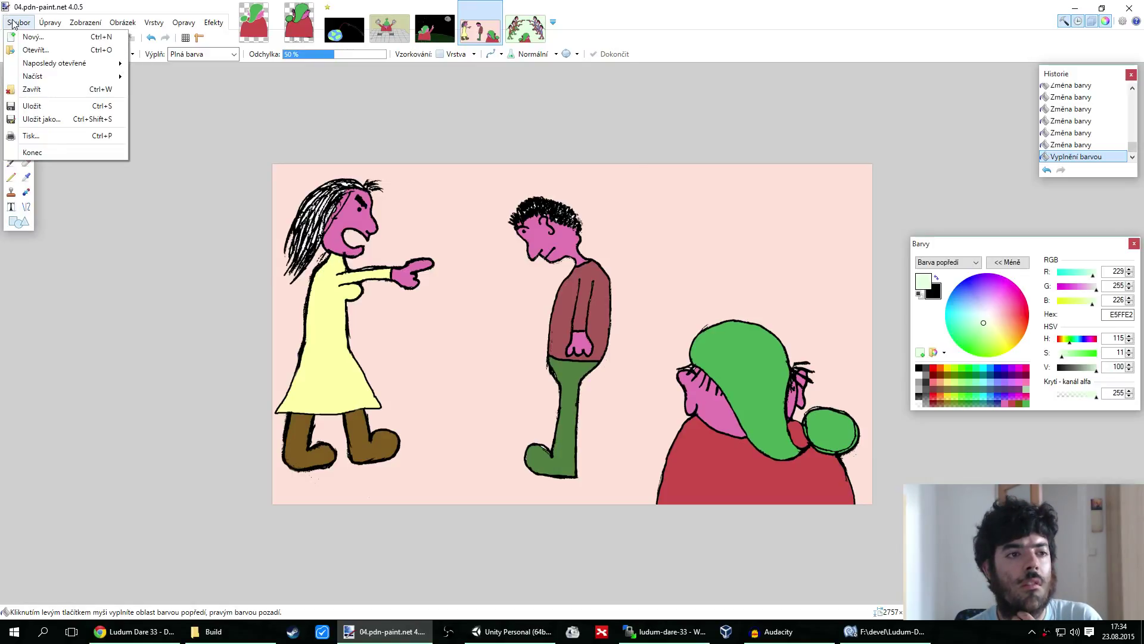
{"action": "left_click", "coordinate": [36, 119]}
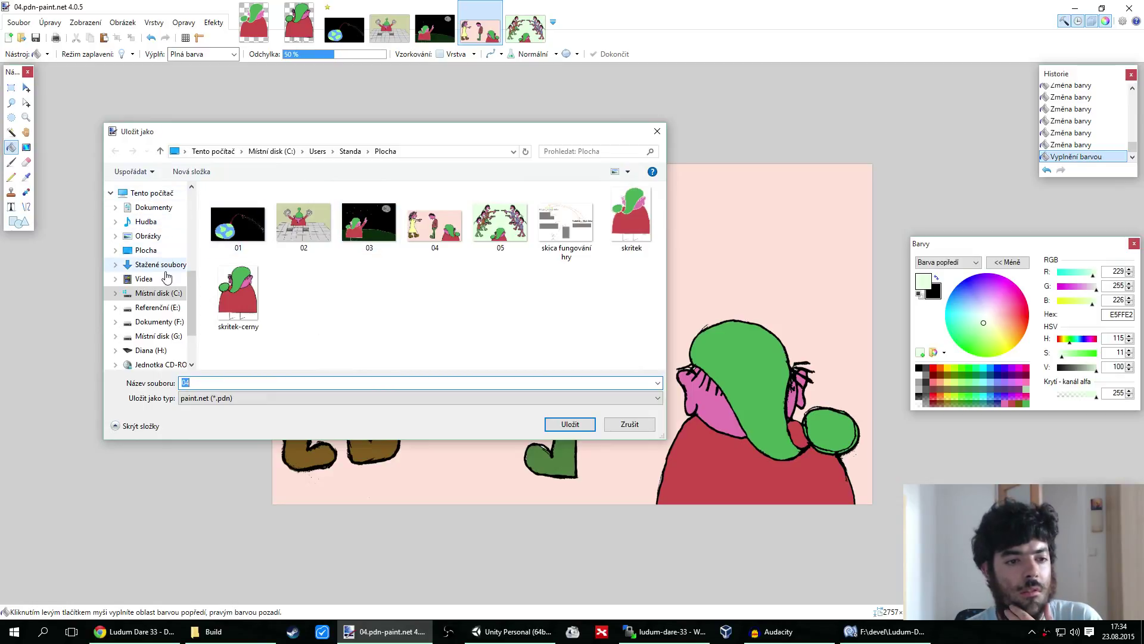
{"action": "scroll", "coordinate": [191, 281], "scroll_direction": "up", "scroll_amount": 5}
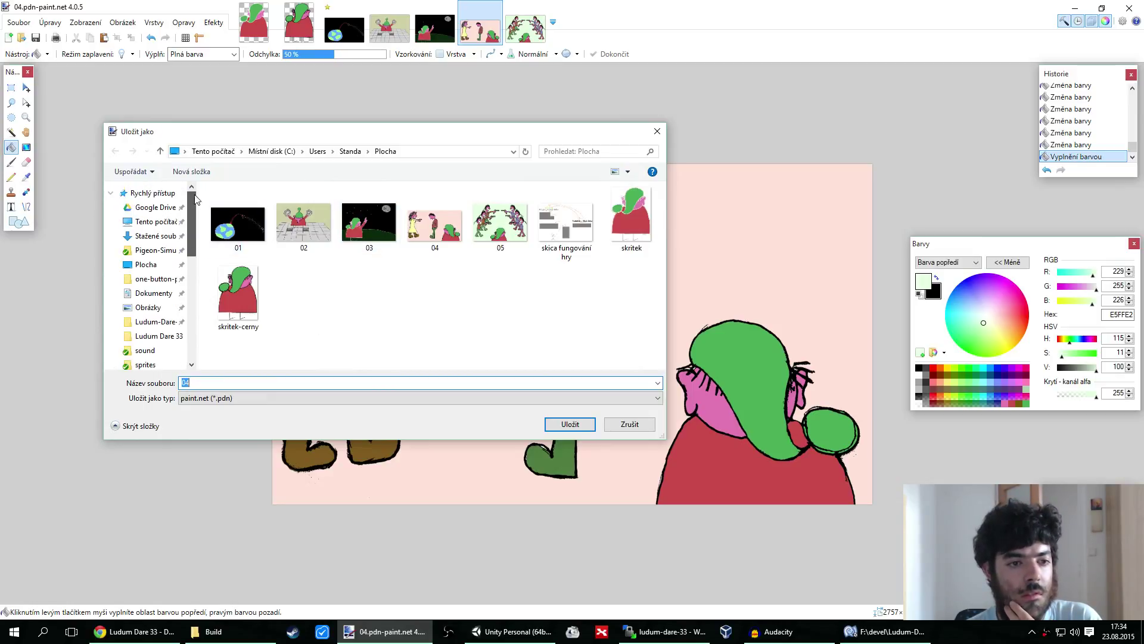
{"action": "left_click", "coordinate": [158, 335]}
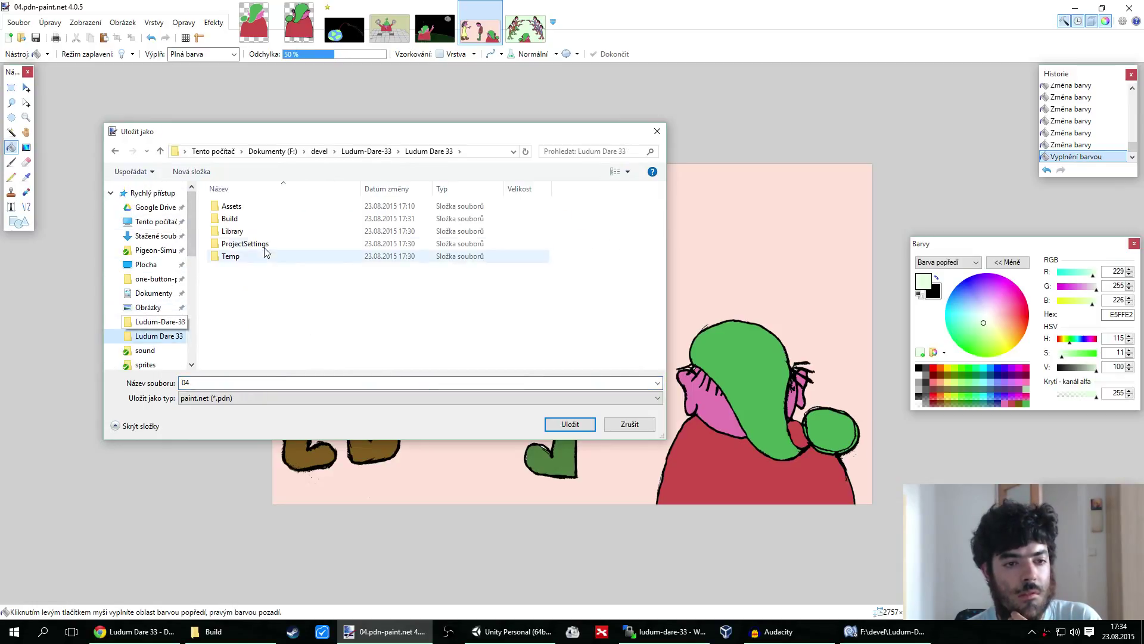
{"action": "double_click", "coordinate": [232, 207]}
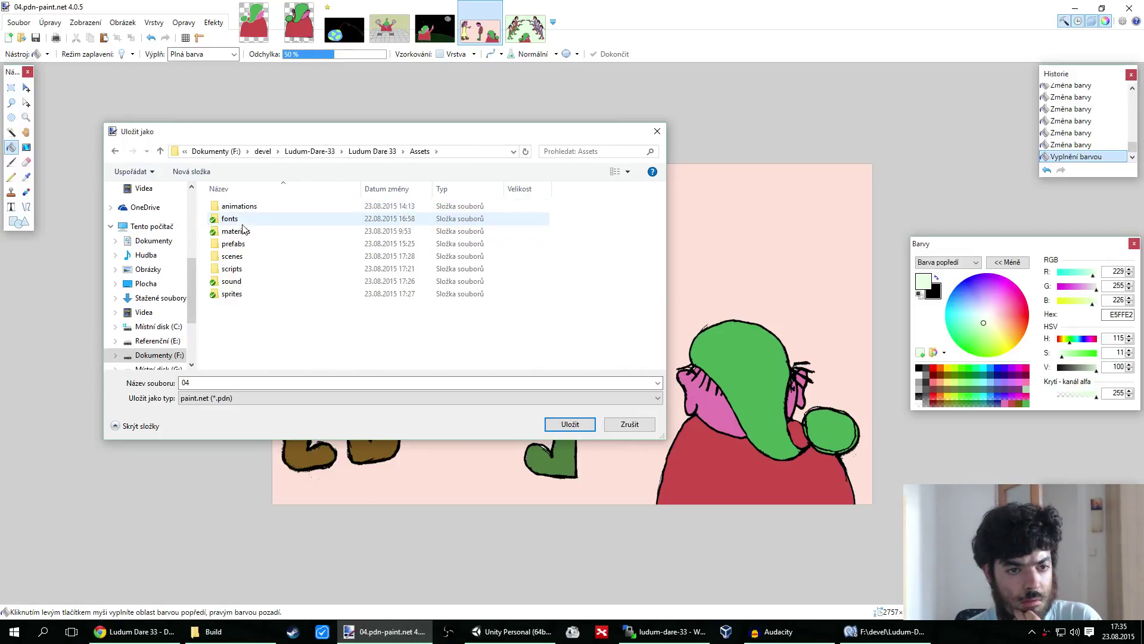
{"action": "double_click", "coordinate": [239, 295]}
{"action": "left_click", "coordinate": [307, 397]}
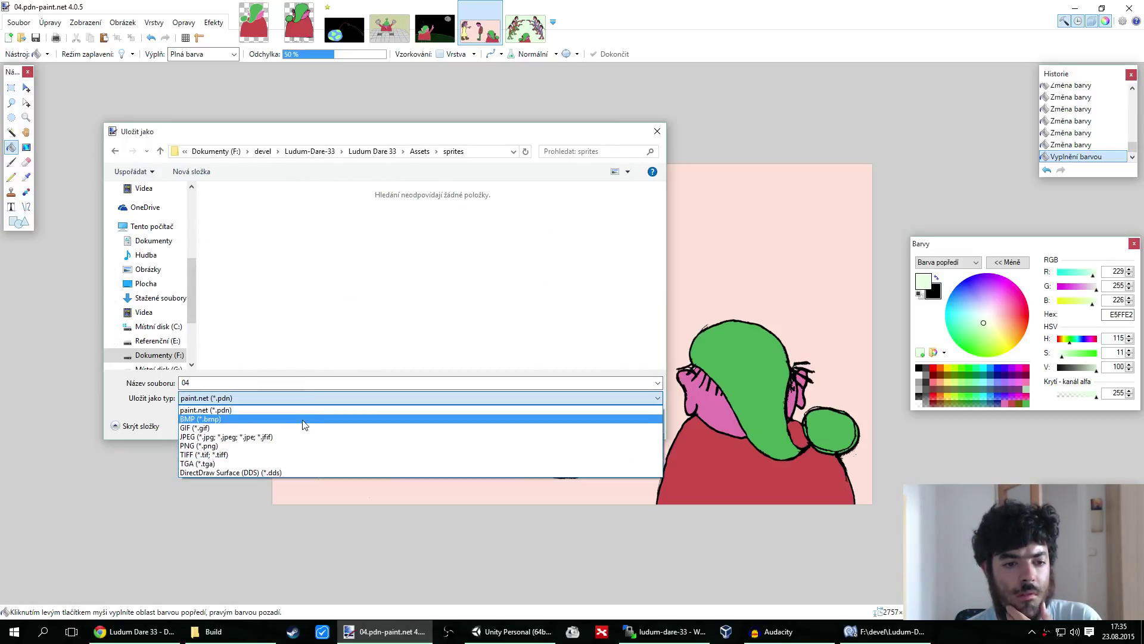
{"action": "left_click", "coordinate": [302, 446]}
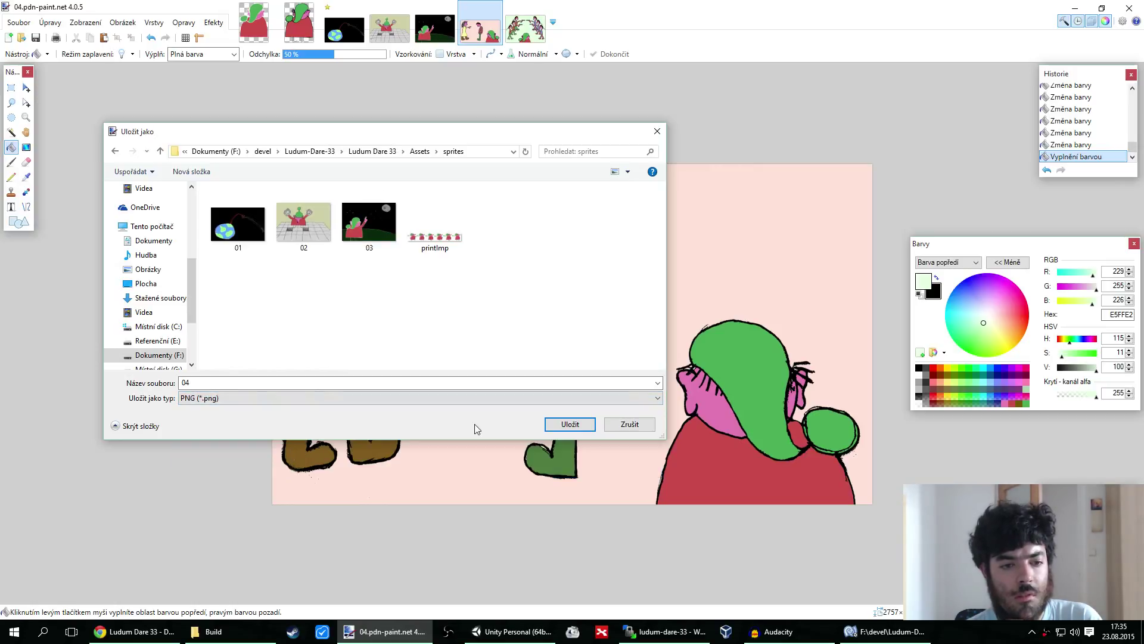
{"action": "left_click", "coordinate": [568, 424]}
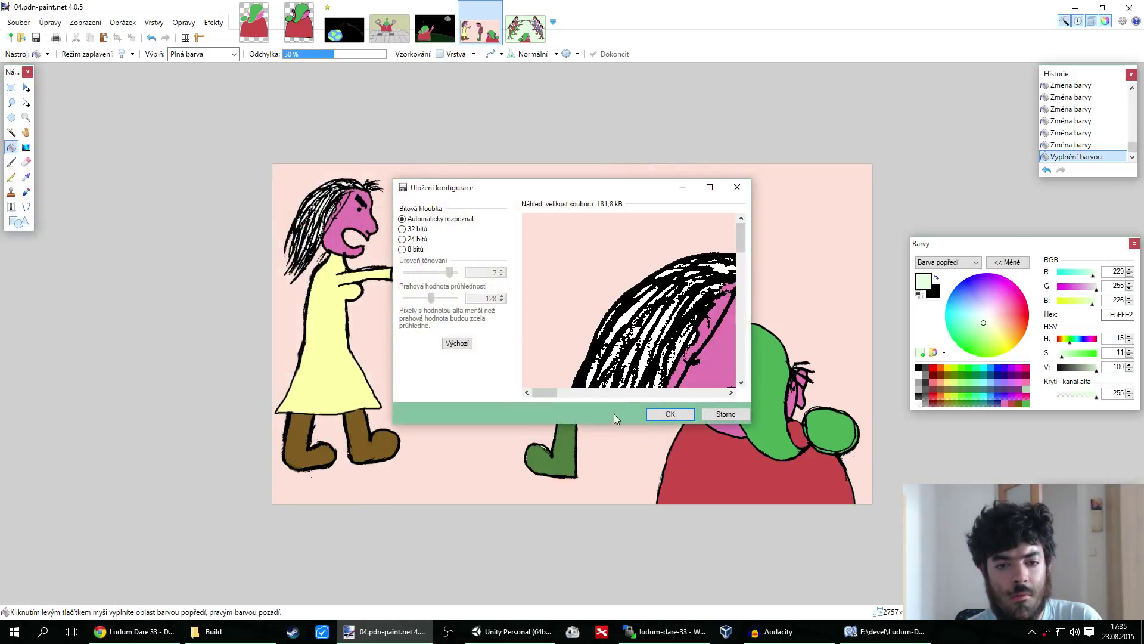
{"action": "left_click", "coordinate": [669, 413]}
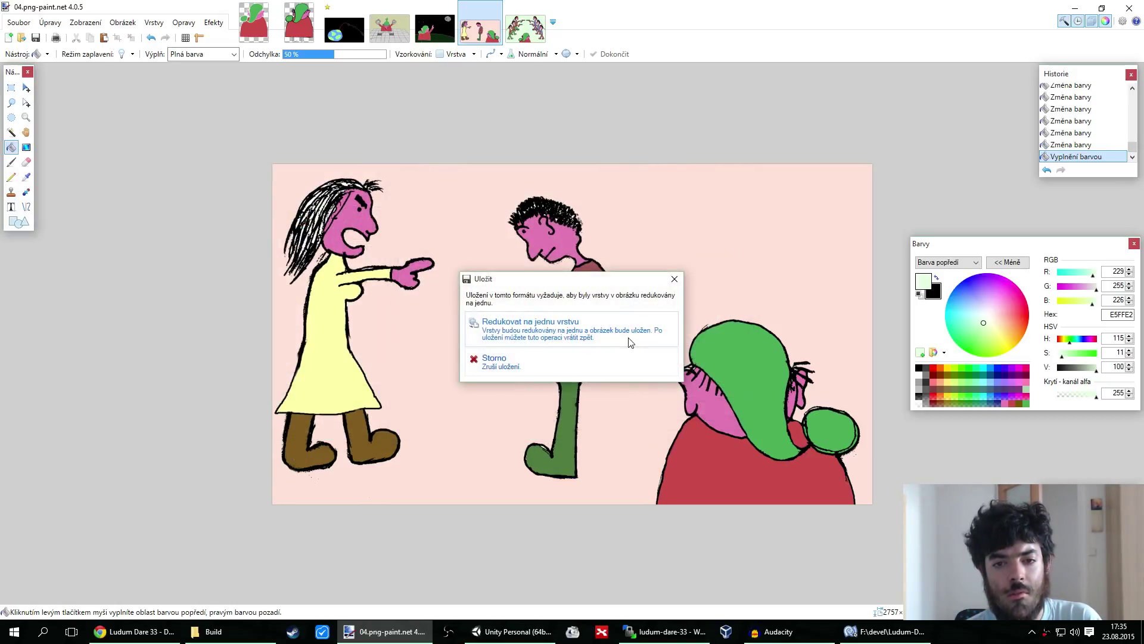
{"action": "left_click", "coordinate": [574, 332]}
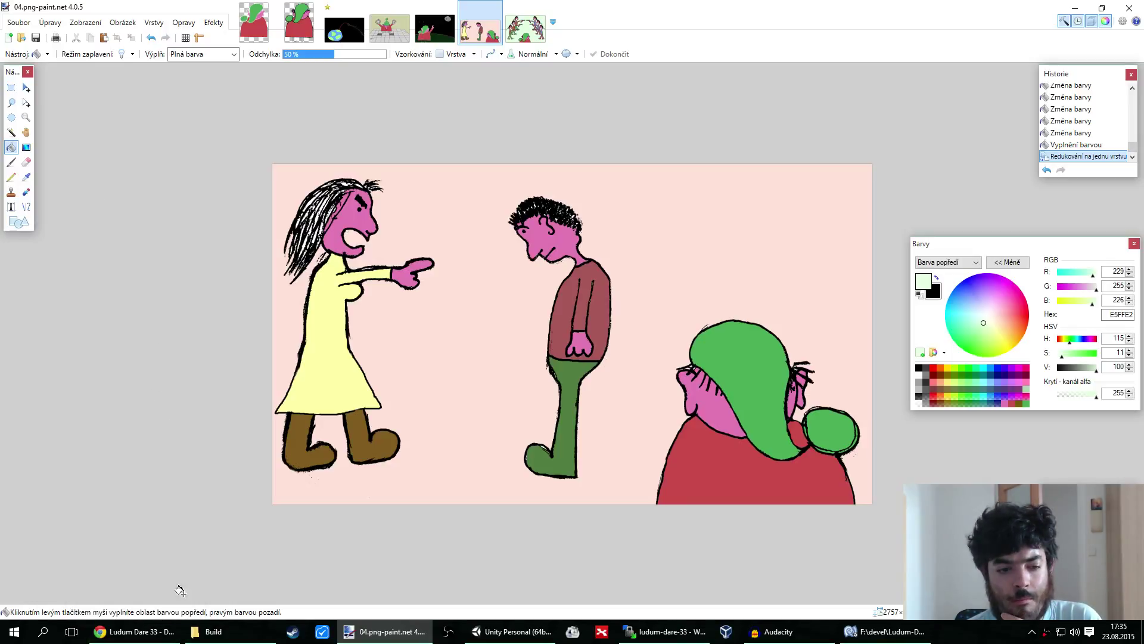
Switch to Unity, duplicate the cutscene3 scene in the scenes folder and open the copy
{"action": "left_click", "coordinate": [512, 631]}
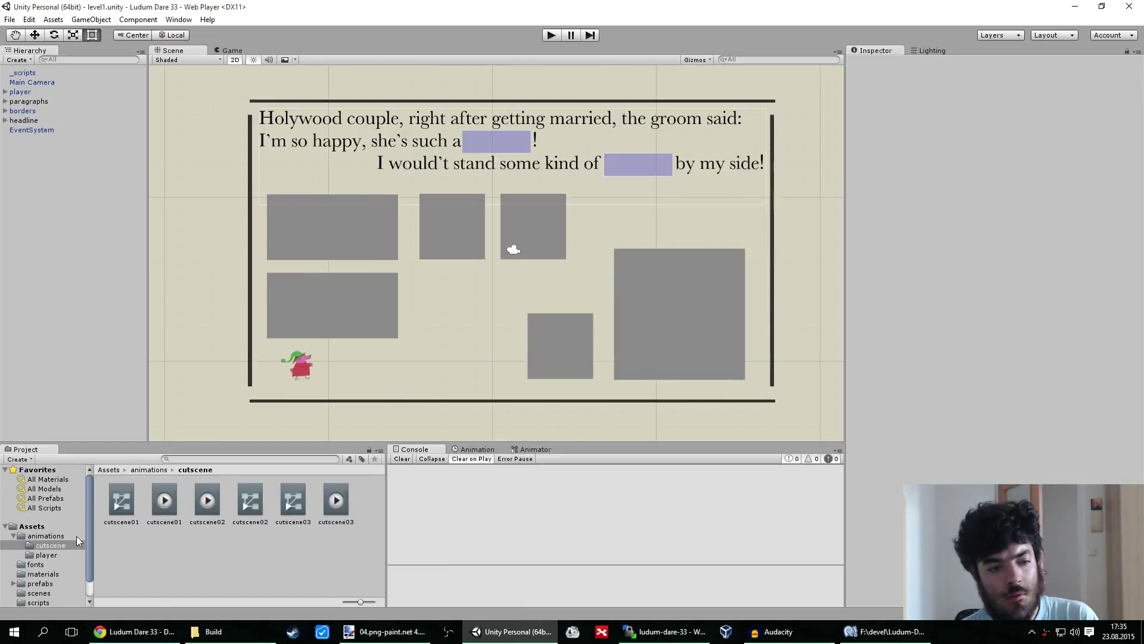
{"action": "left_click_drag", "start_coordinate": [89, 550], "coordinate": [88, 574]}
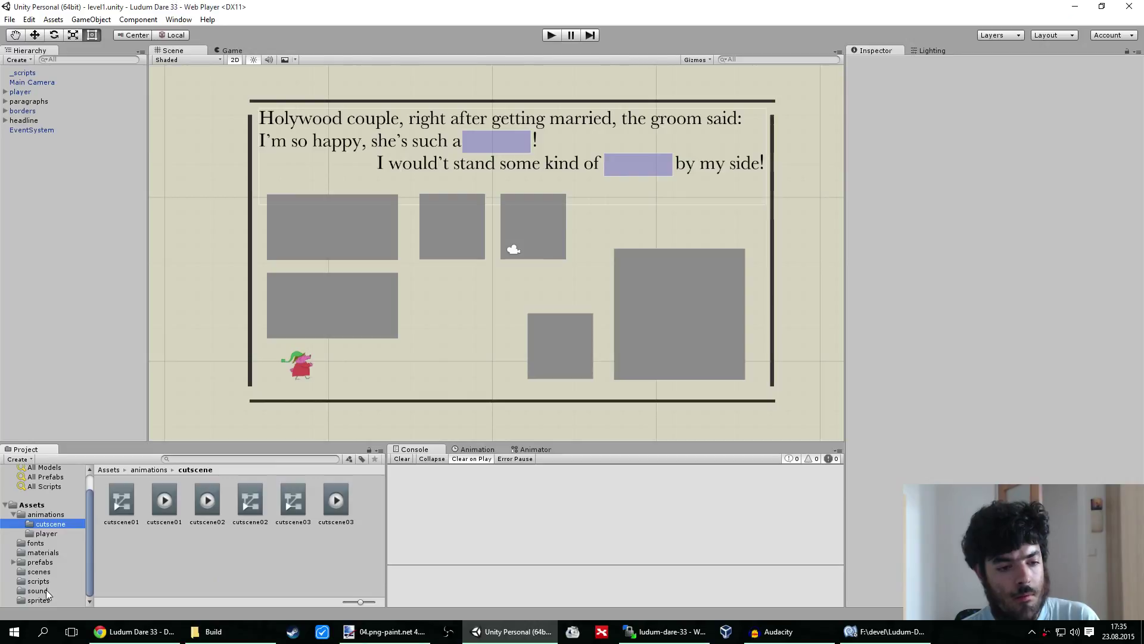
{"action": "left_click", "coordinate": [51, 571]}
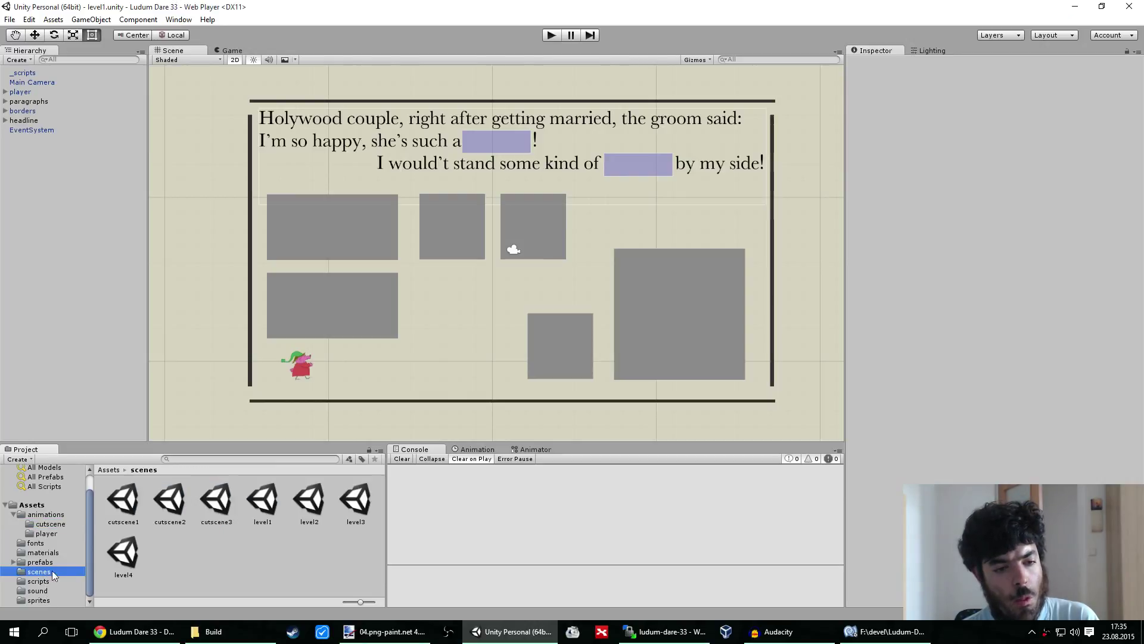
{"action": "left_click", "coordinate": [228, 499]}
{"action": "key", "text": "ctrl+d"}
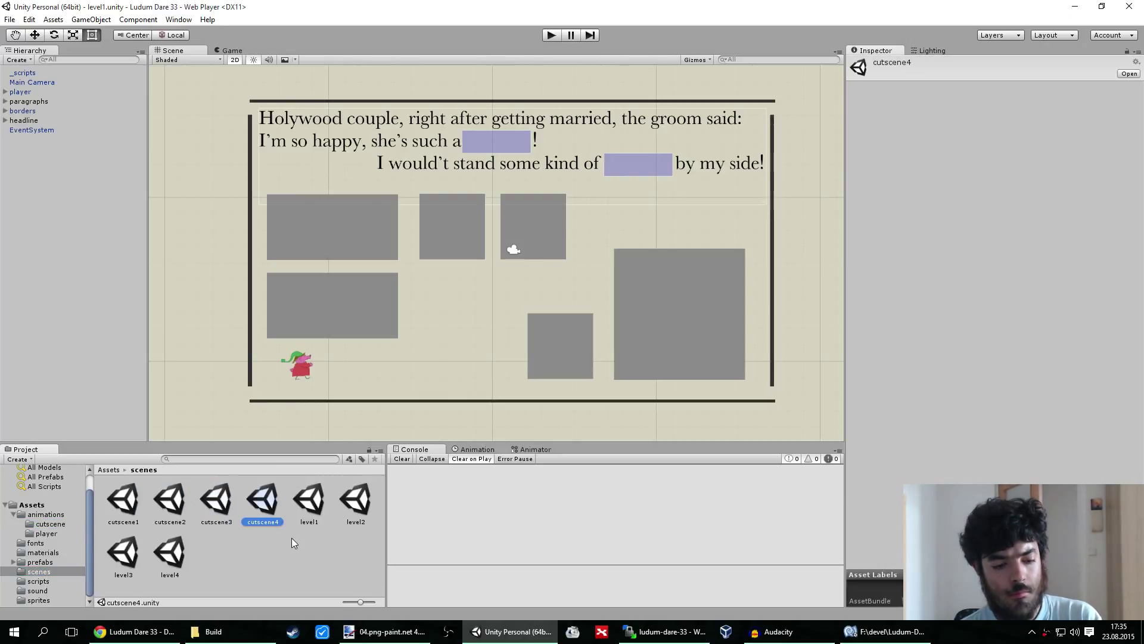
{"action": "double_click", "coordinate": [274, 508]}
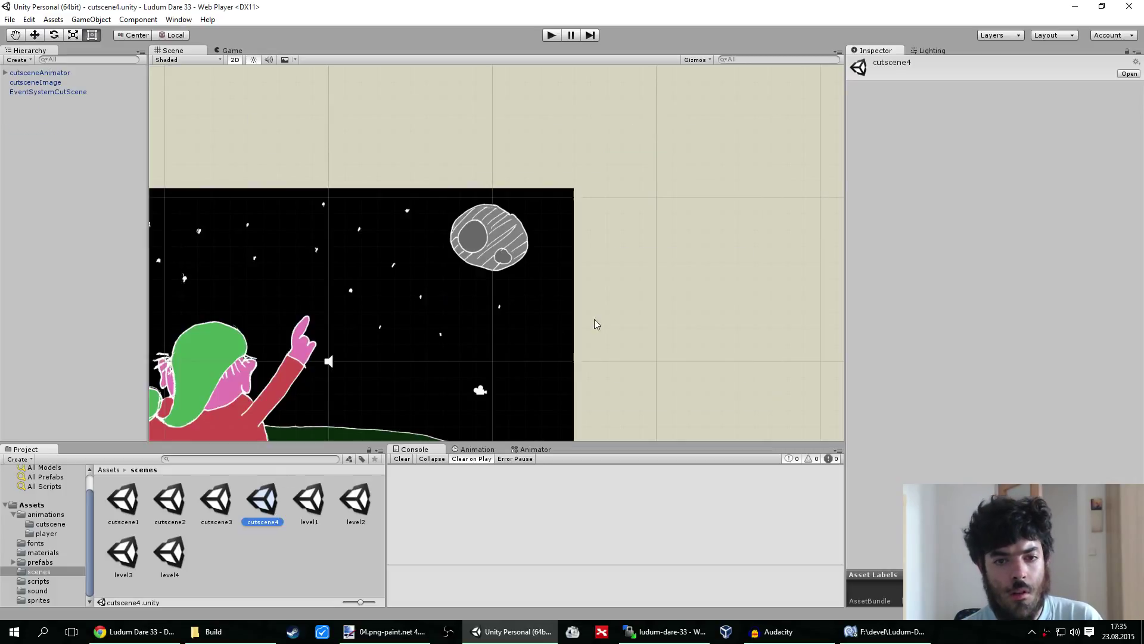
Duplicate the cutscene03 animator controller and the cutscene03 animation clip in the animations/cutscene folder
{"action": "left_click", "coordinate": [72, 524]}
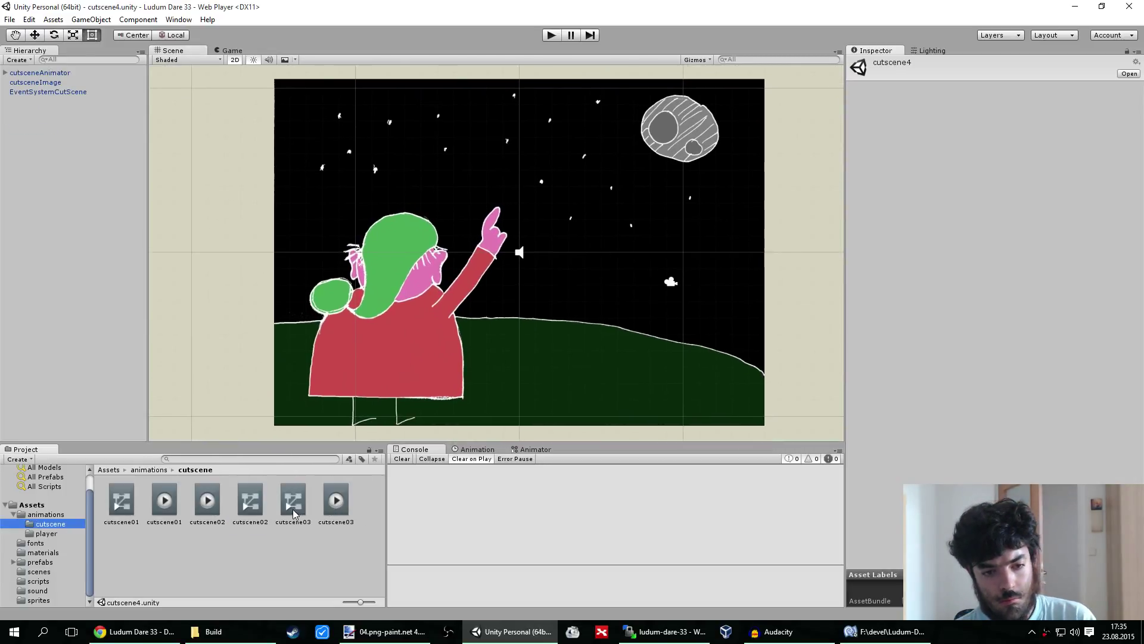
{"action": "left_click", "coordinate": [292, 509]}
{"action": "key", "text": "ctrl+d"}
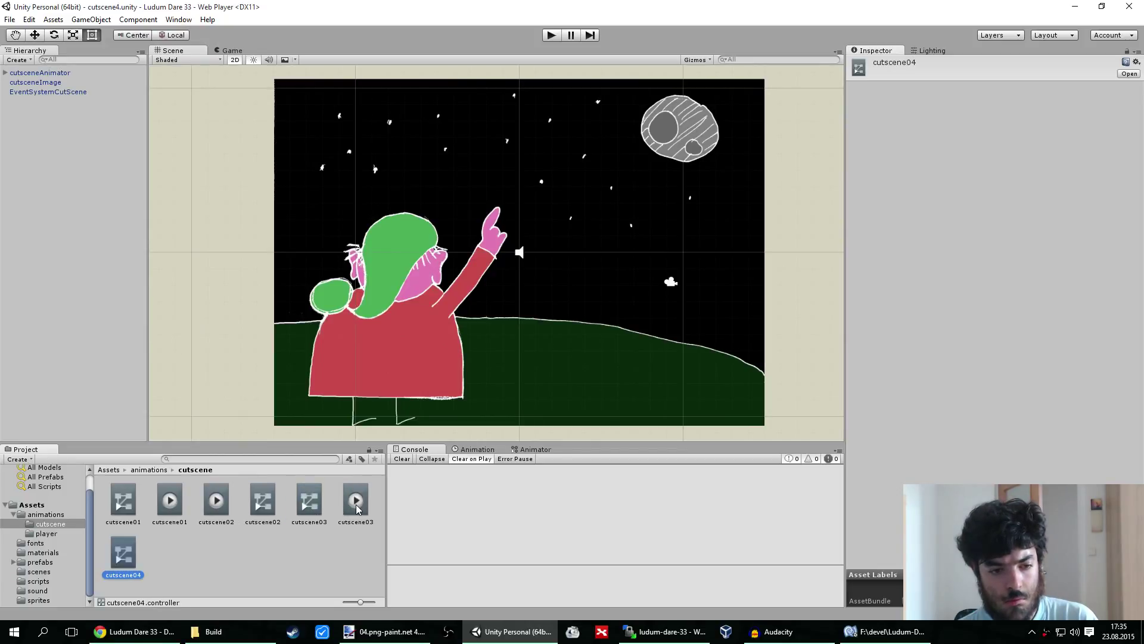
{"action": "left_click", "coordinate": [356, 504]}
{"action": "key", "text": "ctrl+d"}
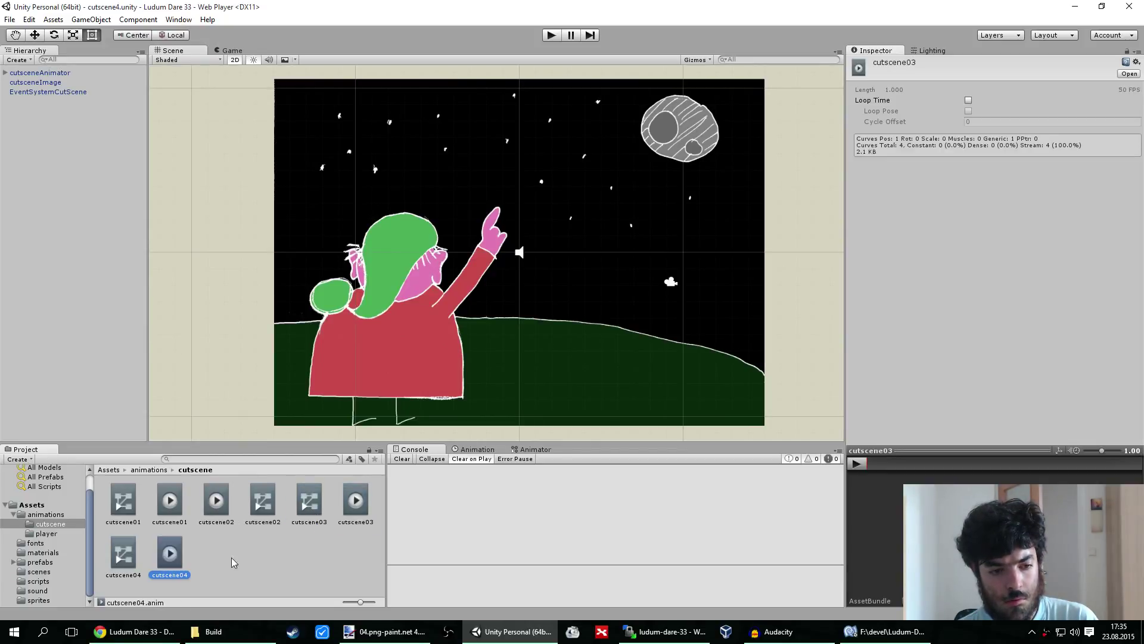
Set the motion of the Move camera state in the cutscene04 controller to the cutscene04 clip
{"action": "left_click", "coordinate": [127, 555]}
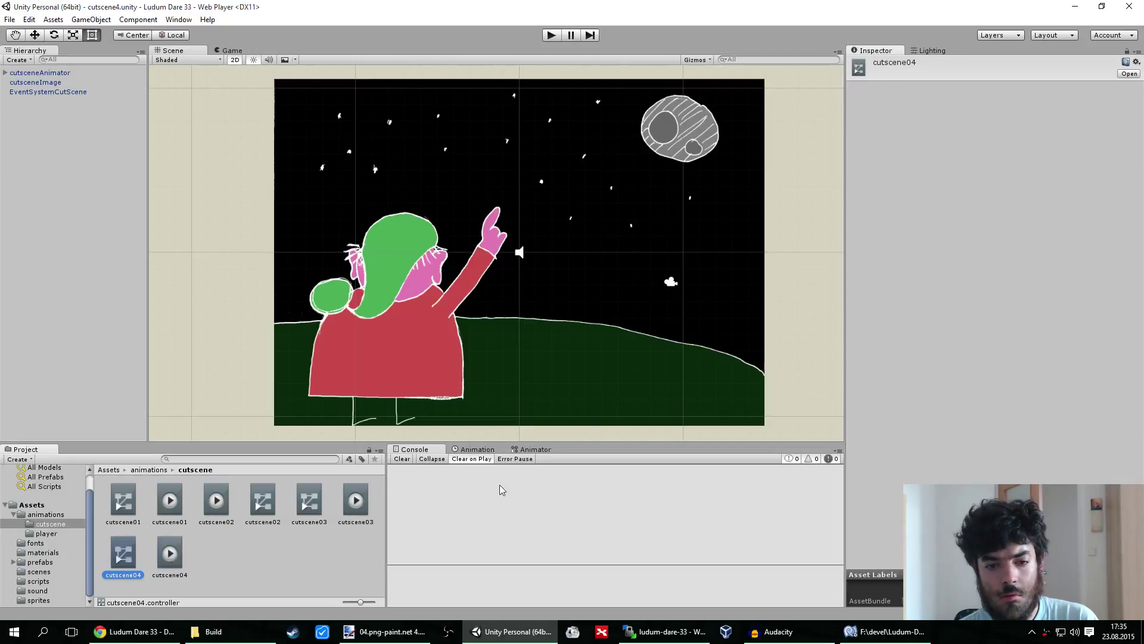
{"action": "left_click", "coordinate": [532, 450]}
{"action": "left_click", "coordinate": [758, 544]}
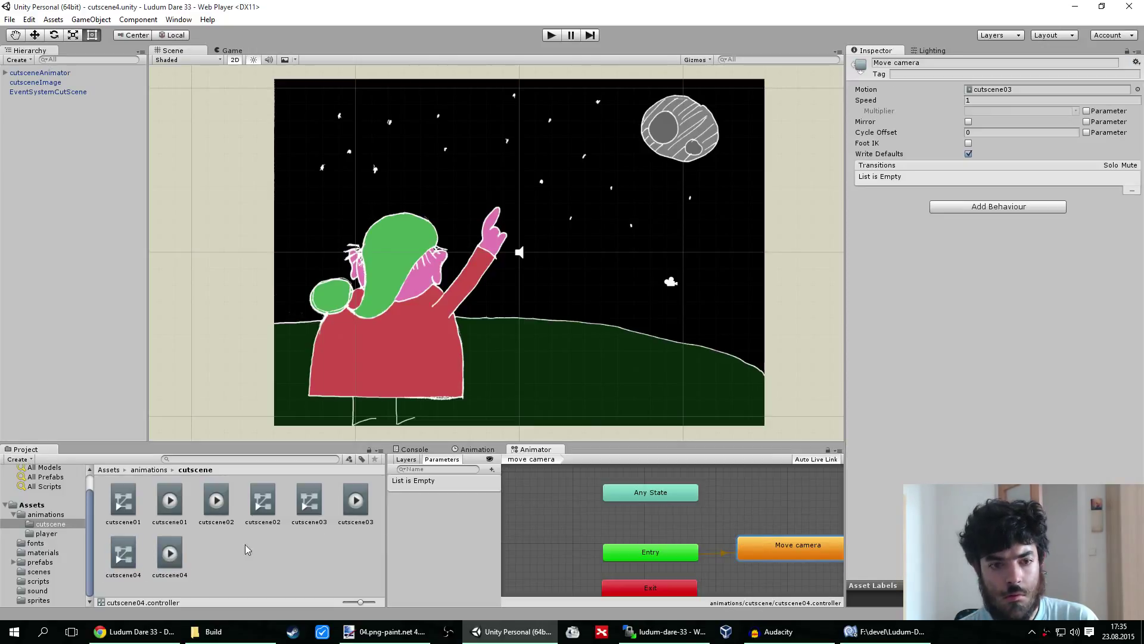
{"action": "left_click_drag", "start_coordinate": [171, 555], "coordinate": [1028, 95]}
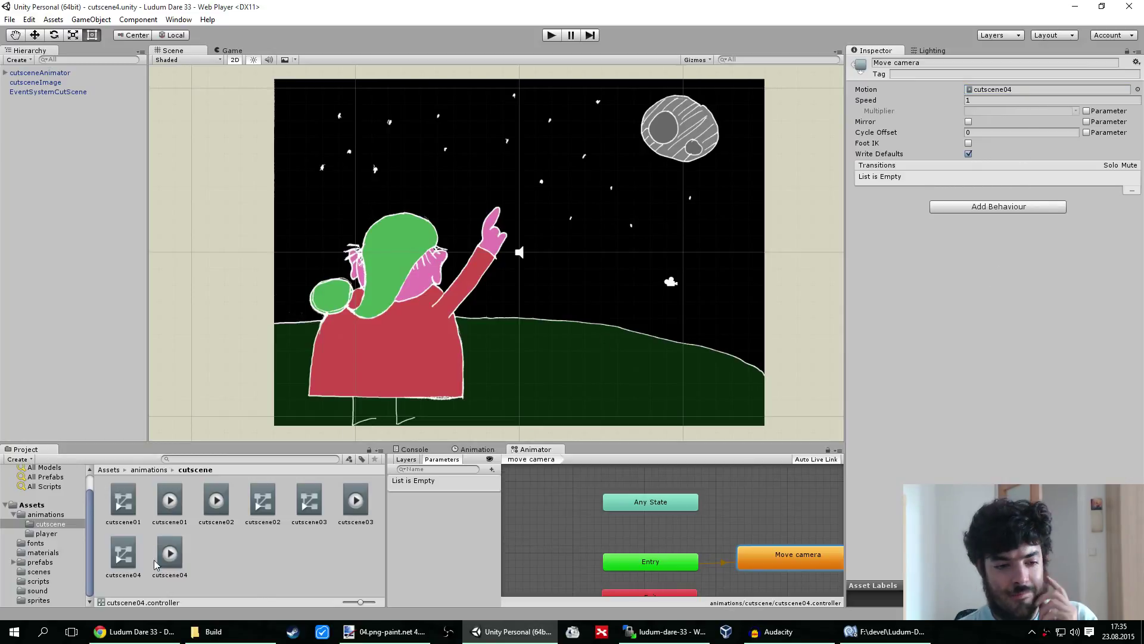
Assign the cutscene04 controller to the Animator component of the cutsceneAnimator object
{"action": "left_click", "coordinate": [80, 73]}
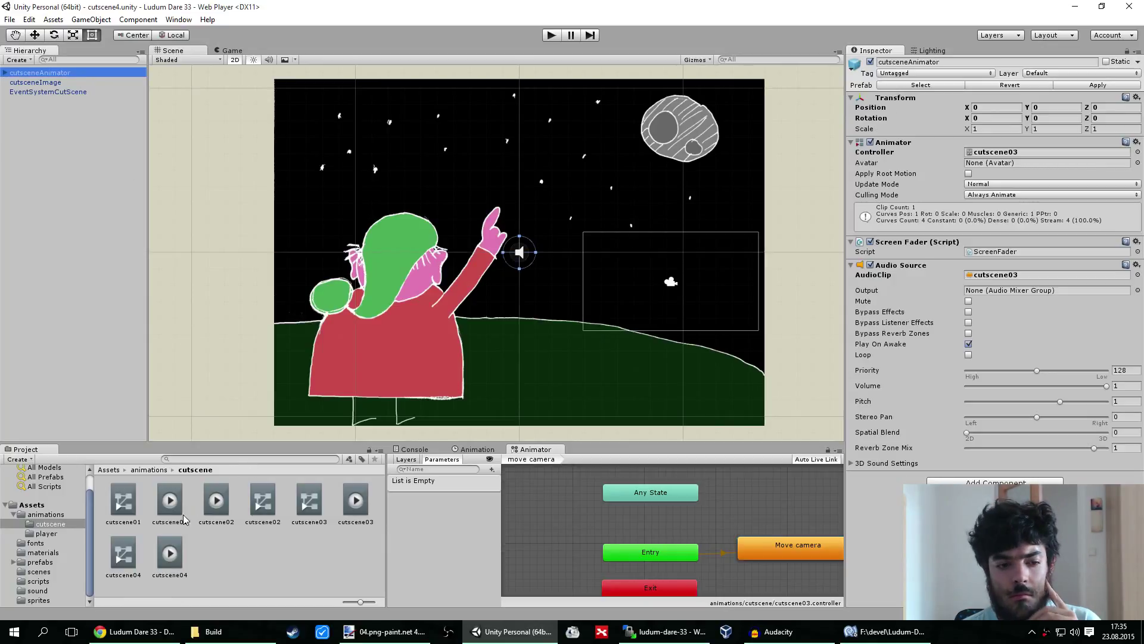
{"action": "left_click_drag", "start_coordinate": [123, 553], "coordinate": [1002, 152]}
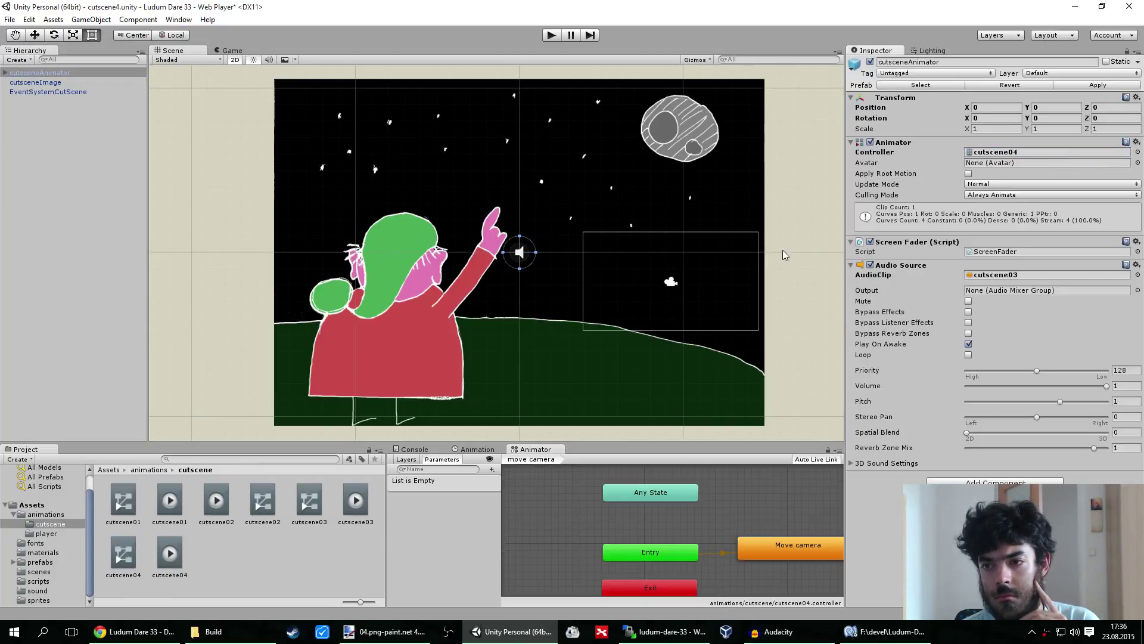
{"action": "left_click", "coordinate": [249, 560]}
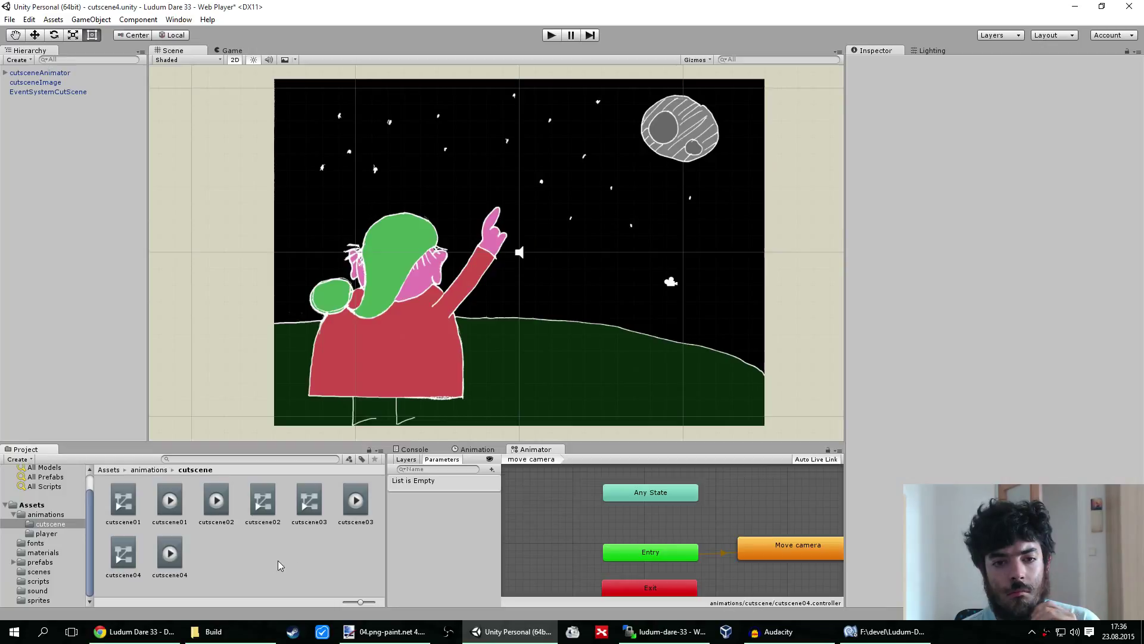
Replace the sprite of the cutsceneImage object with the 04 drawing from the sprites folder
{"action": "left_click", "coordinate": [60, 83]}
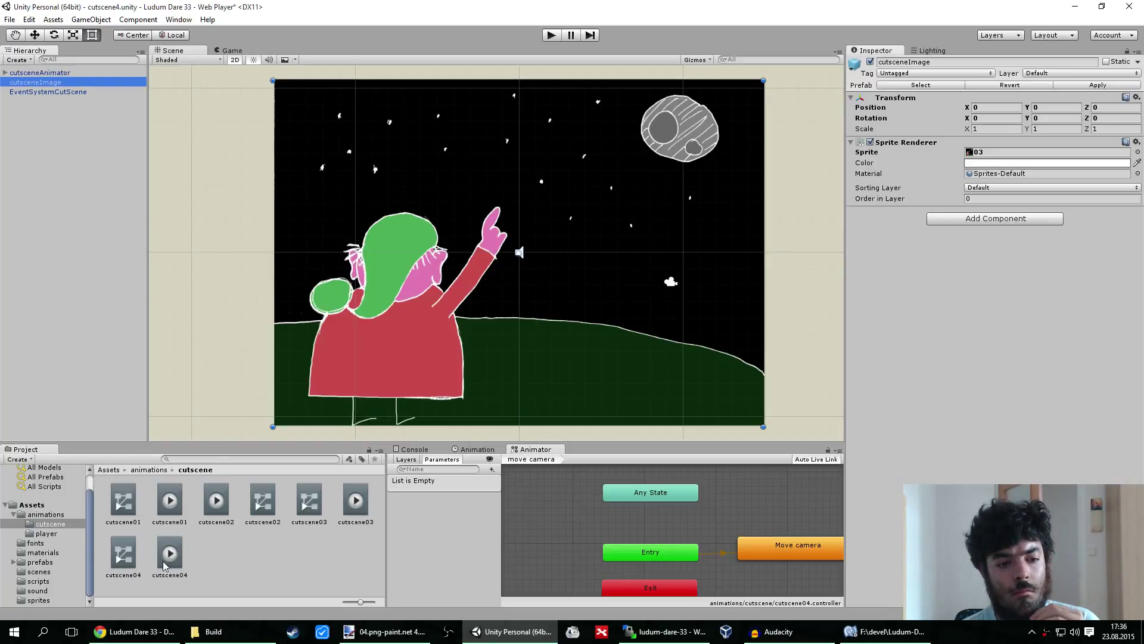
{"action": "left_click", "coordinate": [88, 545]}
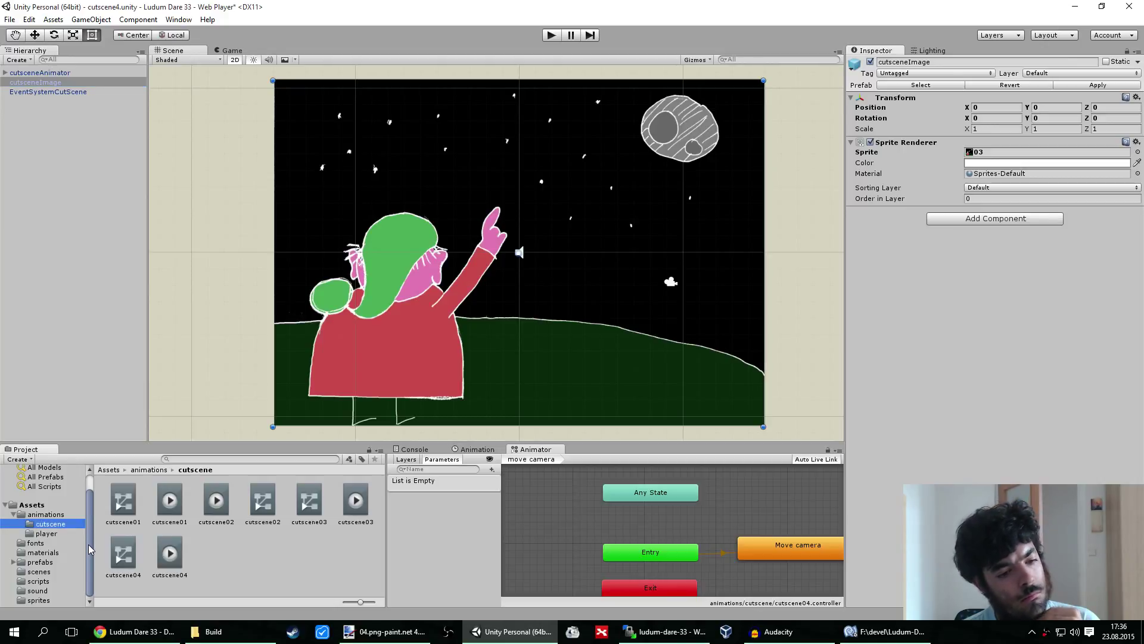
{"action": "left_click", "coordinate": [47, 598]}
{"action": "left_click_drag", "start_coordinate": [250, 503], "coordinate": [1019, 158]}
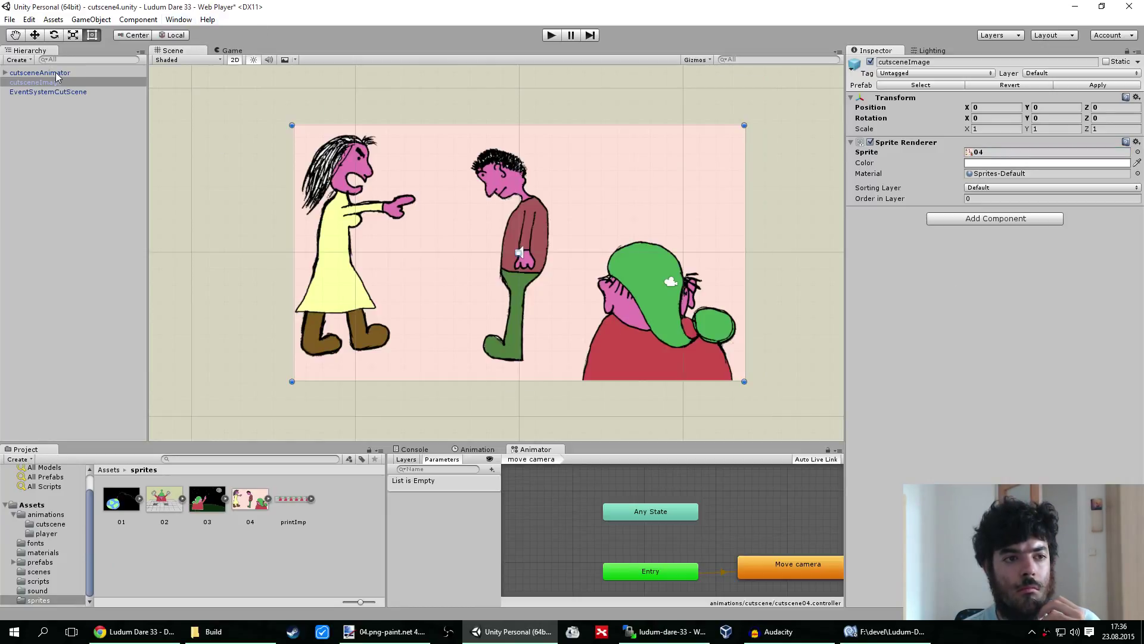
Set the background colour of the camera under cutsceneAnimator to the pink sampled from the drawing's background
{"action": "left_click", "coordinate": [6, 80]}
{"action": "left_click", "coordinate": [30, 83]}
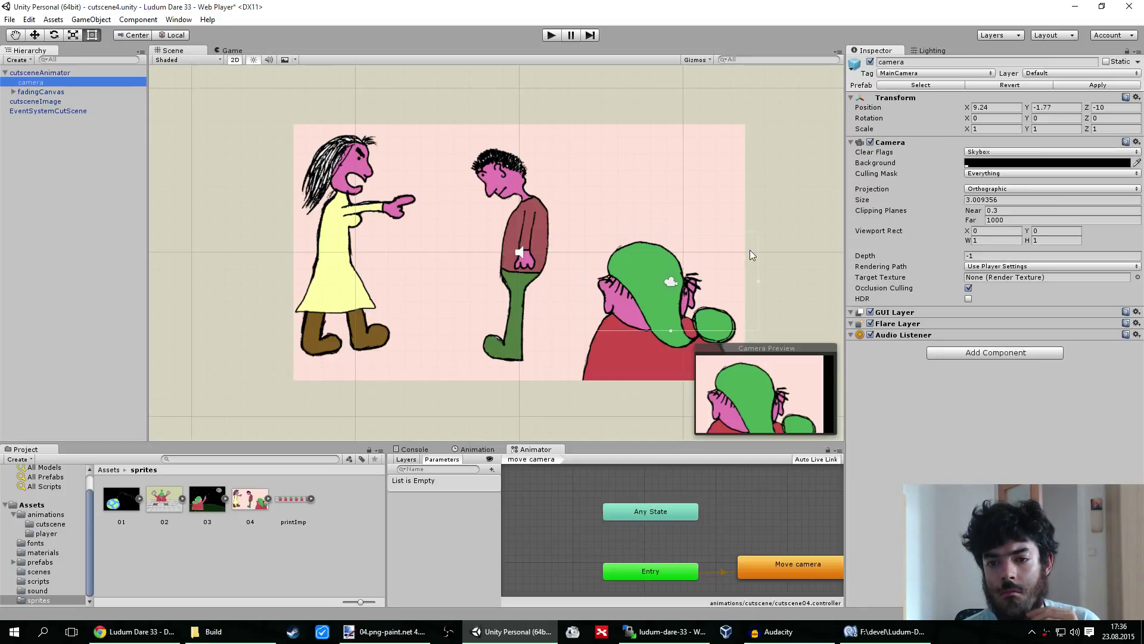
{"action": "middle_click_drag", "start_coordinate": [817, 257], "coordinate": [805, 260]}
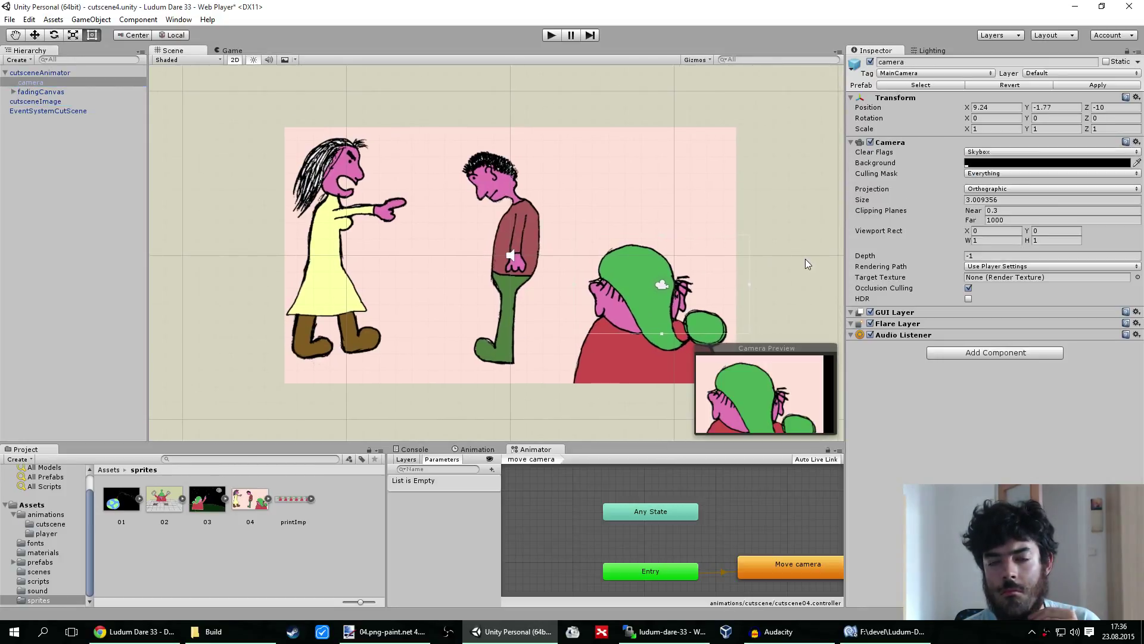
{"action": "left_click", "coordinate": [1003, 164]}
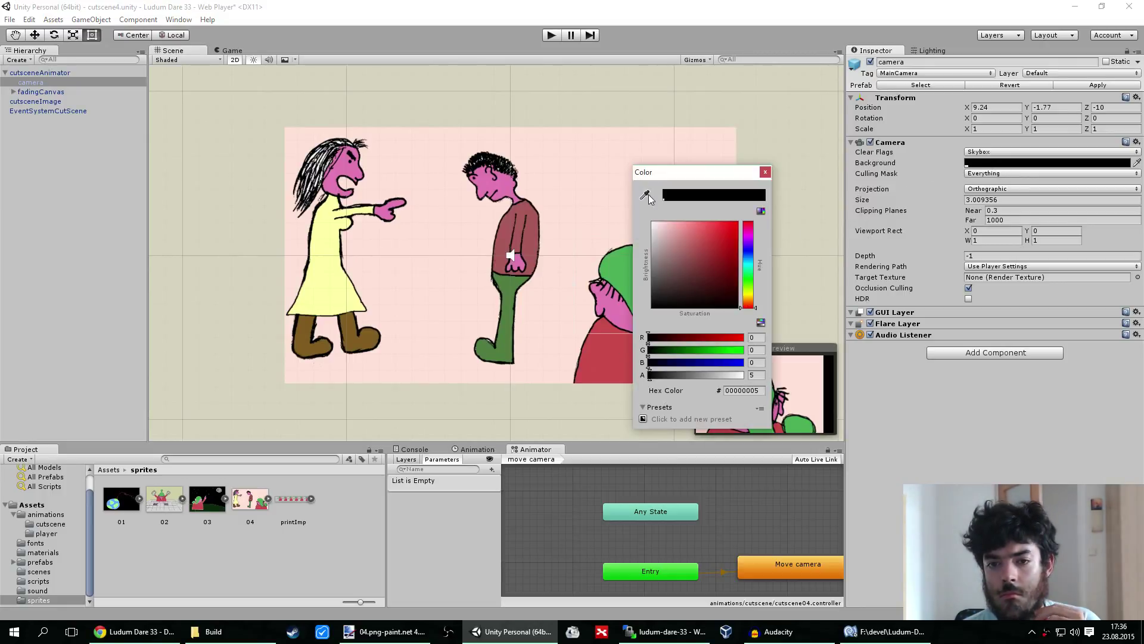
{"action": "left_click", "coordinate": [646, 196]}
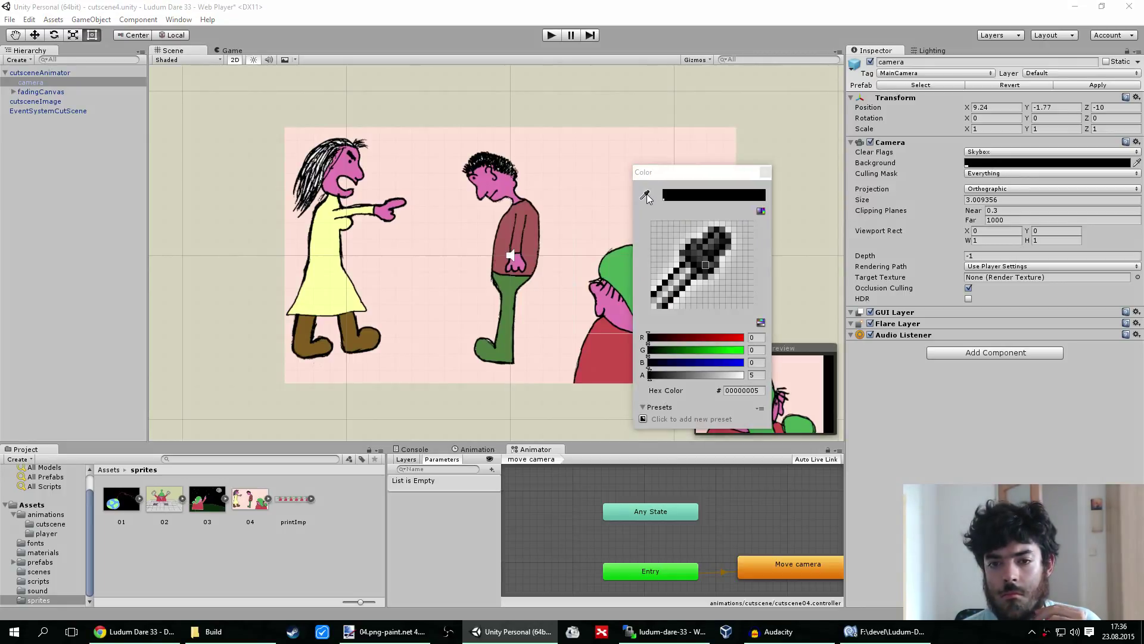
{"action": "left_click", "coordinate": [602, 152]}
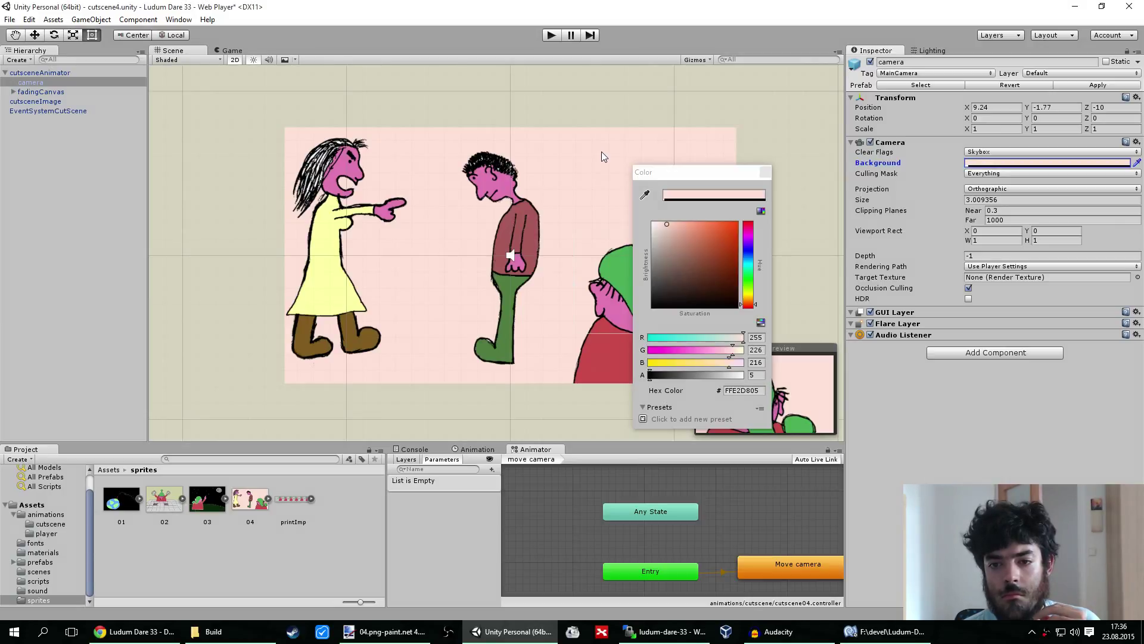
{"action": "left_click", "coordinate": [766, 172]}
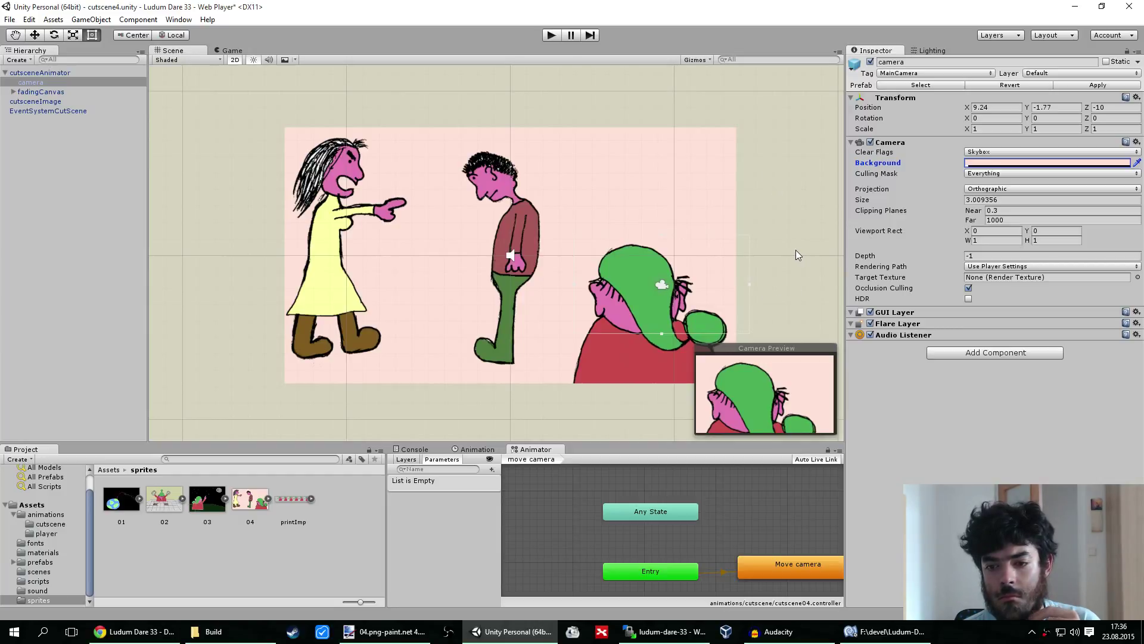
{"action": "mouse_move", "coordinate": [795, 250]}
{"action": "middle_mouse_down"}
{"action": "mouse_move", "coordinate": [776, 205]}
{"action": "mouse_move", "coordinate": [789, 239]}
{"action": "middle_mouse_up"}
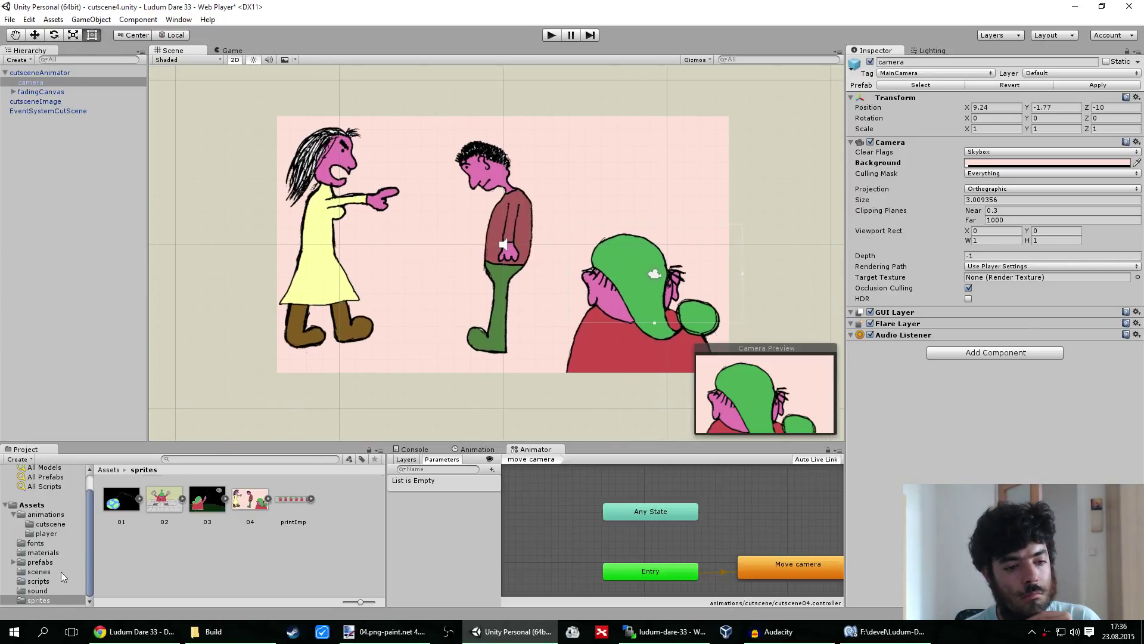
{"action": "left_click_drag", "start_coordinate": [89, 562], "coordinate": [93, 531]}
{"action": "scroll", "coordinate": [93, 530], "scroll_direction": "down", "scroll_amount": 2}
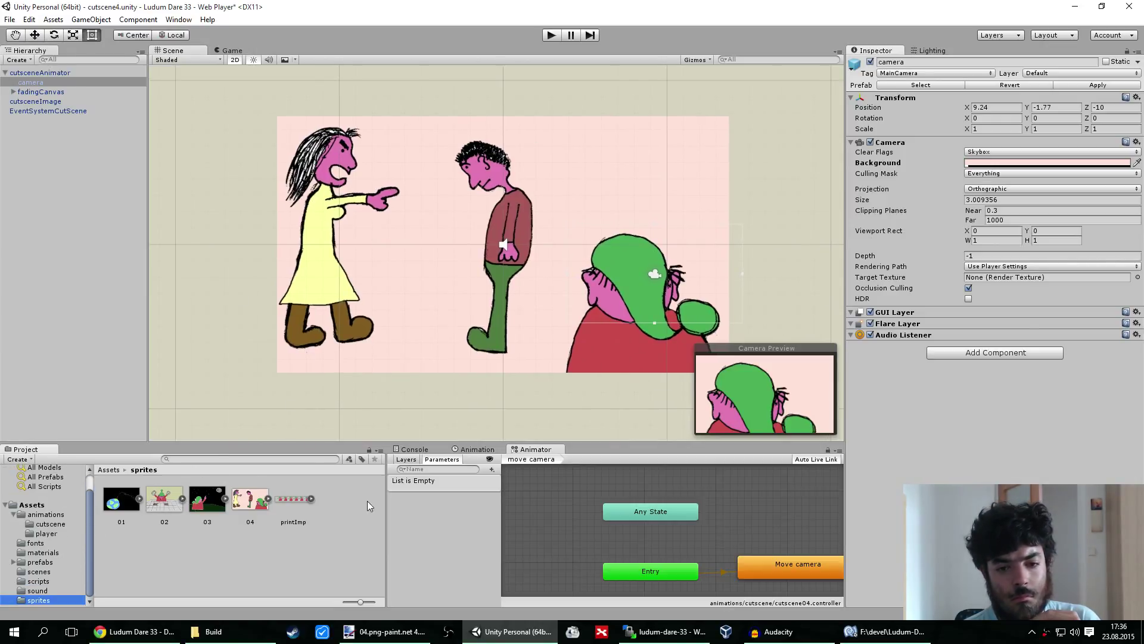
Record the frame 0 camera keyframe in the cutscene04 clip, framing the shouting woman at about X -9.97, Y 4.51 with size 3.4
{"action": "left_click", "coordinate": [485, 452]}
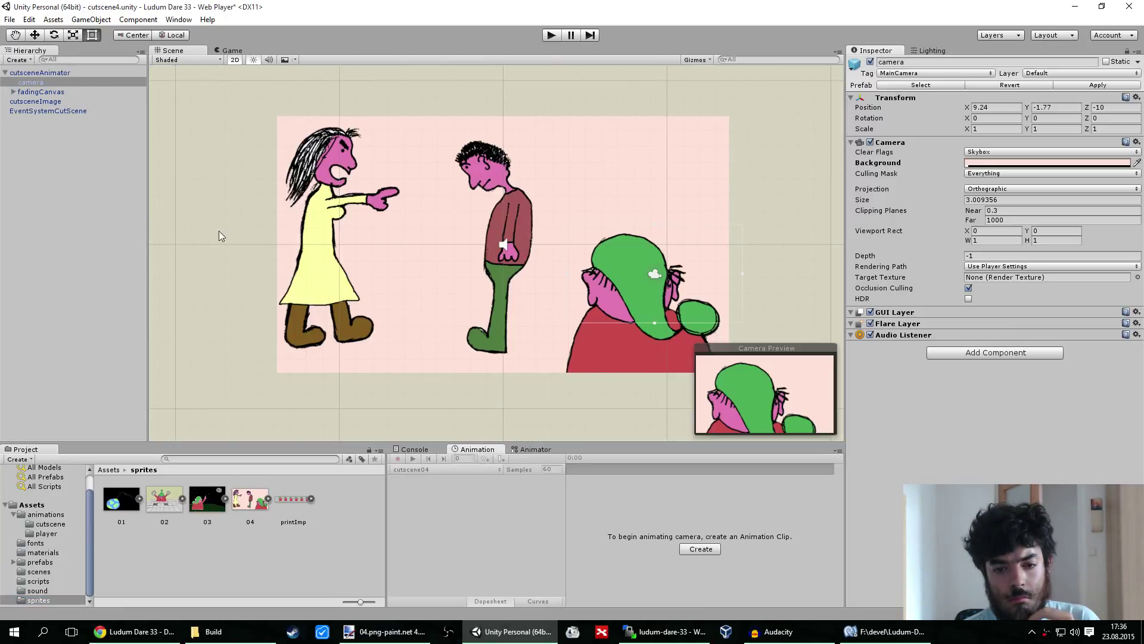
{"action": "left_click", "coordinate": [36, 73]}
{"action": "left_click", "coordinate": [30, 82]}
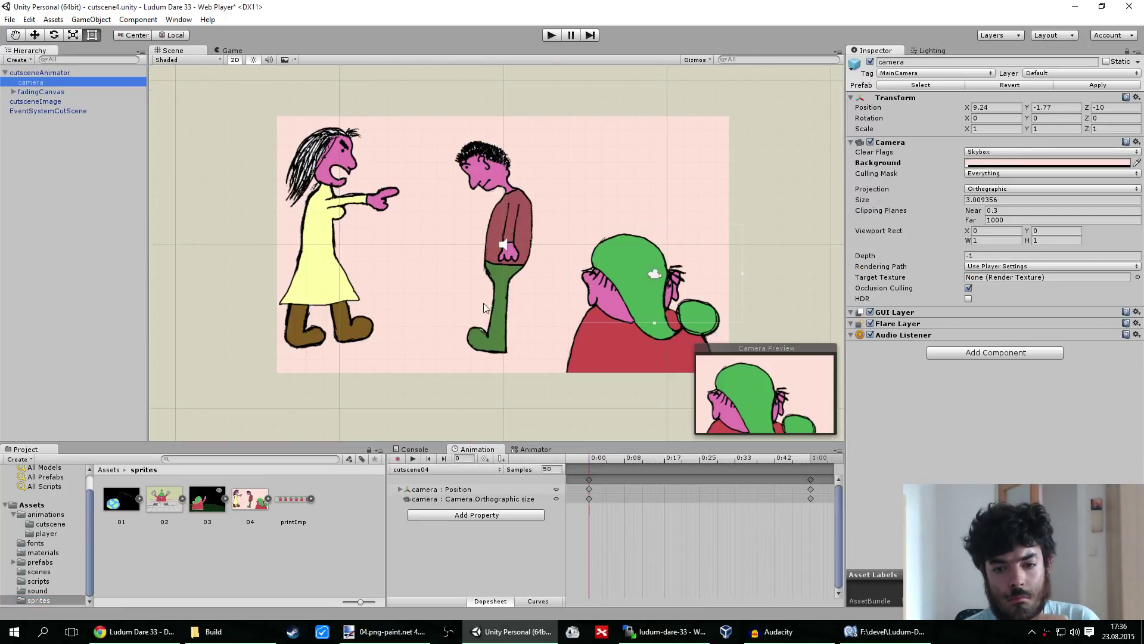
{"action": "left_click", "coordinate": [589, 490]}
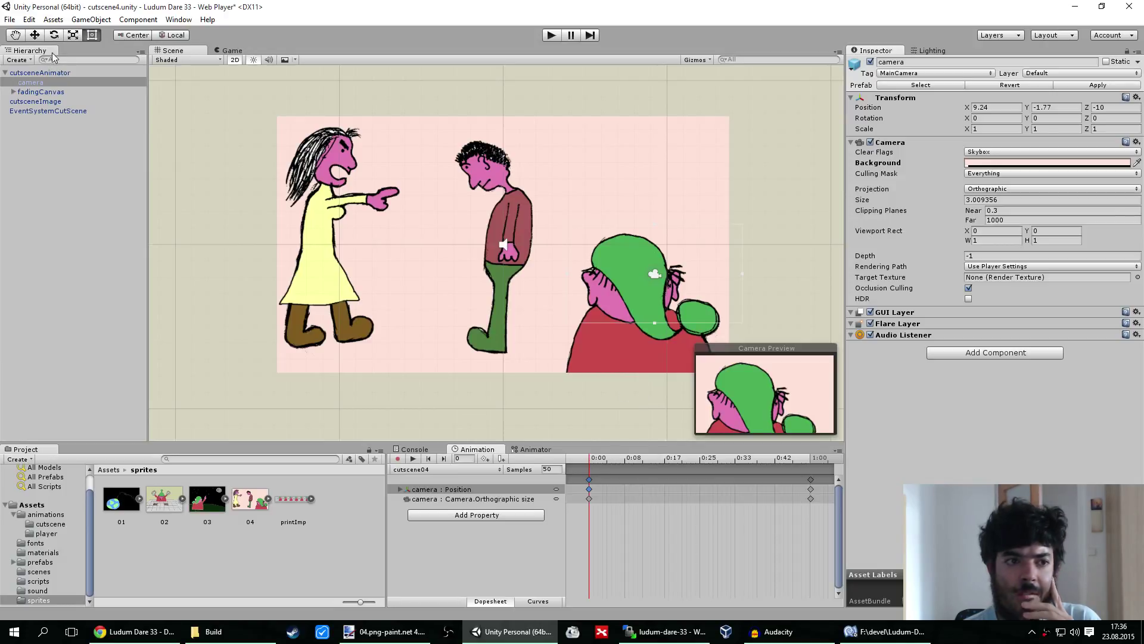
{"action": "left_click", "coordinate": [35, 34]}
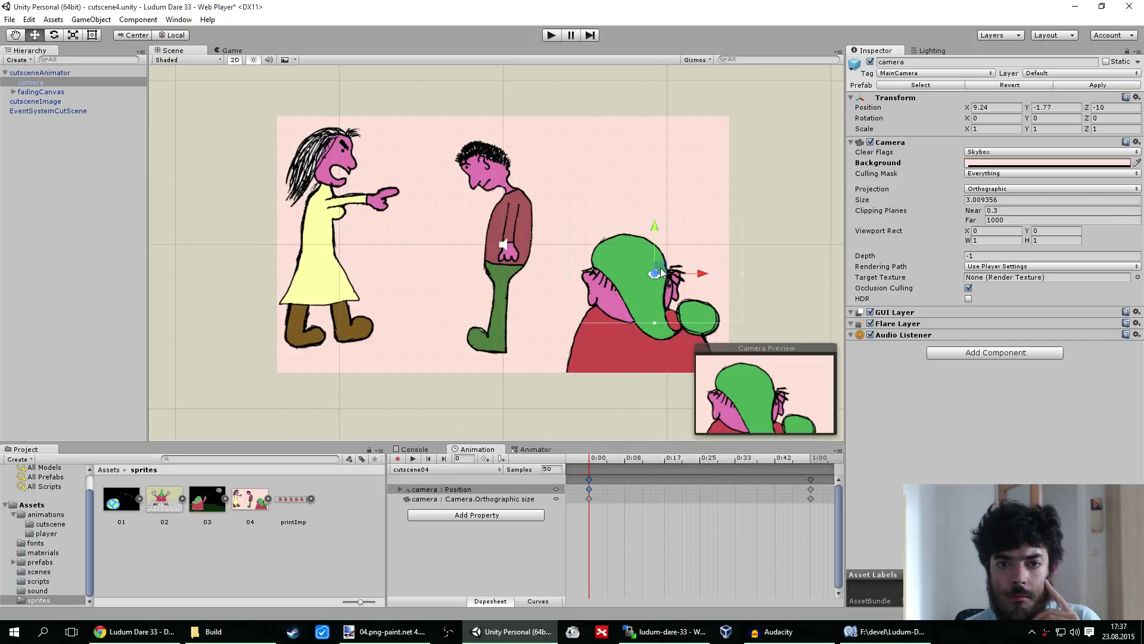
{"action": "left_click", "coordinate": [397, 458]}
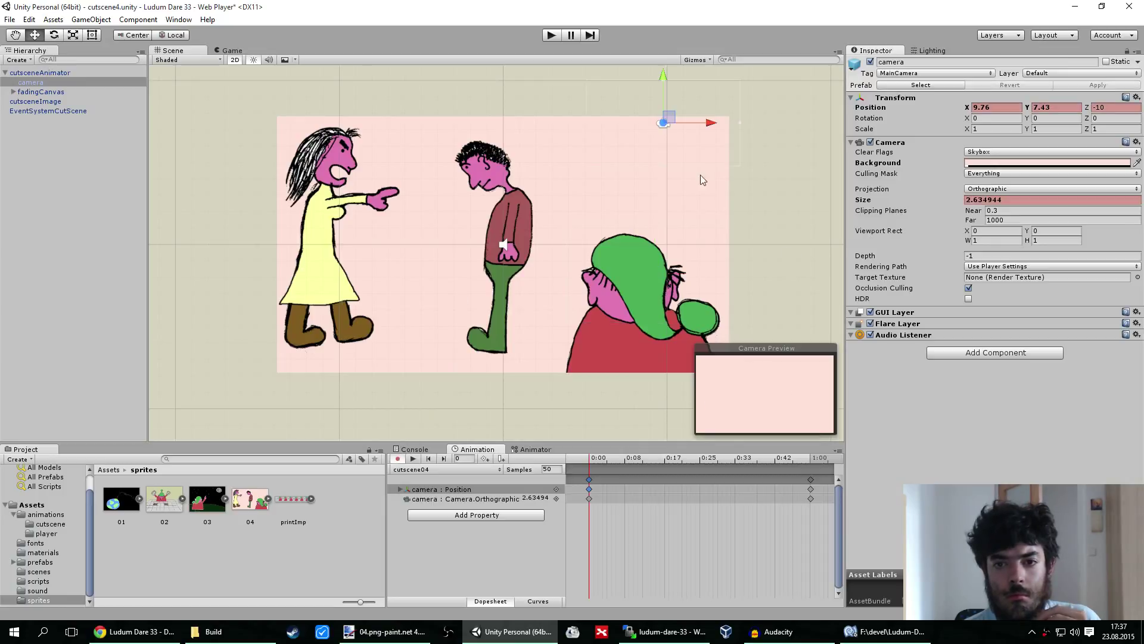
{"action": "left_click_drag", "start_coordinate": [672, 116], "coordinate": [343, 154]}
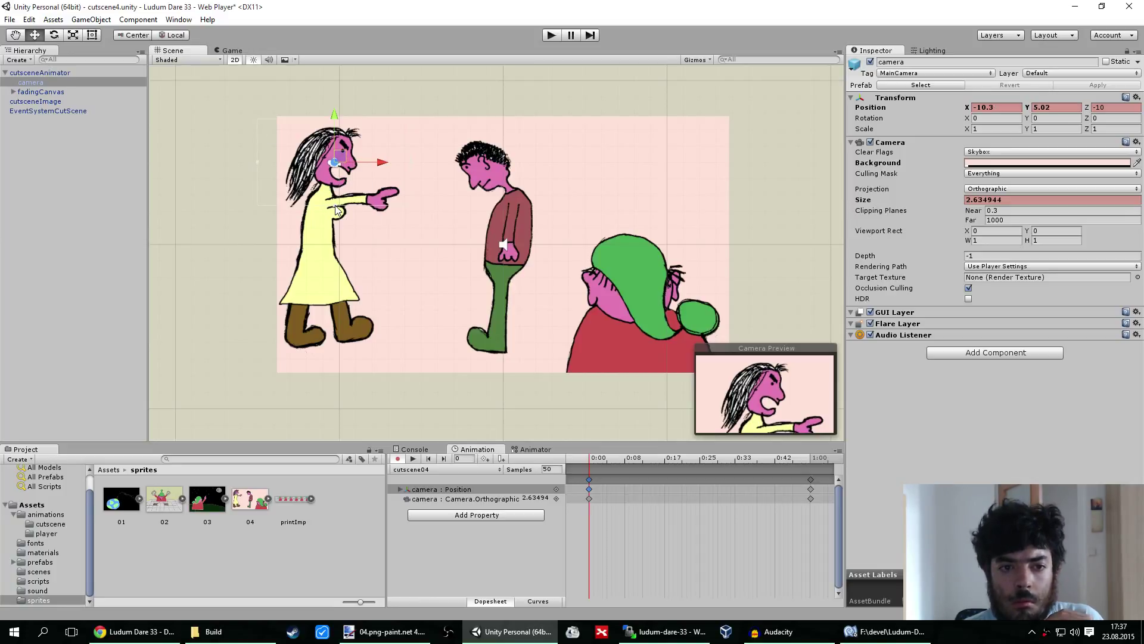
{"action": "left_click_drag", "start_coordinate": [337, 210], "coordinate": [331, 225]}
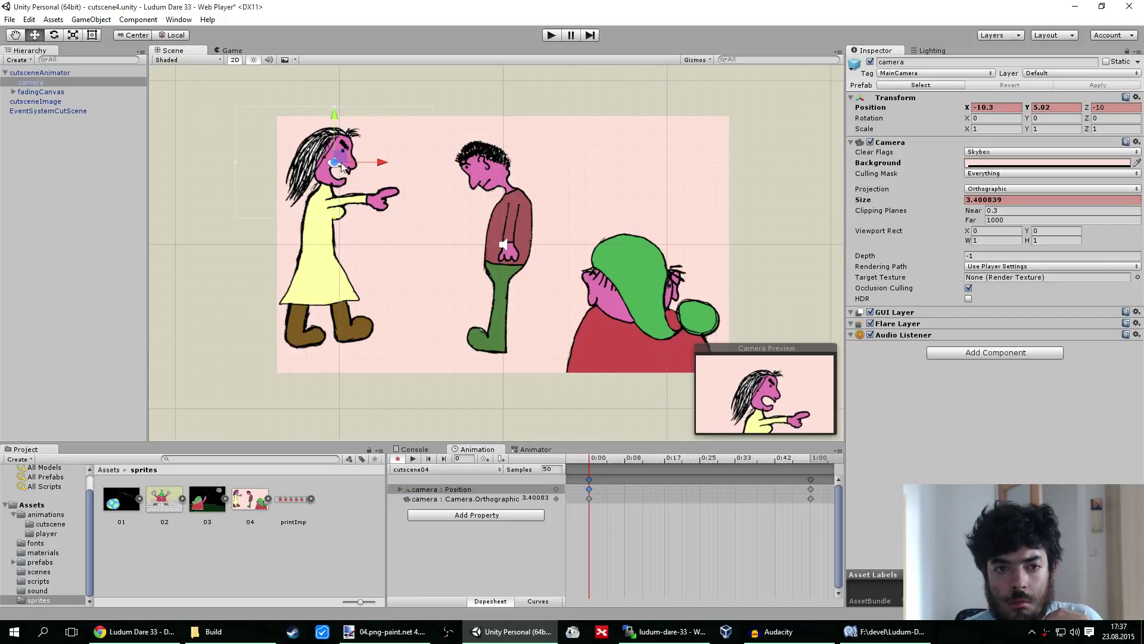
{"action": "left_click_drag", "start_coordinate": [342, 160], "coordinate": [348, 168]}
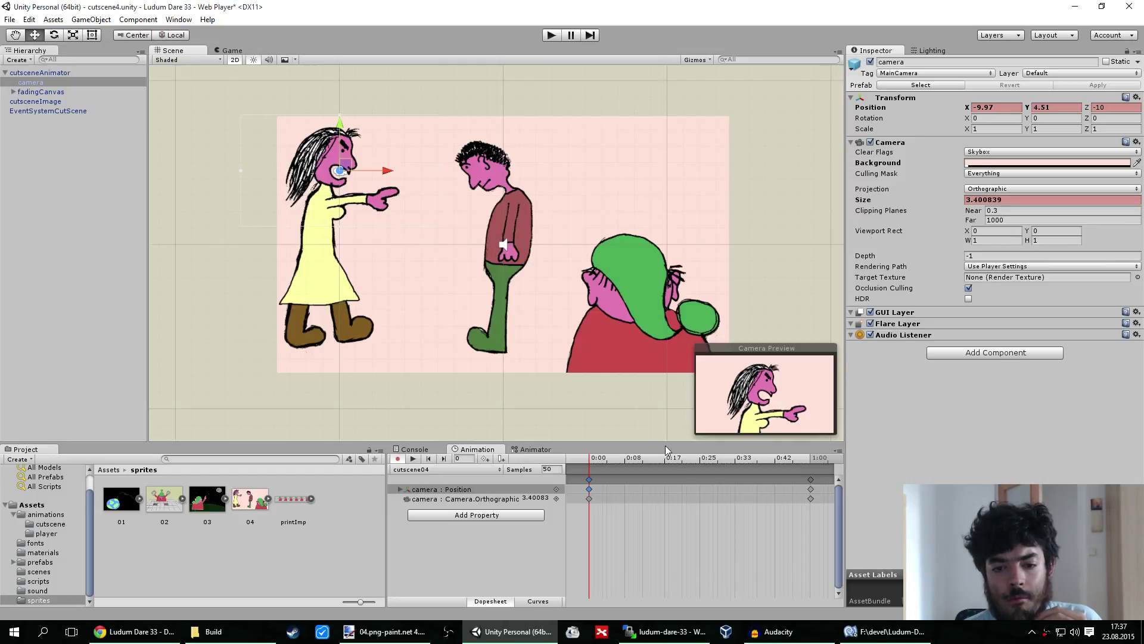
Add a camera position keyframe at frame 17, framing the woman and the man at about X -5.78, Y 2.98
{"action": "left_click", "coordinate": [700, 458]}
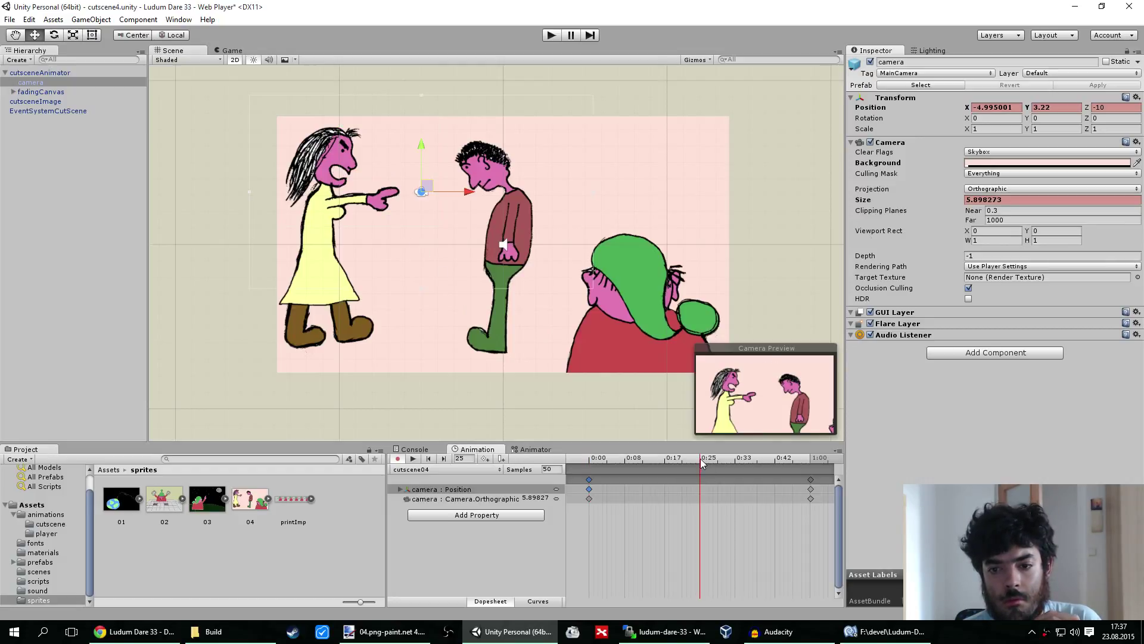
{"action": "left_click", "coordinate": [666, 459]}
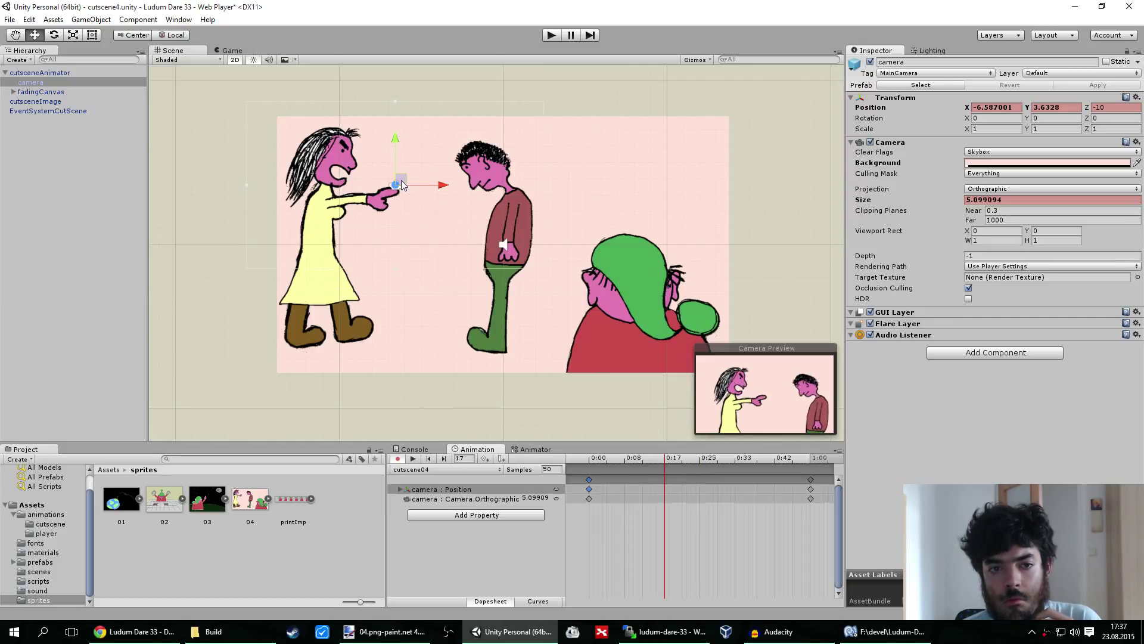
{"action": "left_click_drag", "start_coordinate": [402, 181], "coordinate": [414, 191]}
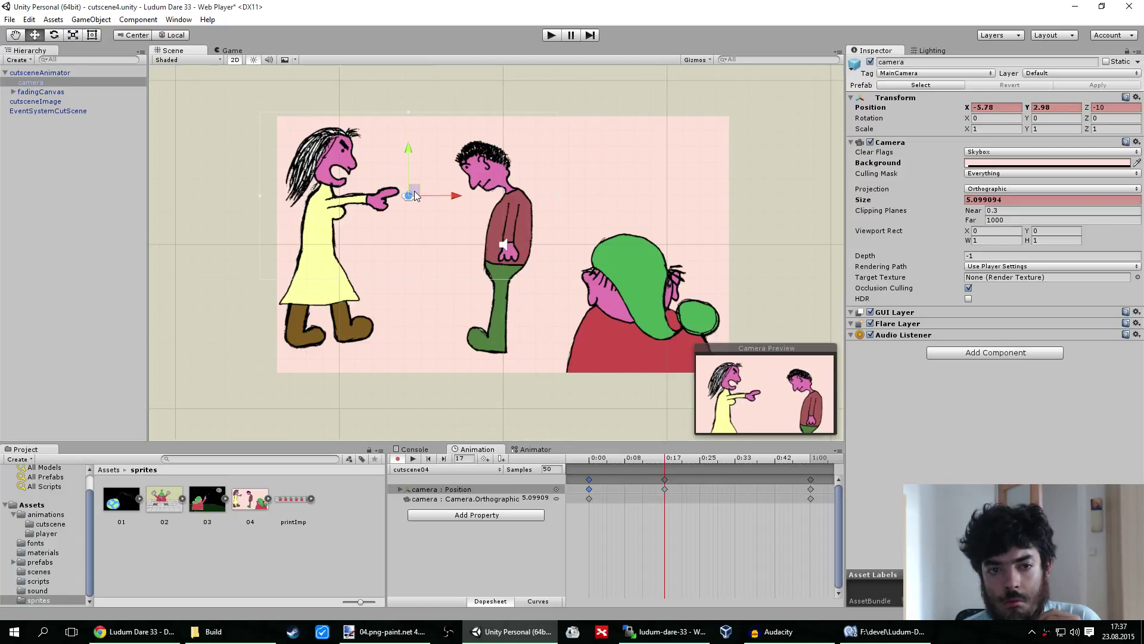
Add a camera keyframe at frame 33 showing all three characters, at about X -0.5, Y 0.37 with size 7.3
{"action": "left_click", "coordinate": [735, 459]}
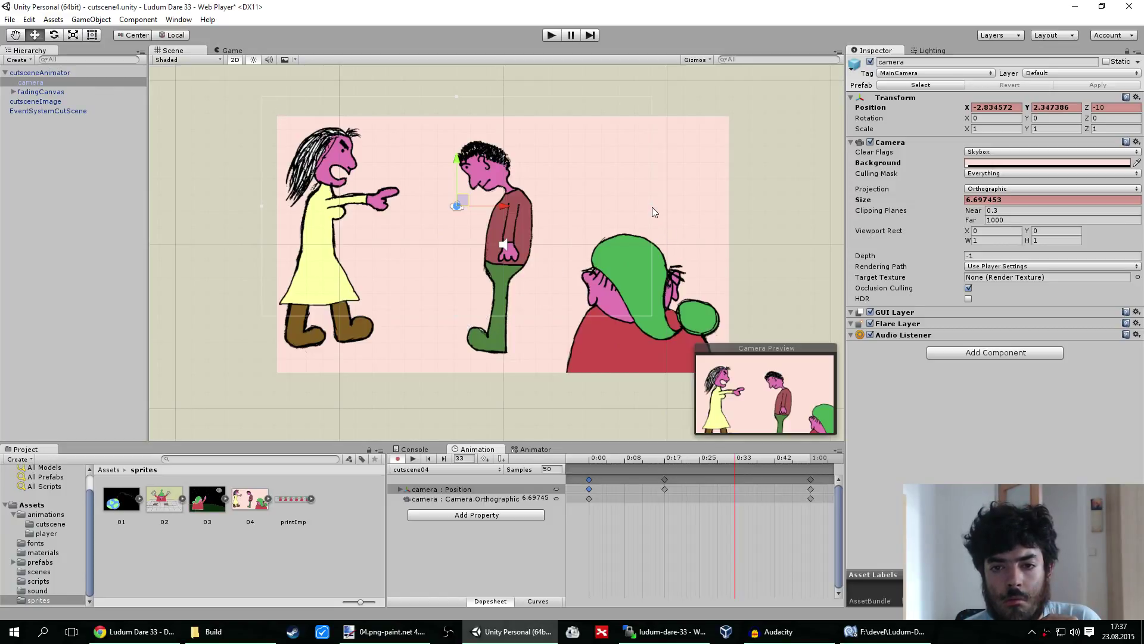
{"action": "left_click_drag", "start_coordinate": [462, 203], "coordinate": [534, 247]}
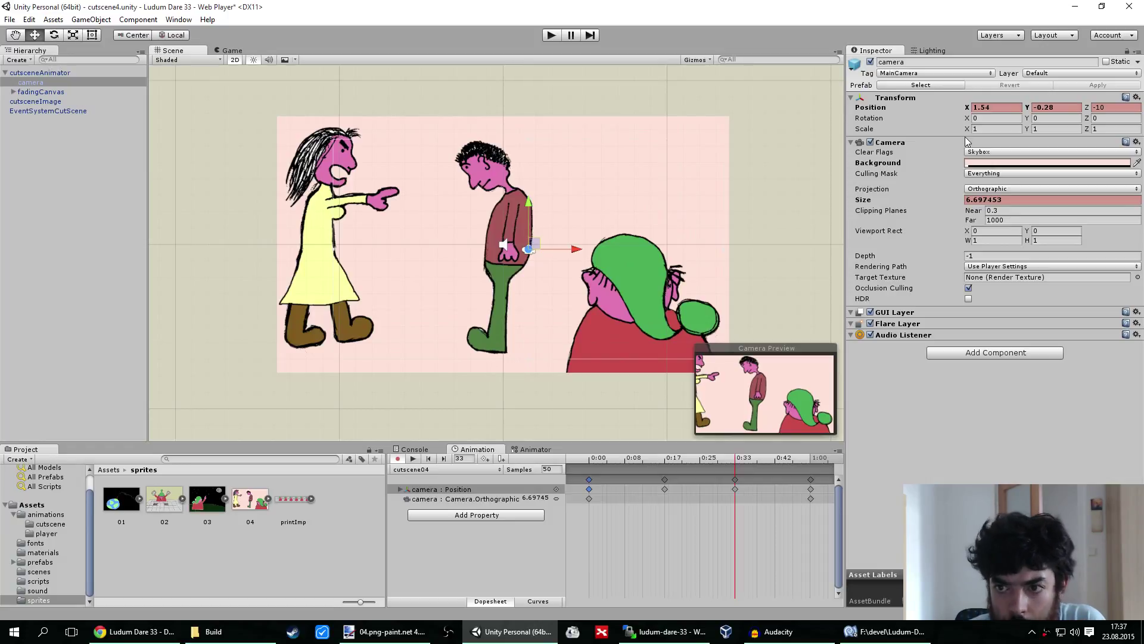
{"action": "left_click_drag", "start_coordinate": [868, 206], "coordinate": [891, 199]}
{"action": "left_click_drag", "start_coordinate": [536, 240], "coordinate": [502, 240]}
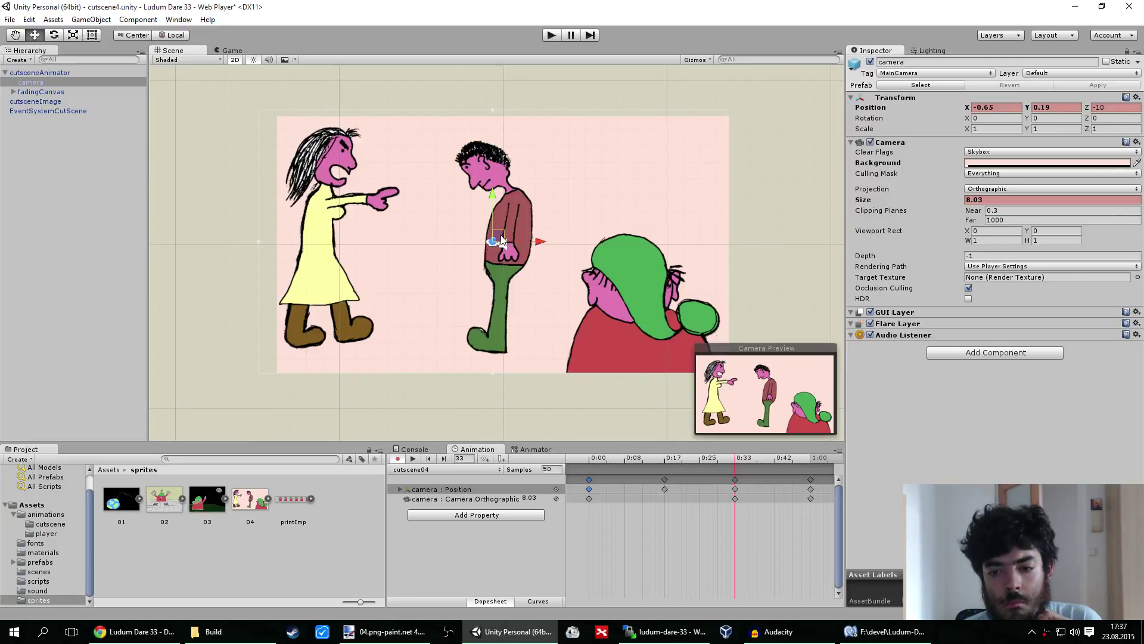
{"action": "left_click_drag", "start_coordinate": [501, 240], "coordinate": [502, 240]}
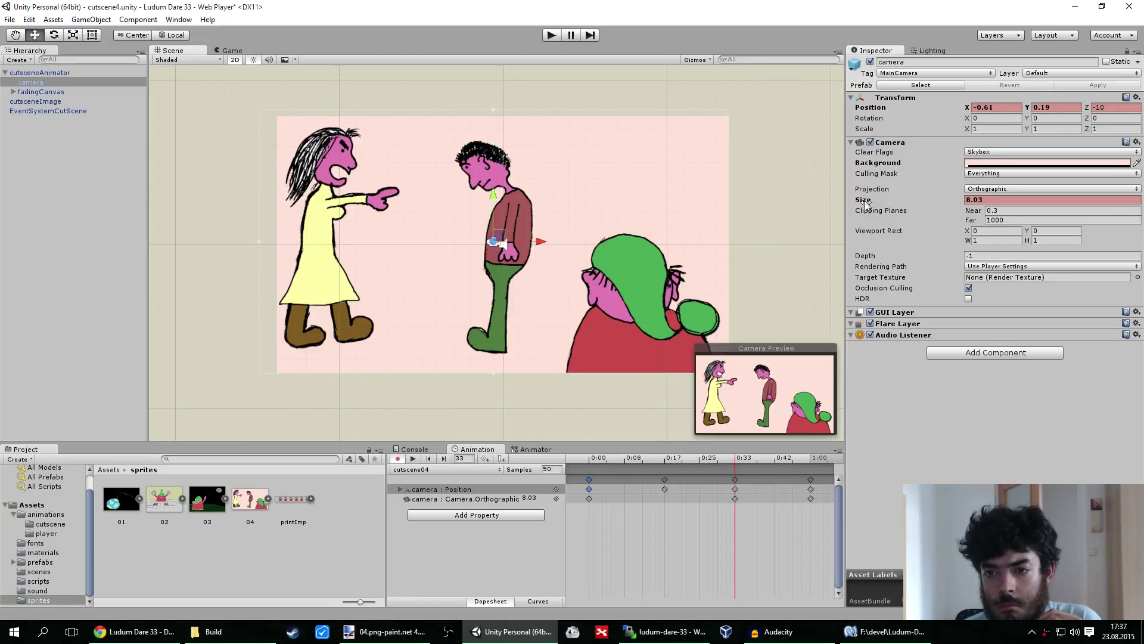
{"action": "left_click_drag", "start_coordinate": [867, 202], "coordinate": [862, 204]}
{"action": "left_click_drag", "start_coordinate": [502, 241], "coordinate": [504, 238]}
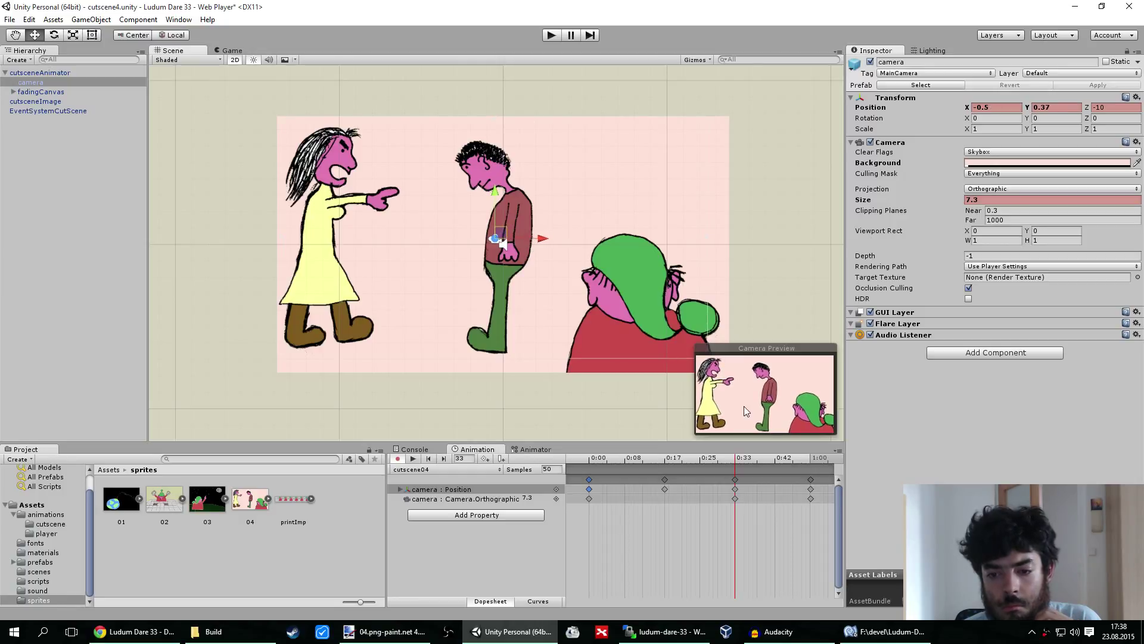
Move the camera in the final keyframe at frame 50 to about X -0.75, Y 0.58 and end animation recording
{"action": "left_click", "coordinate": [810, 481]}
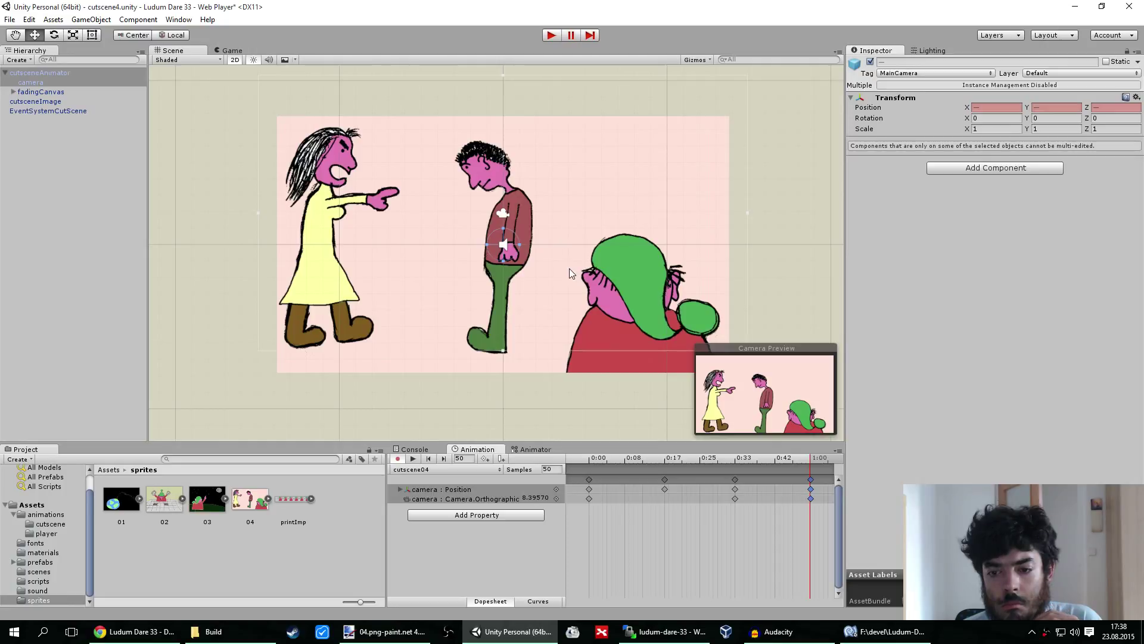
{"action": "left_click", "coordinate": [32, 83]}
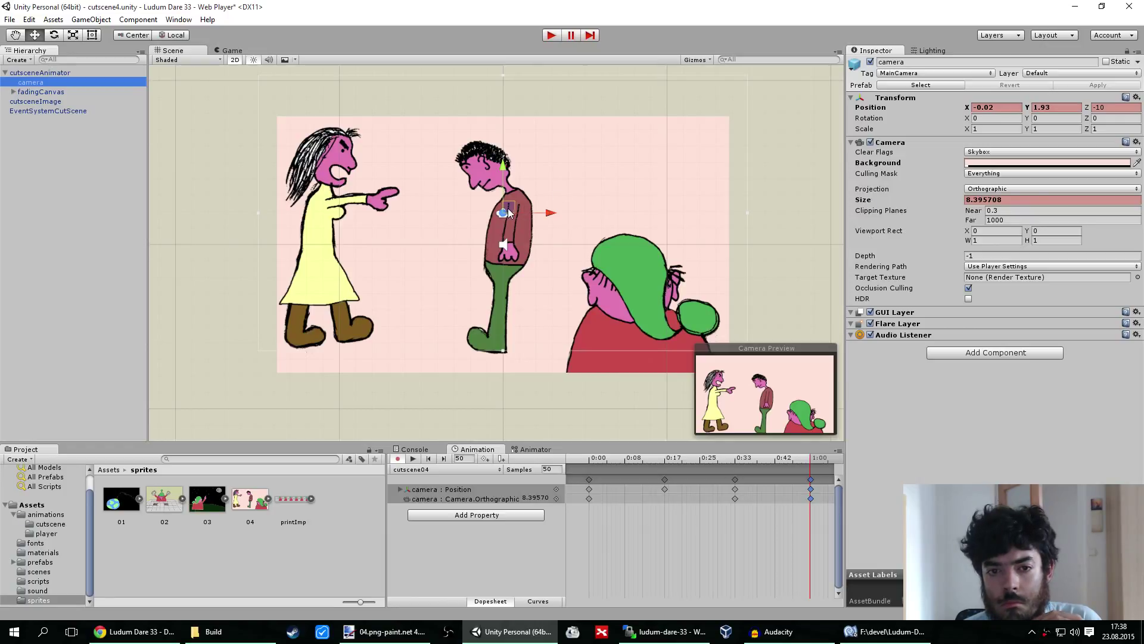
{"action": "left_click_drag", "start_coordinate": [511, 214], "coordinate": [500, 234]}
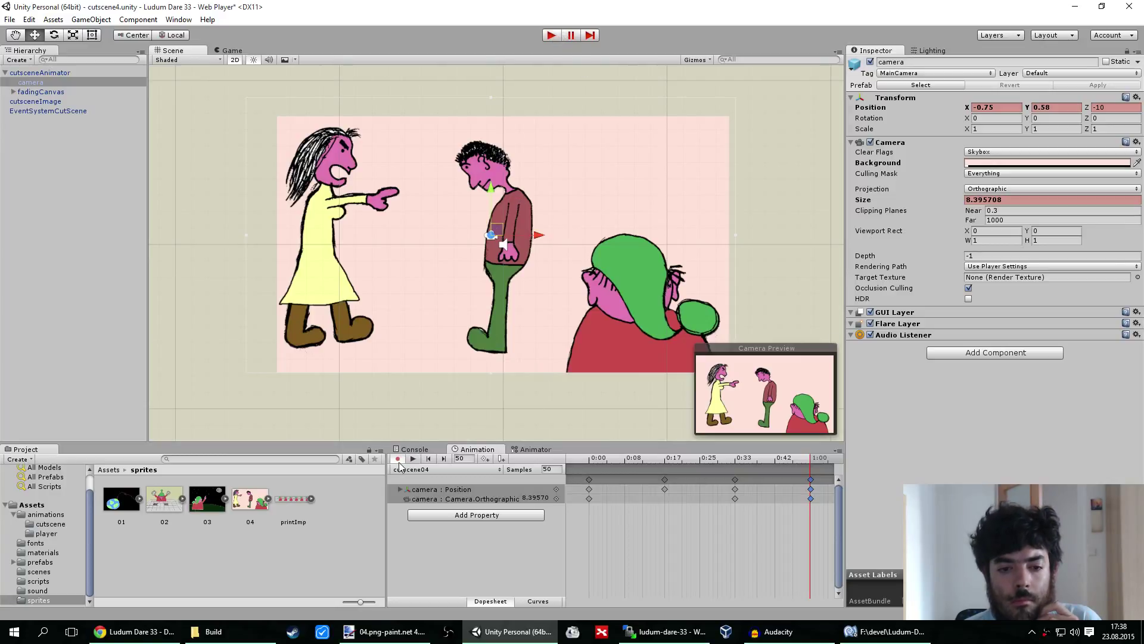
{"action": "left_click", "coordinate": [398, 459]}
{"action": "left_click", "coordinate": [244, 180]}
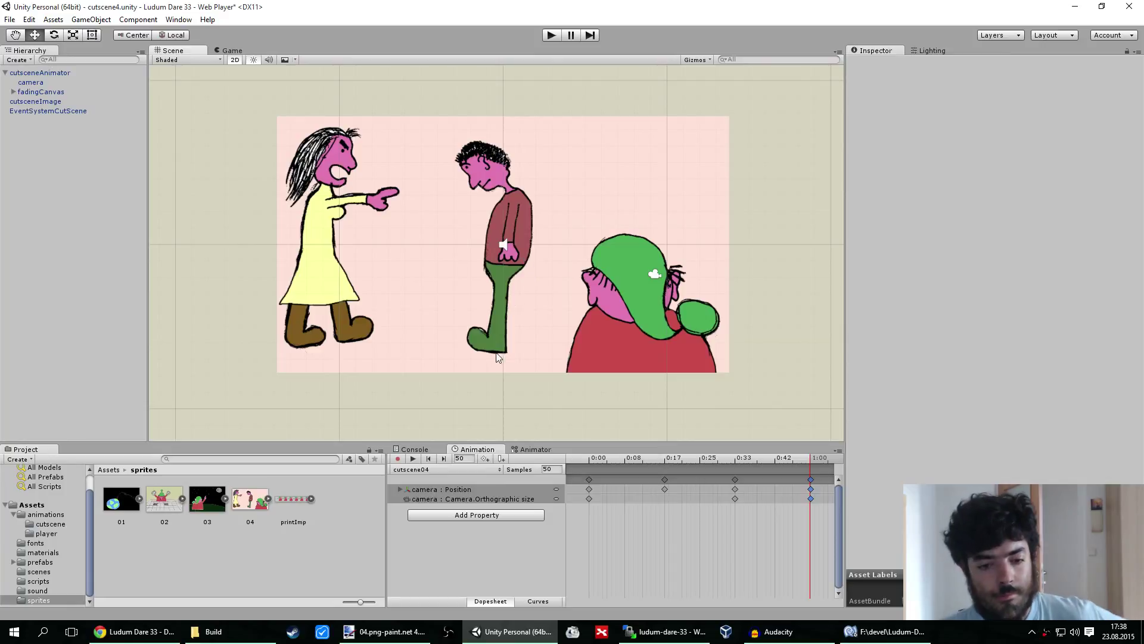
Switch to Audacity, remove the old track and record the Level 1 cutscene lines from the Google Docs script
{"action": "left_click", "coordinate": [774, 631]}
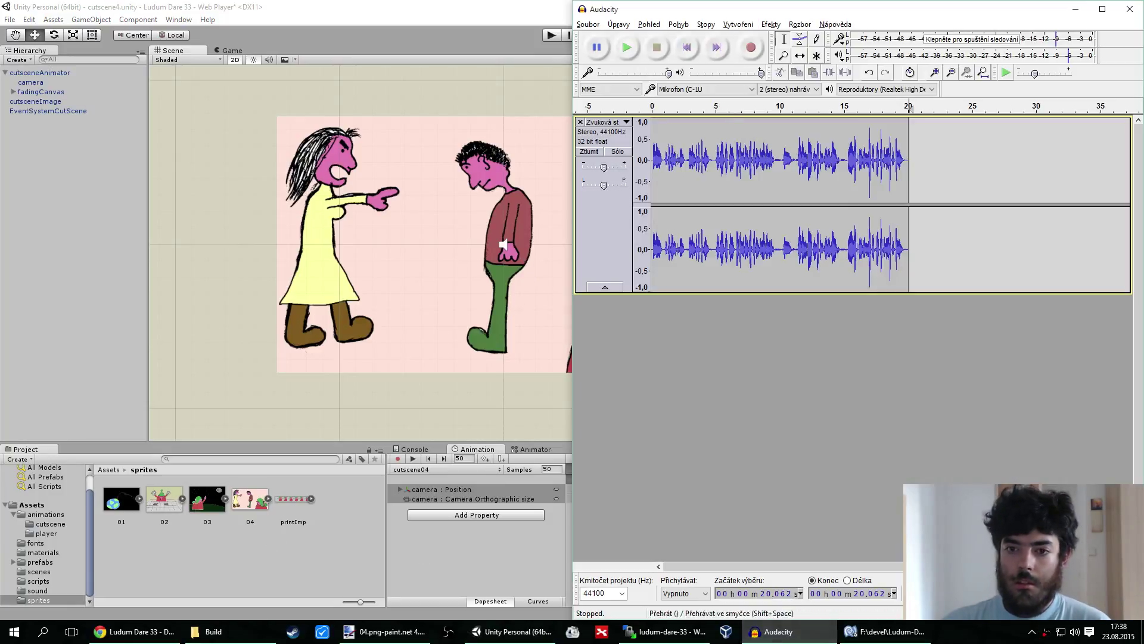
{"action": "left_click", "coordinate": [580, 123]}
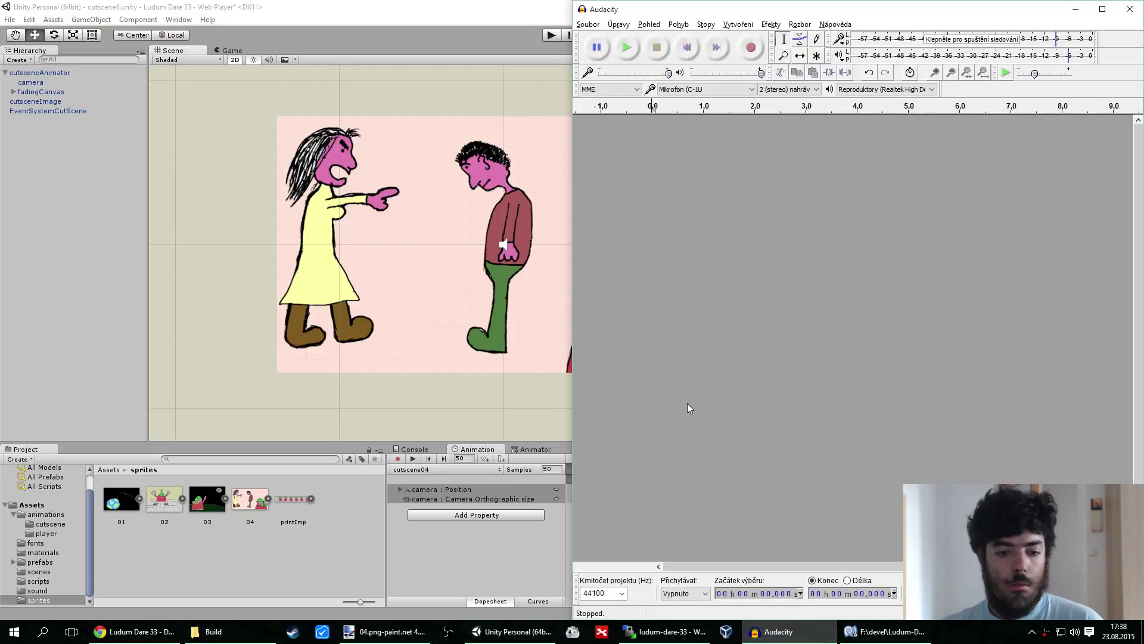
{"action": "left_click", "coordinate": [134, 631]}
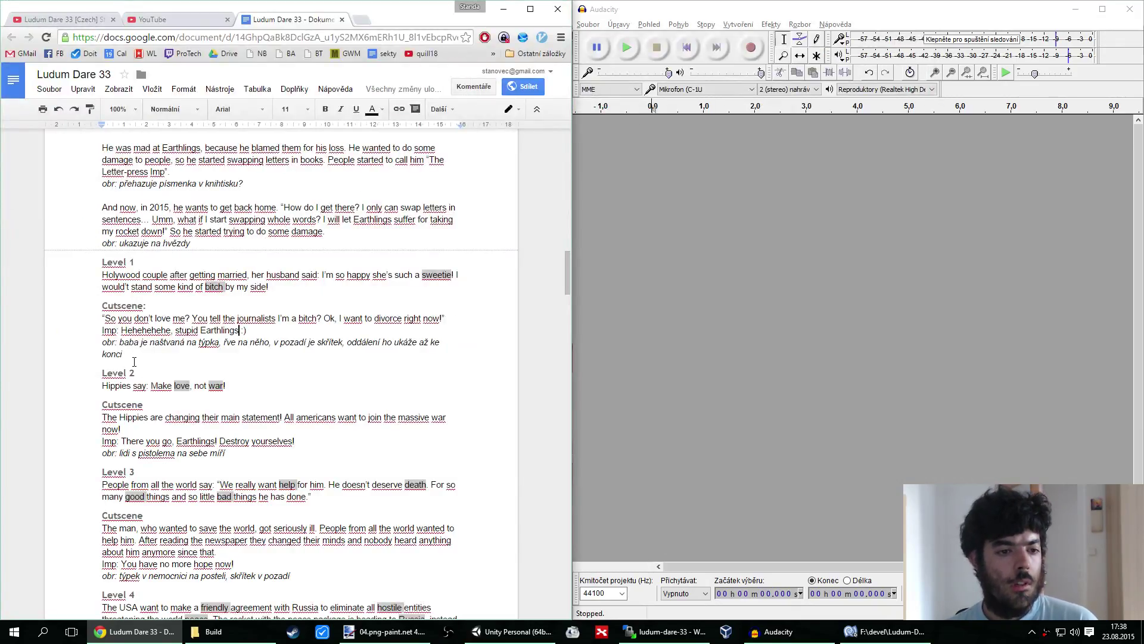
{"action": "left_click_drag", "start_coordinate": [253, 332], "coordinate": [103, 319]}
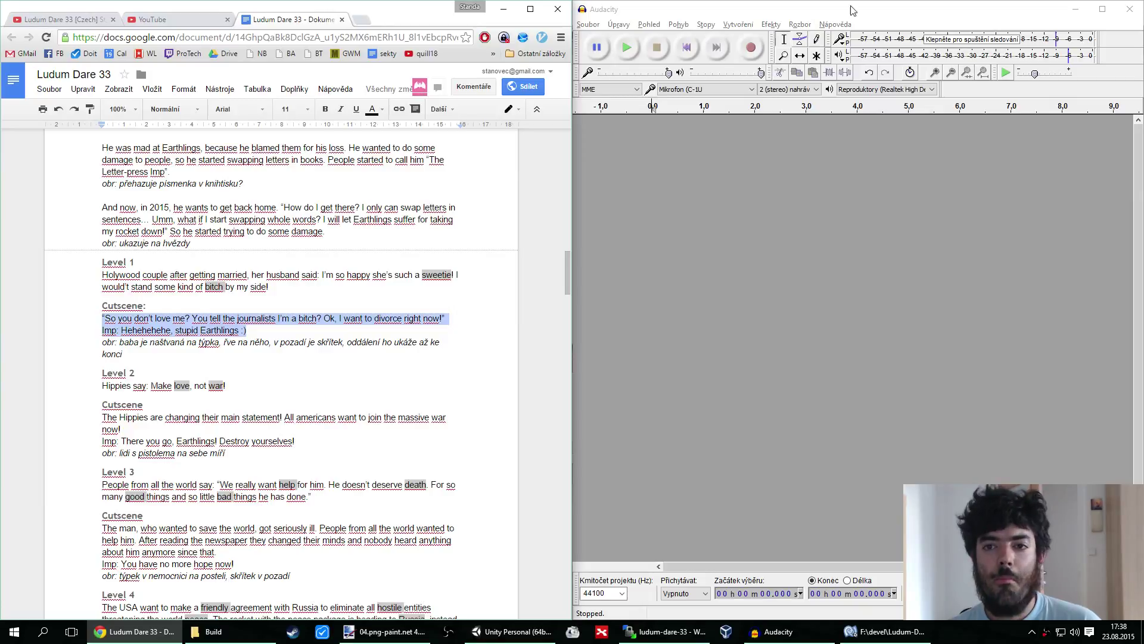
{"action": "left_click", "coordinate": [751, 48]}
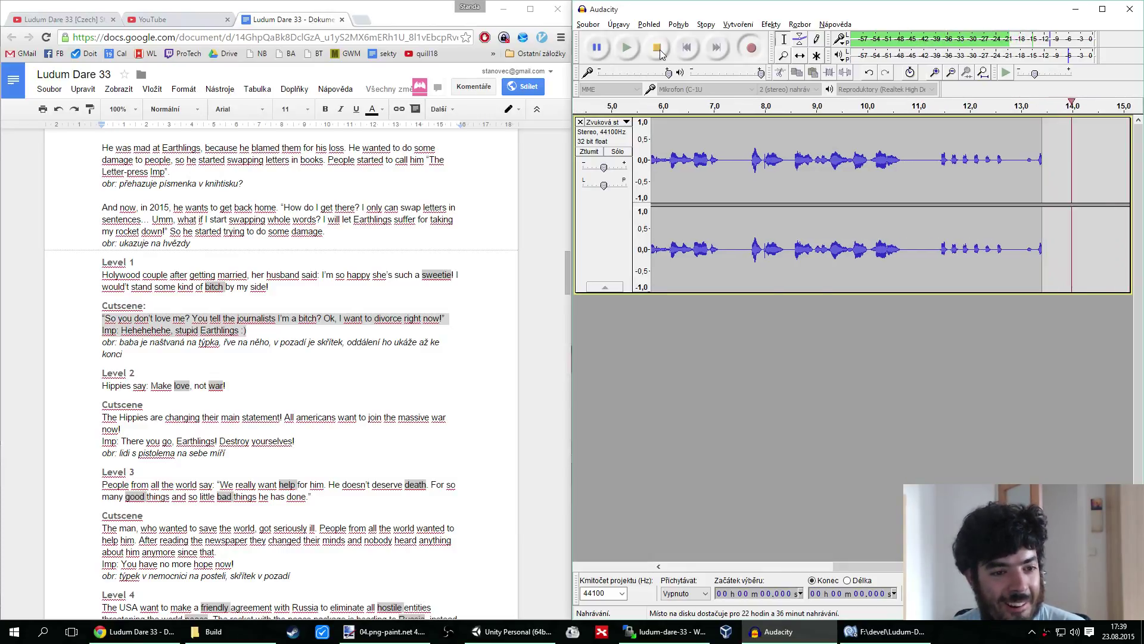
{"action": "left_click", "coordinate": [658, 49]}
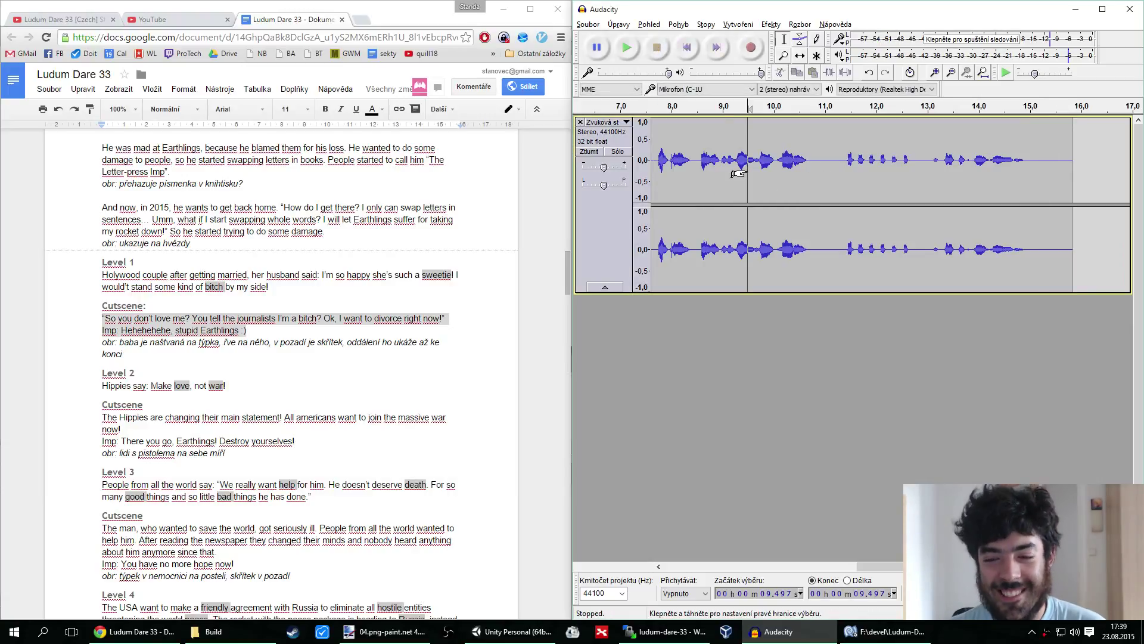
Delete the silence before the first spoken words, roughly the first 2.2 seconds of the new recording
{"action": "key", "text": "Home"}
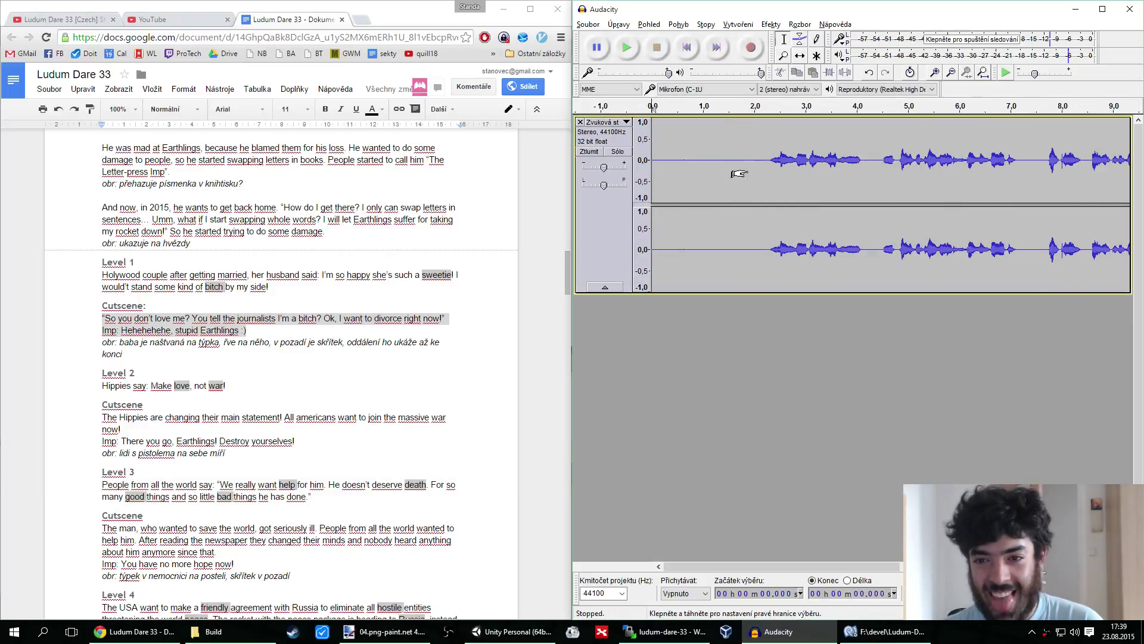
{"action": "left_click", "coordinate": [765, 172], "text": "shift"}
{"action": "key", "text": "Delete"}
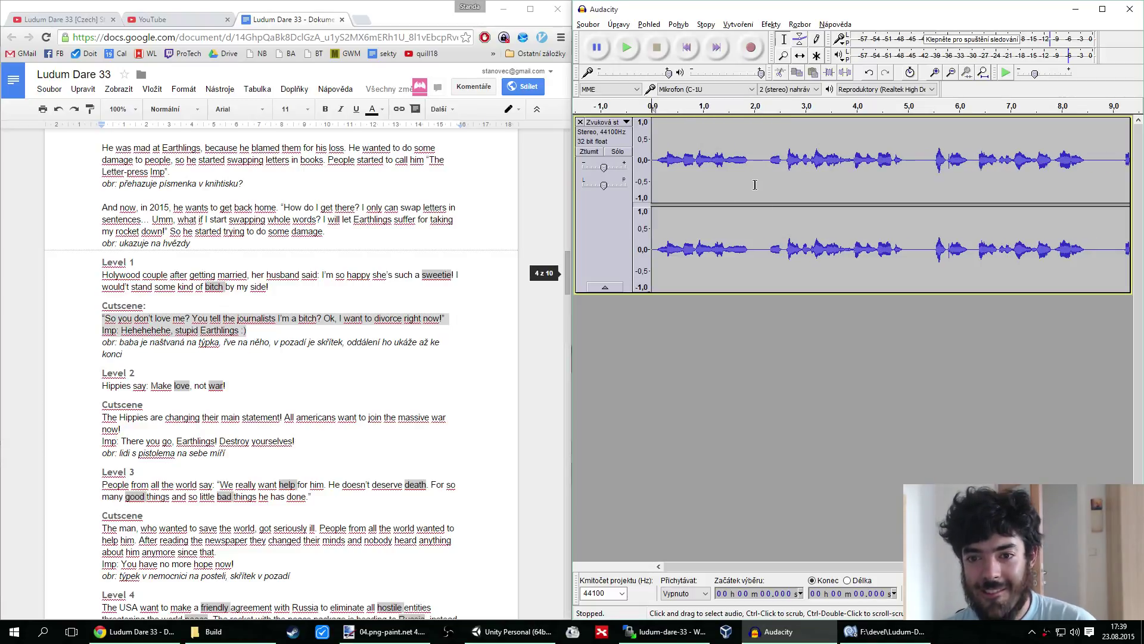
Play the last words of the recording and delete the silence after them, from 12.841 s to the end
{"action": "key", "text": "ctrl+3"}
{"action": "left_click", "coordinate": [964, 184]}
{"action": "key", "text": "space"}
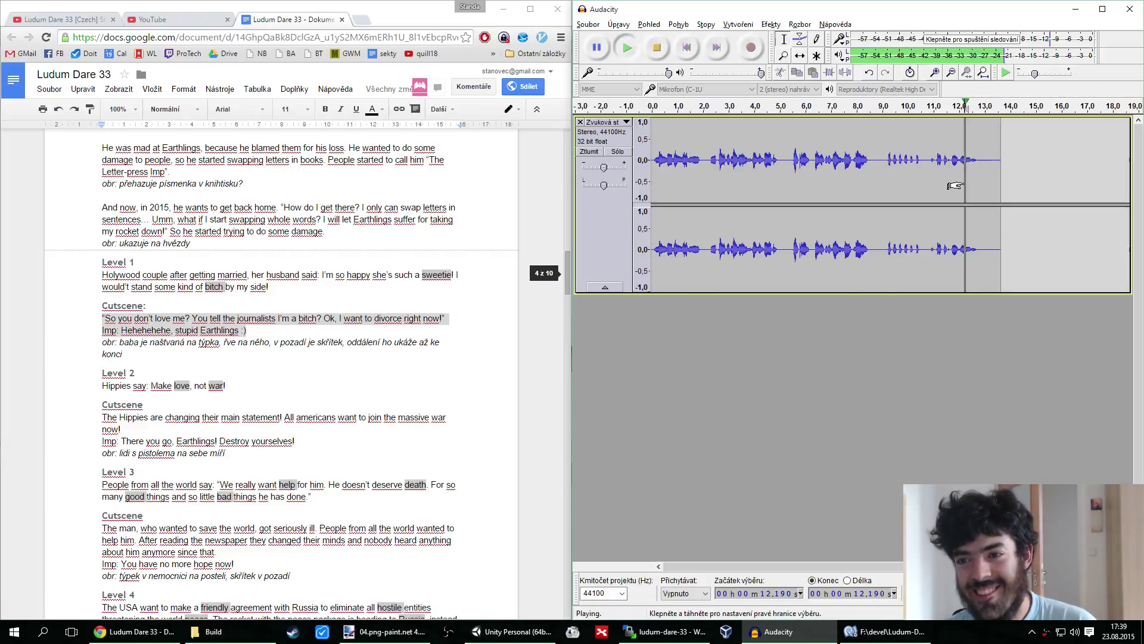
{"action": "left_click_drag", "start_coordinate": [981, 181], "coordinate": [1025, 180]}
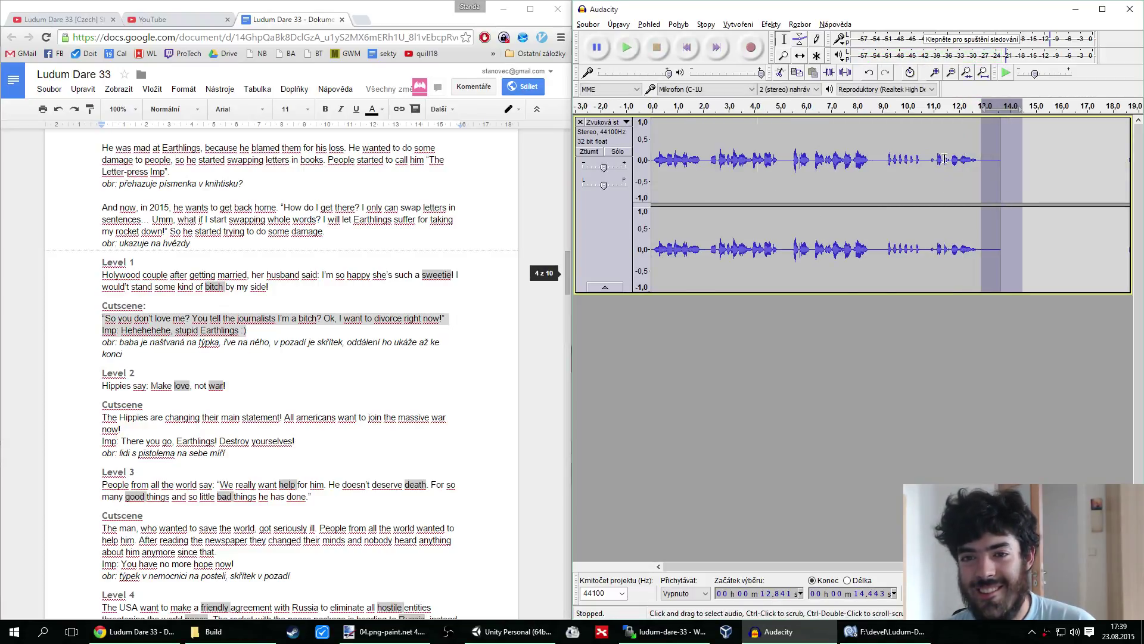
{"action": "key", "text": "Delete"}
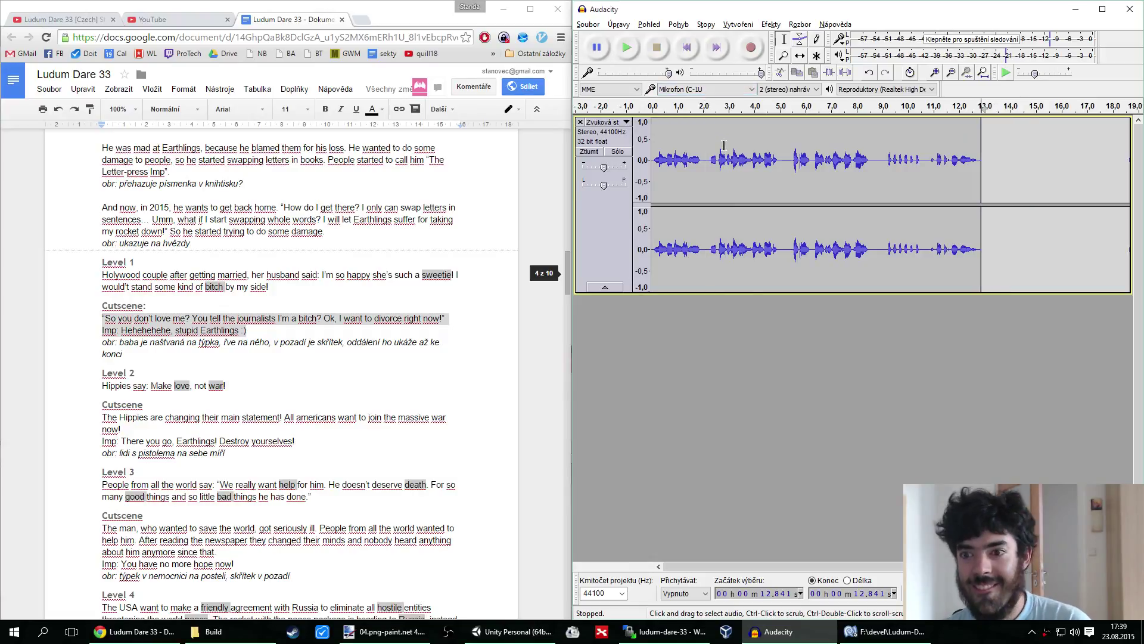
Export the trimmed recording as cutscene04, a WAV signed 16-bit PCM file, in the sound folder with empty metadata
{"action": "left_click", "coordinate": [588, 24]}
{"action": "left_click", "coordinate": [630, 186]}
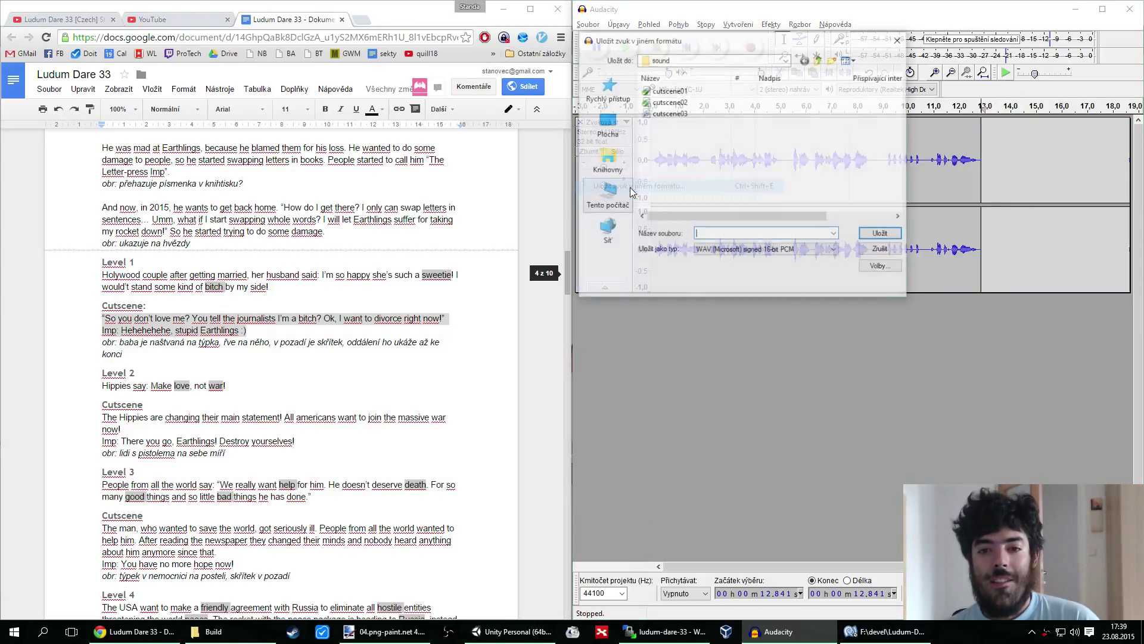
{"action": "left_click", "coordinate": [670, 113]}
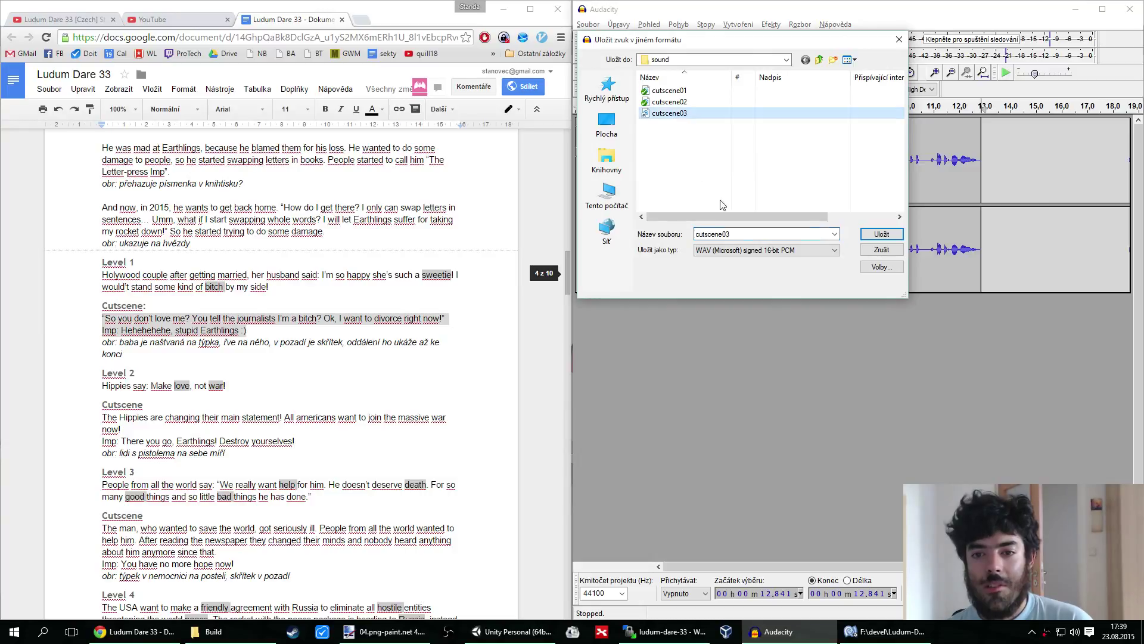
{"action": "left_click", "coordinate": [752, 232]}
{"action": "type", "text": "cutscene04"}
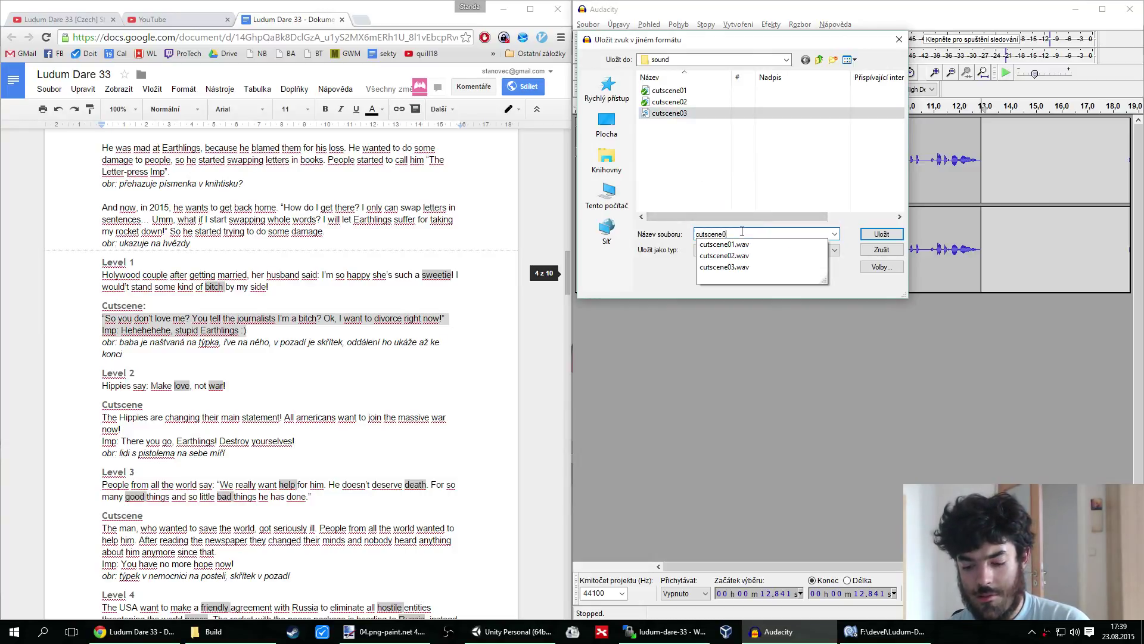
{"action": "left_click", "coordinate": [876, 234]}
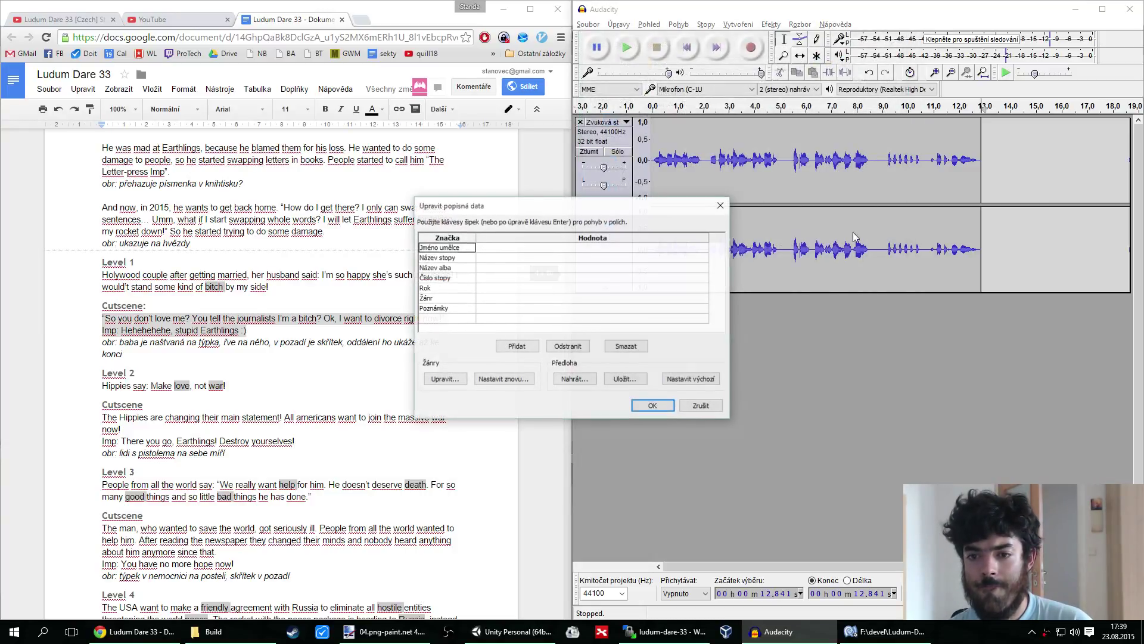
{"action": "left_click", "coordinate": [653, 406]}
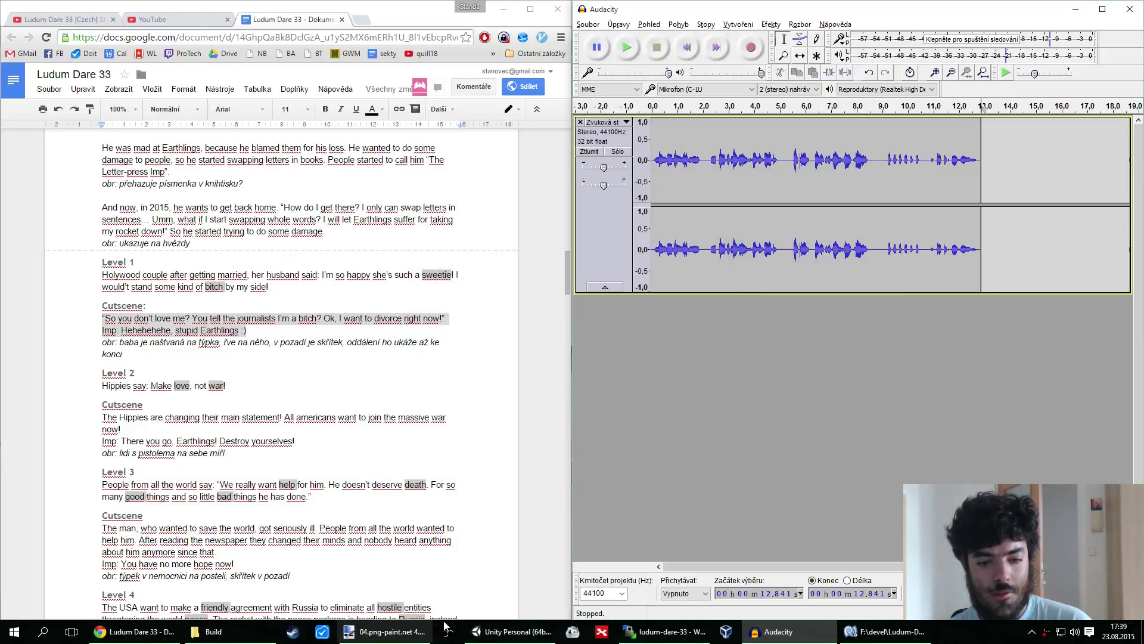
Show the sound assets folder in Unity, then switch back to Audacity and normalize the whole recording to -1.0 dB
{"action": "left_click", "coordinate": [511, 631]}
{"action": "left_click", "coordinate": [38, 591]}
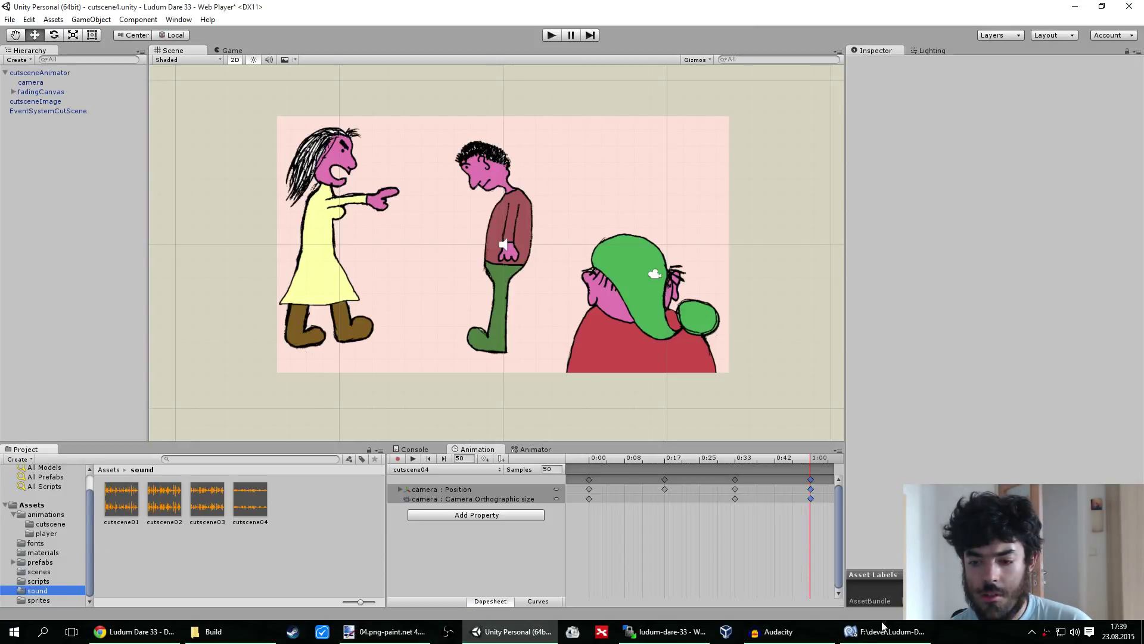
{"action": "left_click", "coordinate": [774, 631]}
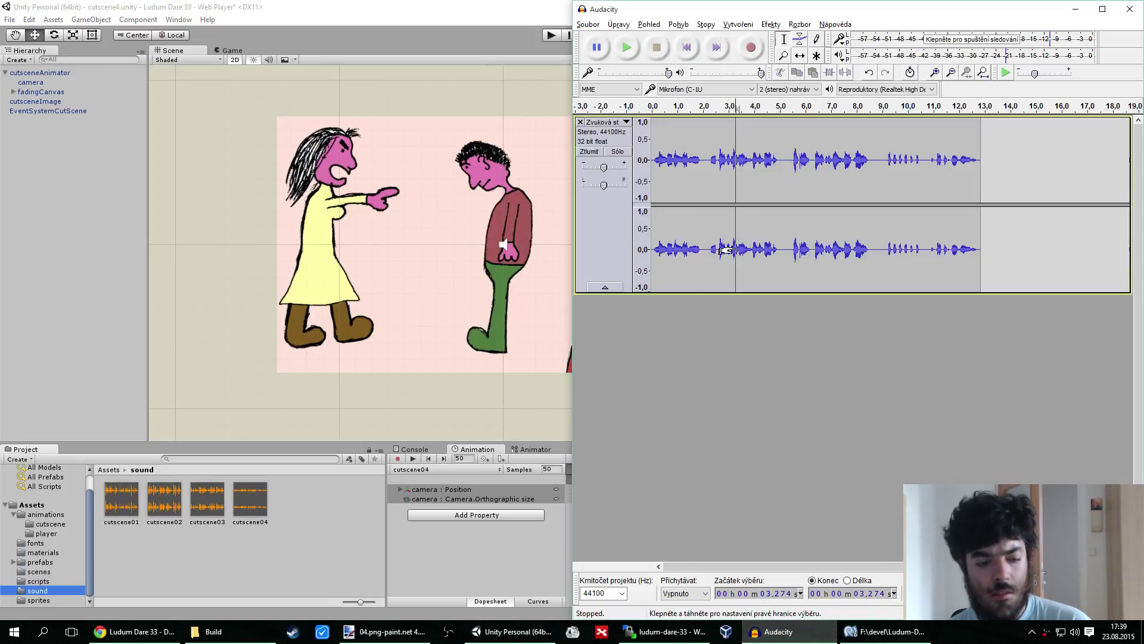
{"action": "key", "text": "ctrl+a"}
{"action": "left_click", "coordinate": [771, 23]}
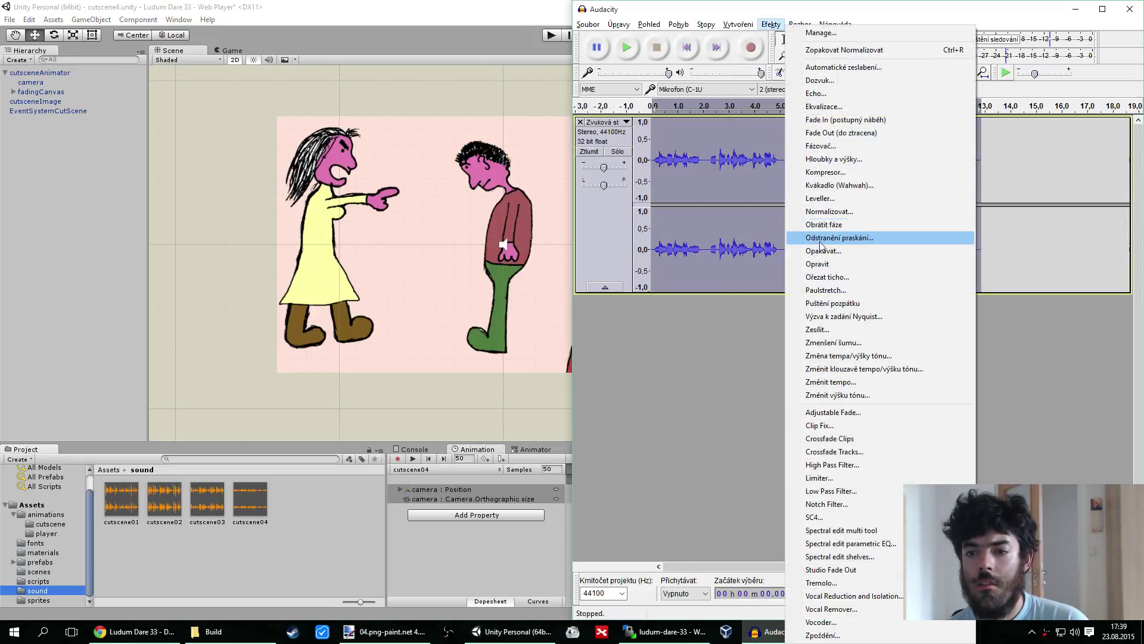
{"action": "left_click", "coordinate": [825, 210]}
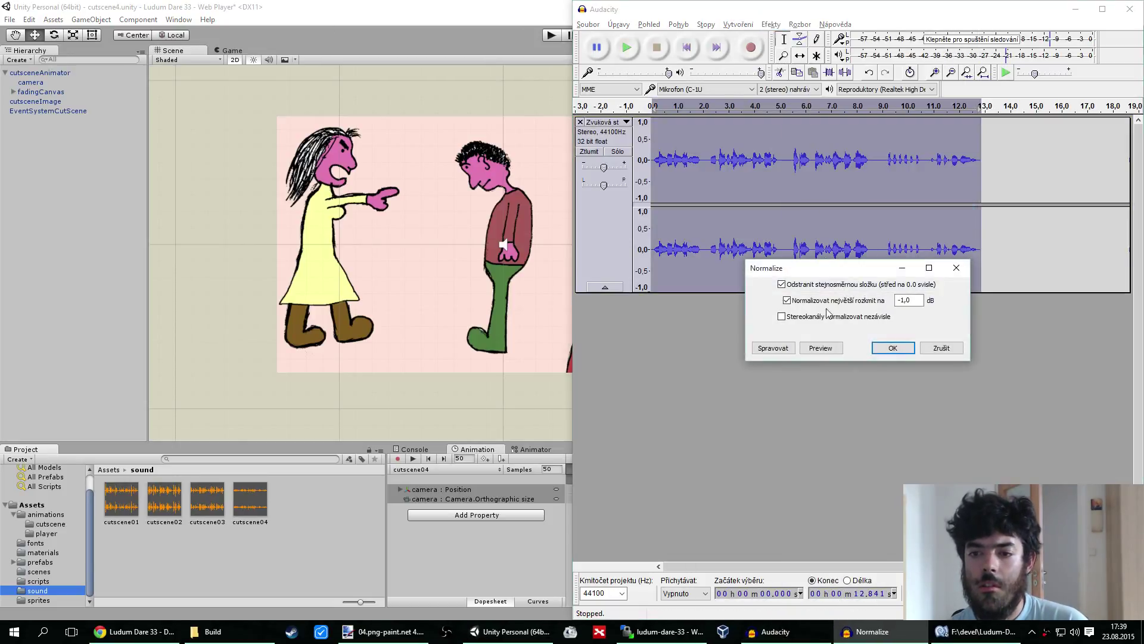
{"action": "left_click", "coordinate": [883, 351]}
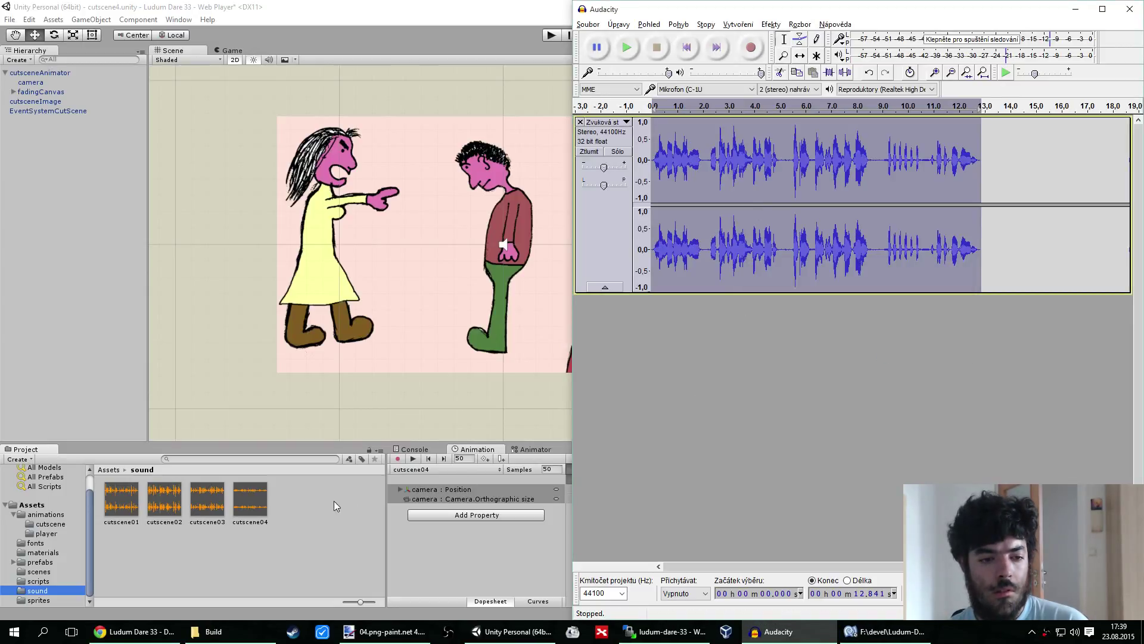
Export the normalized recording as WAV over the existing cutscene04 file in the sound folder
{"action": "left_click", "coordinate": [590, 24]}
{"action": "left_click", "coordinate": [644, 186]}
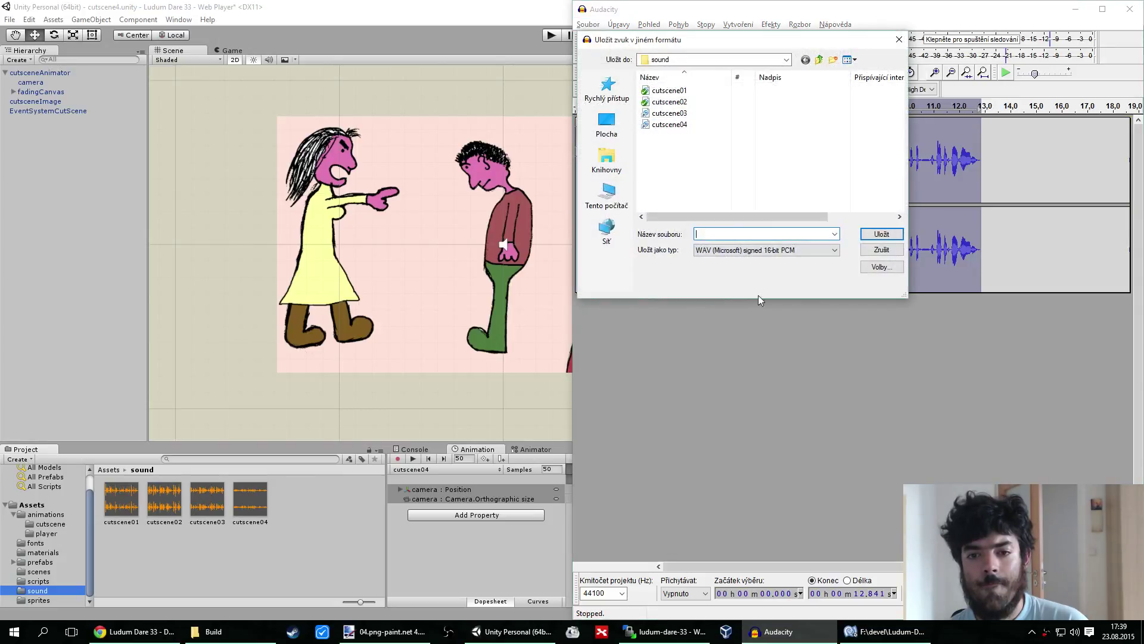
{"action": "left_click", "coordinate": [686, 125]}
{"action": "left_click", "coordinate": [885, 234]}
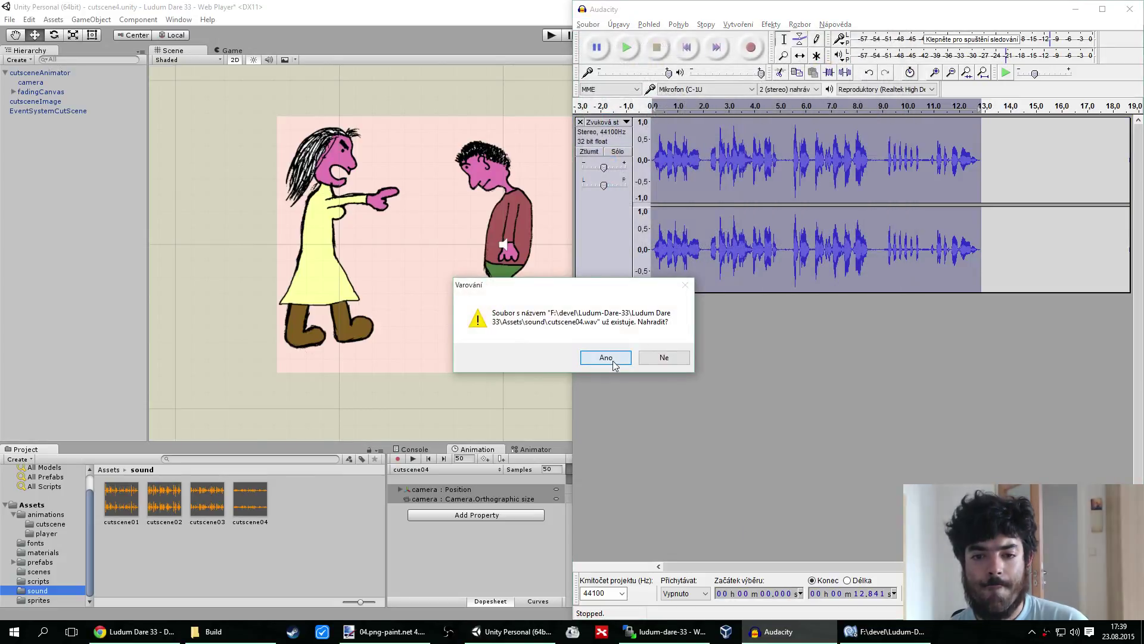
{"action": "left_click", "coordinate": [607, 357]}
{"action": "left_click", "coordinate": [653, 406]}
Switch to Unity and assign the cutscene04 sound as the audio clip of cutsceneAnimator's Audio Source
{"action": "left_click", "coordinate": [267, 538]}
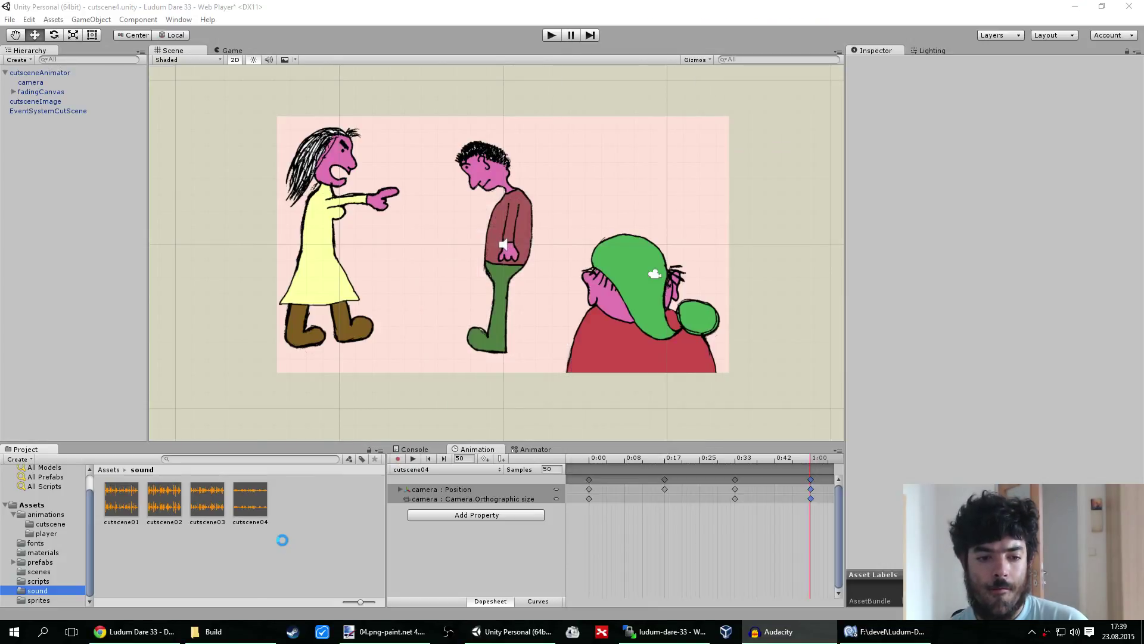
{"action": "left_click", "coordinate": [59, 73]}
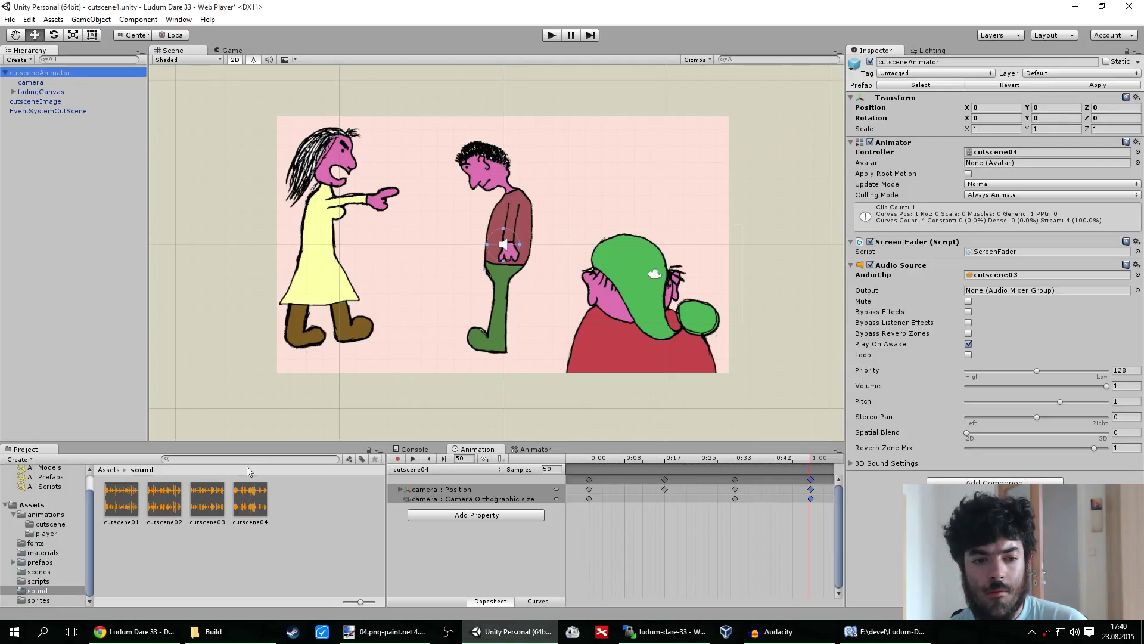
{"action": "left_click_drag", "start_coordinate": [247, 503], "coordinate": [844, 369]}
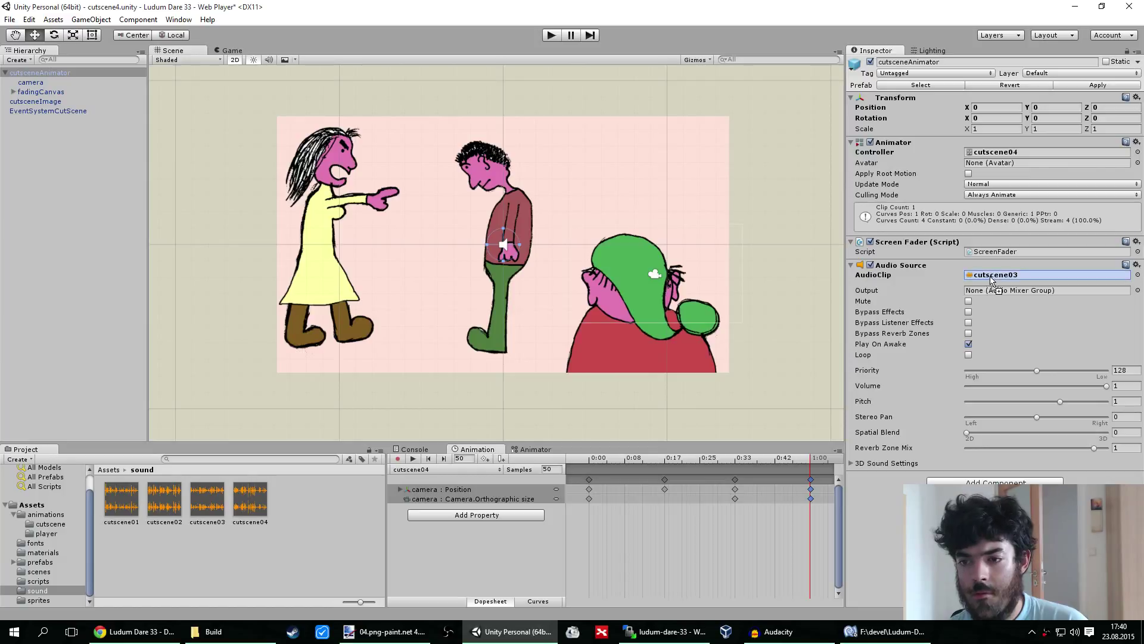
Deselect the object and run the cutscene4 scene to check its animation and voice-over, then stop playback
{"action": "left_click", "coordinate": [784, 227]}
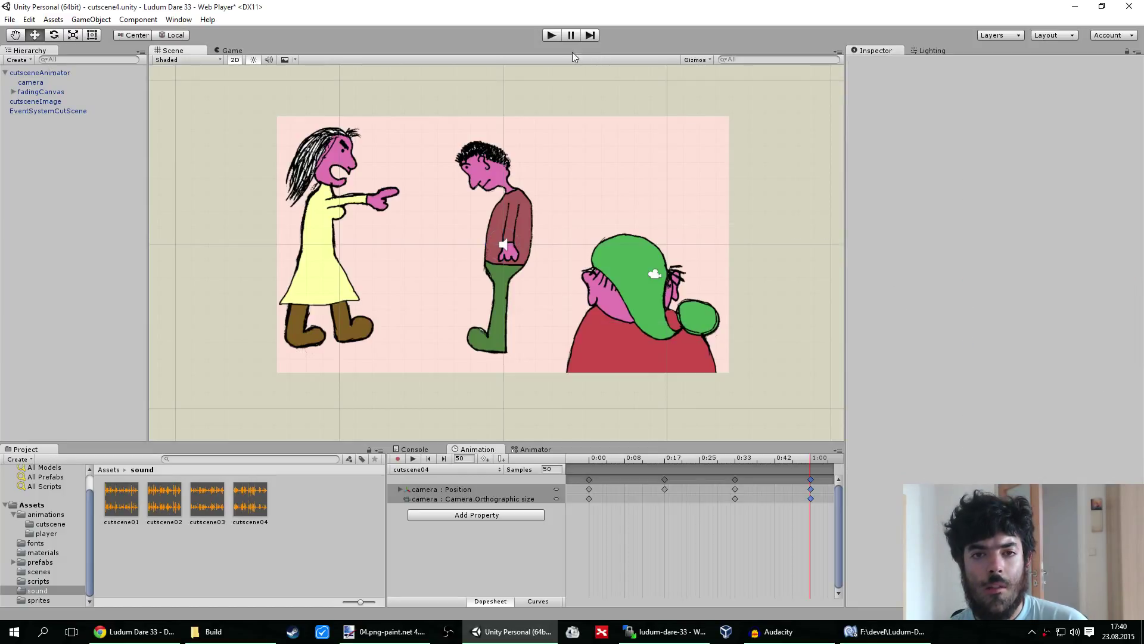
{"action": "left_click", "coordinate": [552, 36]}
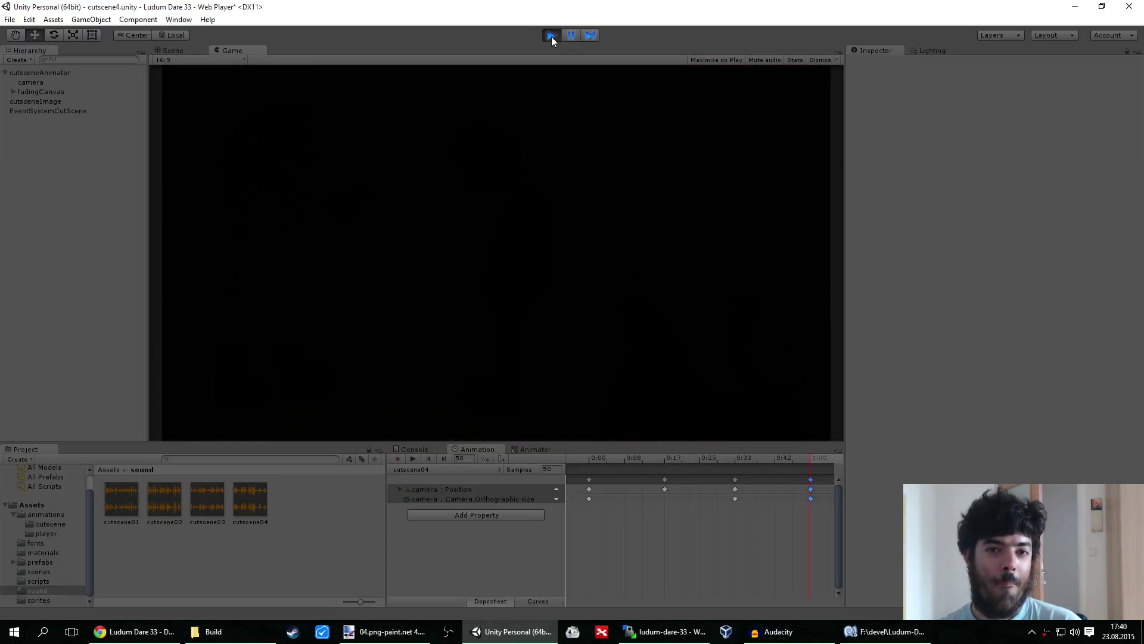
{"action": "left_click", "coordinate": [551, 37]}
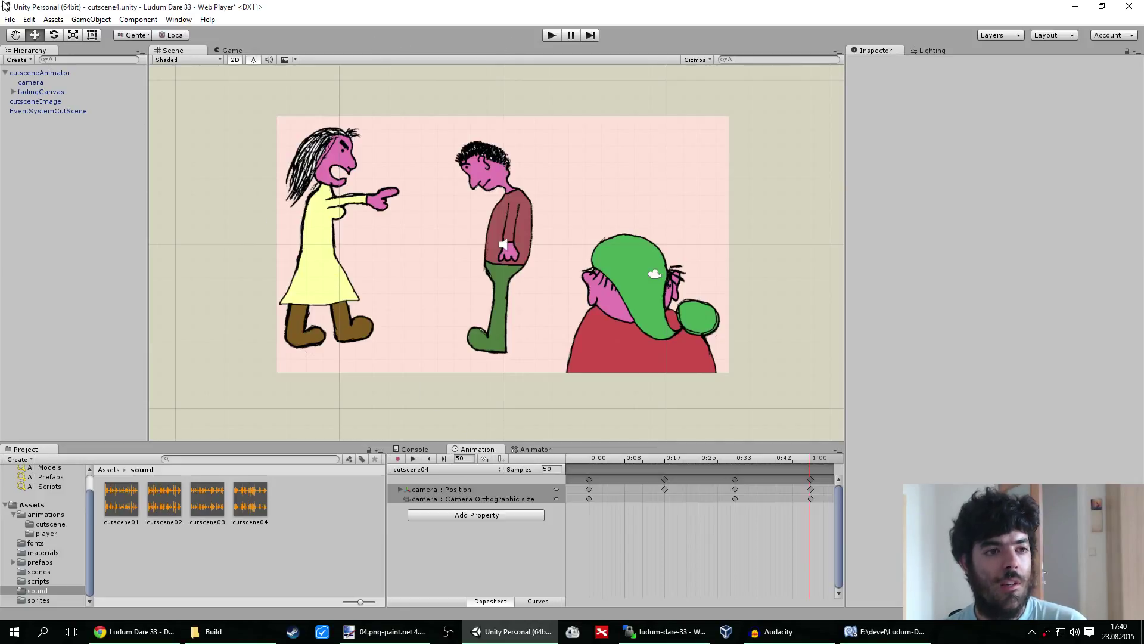
Add the cutscene4 scene to the build between level1 and level2, and save the scene
{"action": "left_click", "coordinate": [10, 19]}
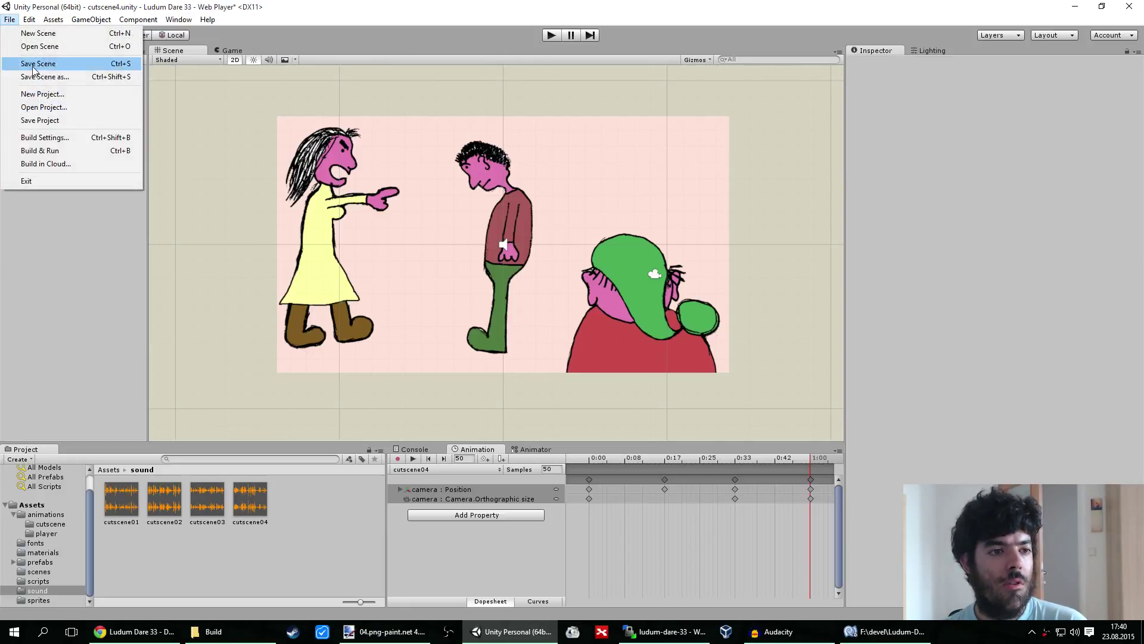
{"action": "left_click", "coordinate": [47, 138]}
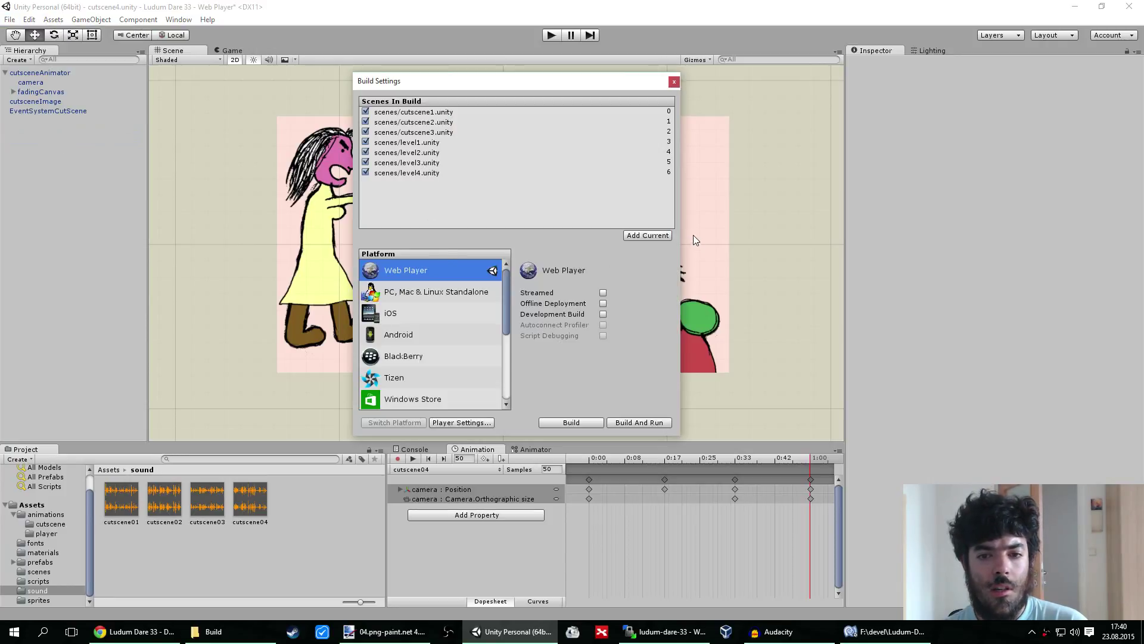
{"action": "left_click_drag", "start_coordinate": [430, 183], "coordinate": [433, 152]}
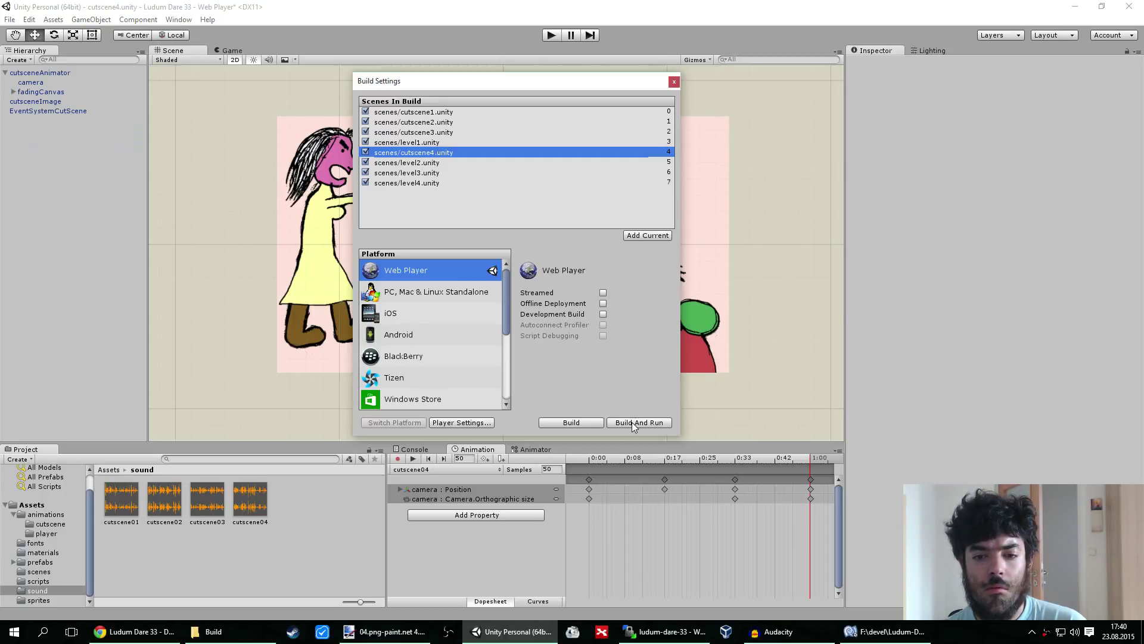
{"action": "left_click", "coordinate": [674, 82]}
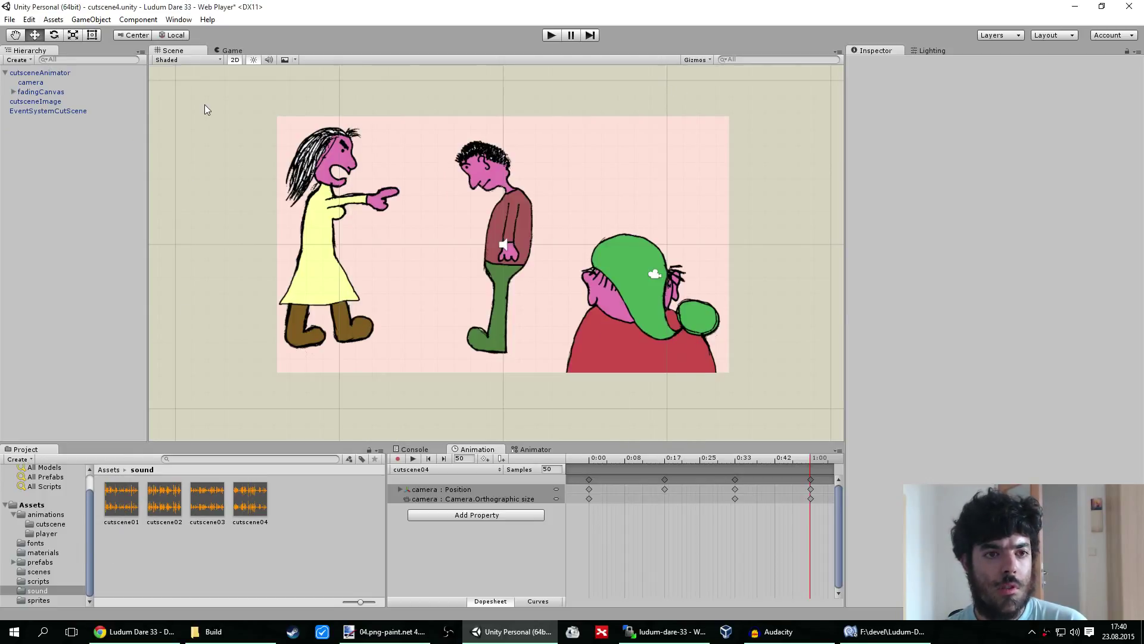
{"action": "key", "text": "ctrl+s"}
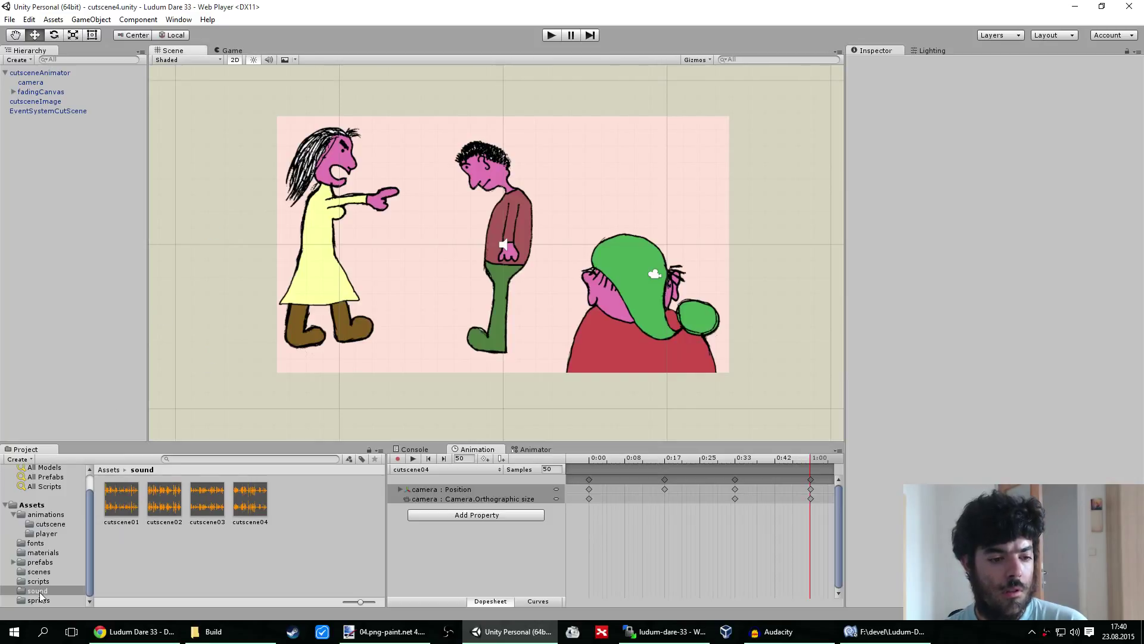
Try to open the cutscene3 scene from the scenes folder and run it
{"action": "left_click", "coordinate": [39, 572]}
{"action": "double_click", "coordinate": [216, 506]}
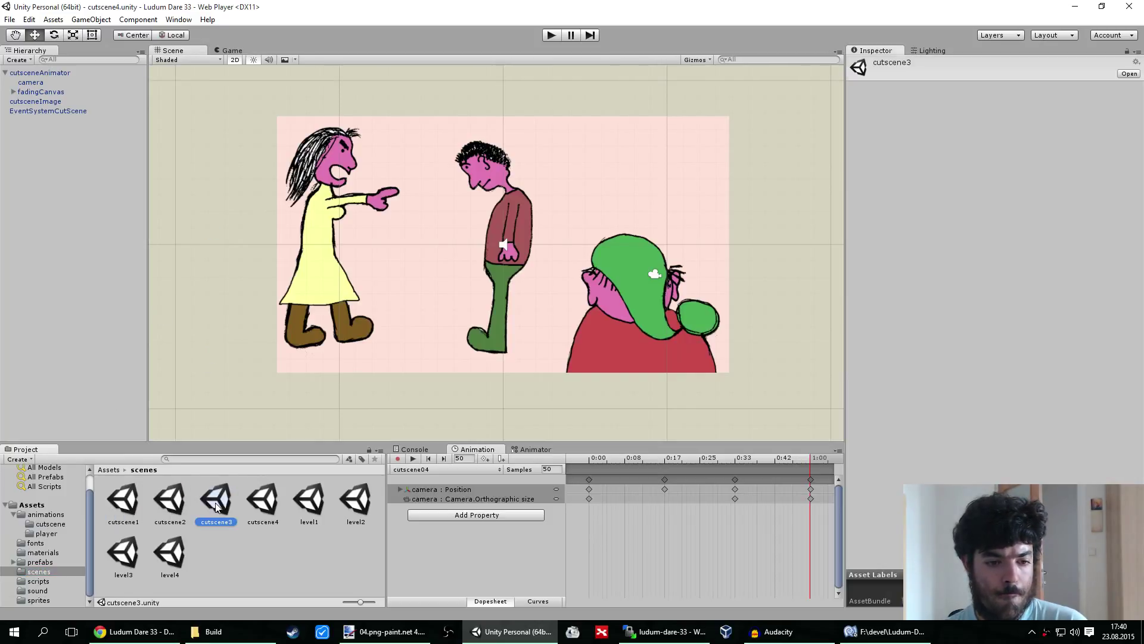
{"action": "left_click", "coordinate": [552, 35]}
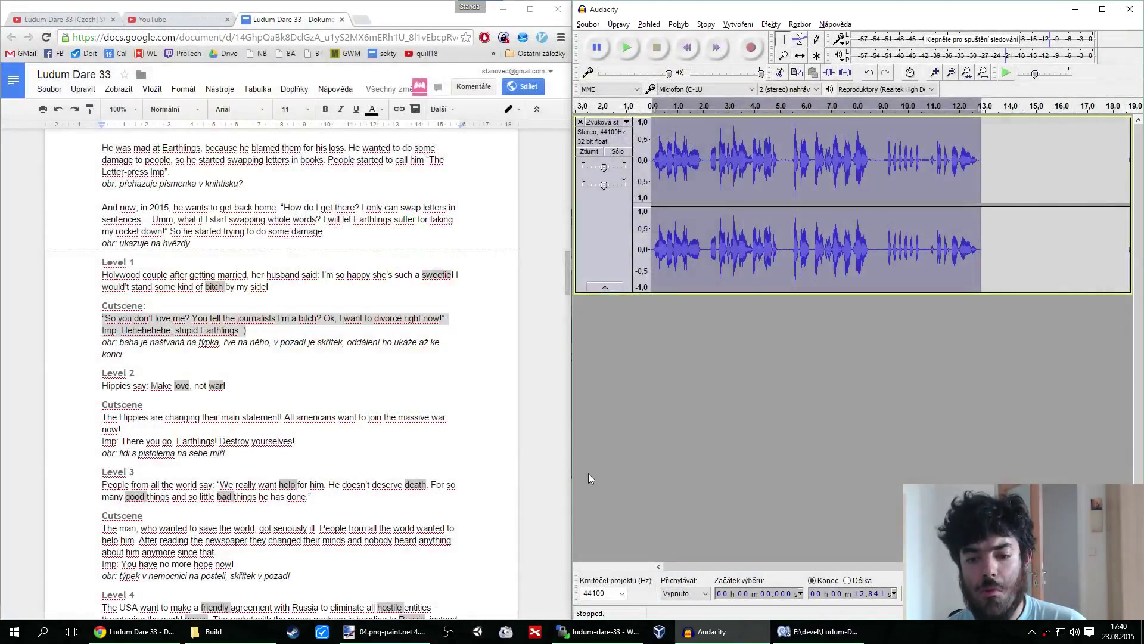
Relaunch Unity and look over the YouTube live stream pages in the browser while the project loads
{"action": "left_click", "coordinate": [478, 631]}
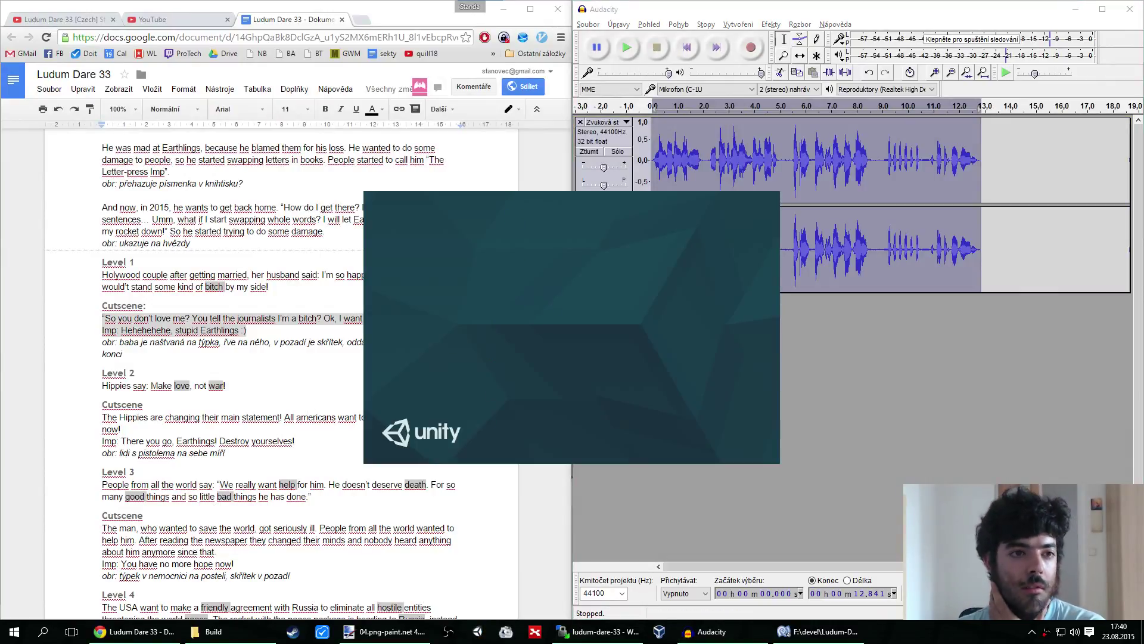
{"action": "left_click", "coordinate": [211, 20]}
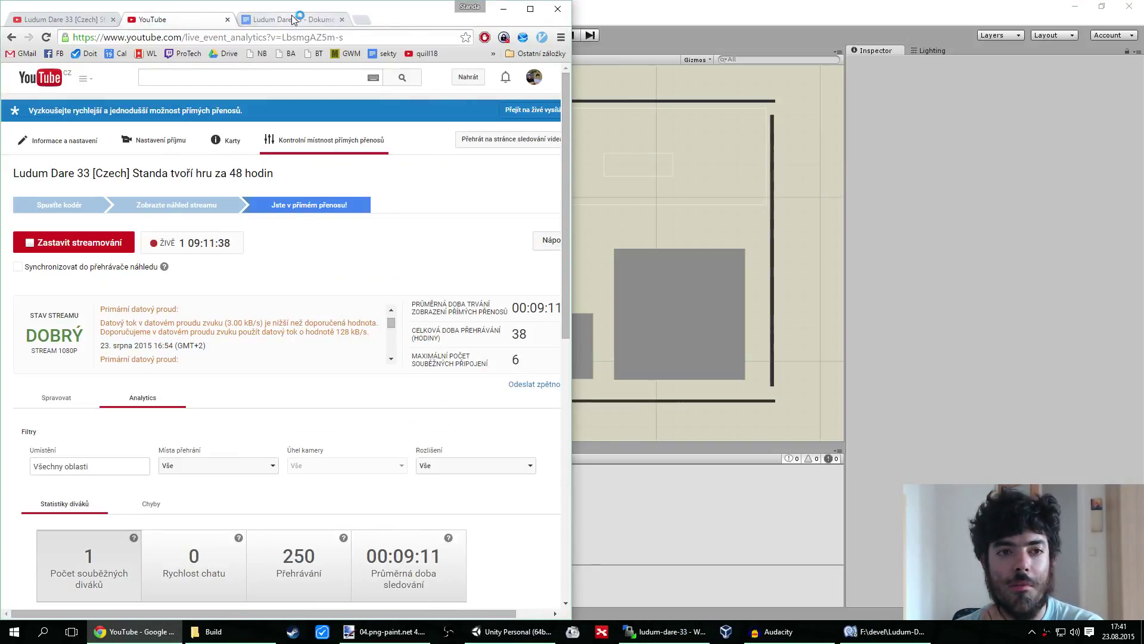
{"action": "left_click", "coordinate": [84, 18]}
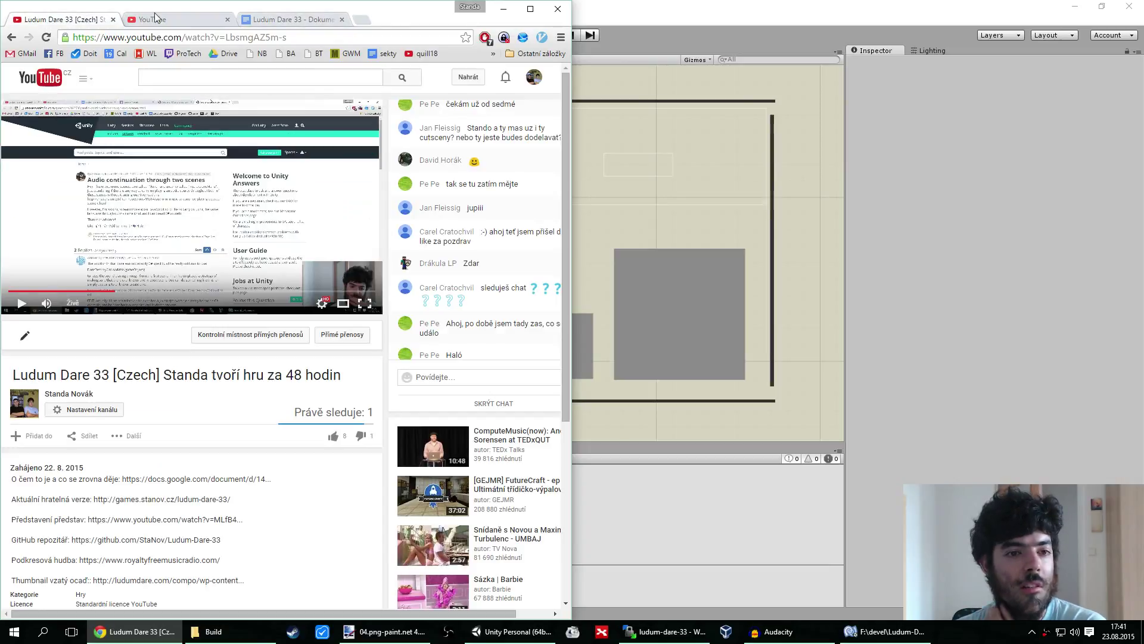
{"action": "left_click", "coordinate": [291, 21]}
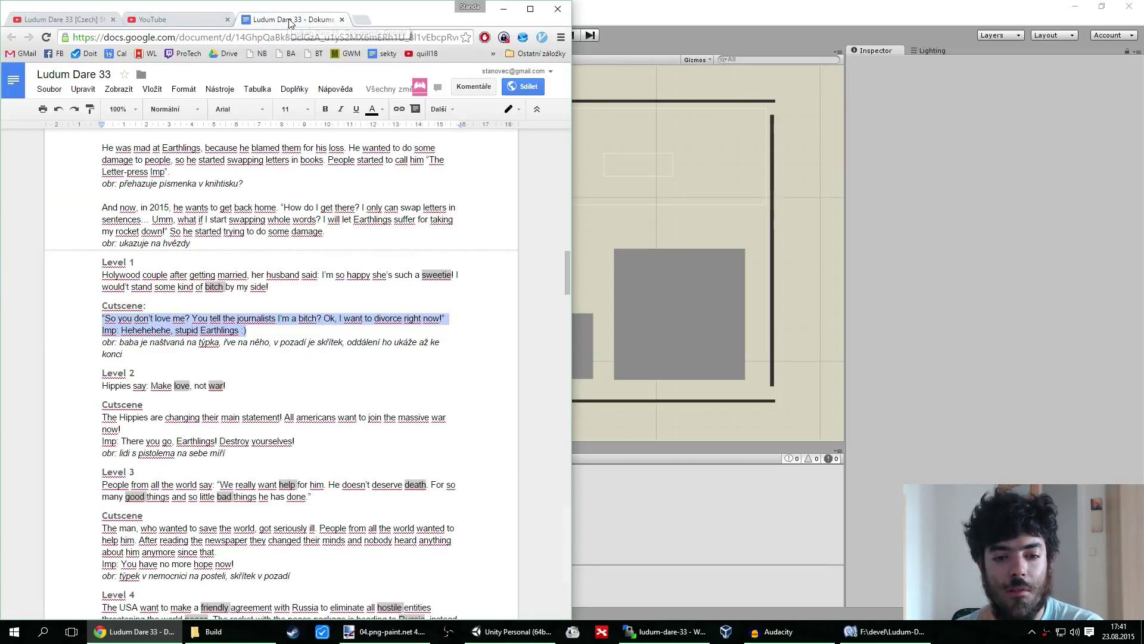
{"action": "left_click", "coordinate": [751, 5]}
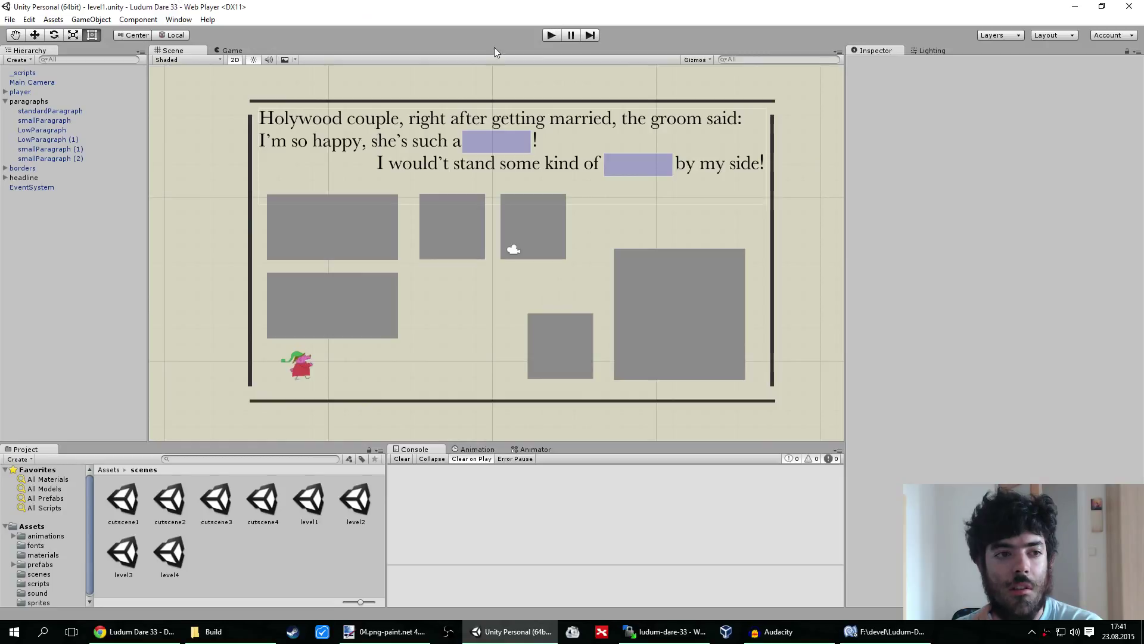
Open the cutscene3 scene, run it, and play level 1 through to the end, swapping the sentence's words
{"action": "double_click", "coordinate": [216, 500]}
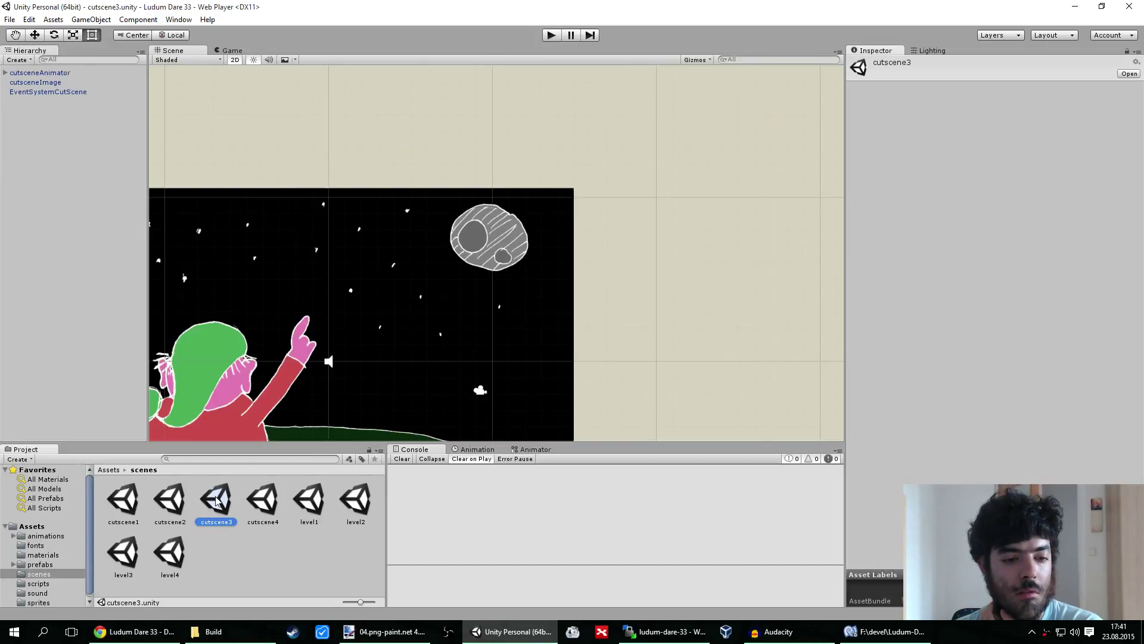
{"action": "left_click", "coordinate": [551, 36]}
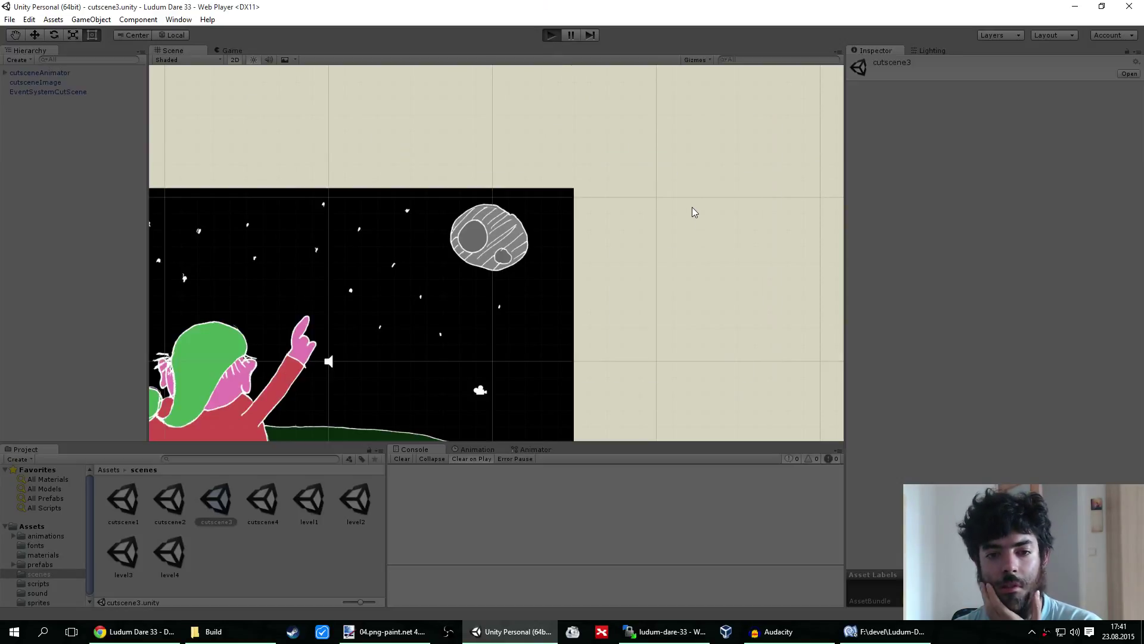
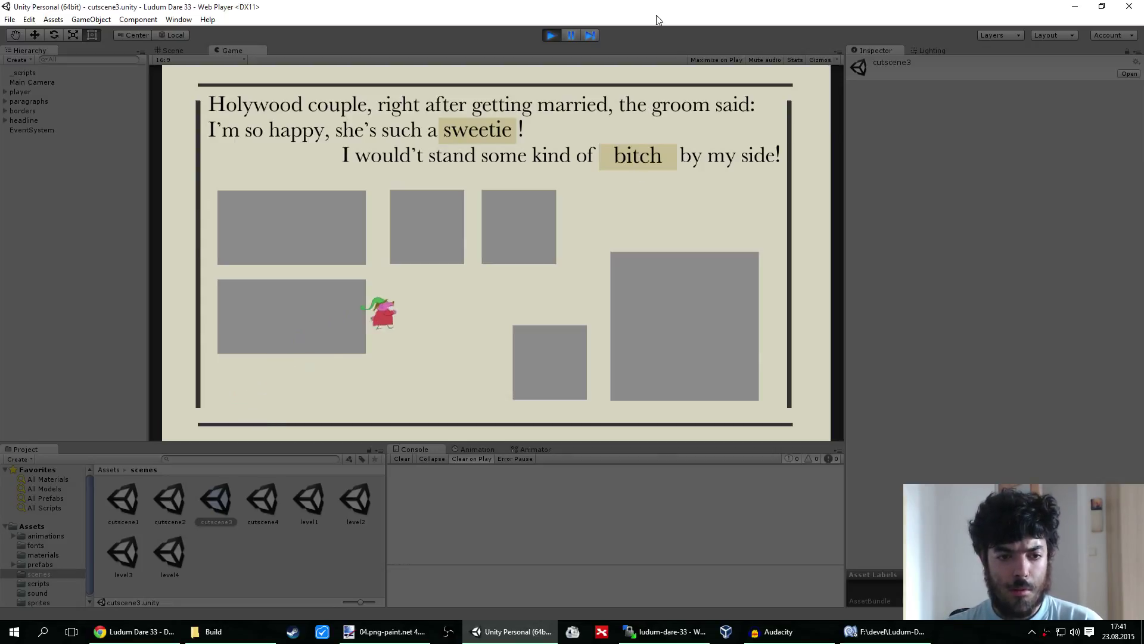
{"action": "key", "text": "Right"}
{"action": "key", "text": "Down"}
{"action": "key", "text": "Up"}
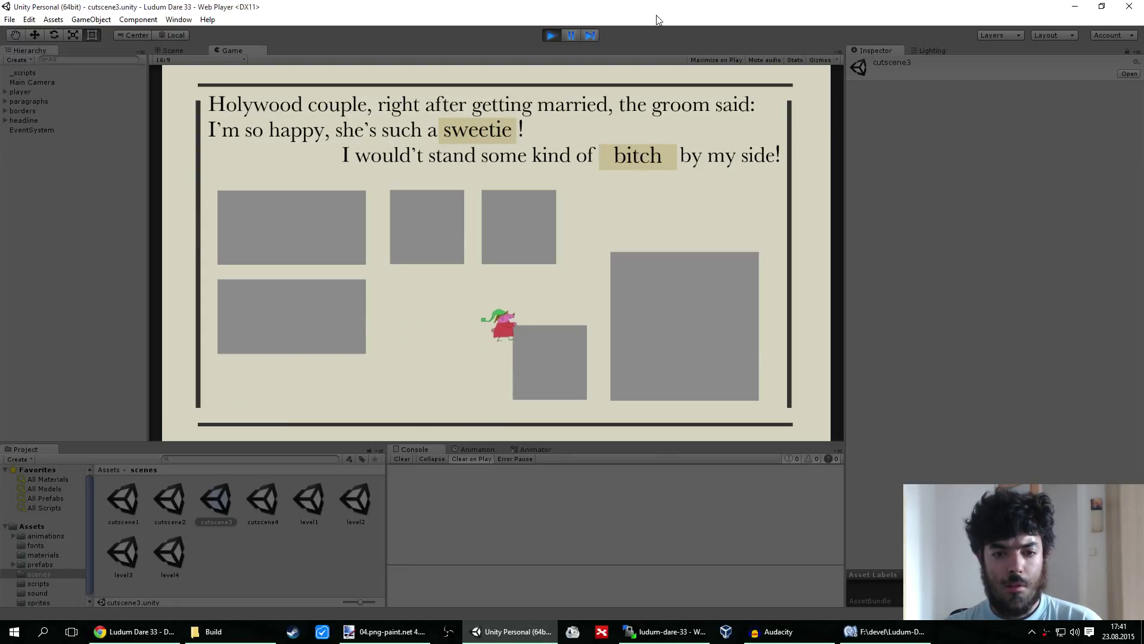
{"action": "key", "text": "Right"}
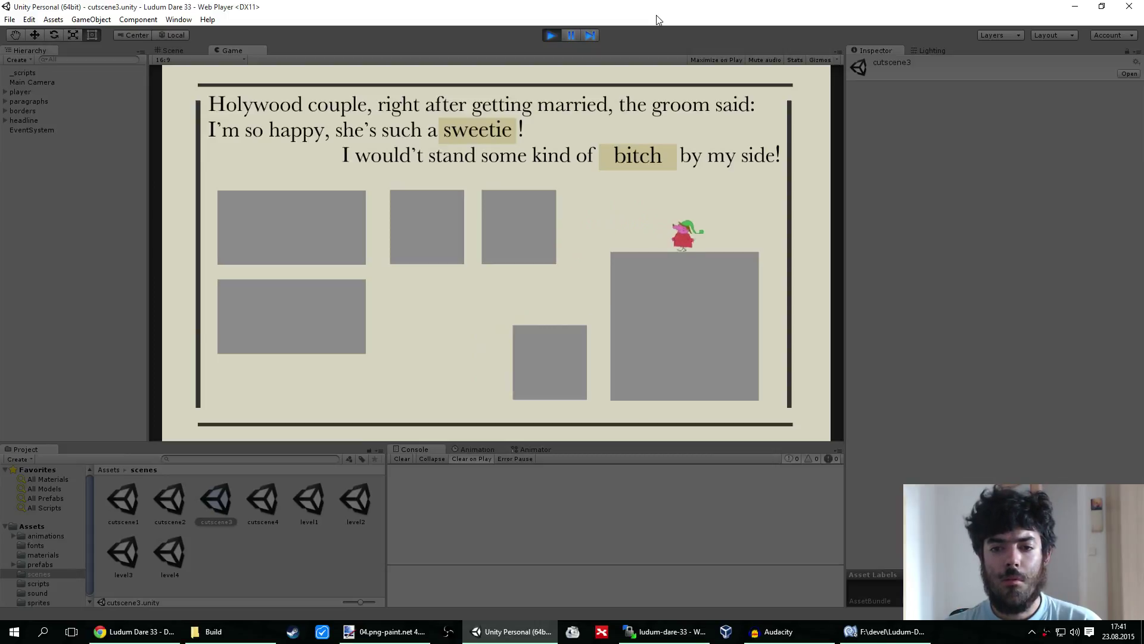
{"action": "key", "text": "Up"}
{"action": "key", "text": "Left"}
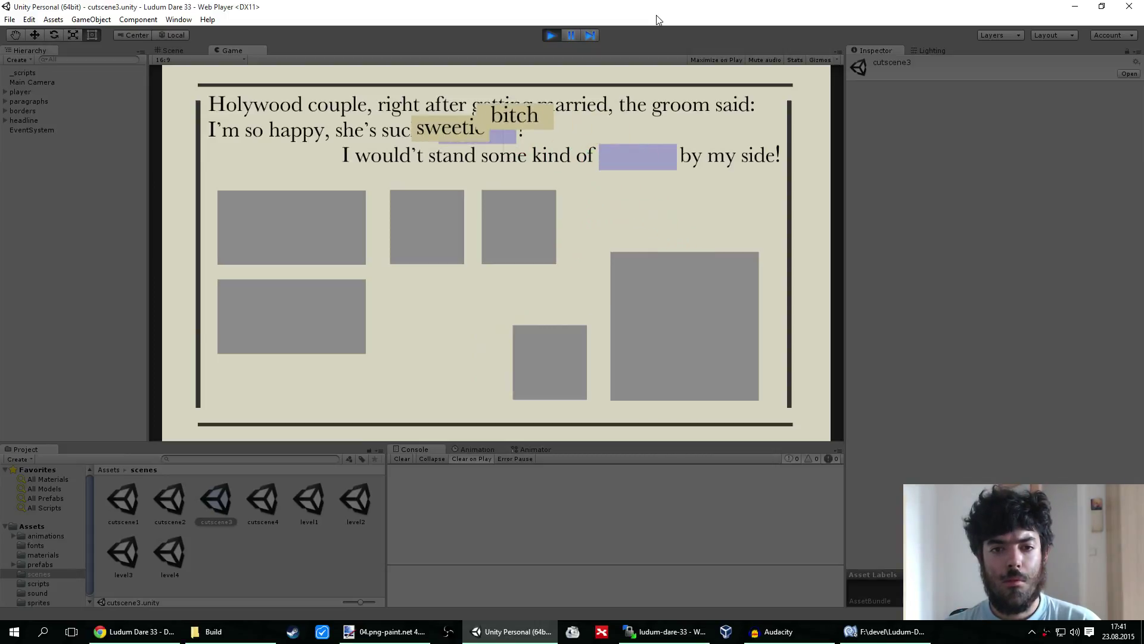
{"action": "key", "text": "Right"}
{"action": "key", "text": "Up"}
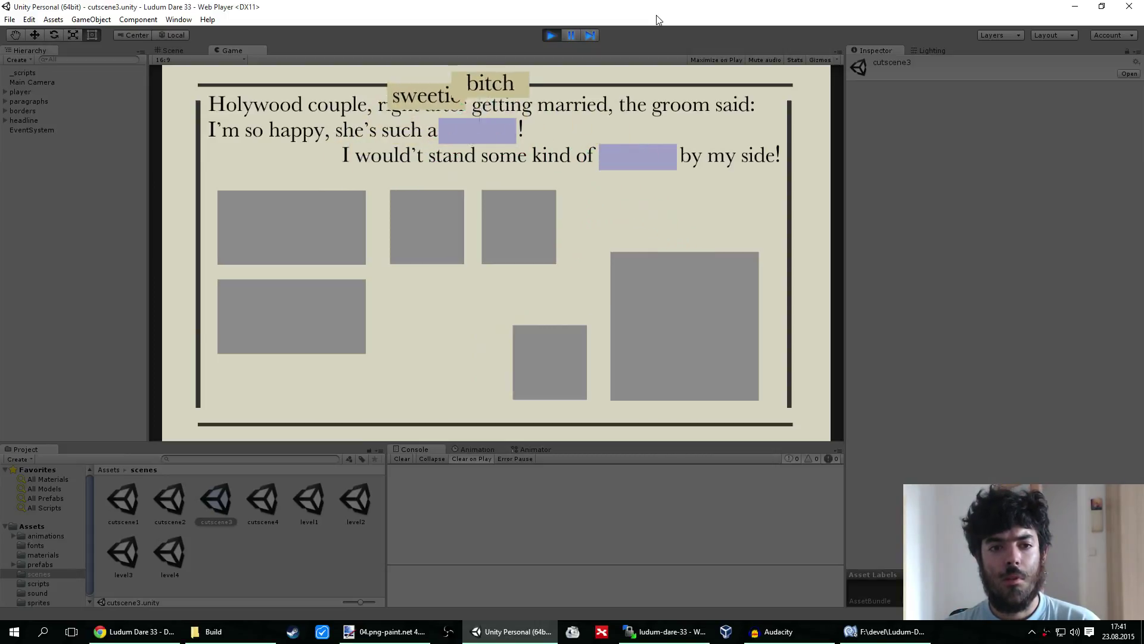
{"action": "key", "text": "Right"}
{"action": "key", "text": "Up"}
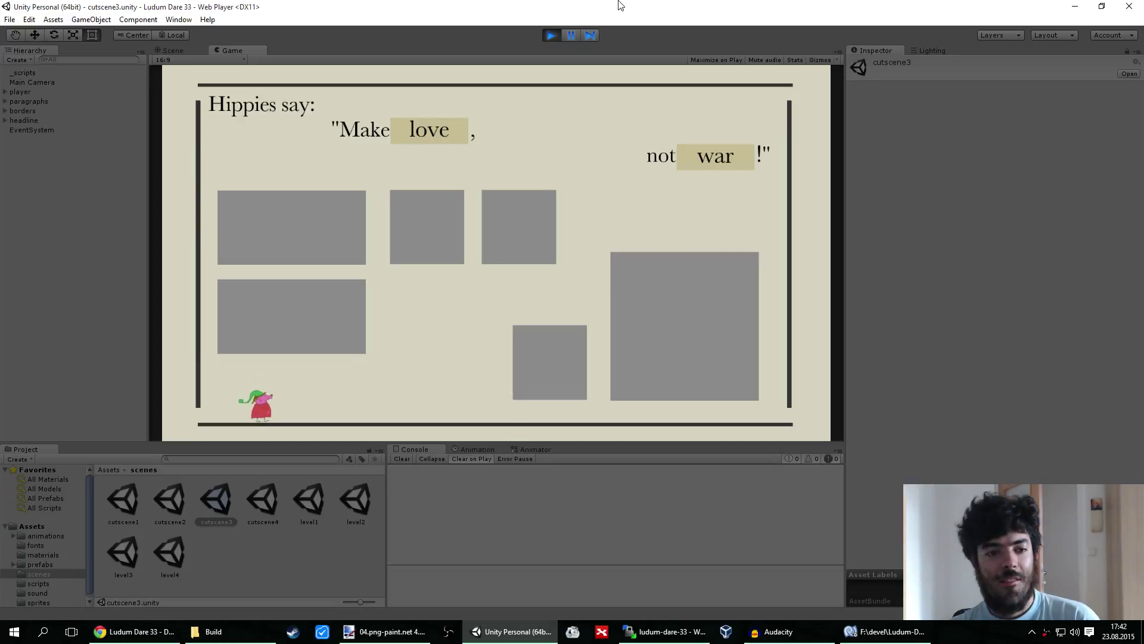
Try out level 2 by moving the imp across the blocks, stop playback, and select the cutscene4 scene asset
{"action": "key", "text": "Right"}
{"action": "key", "text": "space"}
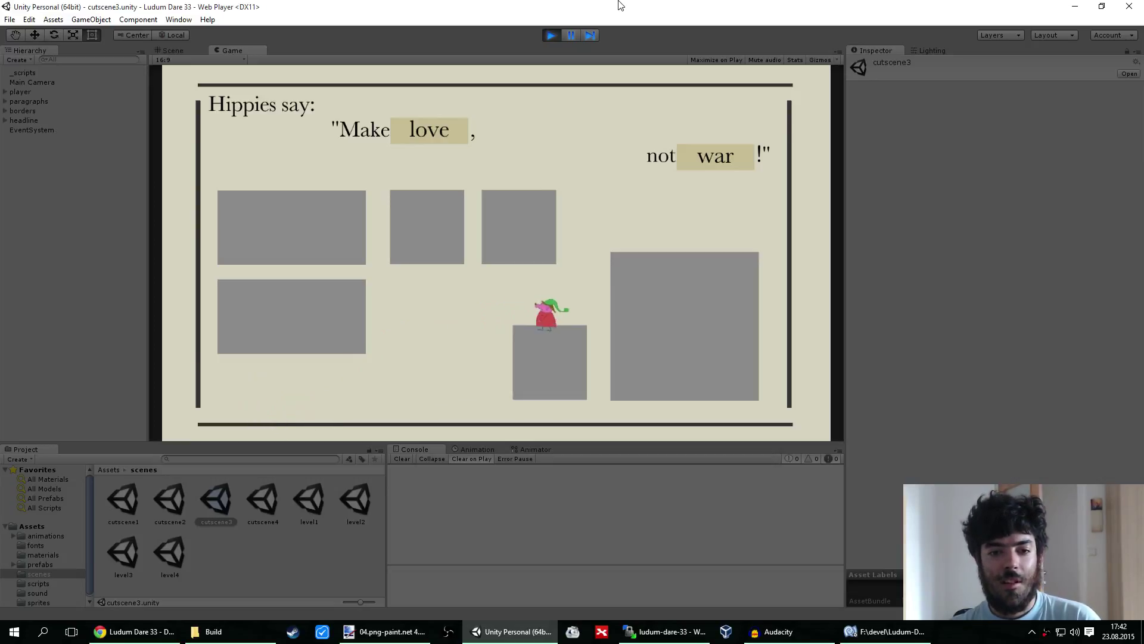
{"action": "key", "text": "Right"}
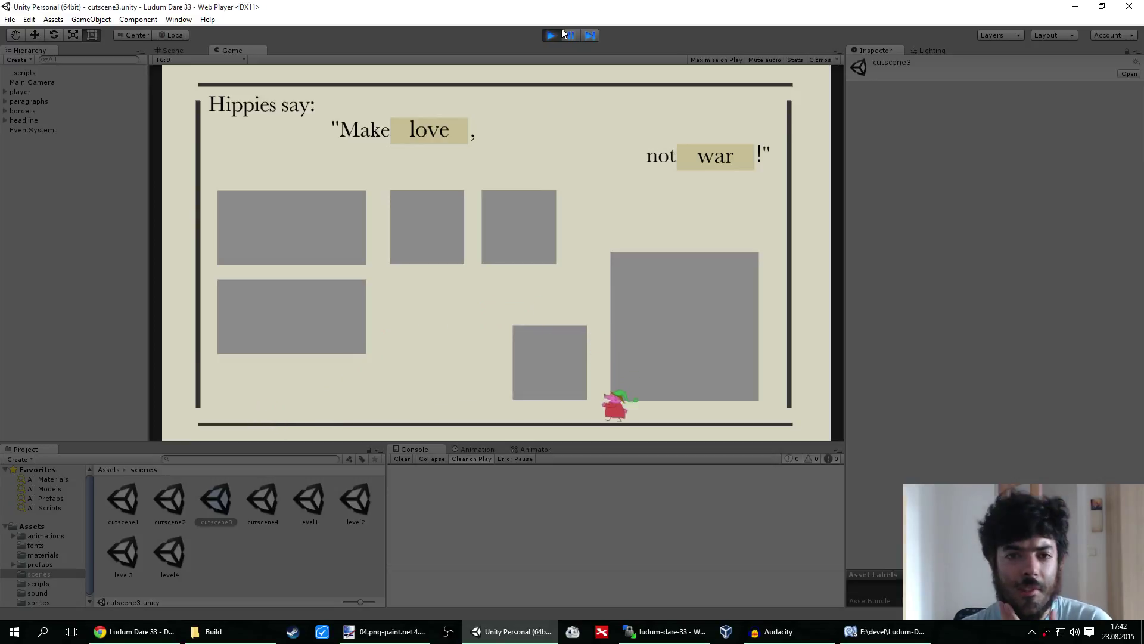
{"action": "left_click", "coordinate": [550, 36]}
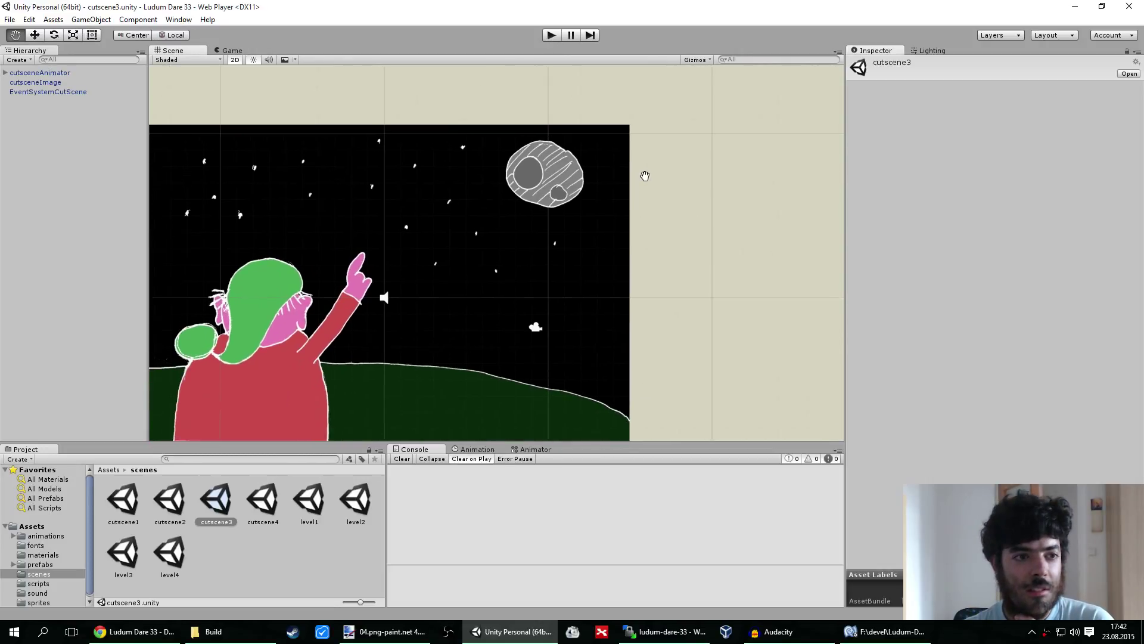
{"action": "middle_click_drag", "start_coordinate": [645, 175], "coordinate": [662, 159]}
{"action": "left_click", "coordinate": [268, 514]}
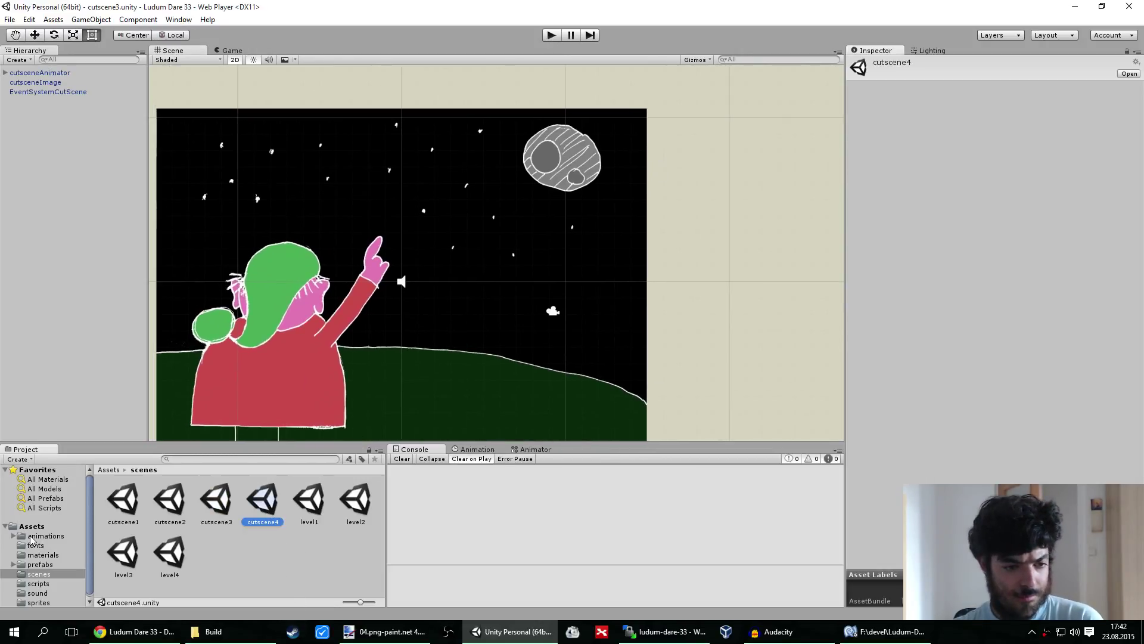
Switch to drawing 05 in paint.net and save it as the flattened PNG 05 in the project's Assets/sprites folder
{"action": "left_click", "coordinate": [882, 632]}
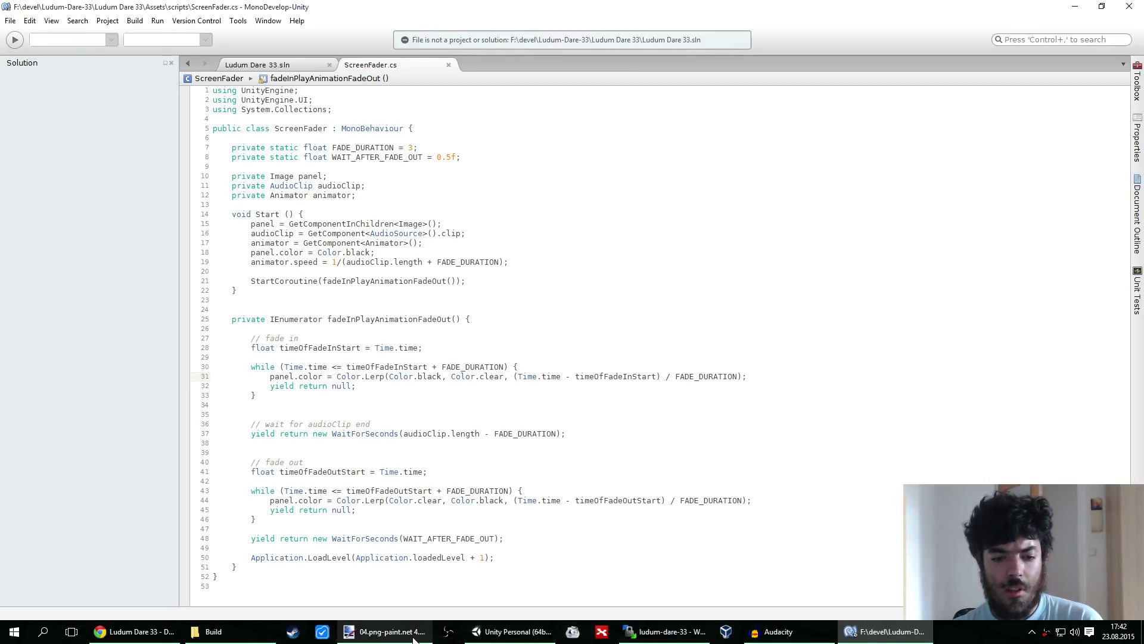
{"action": "mouse_move", "coordinate": [413, 639]}
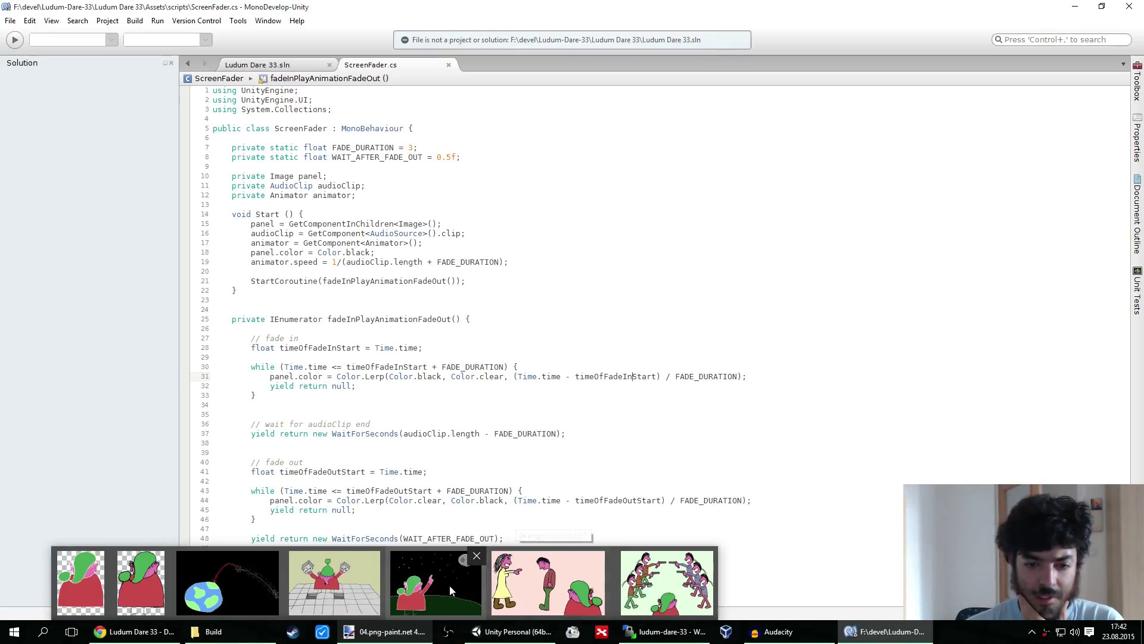
{"action": "left_click", "coordinate": [667, 583]}
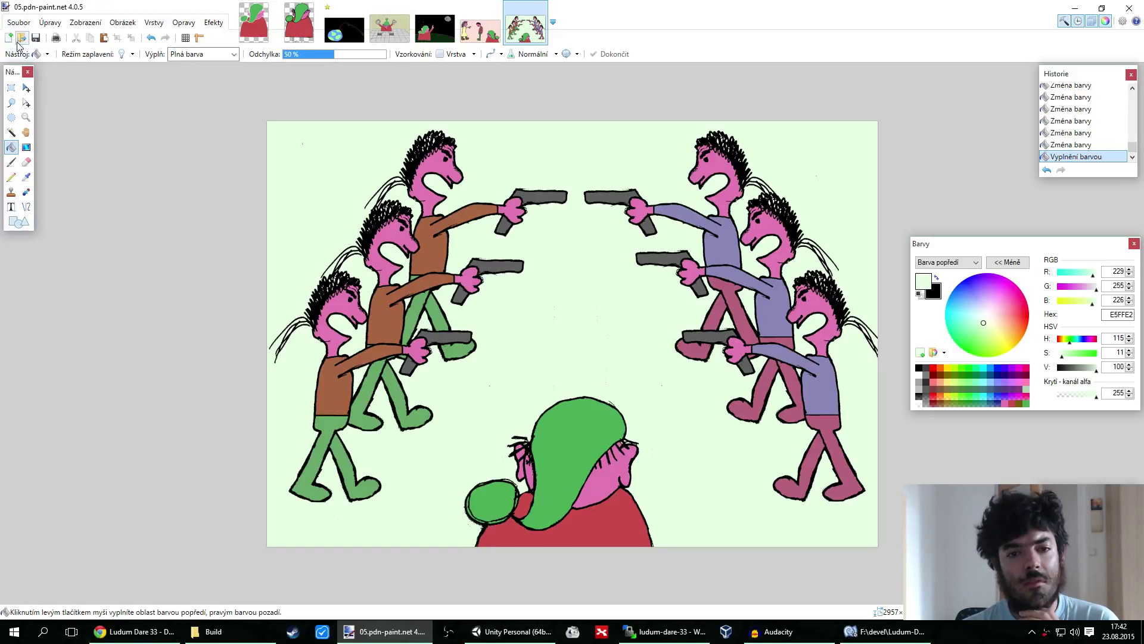
{"action": "left_click", "coordinate": [18, 23]}
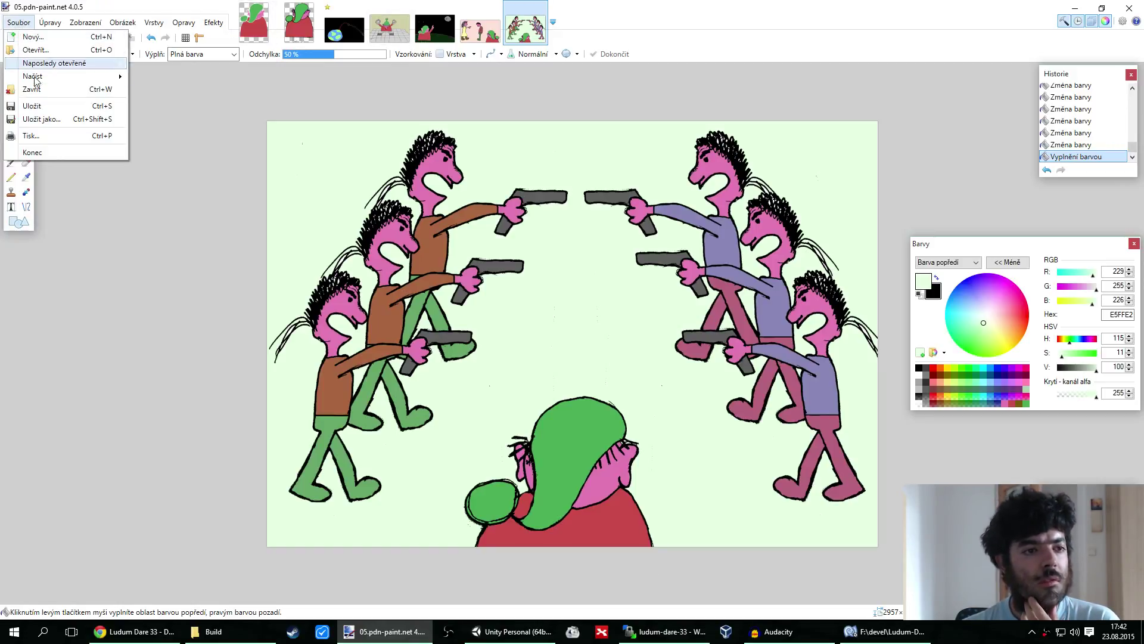
{"action": "left_click", "coordinate": [24, 115]}
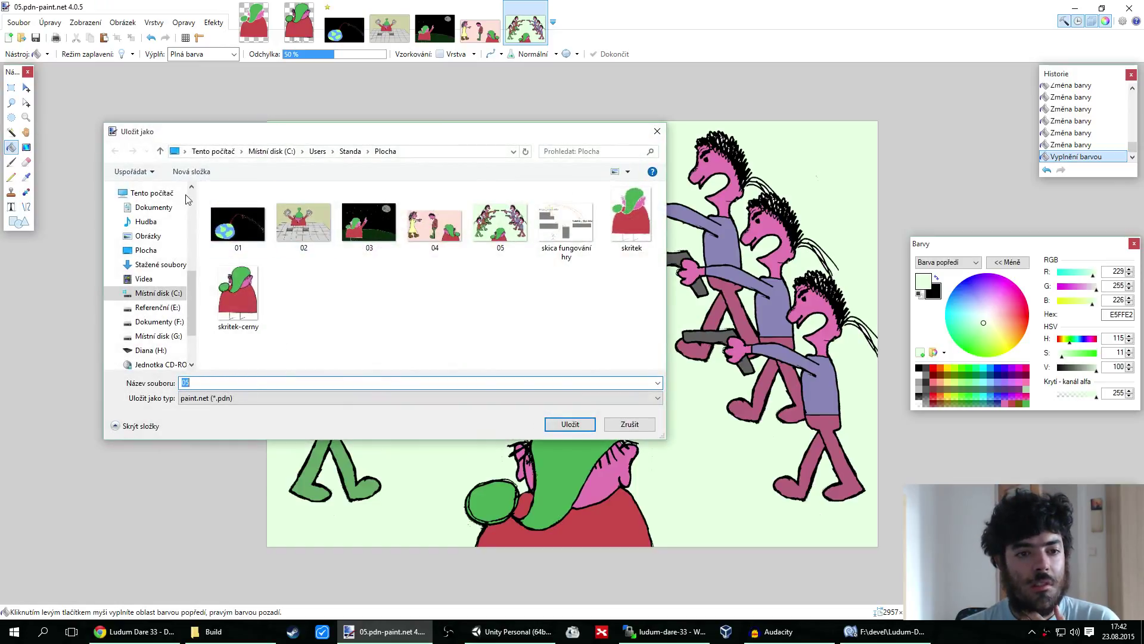
{"action": "scroll", "coordinate": [188, 238], "scroll_direction": "up", "scroll_amount": 5}
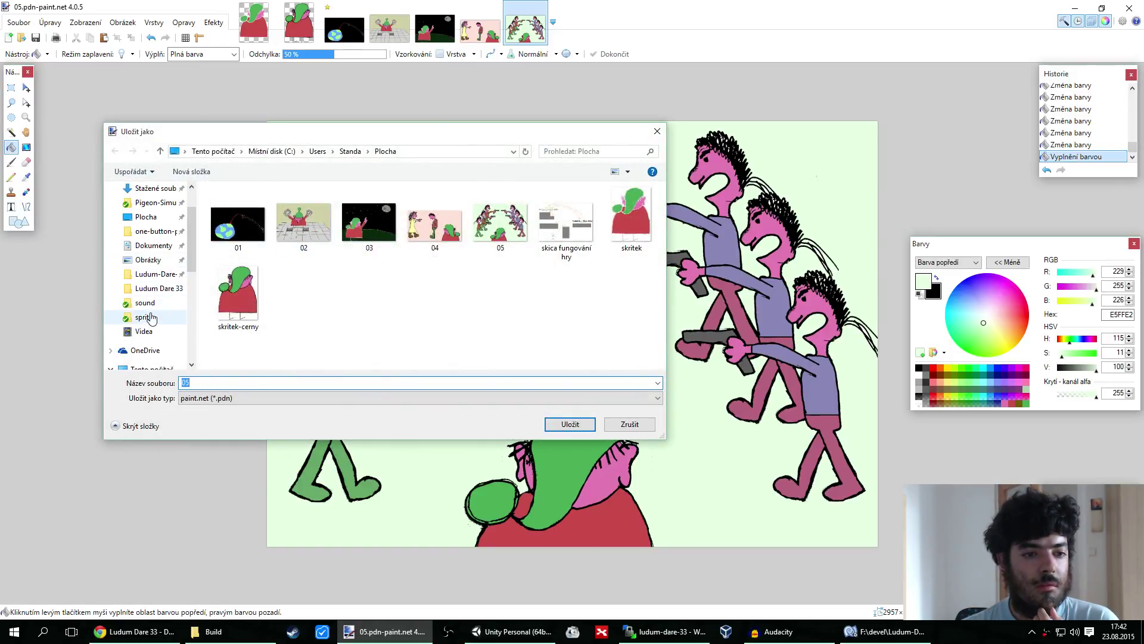
{"action": "left_click", "coordinate": [151, 317]}
{"action": "left_click", "coordinate": [233, 398]}
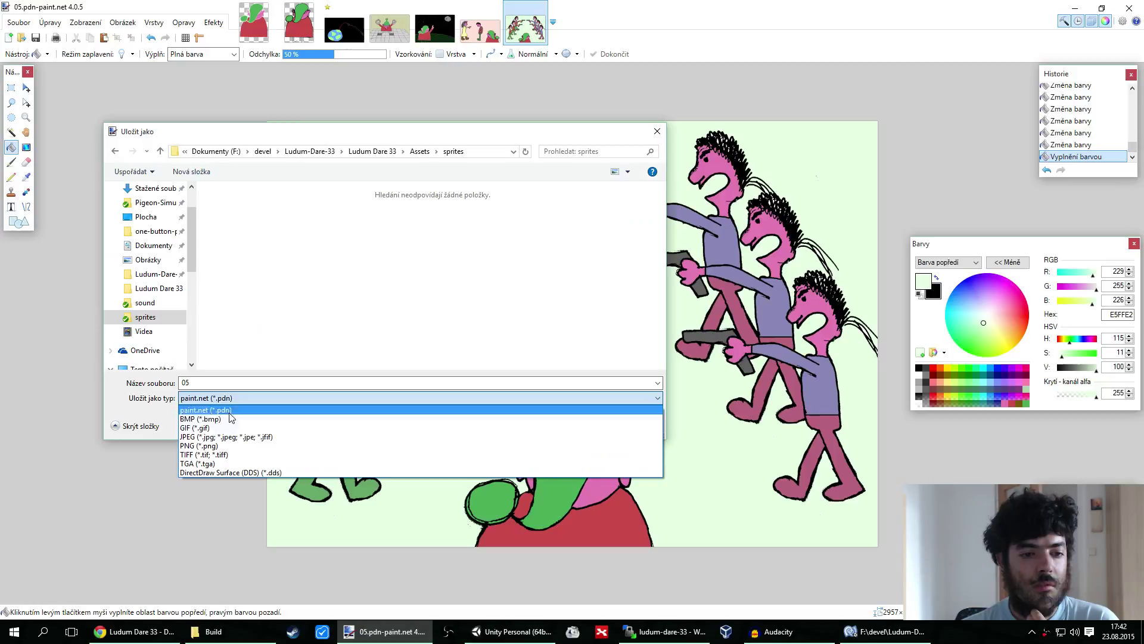
{"action": "left_click", "coordinate": [229, 447]}
{"action": "left_click", "coordinate": [570, 424]}
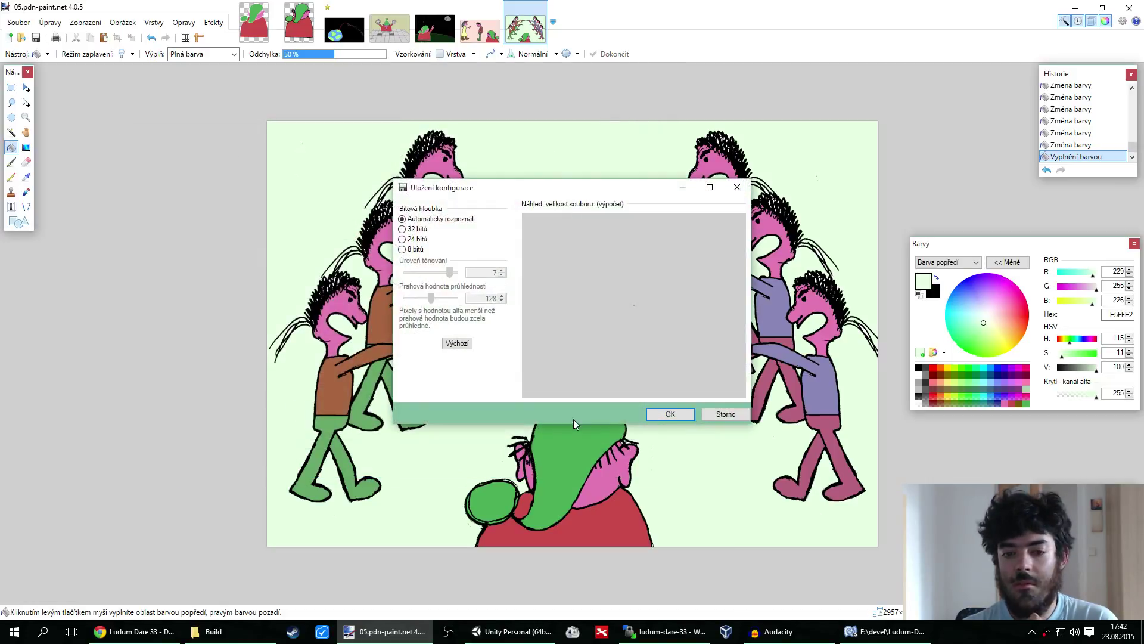
{"action": "left_click", "coordinate": [670, 414]}
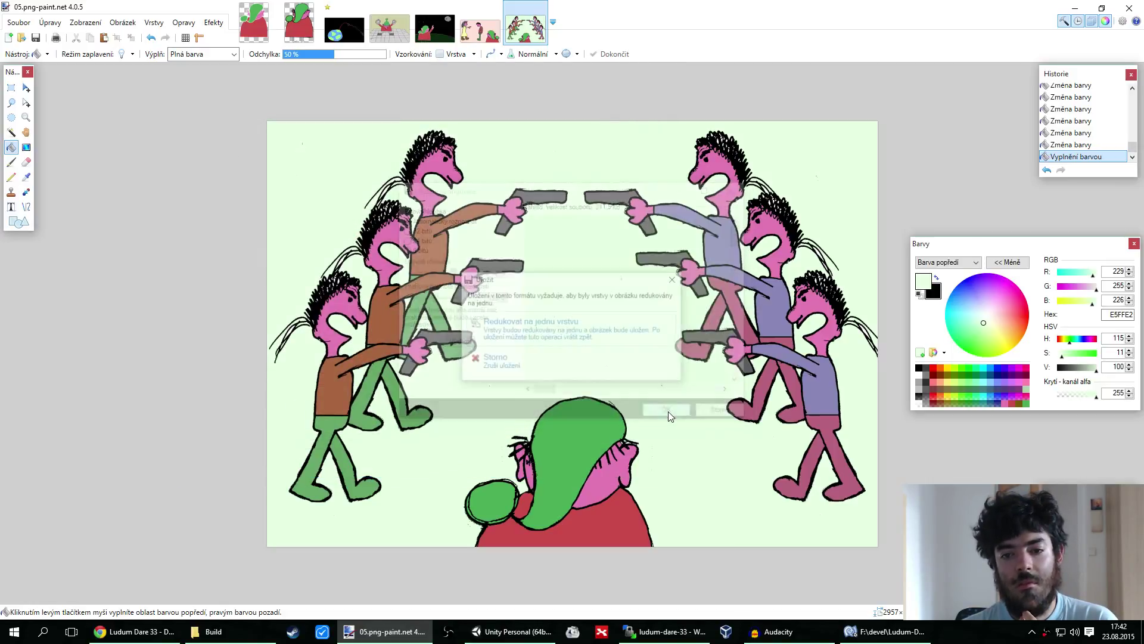
{"action": "left_click", "coordinate": [569, 335]}
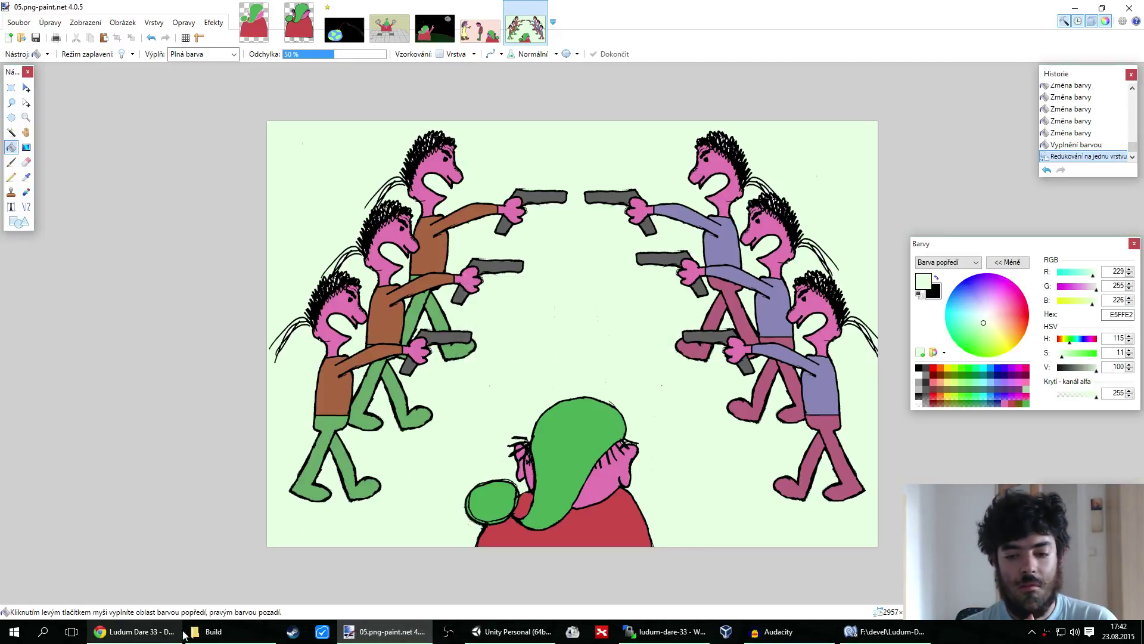
Return to Unity to let it import the new sprite, and clear the asset selection
{"action": "mouse_move", "coordinate": [508, 629]}
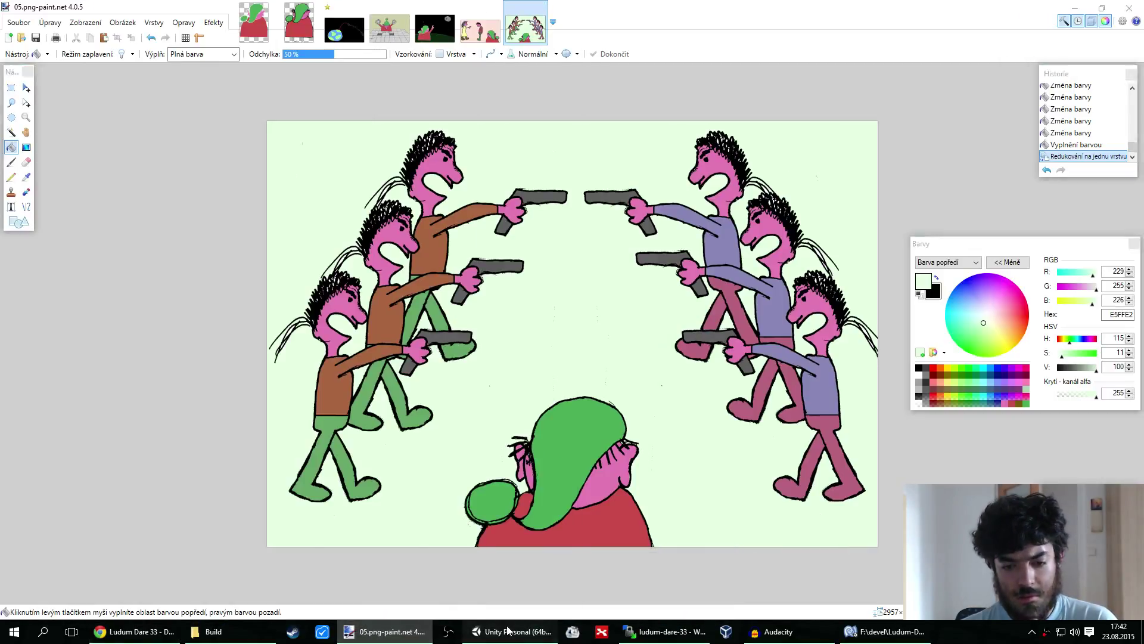
{"action": "left_click", "coordinate": [511, 631]}
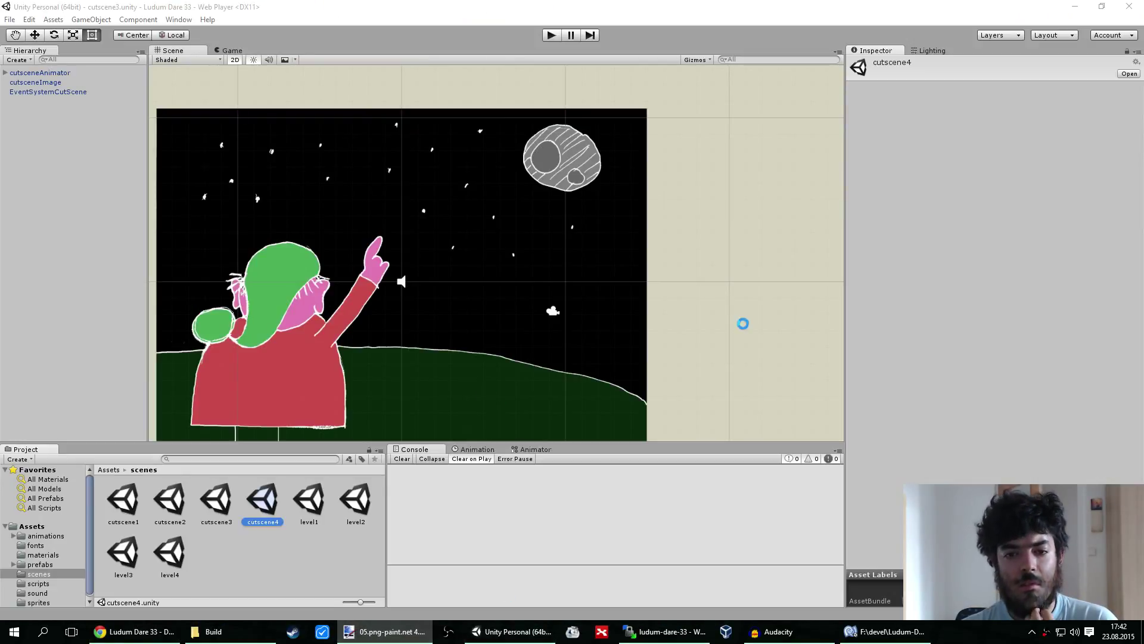
{"action": "left_click", "coordinate": [668, 314]}
{"action": "middle_click_drag", "start_coordinate": [553, 360], "coordinate": [581, 325]}
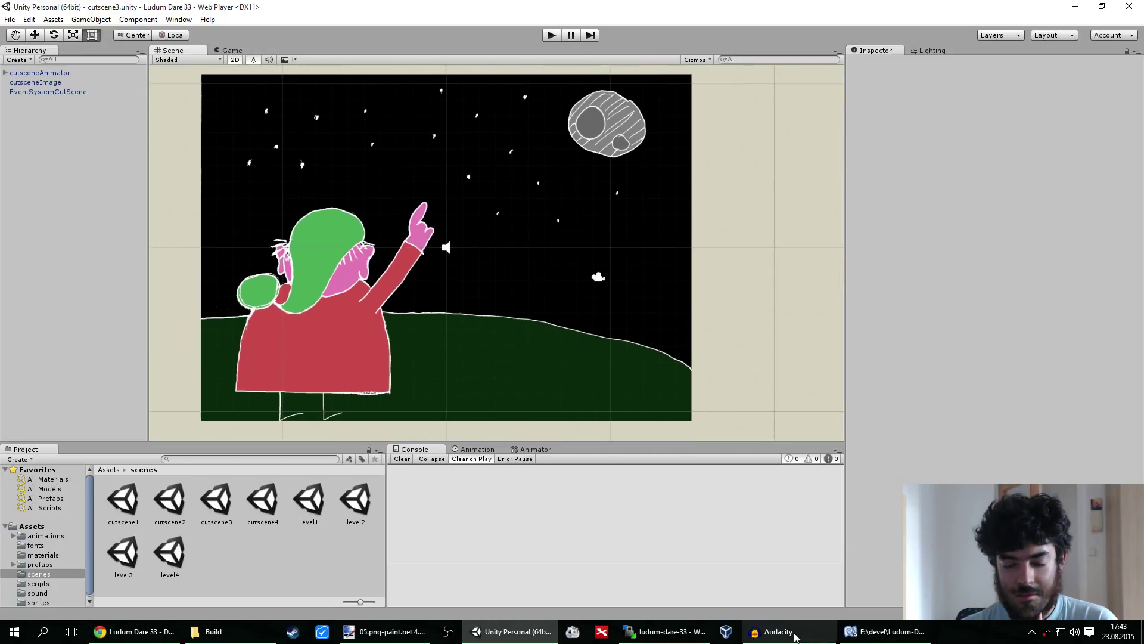
Switch to Audacity and remove the previous voice-over track
{"action": "left_click", "coordinate": [774, 631]}
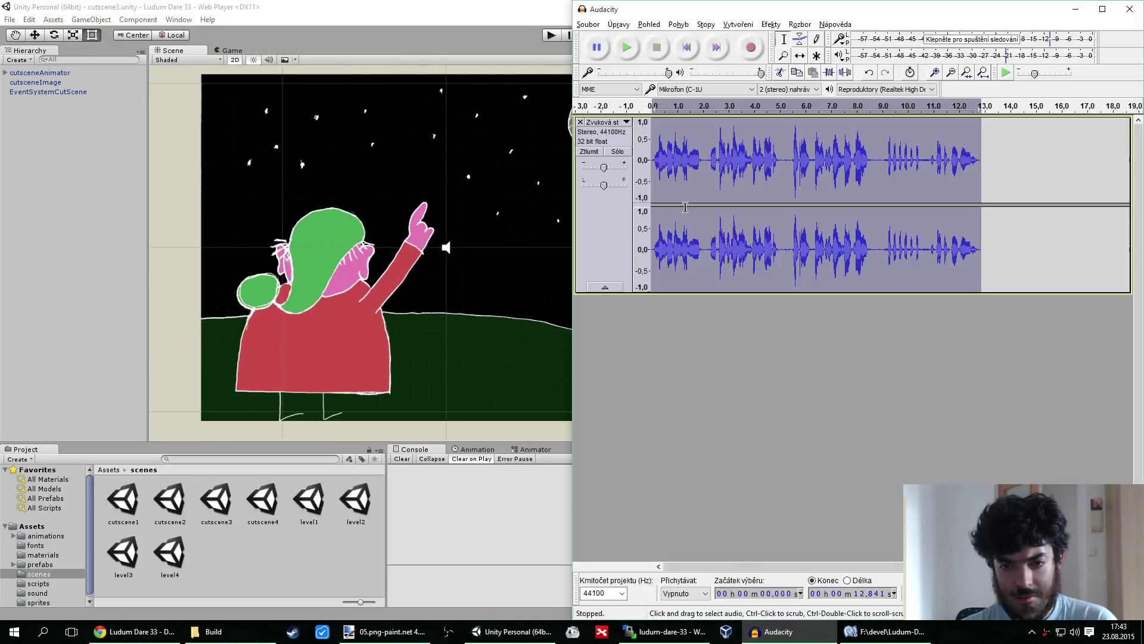
{"action": "left_click", "coordinate": [580, 122]}
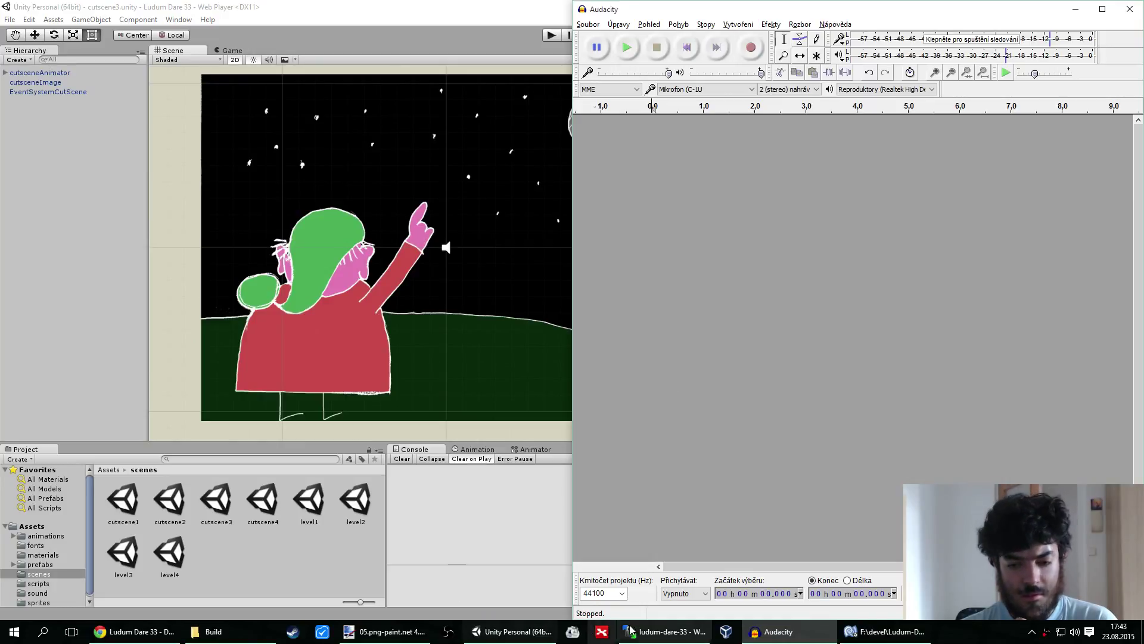
In the Ludum Dare 33 script document, insert "Attention, everyone!" before the Hippies line of the cutscene after level 2
{"action": "left_click", "coordinate": [126, 633]}
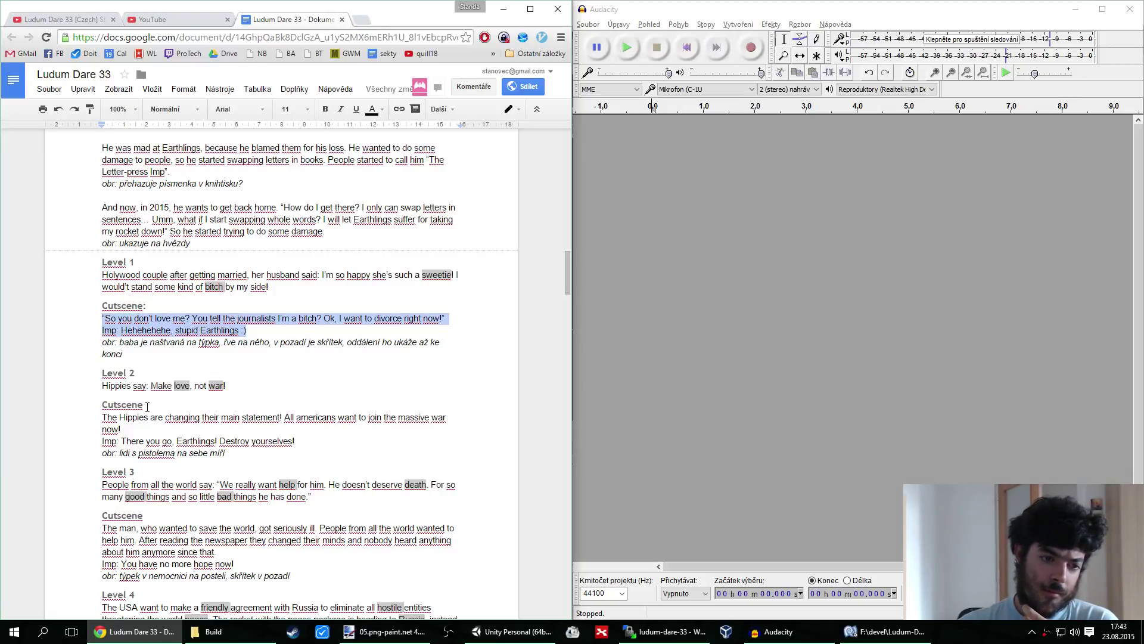
{"action": "left_click", "coordinate": [102, 417]}
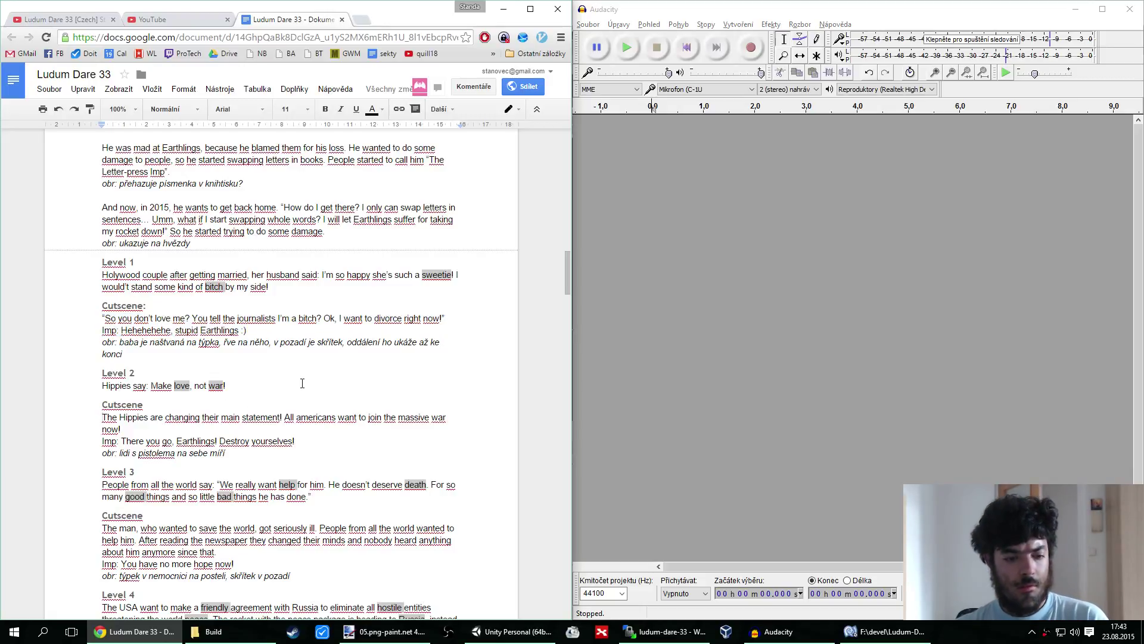
{"action": "type", "text": "Attention, e"}
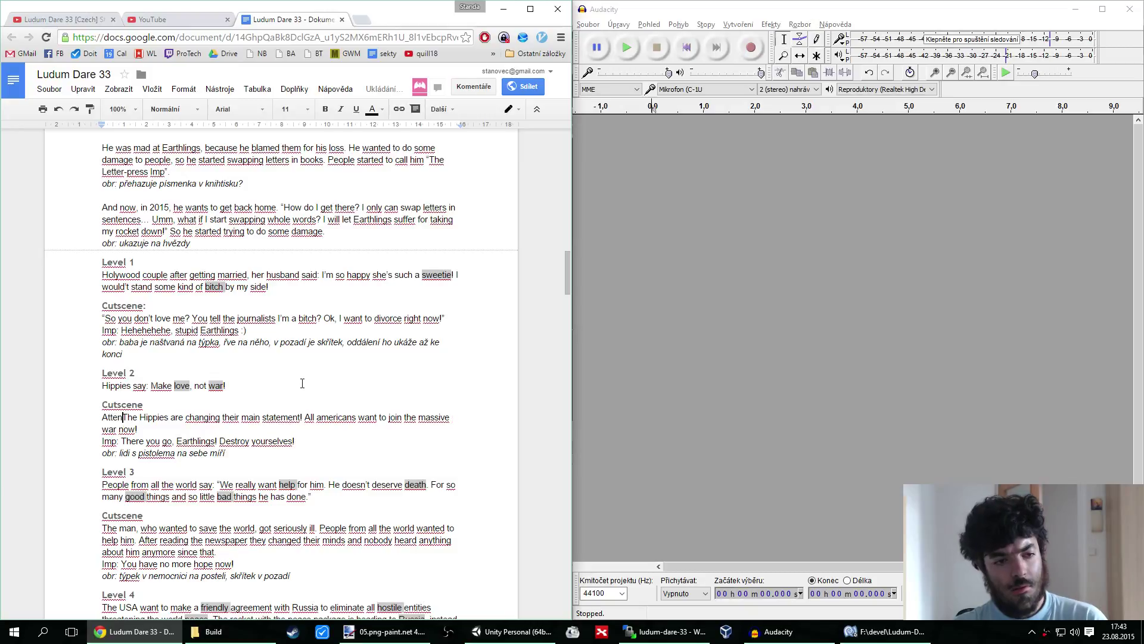
{"action": "type", "text": "veryone"}
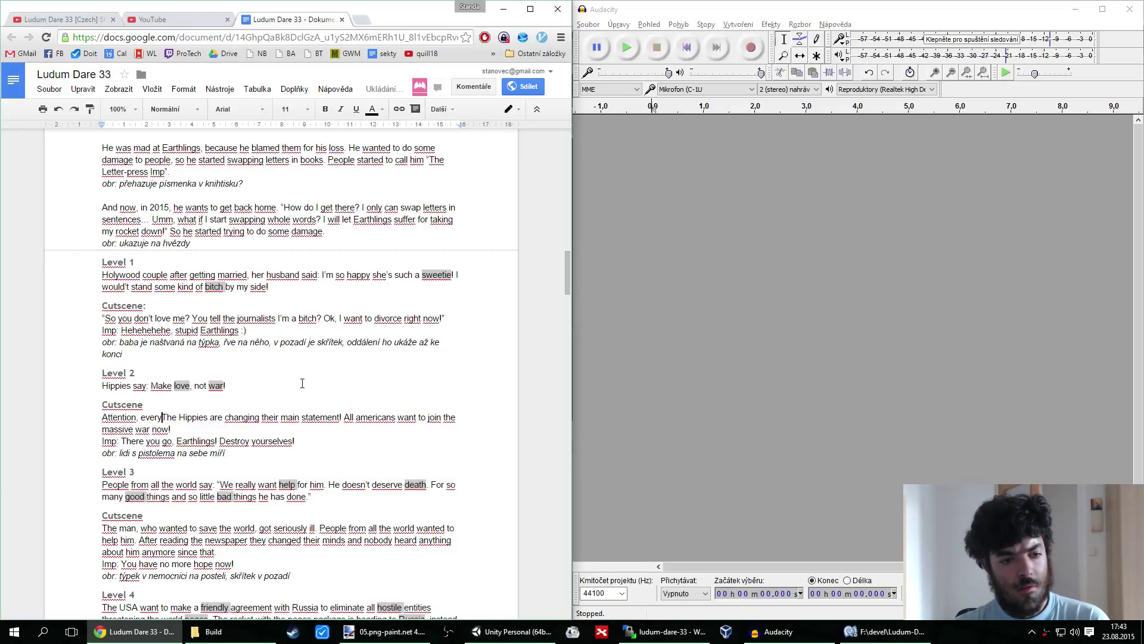
{"action": "type", "text": "!"}
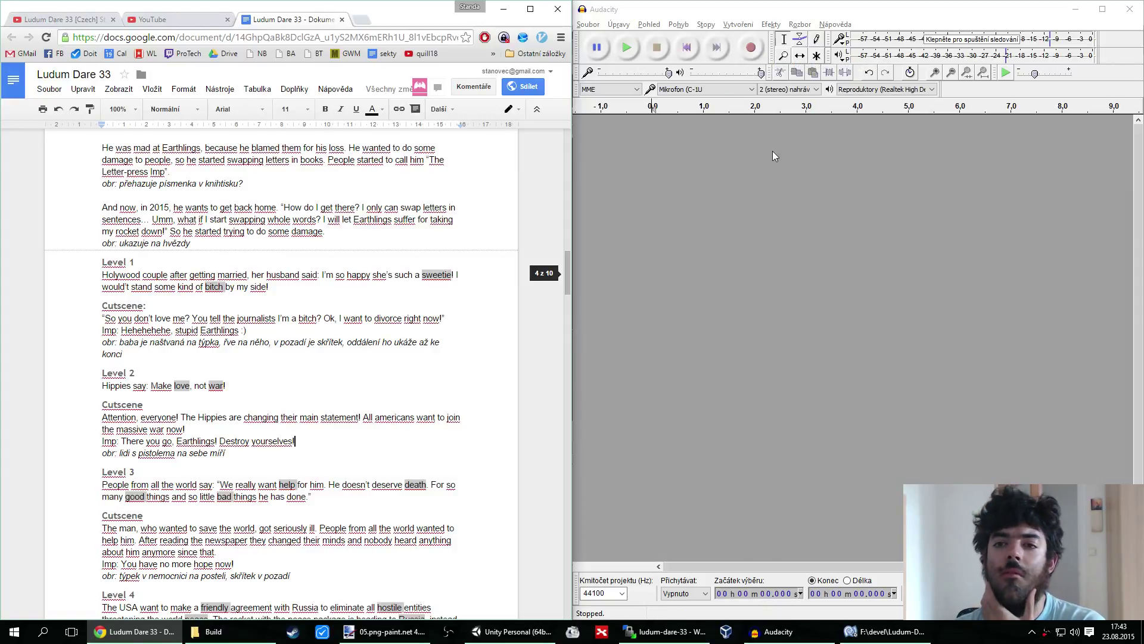
{"action": "left_click", "coordinate": [750, 51]}
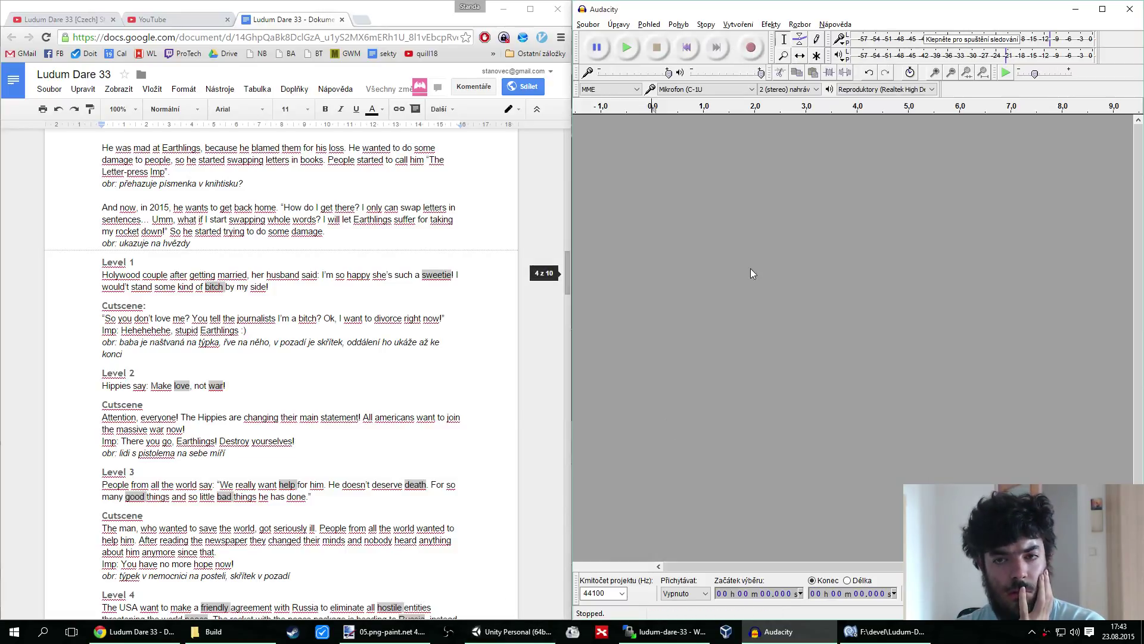
{"action": "left_click", "coordinate": [136, 633]}
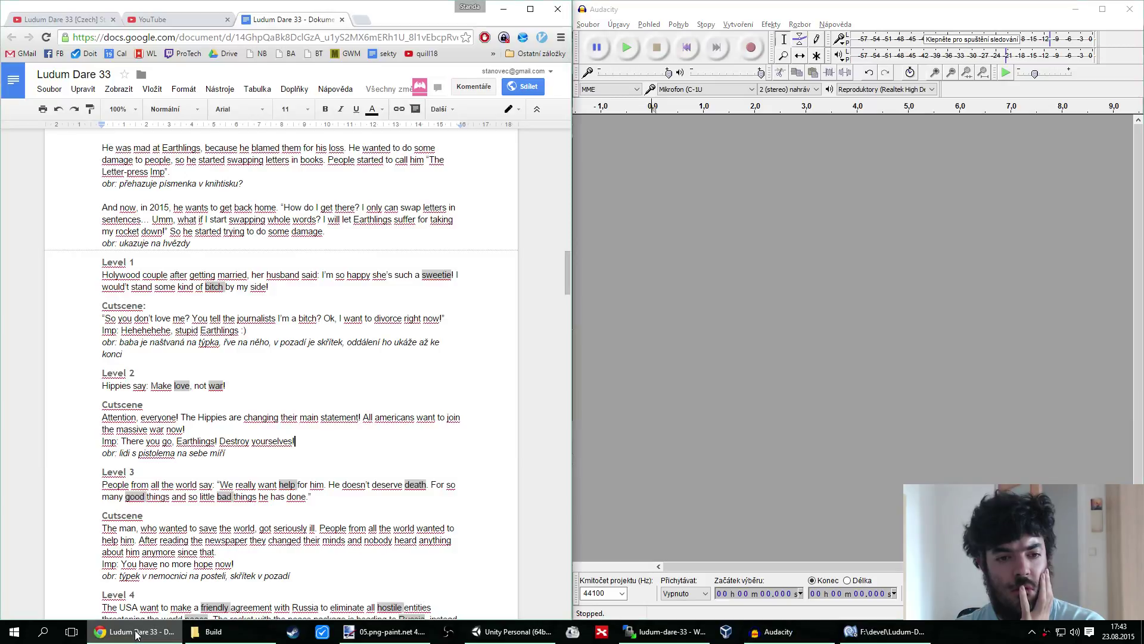
{"action": "left_click", "coordinate": [761, 226]}
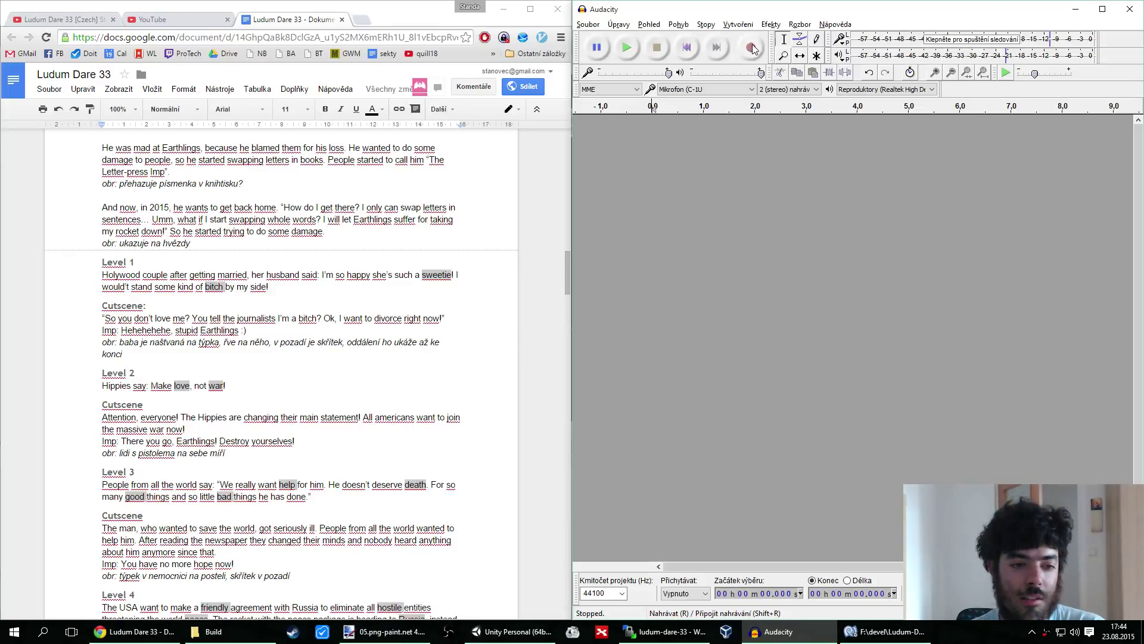
{"action": "scroll", "coordinate": [750, 95], "scroll_direction": "down", "scroll_amount": 1}
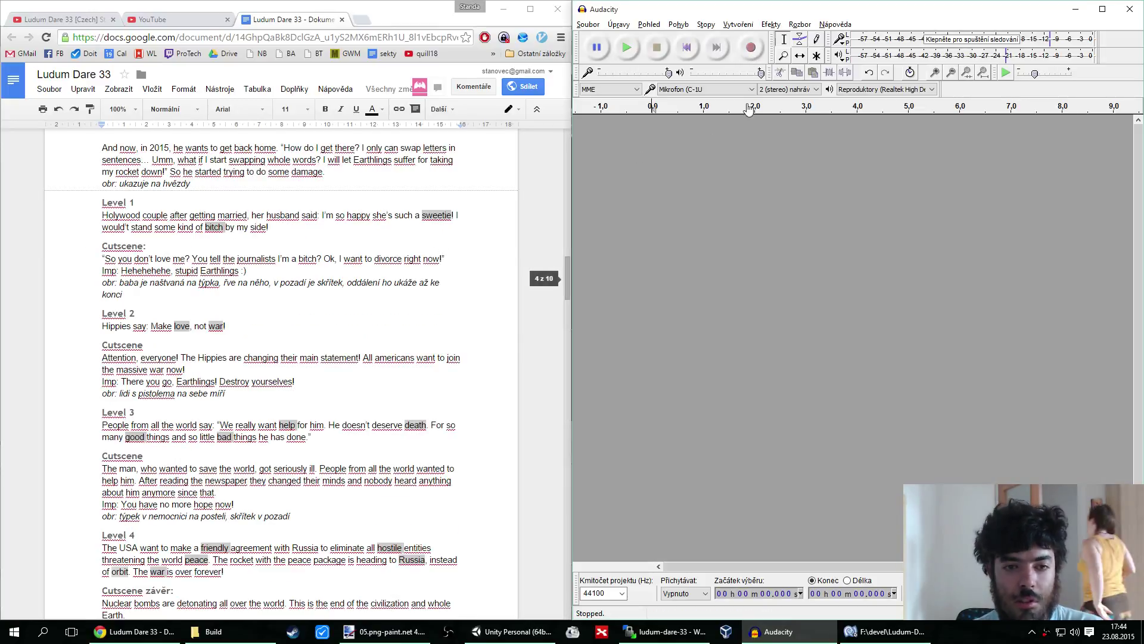
{"action": "left_click", "coordinate": [751, 48]}
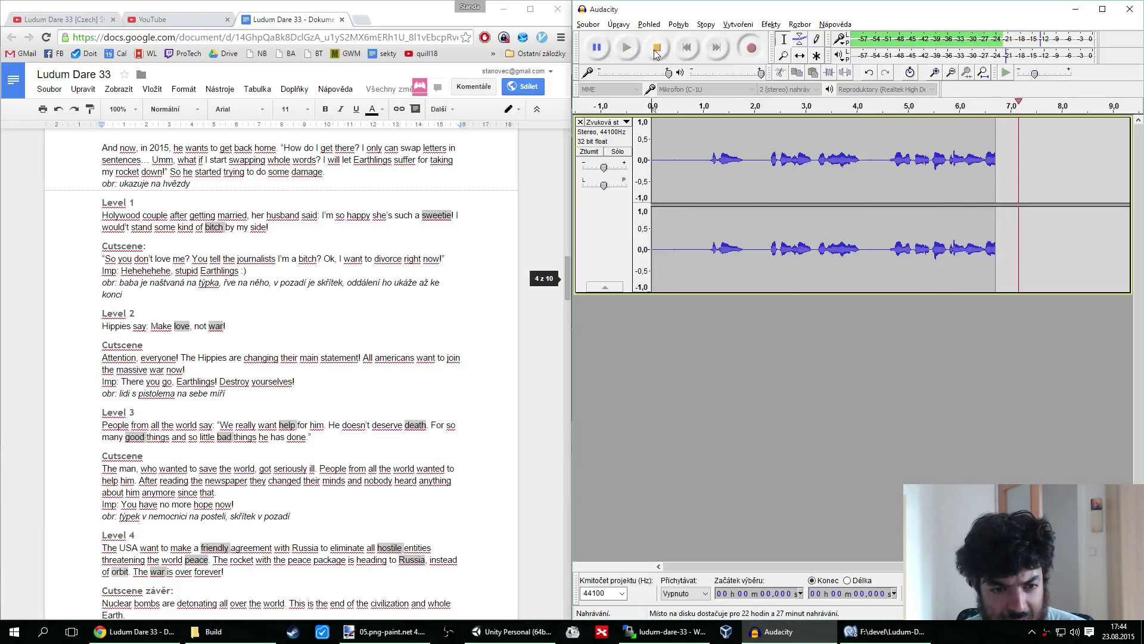
{"action": "left_click", "coordinate": [656, 48]}
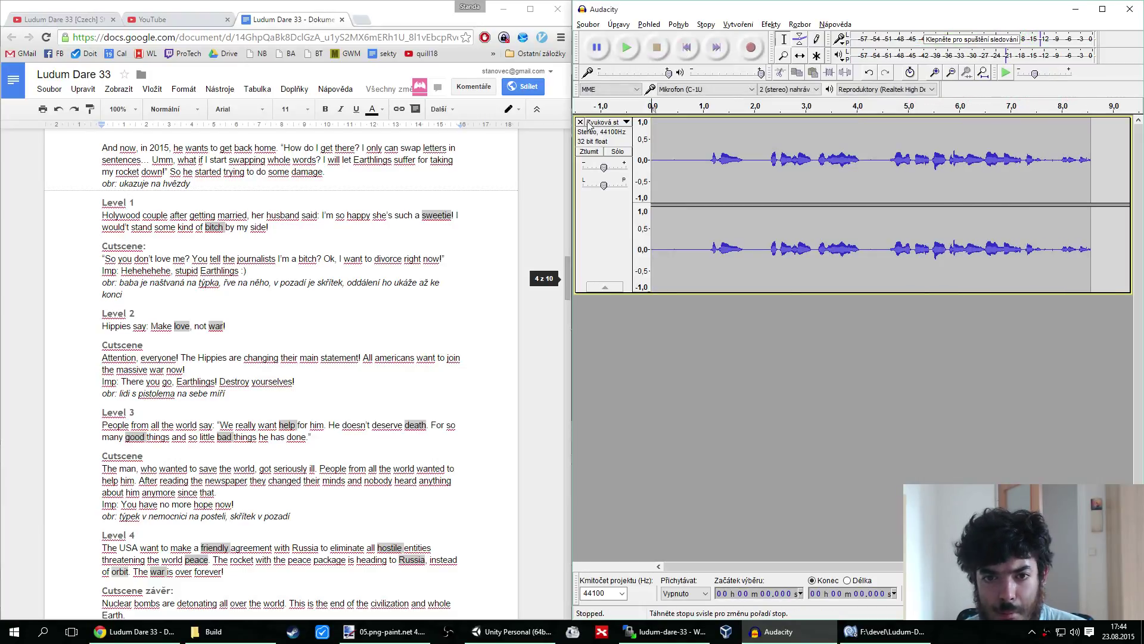
{"action": "left_click", "coordinate": [580, 121]}
Record the voice-over for the cutscene after level 2 and trim the silence from the end and the start of the take
{"action": "left_click", "coordinate": [751, 48]}
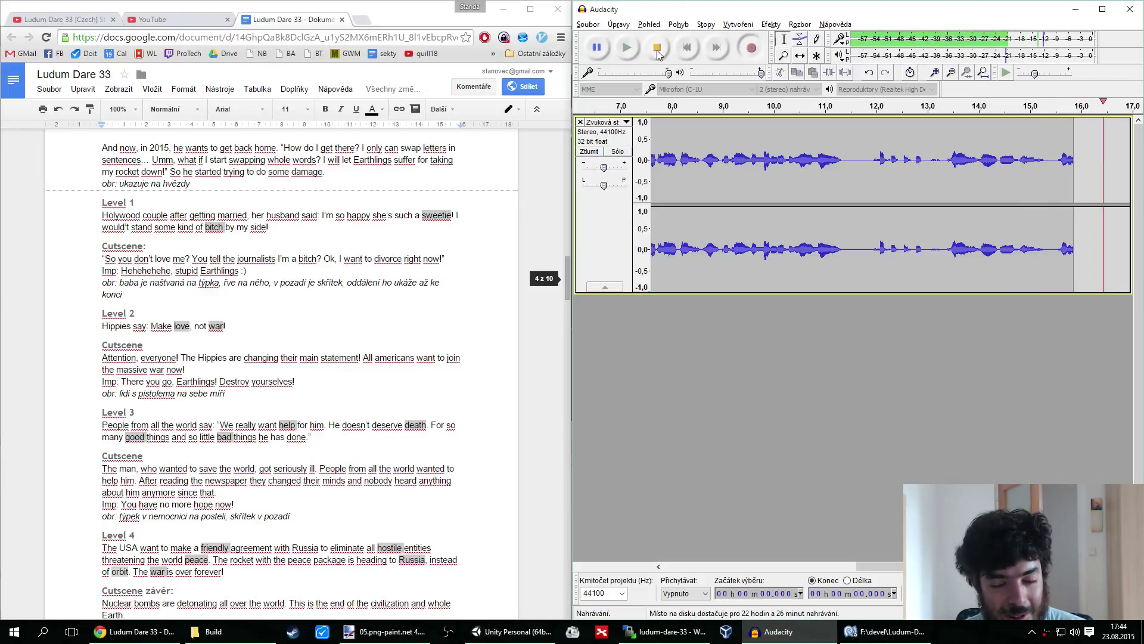
{"action": "left_click", "coordinate": [658, 52]}
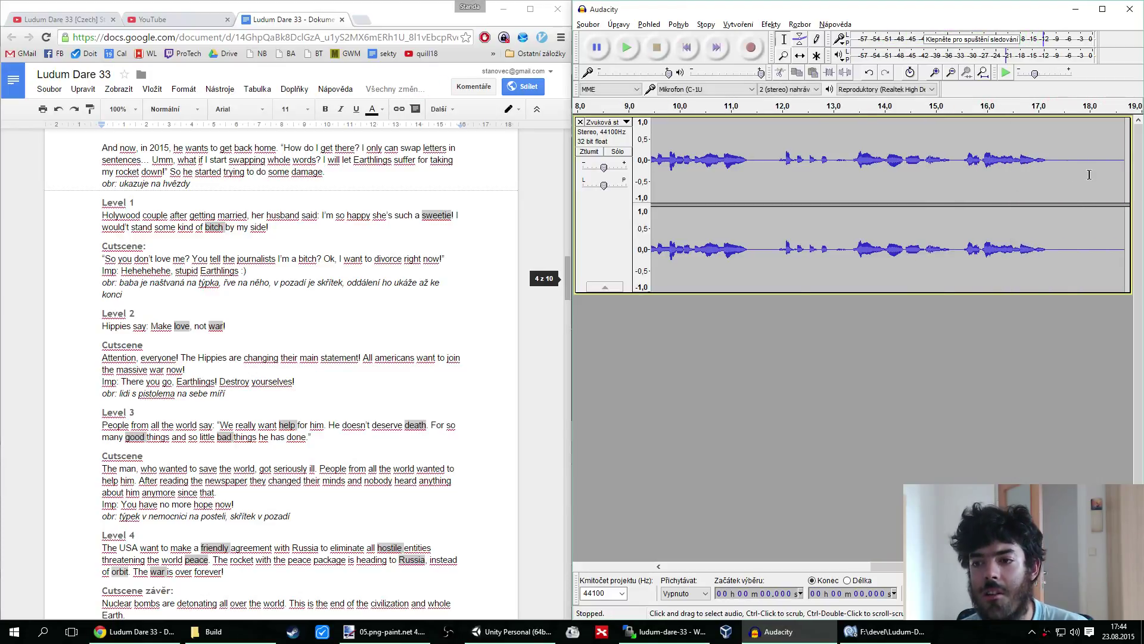
{"action": "left_click_drag", "start_coordinate": [1054, 175], "coordinate": [1100, 186]}
{"action": "key", "text": "Home"}
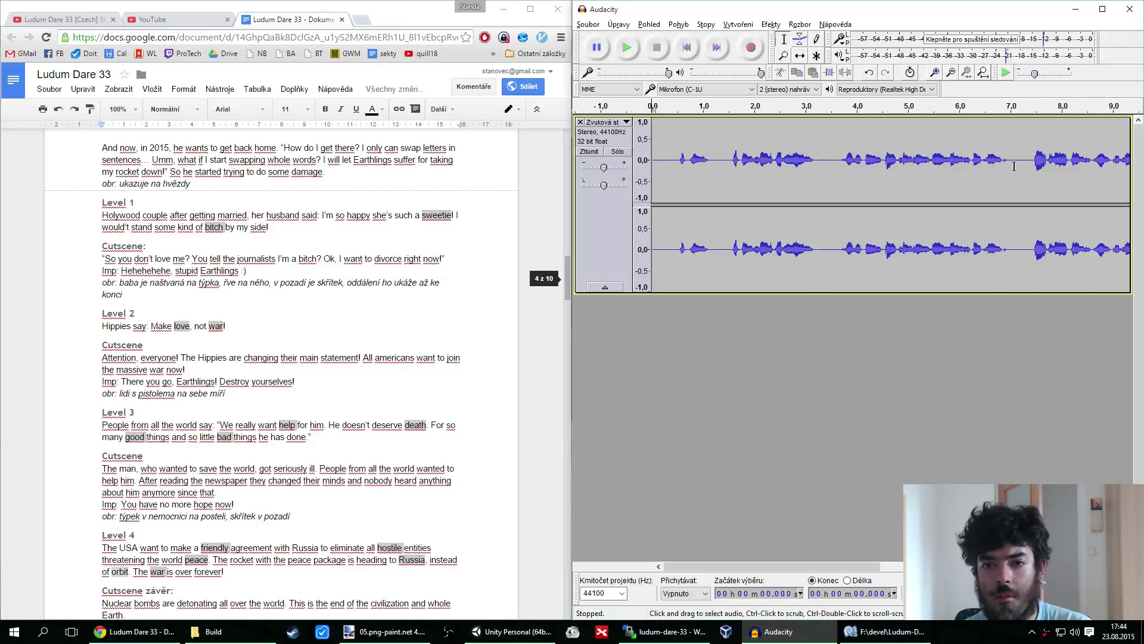
{"action": "left_click_drag", "start_coordinate": [678, 173], "coordinate": [562, 179]}
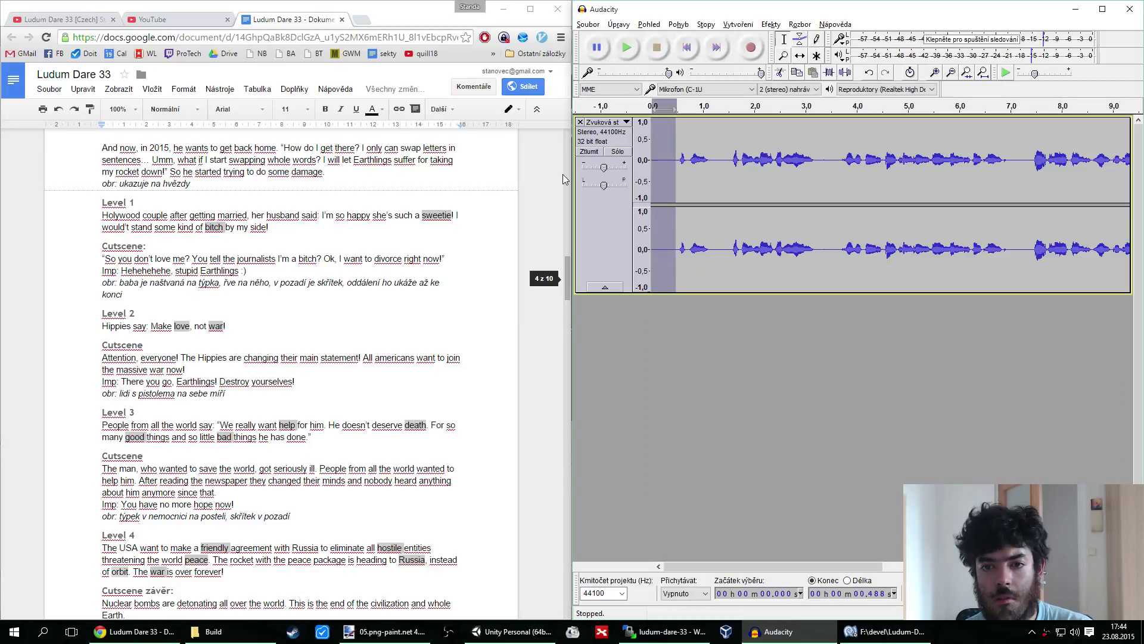
{"action": "key", "text": "Delete"}
Normalize the whole voice-over track with the Normalize effect
{"action": "key", "text": "ctrl+a"}
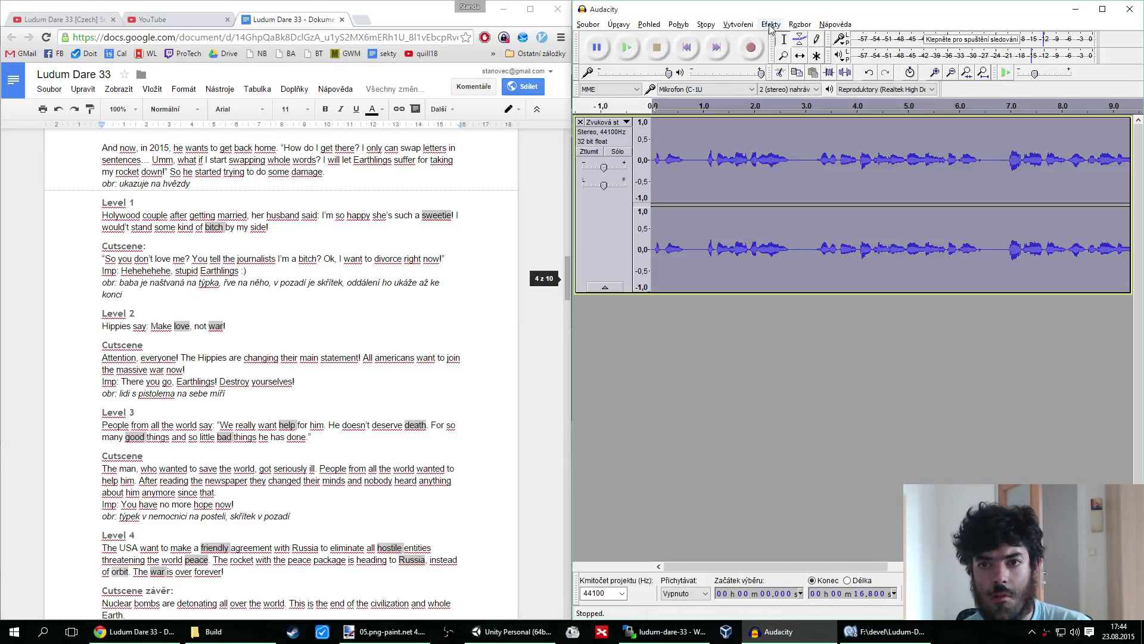
{"action": "left_click", "coordinate": [770, 25]}
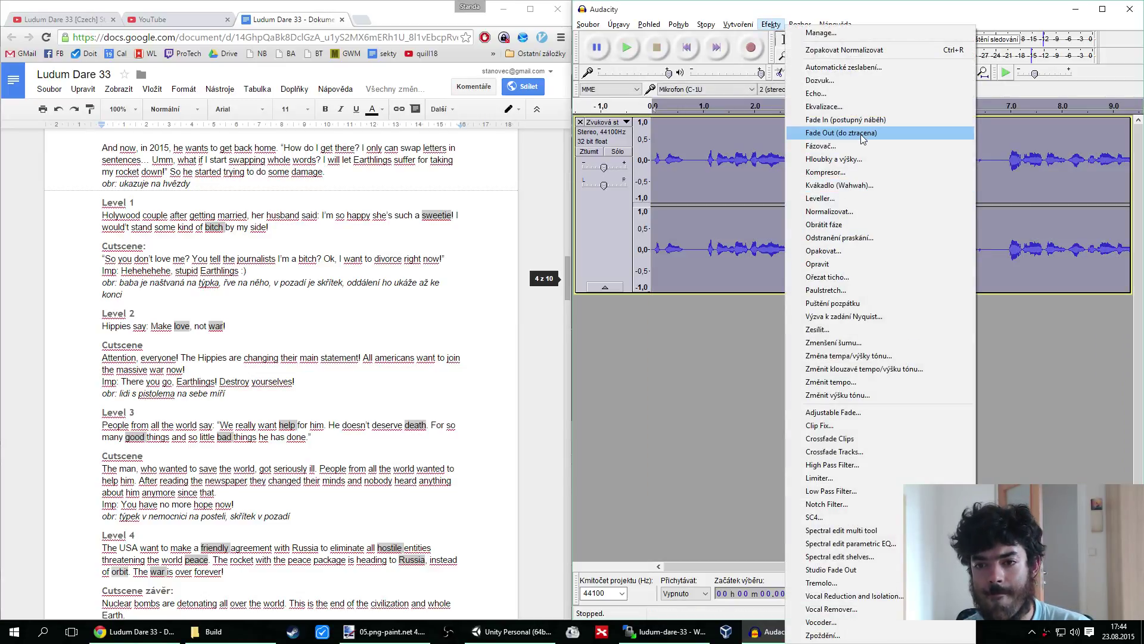
{"action": "left_click", "coordinate": [842, 211]}
{"action": "left_click", "coordinate": [882, 347]}
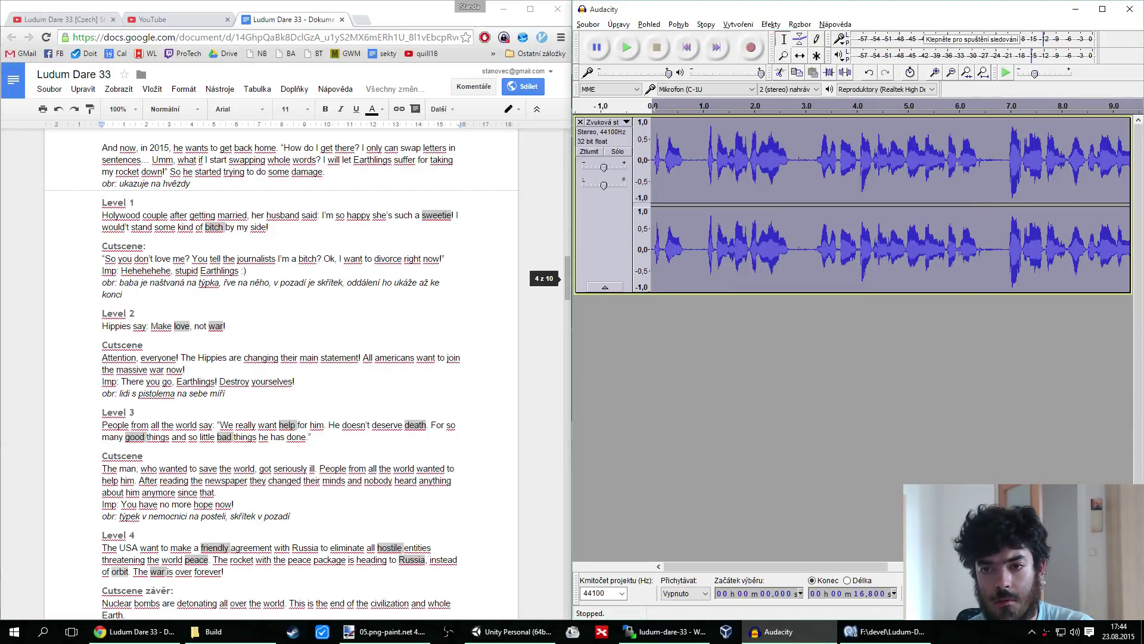
Export the voice-over as the 16-bit PCM WAV file cutscene05 in the project's sound folder
{"action": "left_click", "coordinate": [588, 24]}
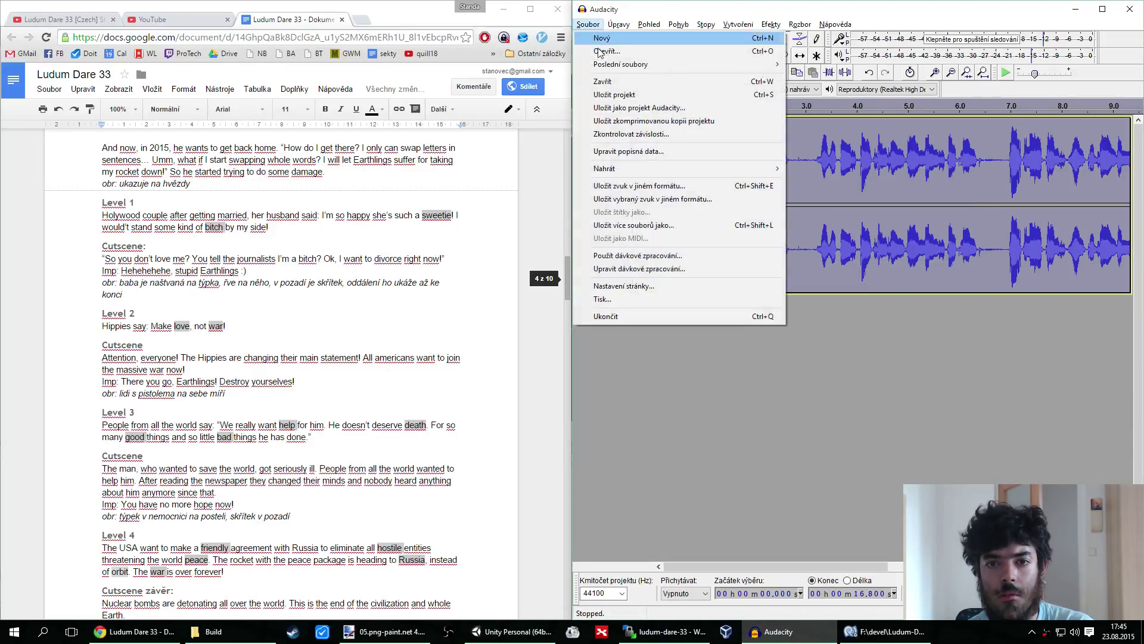
{"action": "left_click", "coordinate": [617, 186]}
{"action": "left_click", "coordinate": [669, 124]}
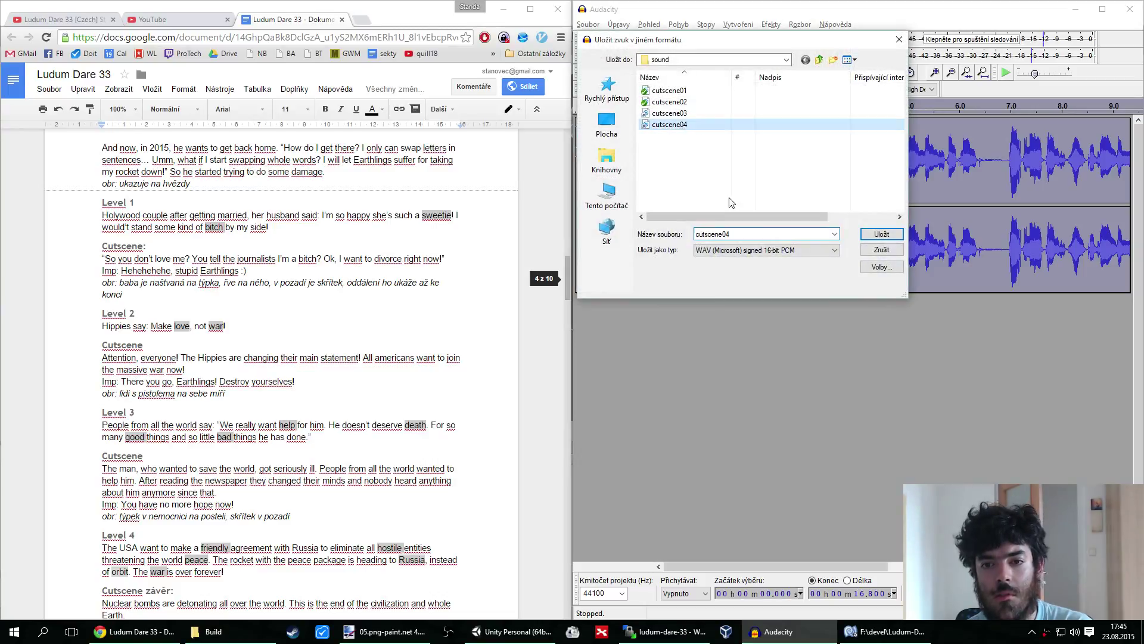
{"action": "left_click", "coordinate": [749, 232]}
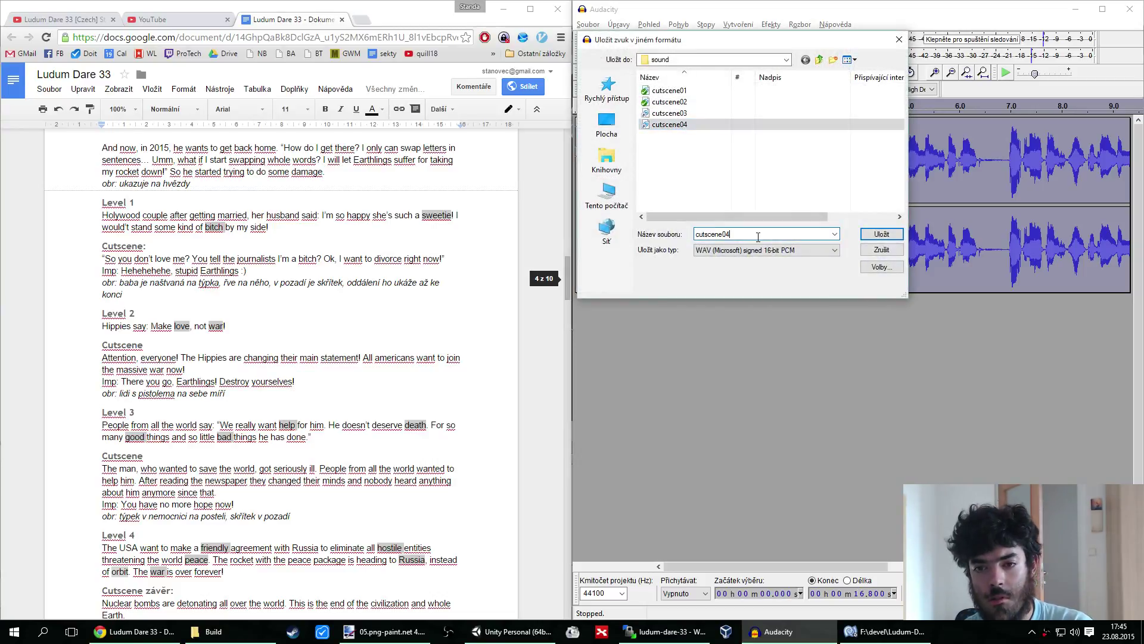
{"action": "left_click", "coordinate": [882, 234]}
{"action": "left_click", "coordinate": [653, 405]}
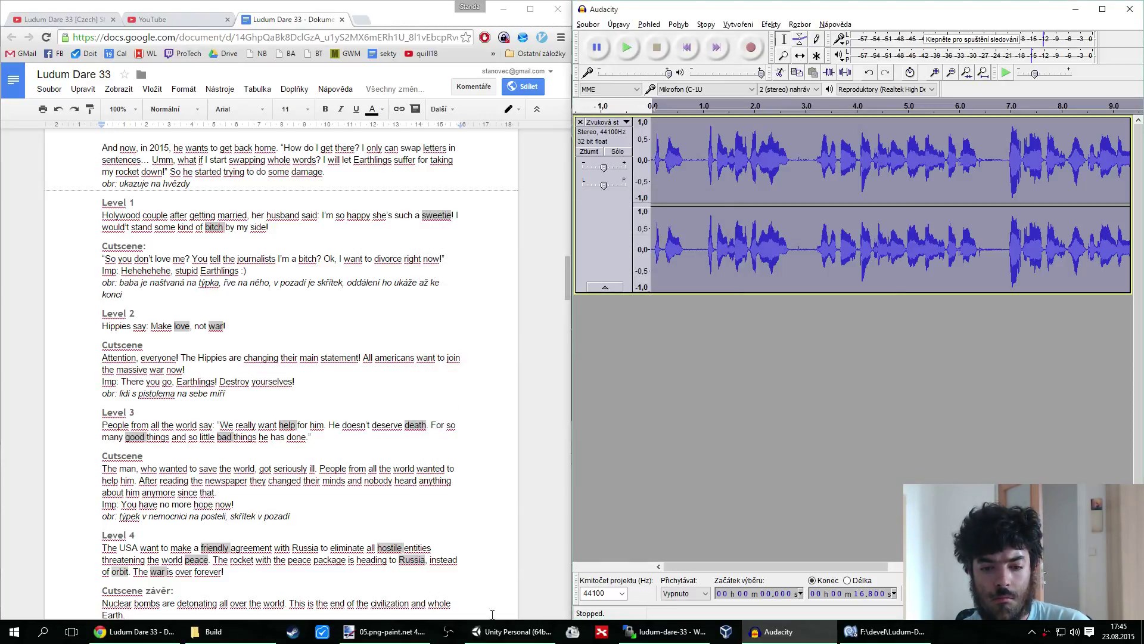
Switch to Unity, duplicate the cutscene4 scene and open the copy
{"action": "left_click", "coordinate": [511, 631]}
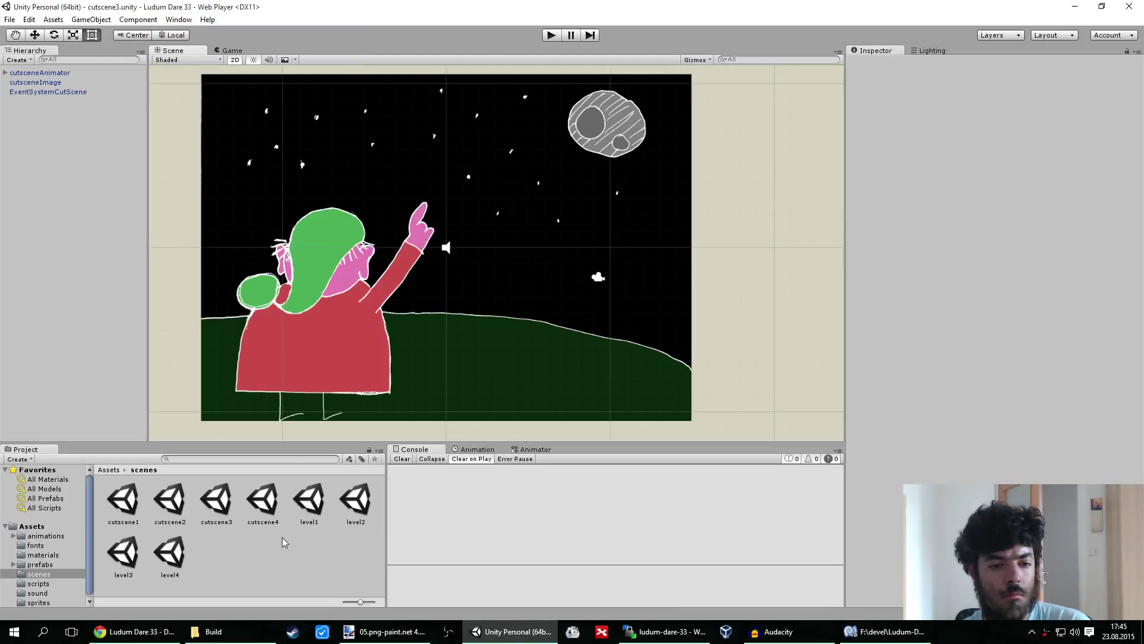
{"action": "left_click", "coordinate": [269, 507]}
{"action": "key", "text": "ctrl+d"}
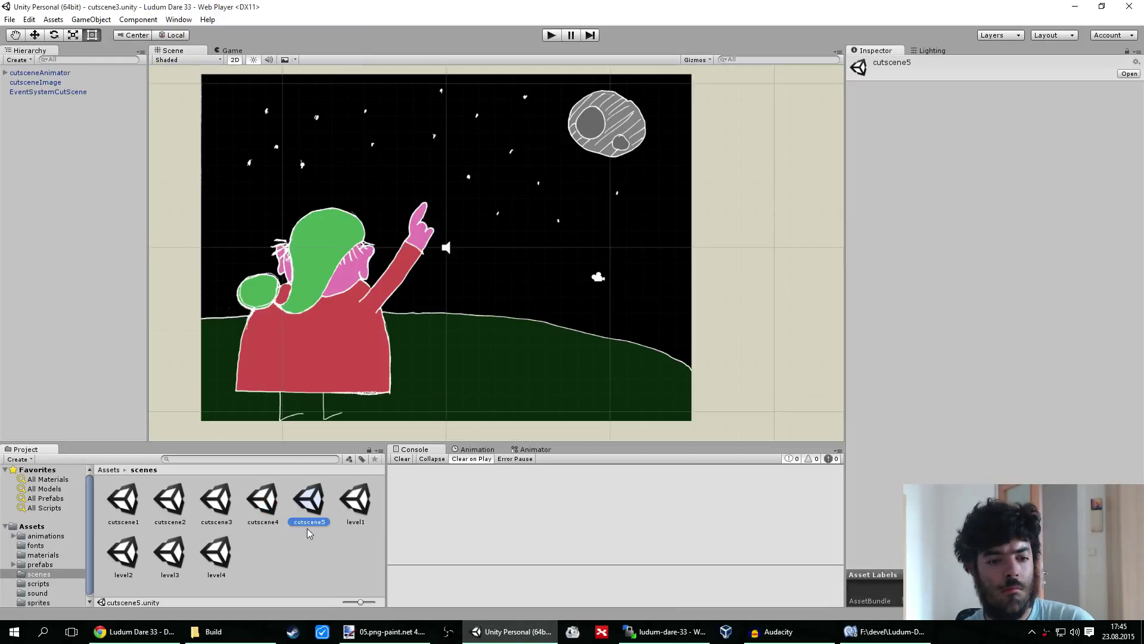
{"action": "double_click", "coordinate": [305, 508]}
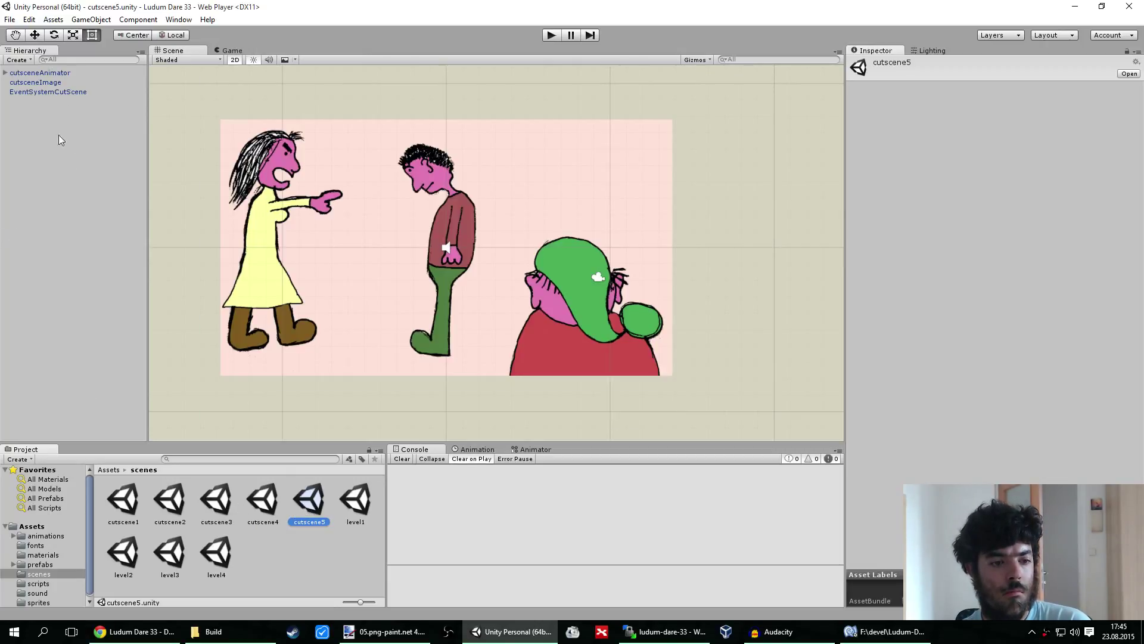
Assign sprite 05 from the sprites folder to the Sprite Renderer of cutsceneImage
{"action": "left_click", "coordinate": [38, 602]}
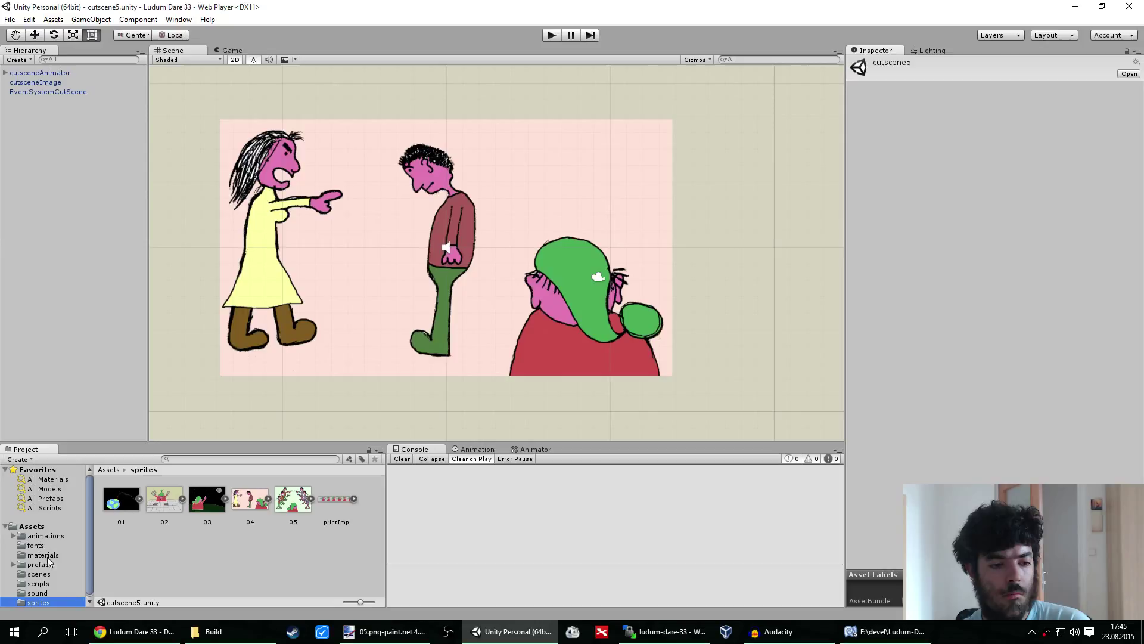
{"action": "left_click", "coordinate": [36, 82]}
{"action": "left_click_drag", "start_coordinate": [294, 498], "coordinate": [982, 156]}
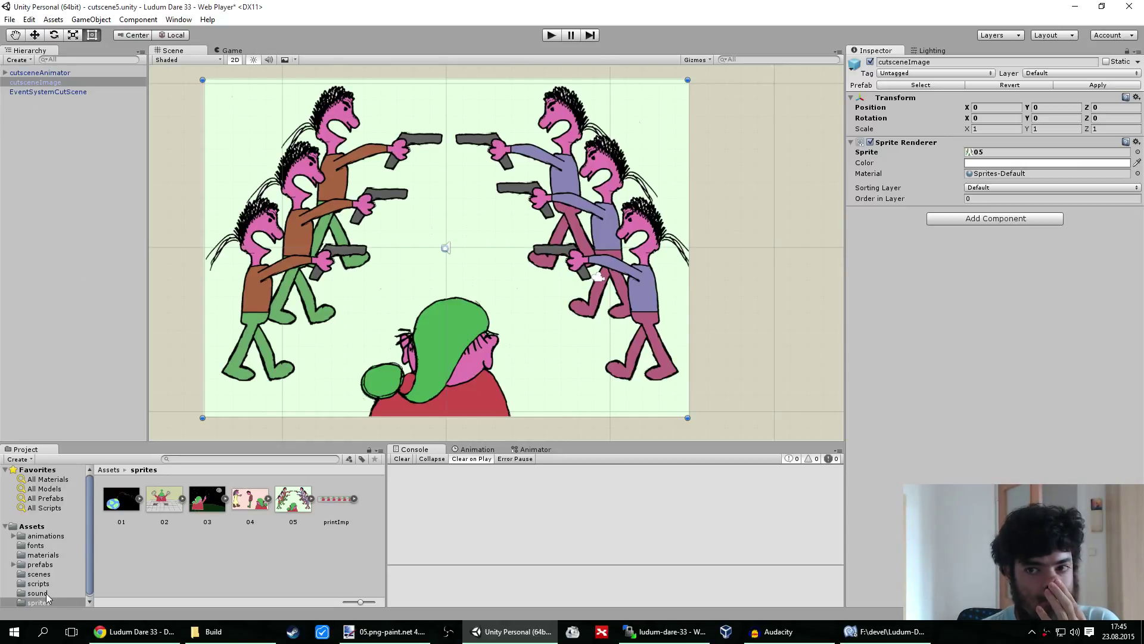
Assign the cutscene05 sound as the audio clip of cutsceneAnimator's Audio Source
{"action": "left_click", "coordinate": [45, 74]}
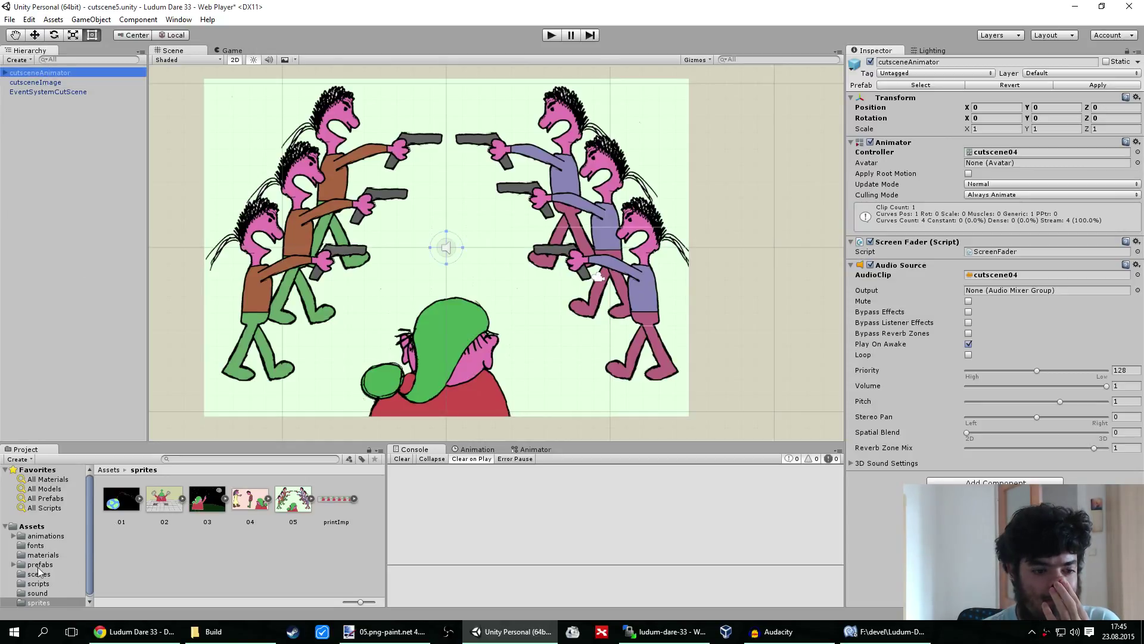
{"action": "left_click", "coordinate": [38, 593]}
{"action": "left_click", "coordinate": [295, 511]}
{"action": "left_click_drag", "start_coordinate": [295, 510], "coordinate": [1019, 276]}
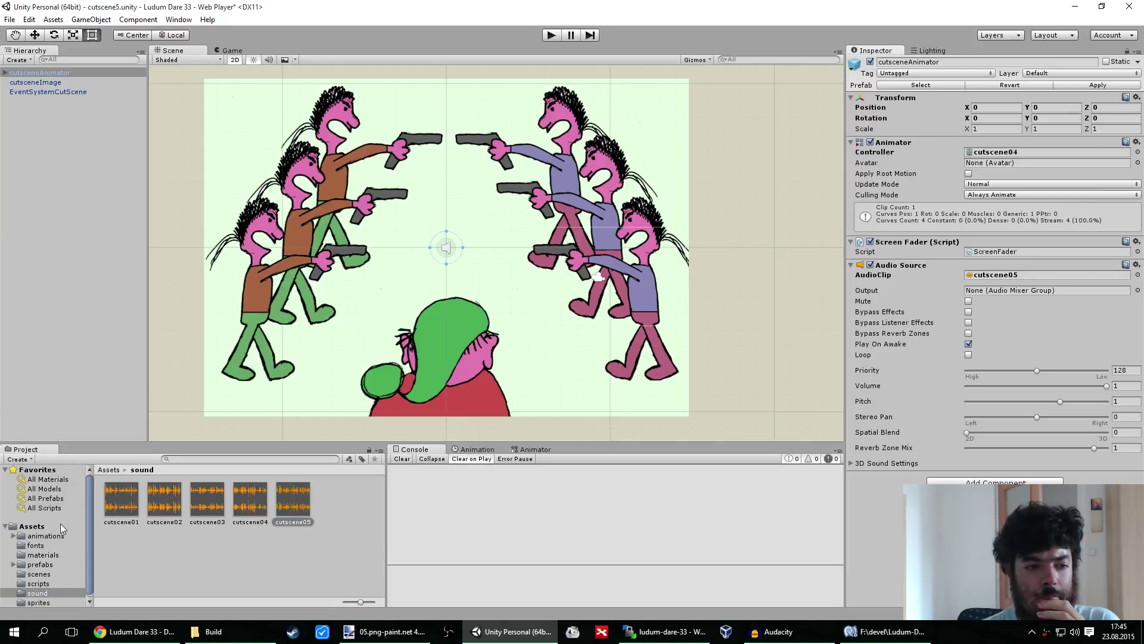
Duplicate the cutscene04 animation clip and the cutscene04 animator controller in the animations/cutscene folder
{"action": "left_click", "coordinate": [35, 537]}
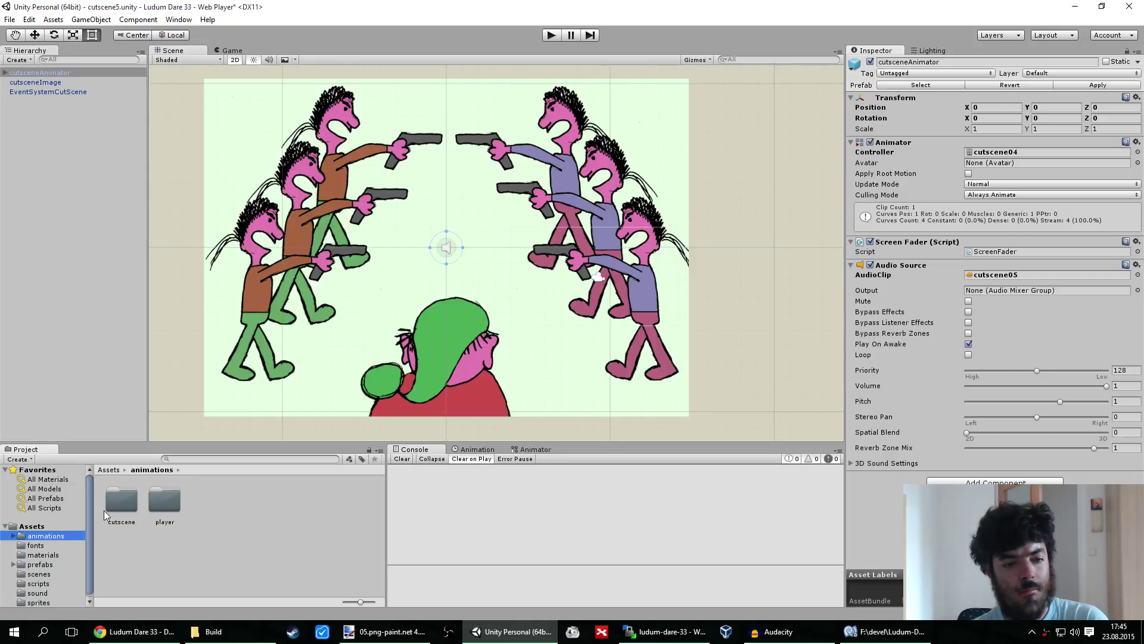
{"action": "double_click", "coordinate": [122, 504]}
{"action": "left_click", "coordinate": [177, 556]}
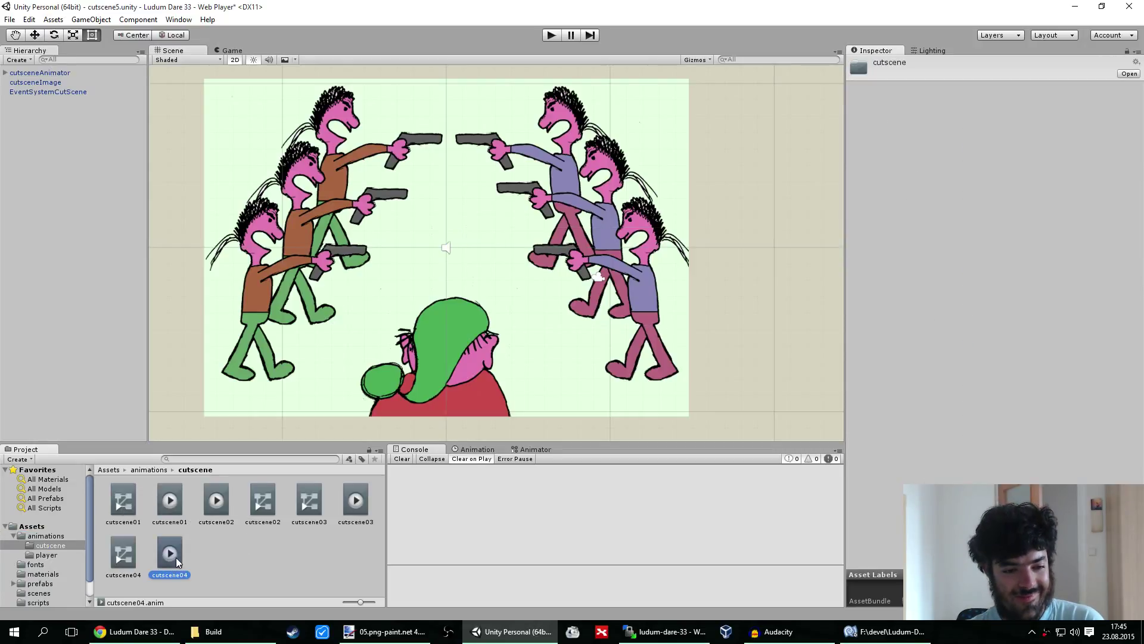
{"action": "key", "text": "ctrl+d"}
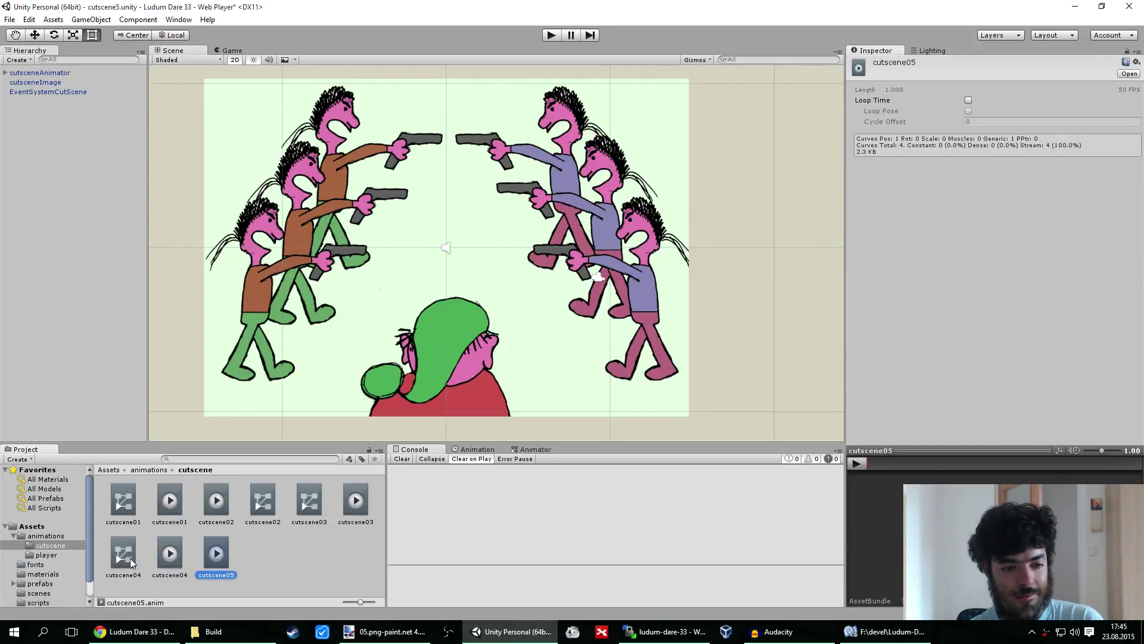
{"action": "left_click", "coordinate": [127, 555]}
{"action": "key", "text": "ctrl+d"}
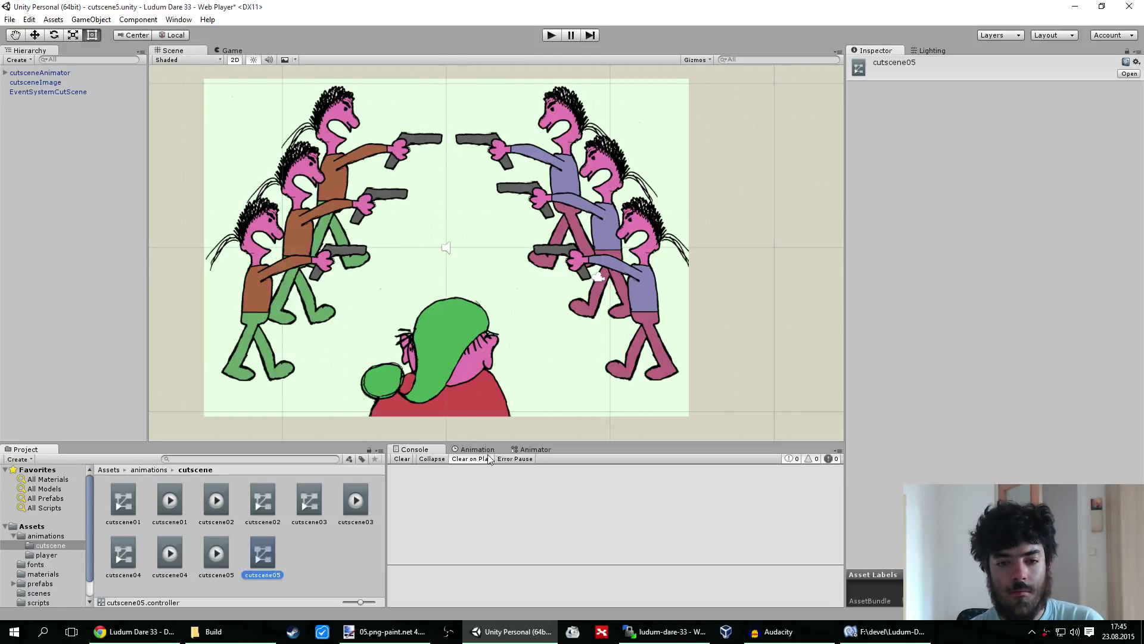
In the cutscene05 controller, set the motion of the Move camera state to the cutscene05 animation clip
{"action": "left_click", "coordinate": [528, 449]}
{"action": "left_click", "coordinate": [776, 542]}
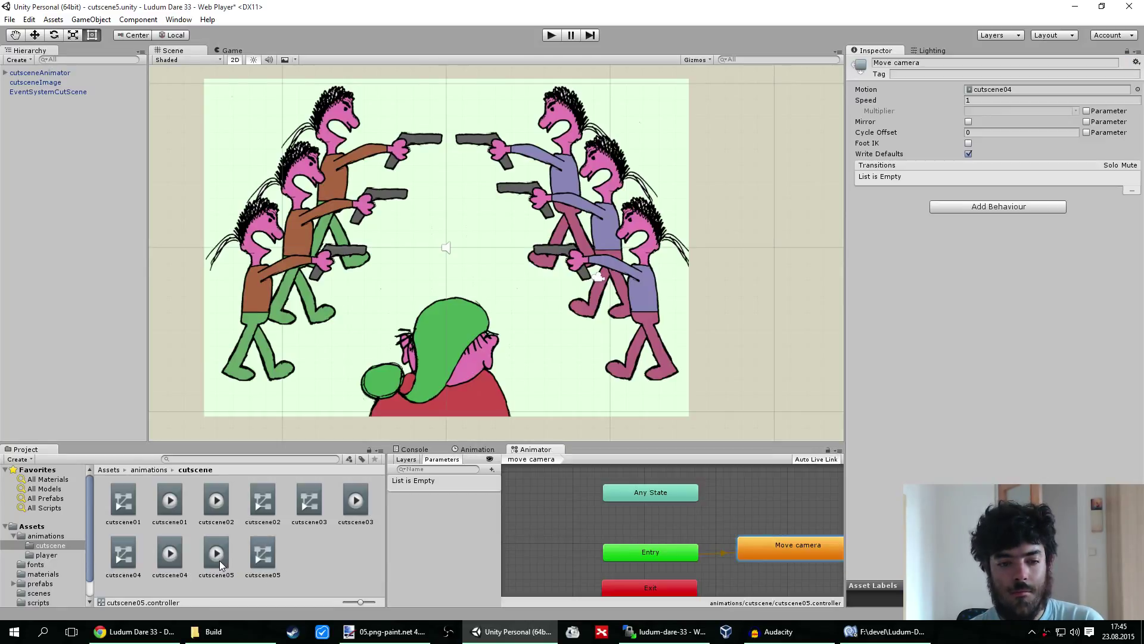
{"action": "left_click_drag", "start_coordinate": [219, 561], "coordinate": [1008, 90]}
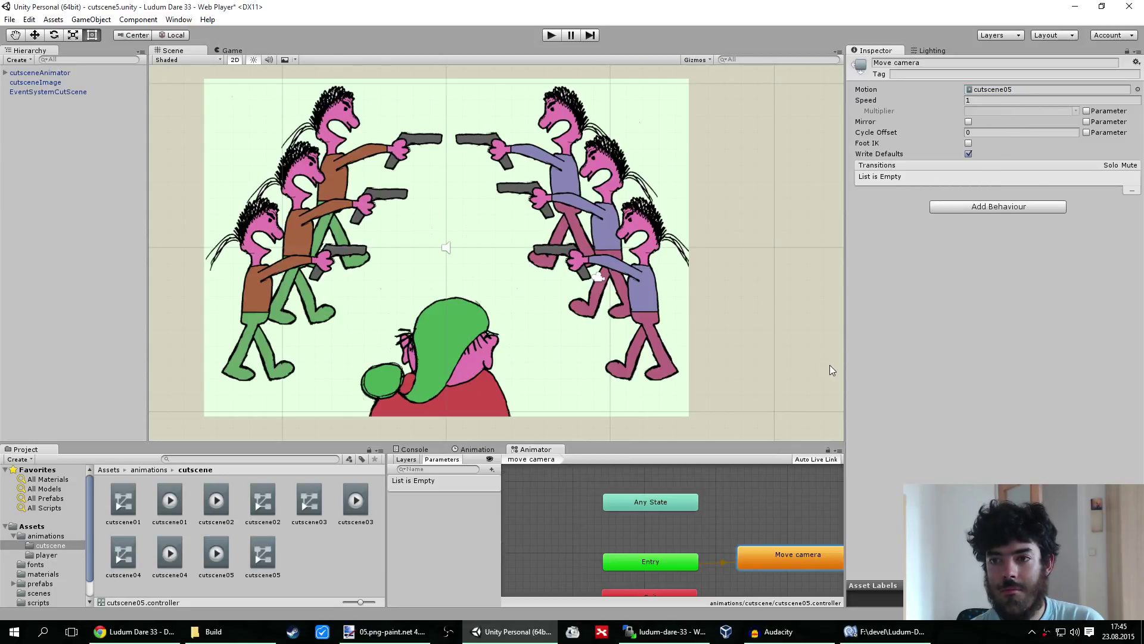
{"action": "left_click", "coordinate": [319, 566]}
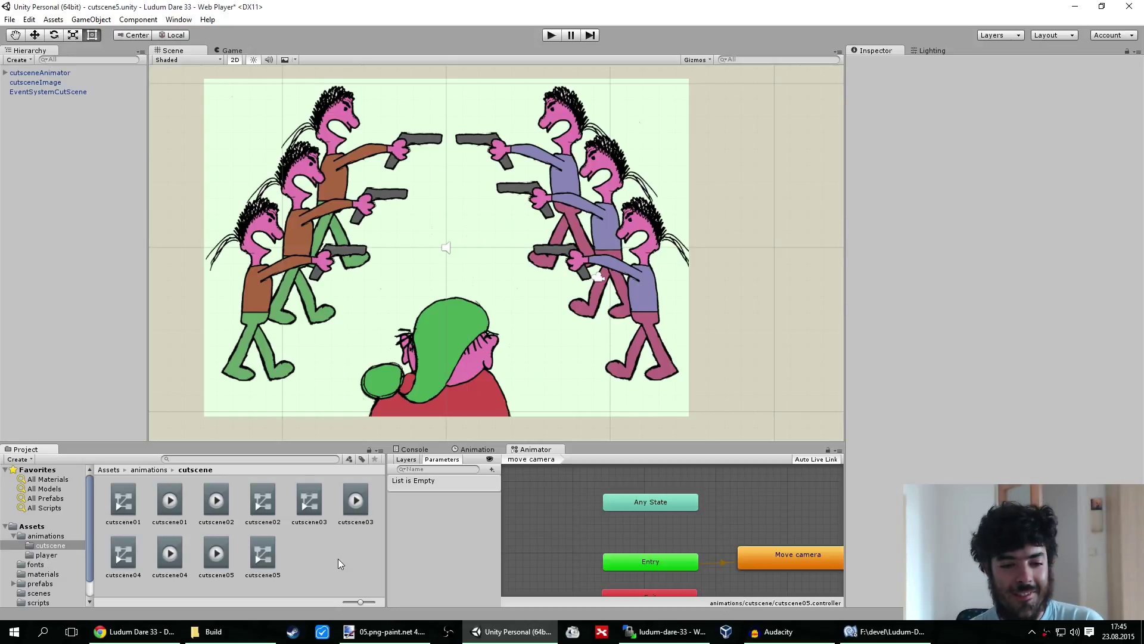
{"action": "middle_click_drag", "start_coordinate": [715, 546], "coordinate": [661, 525]}
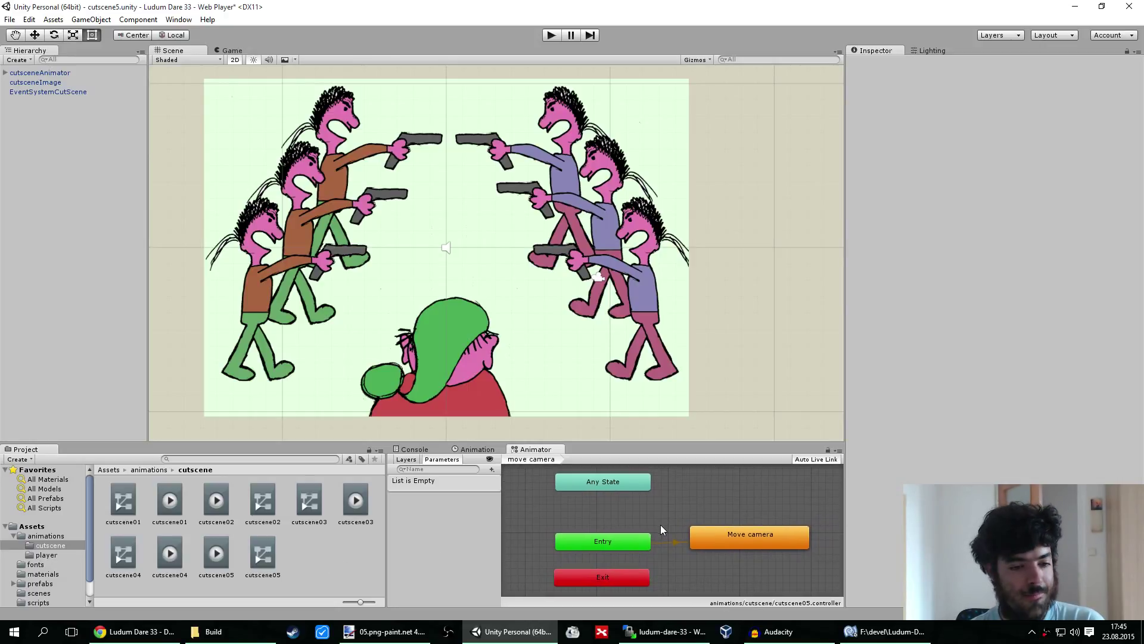
Set the Animator controller of cutsceneAnimator to cutscene05 and clear the selection
{"action": "left_click", "coordinate": [69, 74]}
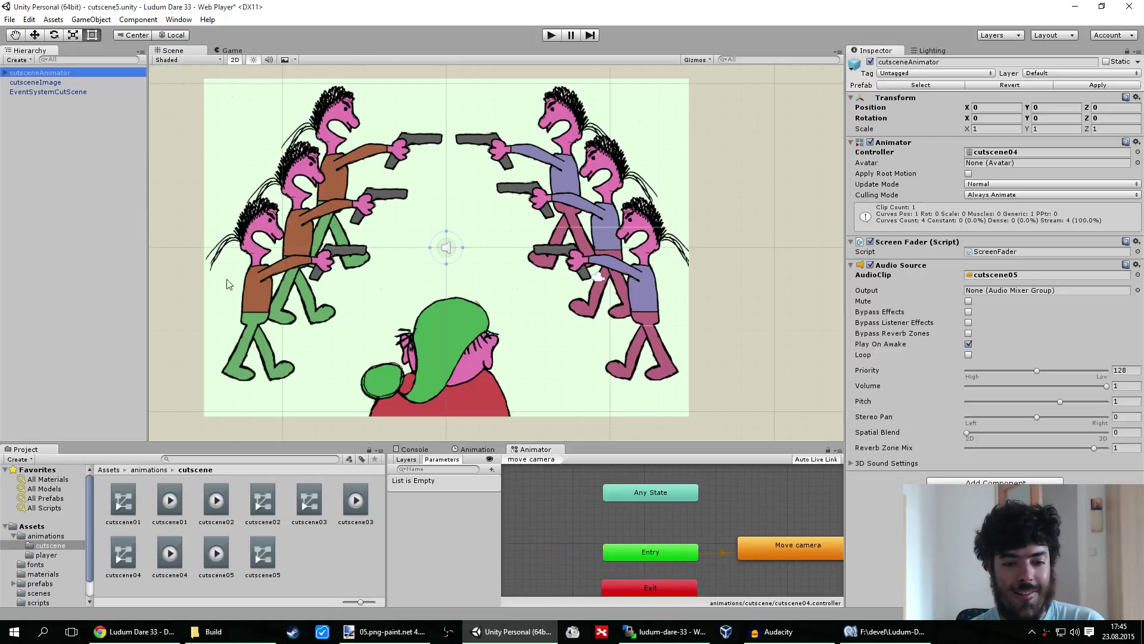
{"action": "left_click_drag", "start_coordinate": [272, 551], "coordinate": [1002, 156]}
{"action": "left_click", "coordinate": [325, 556]}
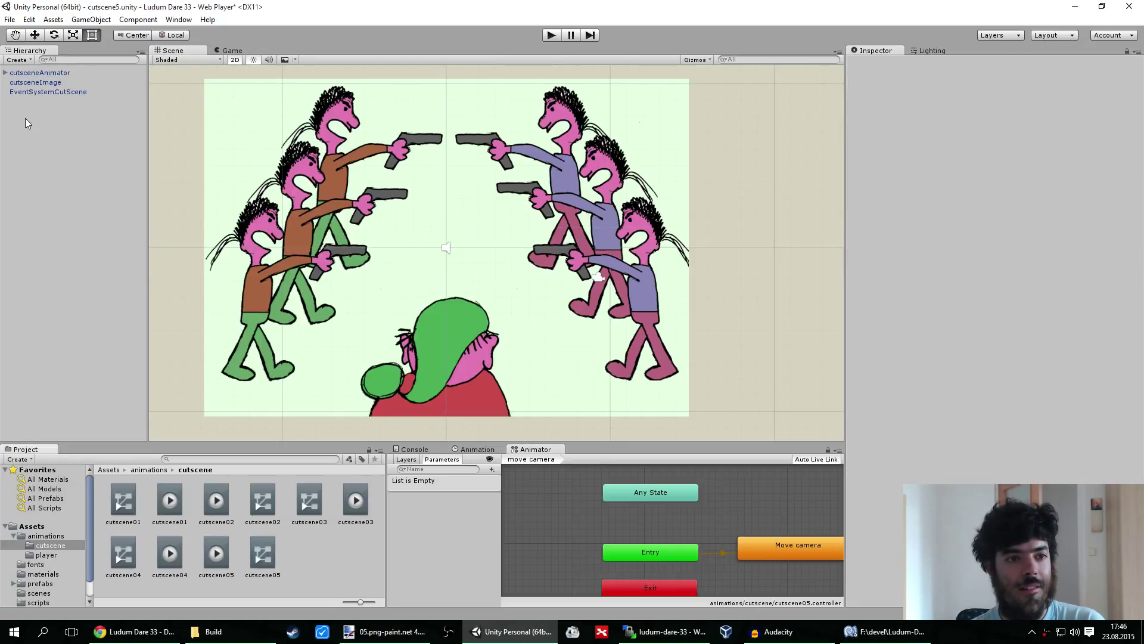
At frame 0 of the cutscene05 animation, record the camera's position at about X -5.59, Y 6.55, over the uppermost brown-shirted figure
{"action": "left_click", "coordinate": [4, 72]}
{"action": "left_click", "coordinate": [29, 82]}
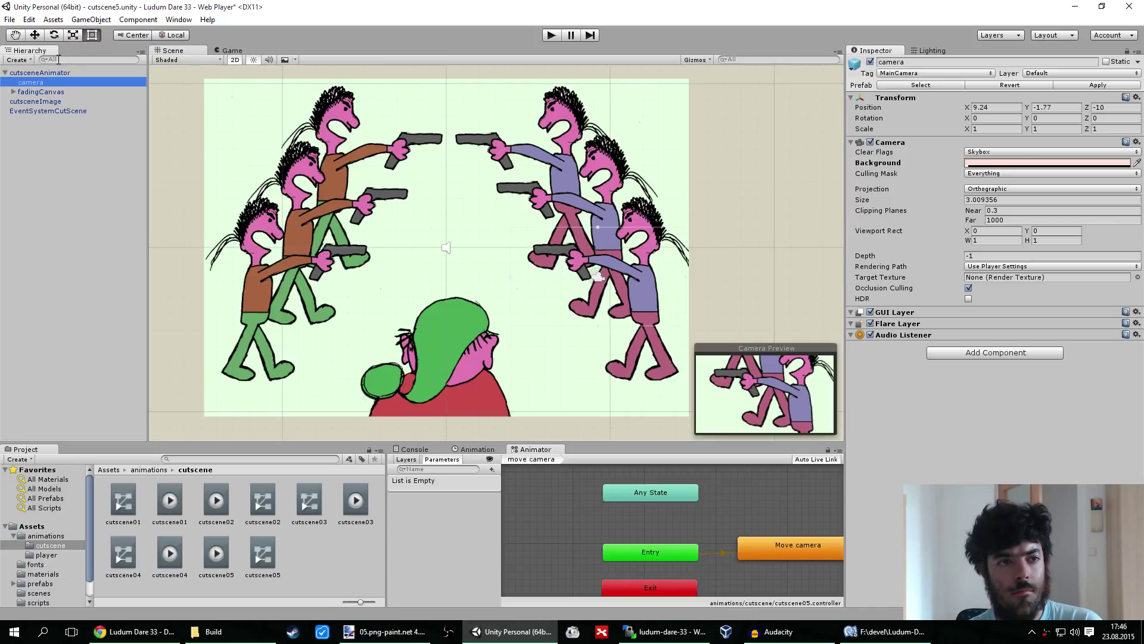
{"action": "key", "text": "w"}
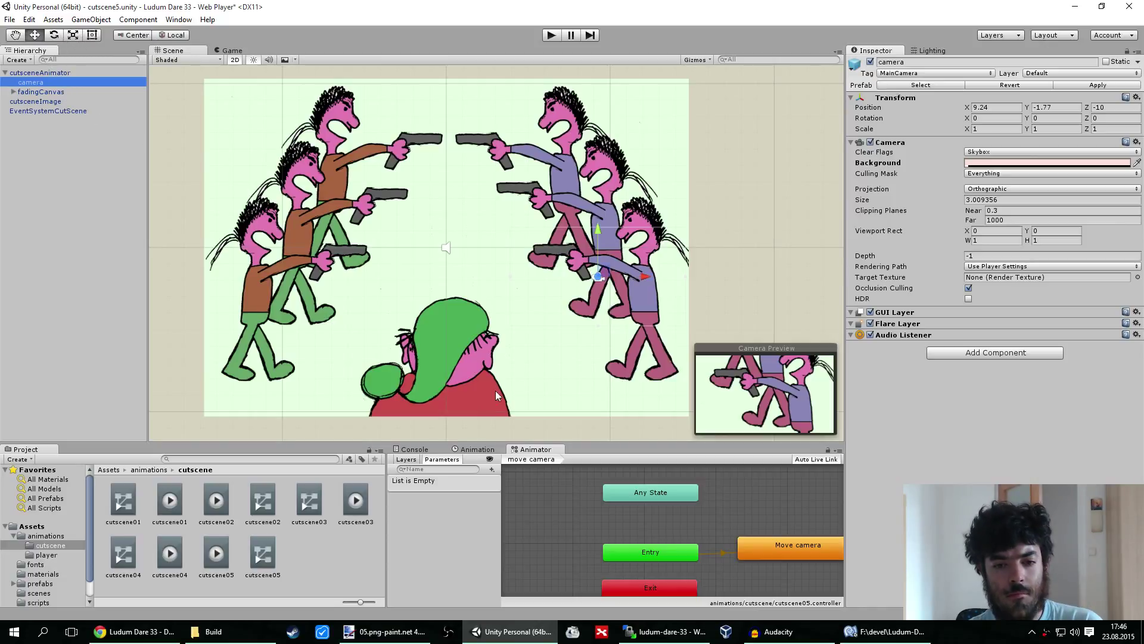
{"action": "left_click", "coordinate": [477, 450]}
{"action": "left_click", "coordinate": [52, 73]}
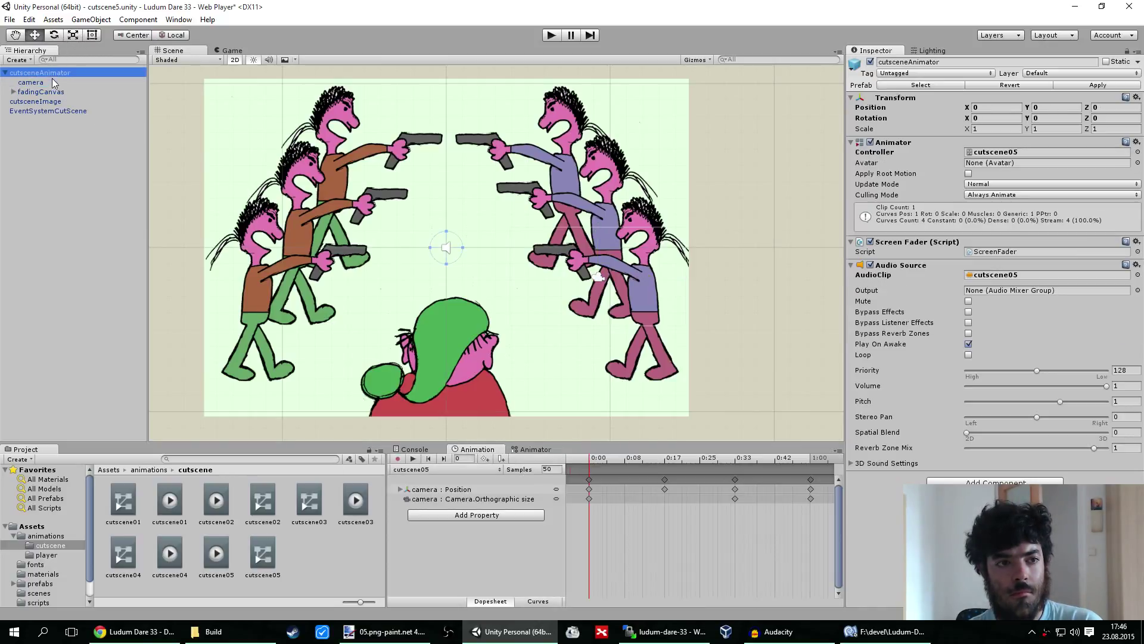
{"action": "left_click", "coordinate": [50, 83]}
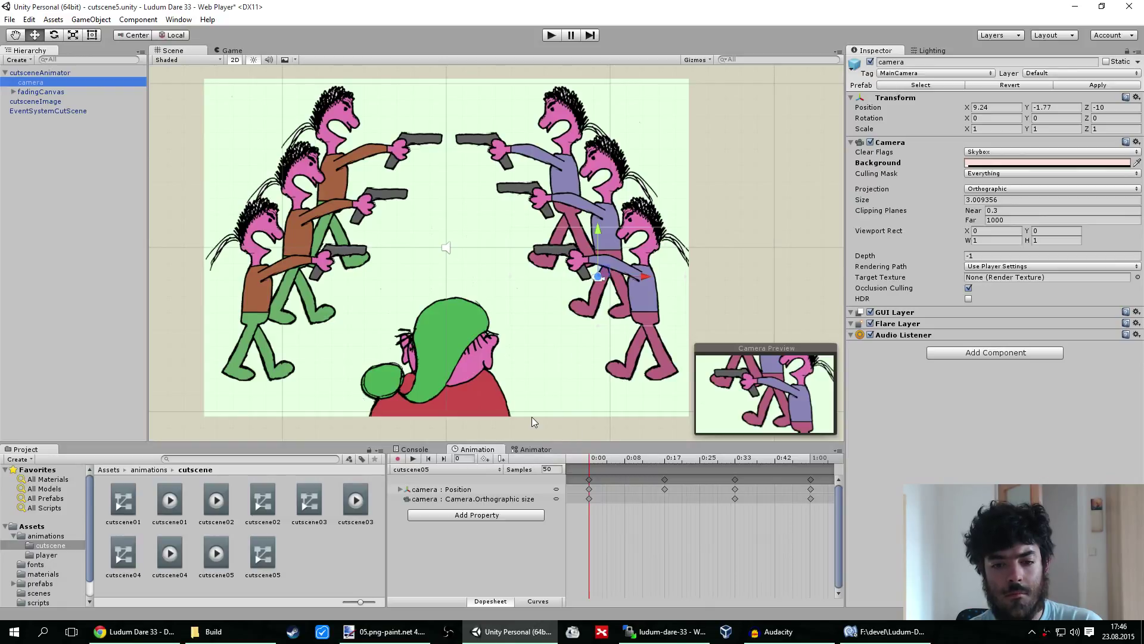
{"action": "left_click", "coordinate": [398, 459]}
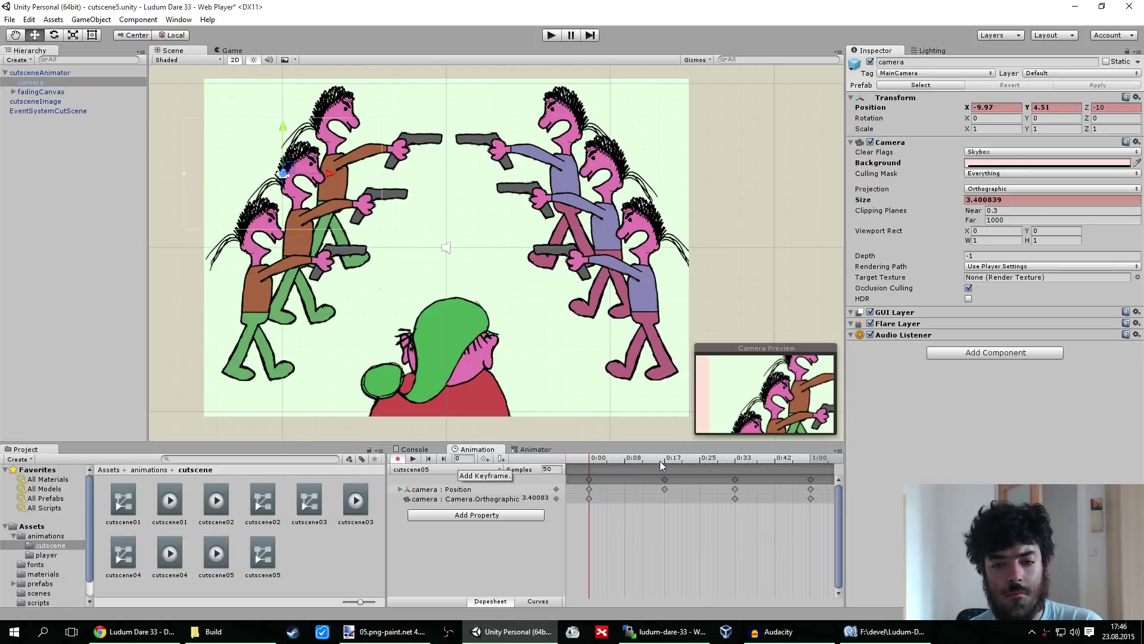
{"action": "left_click", "coordinate": [588, 480]}
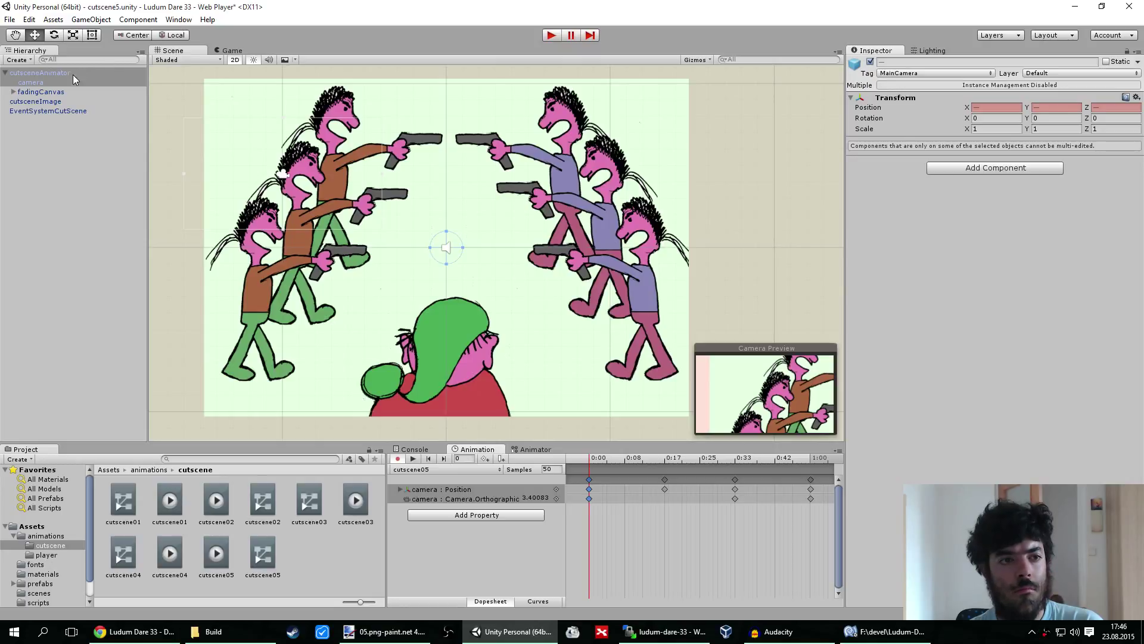
{"action": "left_click", "coordinate": [30, 82]}
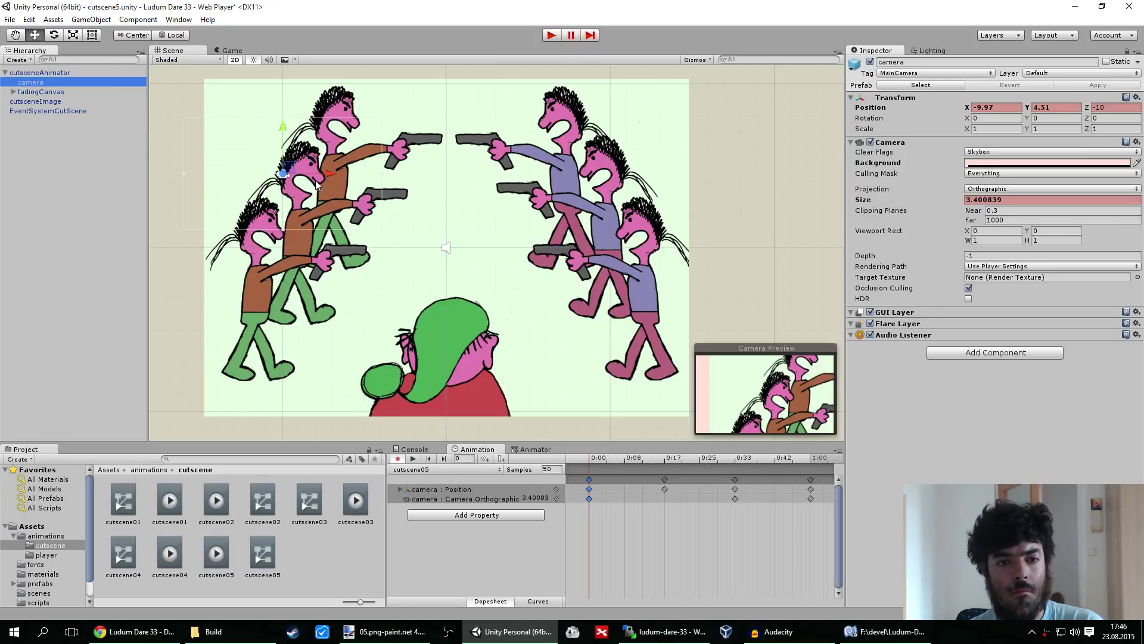
{"action": "left_click_drag", "start_coordinate": [293, 175], "coordinate": [360, 132]}
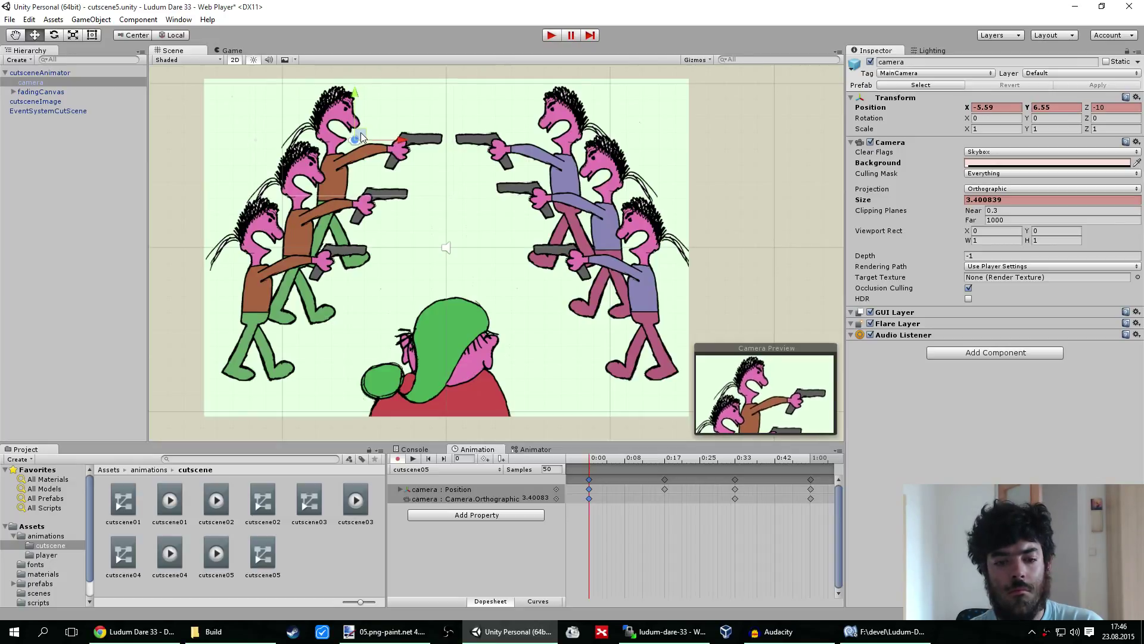
At the frame 17 keyframe, set the camera's orthographic size to 3.4 and move it to about X -8, Y 1.08
{"action": "left_click", "coordinate": [664, 480]}
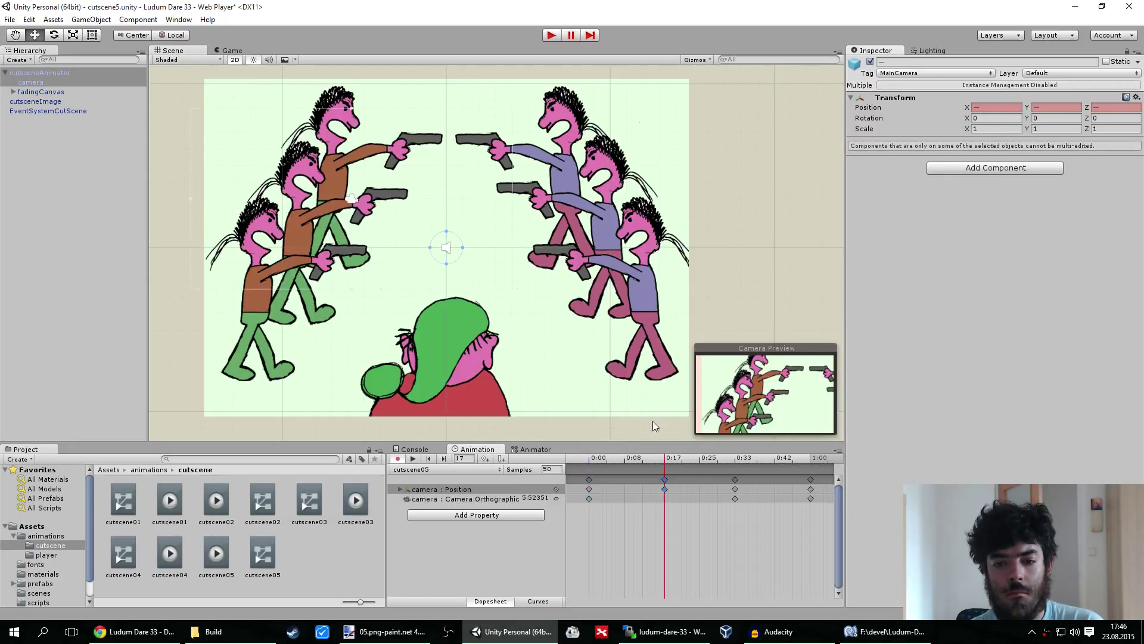
{"action": "left_click", "coordinate": [589, 480]}
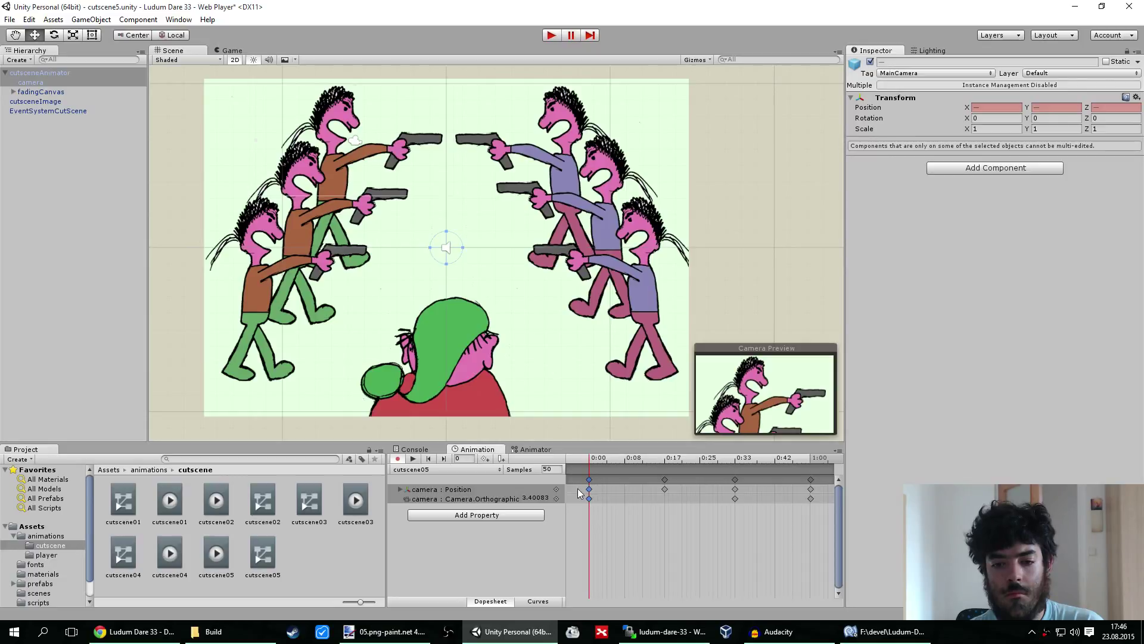
{"action": "left_click", "coordinate": [36, 82]}
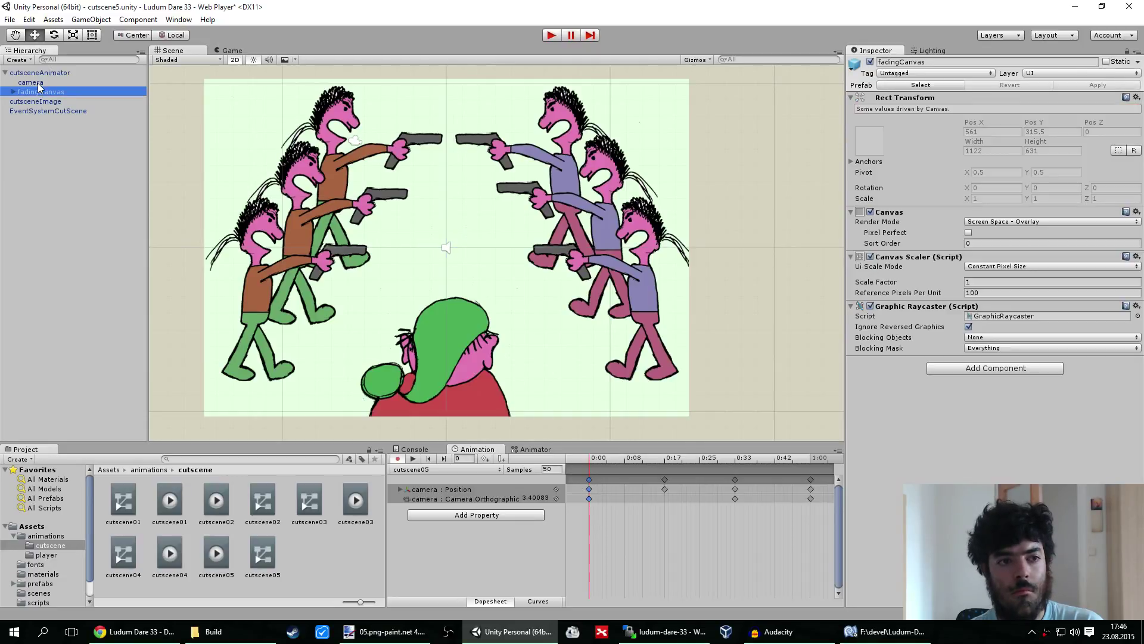
{"action": "left_click", "coordinate": [664, 489]}
{"action": "left_click", "coordinate": [1028, 202]}
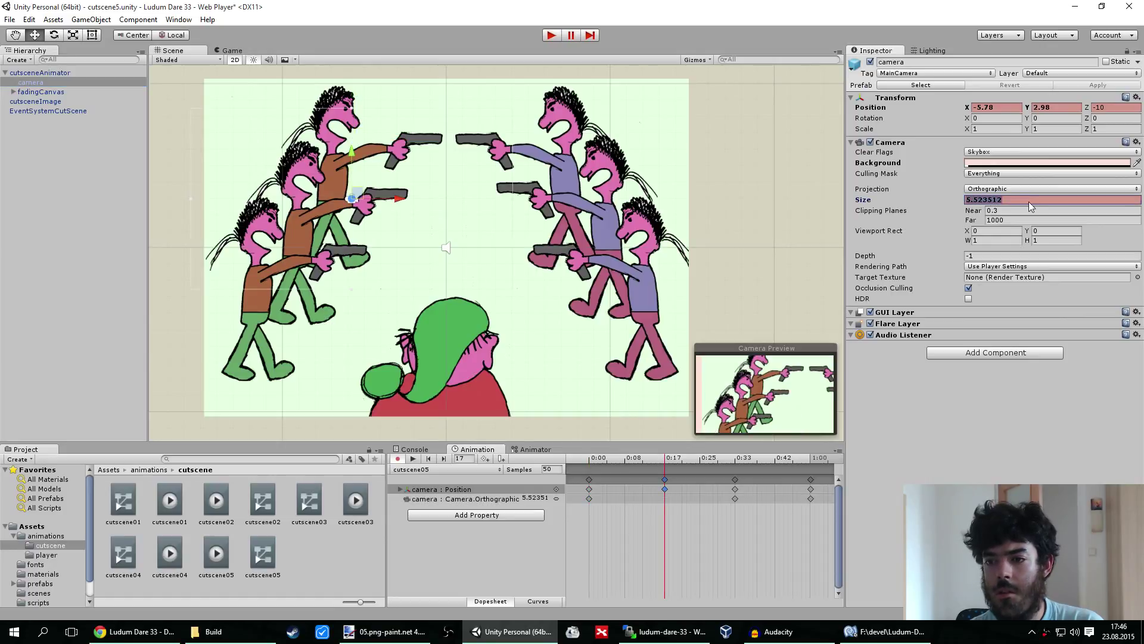
{"action": "type", "text": "3.4"}
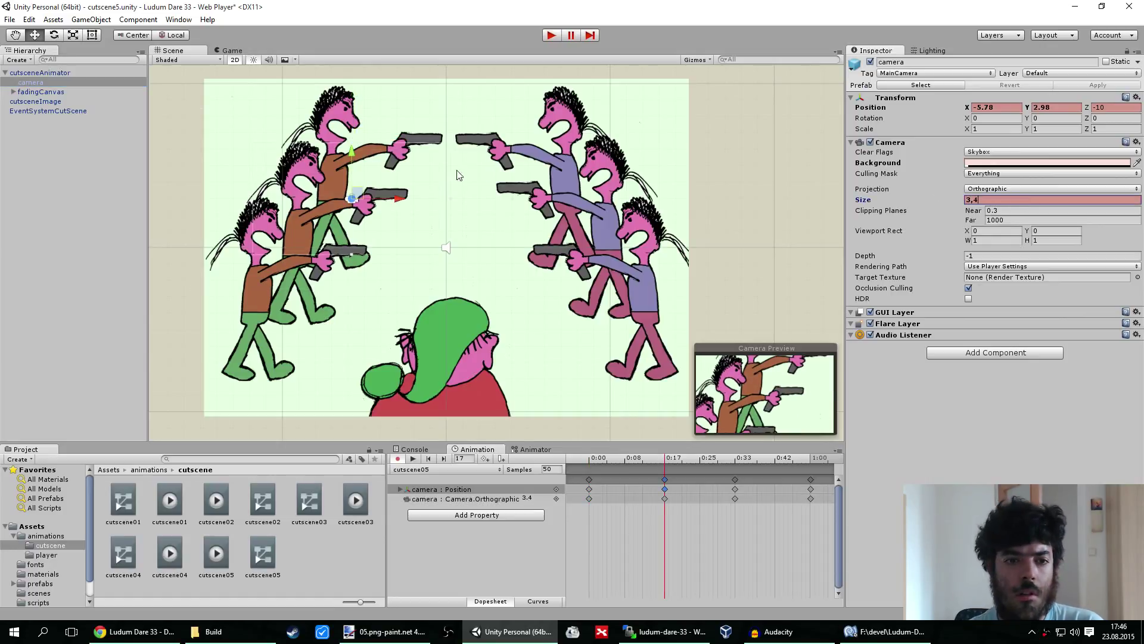
{"action": "left_click_drag", "start_coordinate": [361, 197], "coordinate": [325, 230]}
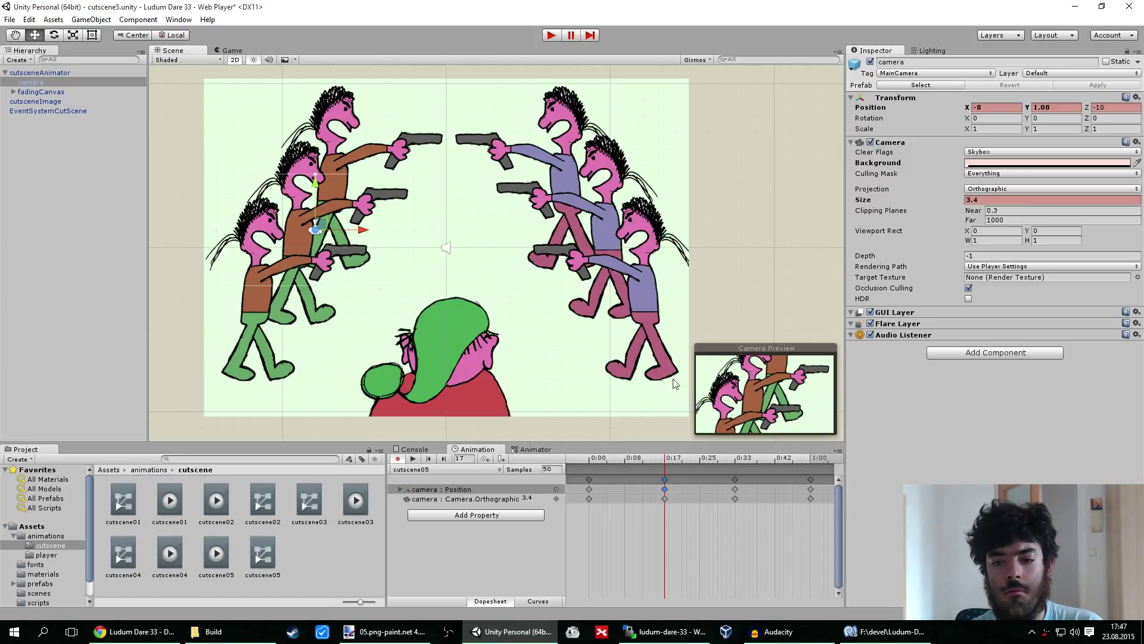
At the frame 33 keyframe, enlarge the camera's orthographic size to about 8.91 and move it to about X -0.06, Y 1.35
{"action": "left_click", "coordinate": [736, 488]}
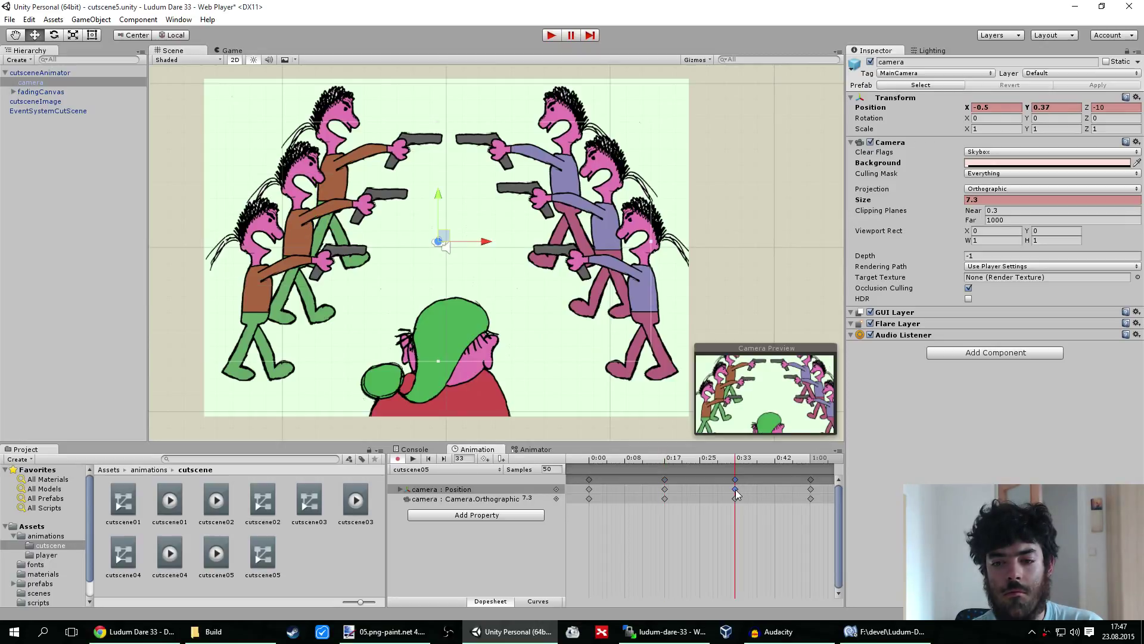
{"action": "left_click_drag", "start_coordinate": [448, 233], "coordinate": [460, 231]}
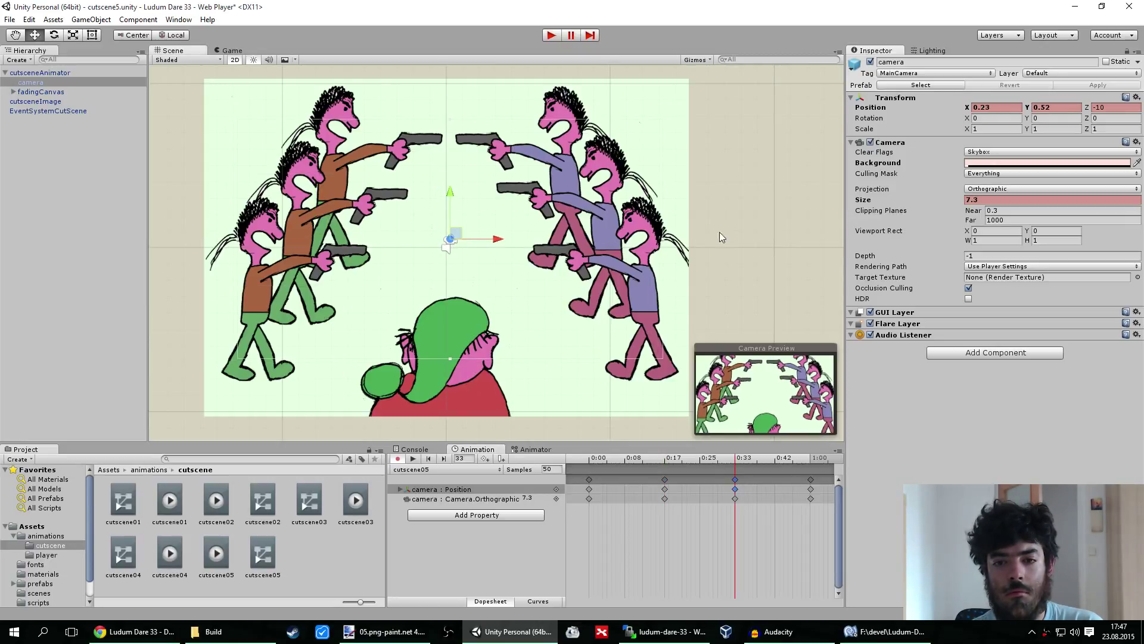
{"action": "left_click_drag", "start_coordinate": [666, 245], "coordinate": [686, 245]}
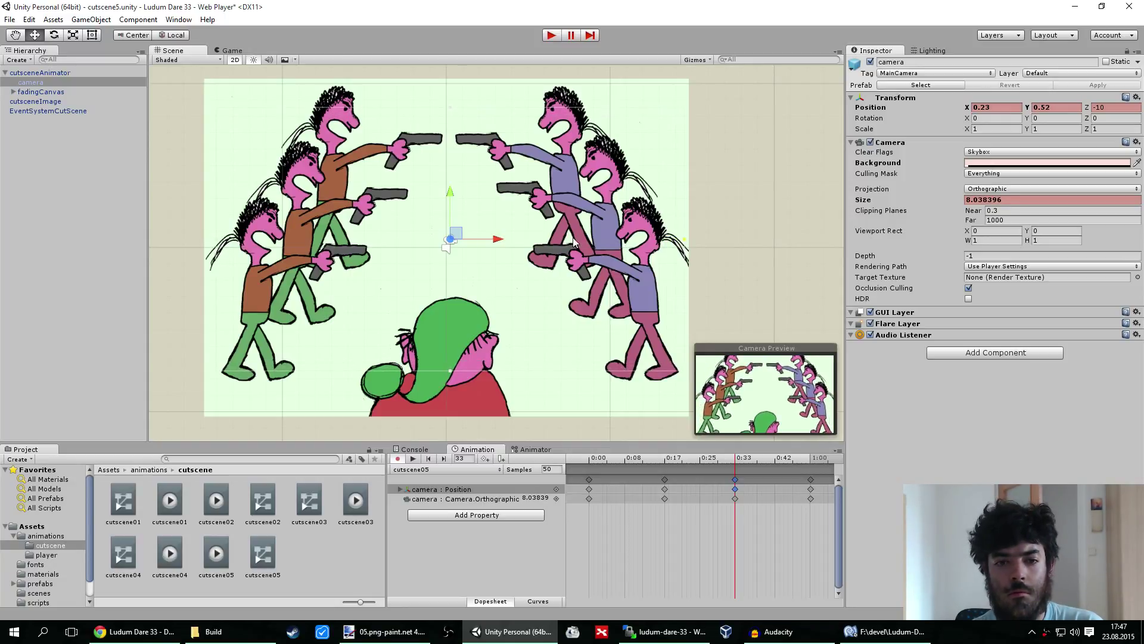
{"action": "left_click_drag", "start_coordinate": [459, 235], "coordinate": [454, 211]}
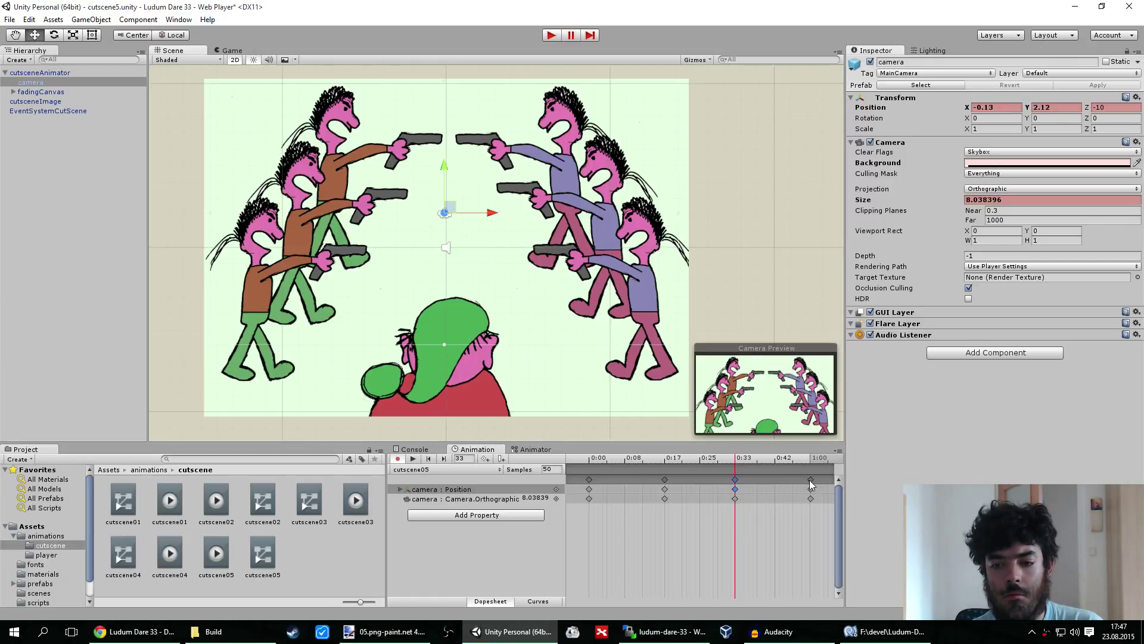
{"action": "left_click", "coordinate": [679, 249]}
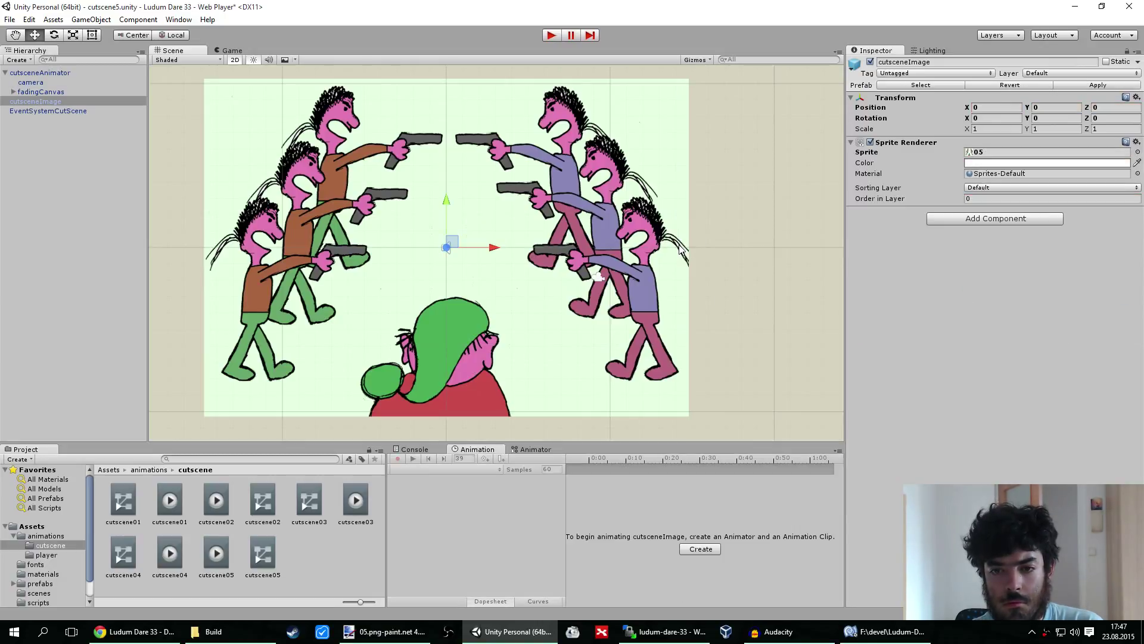
{"action": "left_click", "coordinate": [29, 83]}
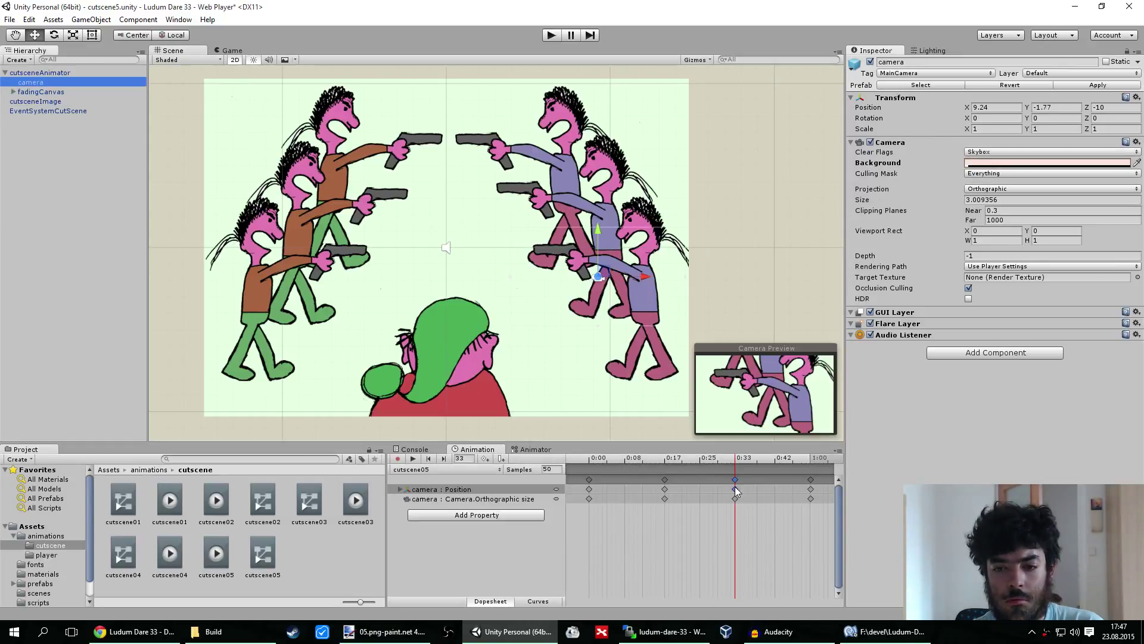
{"action": "left_click", "coordinate": [735, 489]}
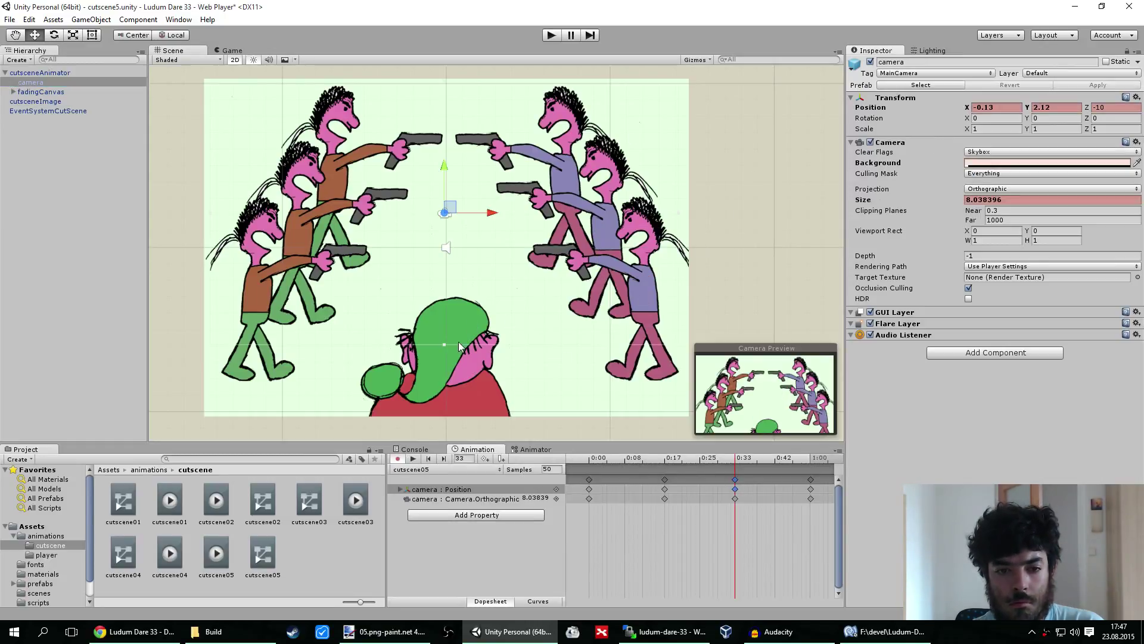
{"action": "left_click_drag", "start_coordinate": [443, 346], "coordinate": [445, 359]}
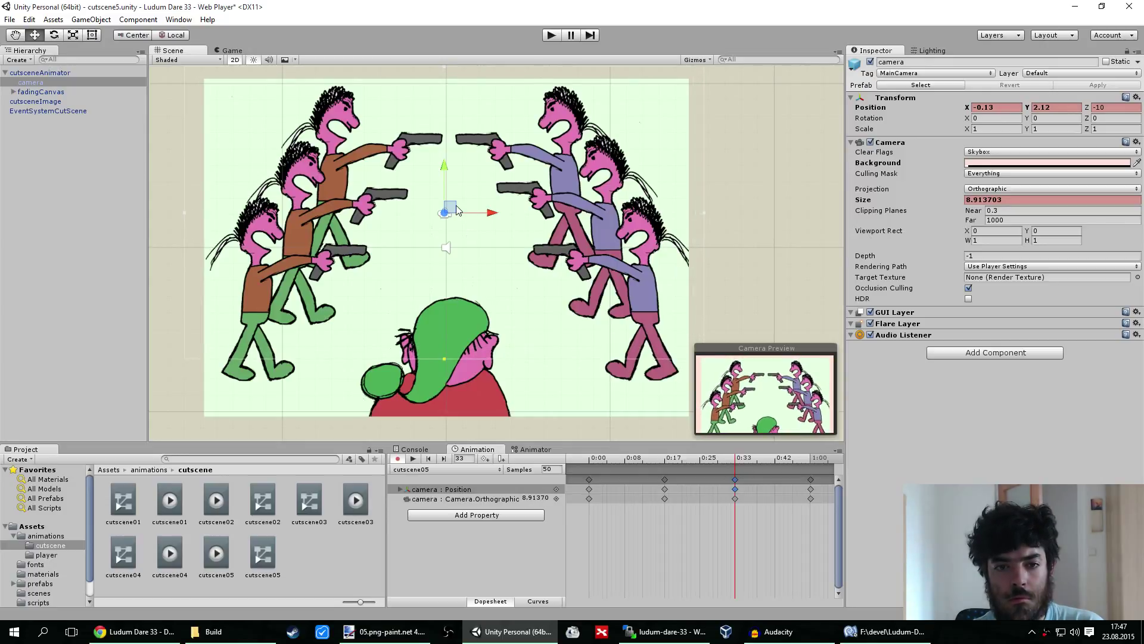
{"action": "left_click_drag", "start_coordinate": [457, 210], "coordinate": [457, 222]}
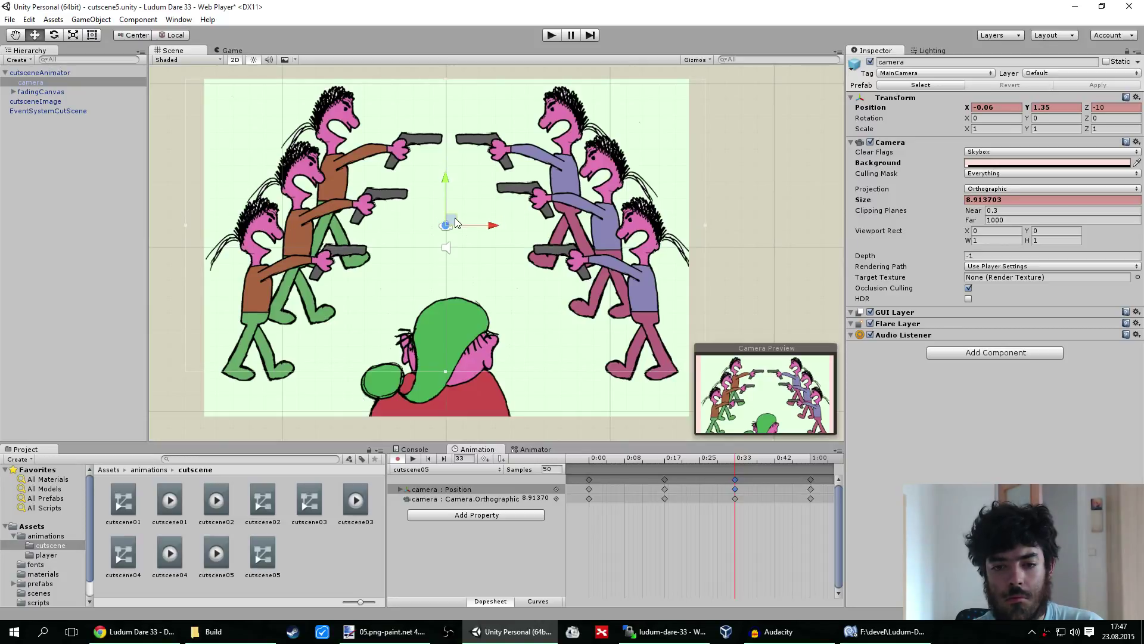
At the last keyframe (1:00), enlarge the camera's orthographic size to about 10.29 and centre it at about X -0.02, Y 0
{"action": "left_click", "coordinate": [811, 479]}
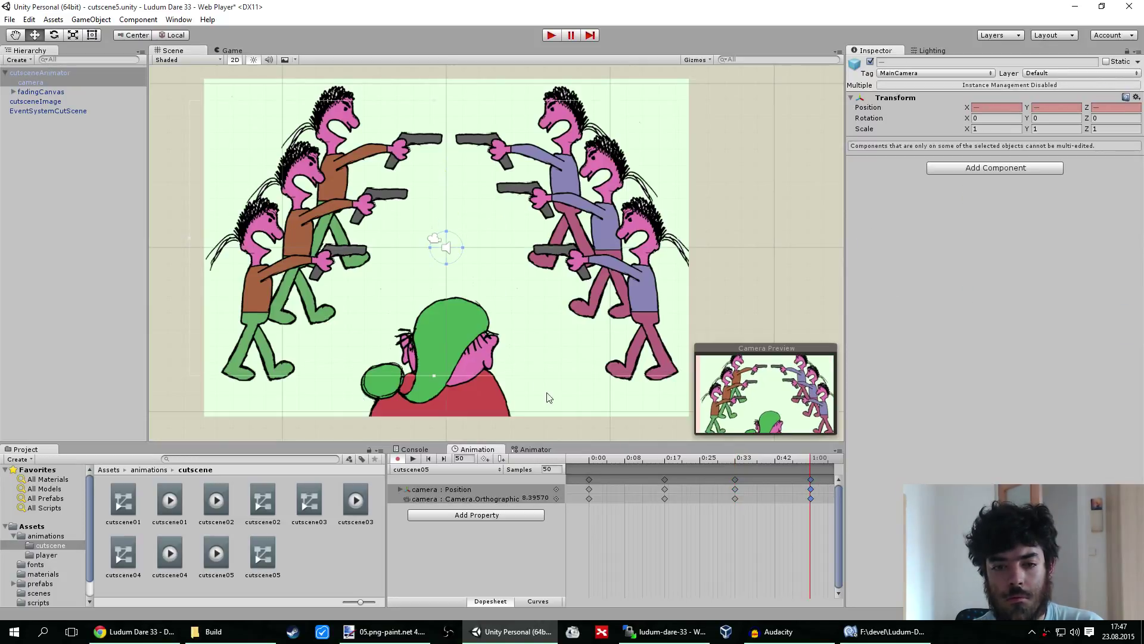
{"action": "left_click", "coordinate": [80, 83]}
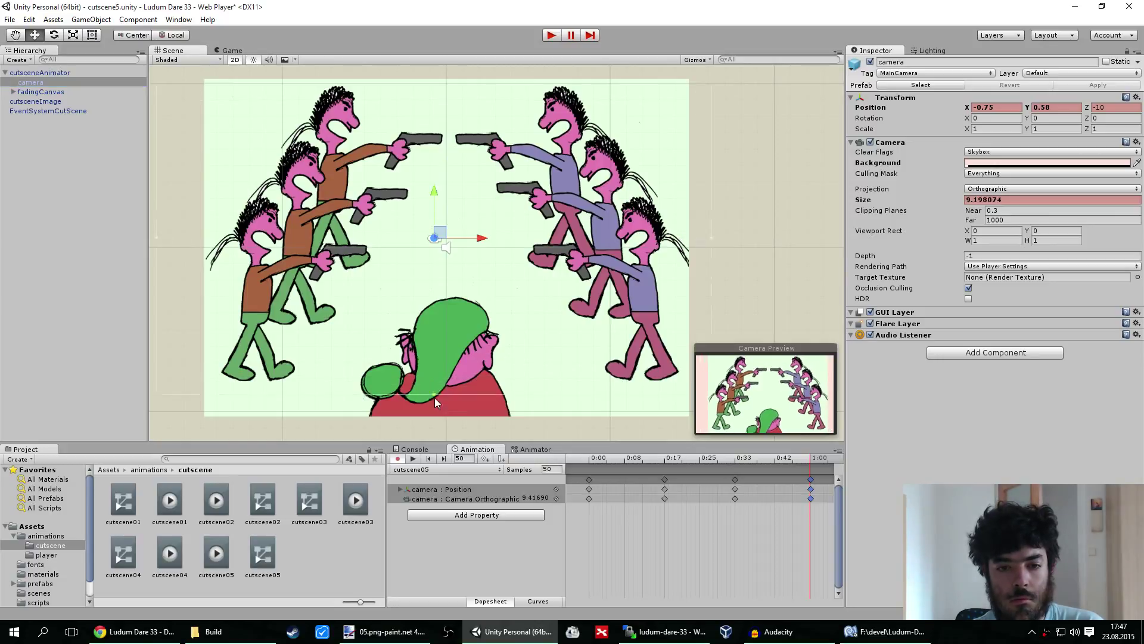
{"action": "left_click_drag", "start_coordinate": [449, 241], "coordinate": [453, 248]}
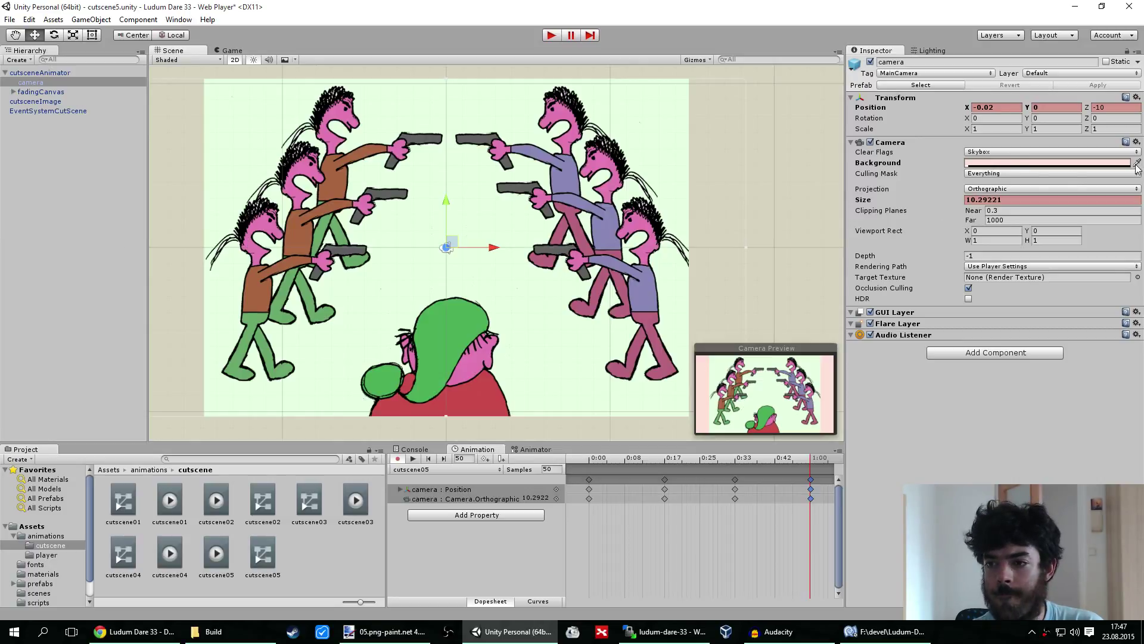
Sample the drawing's pale green as the camera's background colour, removing the recorded Back Ground Color property from the cutscene05 animation
{"action": "left_click", "coordinate": [649, 113]}
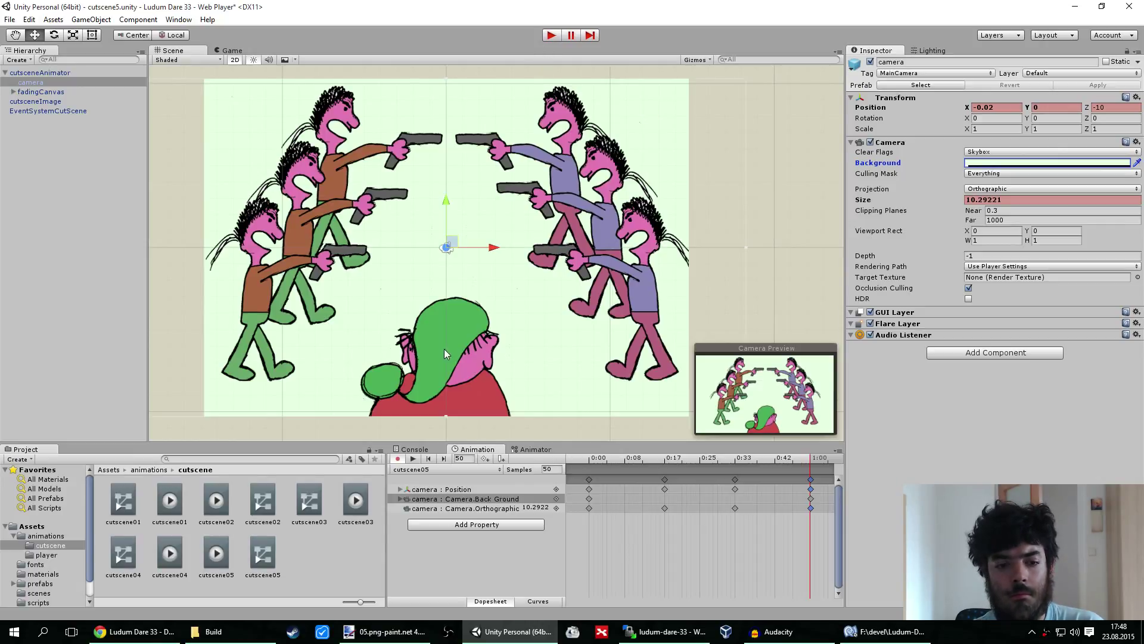
{"action": "left_click", "coordinate": [398, 459]}
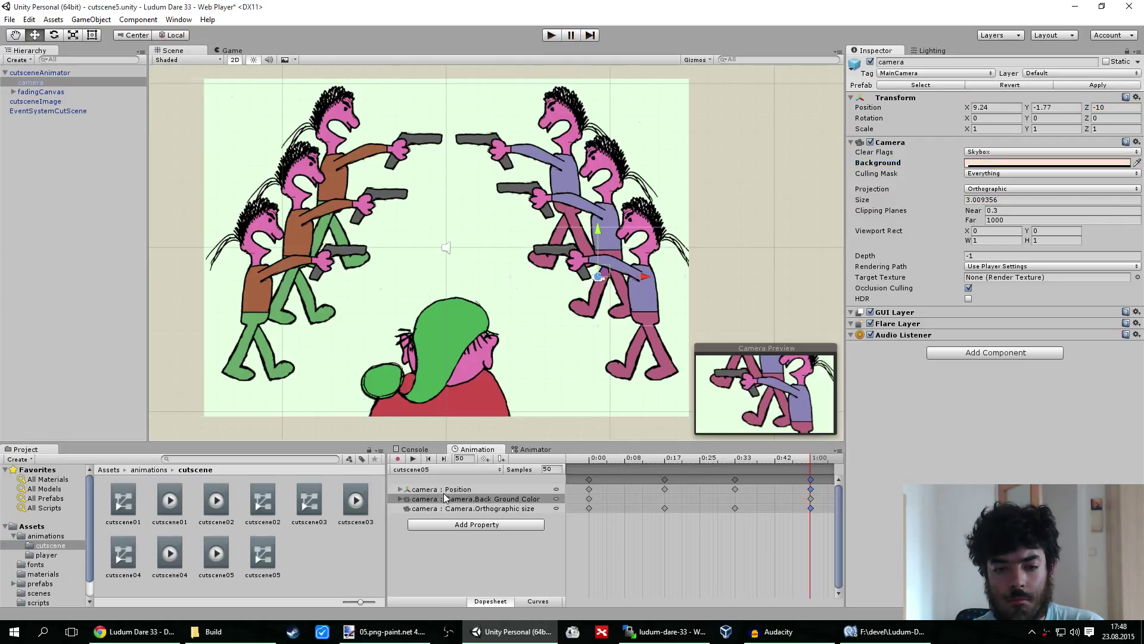
{"action": "left_click", "coordinate": [526, 498]}
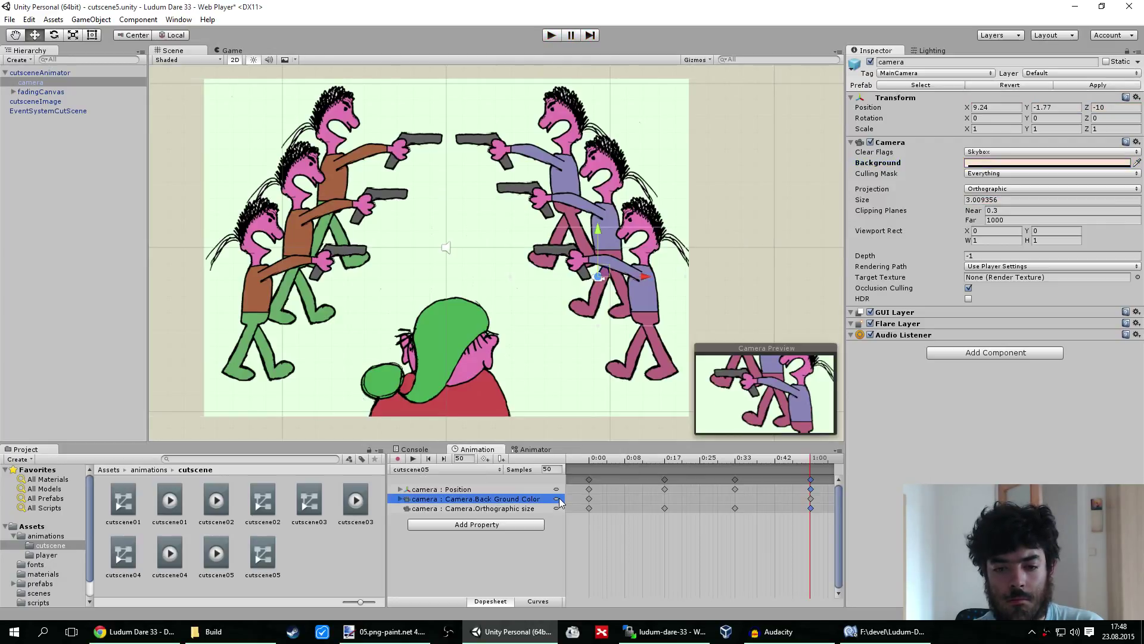
{"action": "left_click", "coordinate": [560, 499]}
{"action": "left_click", "coordinate": [571, 510]}
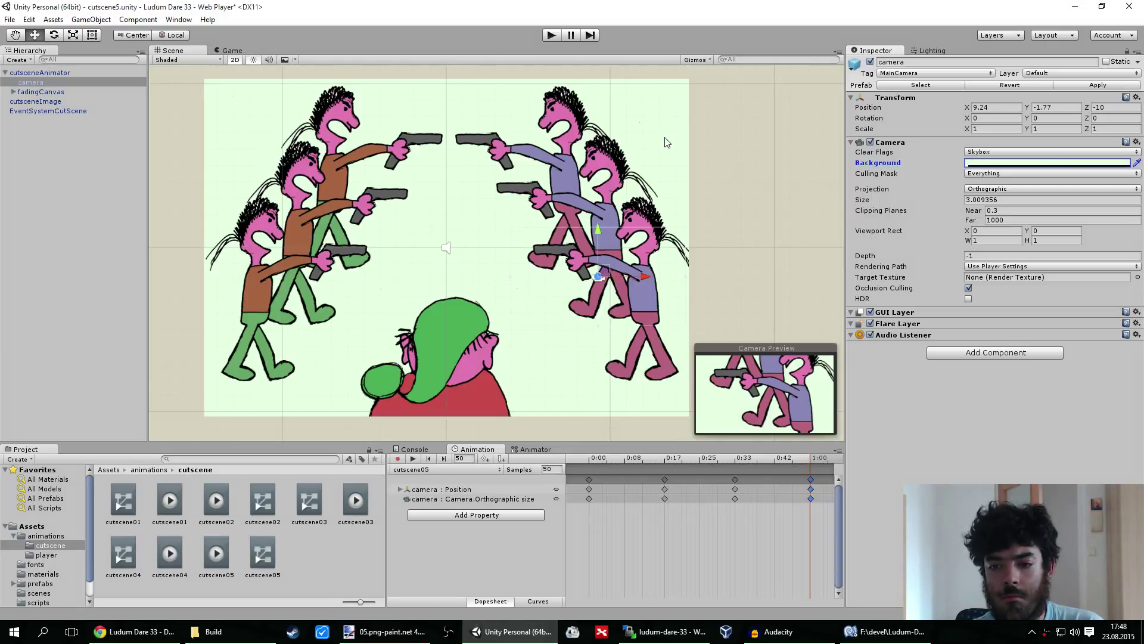
Stop animation recording and briefly play the cutscene5 scene to check the camera's starting view
{"action": "left_click", "coordinate": [588, 479]}
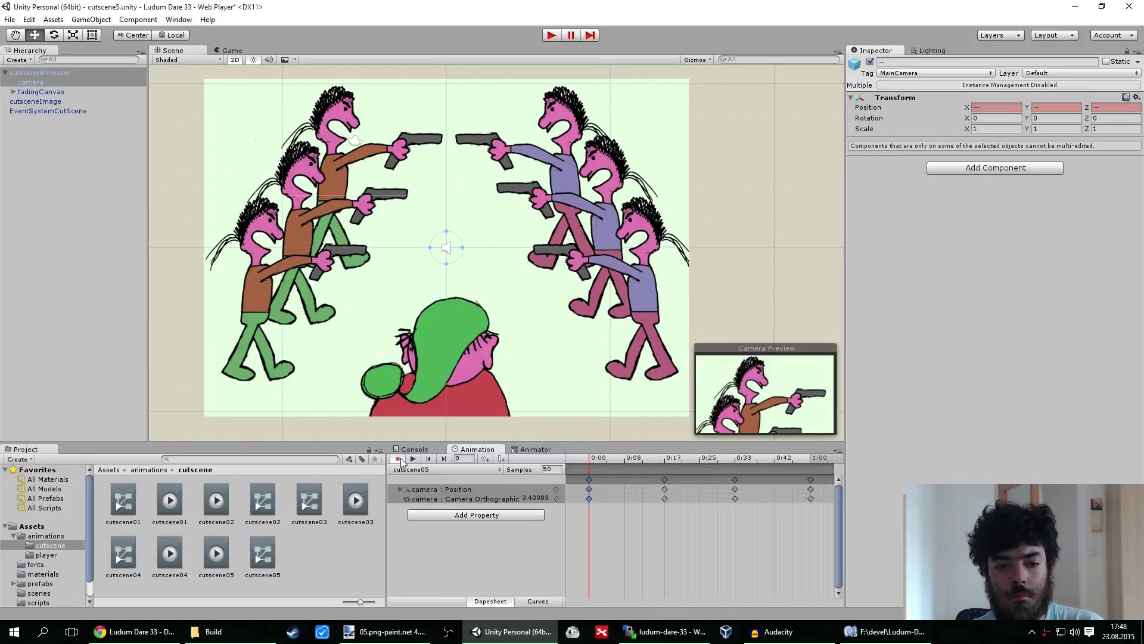
{"action": "left_click", "coordinate": [398, 460]}
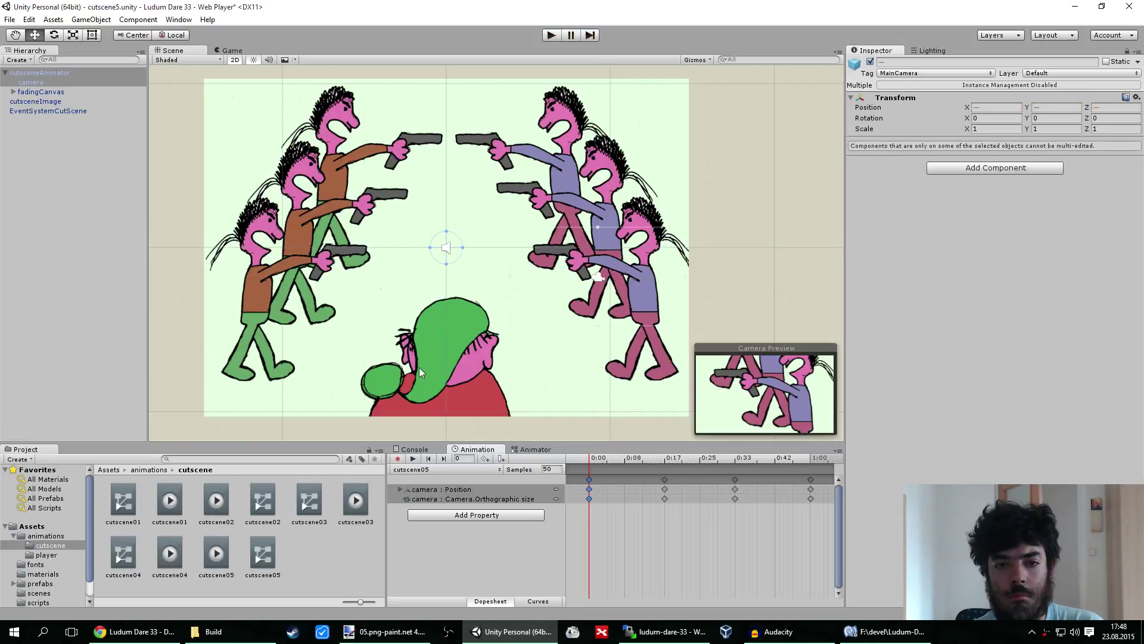
{"action": "left_click", "coordinate": [549, 34]}
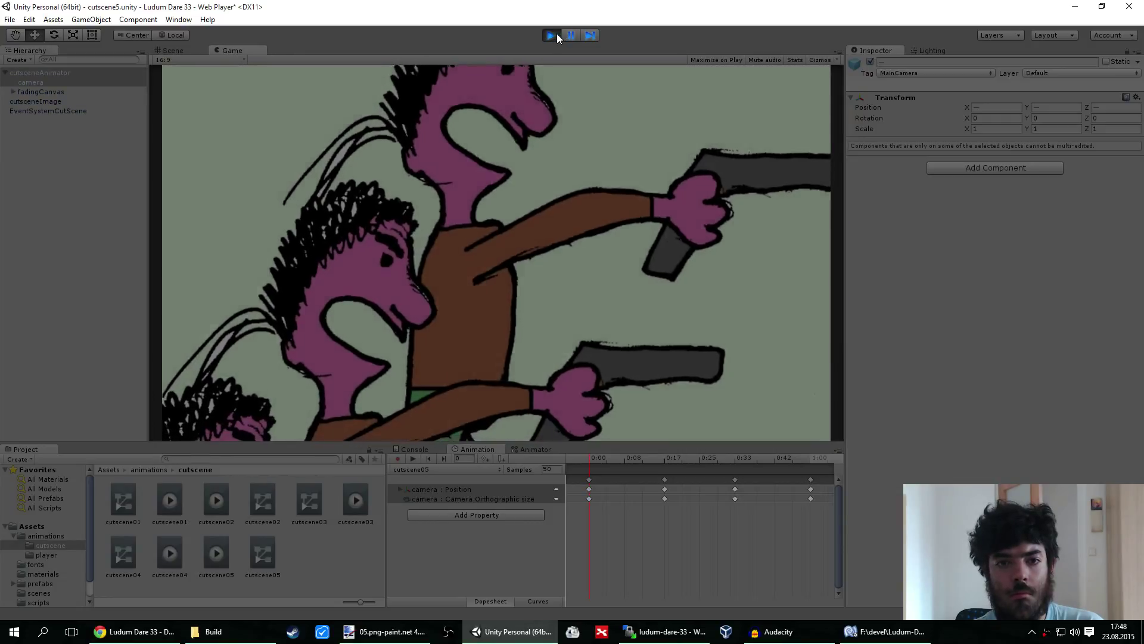
{"action": "left_click", "coordinate": [548, 35]}
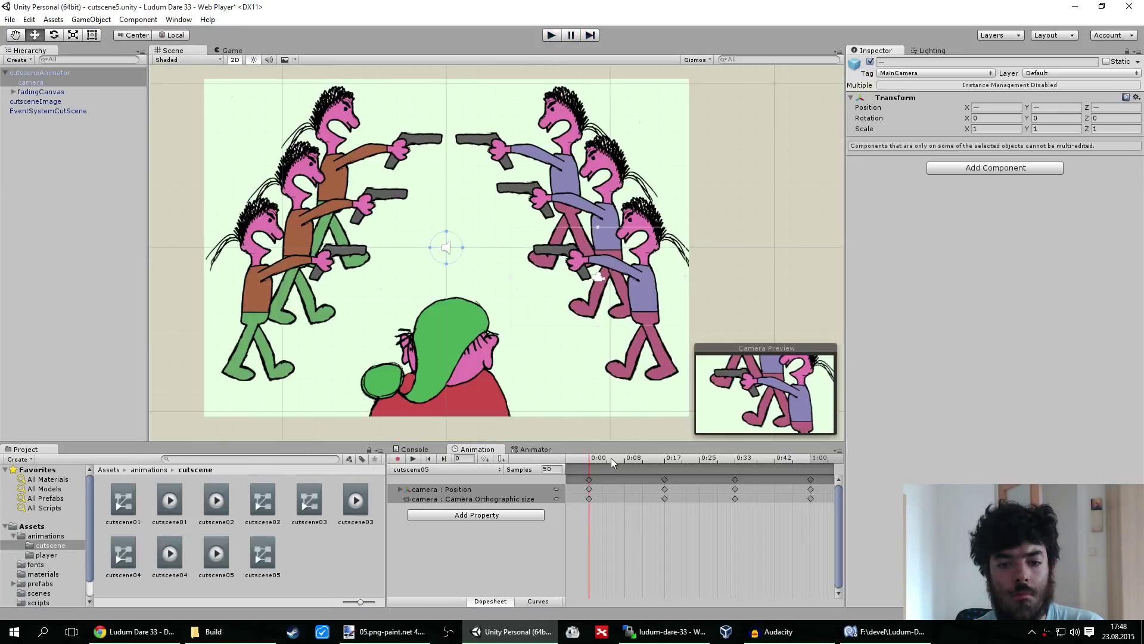
Record the camera's orthographic size as 3.4 at the first keyframe of the cutscene05 animation
{"action": "left_click", "coordinate": [589, 490]}
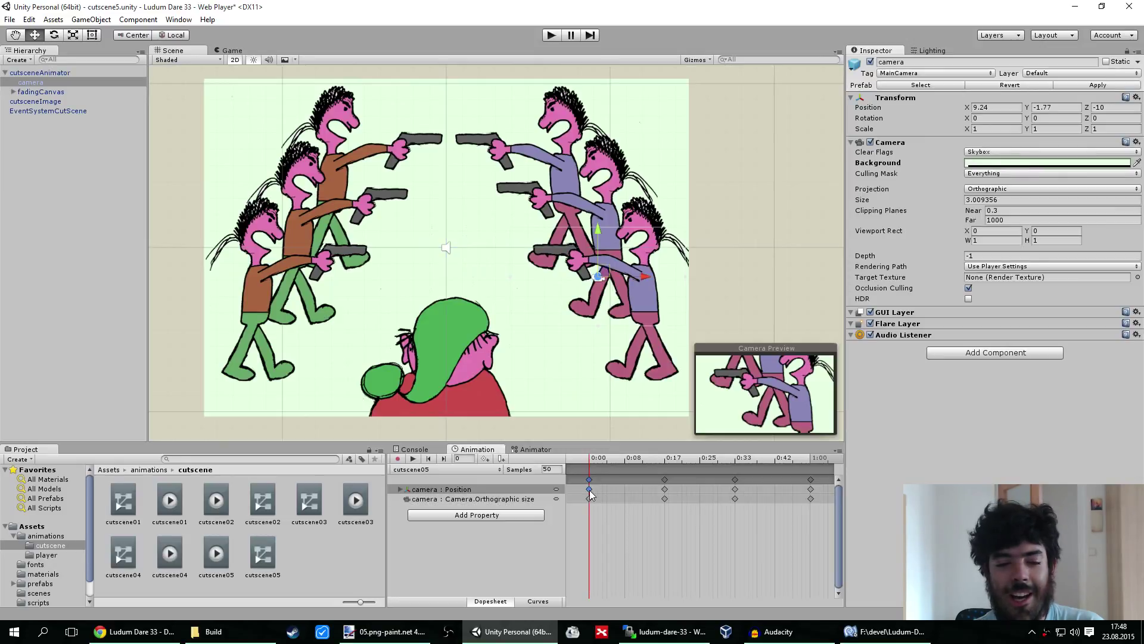
{"action": "left_click", "coordinate": [397, 458]}
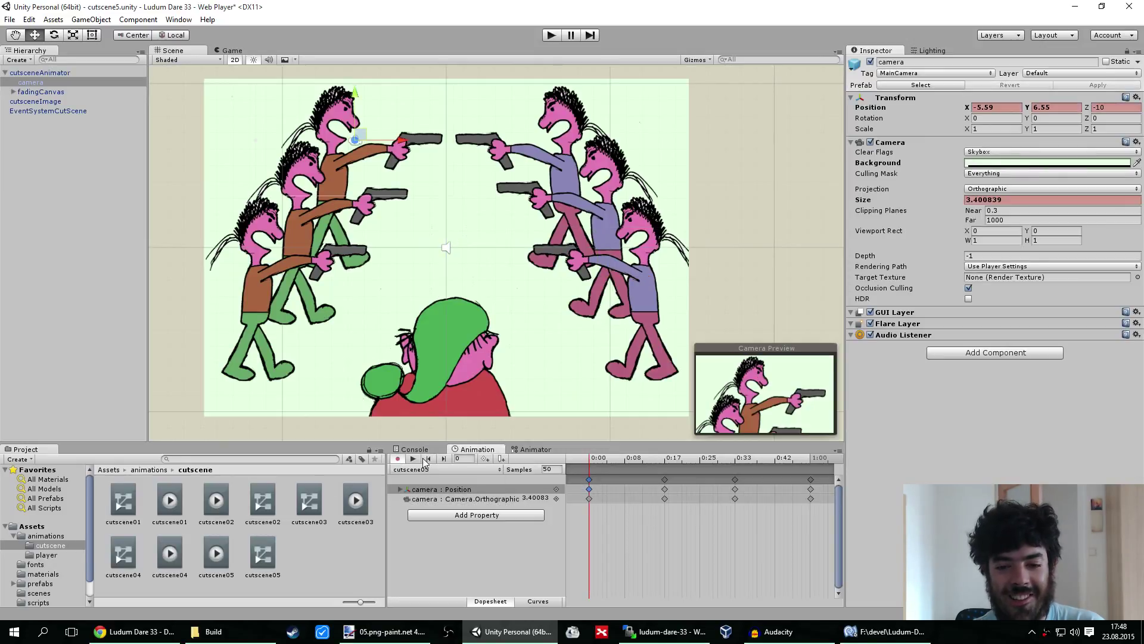
{"action": "left_click", "coordinate": [589, 499]}
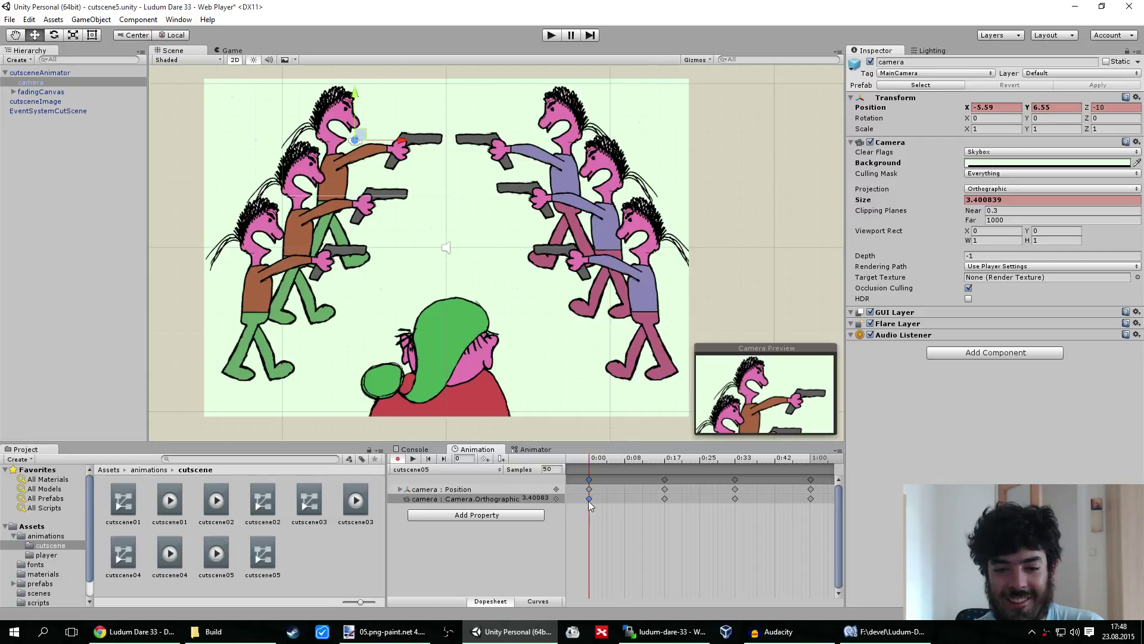
{"action": "left_click", "coordinate": [664, 499]}
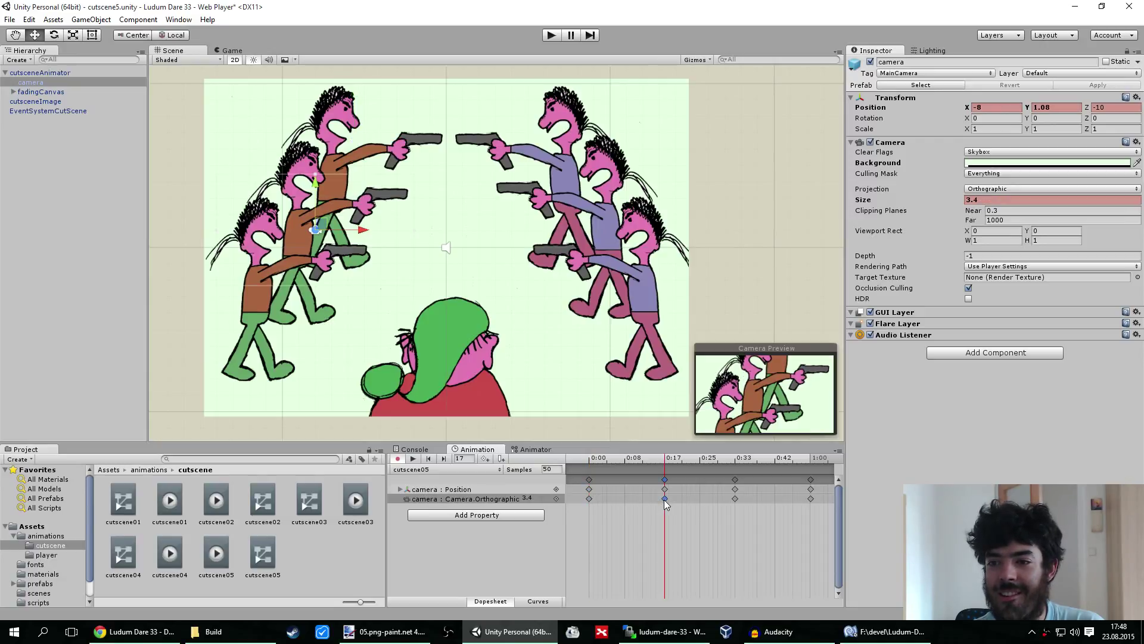
{"action": "left_click", "coordinate": [589, 499]}
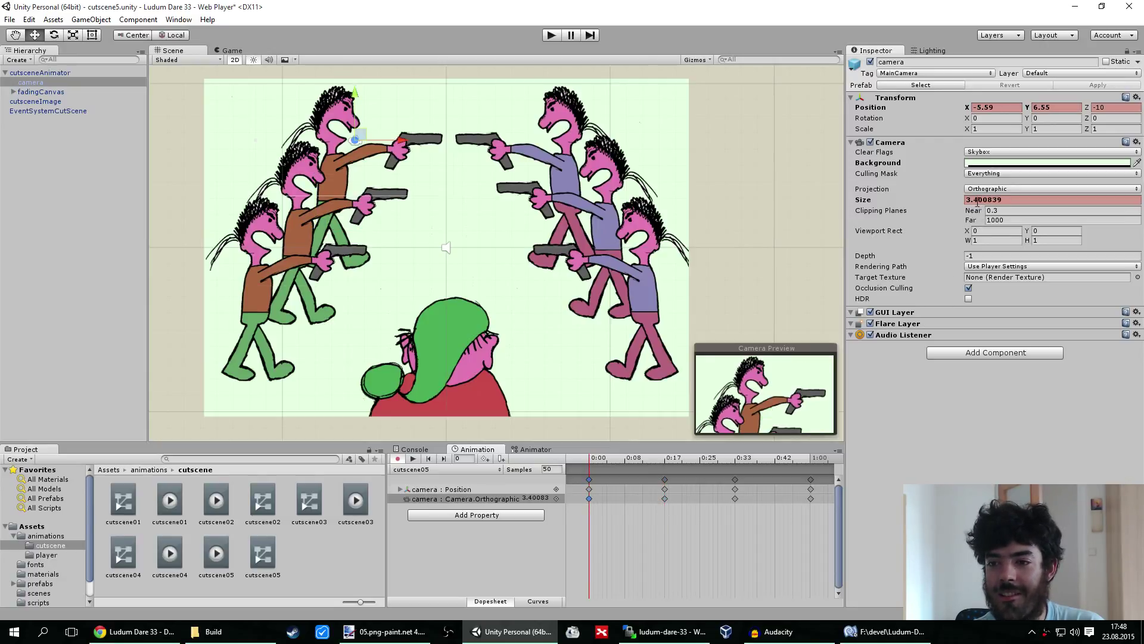
{"action": "left_click_drag", "start_coordinate": [978, 200], "coordinate": [1004, 201]}
{"action": "key", "text": "BackSpace"}
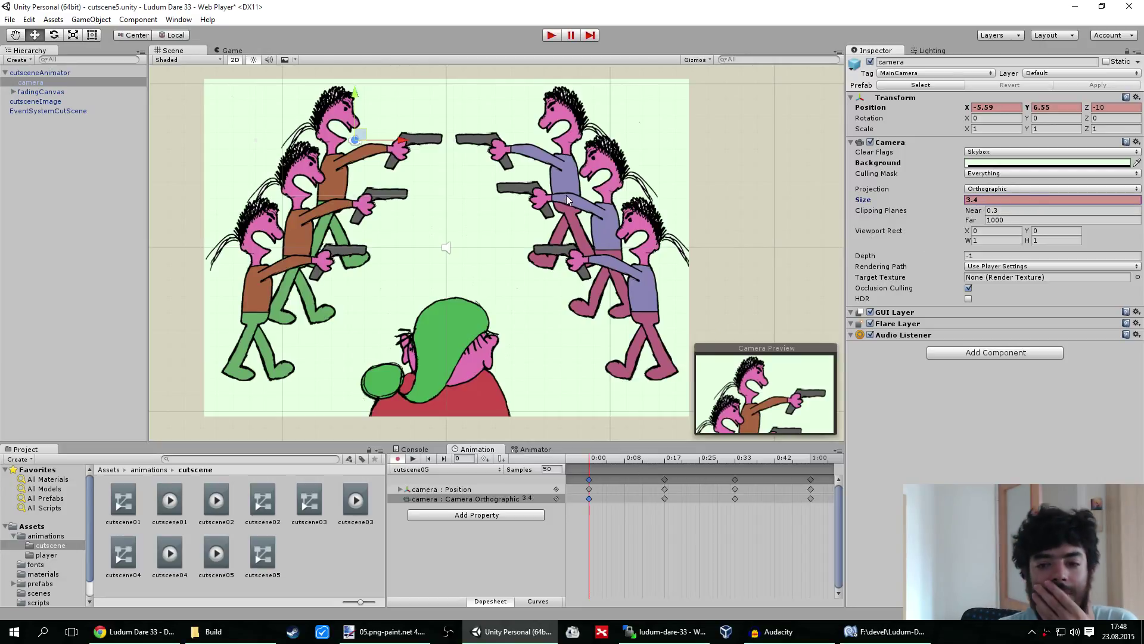
Show the curve of the camera's orthographic size around its first two keys
{"action": "left_click", "coordinate": [589, 460]}
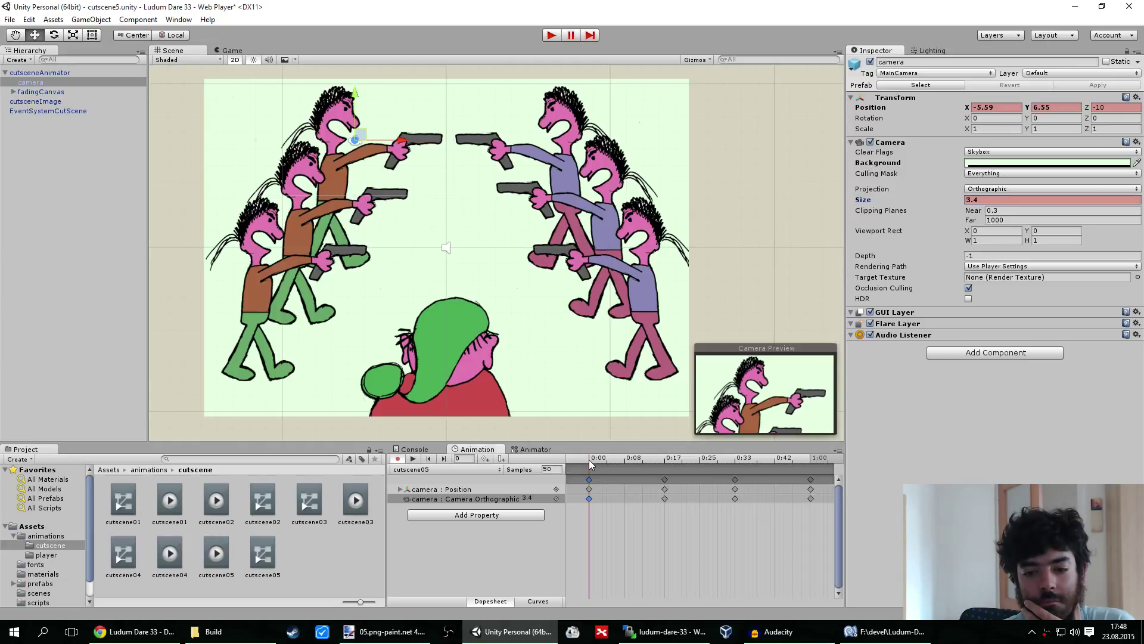
{"action": "mouse_move", "coordinate": [588, 459]}
{"action": "left_mouse_down"}
{"action": "mouse_move", "coordinate": [649, 457]}
{"action": "mouse_move", "coordinate": [582, 471]}
{"action": "left_mouse_up"}
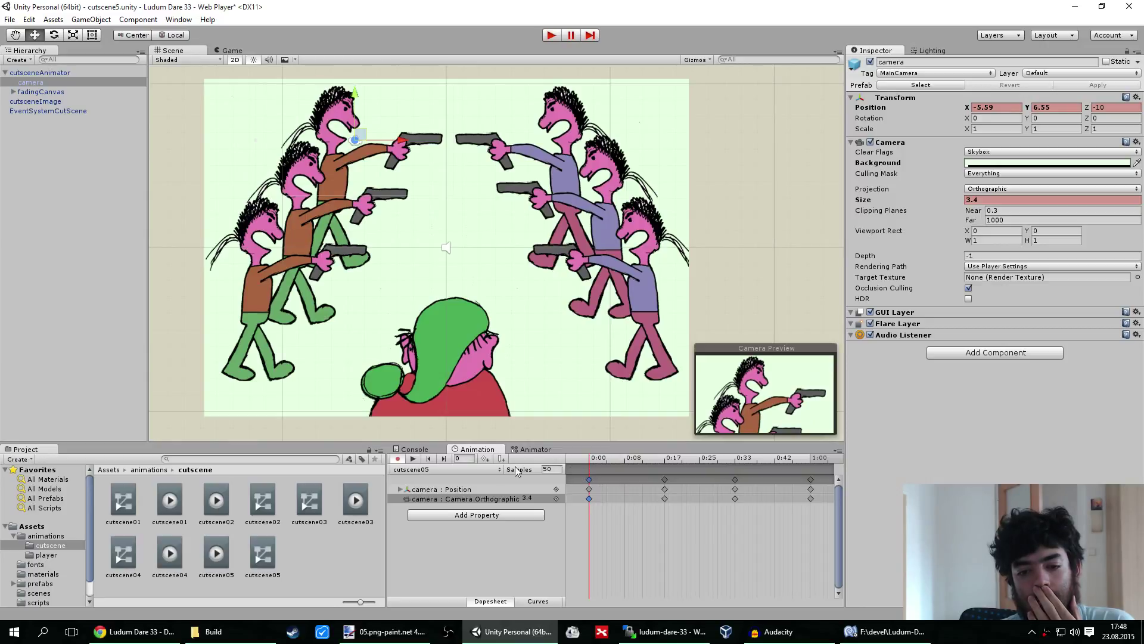
{"action": "left_click", "coordinate": [528, 602]}
{"action": "scroll", "coordinate": [662, 525], "scroll_direction": "down", "scroll_amount": 5}
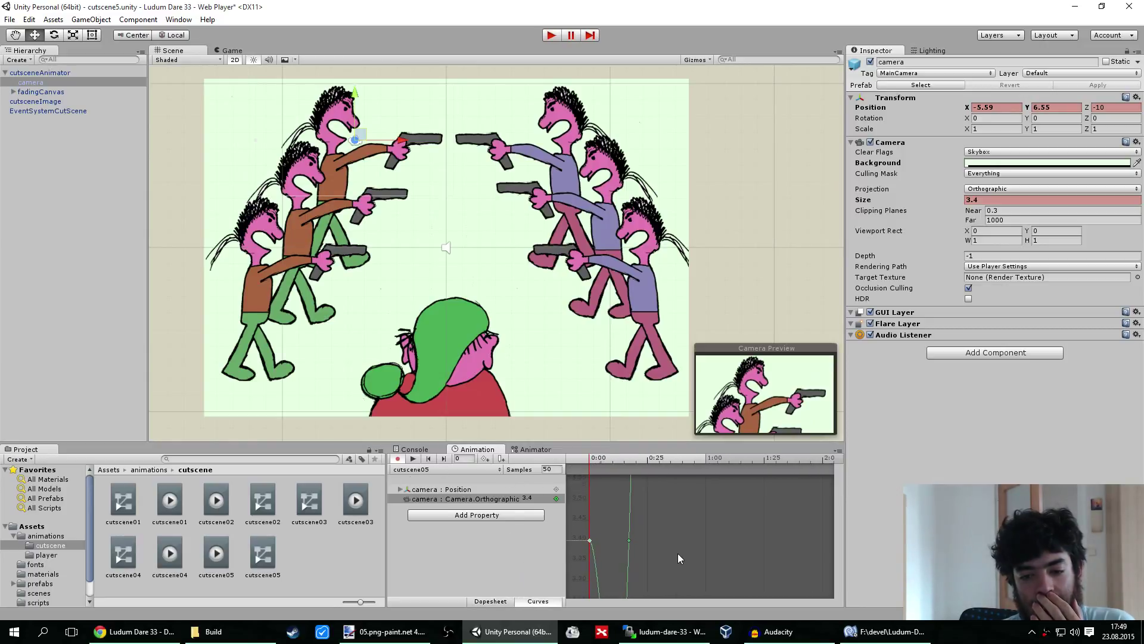
{"action": "scroll", "coordinate": [677, 553], "scroll_direction": "down", "scroll_amount": 8}
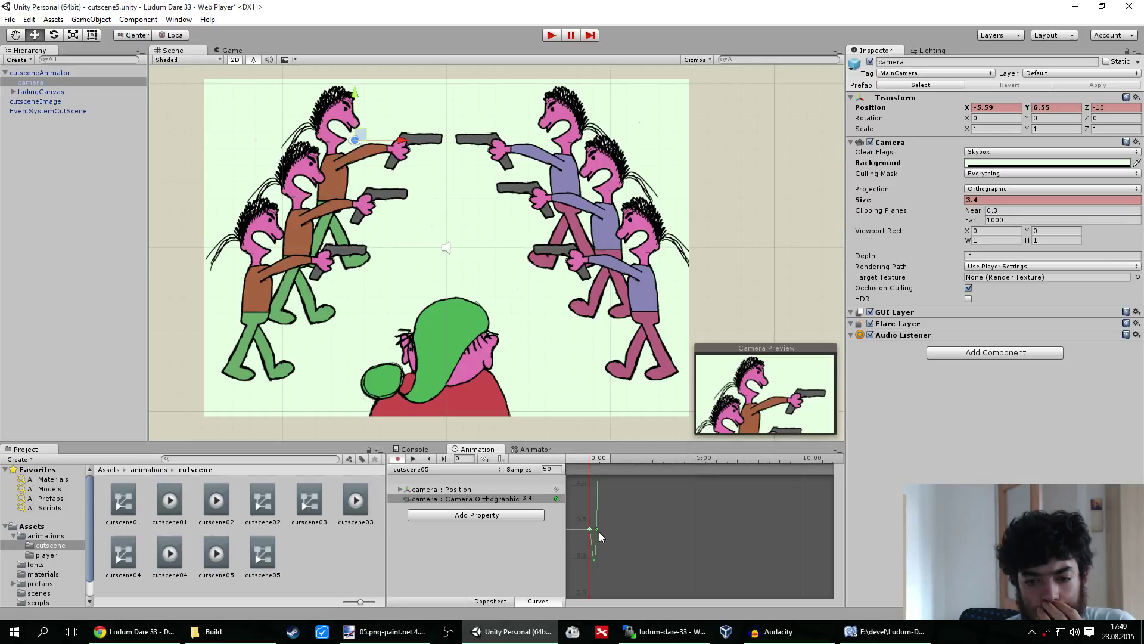
Try linear tangents on the first key of the orthographic size curve, first the right tangent, and both after that
{"action": "right_click", "coordinate": [591, 528]}
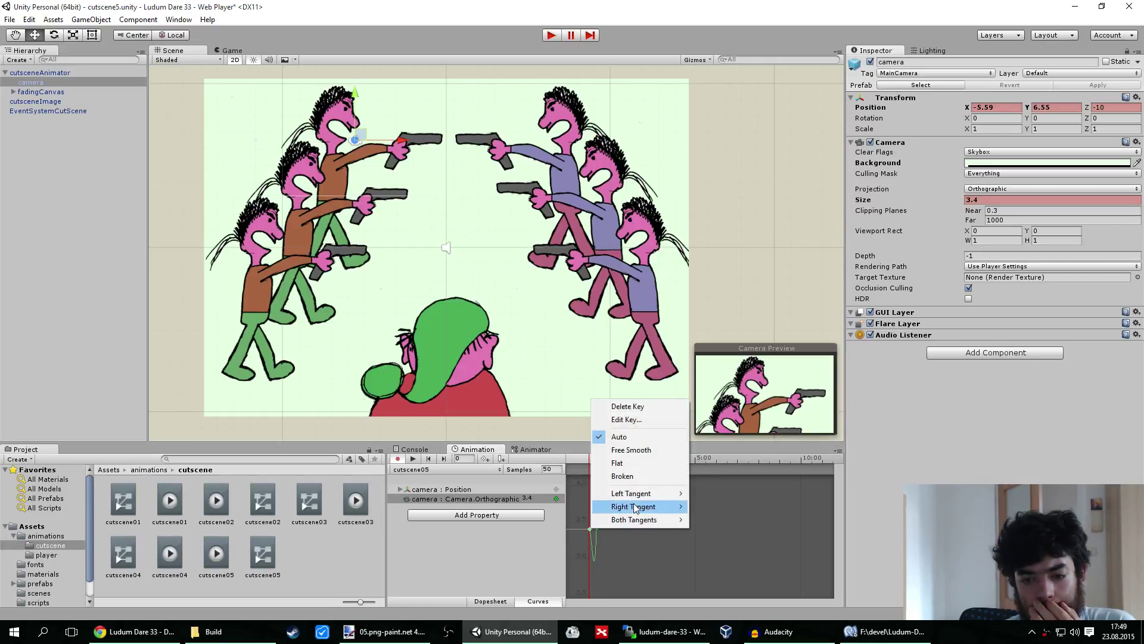
{"action": "mouse_move", "coordinate": [670, 498]}
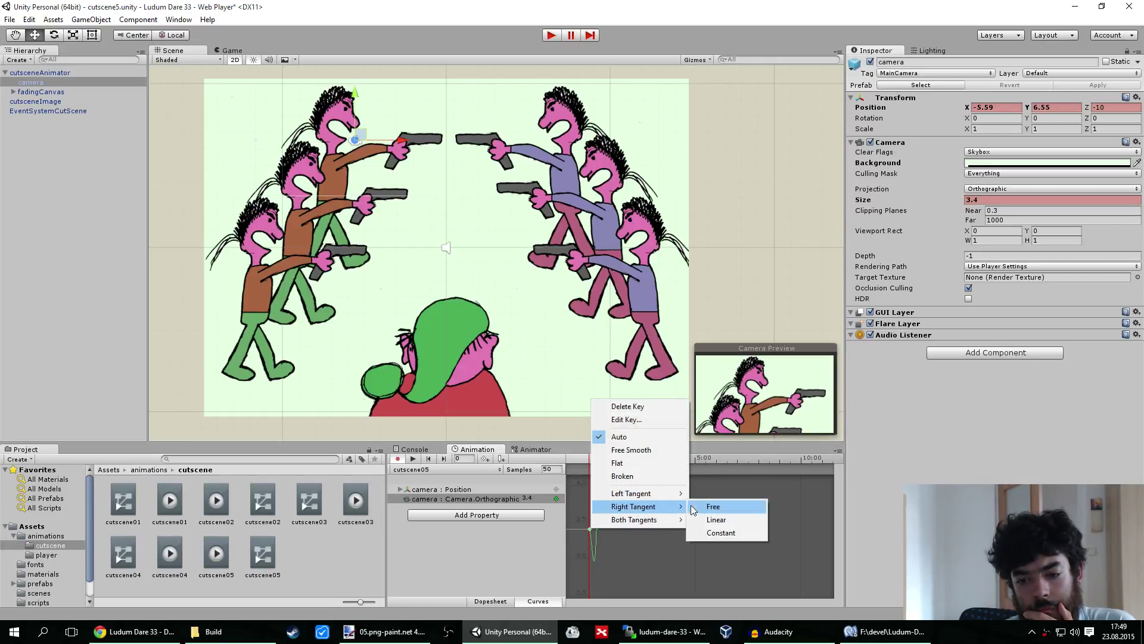
{"action": "left_click", "coordinate": [701, 519]}
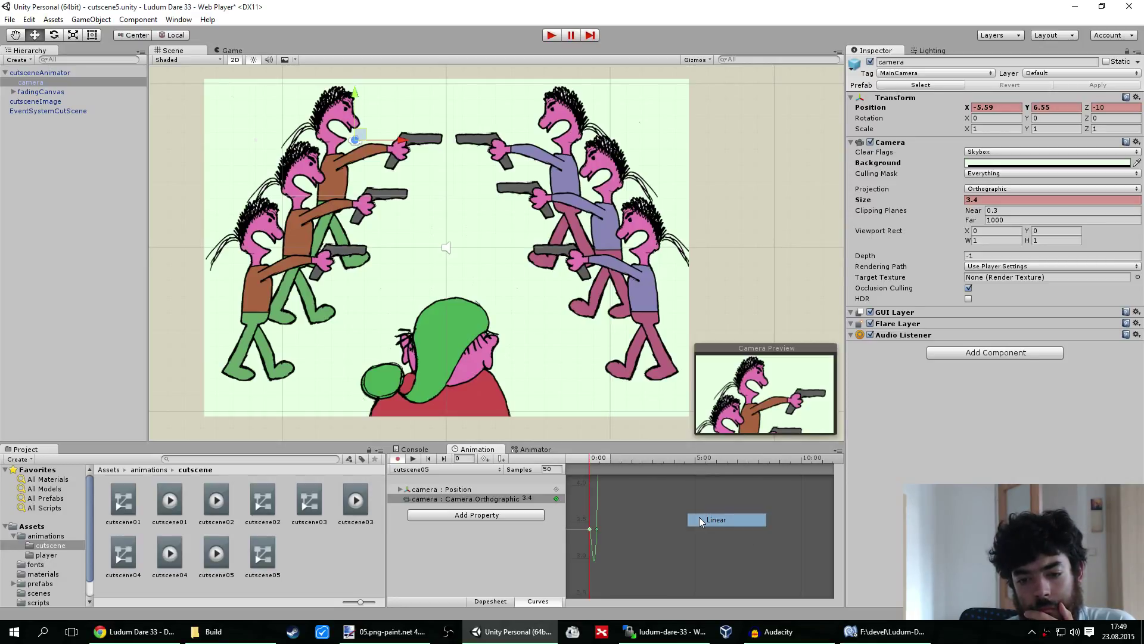
{"action": "right_click", "coordinate": [589, 528]}
{"action": "mouse_move", "coordinate": [667, 523]}
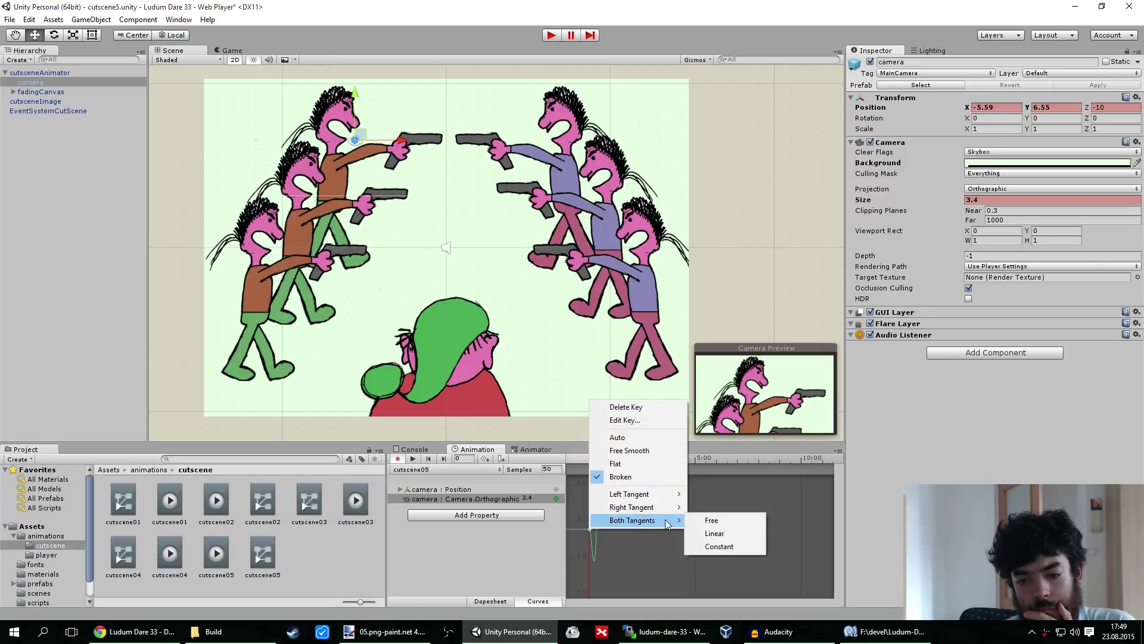
{"action": "left_click", "coordinate": [705, 532]}
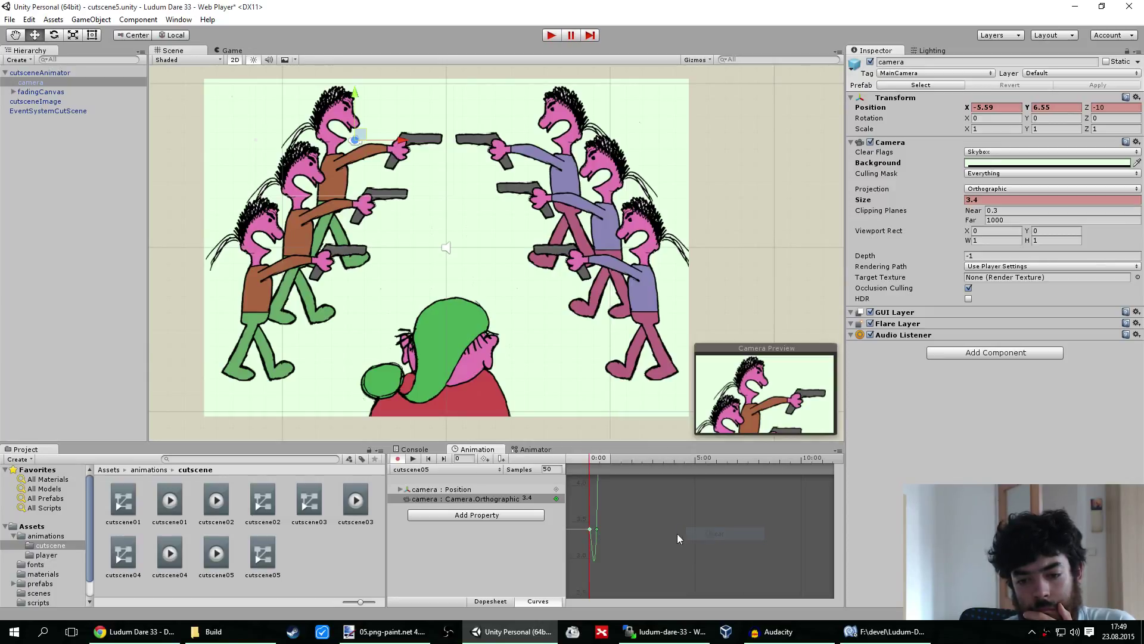
Set both tangents of the orthographic size curve's first key to Constant
{"action": "right_click", "coordinate": [592, 531]}
{"action": "mouse_move", "coordinate": [650, 522]}
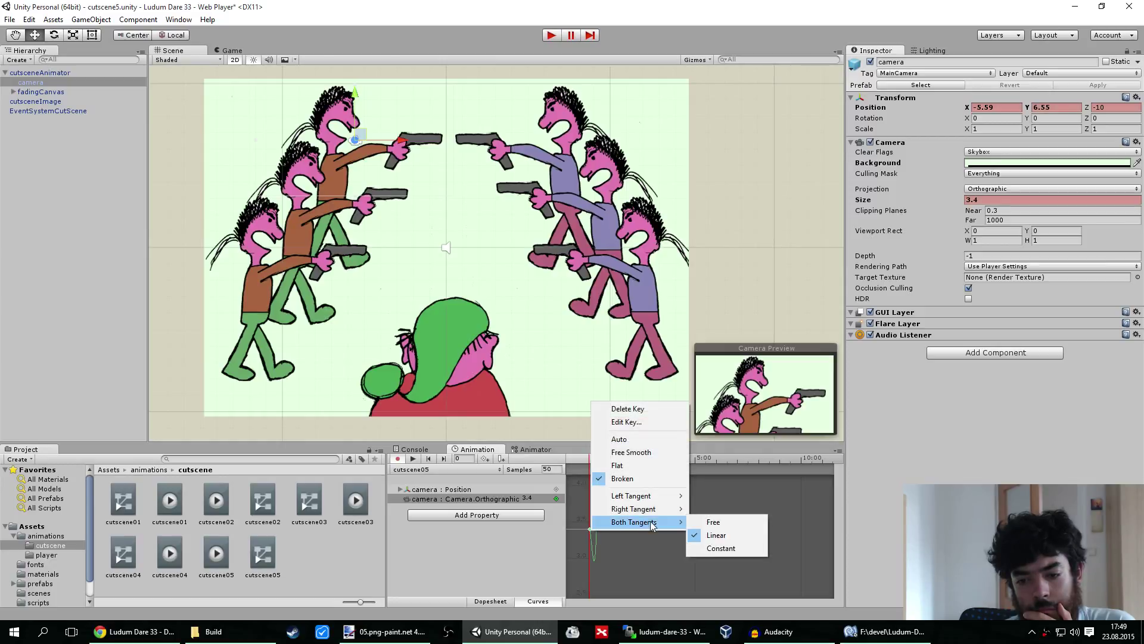
{"action": "left_click", "coordinate": [710, 547]}
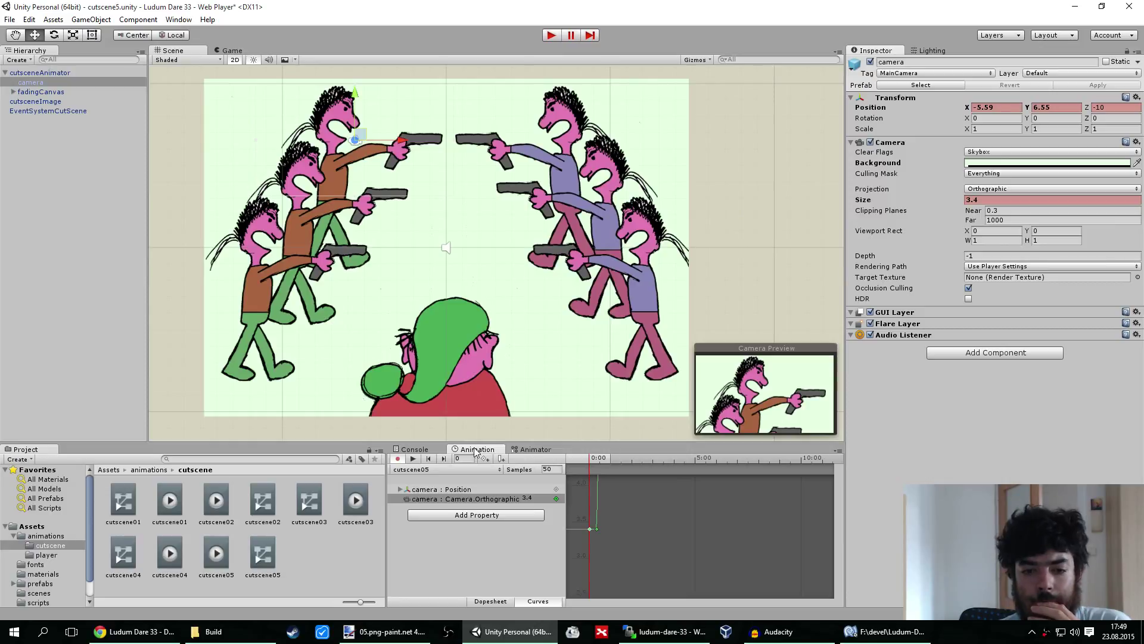
End animation recording and play the cutscene5 scene through to test the camera movement, and stop playback
{"action": "left_click", "coordinate": [398, 459]}
{"action": "left_click", "coordinate": [550, 35]}
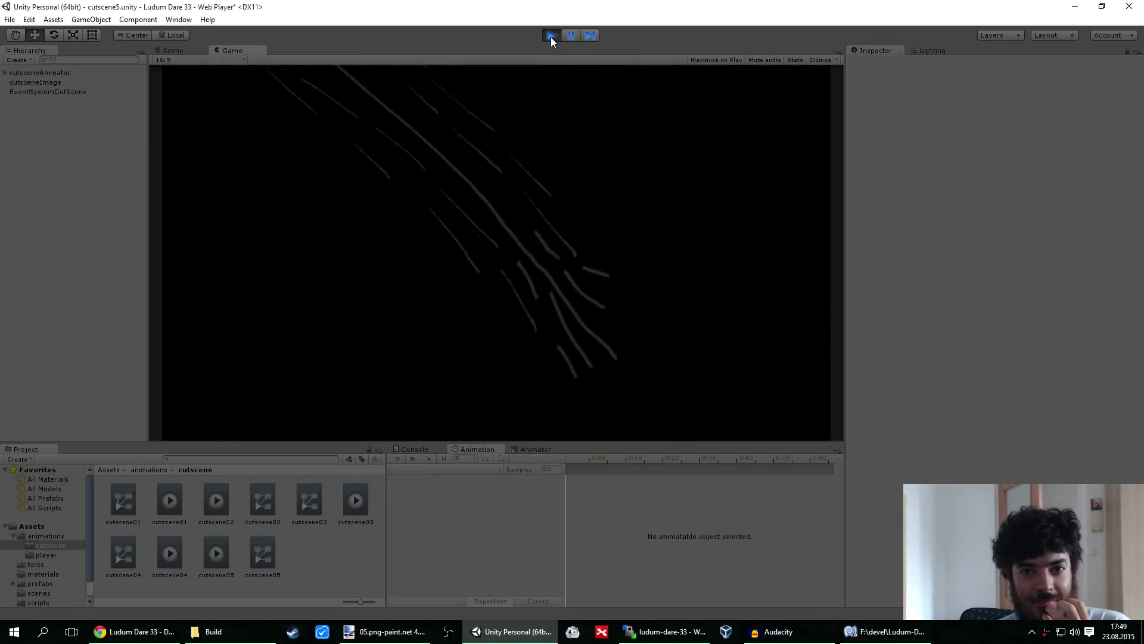
{"action": "left_click", "coordinate": [551, 37]}
Add the current cutscene5 scene to the build's scene list and place it between level2 and level3
{"action": "left_click", "coordinate": [11, 19]}
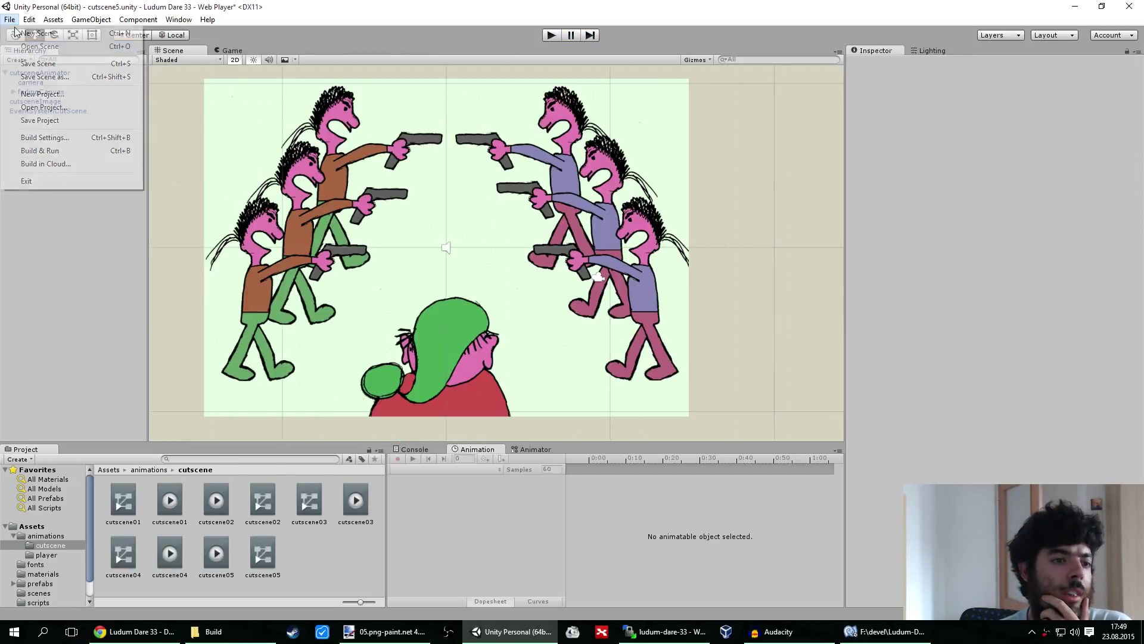
{"action": "left_click", "coordinate": [52, 137]}
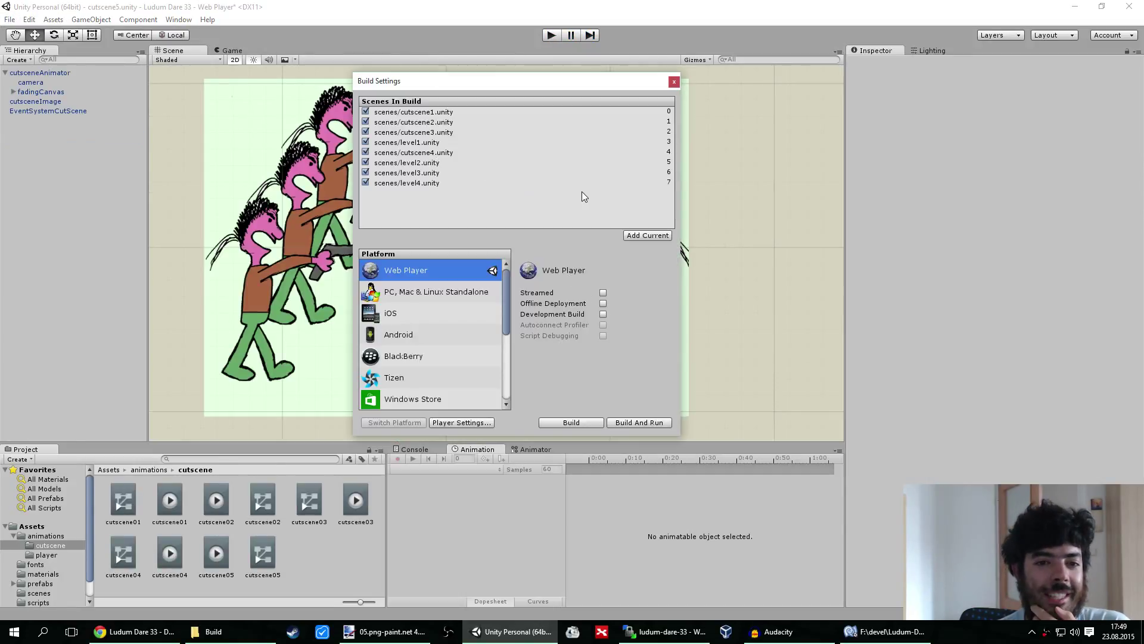
{"action": "left_click", "coordinate": [634, 236]}
{"action": "left_click_drag", "start_coordinate": [441, 193], "coordinate": [444, 174]}
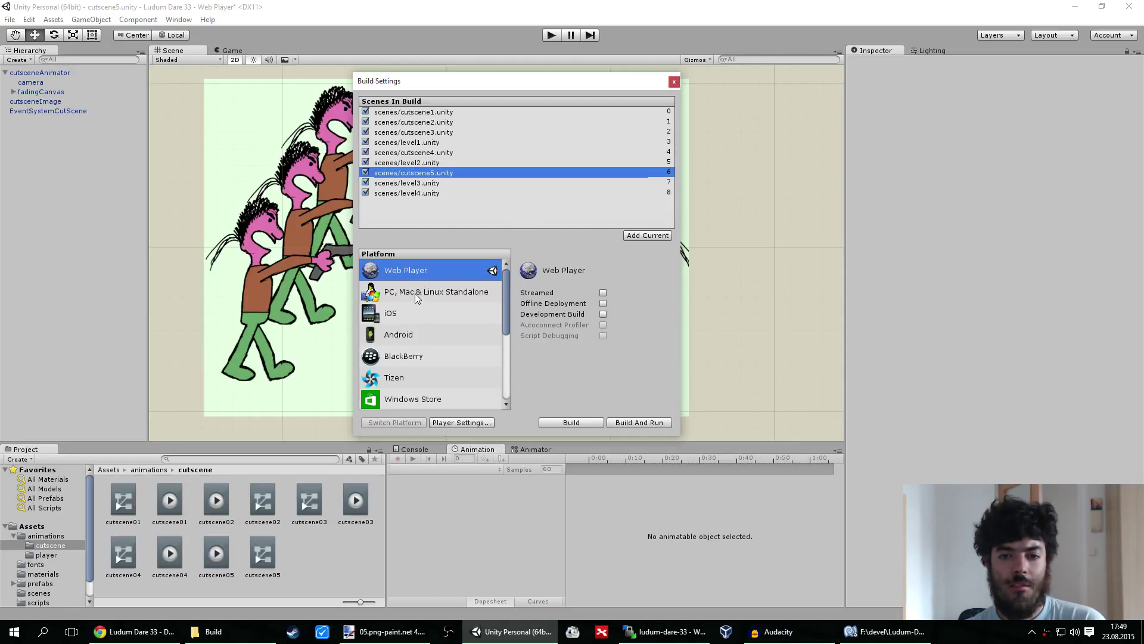
{"action": "left_click", "coordinate": [674, 81]}
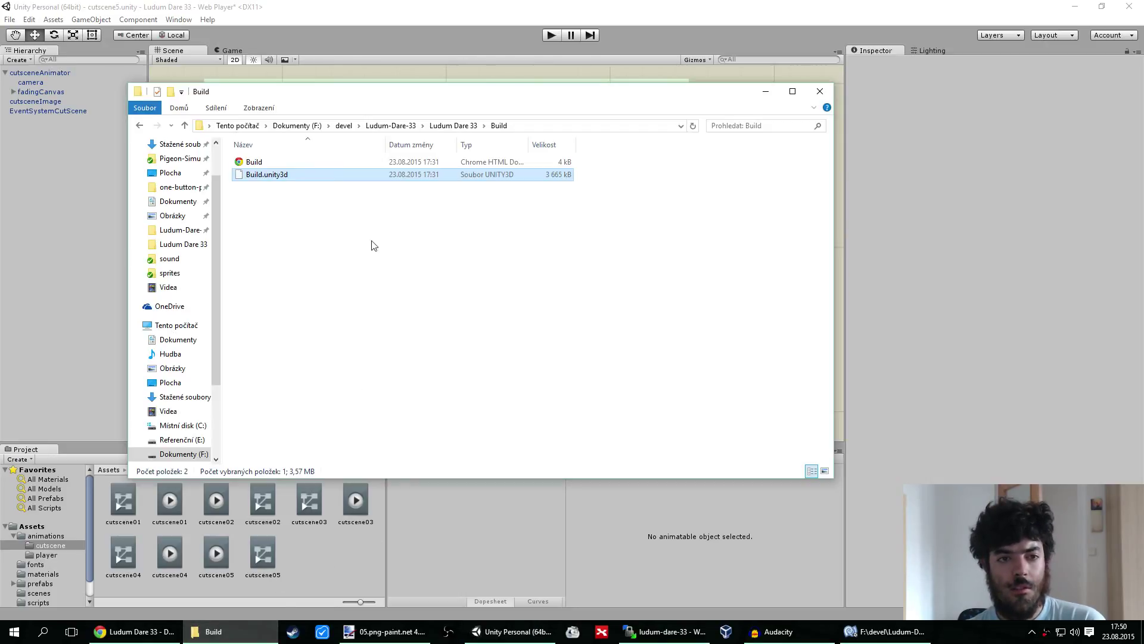
In File Explorer, commit all changed files of the Ludum-Dare-33 repository to master with the message "cutscény" and push to origin
{"action": "left_click", "coordinate": [406, 127]}
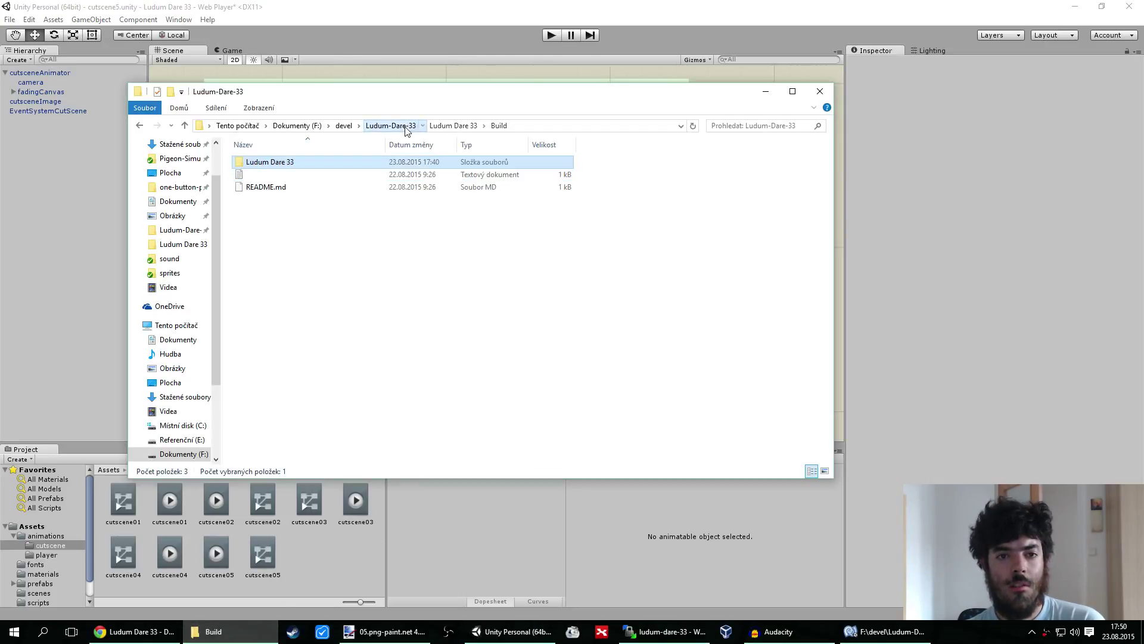
{"action": "right_click", "coordinate": [373, 267]}
{"action": "left_click", "coordinate": [430, 506]}
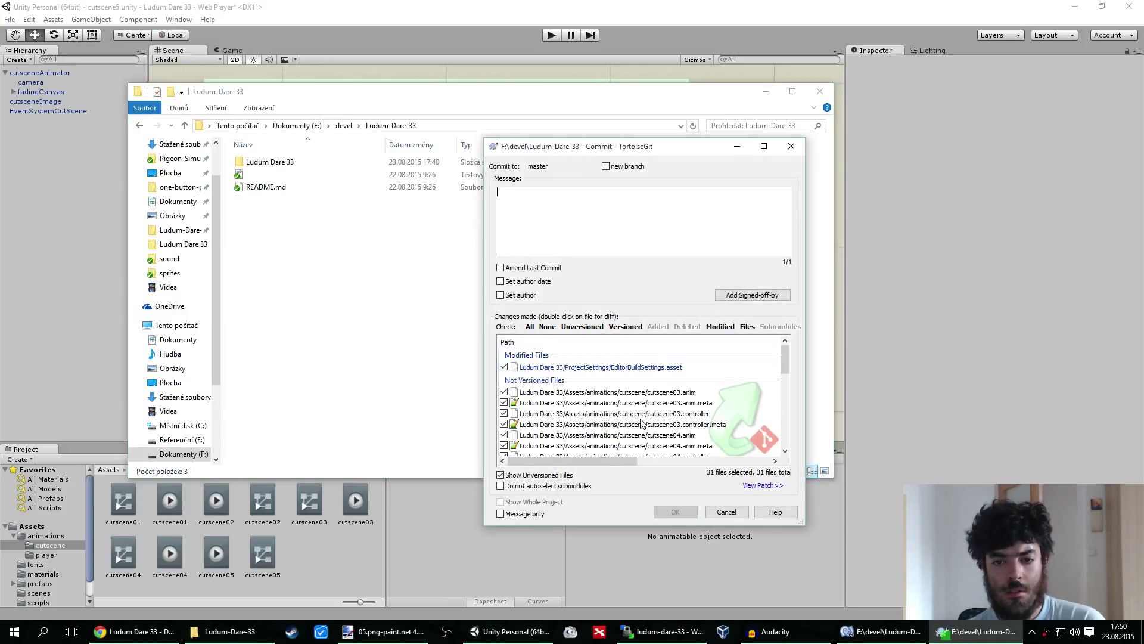
{"action": "left_click", "coordinate": [530, 326]}
{"action": "mouse_move", "coordinate": [787, 361]}
{"action": "left_mouse_down"}
{"action": "mouse_move", "coordinate": [788, 449]}
{"action": "mouse_move", "coordinate": [786, 358]}
{"action": "left_mouse_up"}
{"action": "type", "text": "cut"}
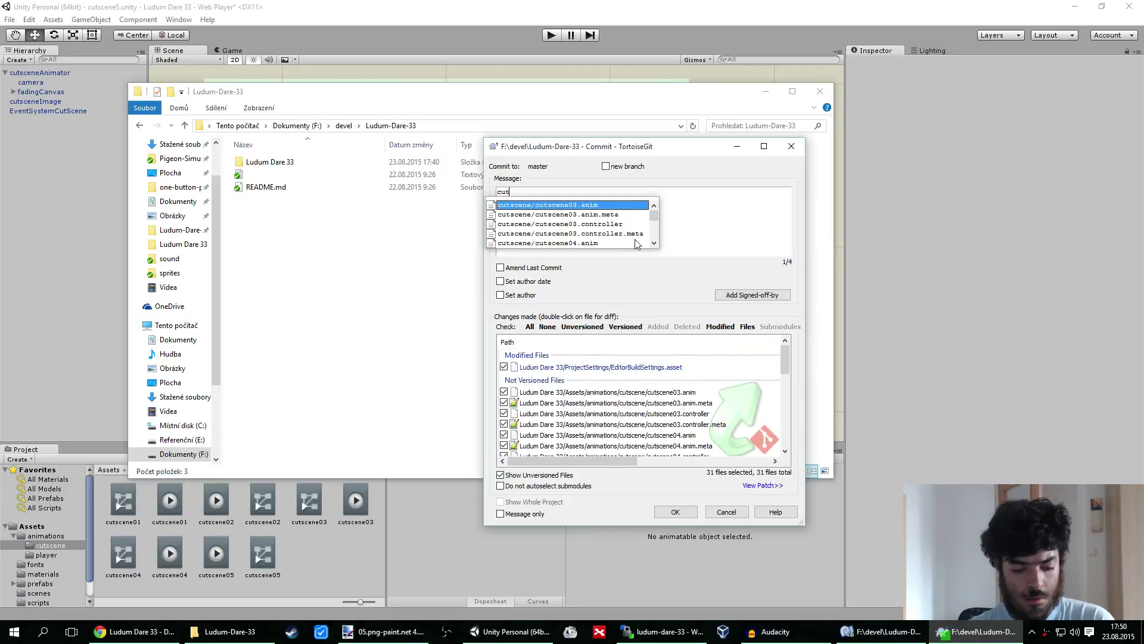
{"action": "type", "text": "scény"}
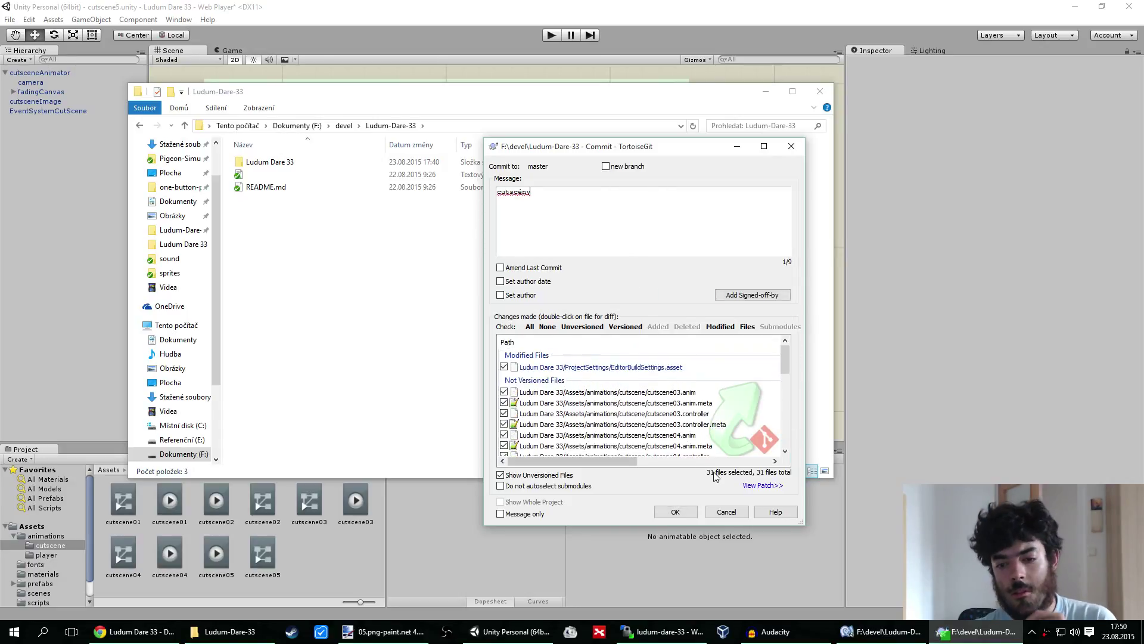
{"action": "left_click", "coordinate": [677, 513]}
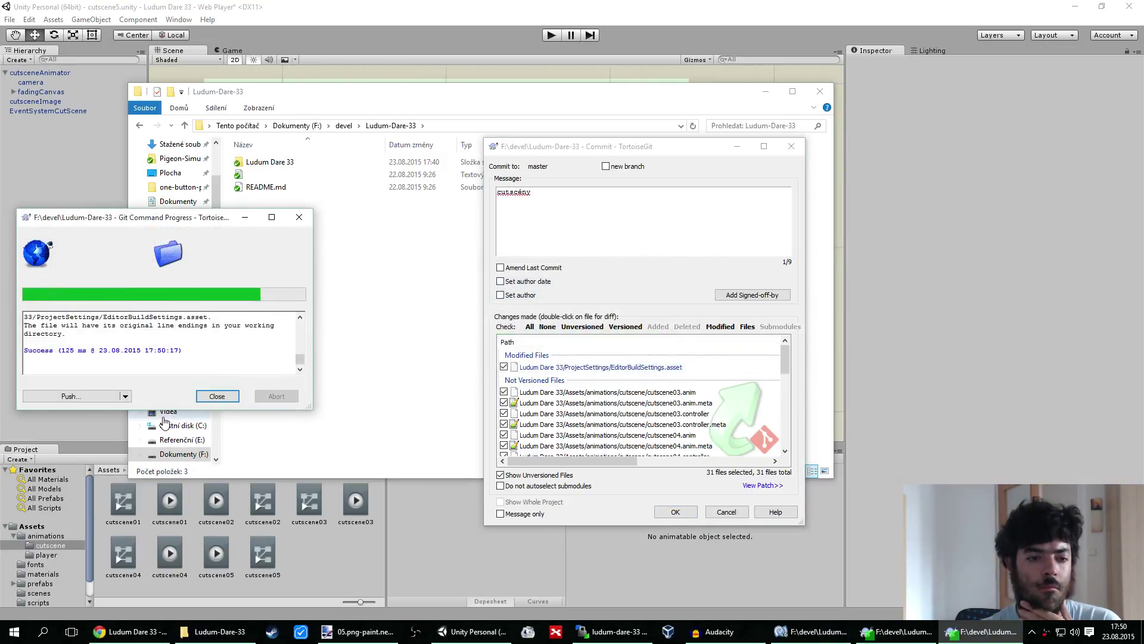
{"action": "left_click", "coordinate": [91, 397]}
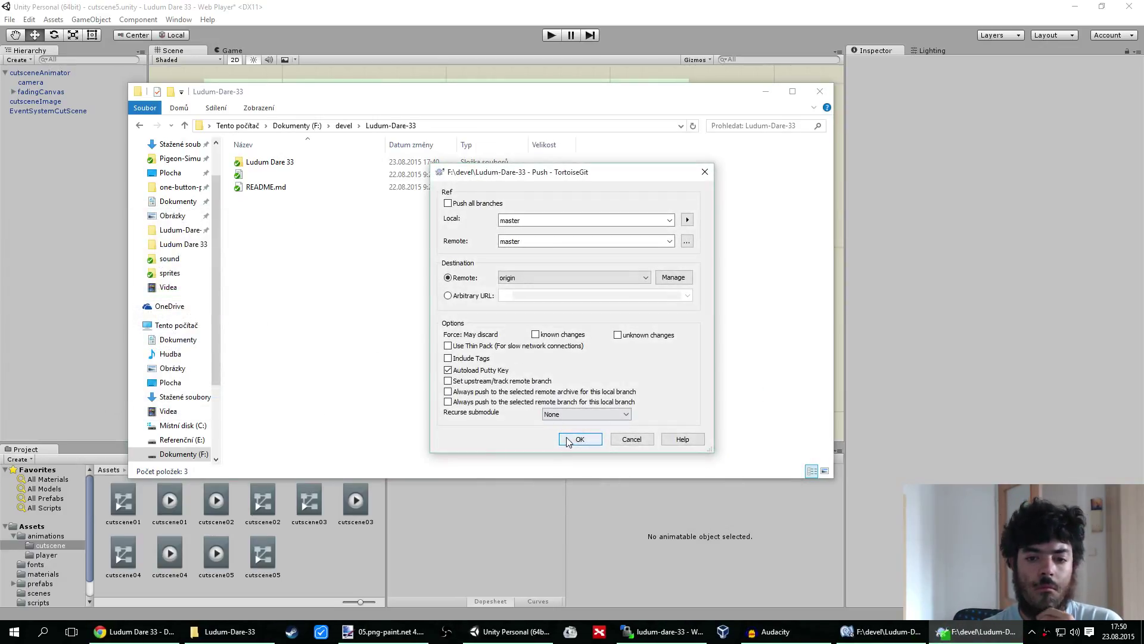
{"action": "left_click", "coordinate": [579, 439]}
In Chrome, check the live stream's YouTube page and its chat, and return to the Ludum Dare 33 document
{"action": "left_click", "coordinate": [134, 631]}
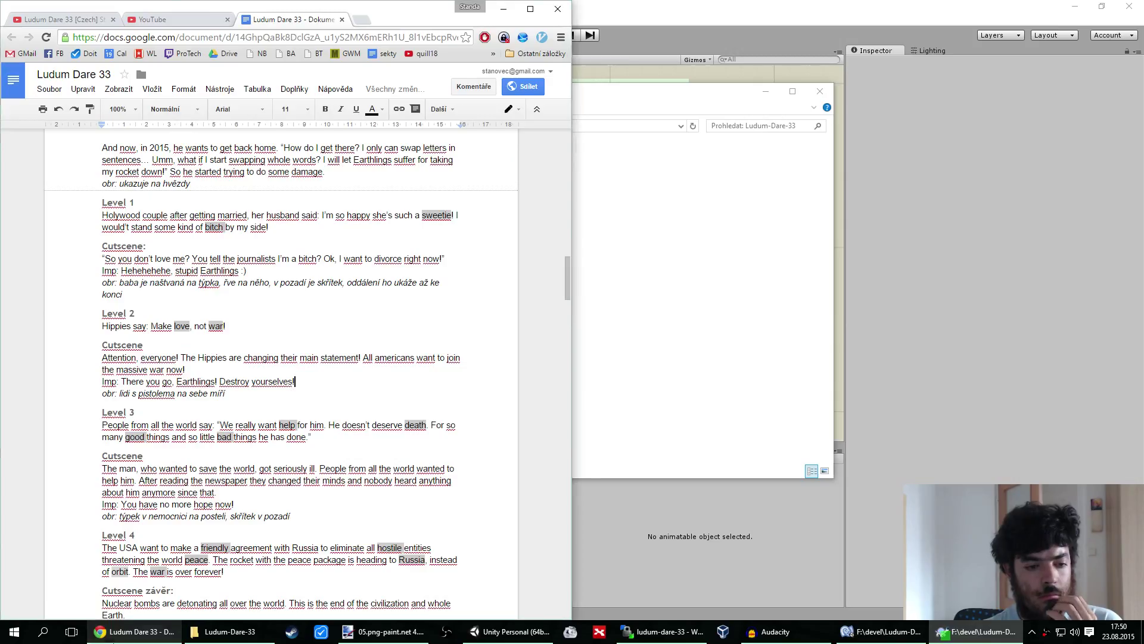
{"action": "left_click", "coordinate": [137, 20]}
{"action": "left_click", "coordinate": [292, 20]}
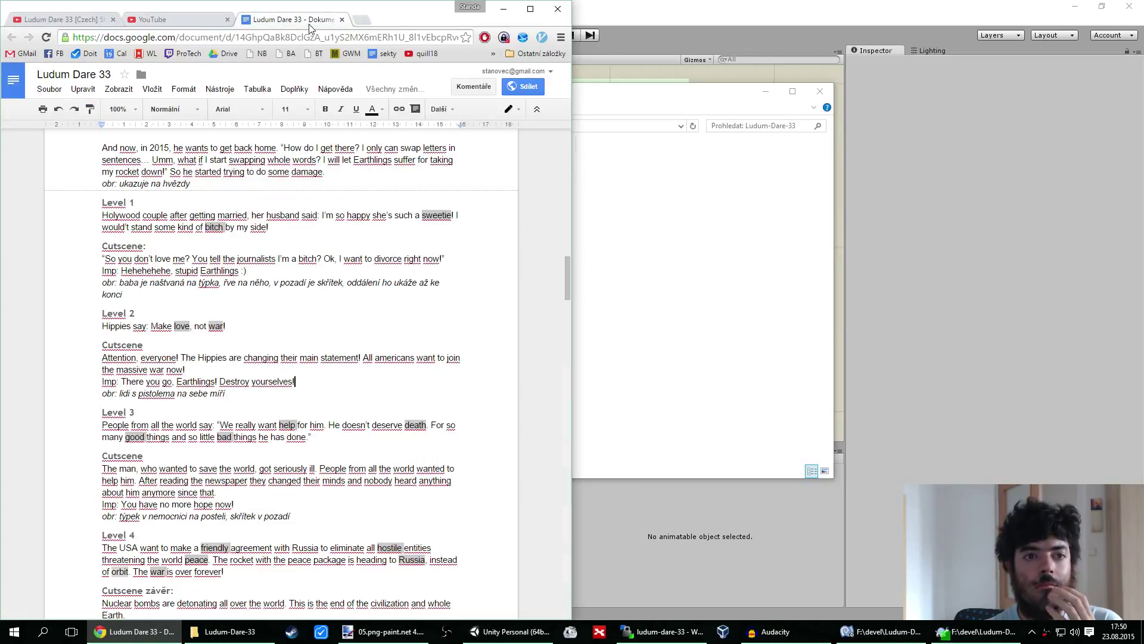
{"action": "left_click", "coordinate": [51, 22]}
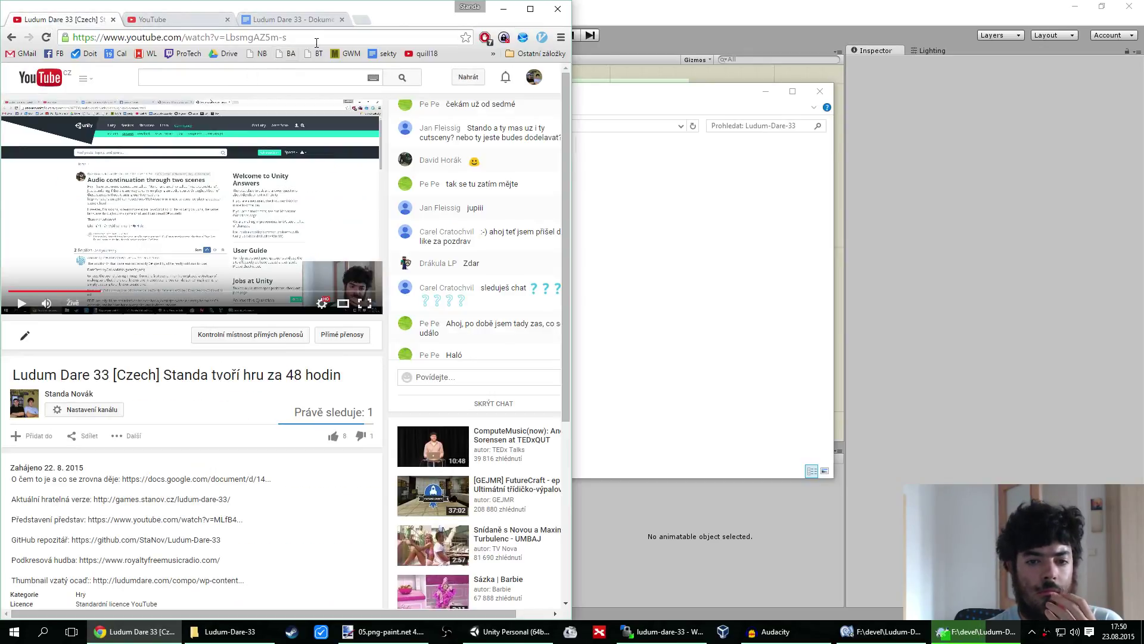
{"action": "scroll", "coordinate": [477, 346], "scroll_direction": "down", "scroll_amount": 1}
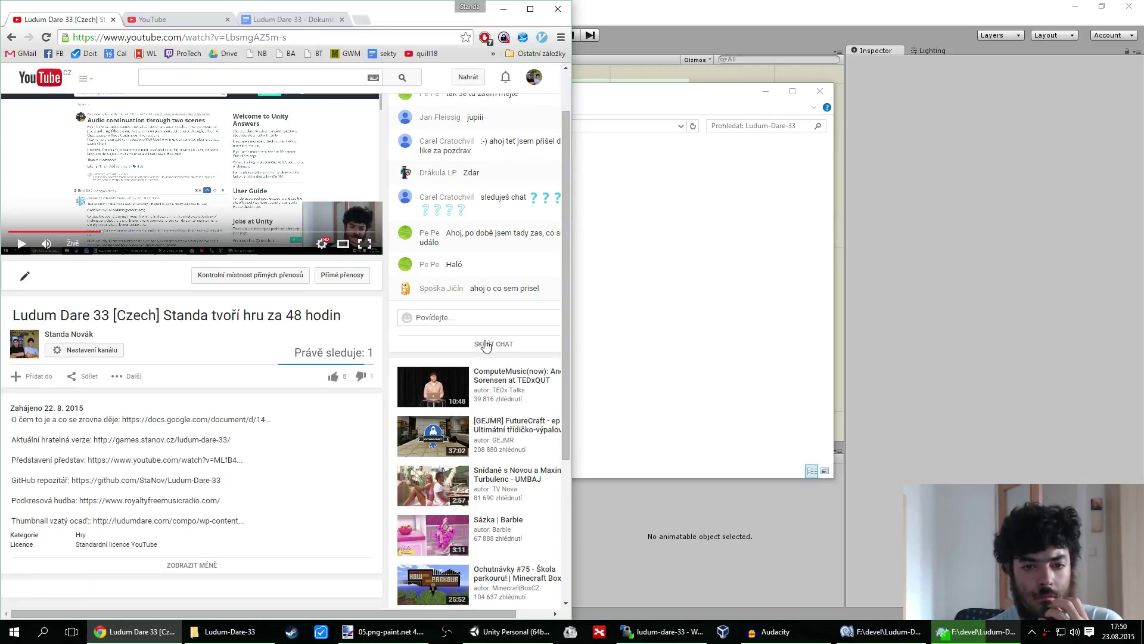
{"action": "left_click", "coordinate": [312, 22]}
Glance at the Unity scene and bring the Ludum Dare 33 script document back up in Chrome
{"action": "left_click", "coordinate": [644, 149]}
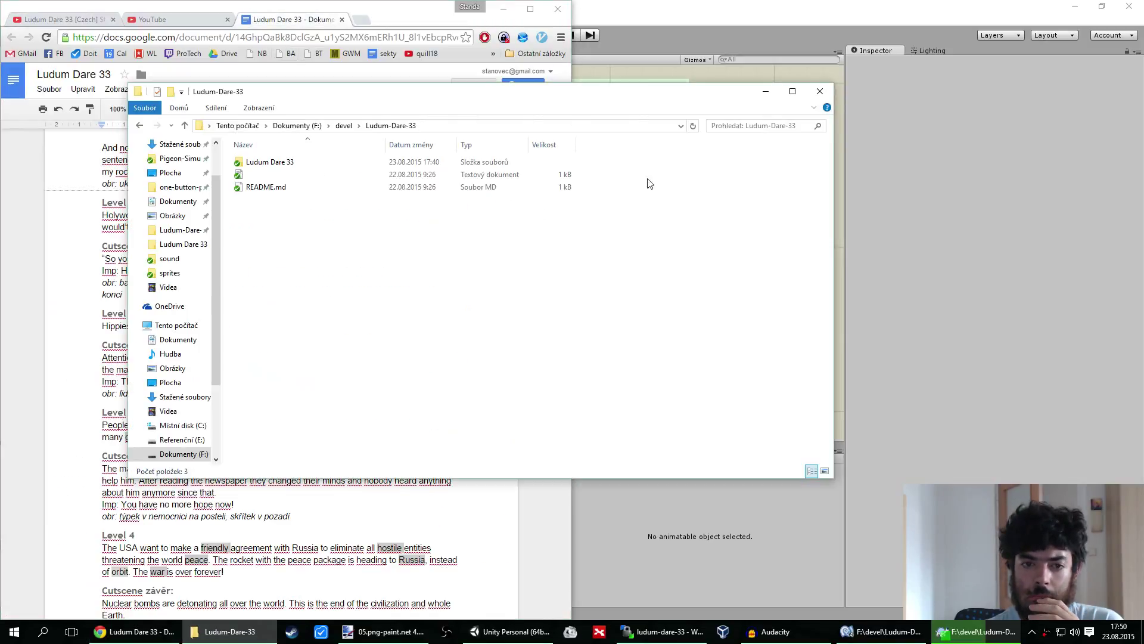
{"action": "left_click", "coordinate": [507, 631]}
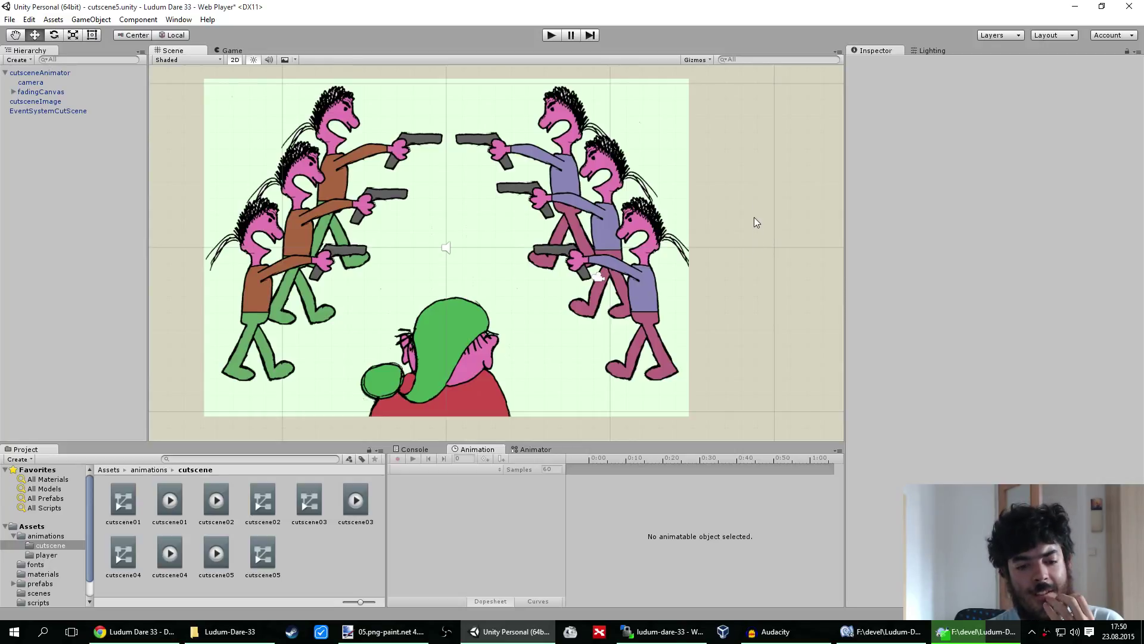
{"action": "left_click", "coordinate": [134, 631]}
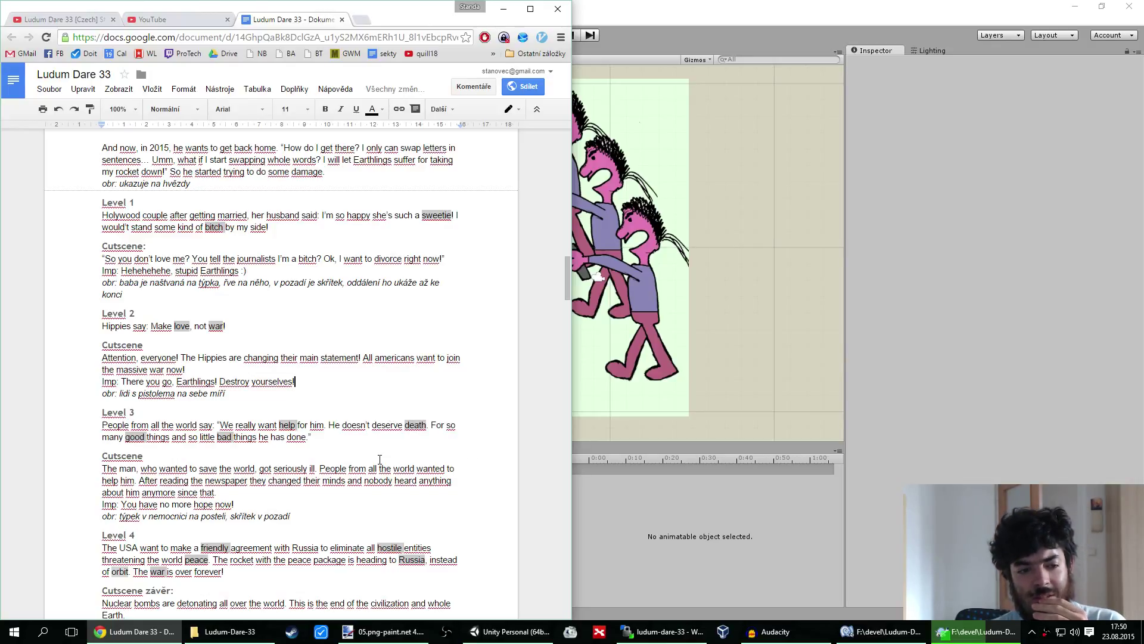
Reword the Imp's line in the cutscene after Level 3 to "Poor Earthlings, you have no hope now!"
{"action": "scroll", "coordinate": [380, 460], "scroll_direction": "down", "scroll_amount": 1}
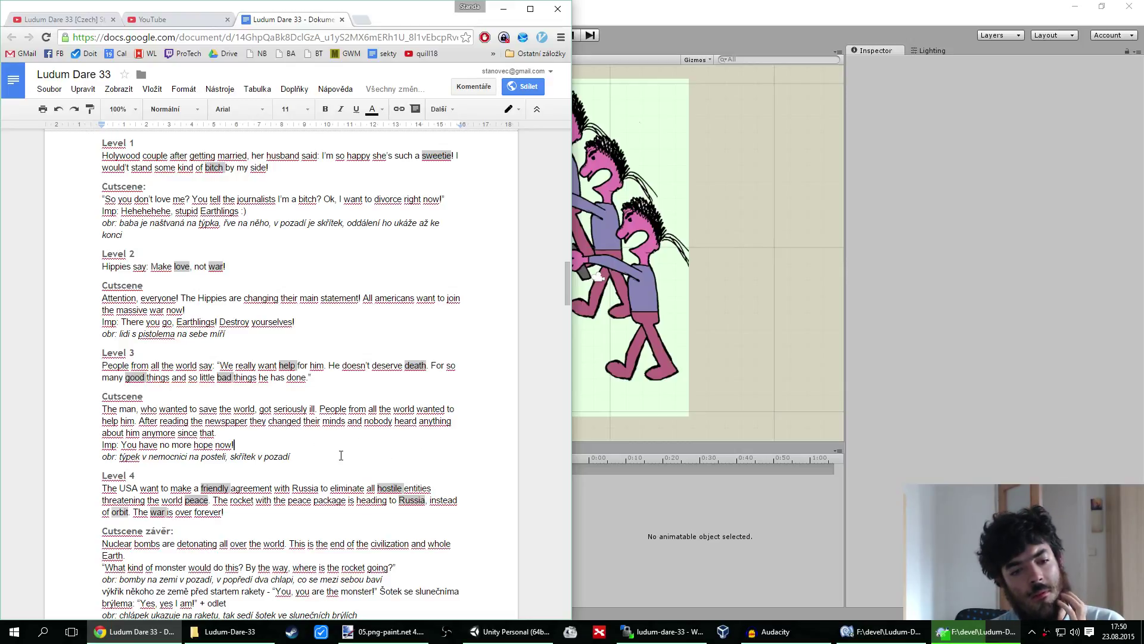
{"action": "double_click", "coordinate": [130, 444]}
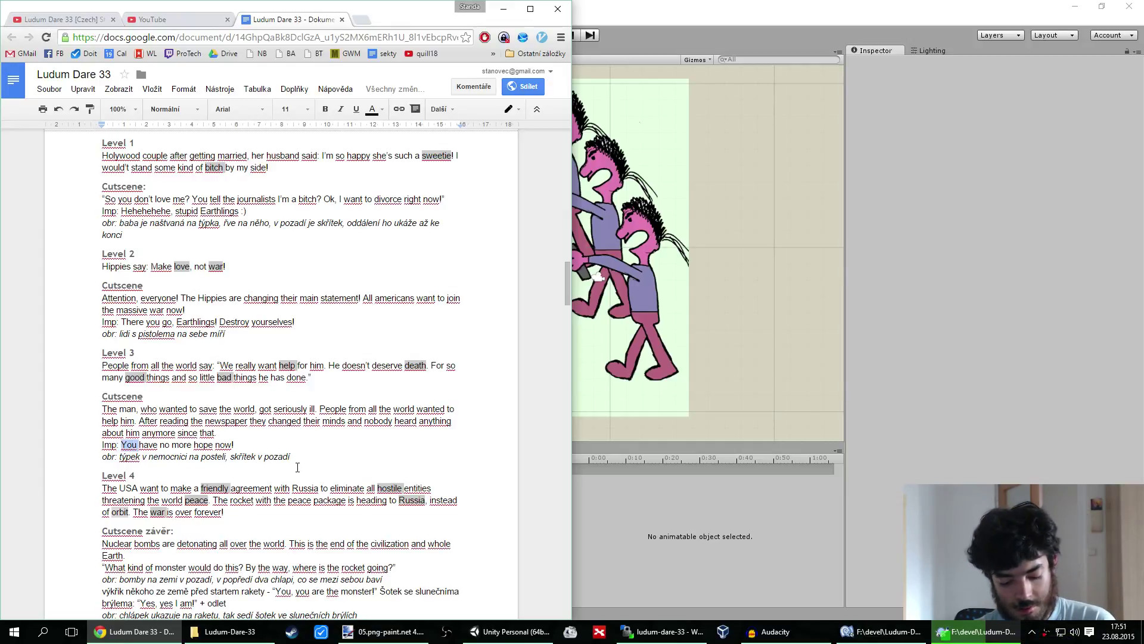
{"action": "type", "text": "Poor Ear"}
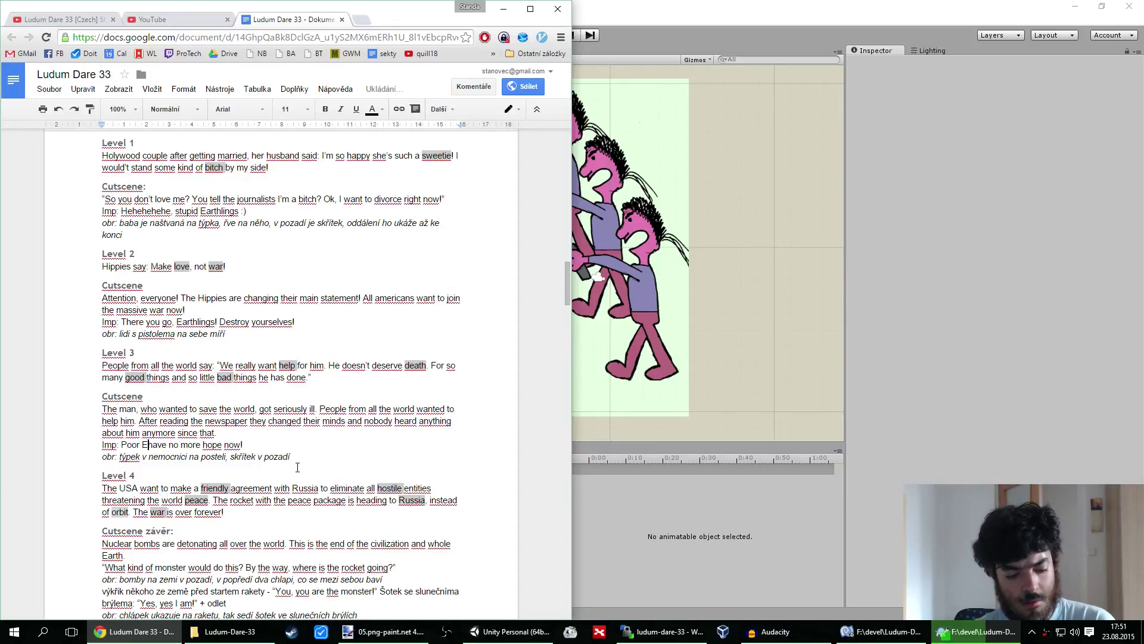
{"action": "type", "text": "thlin"}
{"action": "type", "text": "gs, "}
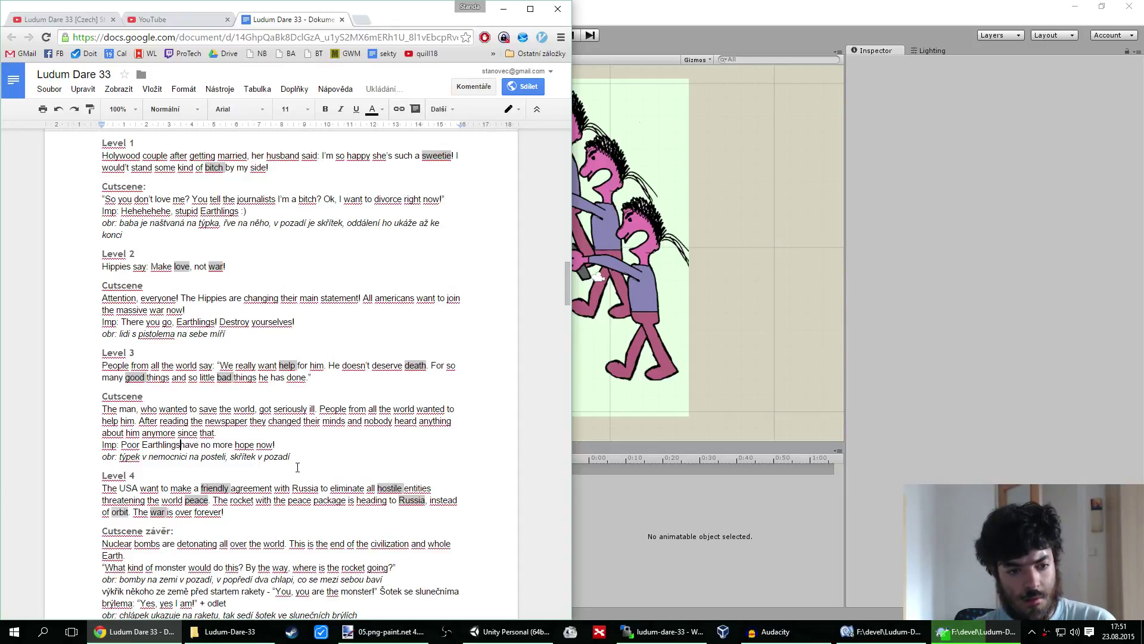
{"action": "type", "text": "you"}
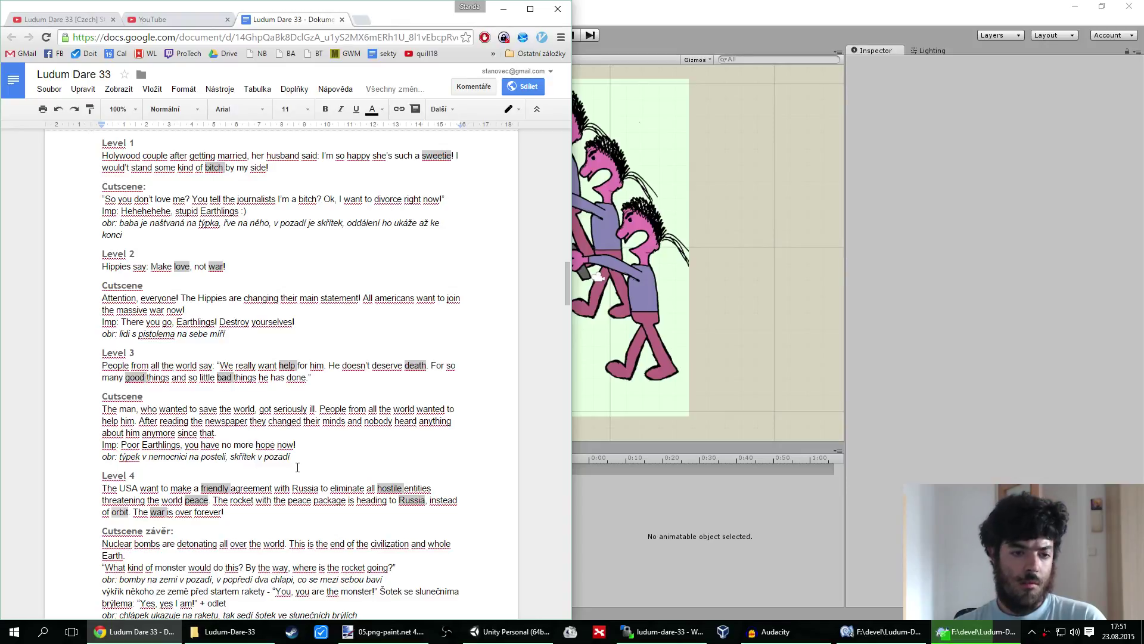
{"action": "key", "text": "ctrl+BackSpace"}
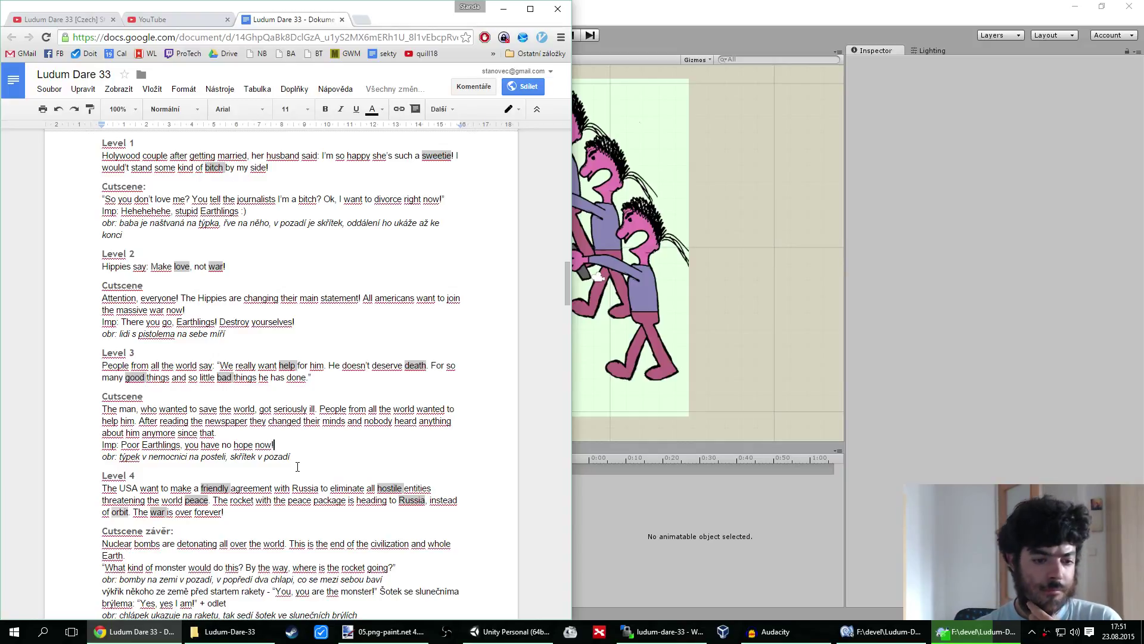
Review the rest of the script and the cutscene sketches in the document, moving the Git progress window out of the way
{"action": "scroll", "coordinate": [297, 466], "scroll_direction": "down", "scroll_amount": 3}
{"action": "scroll", "coordinate": [301, 473], "scroll_direction": "up", "scroll_amount": 1}
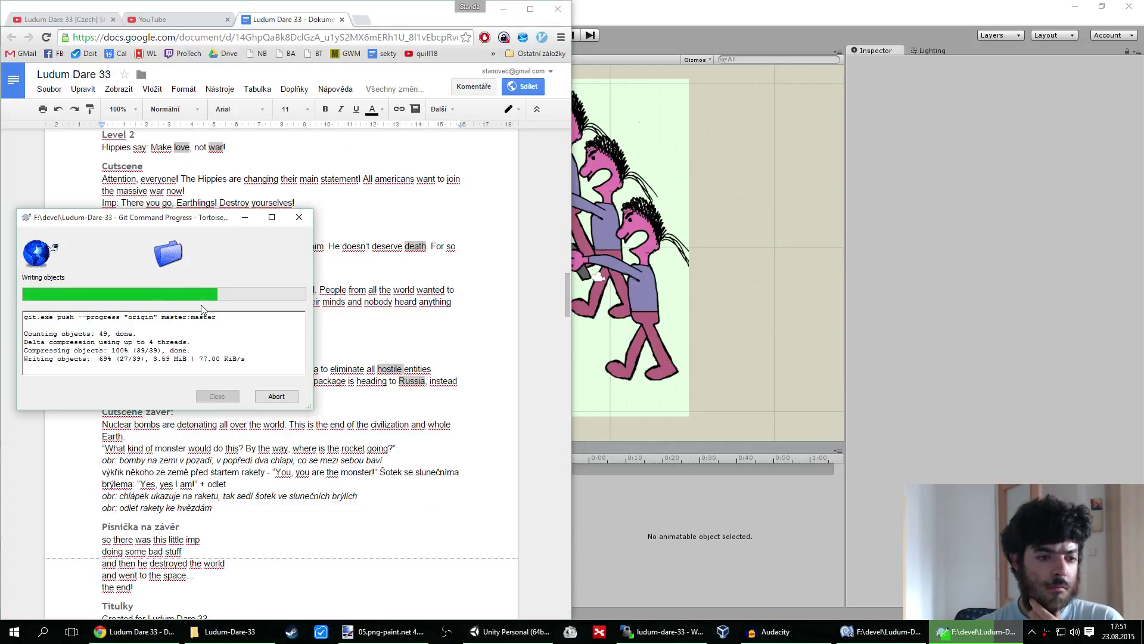
{"action": "left_click_drag", "start_coordinate": [179, 217], "coordinate": [815, 225]}
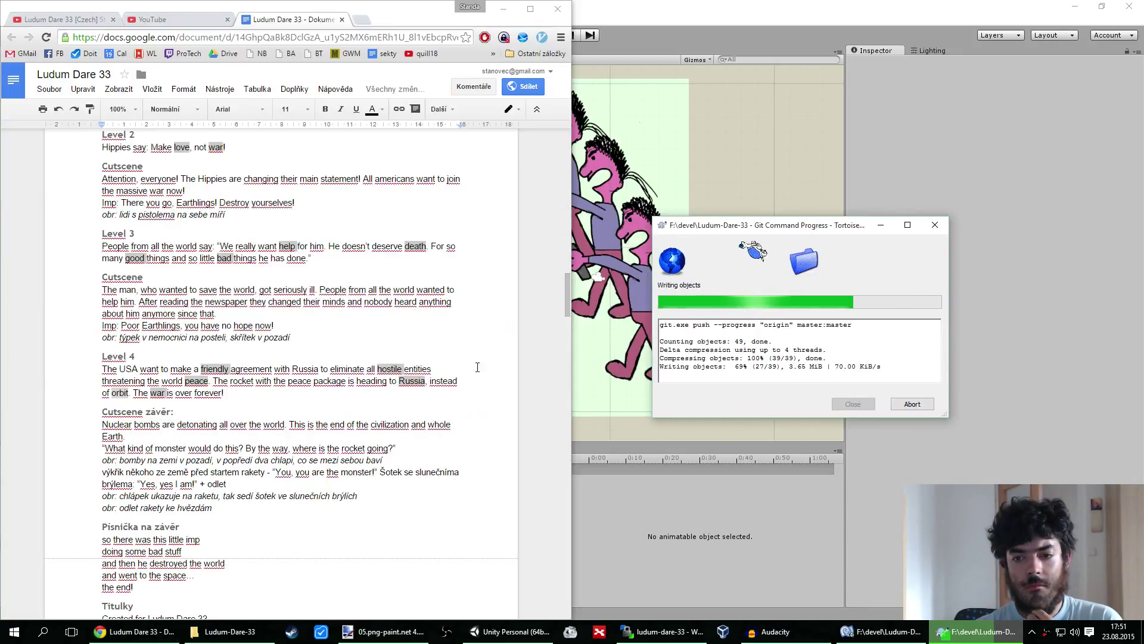
{"action": "left_click", "coordinate": [471, 325]}
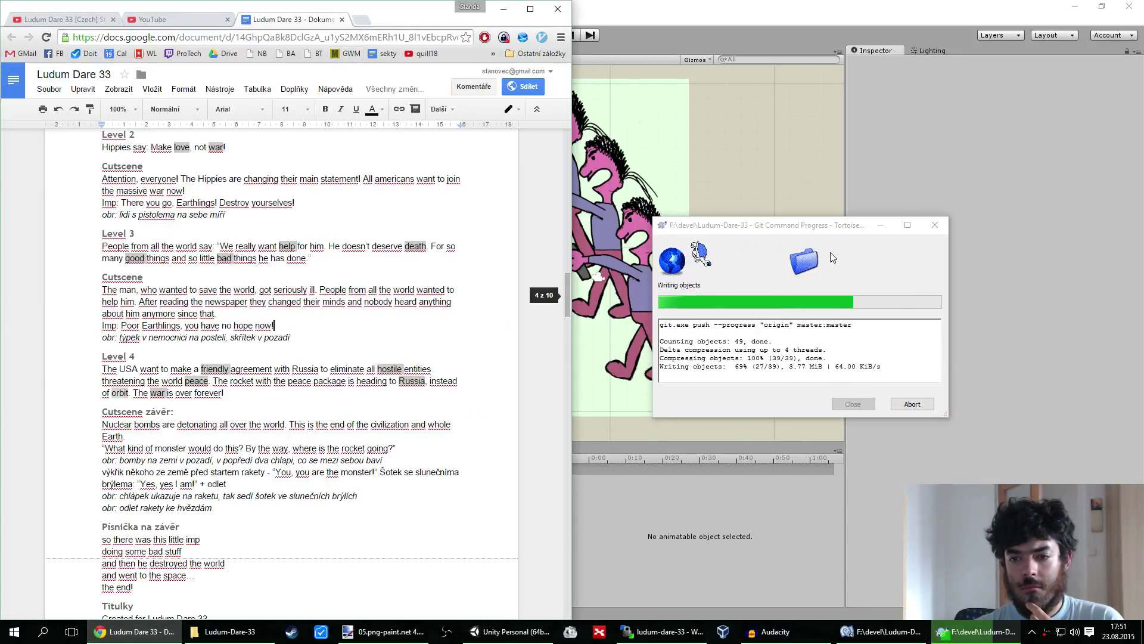
{"action": "scroll", "coordinate": [294, 424], "scroll_direction": "down", "scroll_amount": 2}
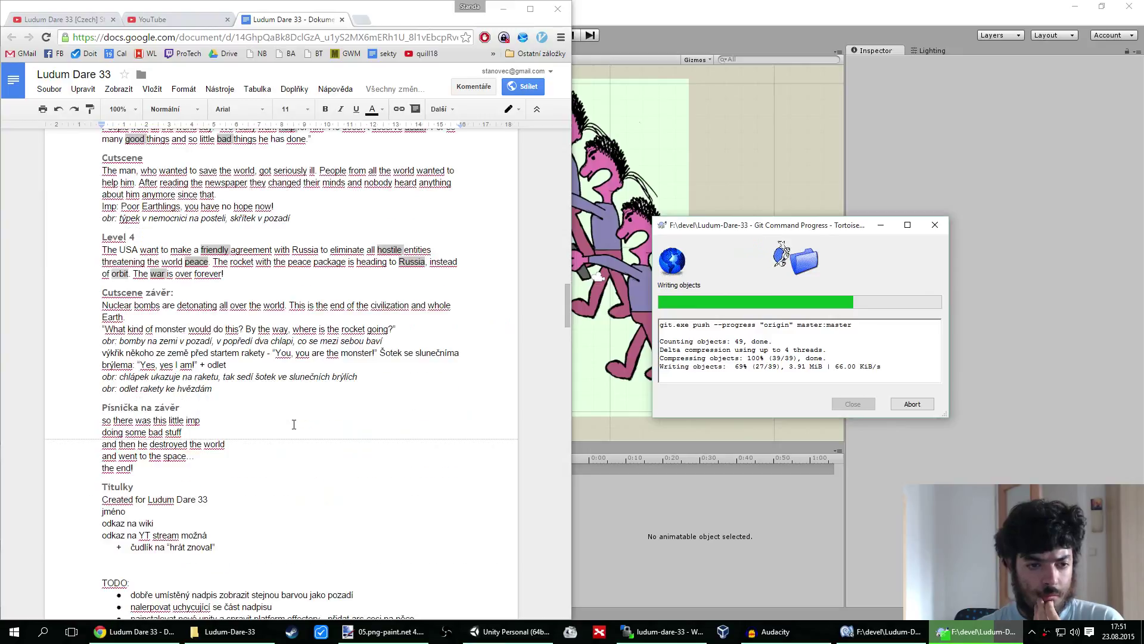
{"action": "scroll", "coordinate": [294, 425], "scroll_direction": "down", "scroll_amount": 10}
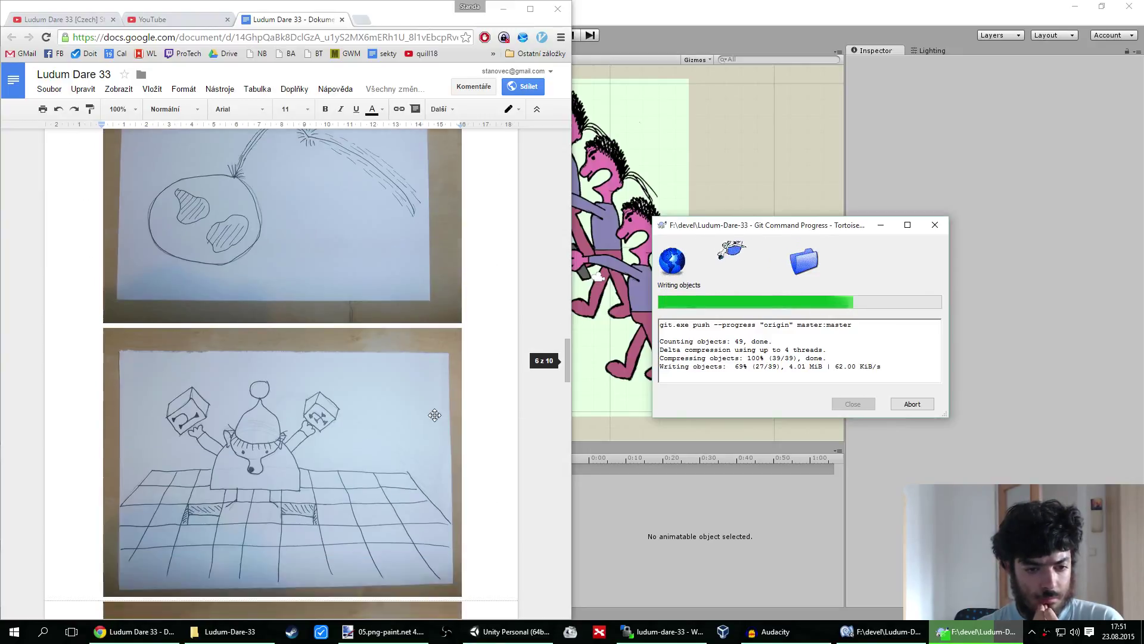
{"action": "scroll", "coordinate": [435, 415], "scroll_direction": "down", "scroll_amount": 12}
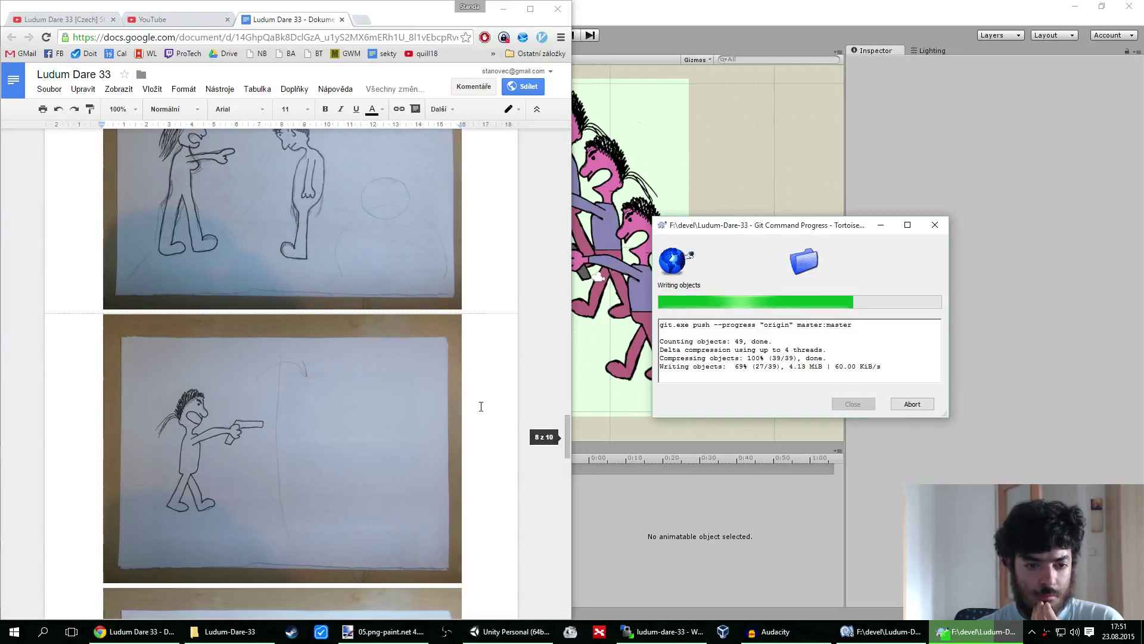
{"action": "scroll", "coordinate": [481, 406], "scroll_direction": "down", "scroll_amount": 5}
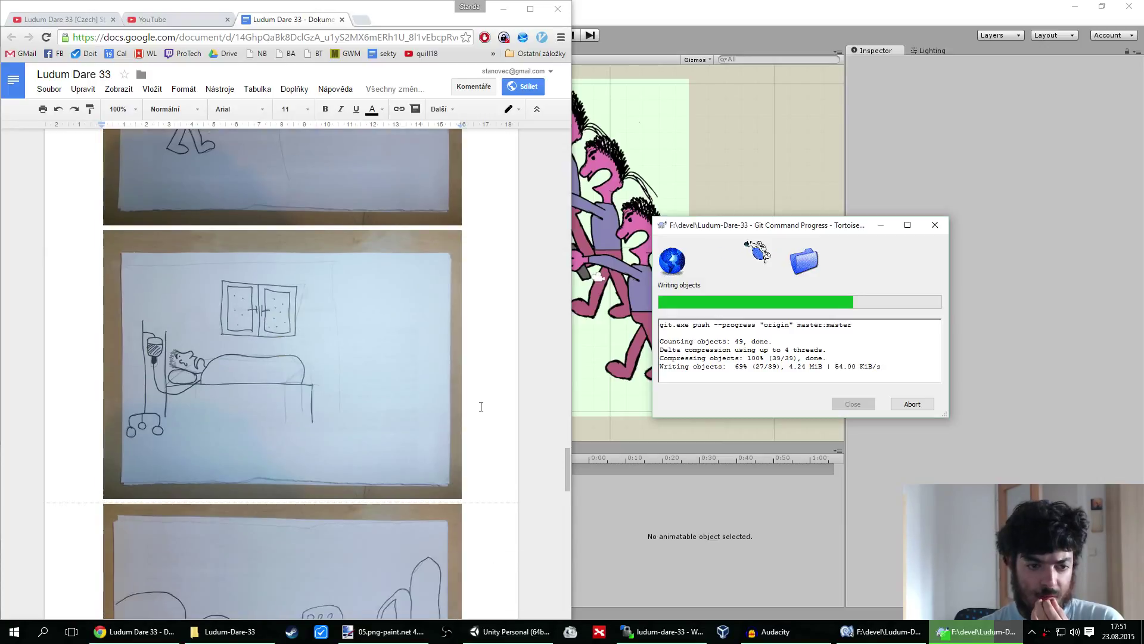
{"action": "scroll", "coordinate": [481, 406], "scroll_direction": "down", "scroll_amount": 2}
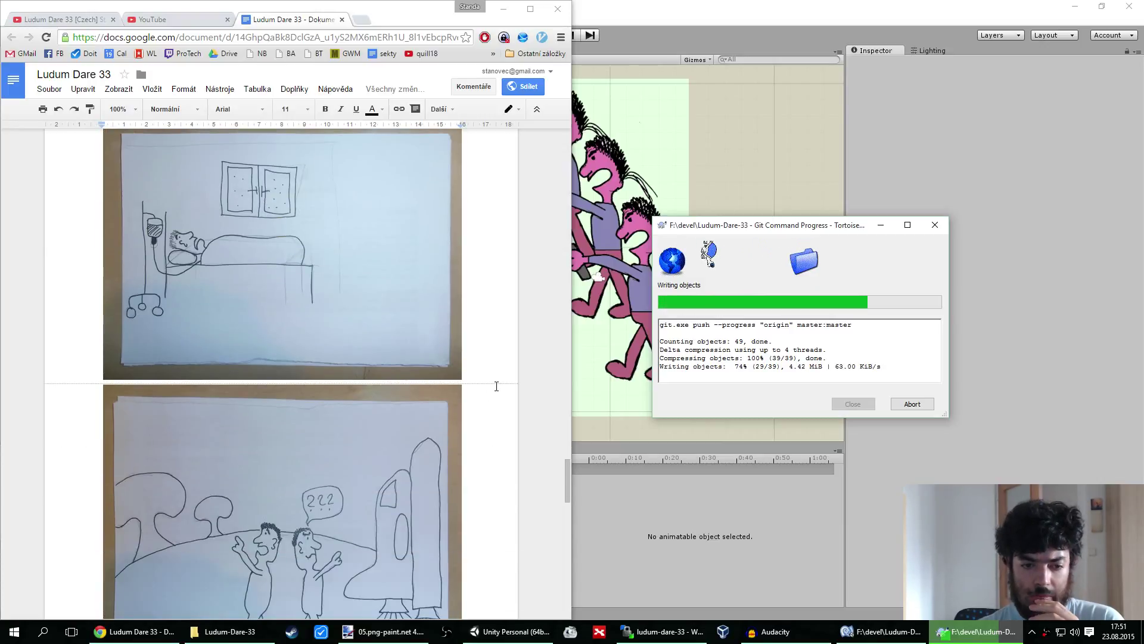
{"action": "scroll", "coordinate": [497, 386], "scroll_direction": "down", "scroll_amount": 3}
{"action": "scroll", "coordinate": [496, 386], "scroll_direction": "down", "scroll_amount": 3}
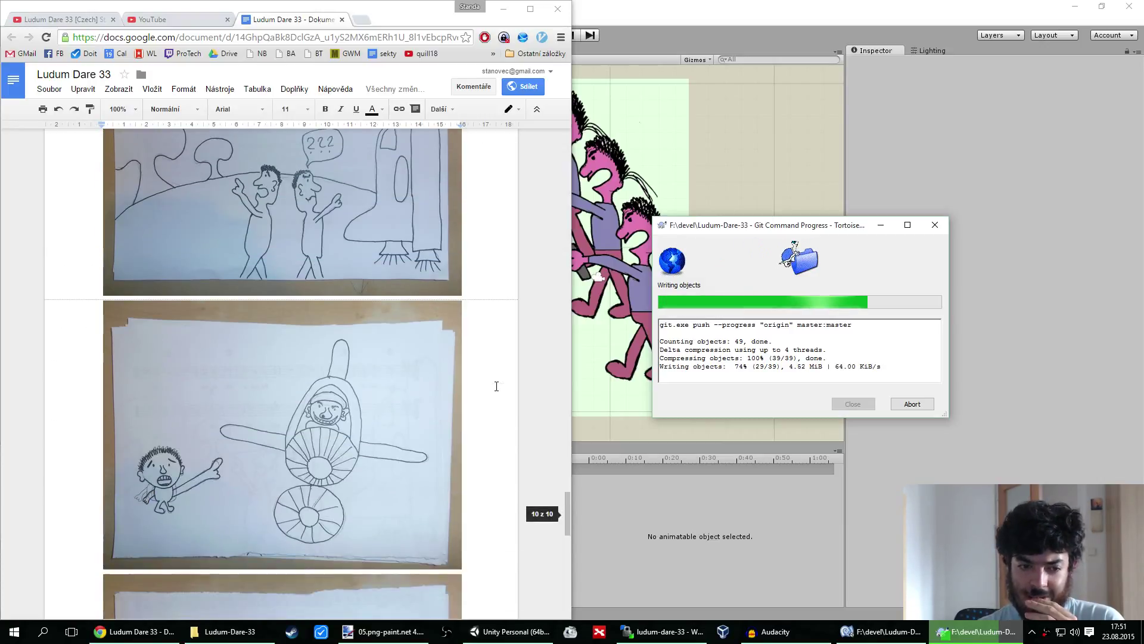
{"action": "scroll", "coordinate": [494, 387], "scroll_direction": "down", "scroll_amount": 4}
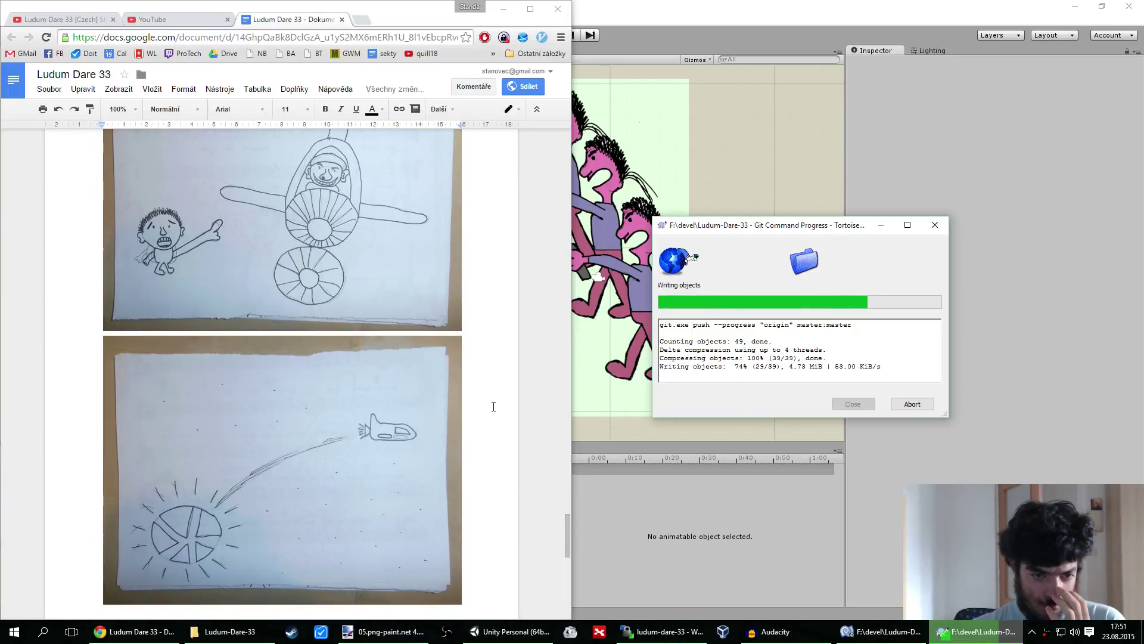
{"action": "scroll", "coordinate": [492, 402], "scroll_direction": "up", "scroll_amount": 20}
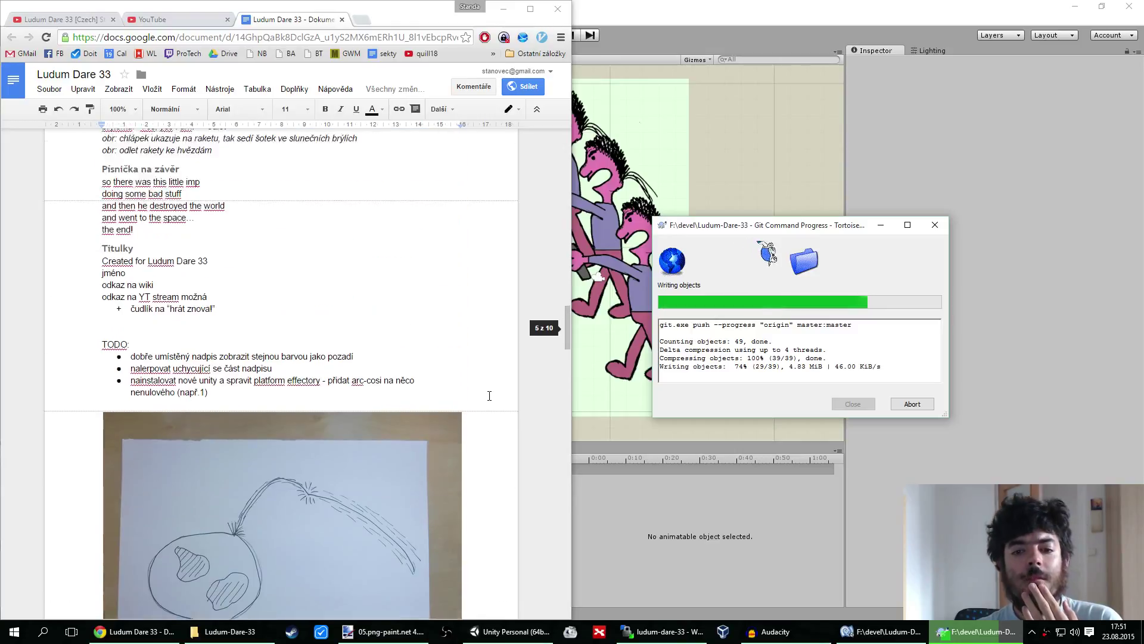
{"action": "scroll", "coordinate": [489, 396], "scroll_direction": "down", "scroll_amount": 3}
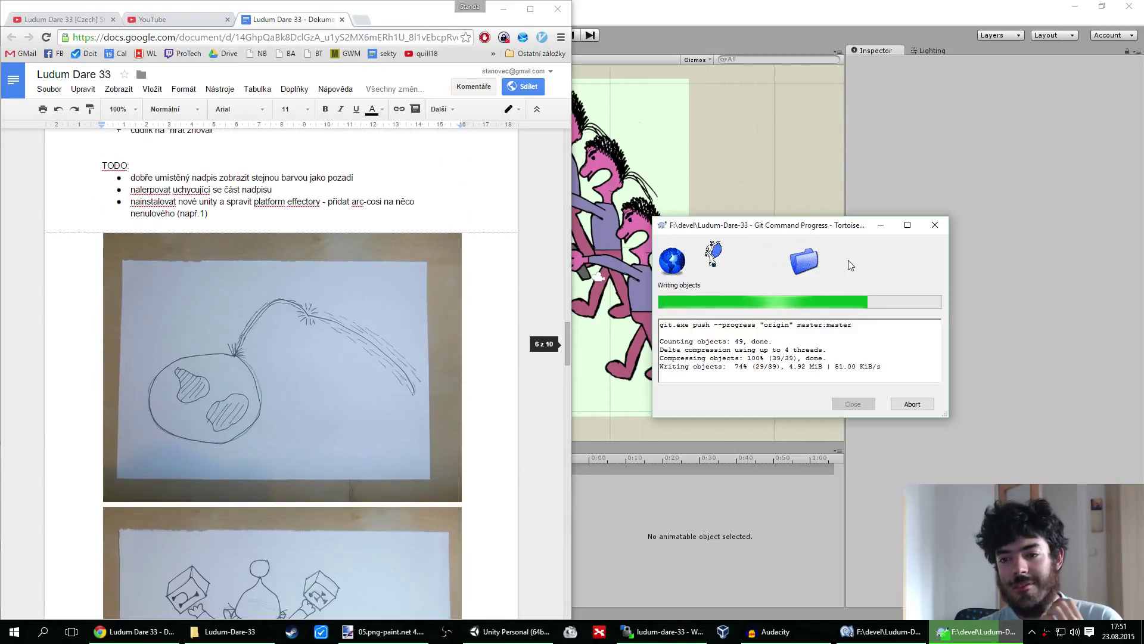
Switch to Unity and bring the Git push progress window up to check on it
{"action": "left_click", "coordinate": [720, 33]}
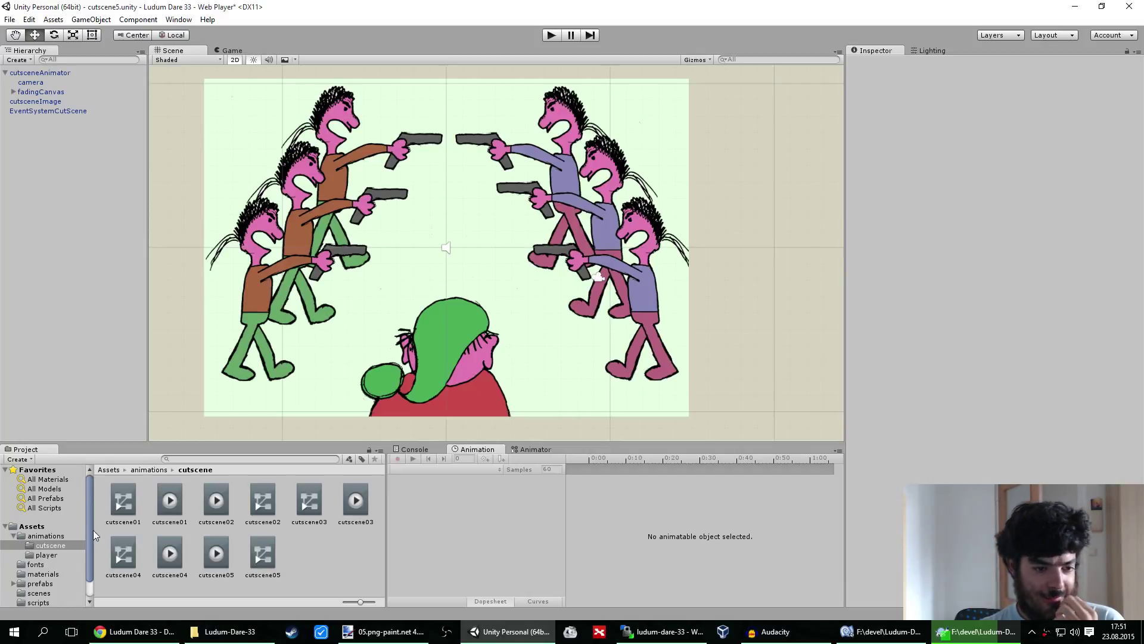
{"action": "left_click_drag", "start_coordinate": [88, 529], "coordinate": [87, 546]}
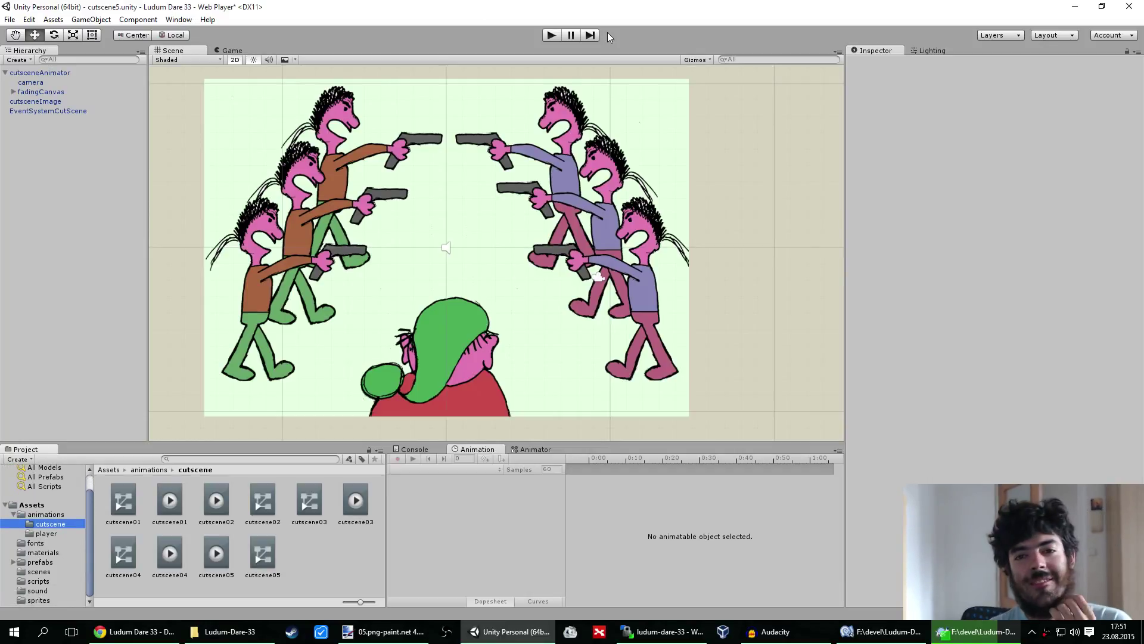
{"action": "left_click", "coordinate": [642, 42]}
{"action": "left_click", "coordinate": [977, 631]}
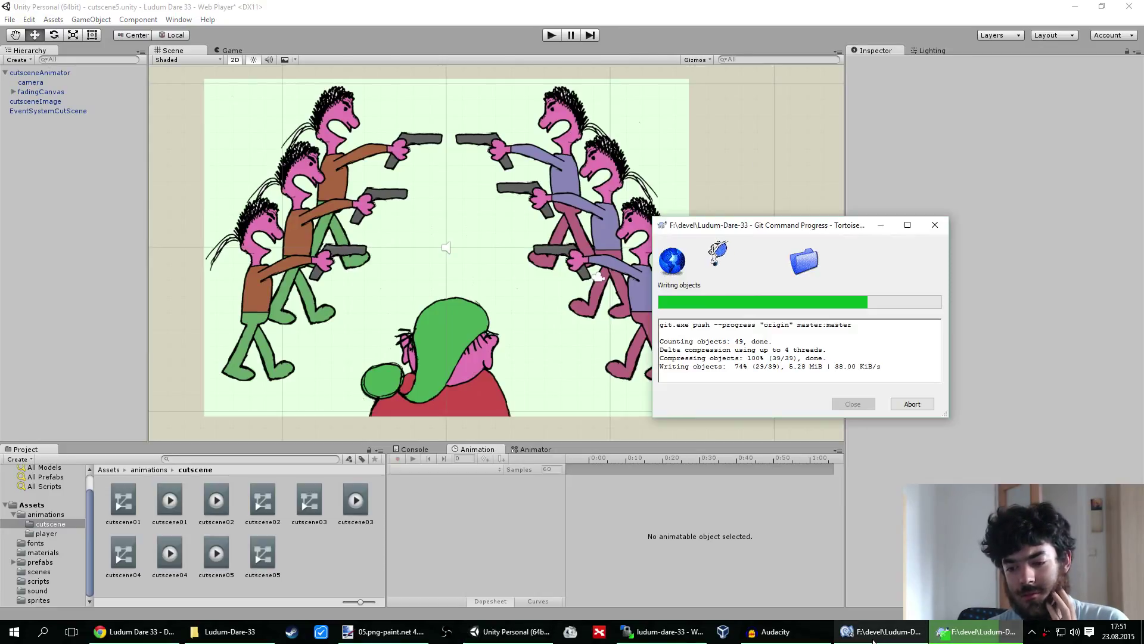
Switch to MonoDevelop, close the Ludum Dare 33.sln and ScreenFader.cs files, and quit the program
{"action": "left_click", "coordinate": [882, 631]}
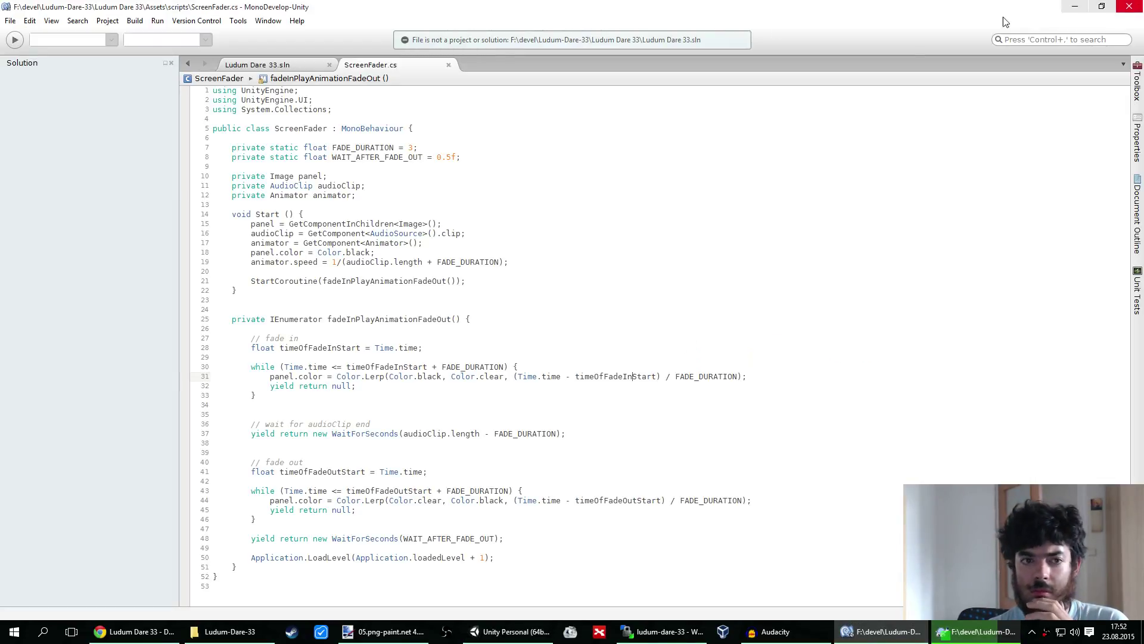
{"action": "left_click", "coordinate": [294, 61]}
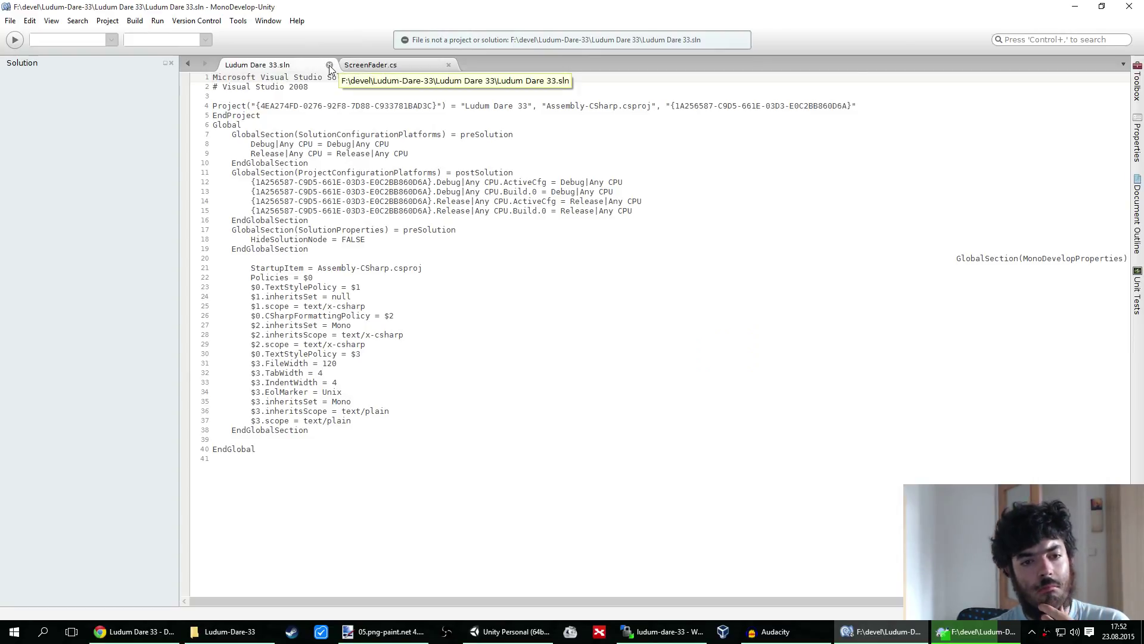
{"action": "left_click", "coordinate": [329, 65]}
{"action": "left_click", "coordinate": [330, 66]}
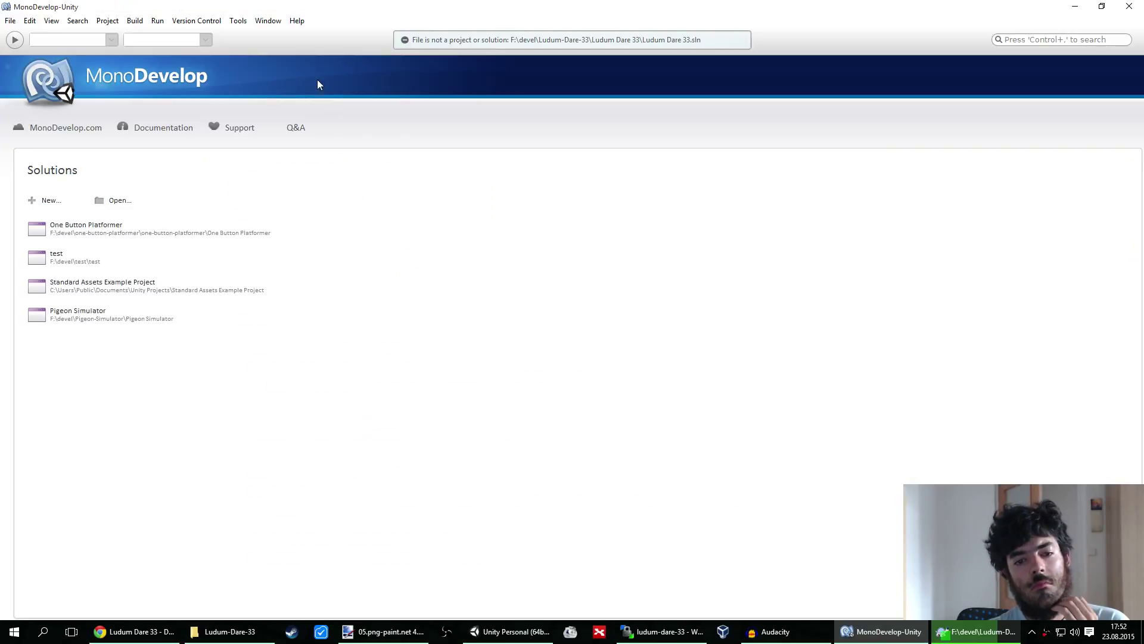
{"action": "left_click", "coordinate": [1129, 6]}
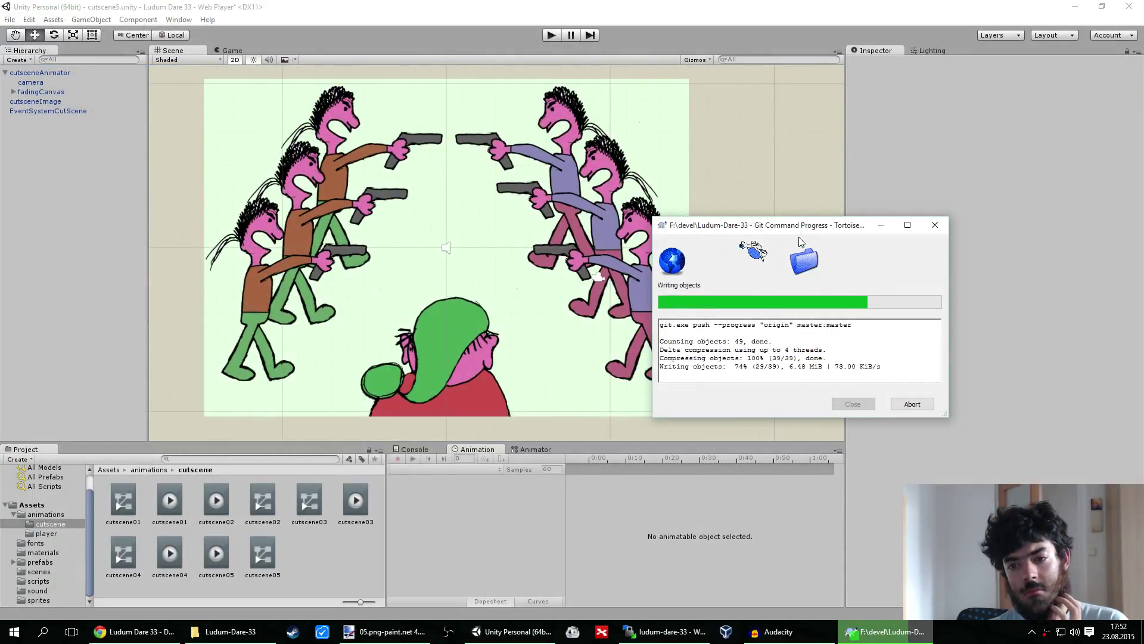
Move the Git push progress window clear of the cutscene image and close it once the push has finished
{"action": "left_click_drag", "start_coordinate": [799, 225], "coordinate": [917, 304]}
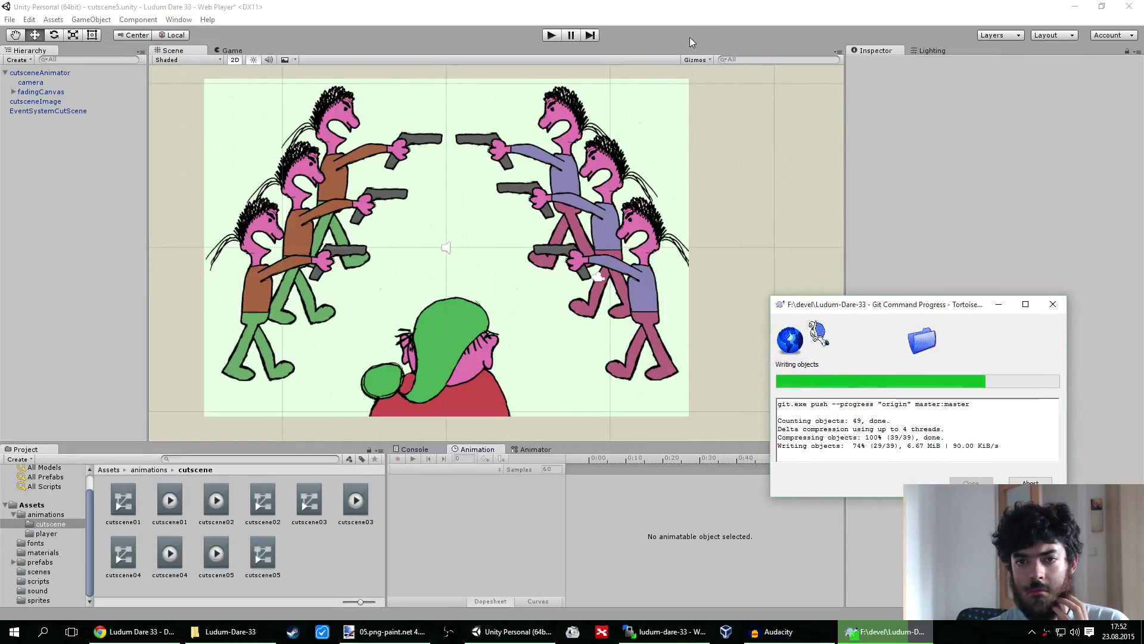
{"action": "left_click", "coordinate": [689, 37]}
{"action": "middle_click_drag", "start_coordinate": [723, 224], "coordinate": [759, 222]}
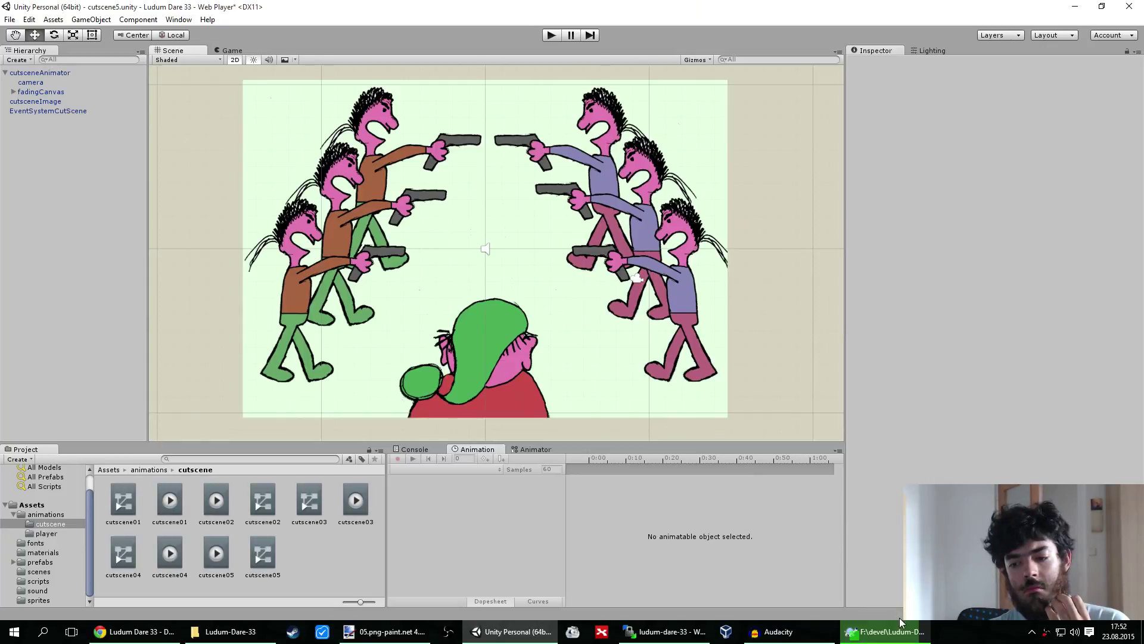
{"action": "left_click", "coordinate": [901, 627]}
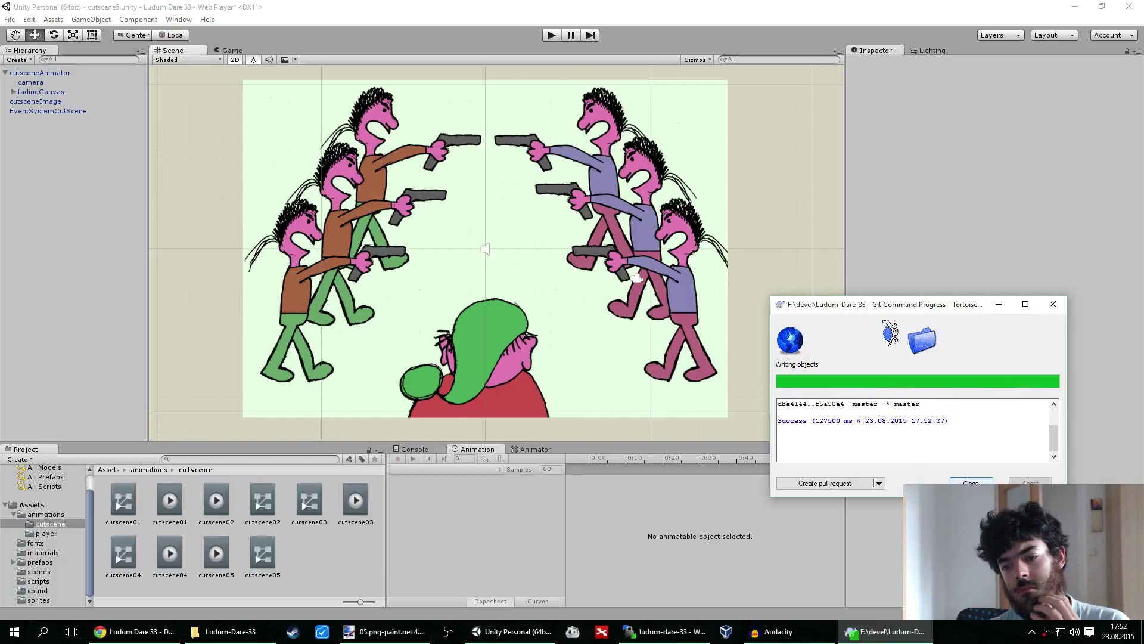
{"action": "left_click", "coordinate": [971, 483]}
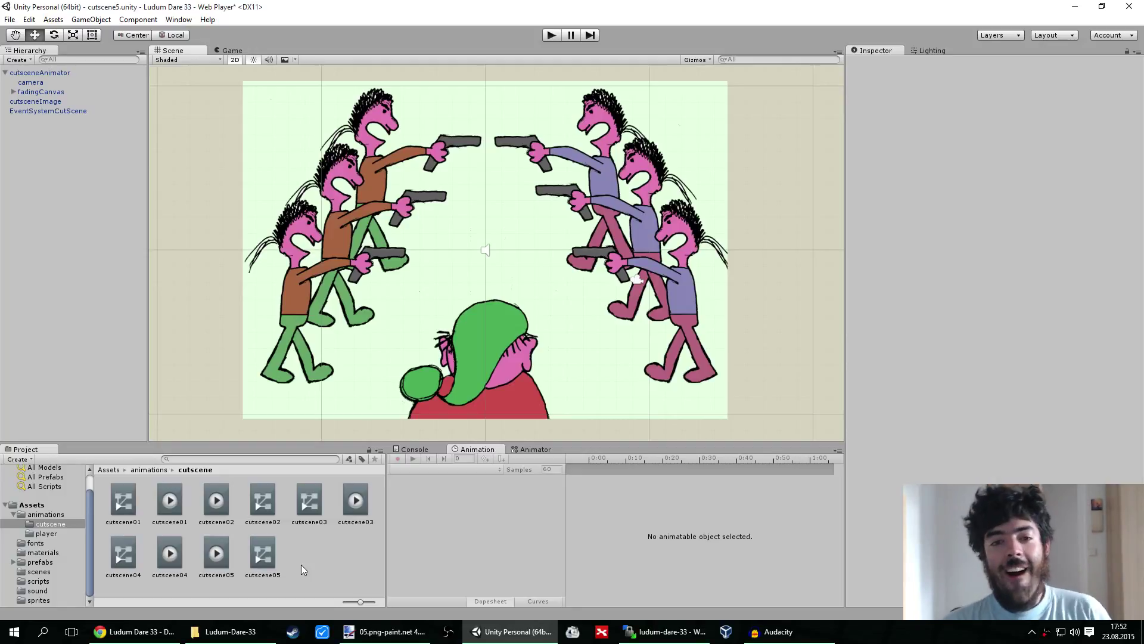
Save the cutscene5 scene in Unity
{"action": "middle_click_drag", "start_coordinate": [786, 226], "coordinate": [788, 231]}
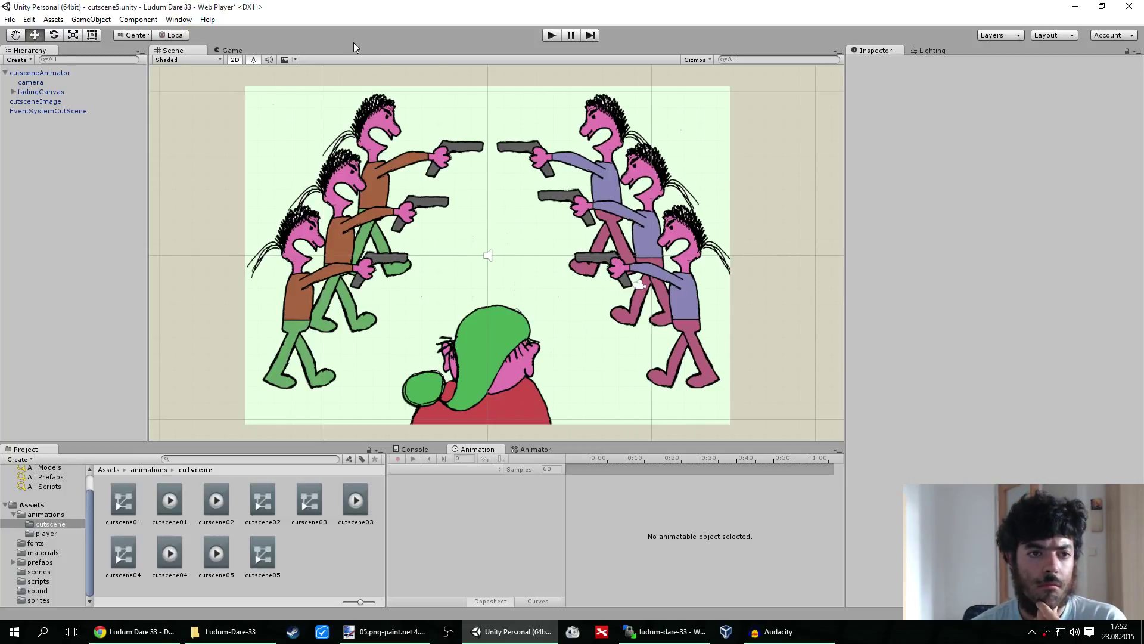
{"action": "left_click", "coordinate": [9, 19]}
{"action": "left_click", "coordinate": [24, 64]}
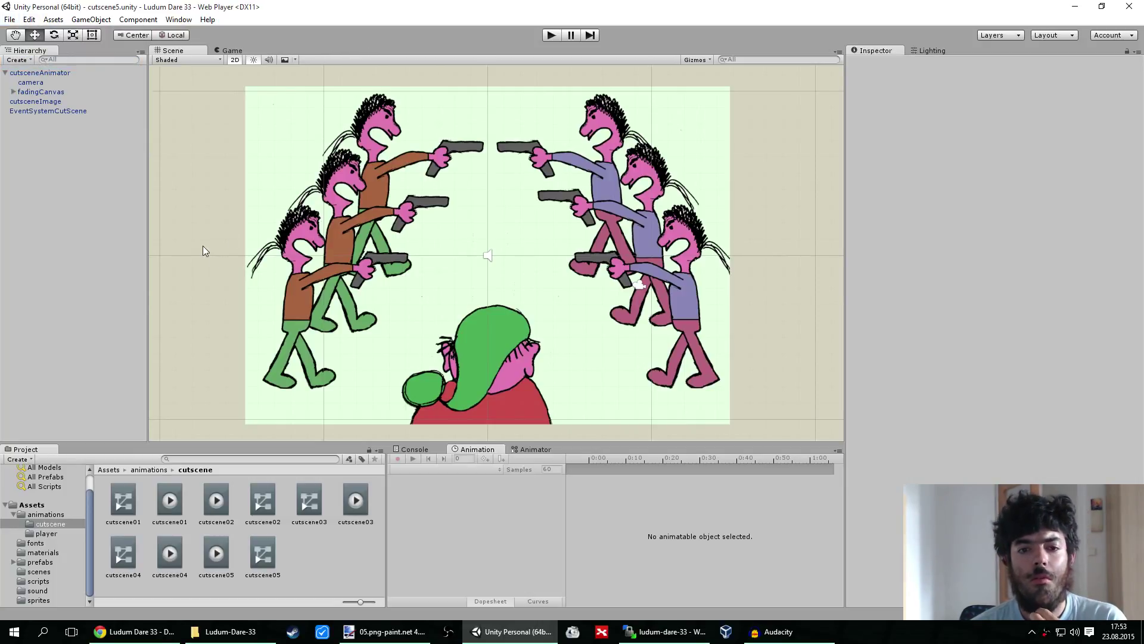
Commit the Ludum-Dare-33 folder's changes to Git master with the message "cutscene5 save" and push them to origin
{"action": "left_click", "coordinate": [258, 639]}
{"action": "right_click", "coordinate": [352, 264]}
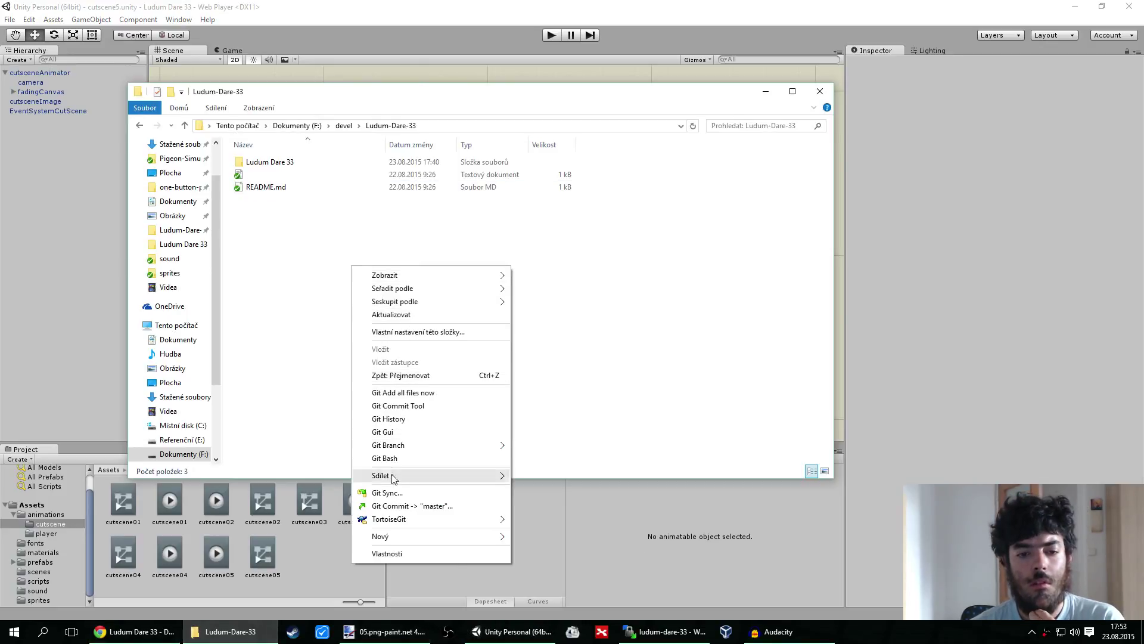
{"action": "left_click", "coordinate": [391, 506]}
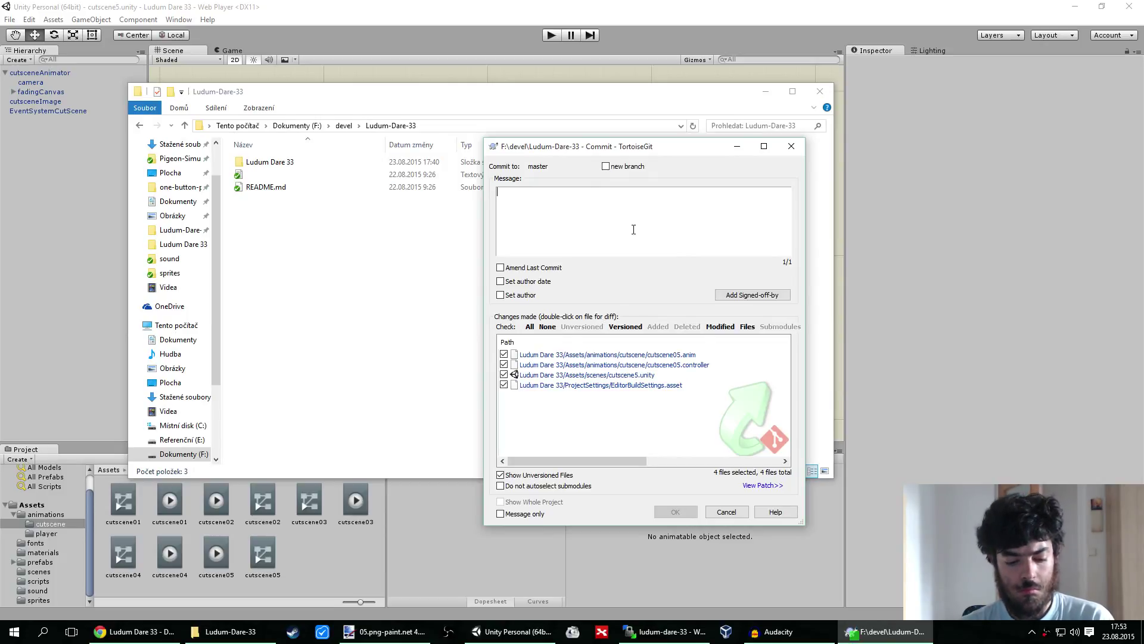
{"action": "type", "text": "cutsce"}
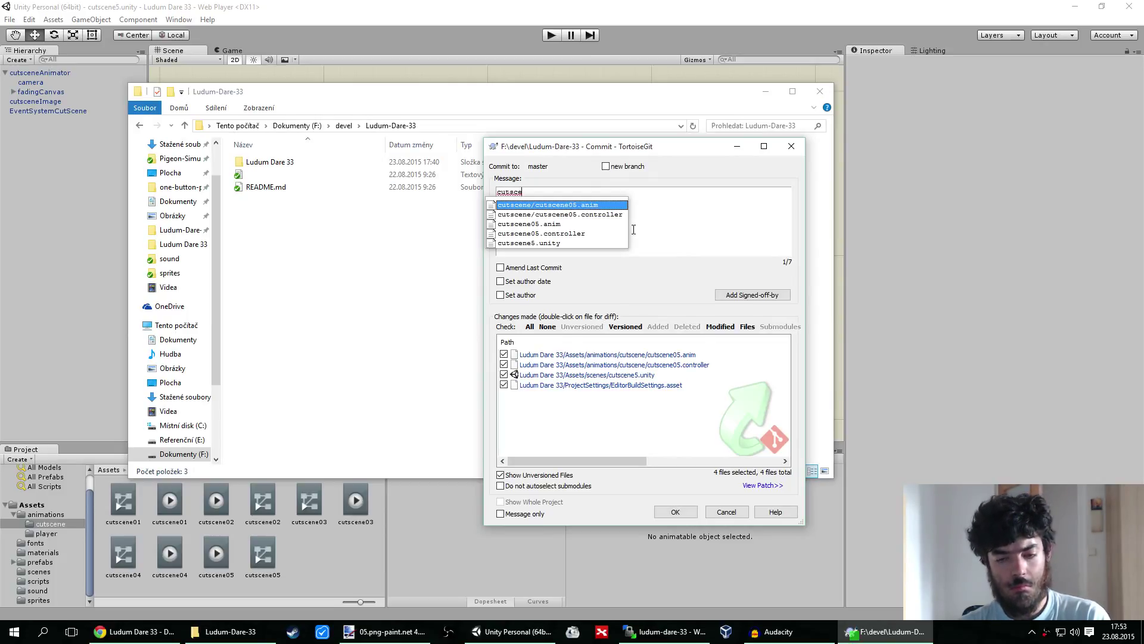
{"action": "type", "text": "ne5 as"}
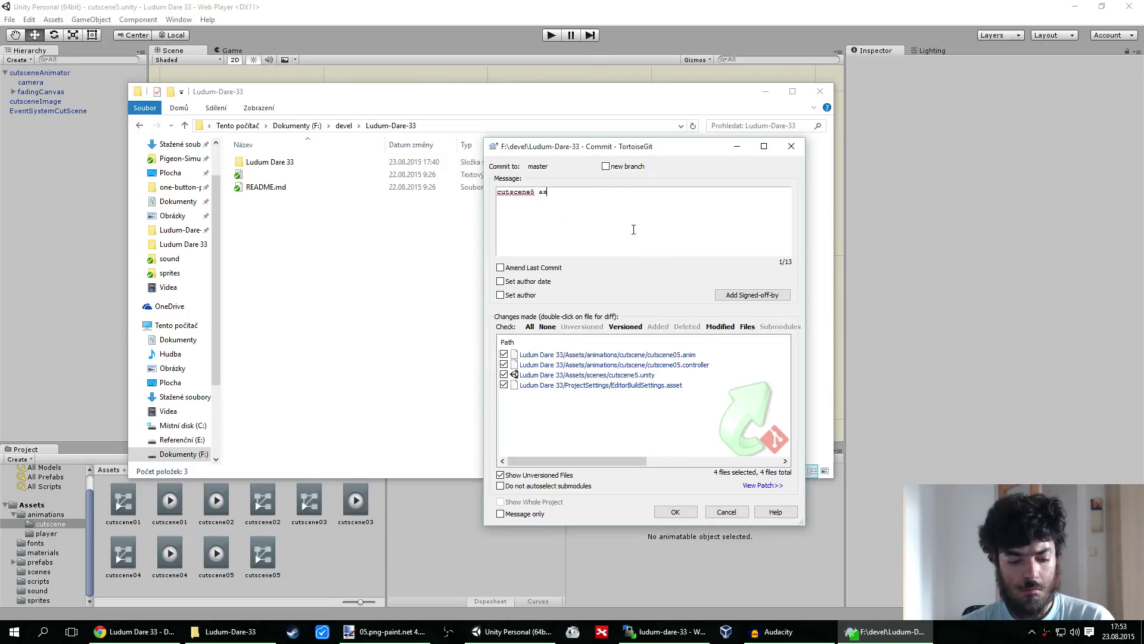
{"action": "type", "text": "ve"}
{"action": "key", "text": "BackSpace"}
{"action": "key", "text": "BackSpace"}
{"action": "key", "text": "BackSpace"}
{"action": "key", "text": "BackSpace"}
{"action": "type", "text": "save"}
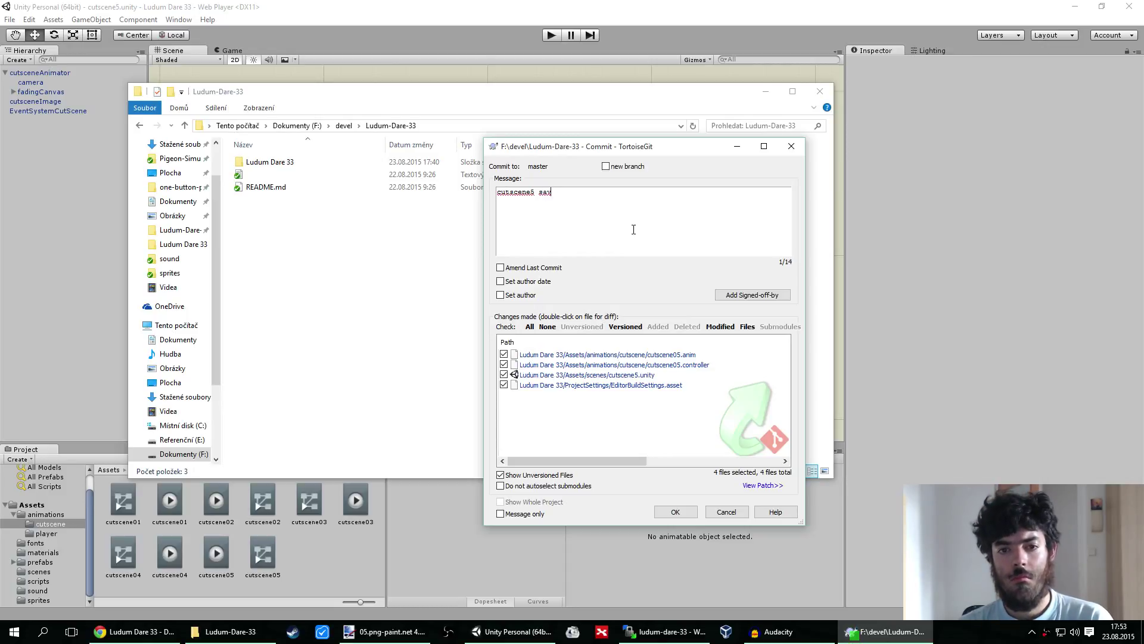
{"action": "left_click", "coordinate": [673, 513]}
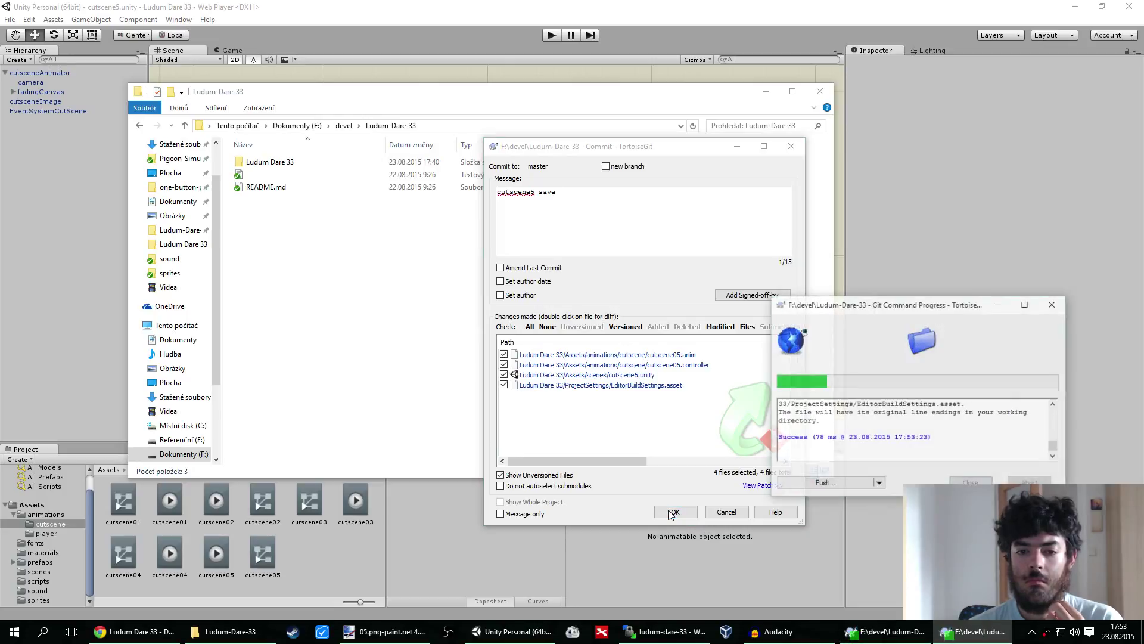
{"action": "left_click", "coordinate": [828, 483]}
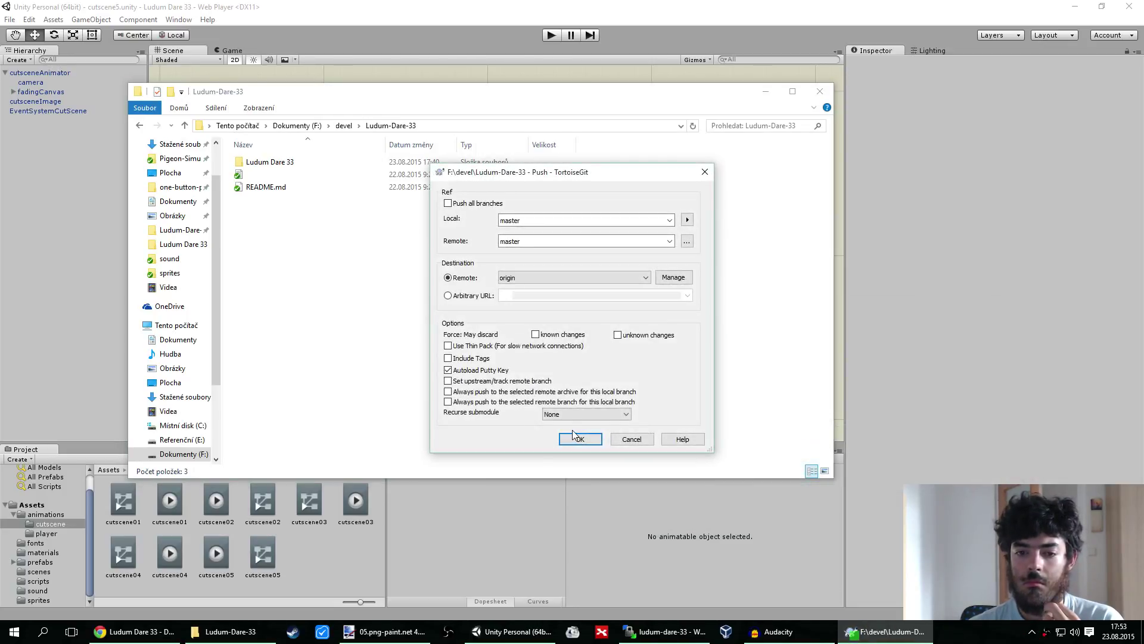
{"action": "left_click", "coordinate": [575, 439]}
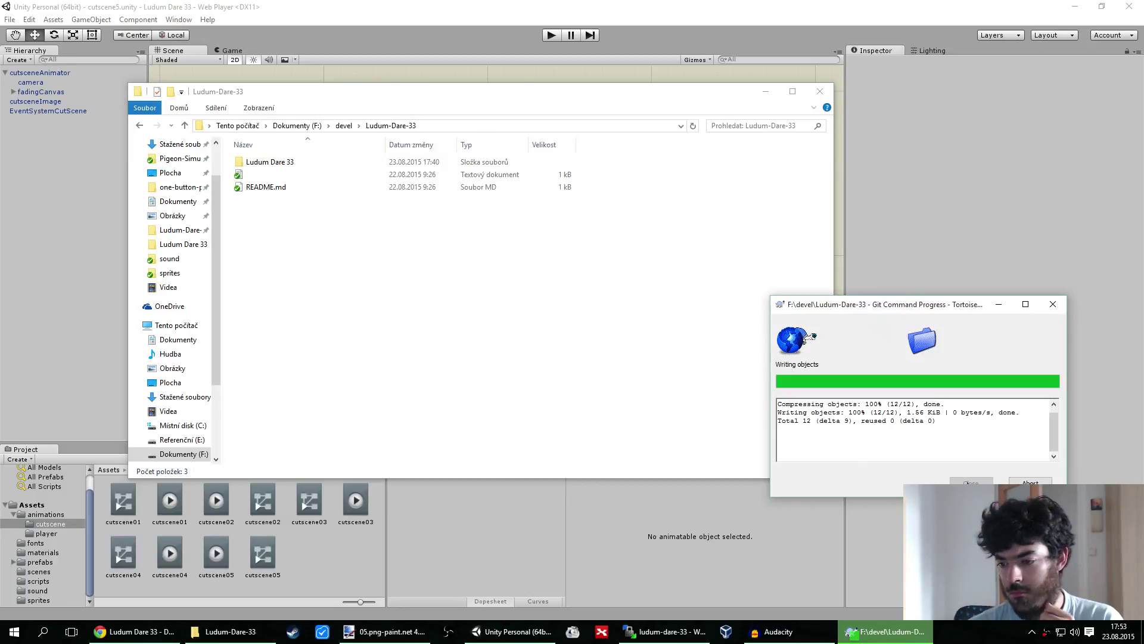
Switch to Chrome, check the Ludum Dare website's compo countdown in a new tab, and close that tab
{"action": "left_click", "coordinate": [134, 632]}
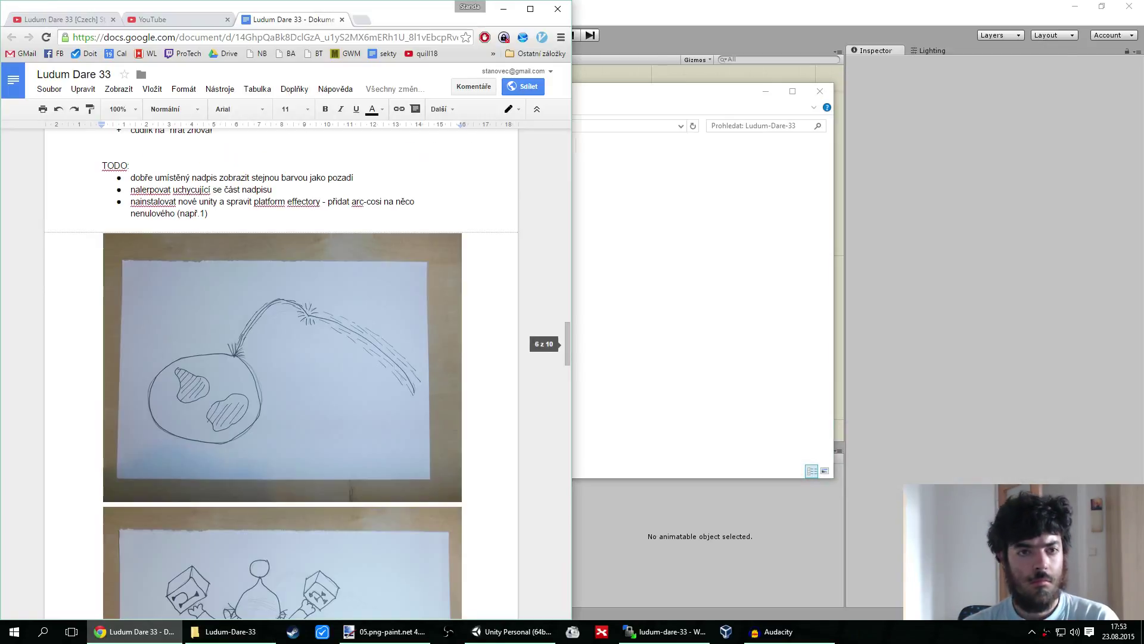
{"action": "left_click", "coordinate": [368, 20]}
{"action": "type", "text": "ludum"}
{"action": "key", "text": "Return"}
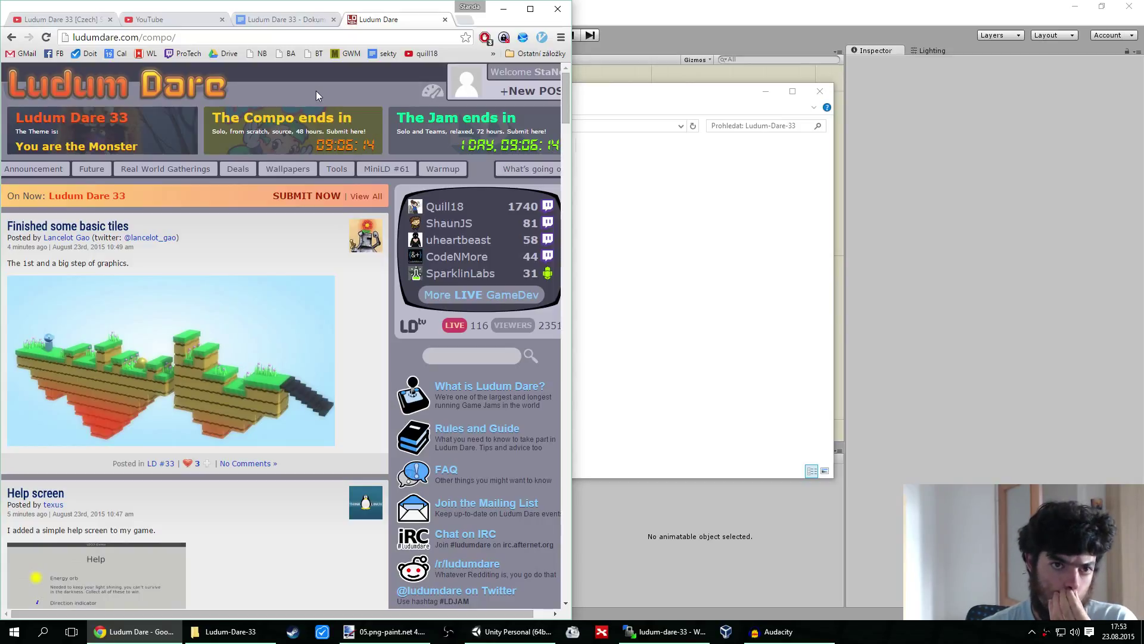
{"action": "middle_click", "coordinate": [383, 23]}
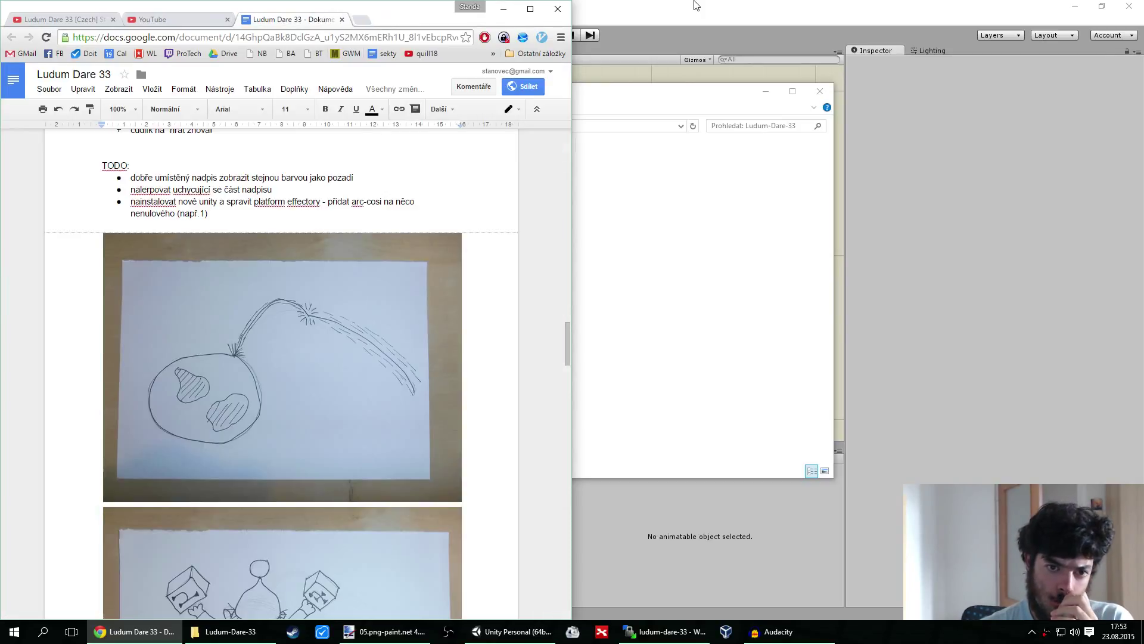
Switch to Unity and show the contents of the project's scenes folder
{"action": "left_click", "coordinate": [754, 4]}
{"action": "middle_click_drag", "start_coordinate": [774, 216], "coordinate": [780, 218]}
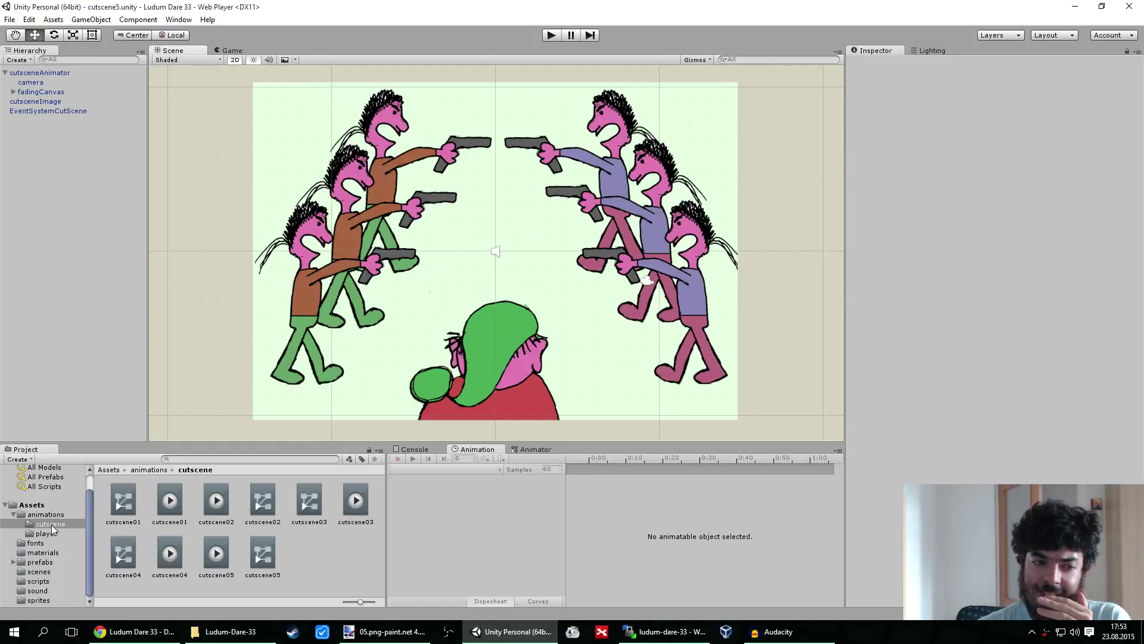
{"action": "left_click", "coordinate": [36, 572]}
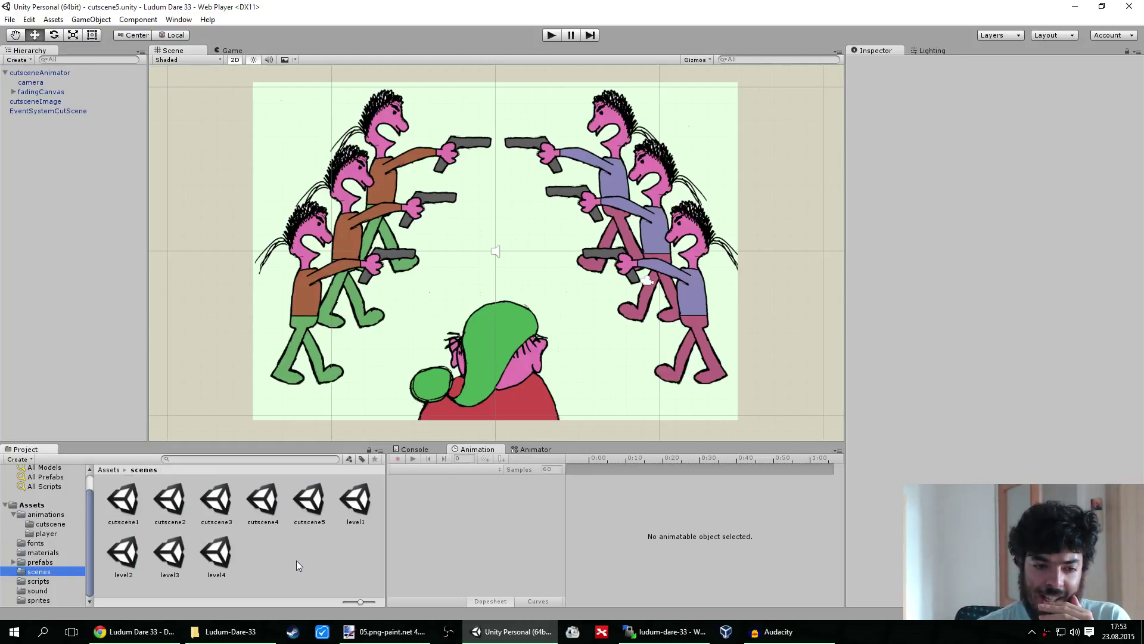
Bring up Audacity beside the cutscene script in Chrome and remove the existing audio track
{"action": "left_click", "coordinate": [772, 631]}
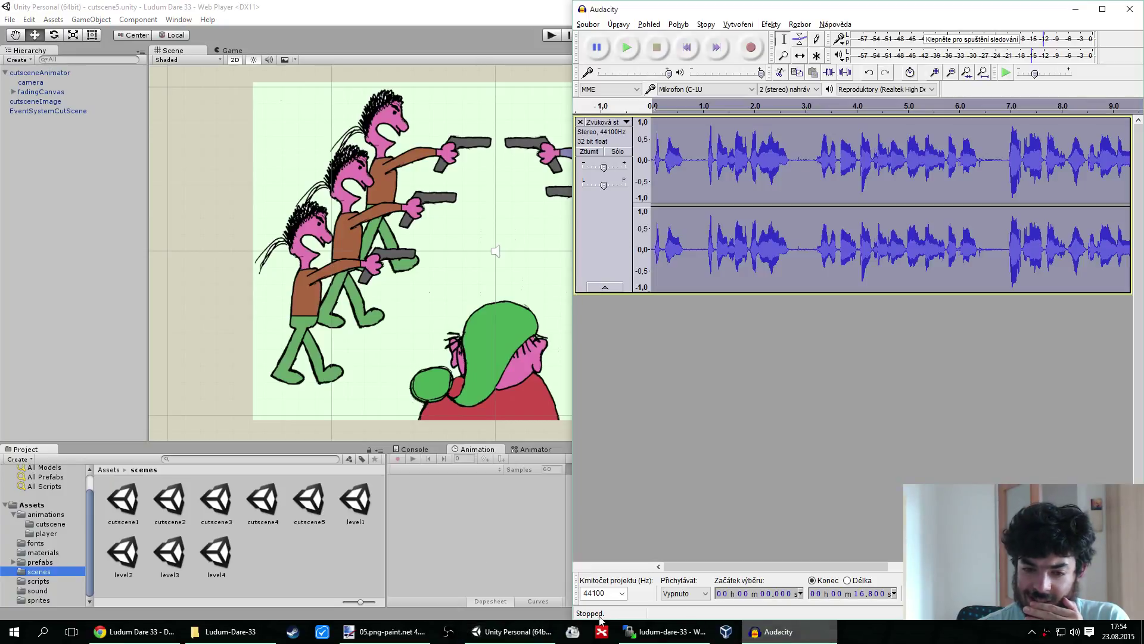
{"action": "left_click", "coordinate": [134, 631]}
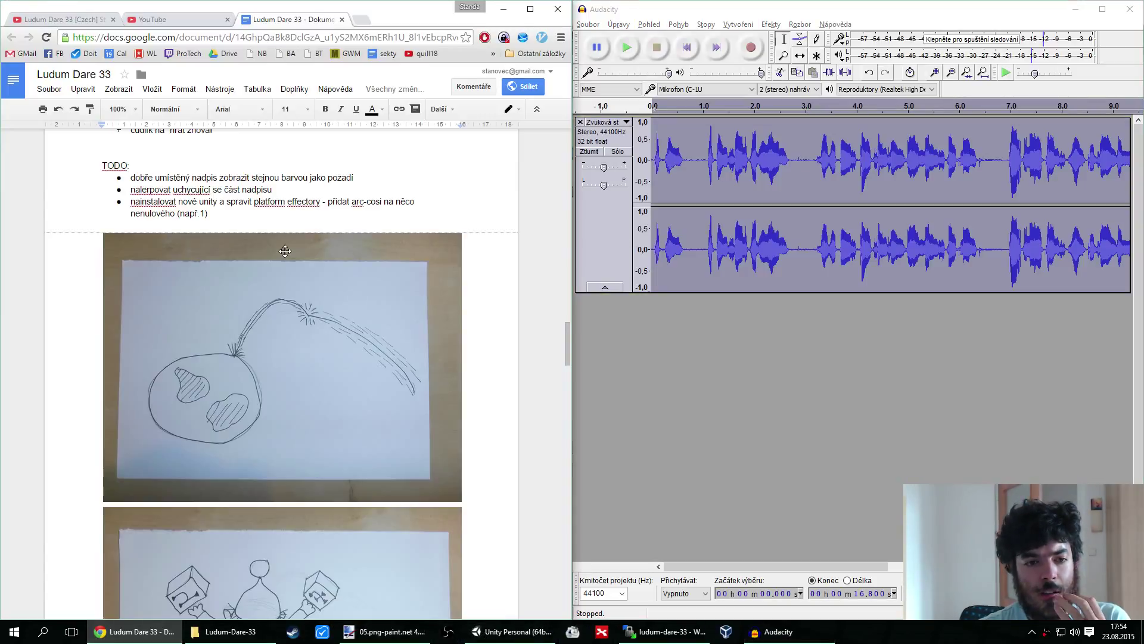
{"action": "scroll", "coordinate": [536, 289], "scroll_direction": "up", "scroll_amount": 10}
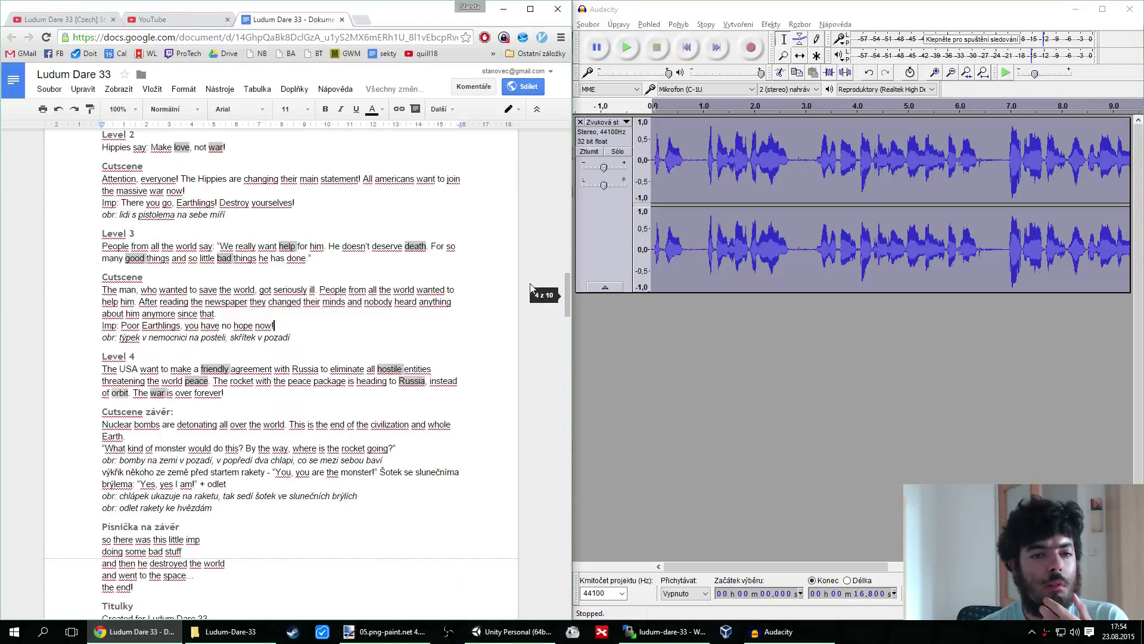
{"action": "left_click", "coordinate": [580, 121]}
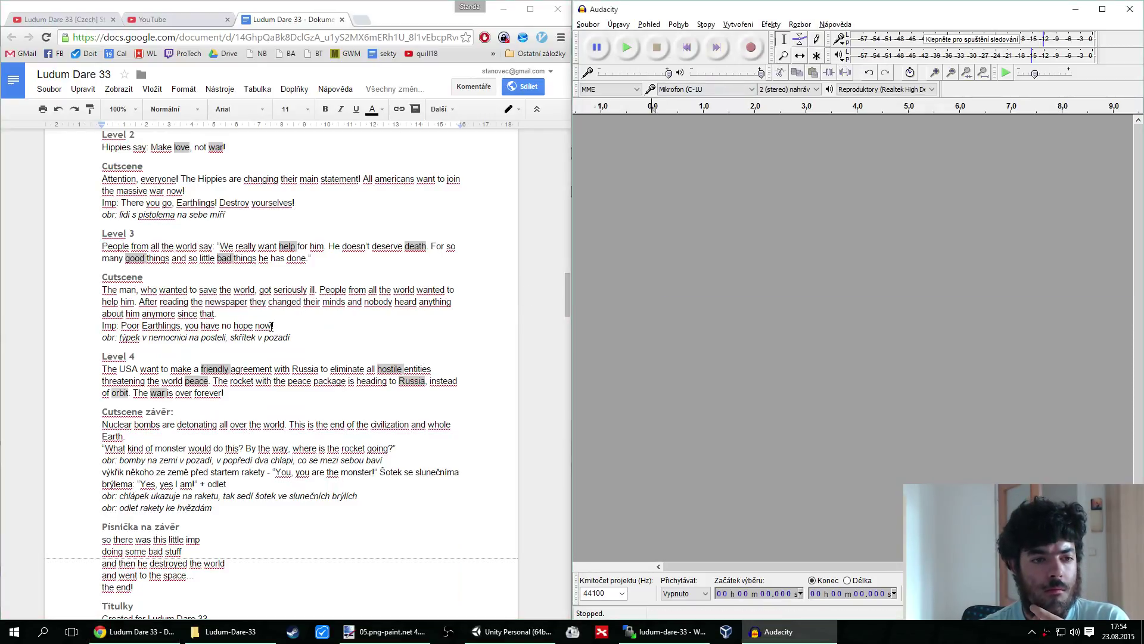
Delete the word "anymore" from the narration of the cutscene that follows Level 3 in the script
{"action": "left_click", "coordinate": [330, 323]}
{"action": "left_click", "coordinate": [330, 316]}
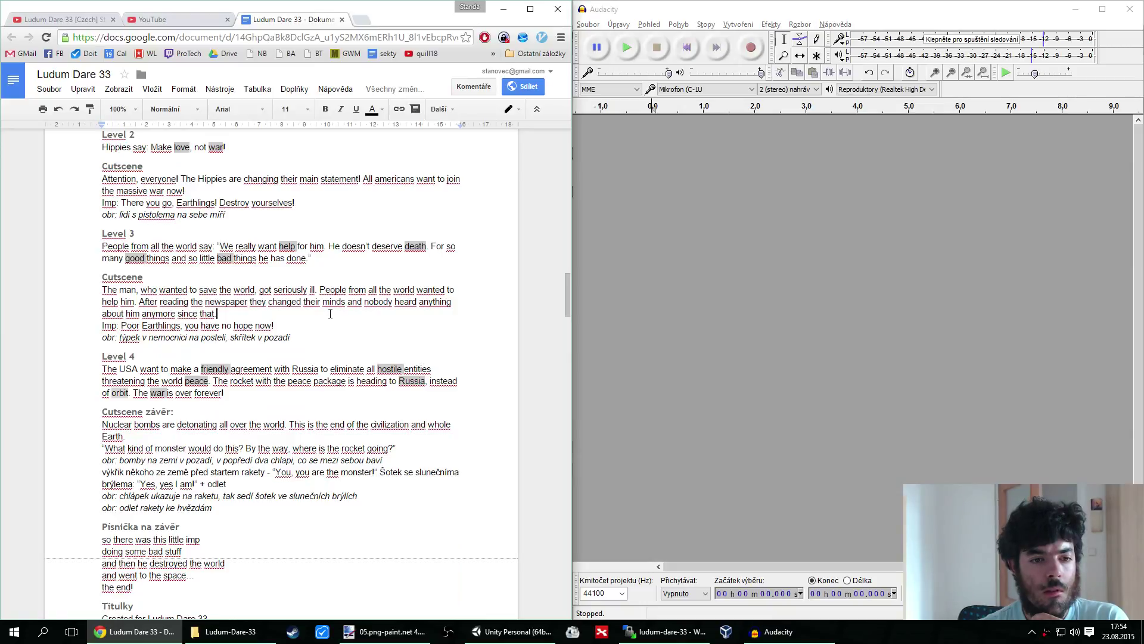
{"action": "left_click", "coordinate": [338, 313]}
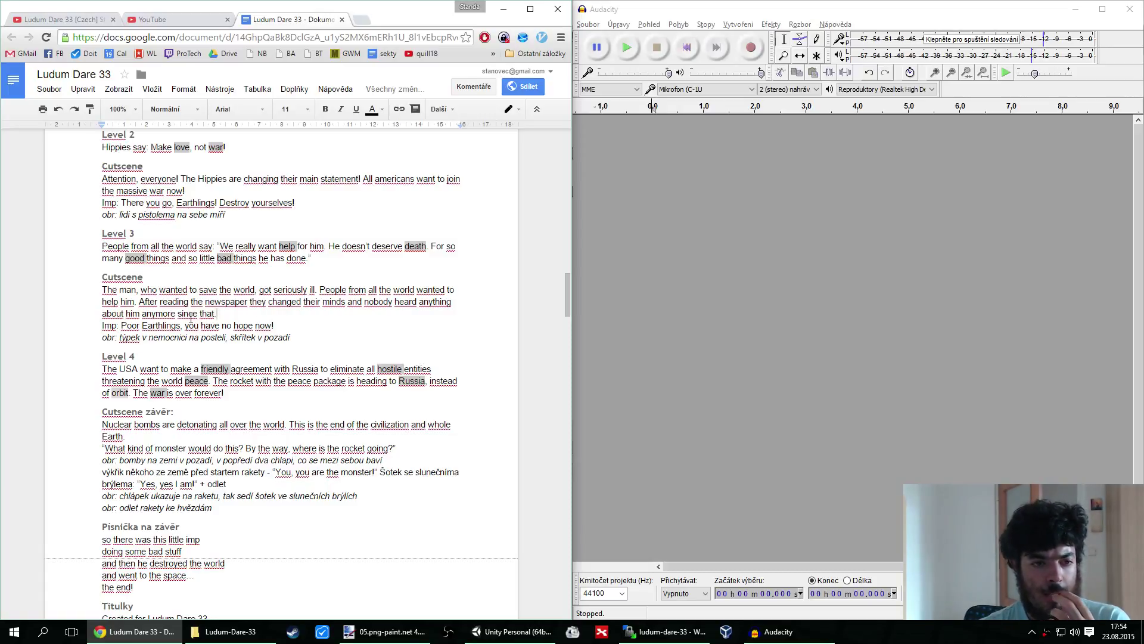
{"action": "double_click", "coordinate": [165, 315]}
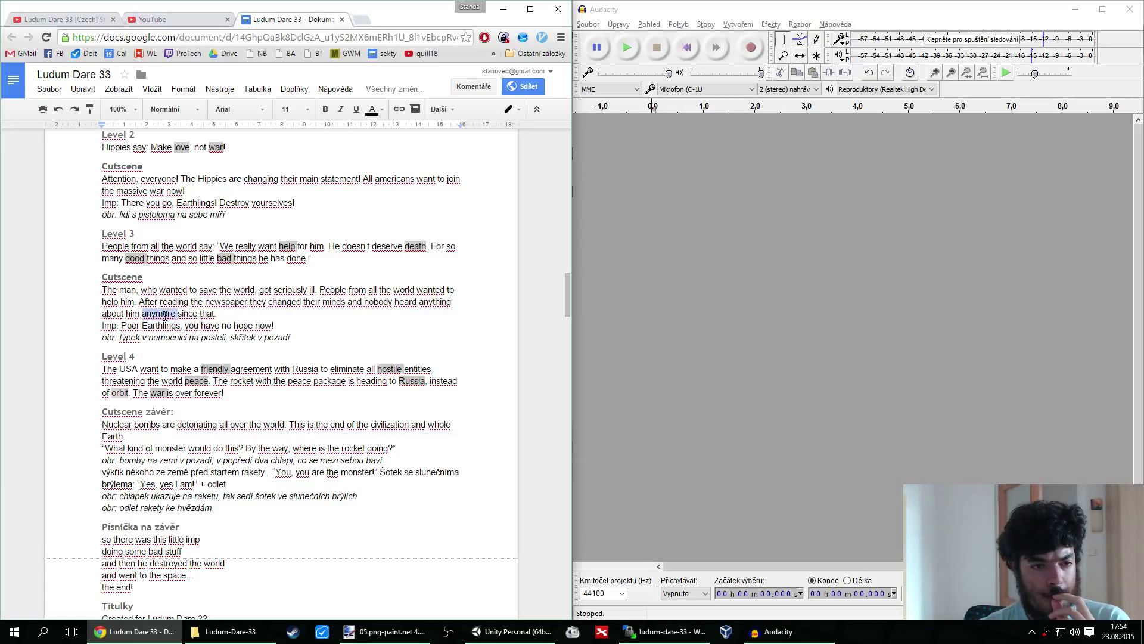
{"action": "key", "text": "BackSpace"}
{"action": "left_click", "coordinate": [246, 314]}
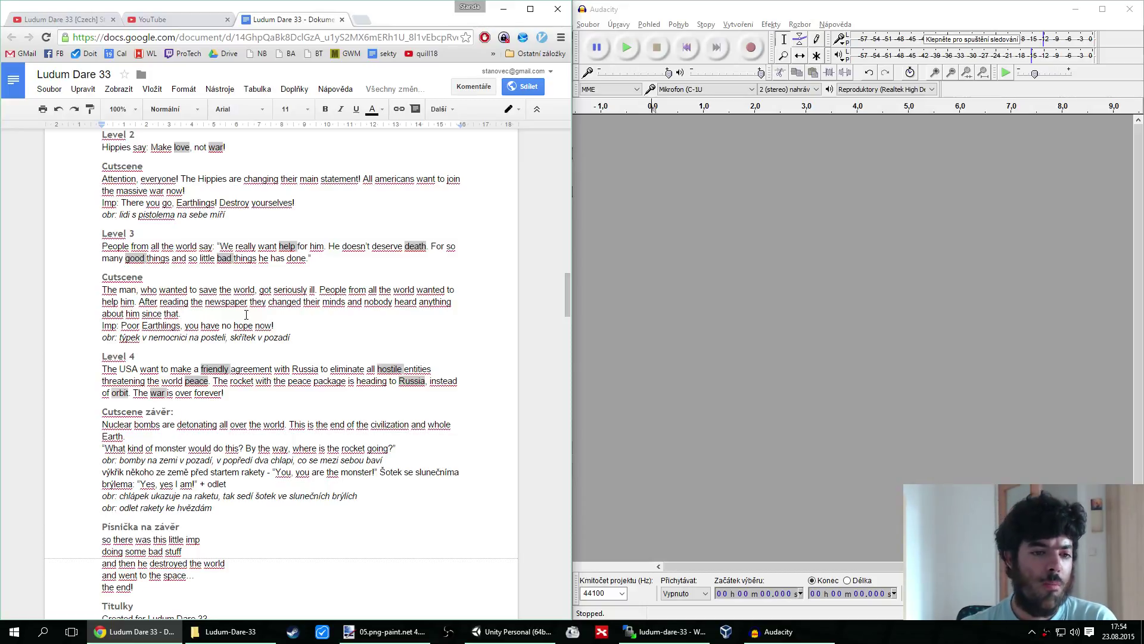
Record a new voice-over in Audacity for the cutscene text that follows Level 3
{"action": "left_click", "coordinate": [300, 337]}
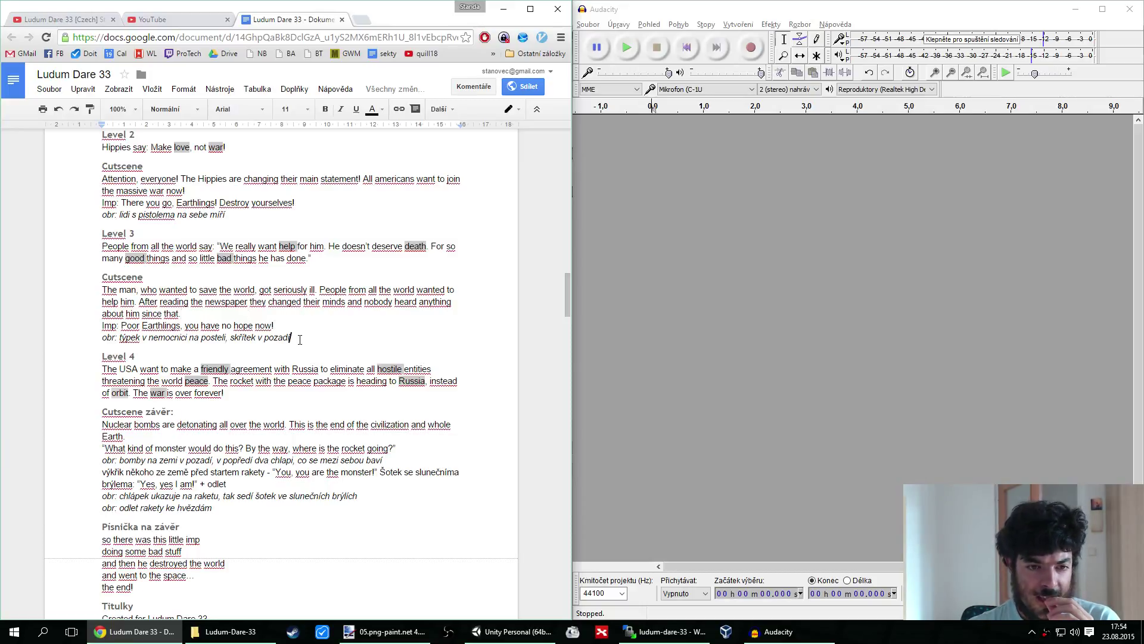
{"action": "left_click", "coordinate": [303, 326]}
{"action": "left_click", "coordinate": [303, 316]}
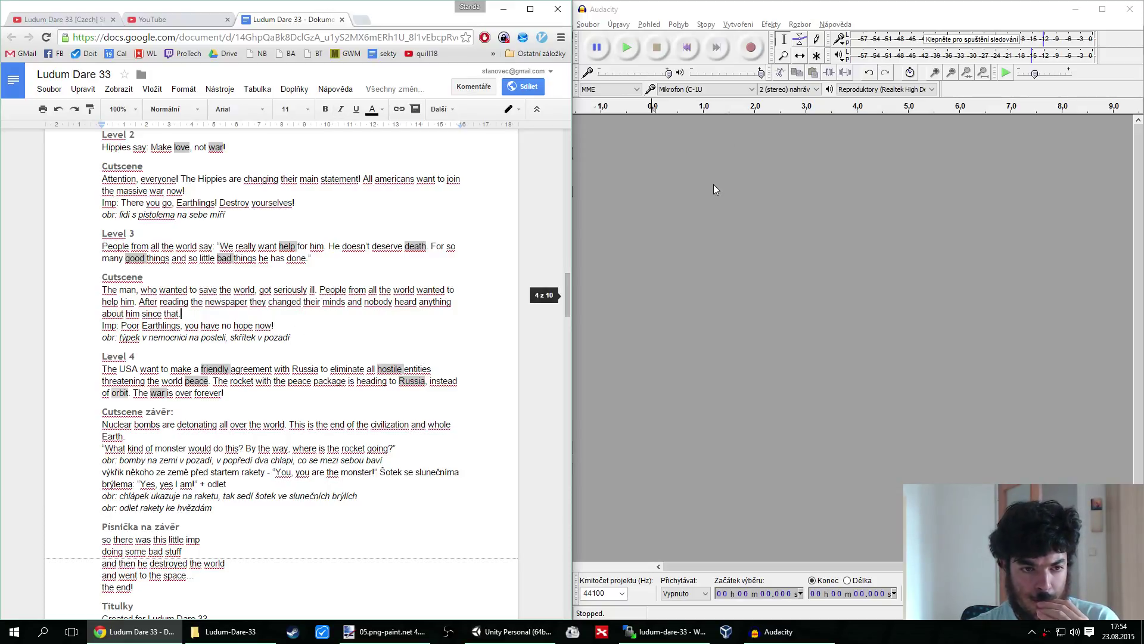
{"action": "left_click", "coordinate": [752, 49]}
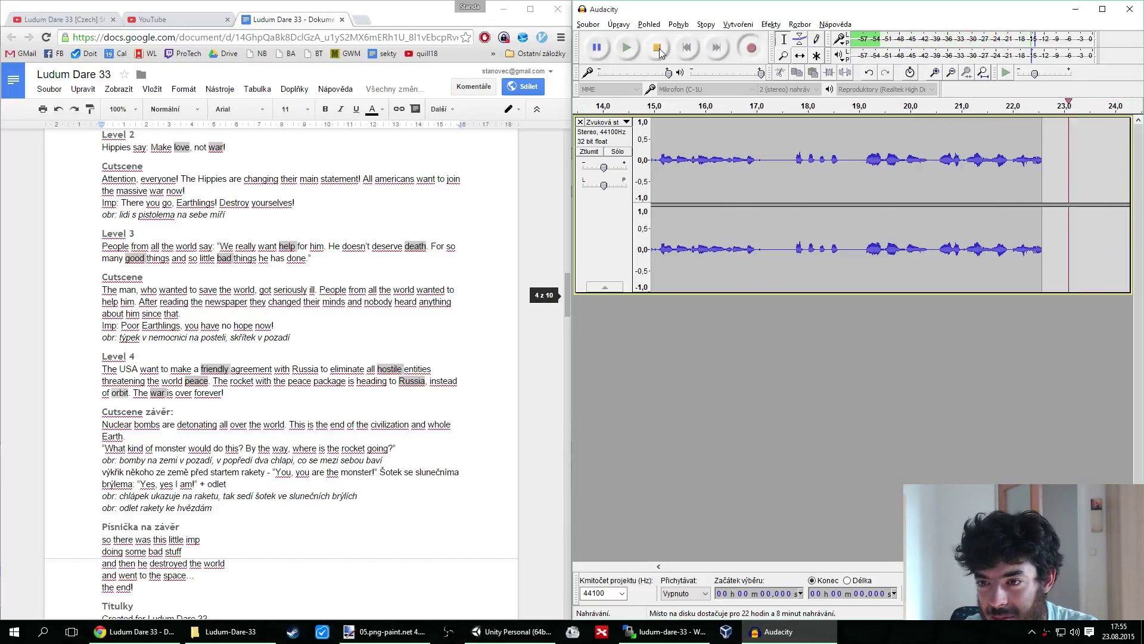
{"action": "left_click", "coordinate": [658, 48]}
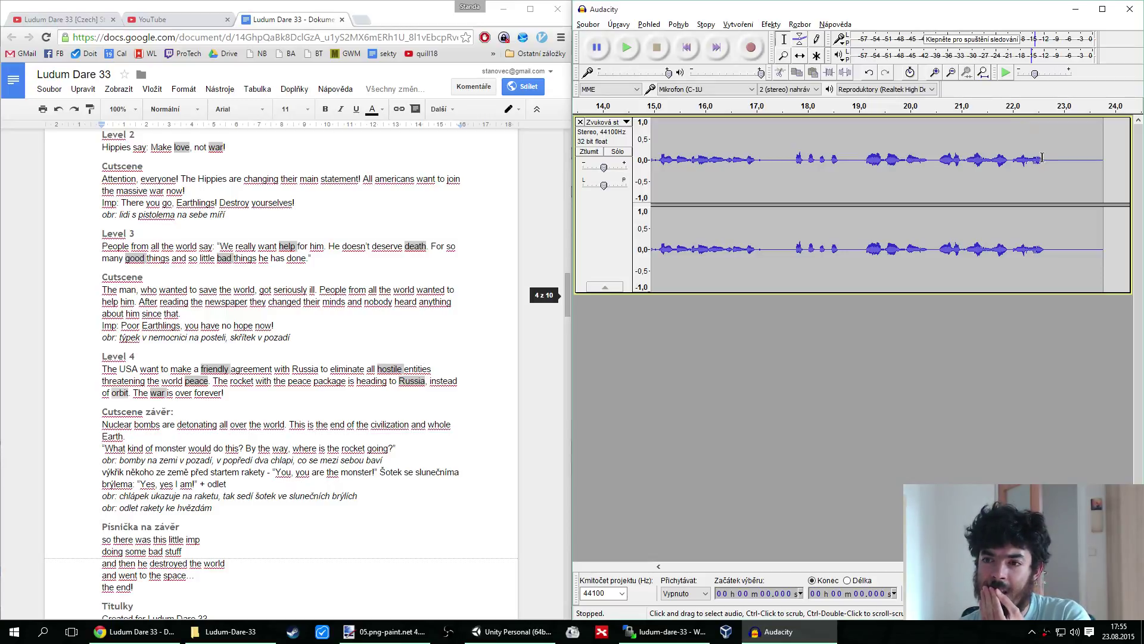
Trim the silence from the end and the beginning of the newly recorded voice-over track
{"action": "left_click_drag", "start_coordinate": [1054, 169], "coordinate": [1115, 185]}
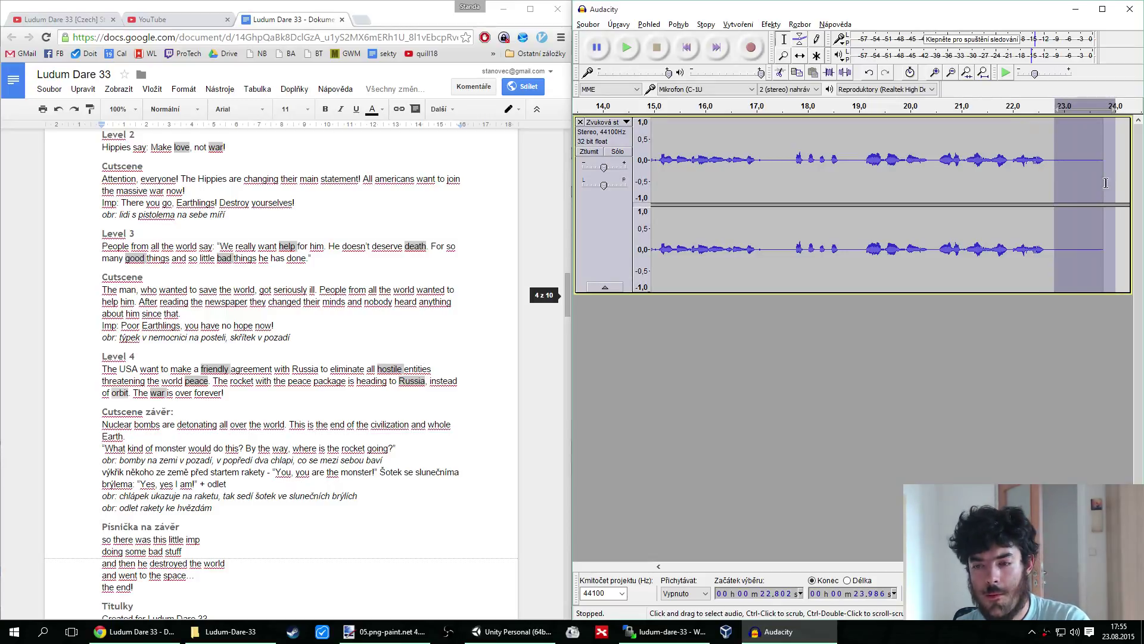
{"action": "left_click", "coordinate": [1088, 178]}
{"action": "key", "text": "Home"}
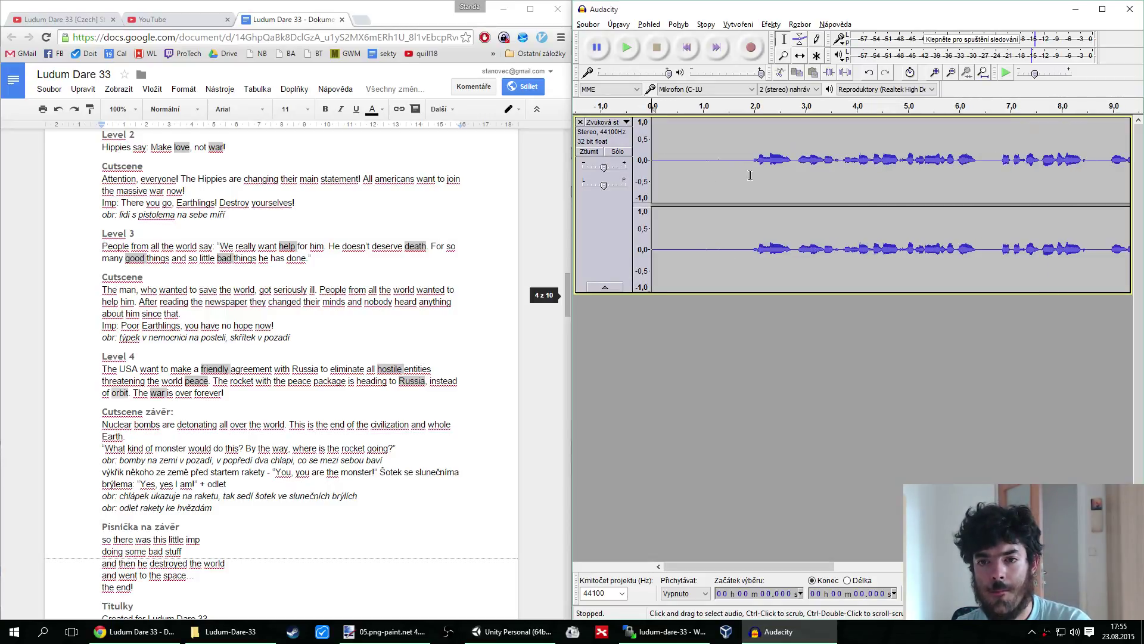
{"action": "left_click_drag", "start_coordinate": [746, 176], "coordinate": [637, 173]}
{"action": "key", "text": "Delete"}
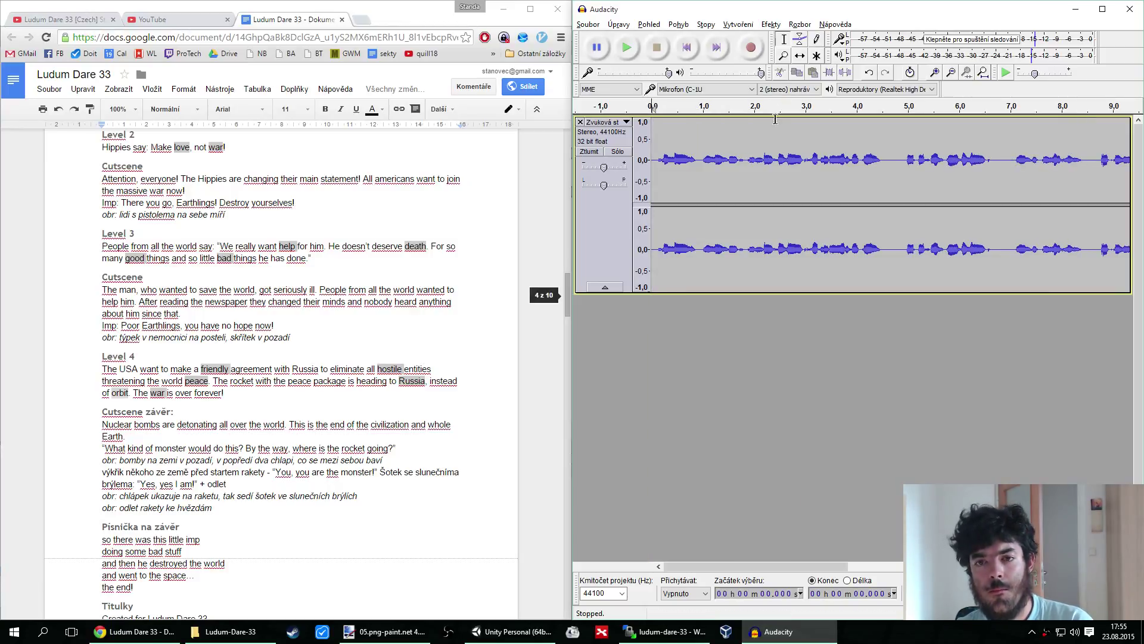